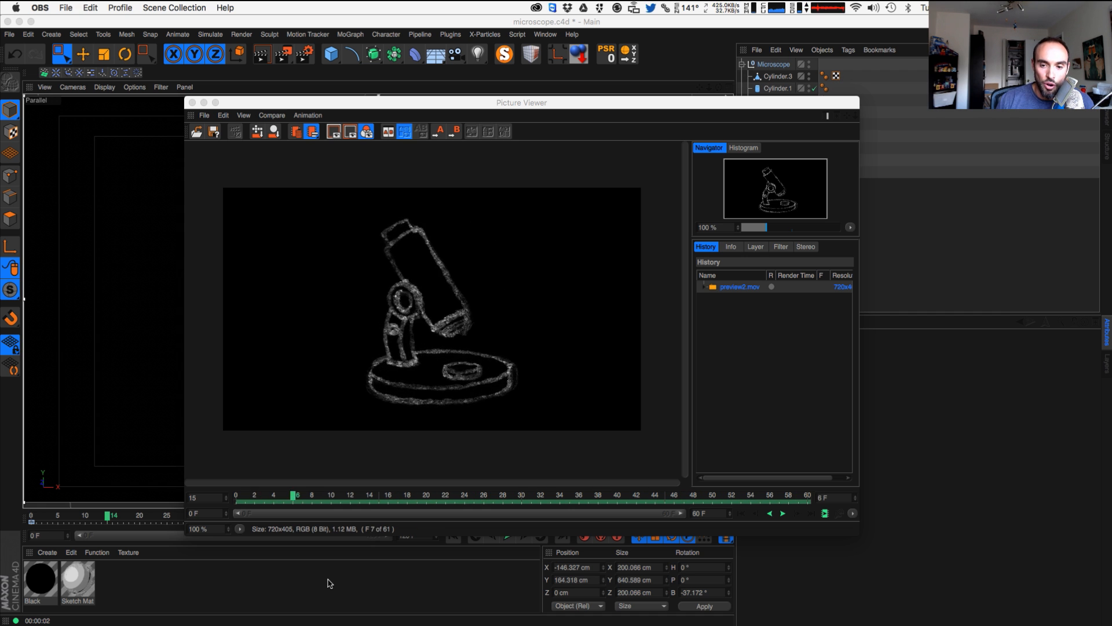
- Play back the preview2.mov animation in the Picture Viewer, stop it and close the viewer
{"action": "left_click", "coordinate": [328, 584]}
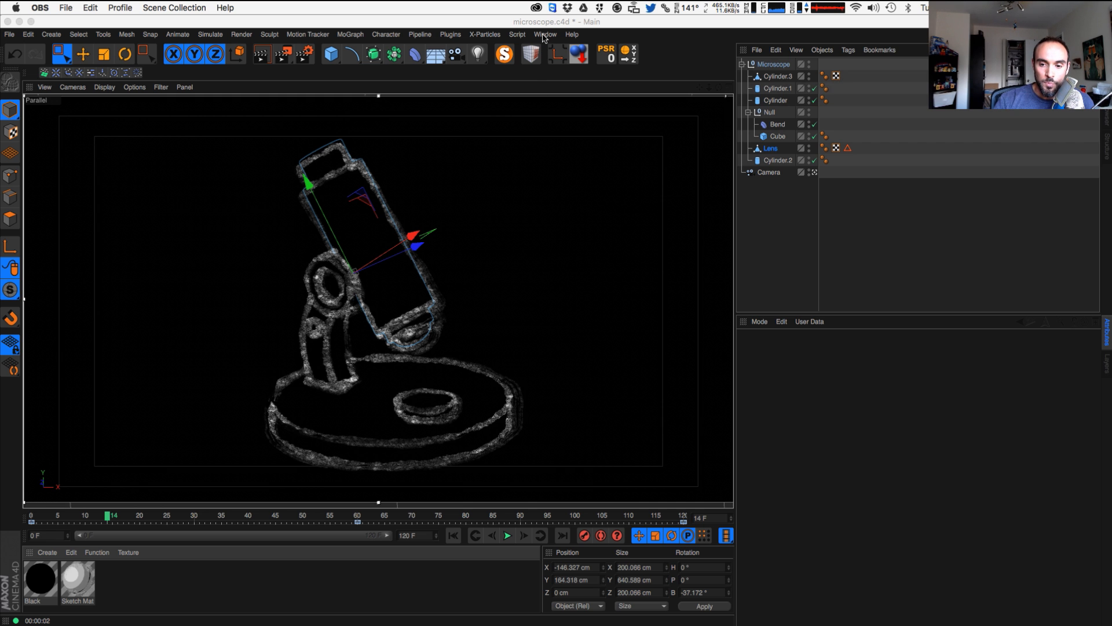
{"action": "left_click", "coordinate": [799, 235]}
{"action": "left_click_drag", "start_coordinate": [613, 105], "coordinate": [624, 99]}
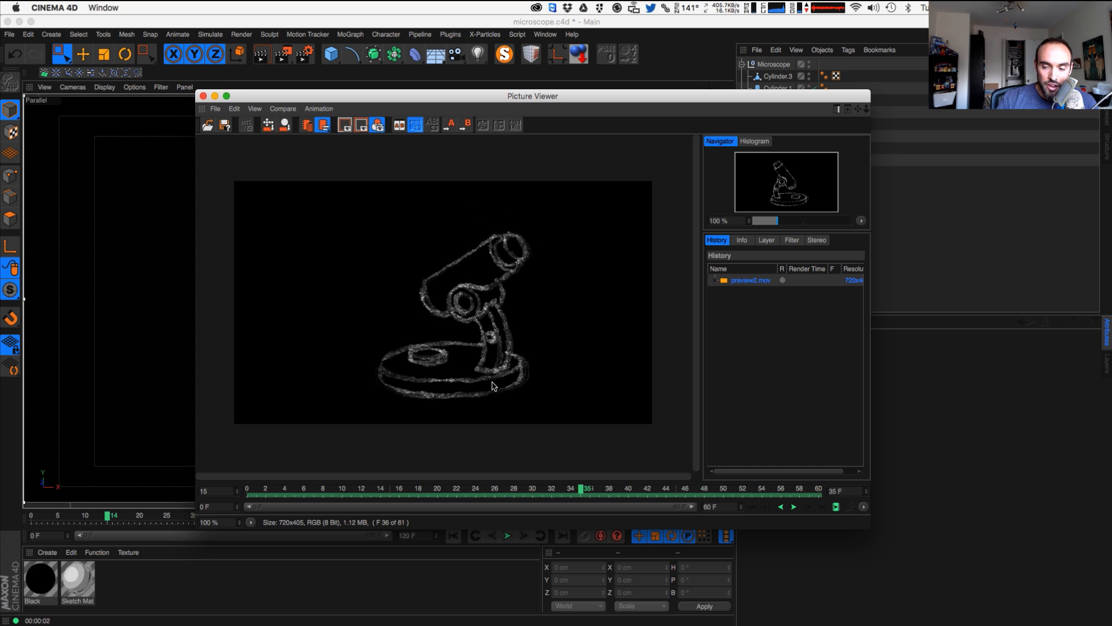
{"action": "left_click", "coordinate": [835, 507]}
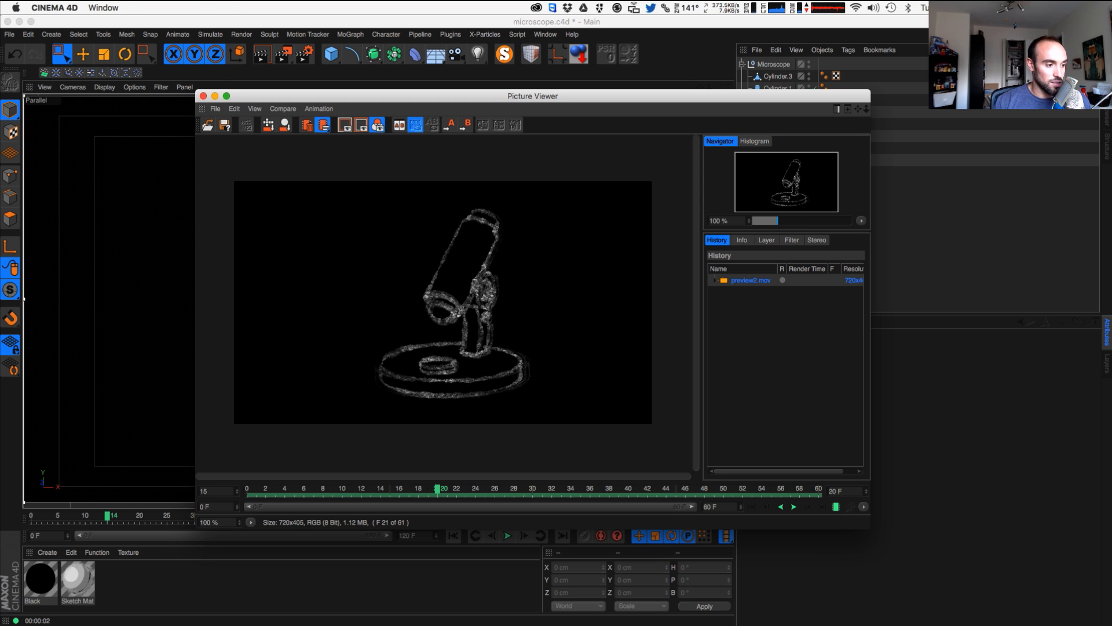
{"action": "key", "text": "super+Tab"}
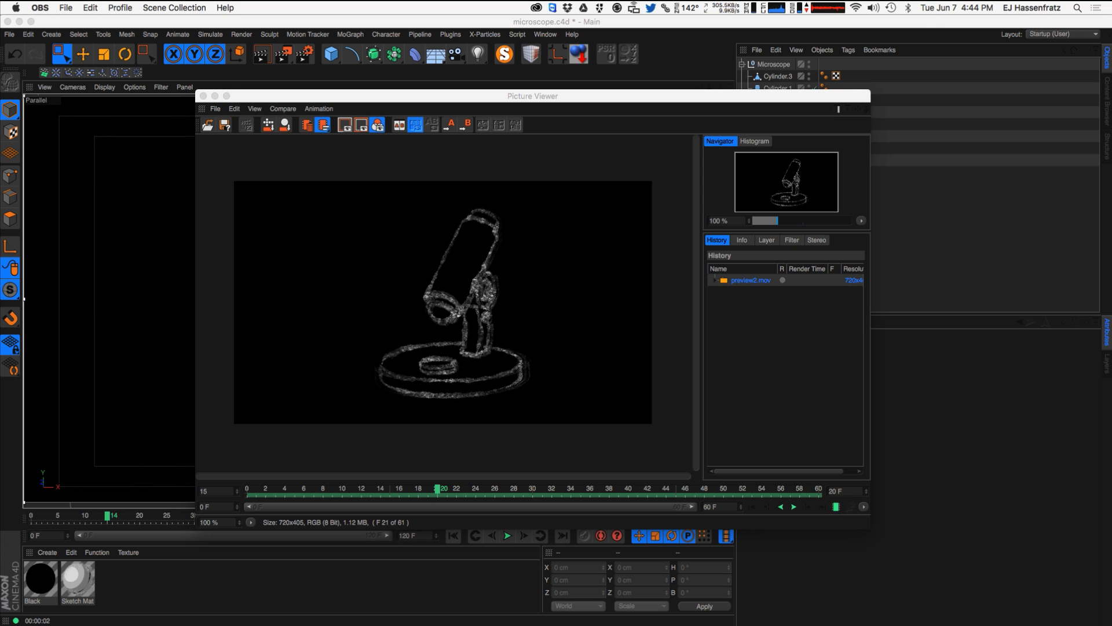
{"action": "left_click", "coordinate": [203, 96]}
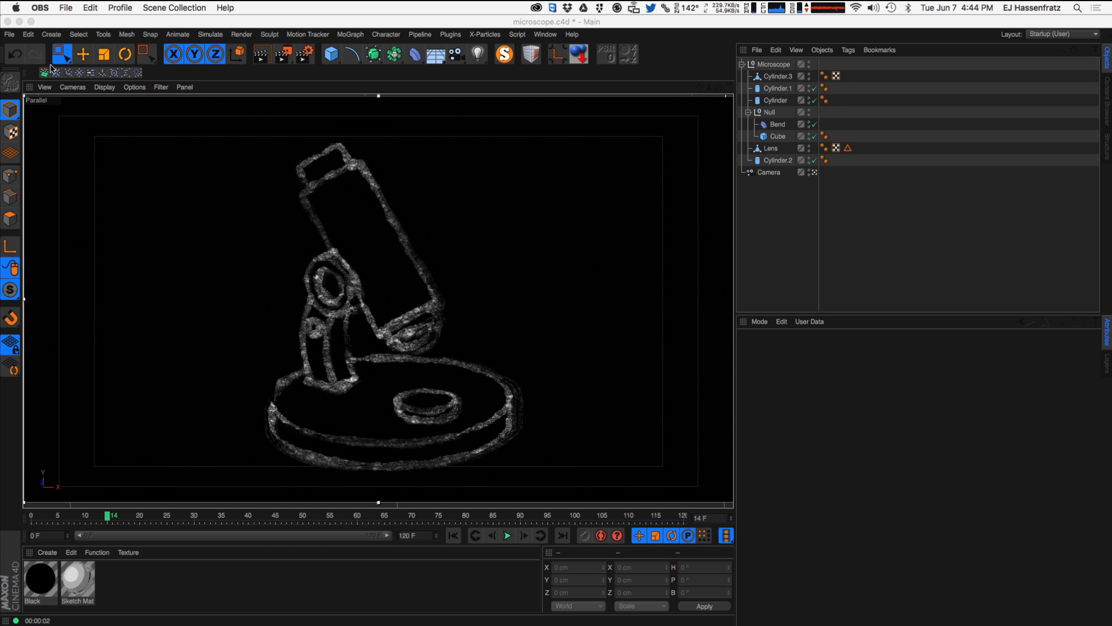
- Create a new project and copy the Microscope null with its children from microscope.c4d into it
{"action": "left_click", "coordinate": [9, 34]}
{"action": "left_click", "coordinate": [13, 50]}
{"action": "left_click", "coordinate": [544, 34]}
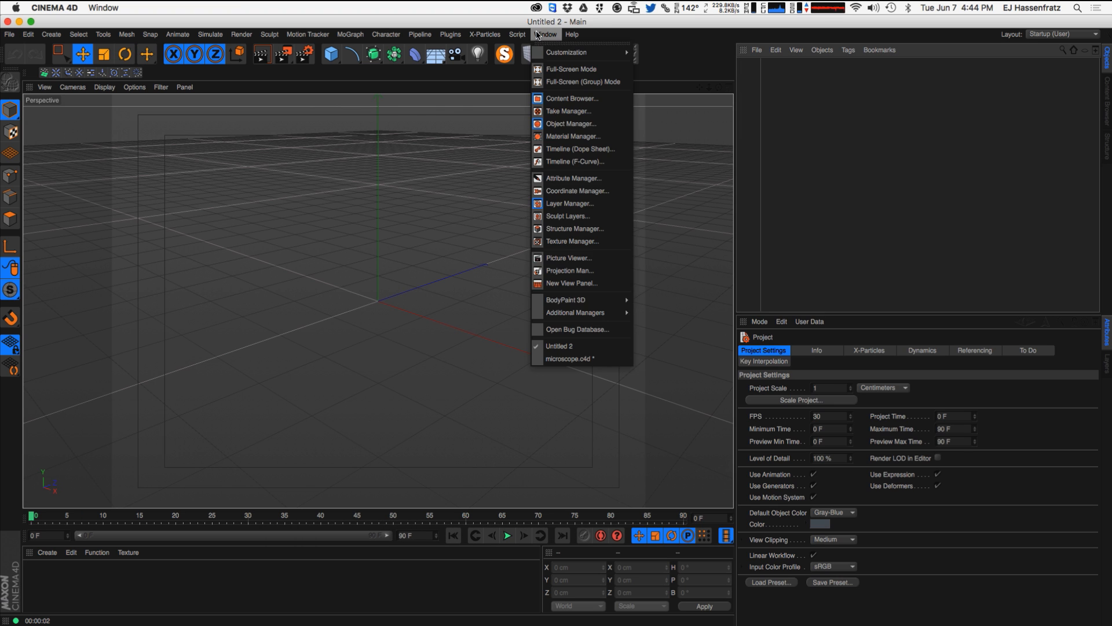
{"action": "left_click", "coordinate": [570, 358]}
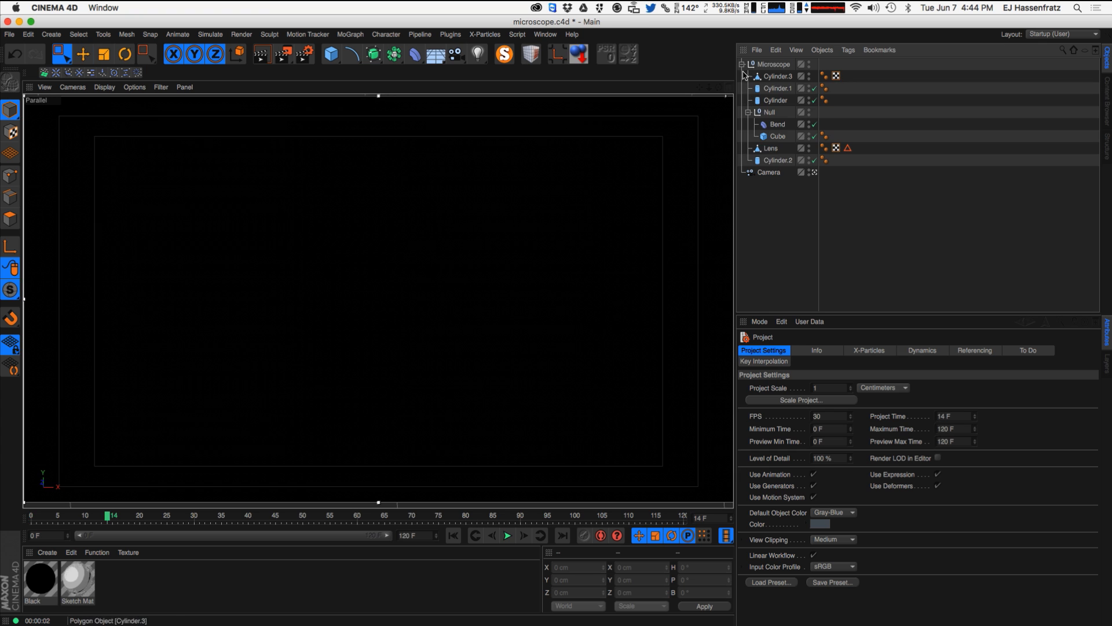
{"action": "left_click", "coordinate": [783, 64]}
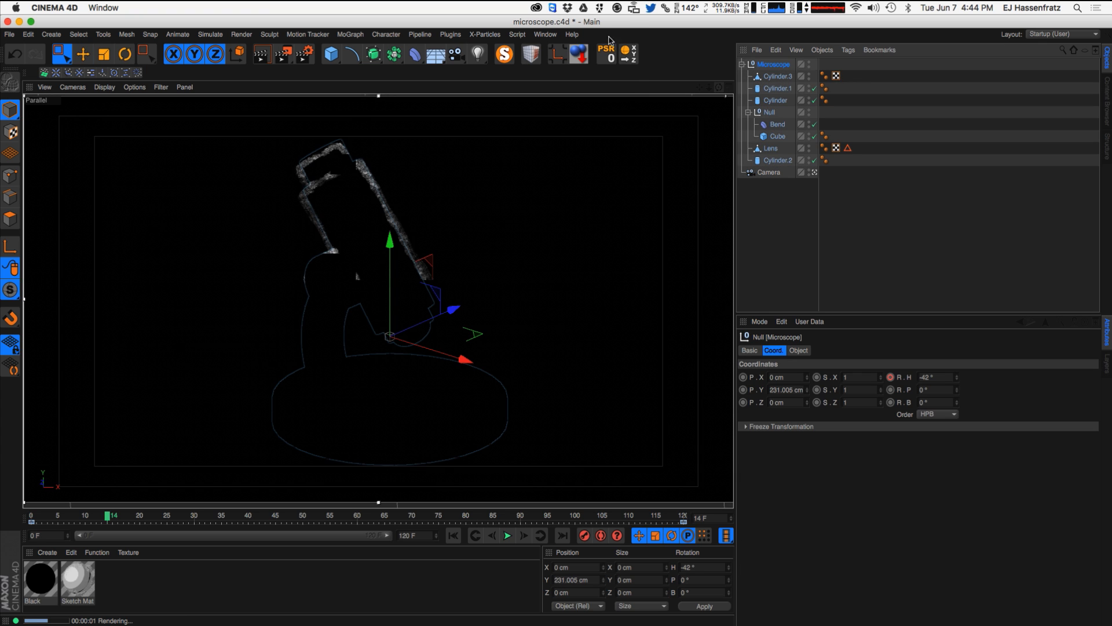
{"action": "left_click", "coordinate": [555, 34]}
{"action": "left_click", "coordinate": [570, 371]}
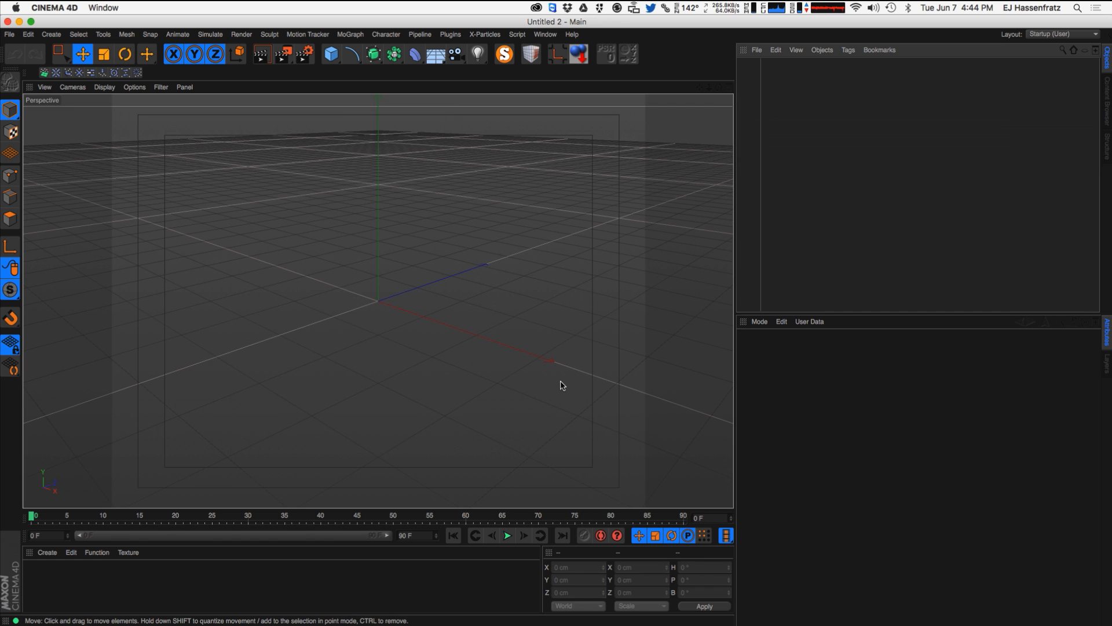
{"action": "key", "text": "super+v"}
{"action": "scroll", "coordinate": [371, 284], "scroll_direction": "down", "scroll_amount": 8}
{"action": "left_click_drag", "start_coordinate": [355, 284], "coordinate": [446, 368], "text": "alt"}
- Look up the Microscope model in the Content Browser's Eyedesyn Sketch & Toon Pack V.03 and close the browser
{"action": "left_click", "coordinate": [545, 34]}
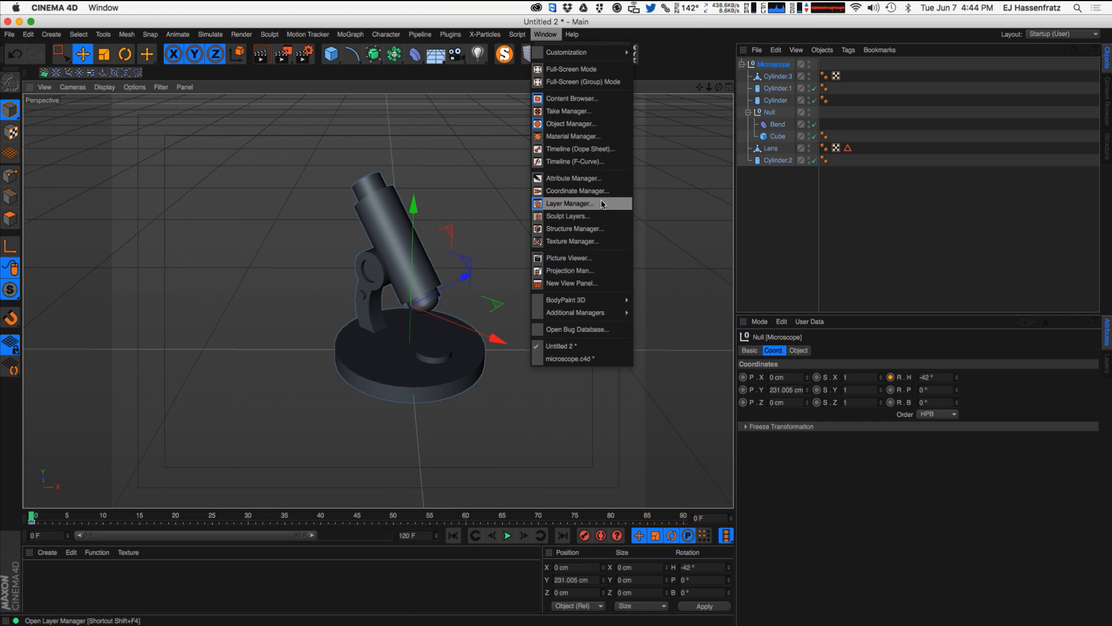
{"action": "left_click", "coordinate": [568, 98]}
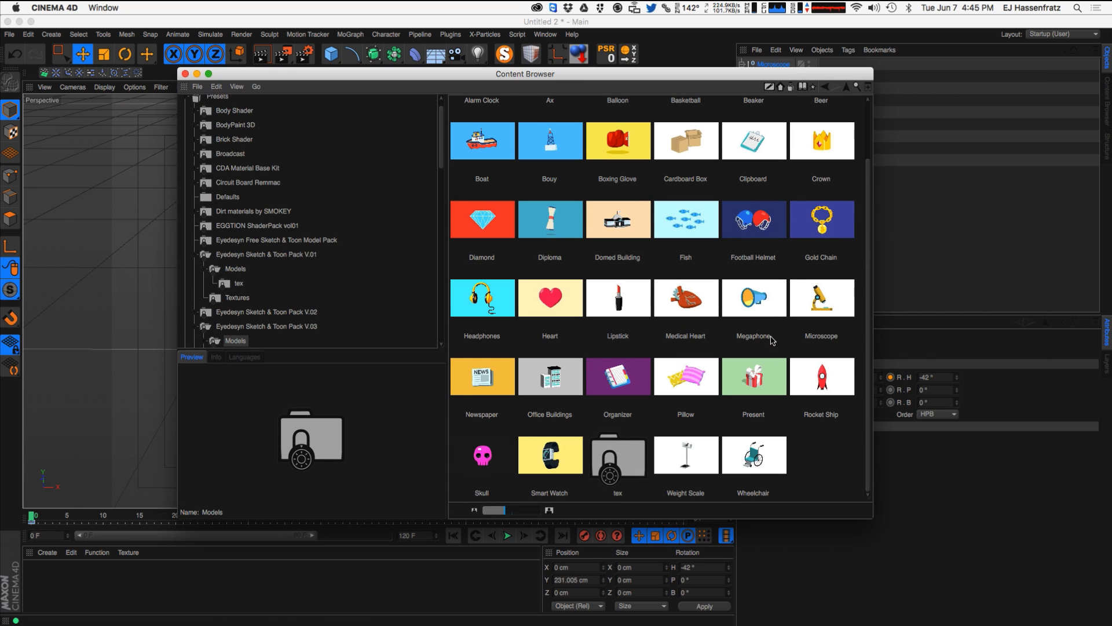
{"action": "left_click", "coordinate": [840, 331]}
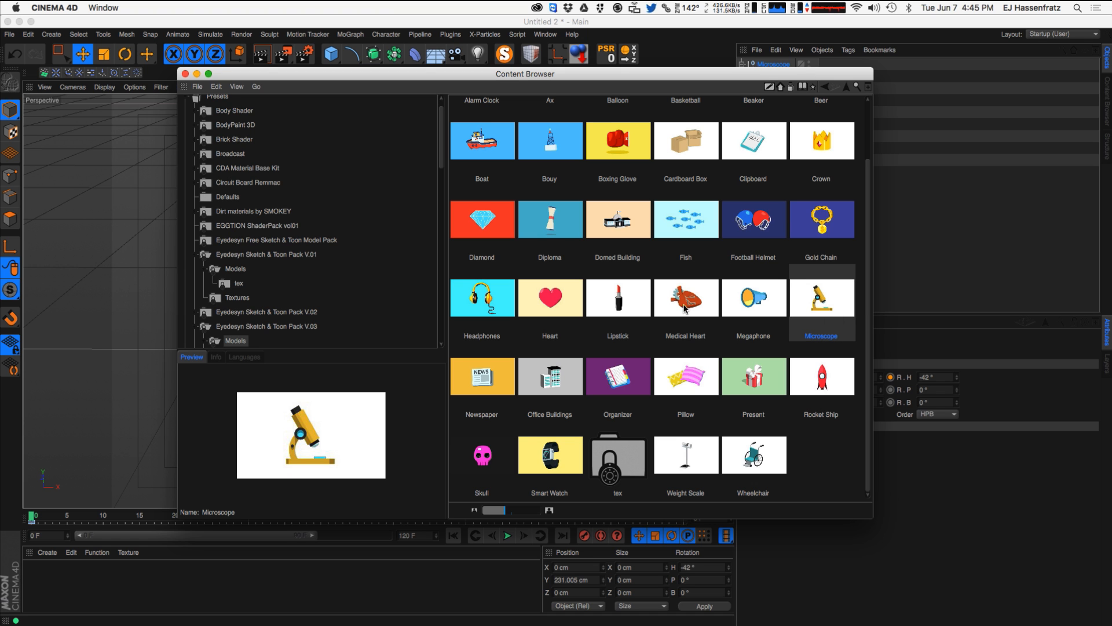
{"action": "left_click", "coordinate": [185, 73]}
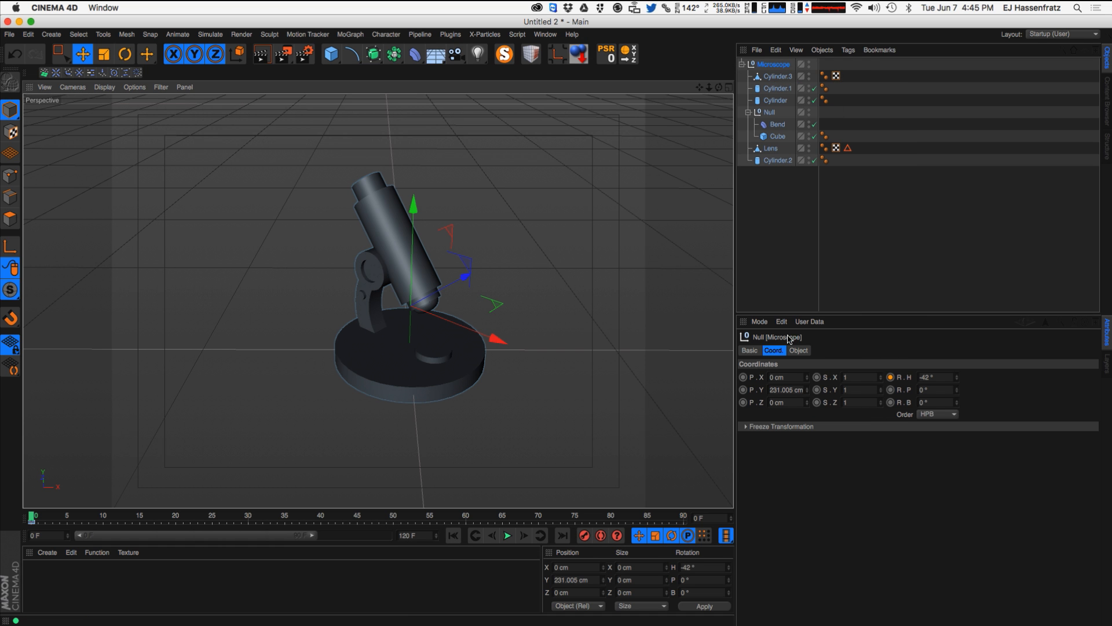
- Add a camera to the scene, set its projection to Parallel and look through it
{"action": "left_click", "coordinate": [807, 266]}
{"action": "middle_click_drag", "start_coordinate": [461, 368], "coordinate": [429, 372], "text": "alt"}
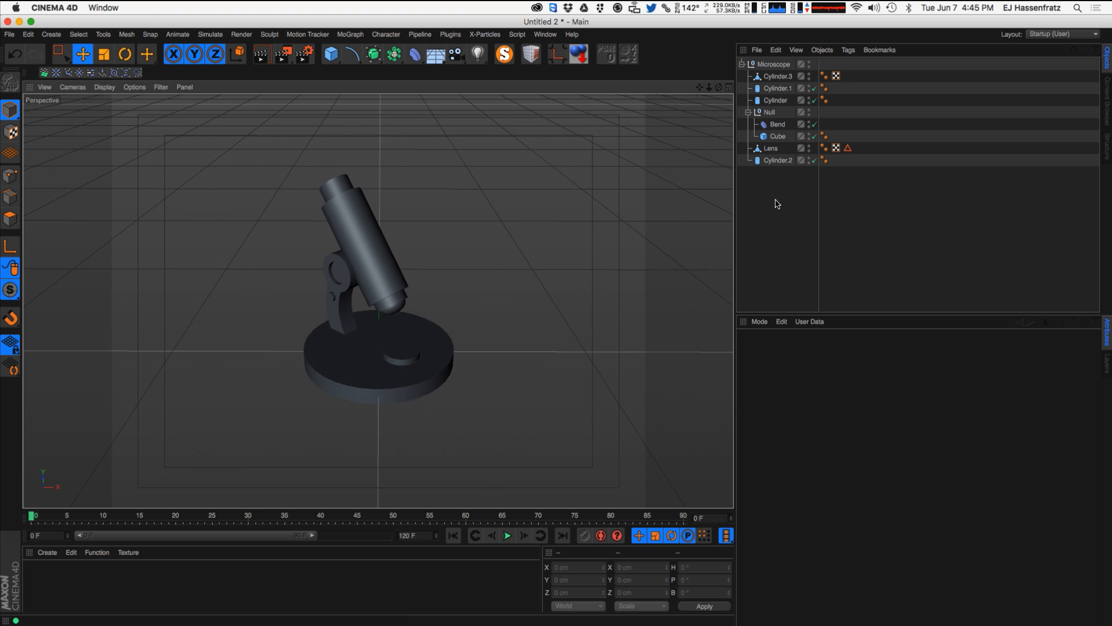
{"action": "left_click_drag", "start_coordinate": [456, 54], "coordinate": [530, 68]}
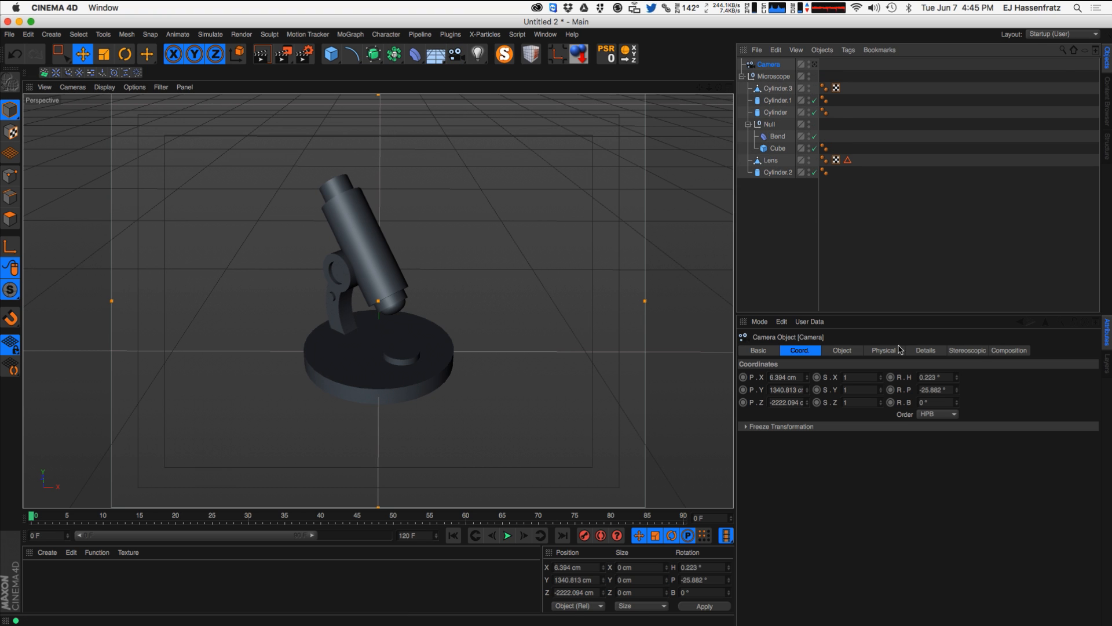
{"action": "left_click", "coordinate": [857, 352]}
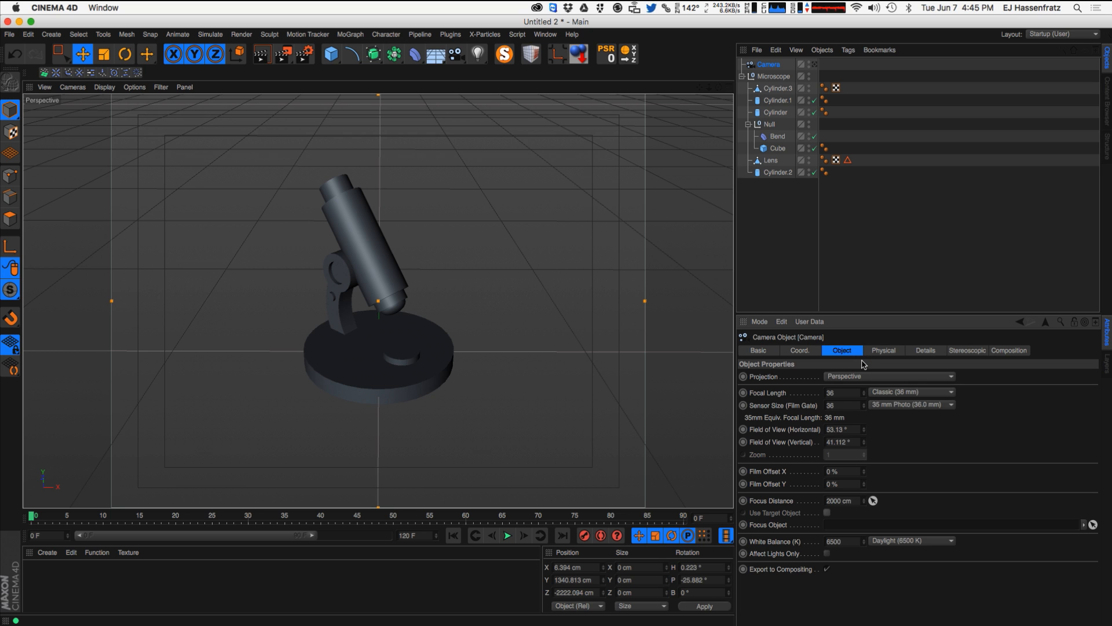
{"action": "left_click", "coordinate": [857, 376]}
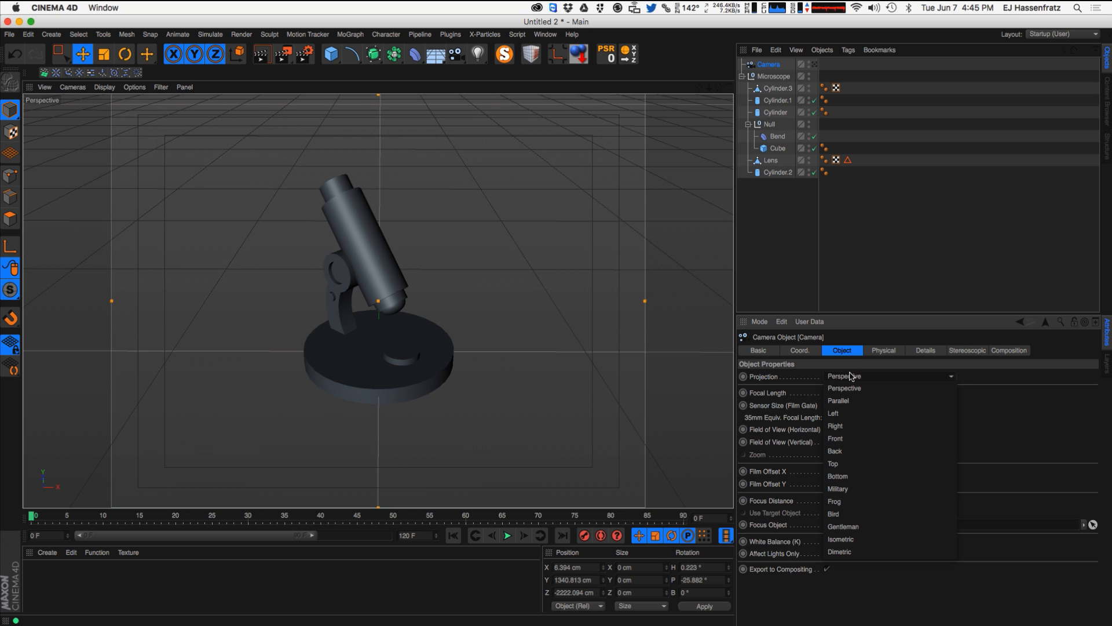
{"action": "left_click", "coordinate": [876, 407]}
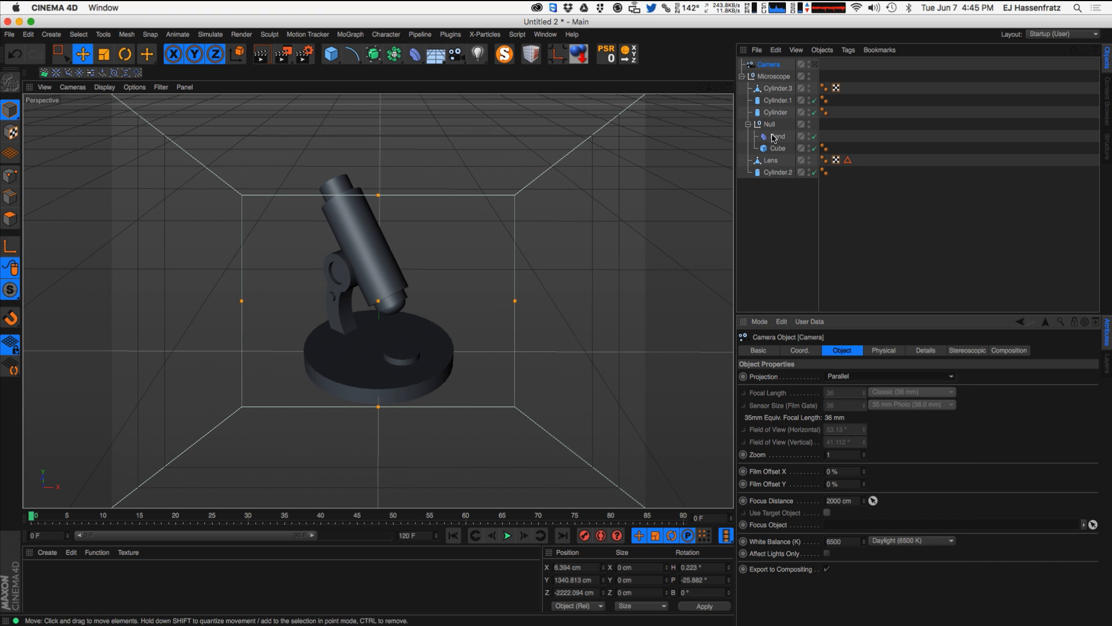
{"action": "left_click", "coordinate": [814, 64]}
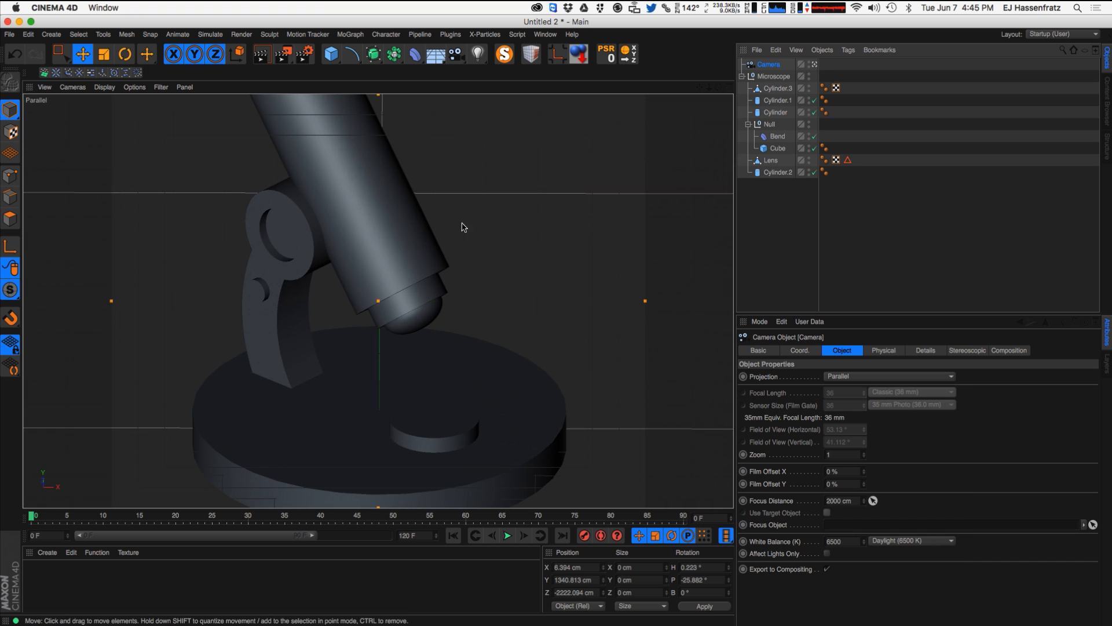
- Frame the whole microscope in the camera with a zoom of about 0.54 and render the view
{"action": "scroll", "coordinate": [345, 342], "scroll_direction": "down", "scroll_amount": 5}
{"action": "right_click_drag", "start_coordinate": [342, 346], "coordinate": [357, 340], "text": "alt"}
{"action": "left_click_drag", "start_coordinate": [357, 340], "coordinate": [380, 381], "text": "alt"}
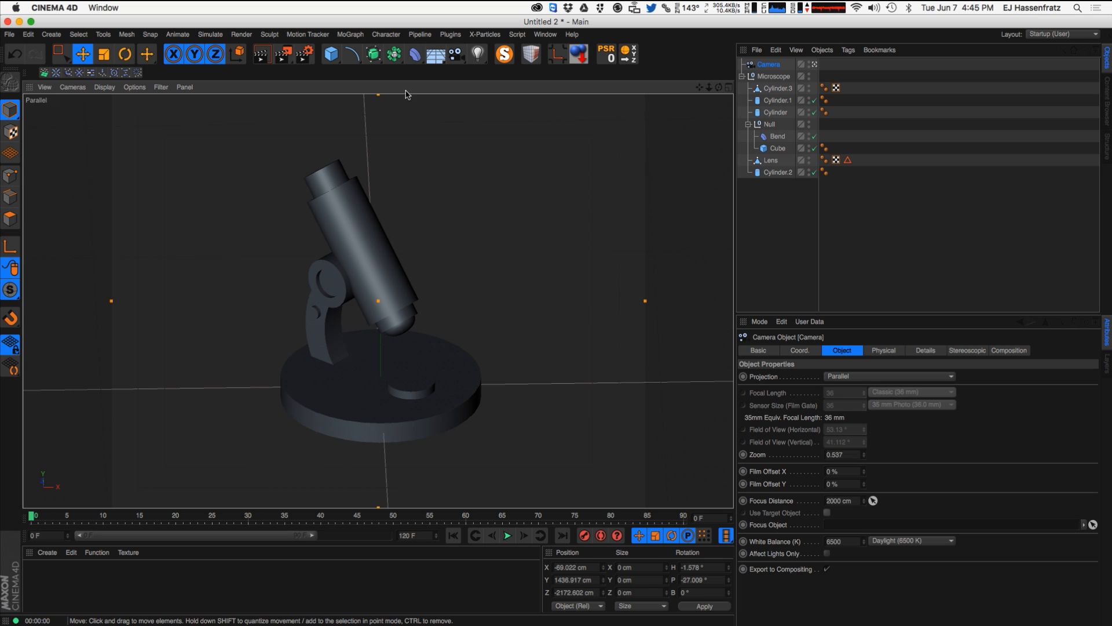
{"action": "key", "text": "super+r"}
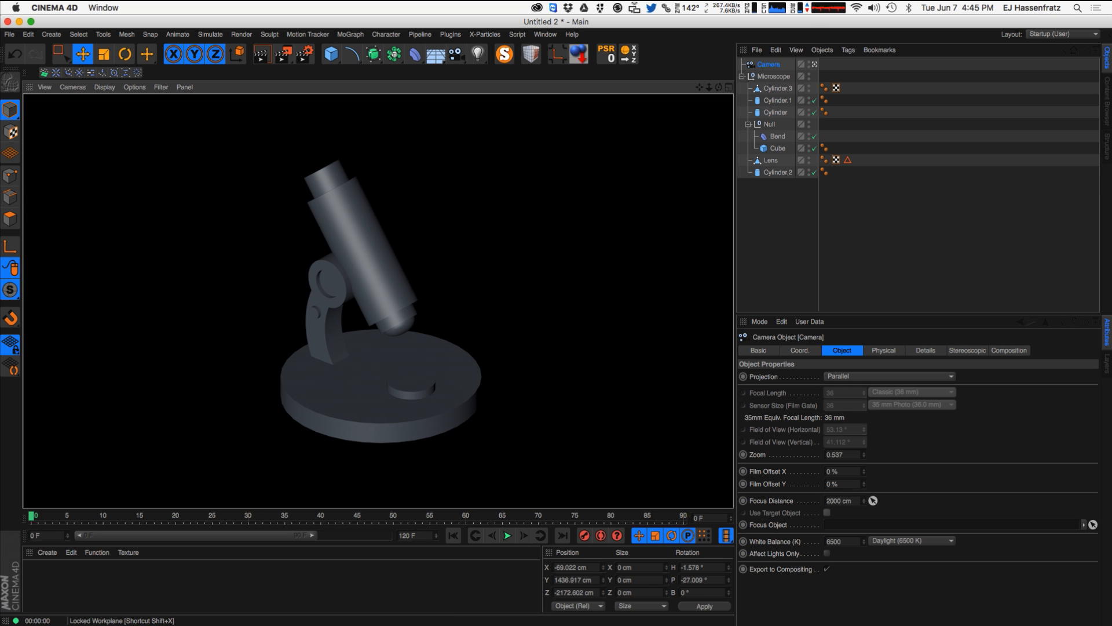
{"action": "key", "text": "super+Tab"}
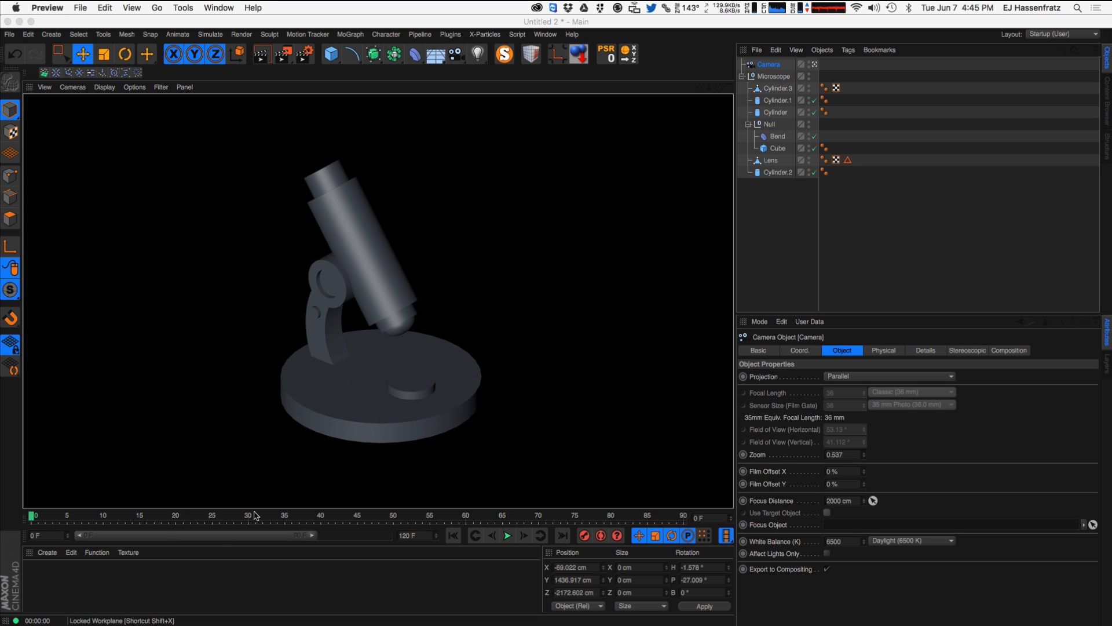
- Add the Sketch and Toon effect to the render settings and move the settings window clear of the model
{"action": "left_click", "coordinate": [303, 58]}
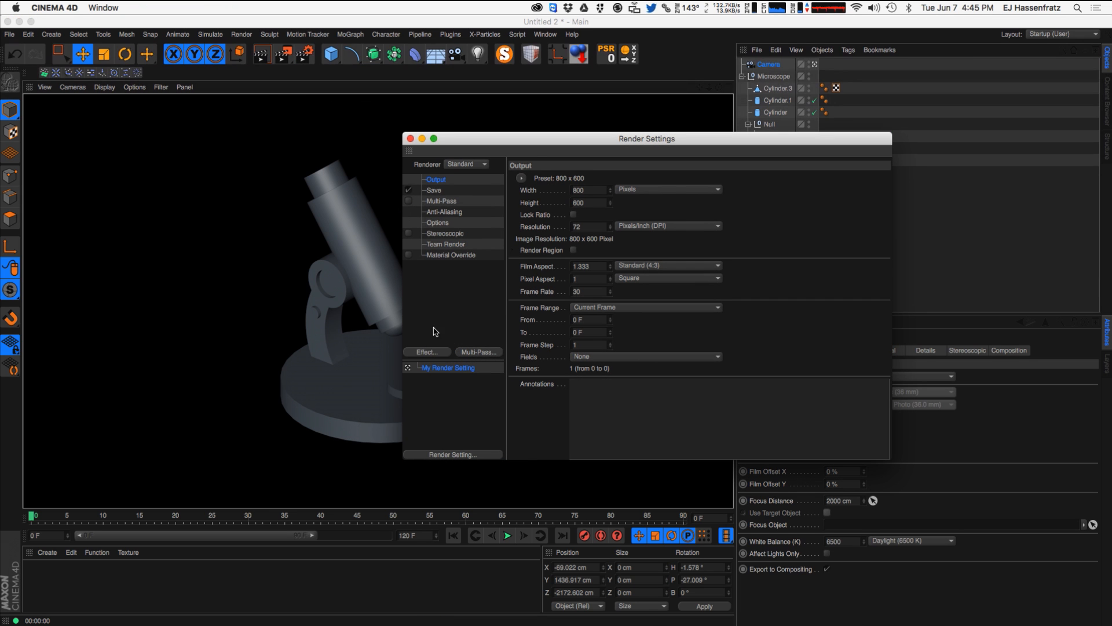
{"action": "left_click", "coordinate": [437, 353]}
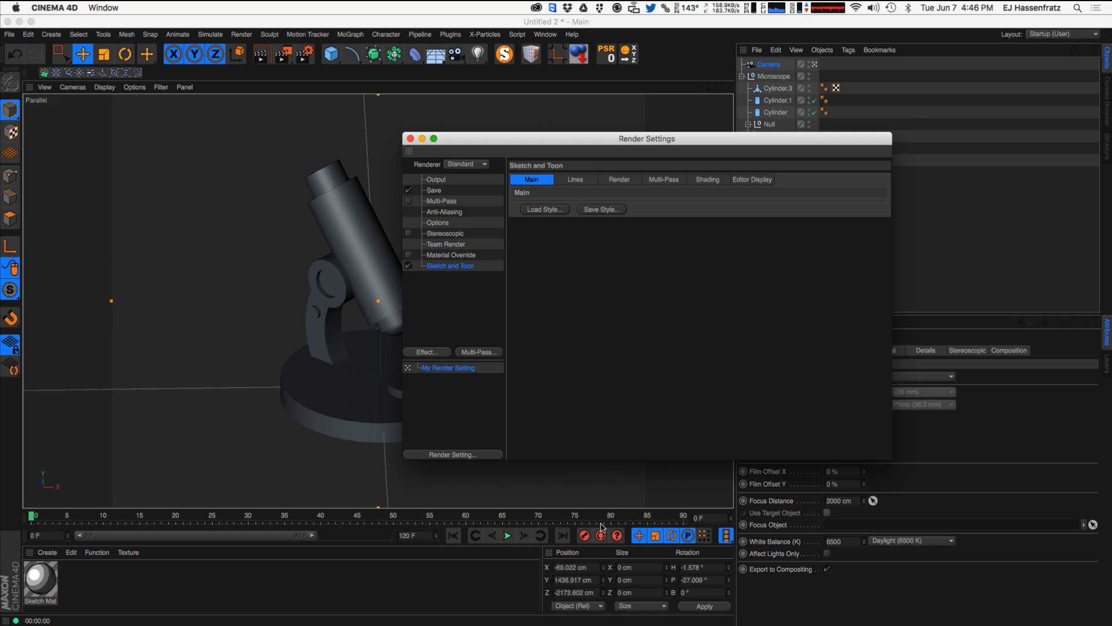
{"action": "left_click_drag", "start_coordinate": [532, 139], "coordinate": [730, 149]}
{"action": "left_click", "coordinate": [501, 88]}
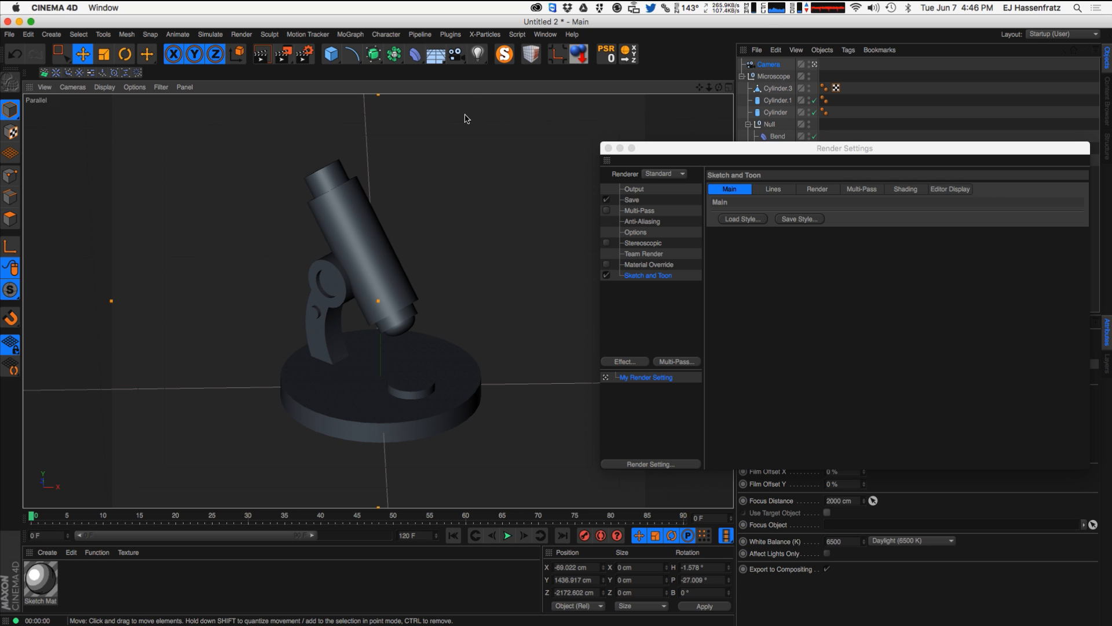
- Start an Interactive Render Region, enlarge it to cover the full camera frame and raise its quality to maximum
{"action": "left_click_drag", "start_coordinate": [284, 57], "coordinate": [333, 232]}
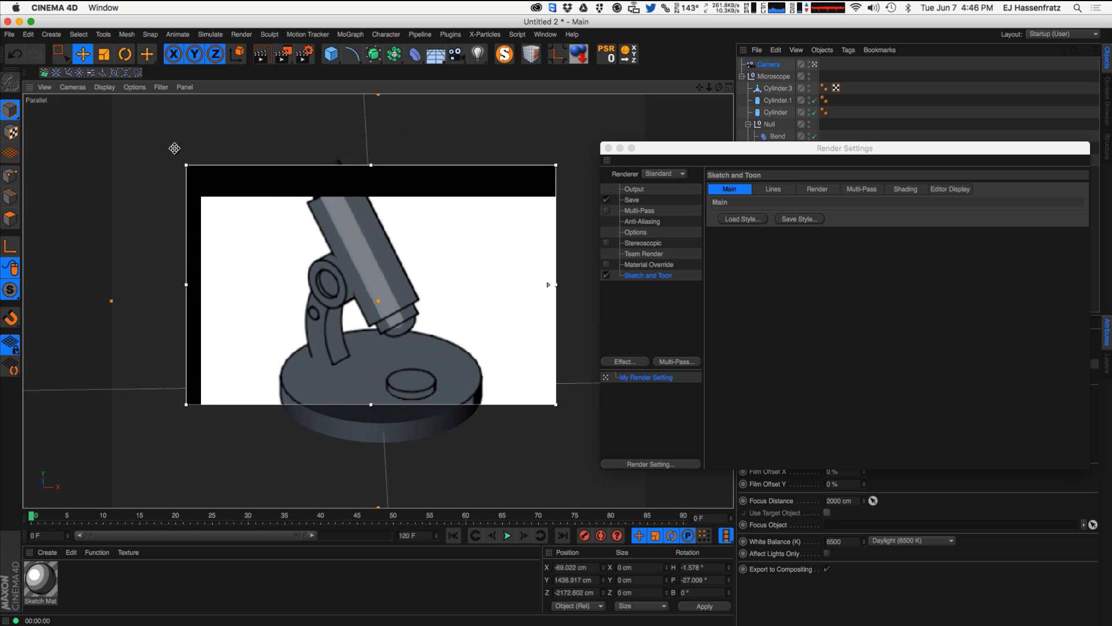
{"action": "left_click_drag", "start_coordinate": [175, 148], "coordinate": [116, 81]}
{"action": "left_click_drag", "start_coordinate": [555, 404], "coordinate": [648, 507]}
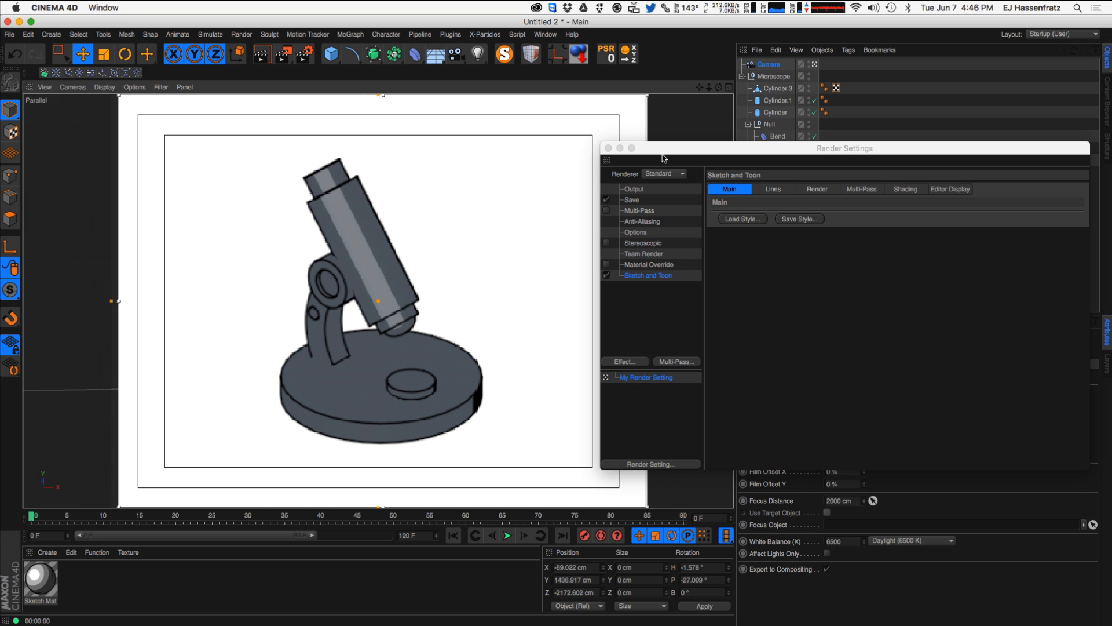
{"action": "left_click_drag", "start_coordinate": [663, 158], "coordinate": [759, 170]}
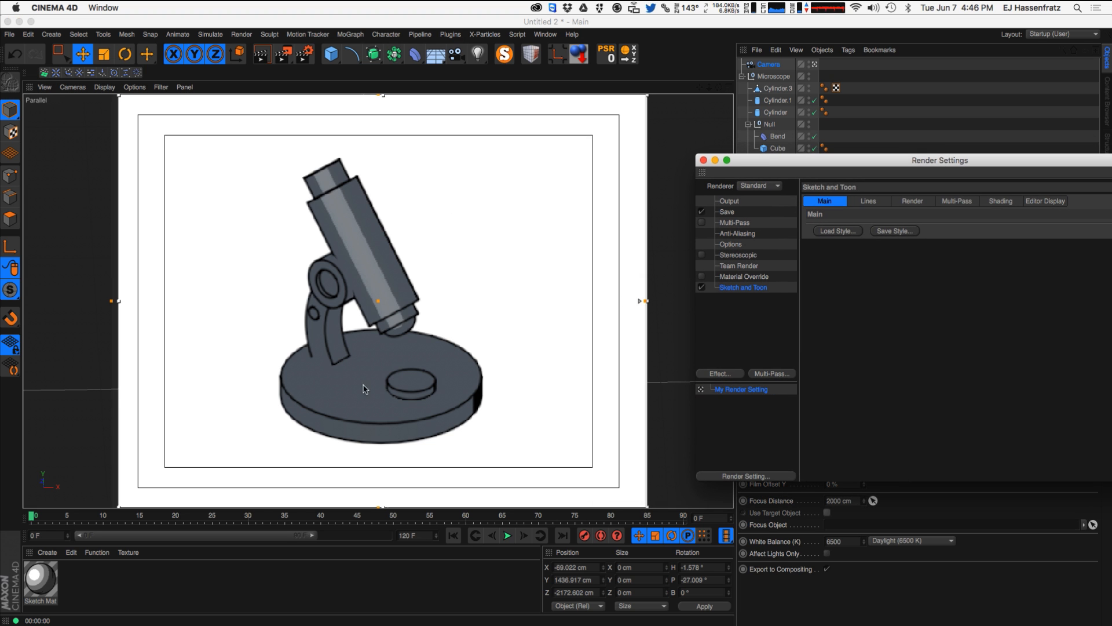
{"action": "left_click", "coordinate": [639, 308]}
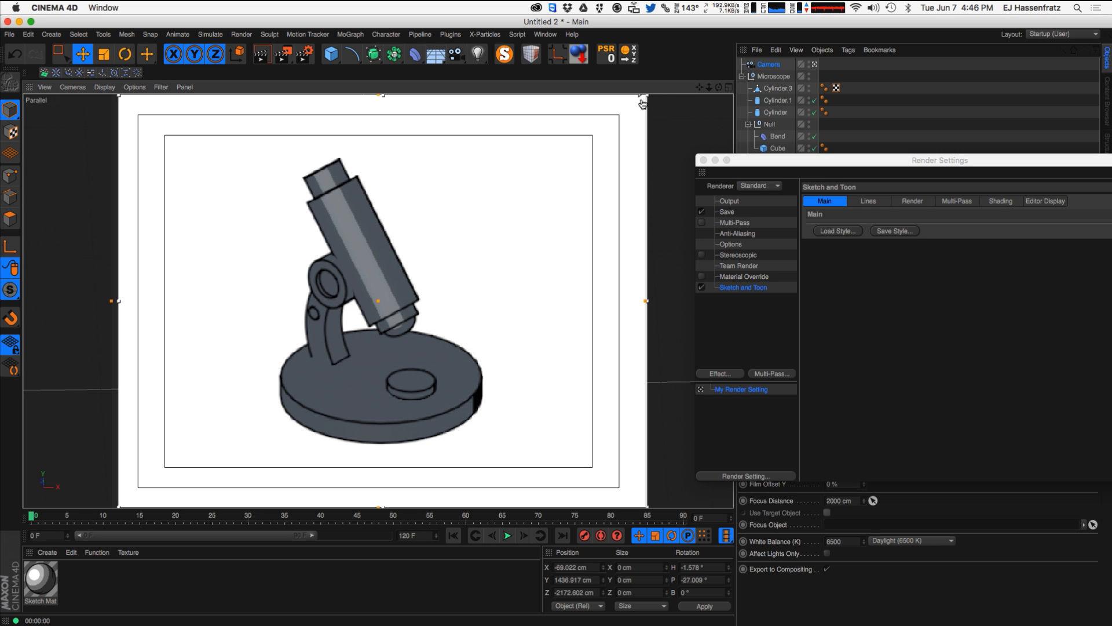
- Turn on Sketch and Toon intersection lines, with intersection objects set to Project and Self-Intersection enabled
{"action": "left_click_drag", "start_coordinate": [747, 160], "coordinate": [567, 140]}
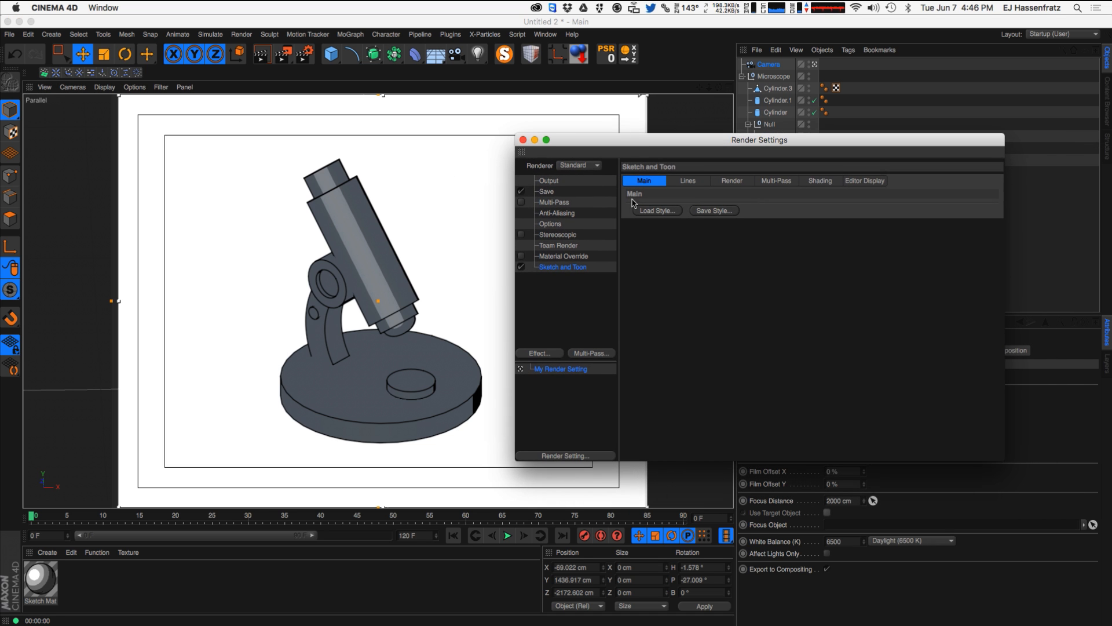
{"action": "left_click", "coordinate": [678, 181]}
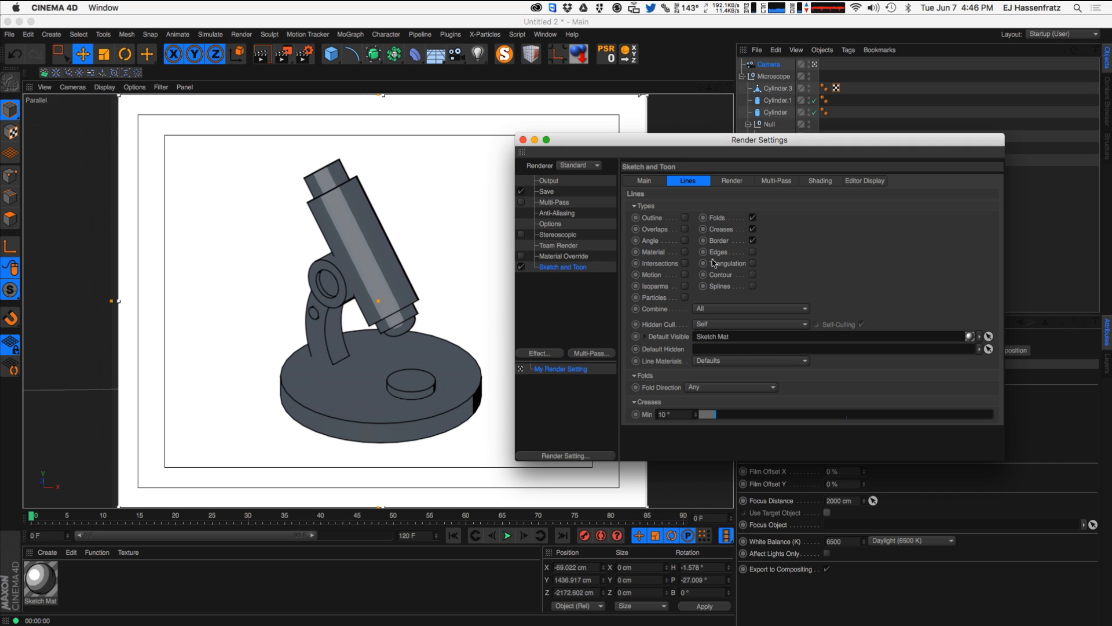
{"action": "left_click", "coordinate": [685, 264]}
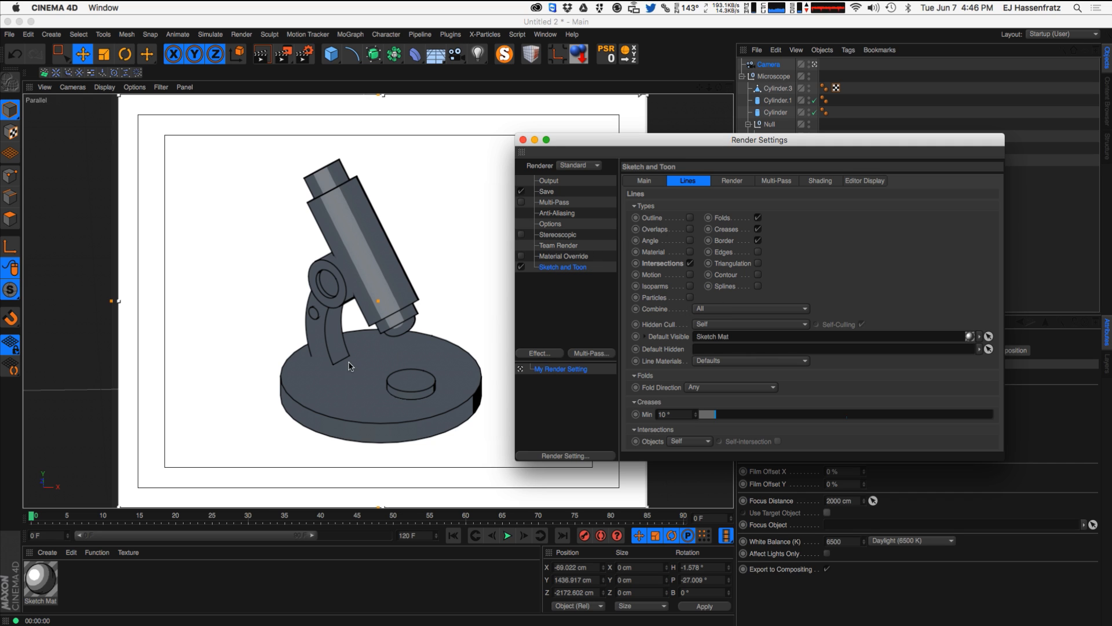
{"action": "left_click", "coordinate": [691, 442]}
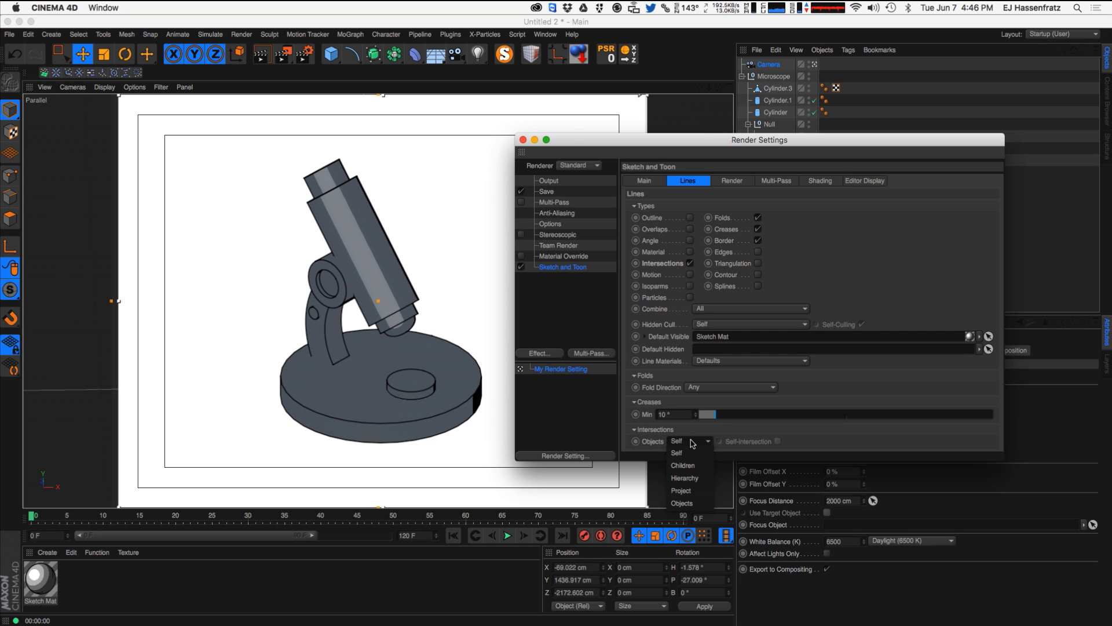
{"action": "left_click", "coordinate": [648, 444]}
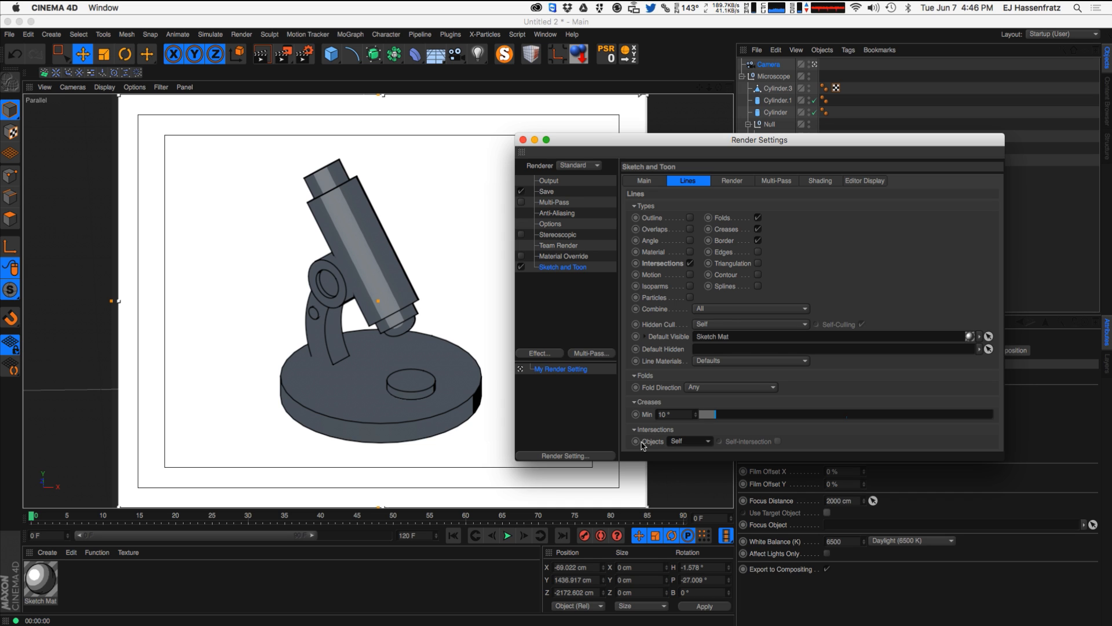
{"action": "left_click", "coordinate": [685, 443]}
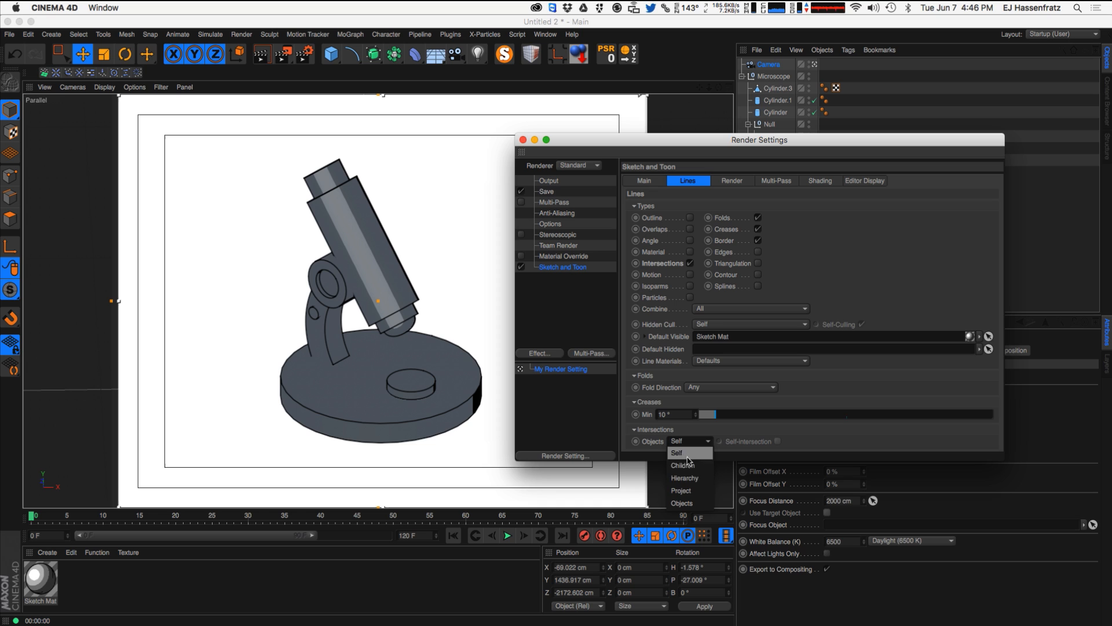
{"action": "left_click", "coordinate": [682, 490]}
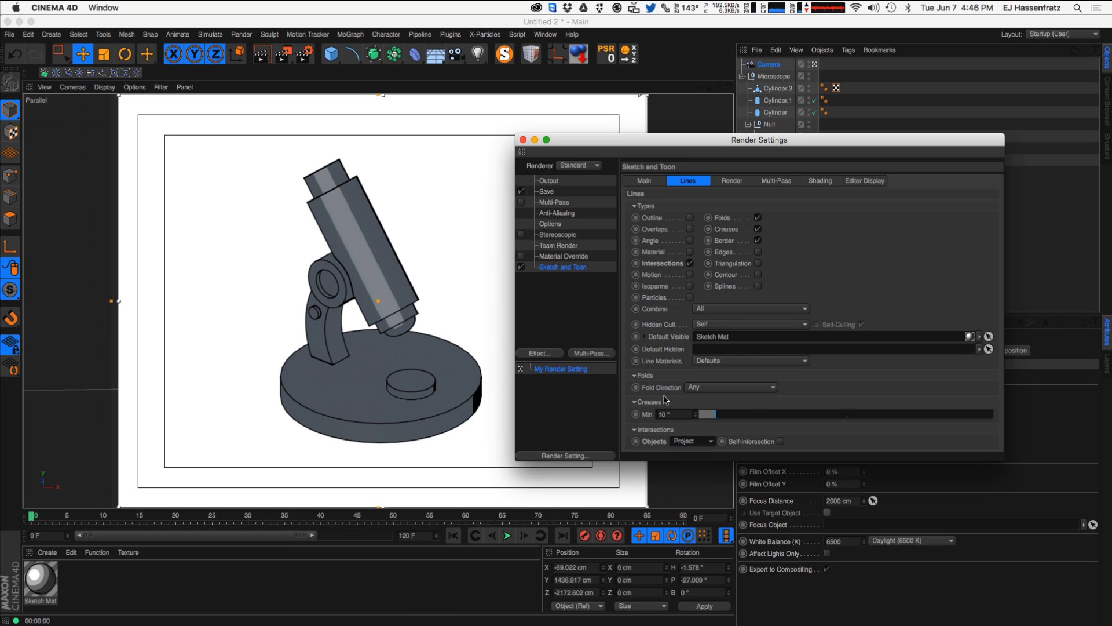
{"action": "left_click", "coordinate": [782, 442]}
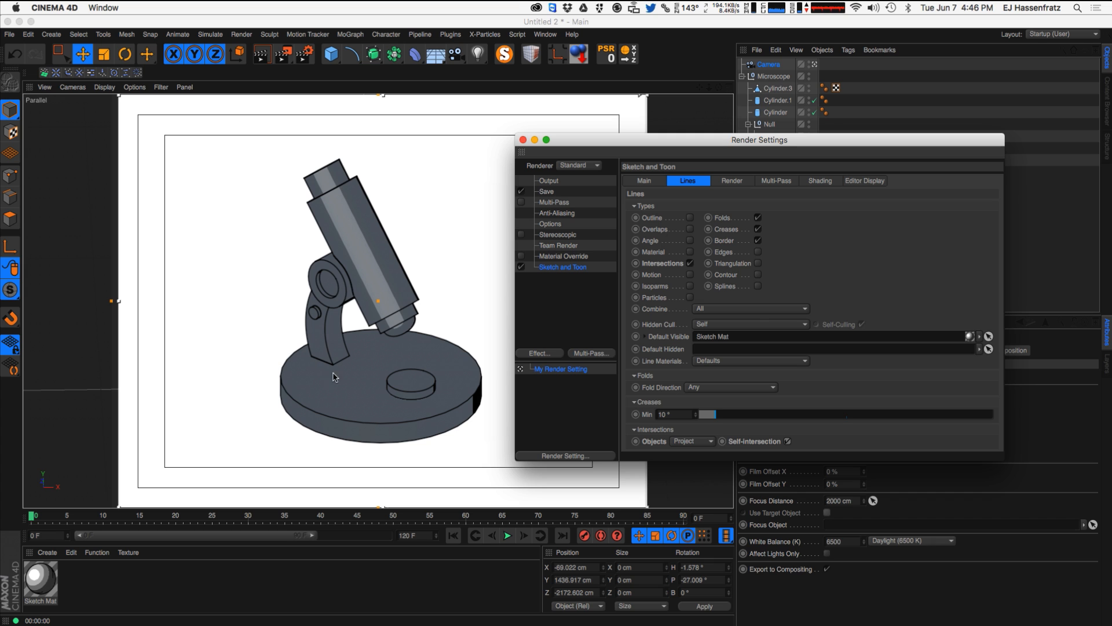
- Set the Sketch and Toon shading background colour to black (000000)
{"action": "left_click", "coordinate": [732, 183]}
{"action": "left_click", "coordinate": [788, 182]}
{"action": "left_click", "coordinate": [751, 184]}
{"action": "left_click", "coordinate": [779, 184]}
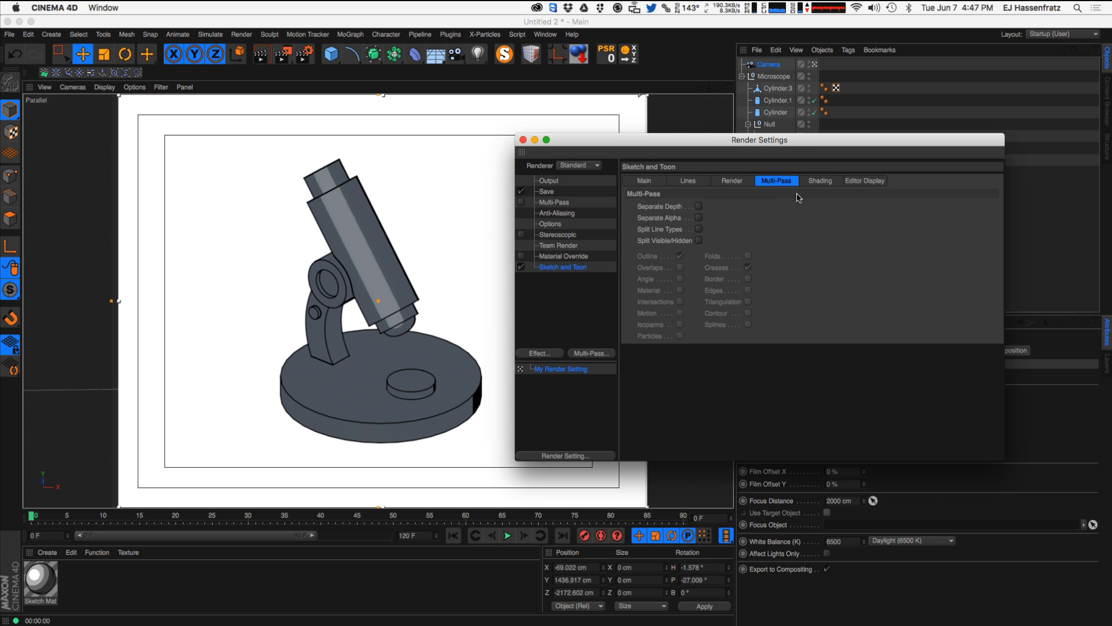
{"action": "left_click", "coordinate": [817, 182]}
{"action": "left_click", "coordinate": [721, 207]}
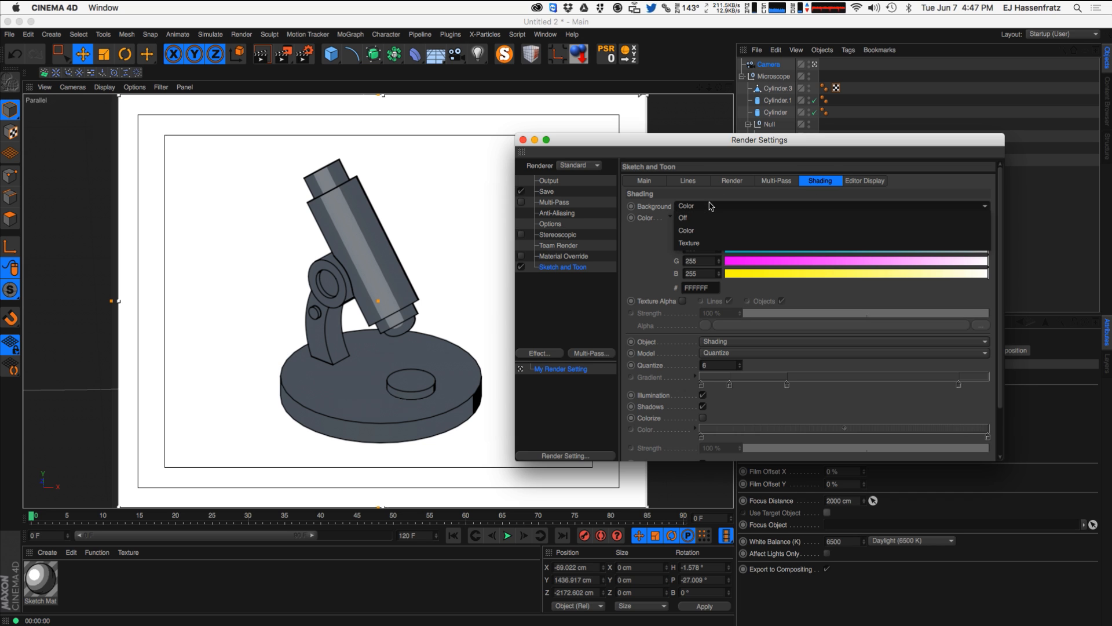
{"action": "left_click", "coordinate": [654, 217]}
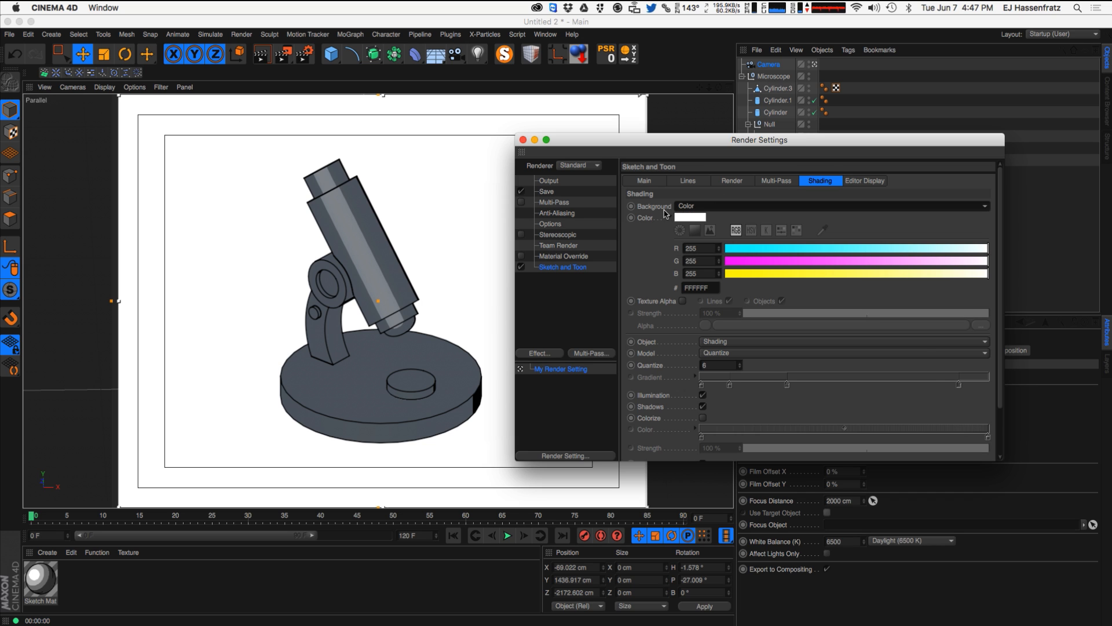
{"action": "left_click_drag", "start_coordinate": [773, 249], "coordinate": [645, 273]}
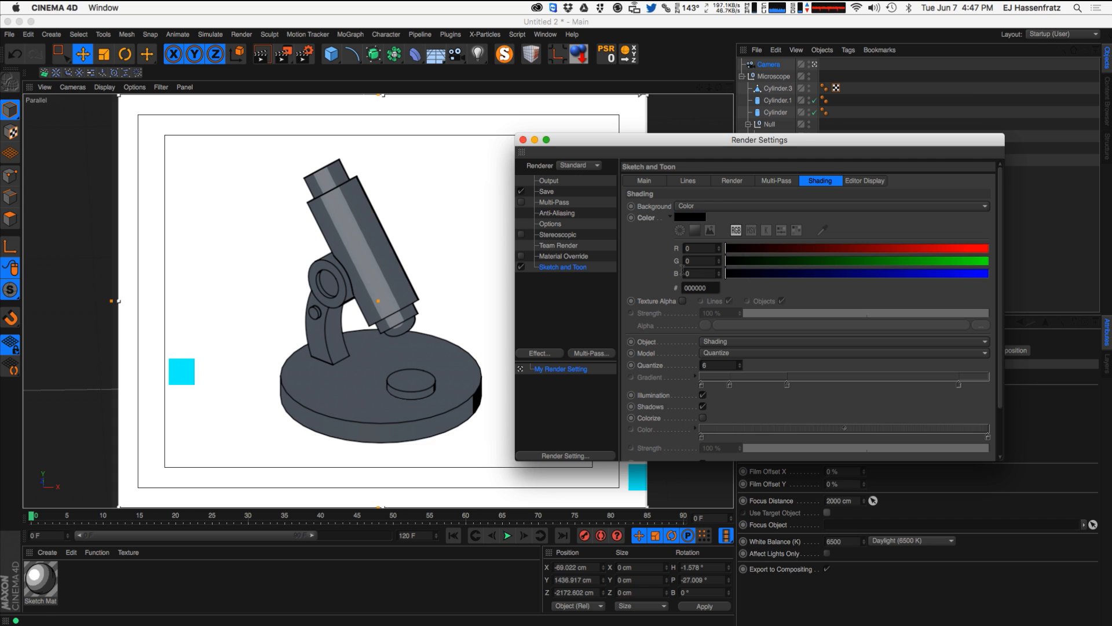
- Set the Sketch and Toon object shading to Background
{"action": "left_click", "coordinate": [697, 347]}
{"action": "left_click", "coordinate": [747, 343]}
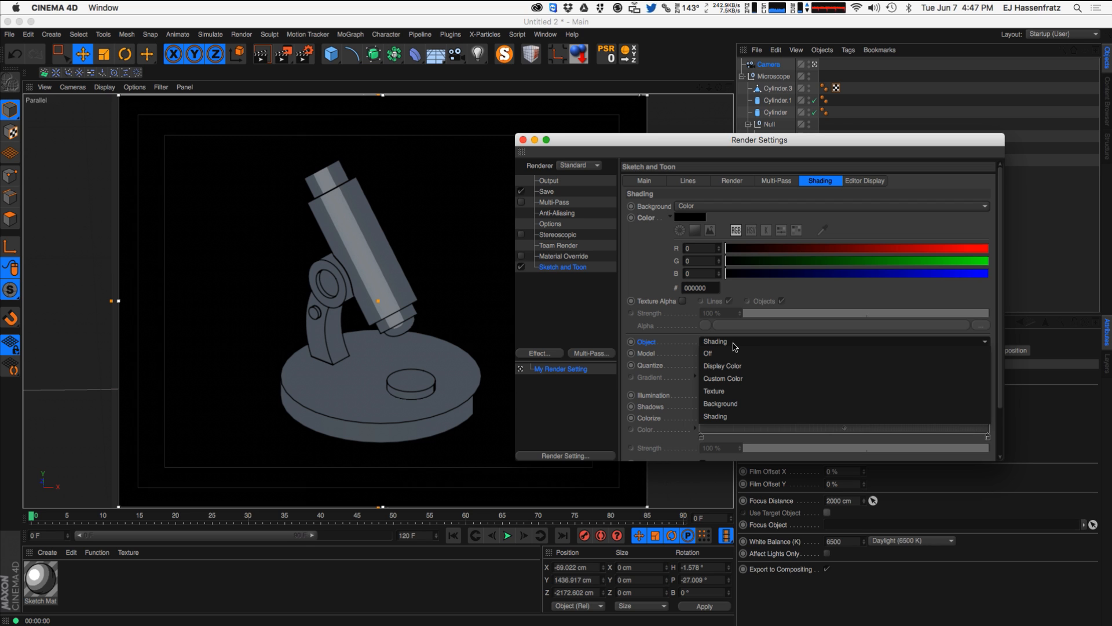
{"action": "left_click", "coordinate": [742, 405]}
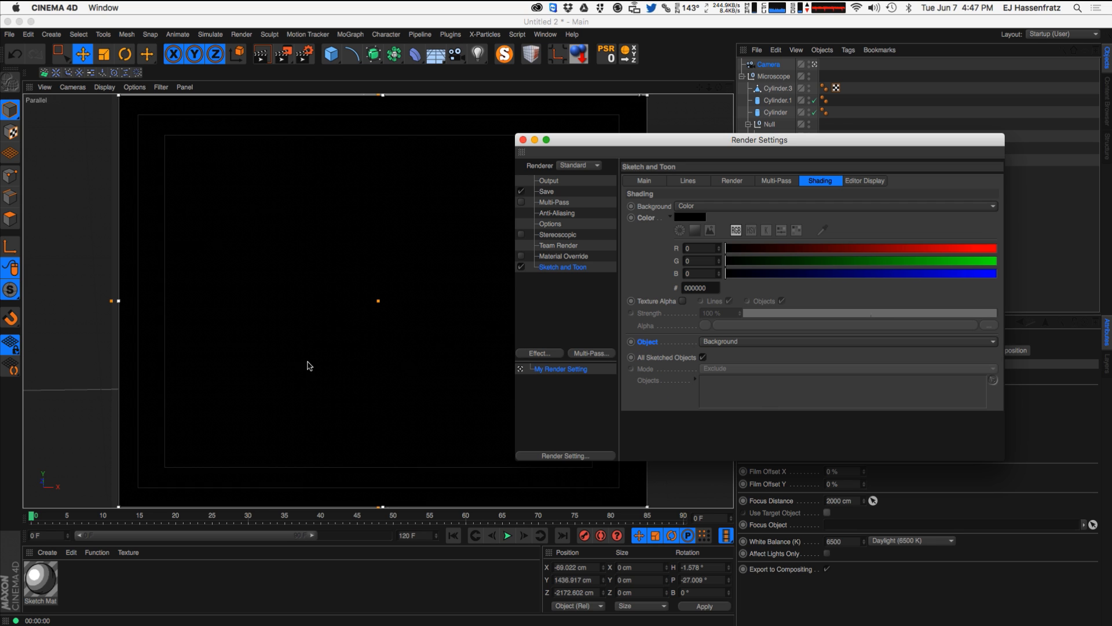
{"action": "left_click", "coordinate": [360, 339]}
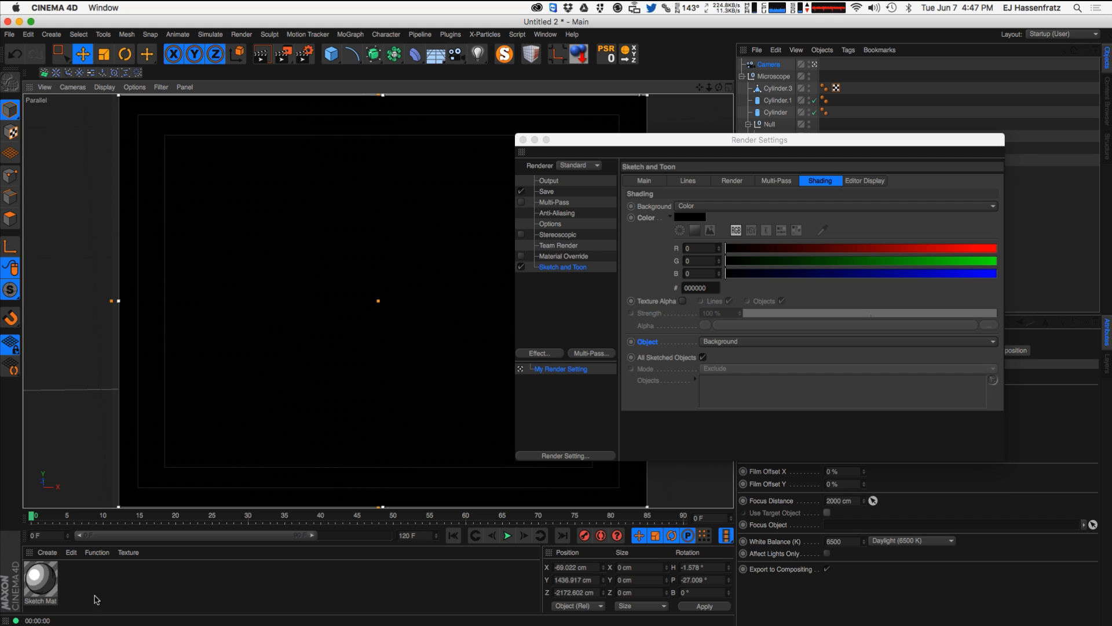
- Open the Sketch Mat material for editing and close the render settings window
{"action": "double_click", "coordinate": [44, 590]}
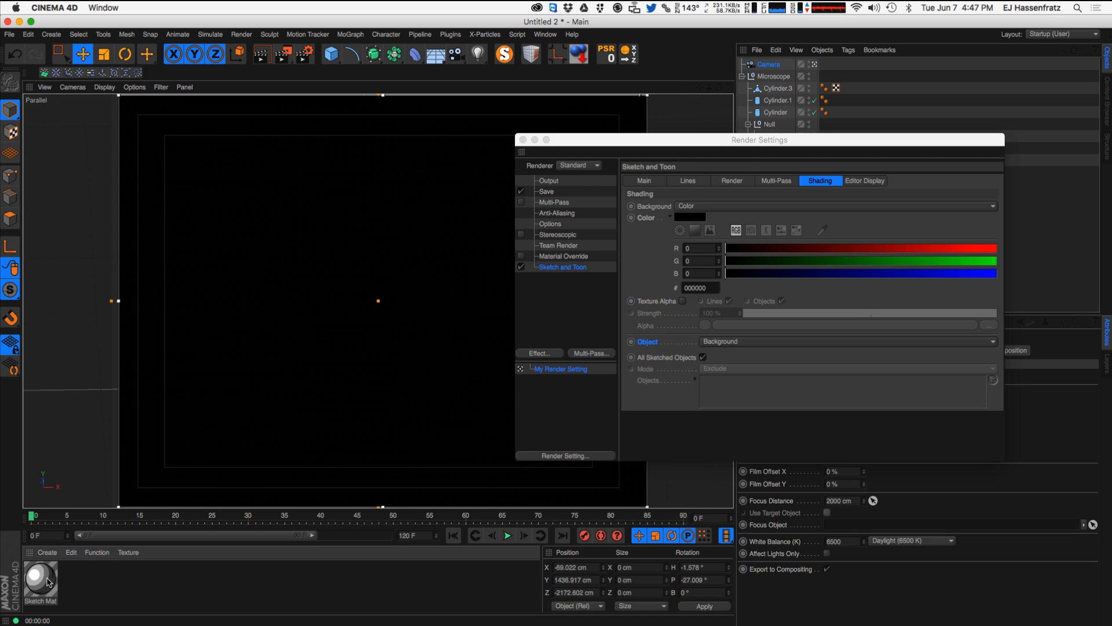
{"action": "left_click_drag", "start_coordinate": [408, 93], "coordinate": [680, 117]}
{"action": "left_click", "coordinate": [984, 145]}
{"action": "left_click_drag", "start_coordinate": [984, 145], "coordinate": [987, 145]}
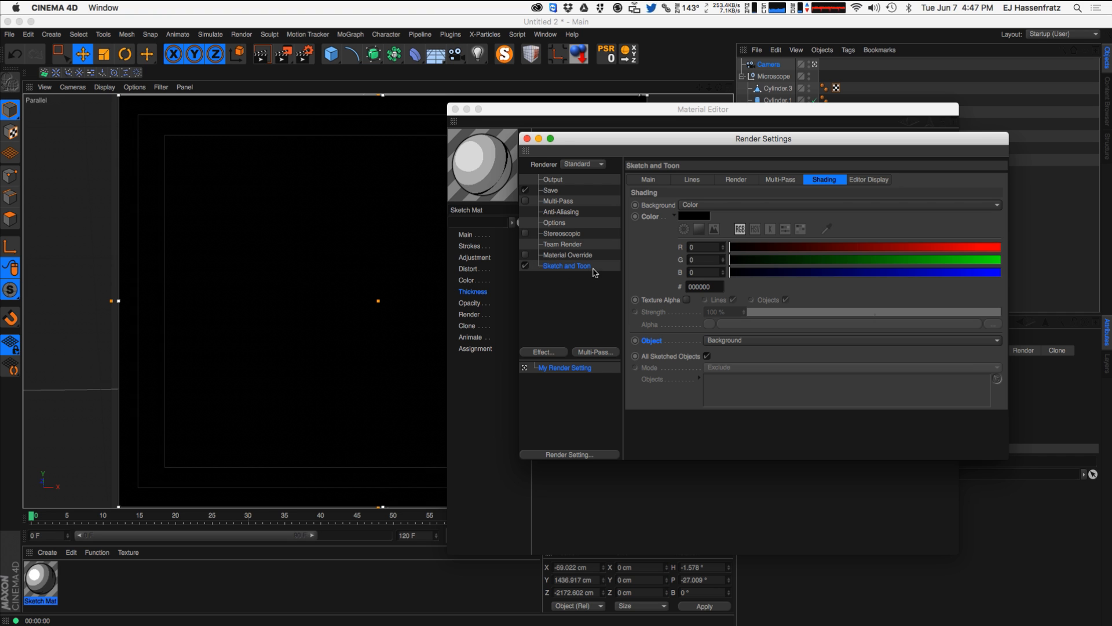
{"action": "left_click", "coordinate": [526, 138]}
{"action": "mouse_move", "coordinate": [586, 111]}
{"action": "left_mouse_down"}
{"action": "mouse_move", "coordinate": [558, 116]}
{"action": "mouse_move", "coordinate": [573, 122]}
{"action": "left_mouse_up"}
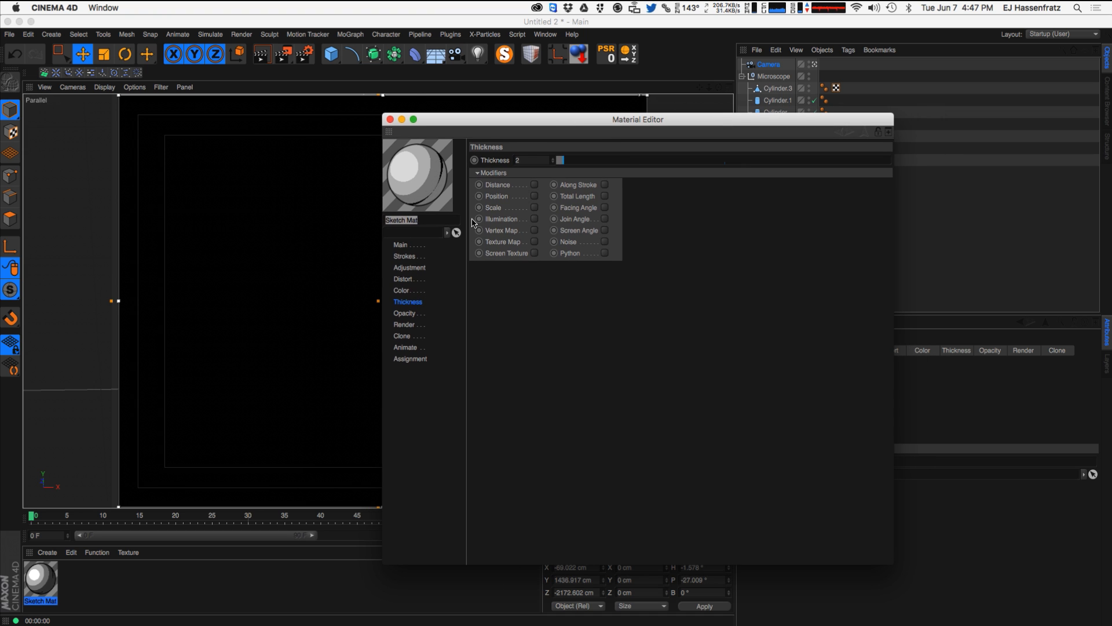
- Set the Sketch Mat line colour to white (FFFFFF) and move the material editor clear of the microscope
{"action": "left_click", "coordinate": [410, 290]}
{"action": "left_click_drag", "start_coordinate": [602, 190], "coordinate": [904, 191]}
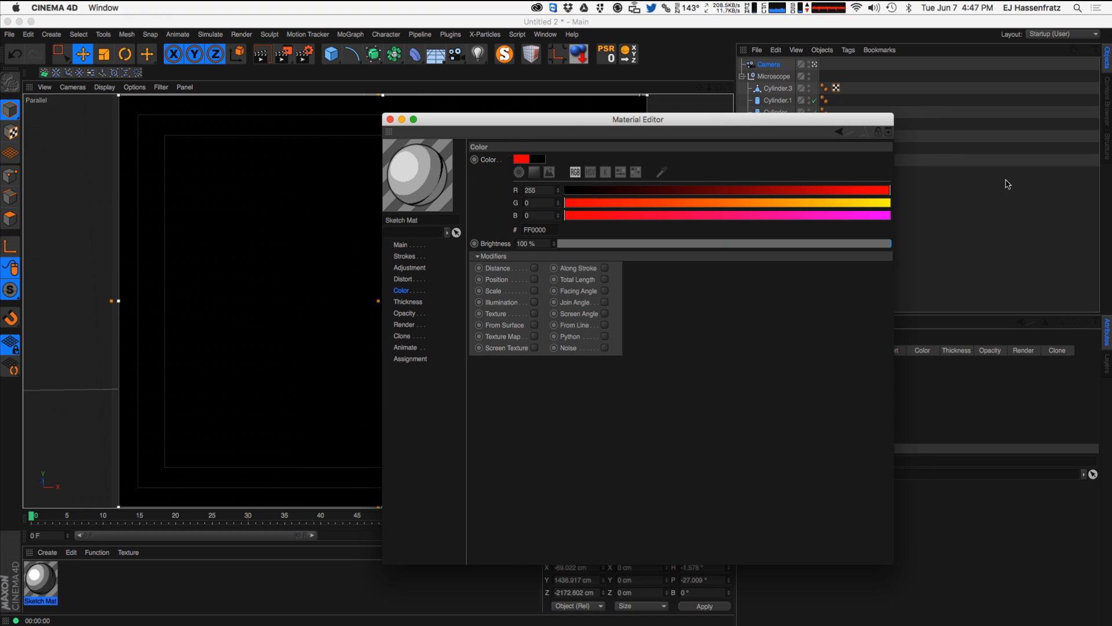
{"action": "left_click_drag", "start_coordinate": [637, 202], "coordinate": [903, 203]}
{"action": "left_click_drag", "start_coordinate": [813, 215], "coordinate": [1050, 206]}
{"action": "left_click_drag", "start_coordinate": [439, 119], "coordinate": [613, 129]}
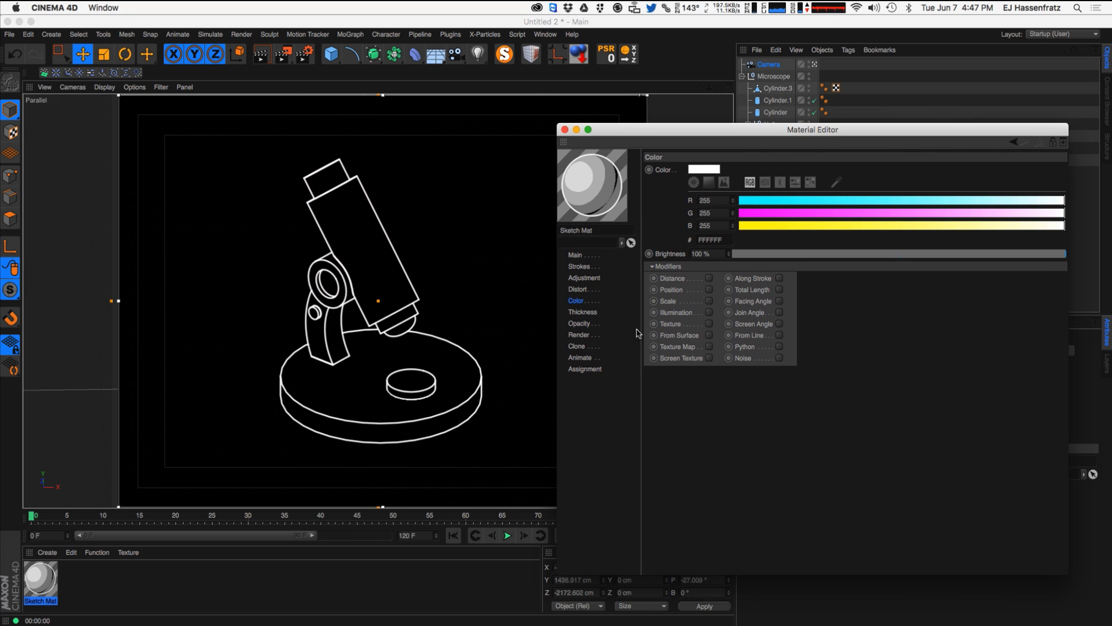
{"action": "left_click", "coordinate": [271, 342]}
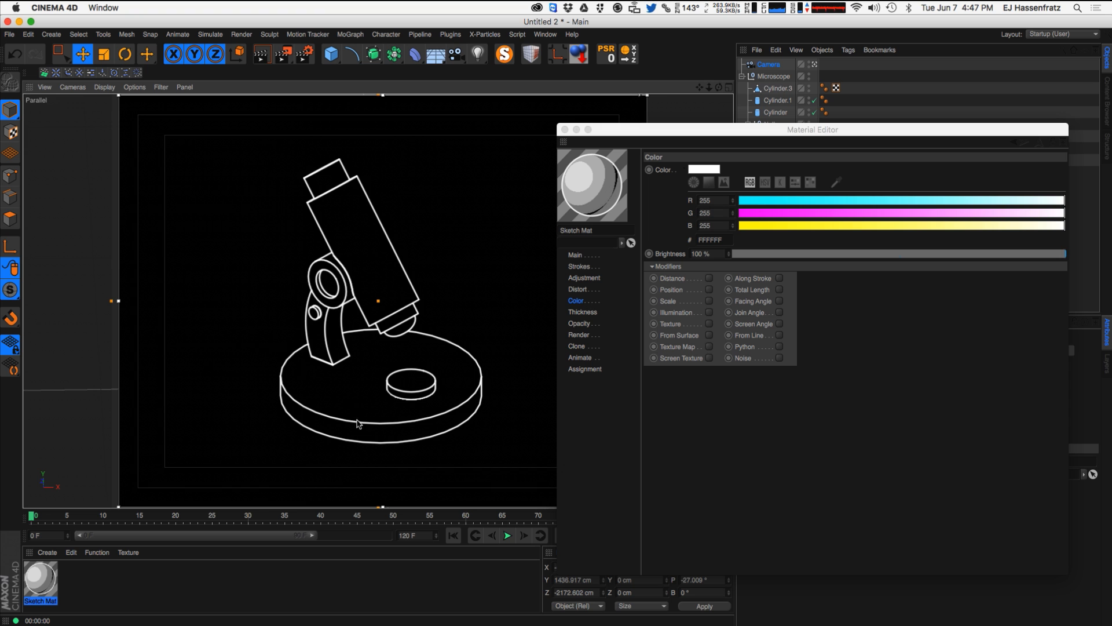
- Set the stroke Match mode of the sketch material to Flat
{"action": "left_click", "coordinate": [575, 268]}
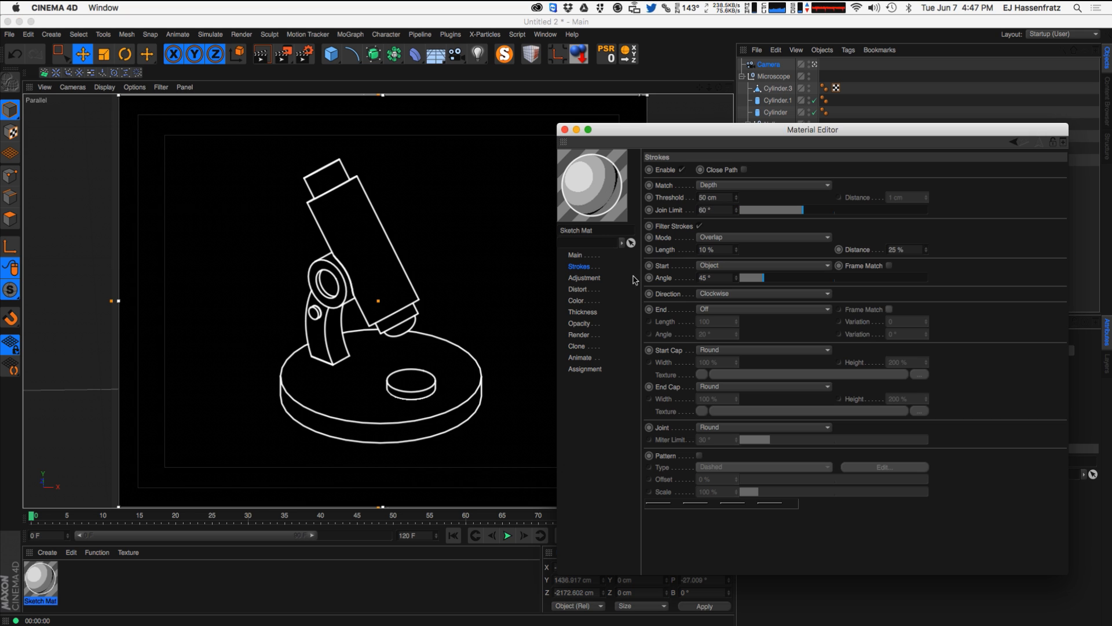
{"action": "left_click", "coordinate": [585, 256]}
{"action": "left_click", "coordinate": [581, 267]}
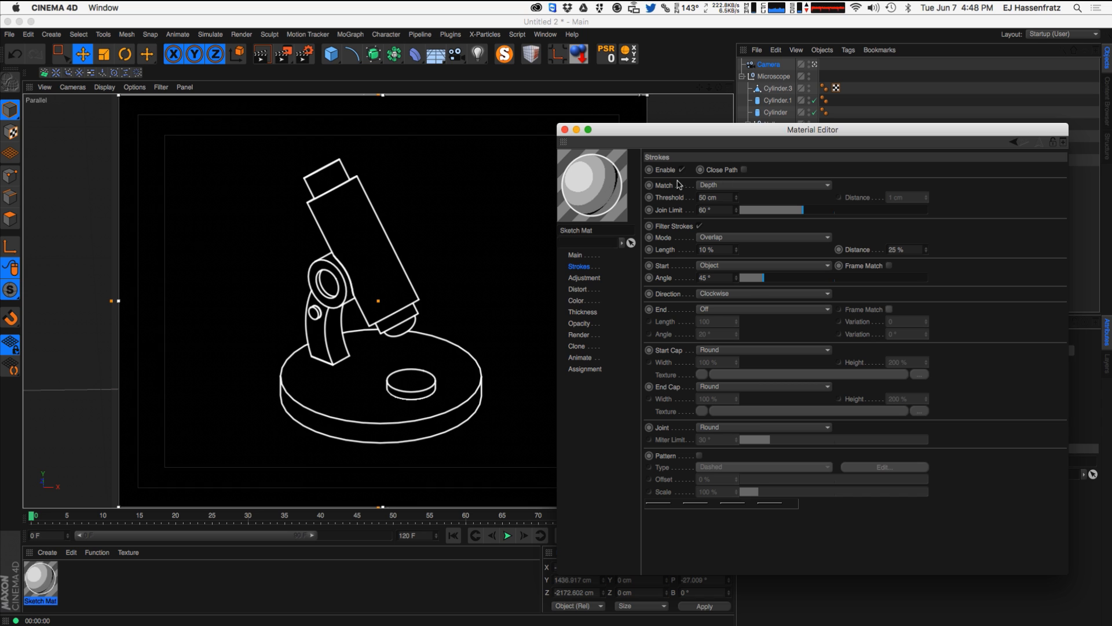
{"action": "left_click", "coordinate": [712, 186]}
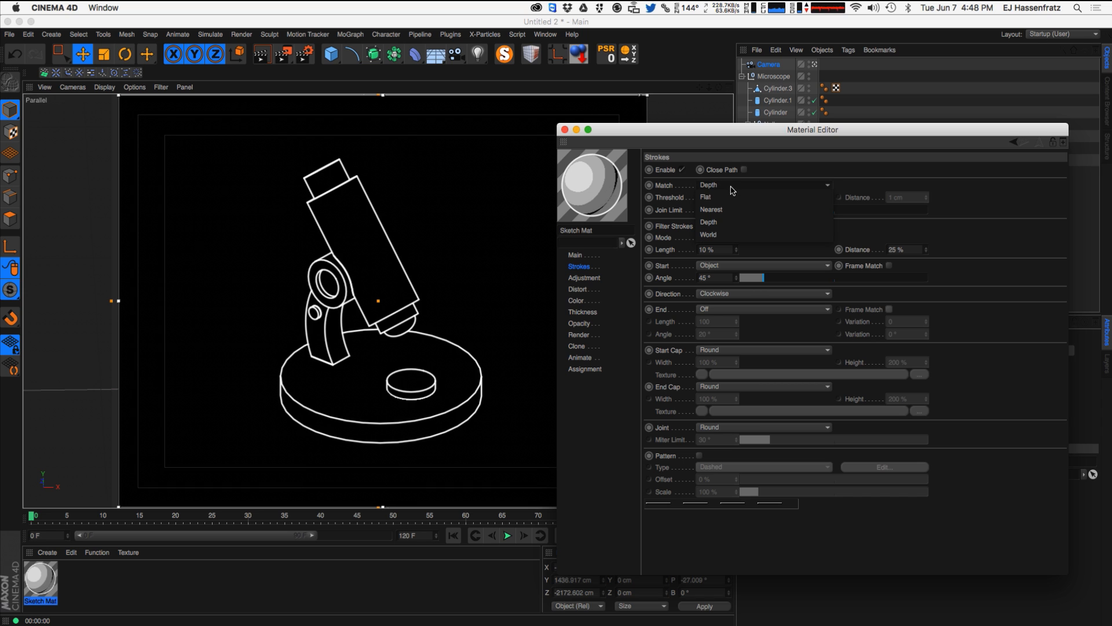
{"action": "left_click", "coordinate": [731, 198]}
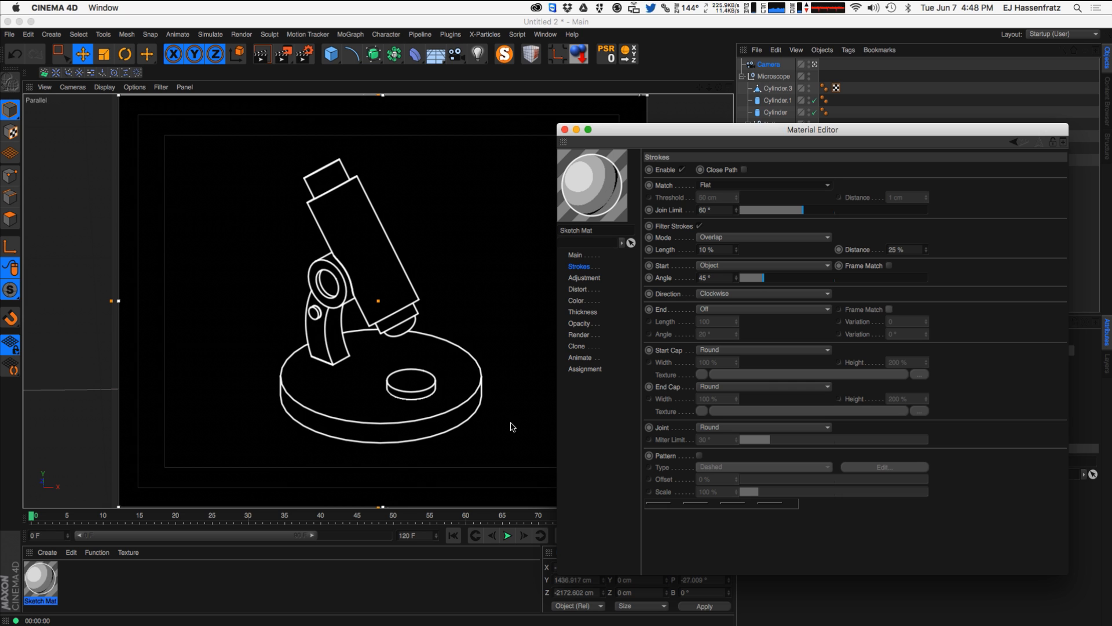
{"action": "left_click", "coordinate": [468, 451]}
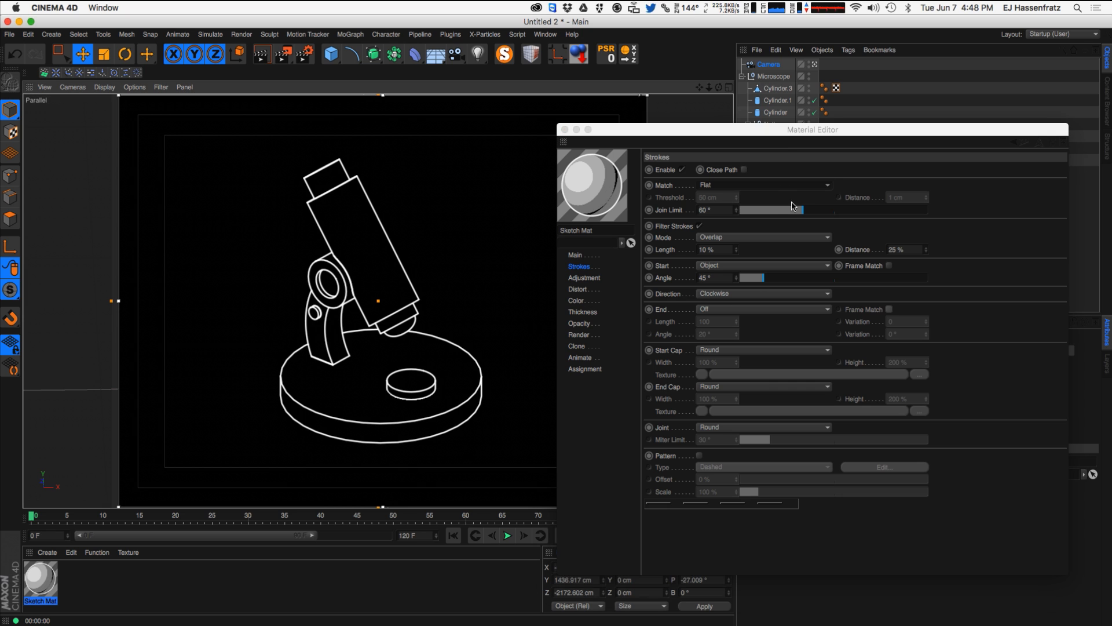
{"action": "left_click", "coordinate": [639, 267]}
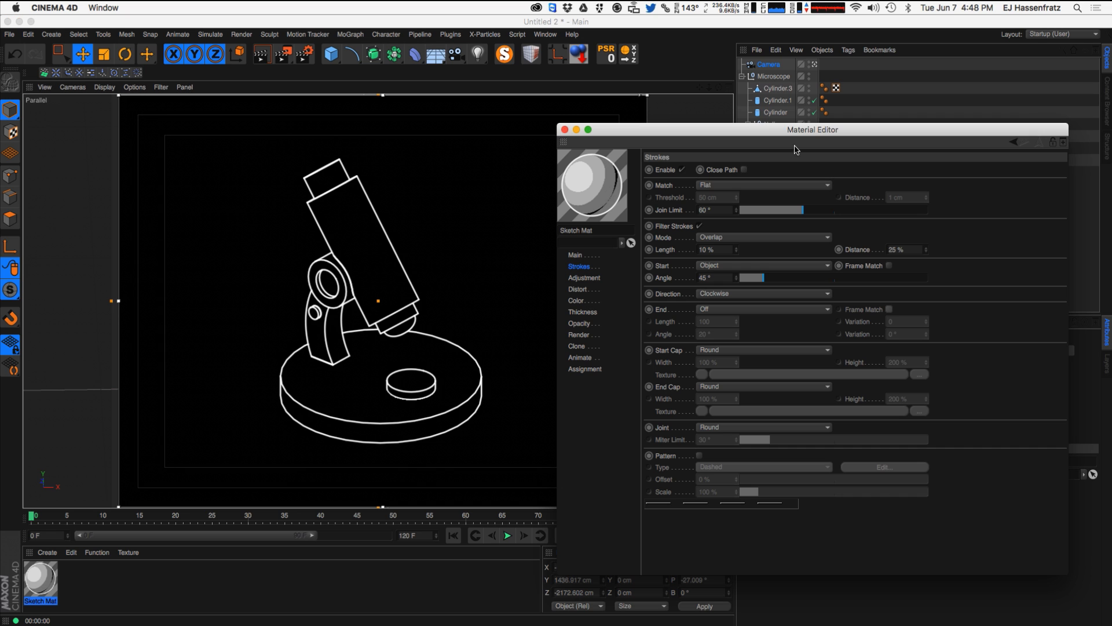
- Raise the stroke Join Limit to 180° and turn off Filter Strokes
{"action": "left_click", "coordinate": [717, 209]}
{"action": "left_click", "coordinate": [462, 424]}
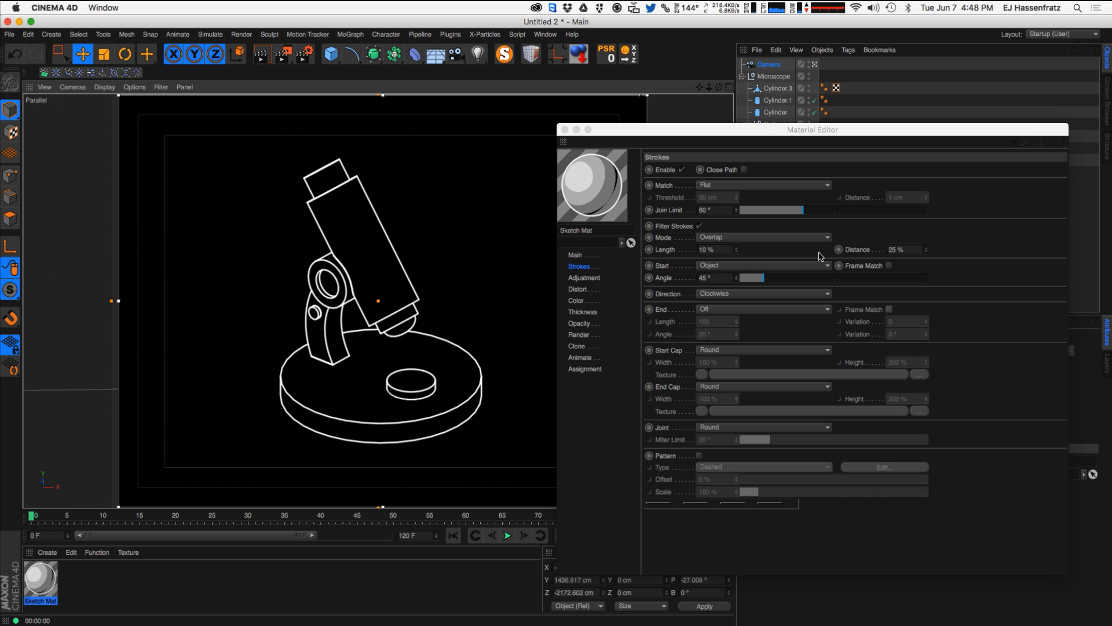
{"action": "left_click_drag", "start_coordinate": [825, 212], "coordinate": [870, 214]}
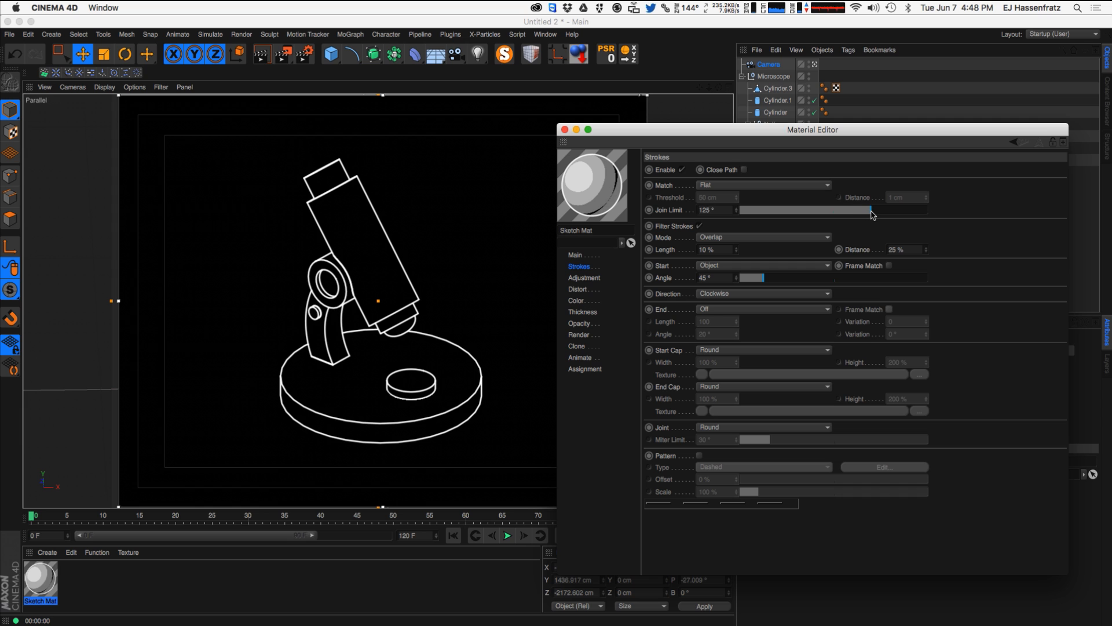
{"action": "left_click_drag", "start_coordinate": [873, 217], "coordinate": [872, 217]}
{"action": "left_click_drag", "start_coordinate": [871, 216], "coordinate": [1029, 234]}
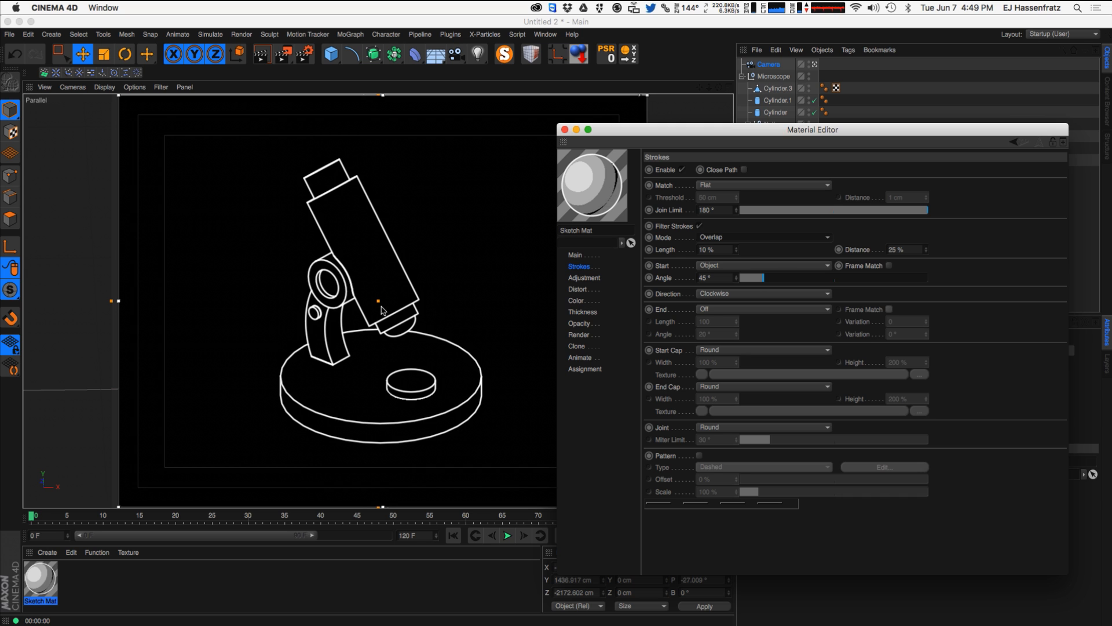
{"action": "left_click", "coordinate": [664, 227]}
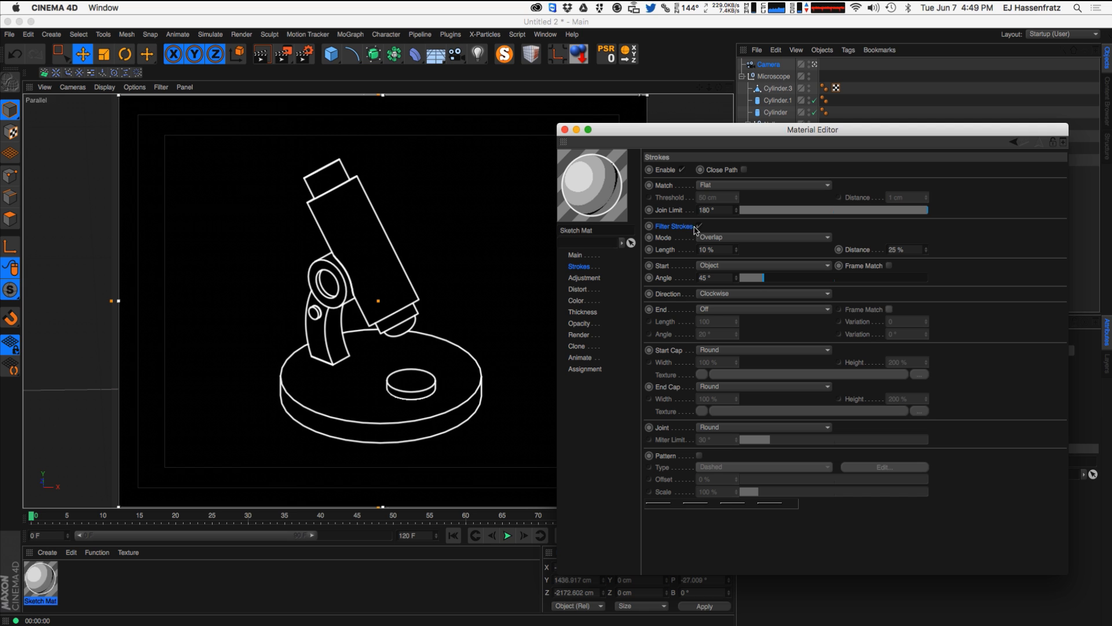
{"action": "left_click", "coordinate": [698, 226]}
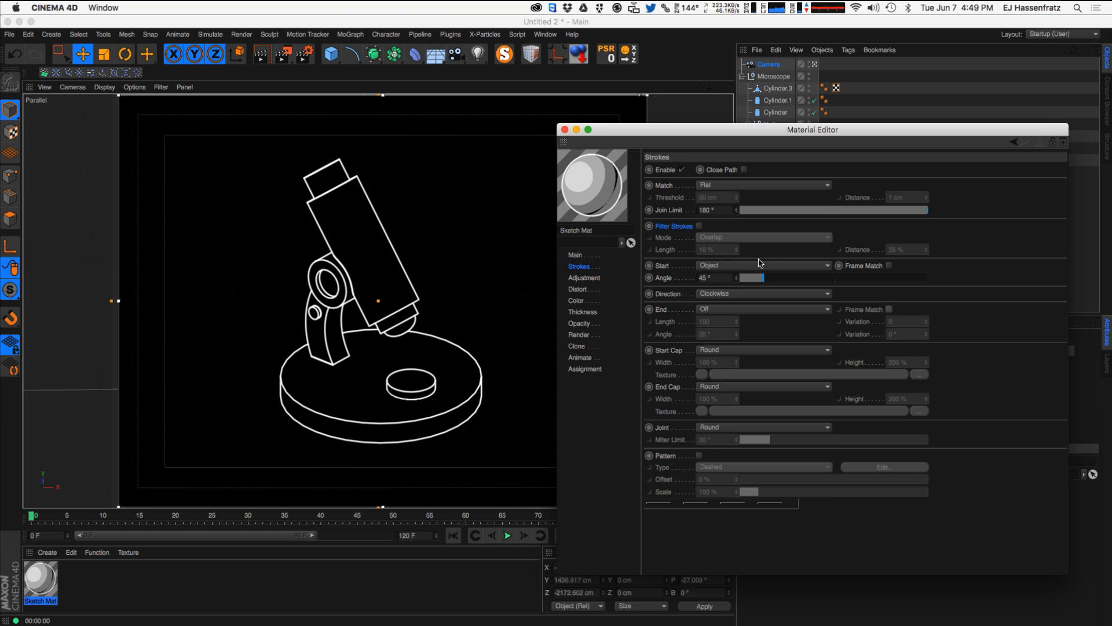
- Show the sketch material's Adjustment settings and briefly switch the interactive render off and on to view the plain model
{"action": "left_click", "coordinate": [585, 279]}
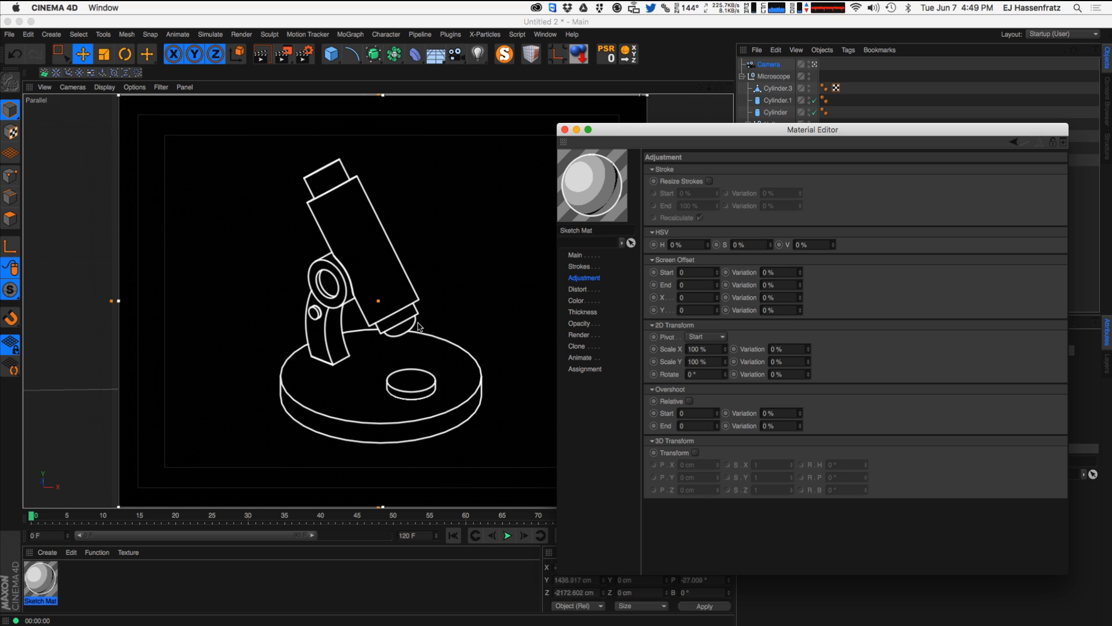
{"action": "left_click", "coordinate": [427, 93]}
{"action": "left_click", "coordinate": [425, 102]}
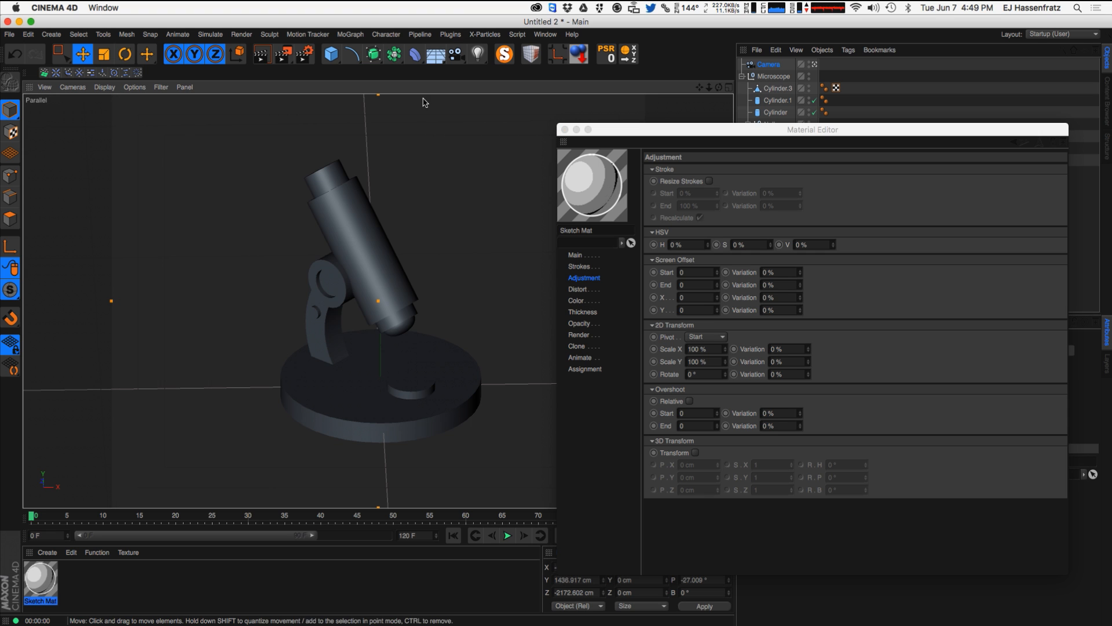
{"action": "key", "text": "super+r"}
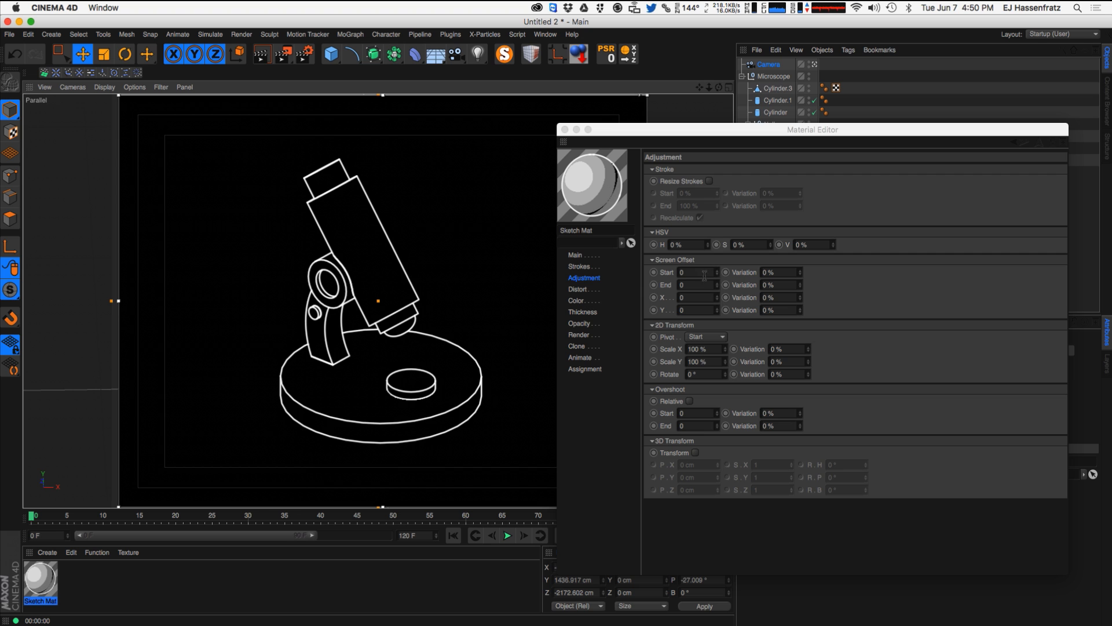
- Set the sketch material's Screen Offset to 2 in X and Y, with variations of 18% for X and 46% for Y
{"action": "mouse_move", "coordinate": [717, 297]}
{"action": "left_mouse_down"}
{"action": "mouse_move", "coordinate": [718, 306]}
{"action": "mouse_move", "coordinate": [719, 289]}
{"action": "mouse_move", "coordinate": [720, 297]}
{"action": "left_mouse_up"}
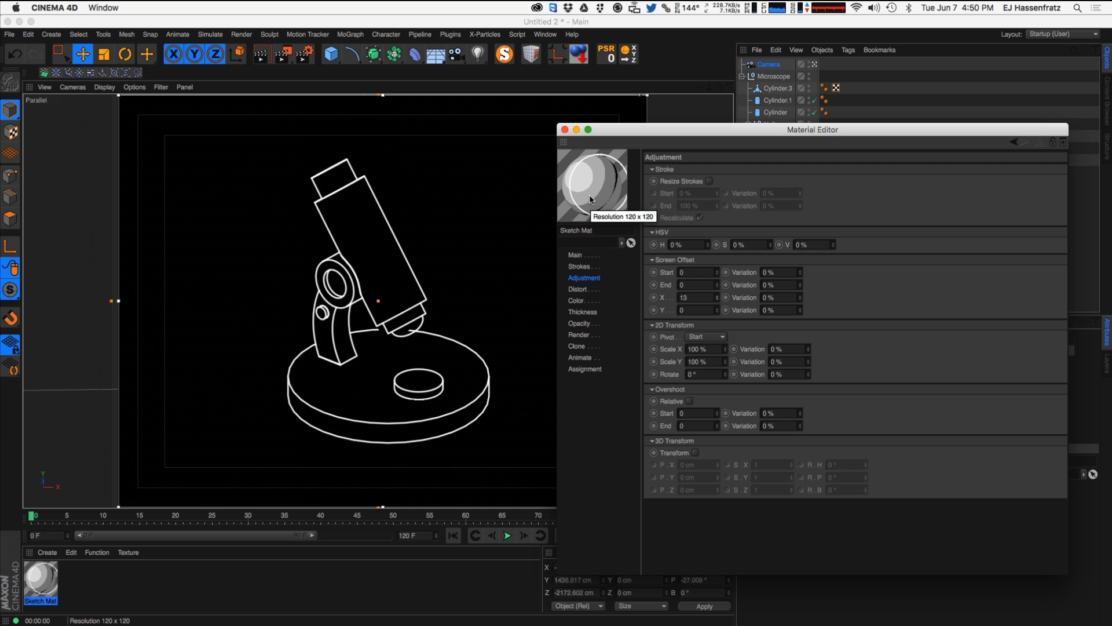
{"action": "left_click_drag", "start_coordinate": [717, 299], "coordinate": [716, 318]}
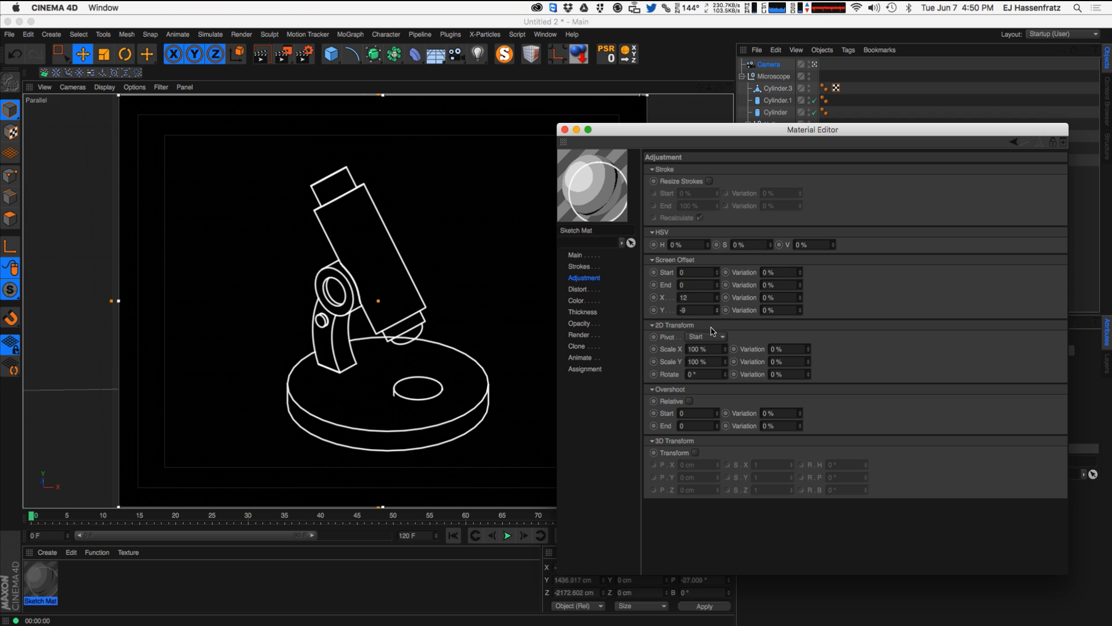
{"action": "left_click", "coordinate": [718, 308]}
{"action": "mouse_move", "coordinate": [719, 313]}
{"action": "left_mouse_down"}
{"action": "mouse_move", "coordinate": [718, 294]}
{"action": "mouse_move", "coordinate": [719, 315]}
{"action": "left_mouse_up"}
{"action": "left_click", "coordinate": [717, 308]}
{"action": "left_click_drag", "start_coordinate": [801, 301], "coordinate": [800, 300]}
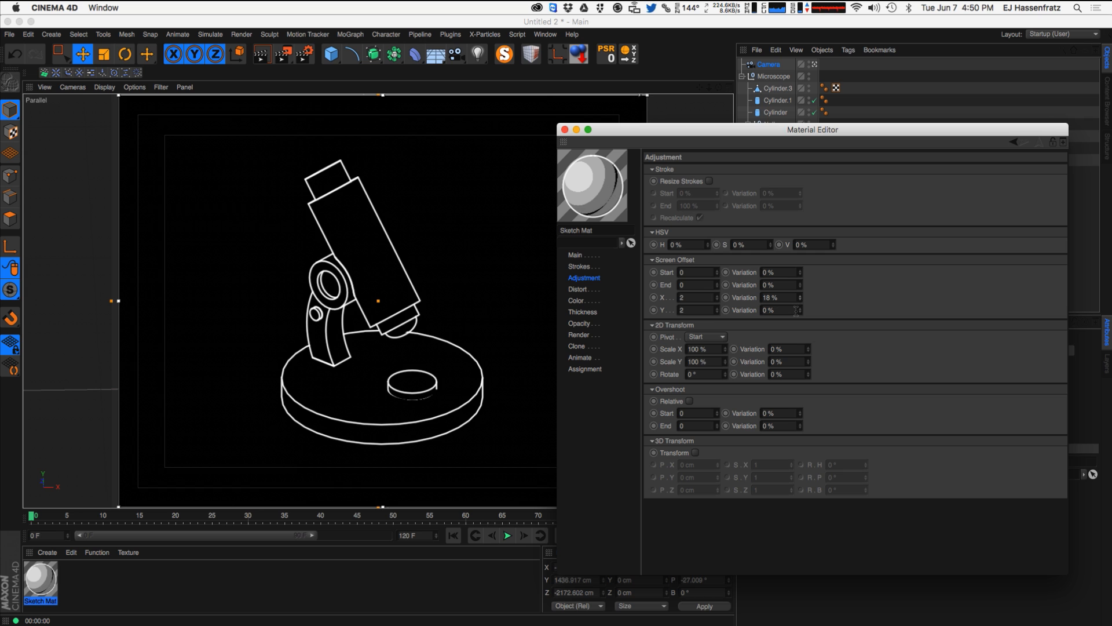
{"action": "left_click_drag", "start_coordinate": [800, 311], "coordinate": [804, 297]}
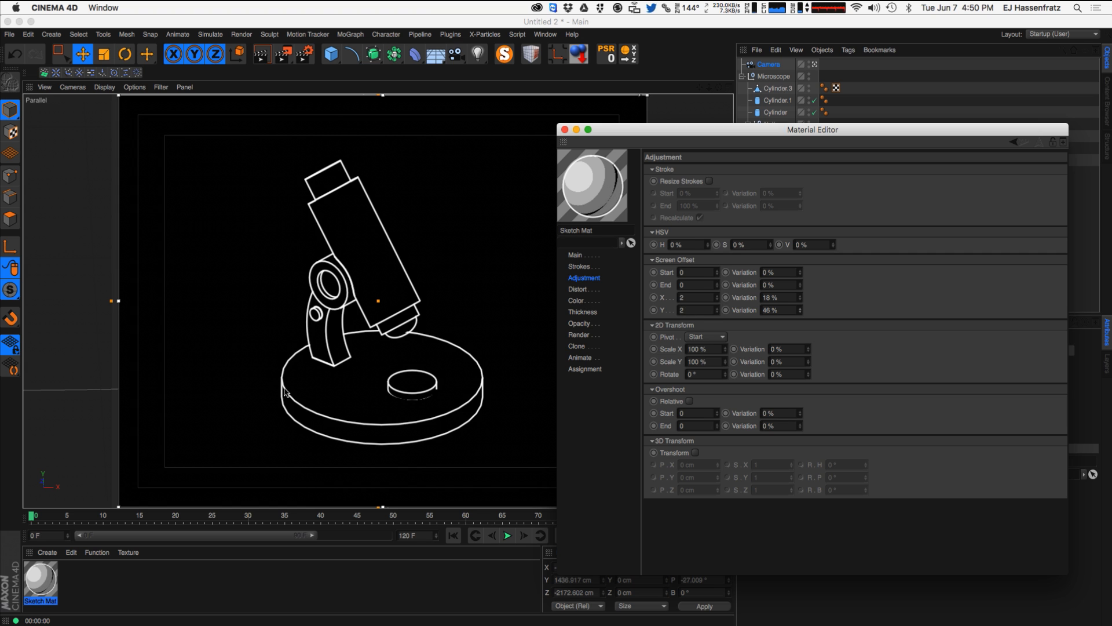
- Try a stroke Join Limit of 21° on the sketch material, and return it to 180°
{"action": "left_click", "coordinate": [581, 267]}
{"action": "left_click", "coordinate": [829, 211]}
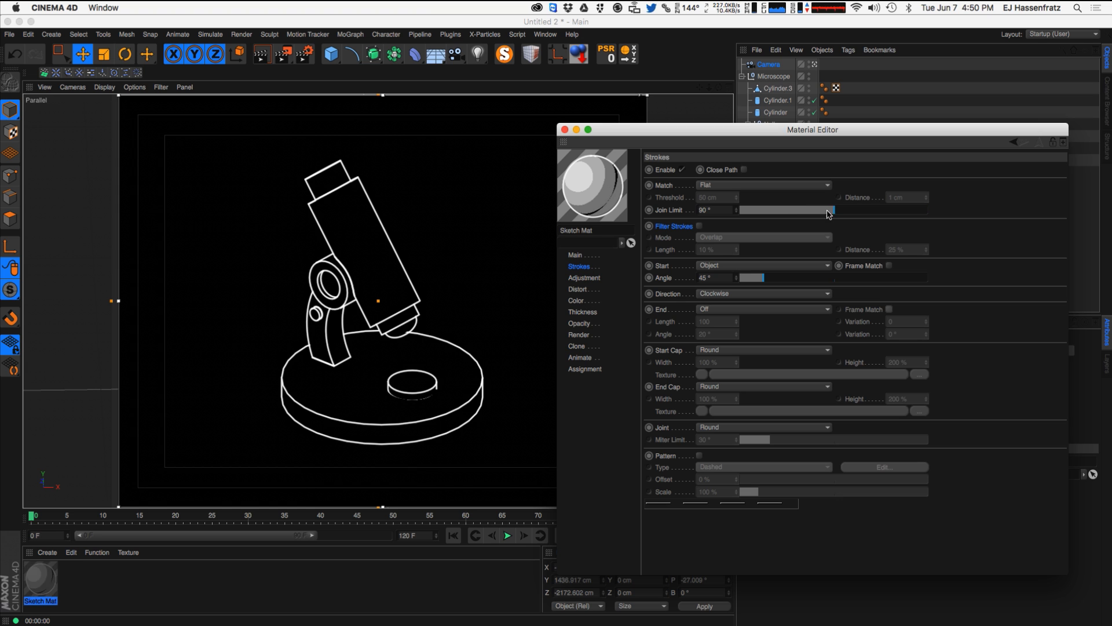
{"action": "left_click_drag", "start_coordinate": [813, 214], "coordinate": [762, 218]}
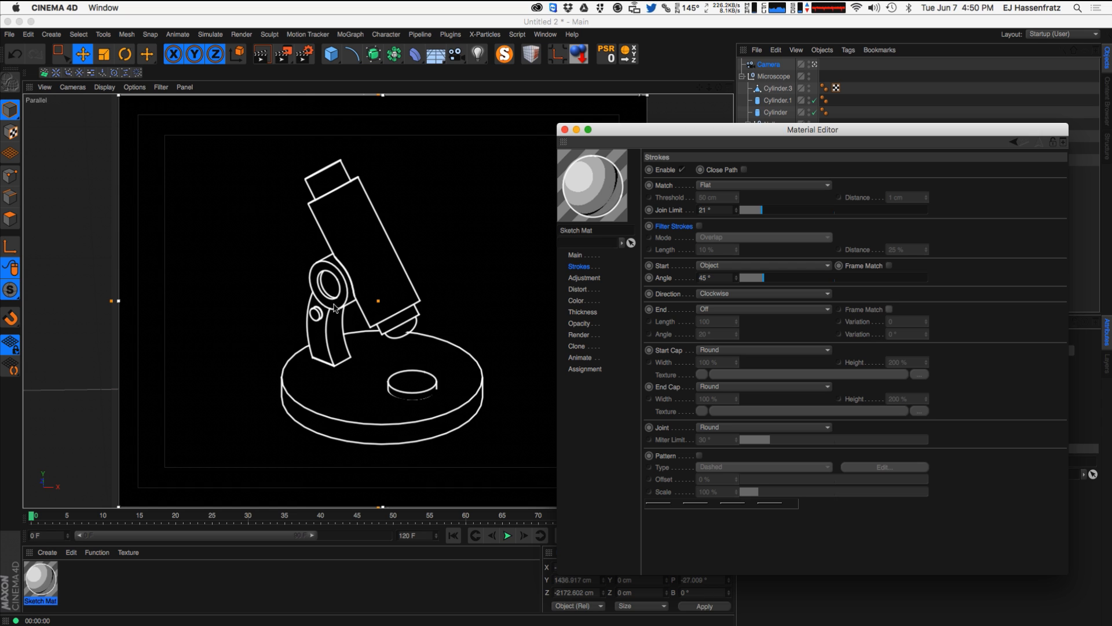
{"action": "left_click_drag", "start_coordinate": [776, 215], "coordinate": [957, 215]}
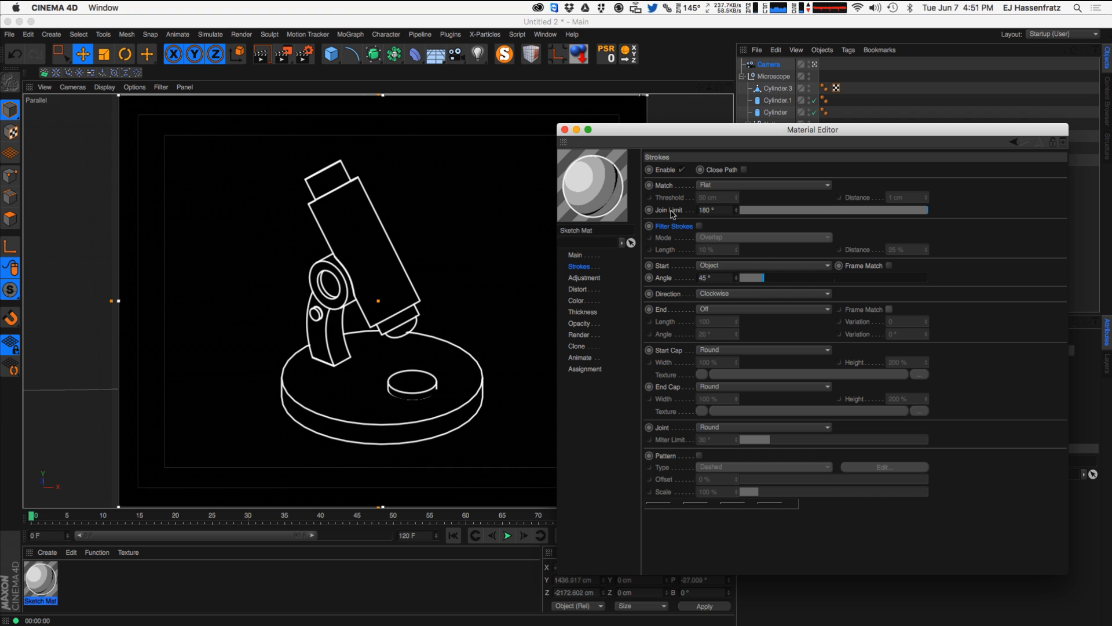
- Exaggerate the sketch material's Screen Offset to 14 in X and 29 in Y
{"action": "left_click", "coordinate": [594, 289]}
{"action": "left_click", "coordinate": [591, 278]}
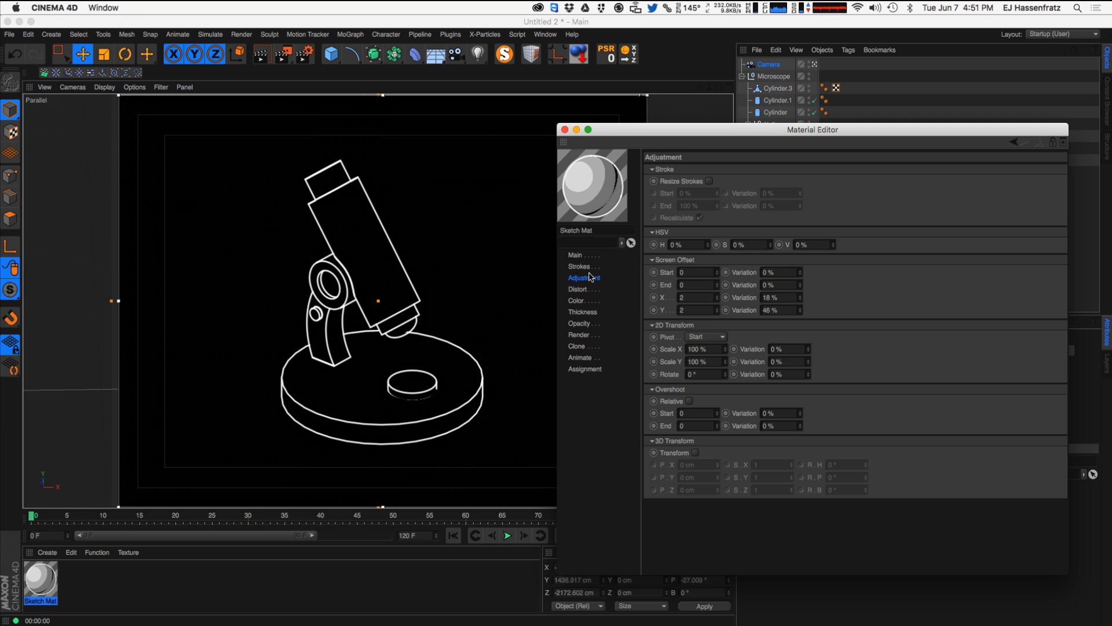
{"action": "left_click_drag", "start_coordinate": [718, 297], "coordinate": [719, 307]}
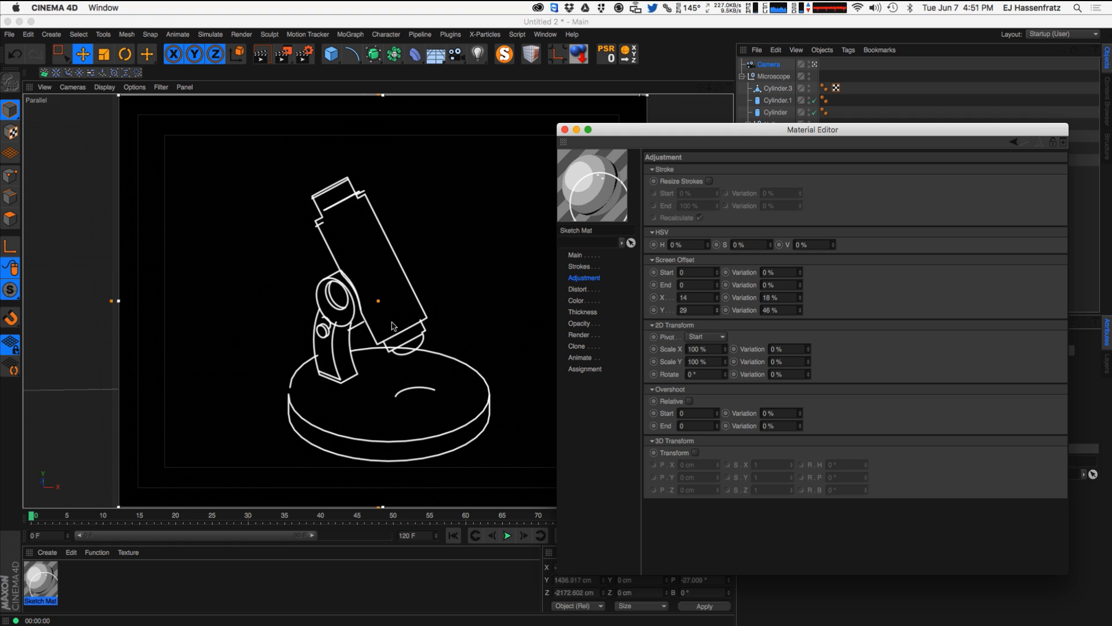
- Compare the offset strokes at a Join Limit of 20° and at 180°
{"action": "left_click", "coordinate": [582, 267]}
{"action": "left_click_drag", "start_coordinate": [828, 212], "coordinate": [762, 218]}
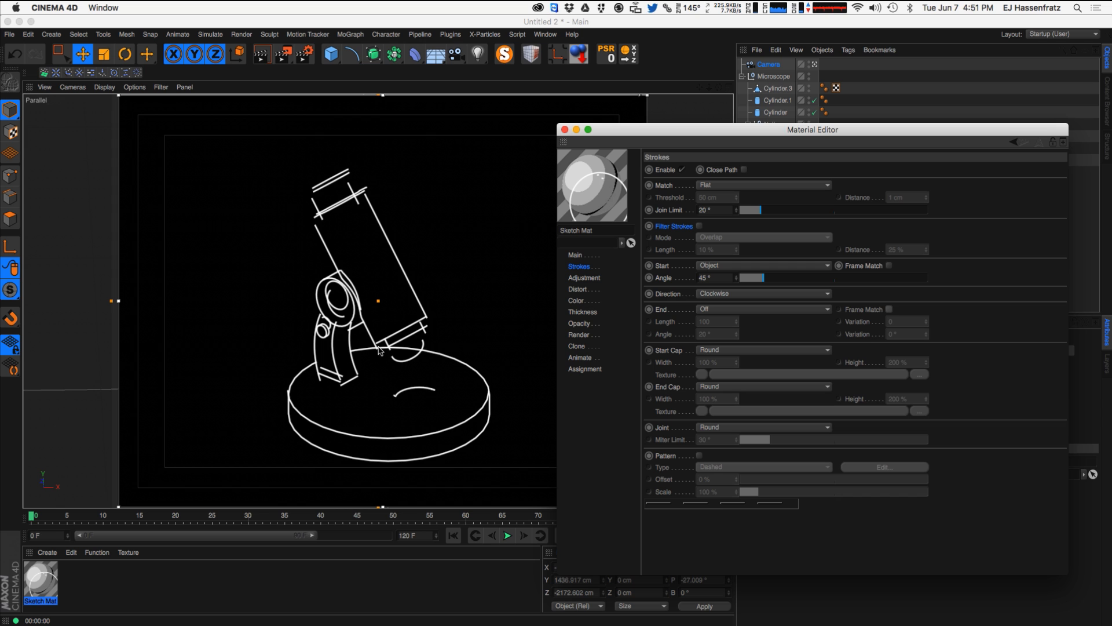
{"action": "left_click", "coordinate": [421, 398]}
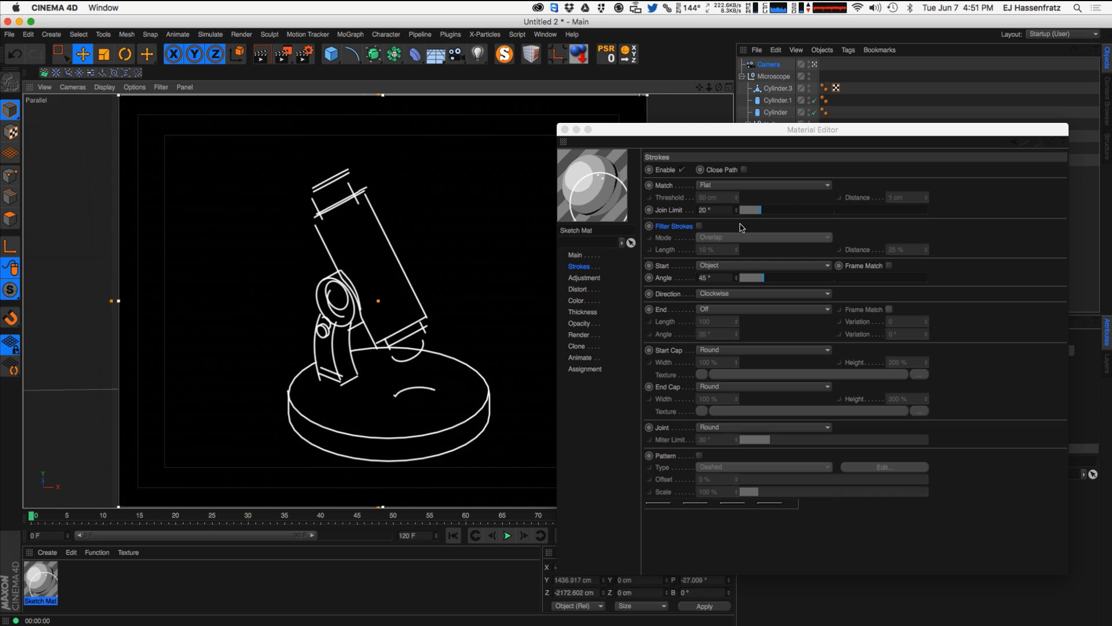
{"action": "mouse_move", "coordinate": [805, 212]}
{"action": "left_mouse_down"}
{"action": "mouse_move", "coordinate": [1029, 212]}
{"action": "mouse_move", "coordinate": [992, 208]}
{"action": "left_mouse_up"}
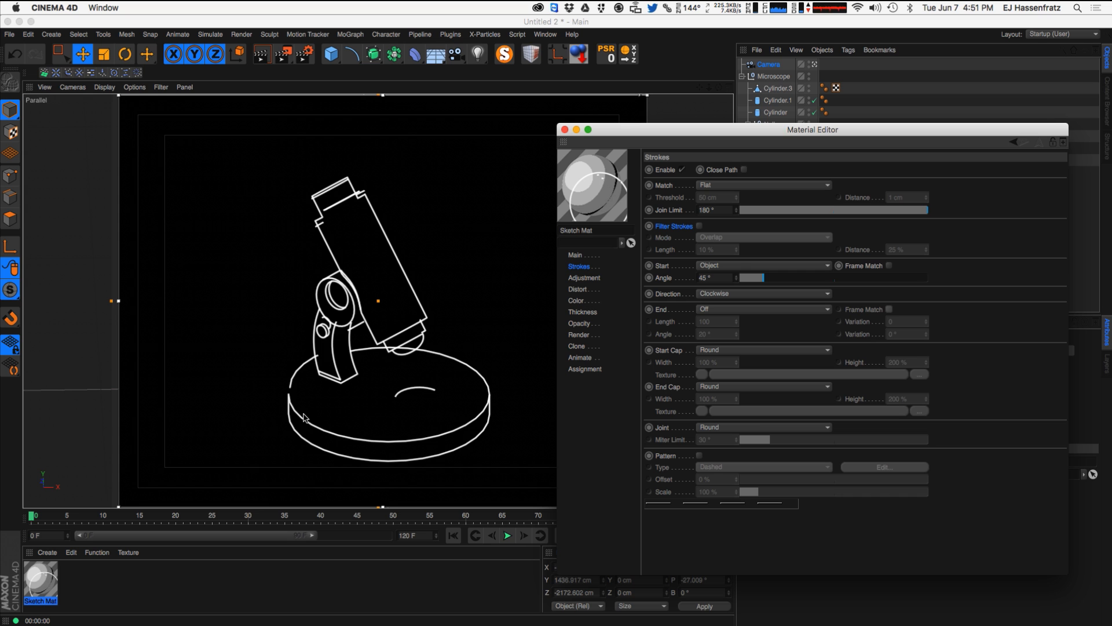
{"action": "left_click", "coordinate": [334, 410]}
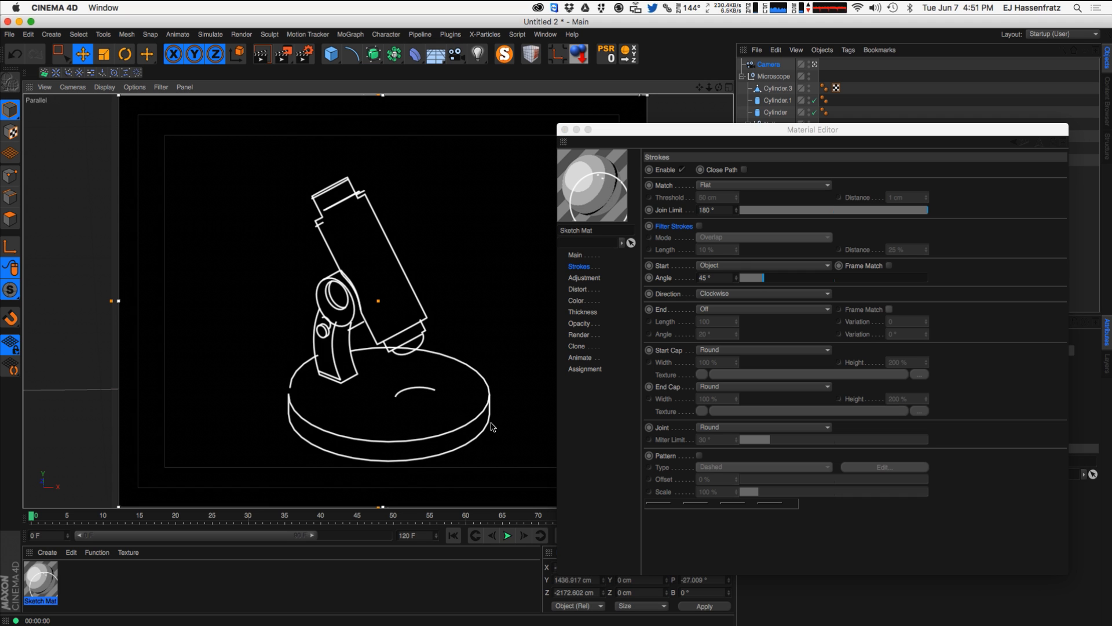
{"action": "left_click", "coordinate": [672, 338]}
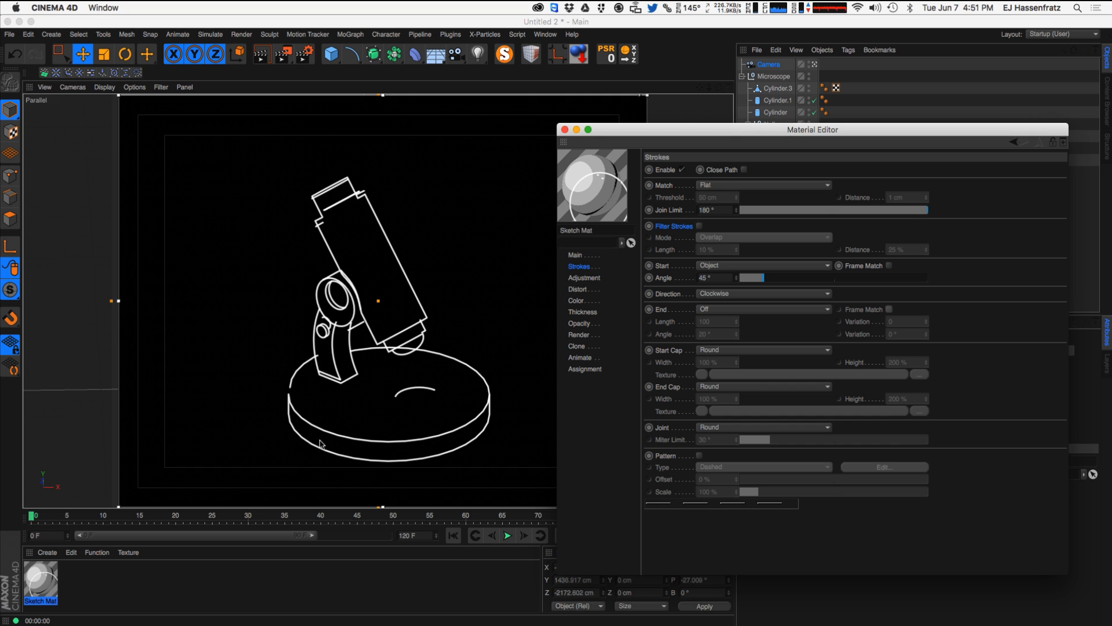
- Test a stroke Join Limit of 0°, and raise it to 130°
{"action": "left_click_drag", "start_coordinate": [769, 217], "coordinate": [628, 244]}
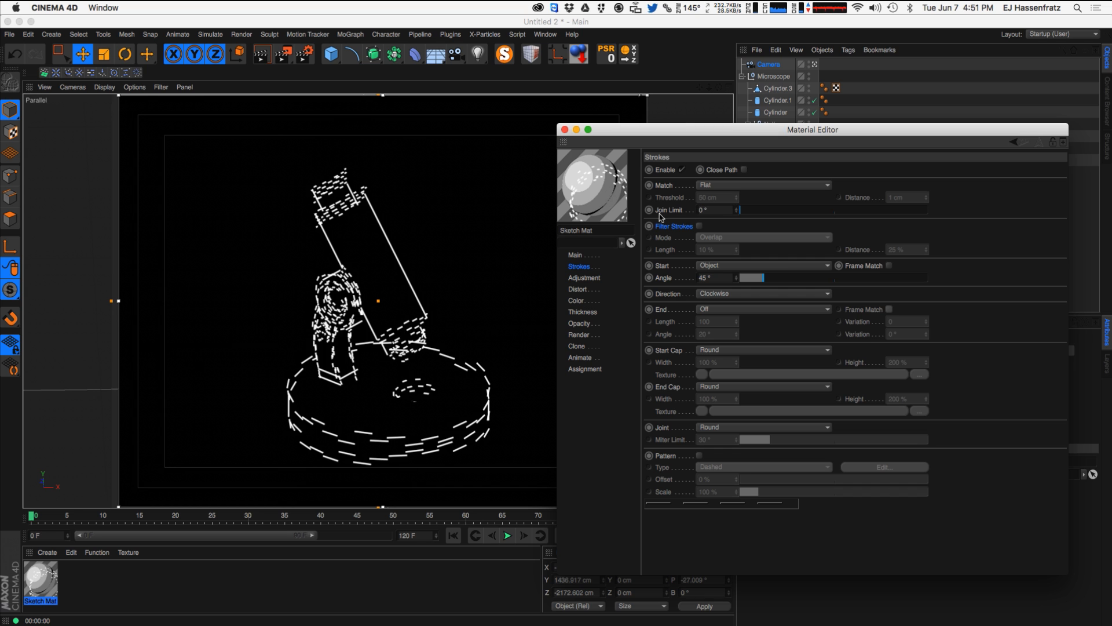
{"action": "left_click_drag", "start_coordinate": [757, 209], "coordinate": [877, 213]}
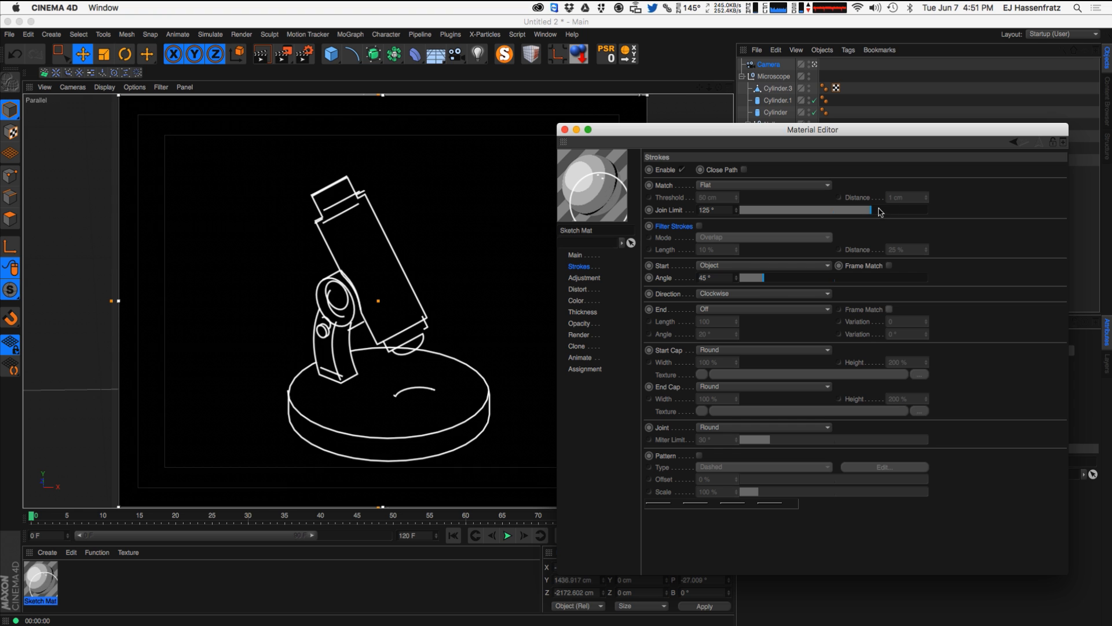
{"action": "left_click", "coordinate": [736, 212]}
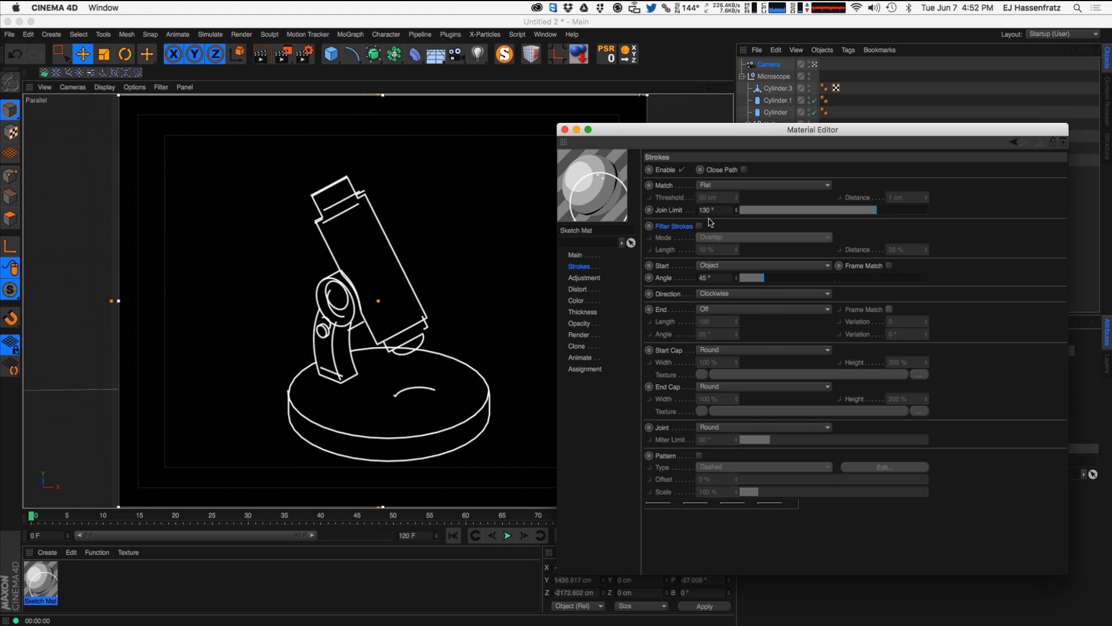
- Reduce the Screen Offset to X 2 and Y 3, with variations of 22% and 48%
{"action": "left_click", "coordinate": [584, 278]}
{"action": "left_click_drag", "start_coordinate": [719, 309], "coordinate": [717, 309]}
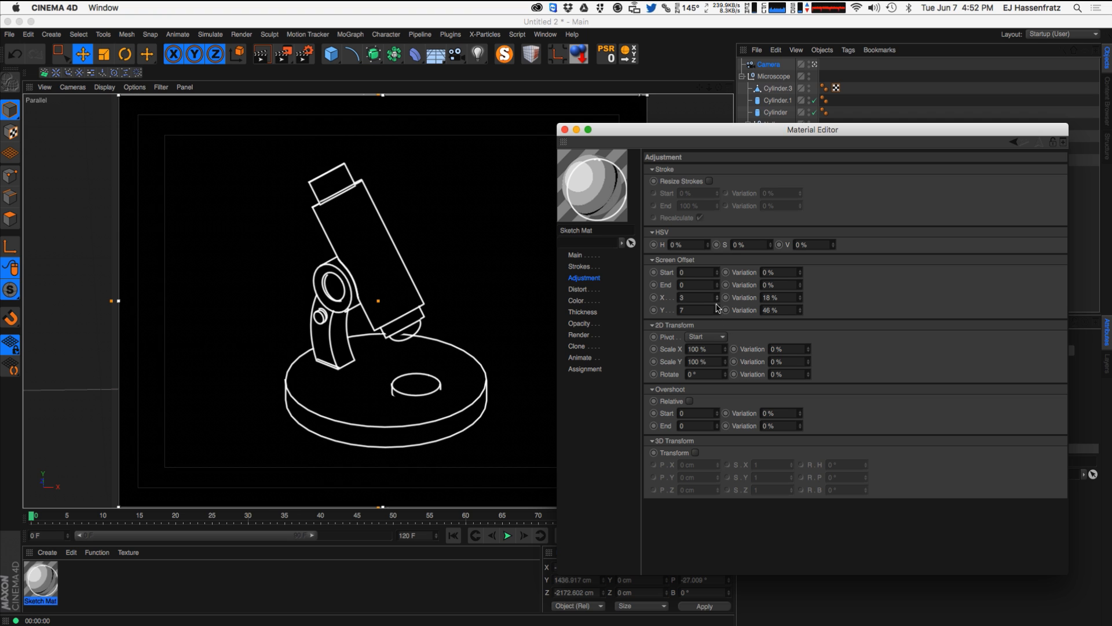
{"action": "left_click", "coordinate": [717, 300]}
{"action": "left_click", "coordinate": [717, 308]}
{"action": "left_click_drag", "start_coordinate": [717, 313], "coordinate": [718, 314]}
{"action": "left_click_drag", "start_coordinate": [801, 297], "coordinate": [800, 309]}
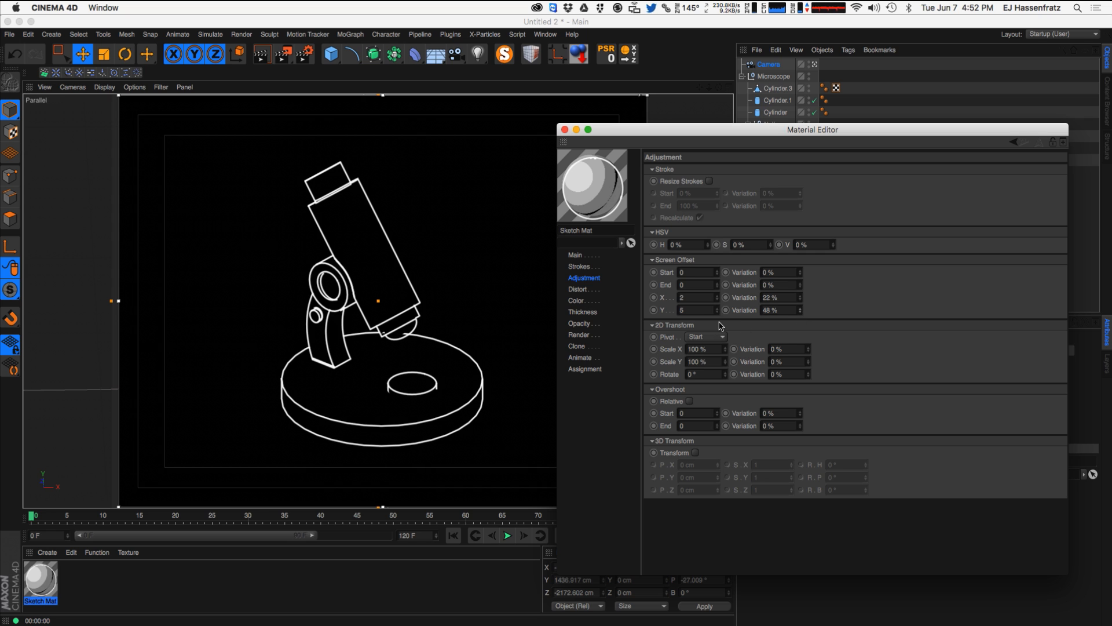
{"action": "left_click_drag", "start_coordinate": [718, 311], "coordinate": [716, 315]}
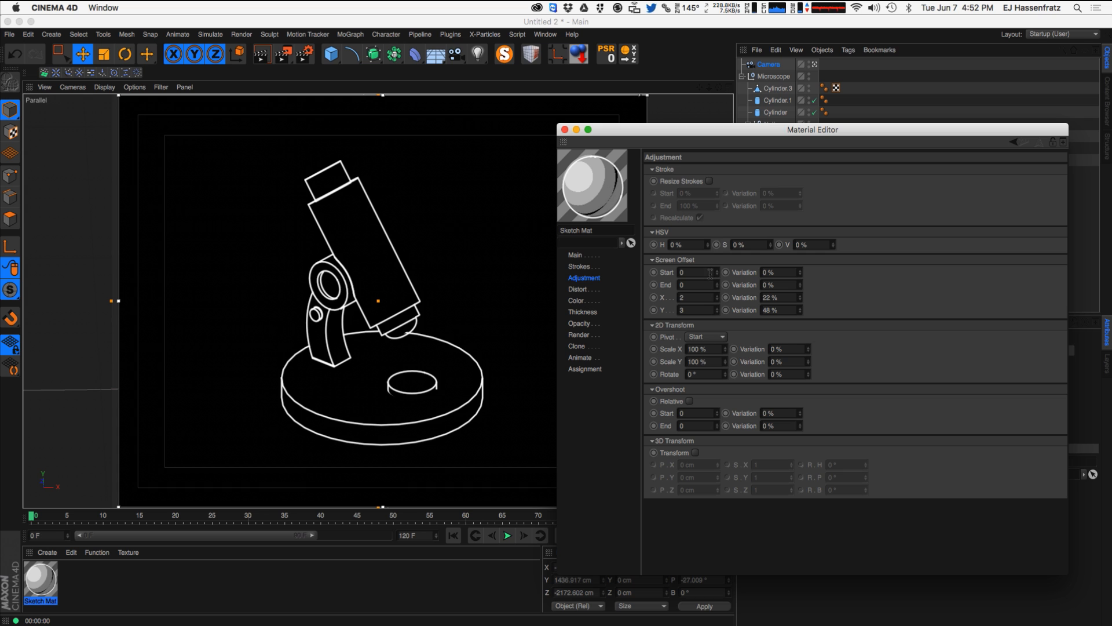
- Try a Screen Offset Start value of 44 and reset it to 0
{"action": "left_click_drag", "start_coordinate": [717, 270], "coordinate": [725, 255]}
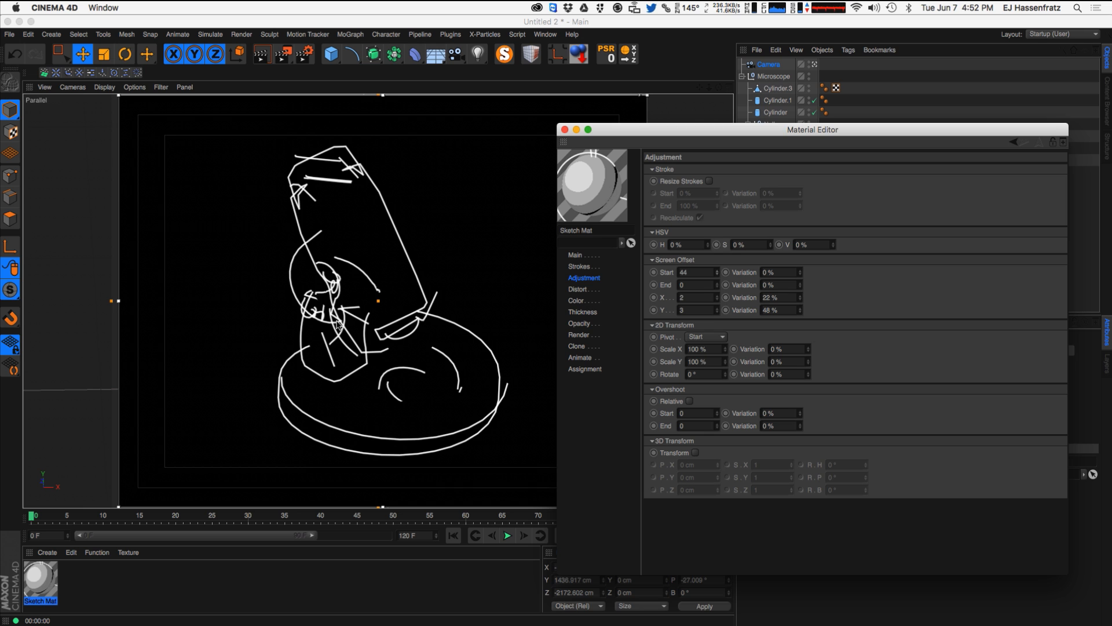
{"action": "mouse_move", "coordinate": [716, 275]}
{"action": "left_mouse_down"}
{"action": "mouse_move", "coordinate": [719, 287]}
{"action": "mouse_move", "coordinate": [574, 277]}
{"action": "left_mouse_up"}
{"action": "type", "text": "0"}
{"action": "key", "text": "Return"}
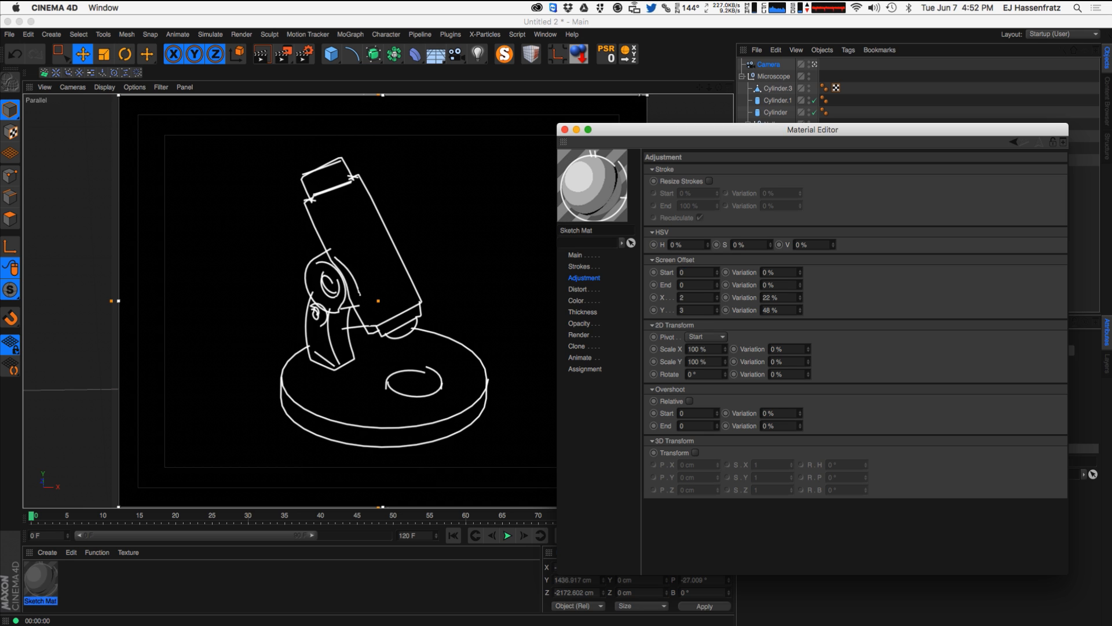
- Try Screen Offset Start and End values of 1, and set both back to 0
{"action": "left_click", "coordinate": [716, 271]}
{"action": "left_click", "coordinate": [717, 283]}
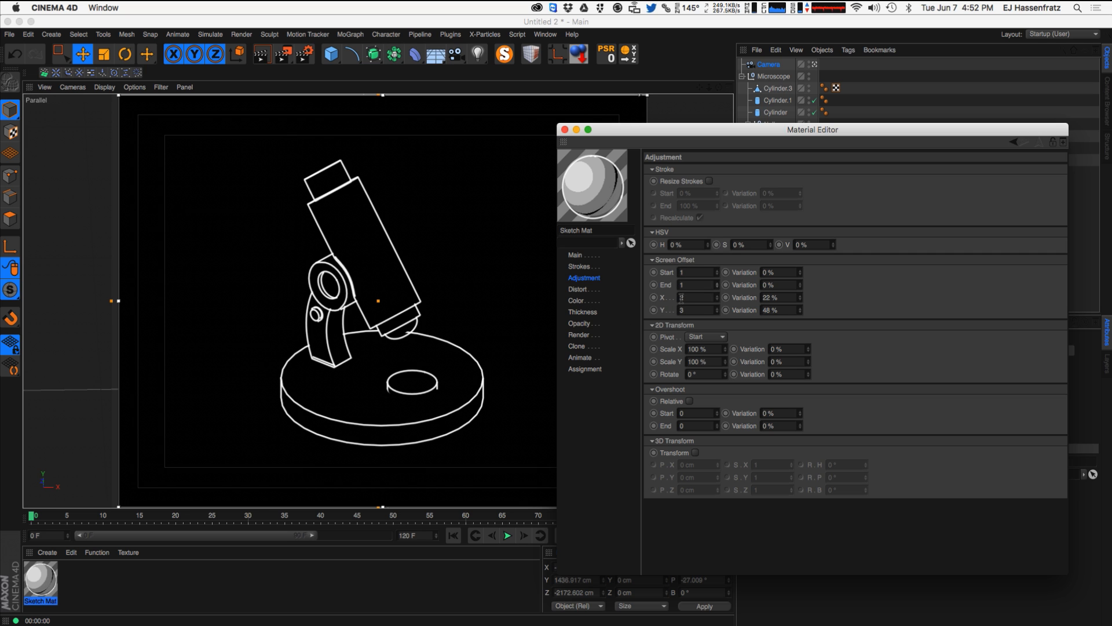
{"action": "type", "text": "0"}
{"action": "key", "text": "Tab"}
{"action": "key", "text": "Tab"}
{"action": "type", "text": "0"}
{"action": "key", "text": "Return"}
{"action": "left_click", "coordinate": [530, 302]}
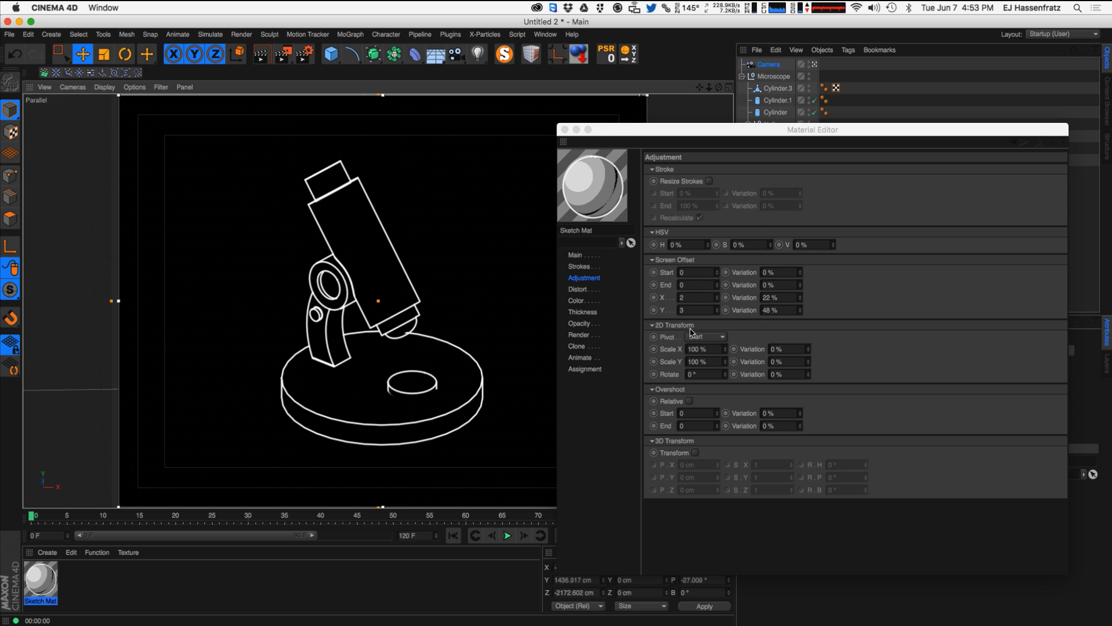
- Try the Center pivot for the 2D Transform, and settle on Object
{"action": "left_click", "coordinate": [708, 338]}
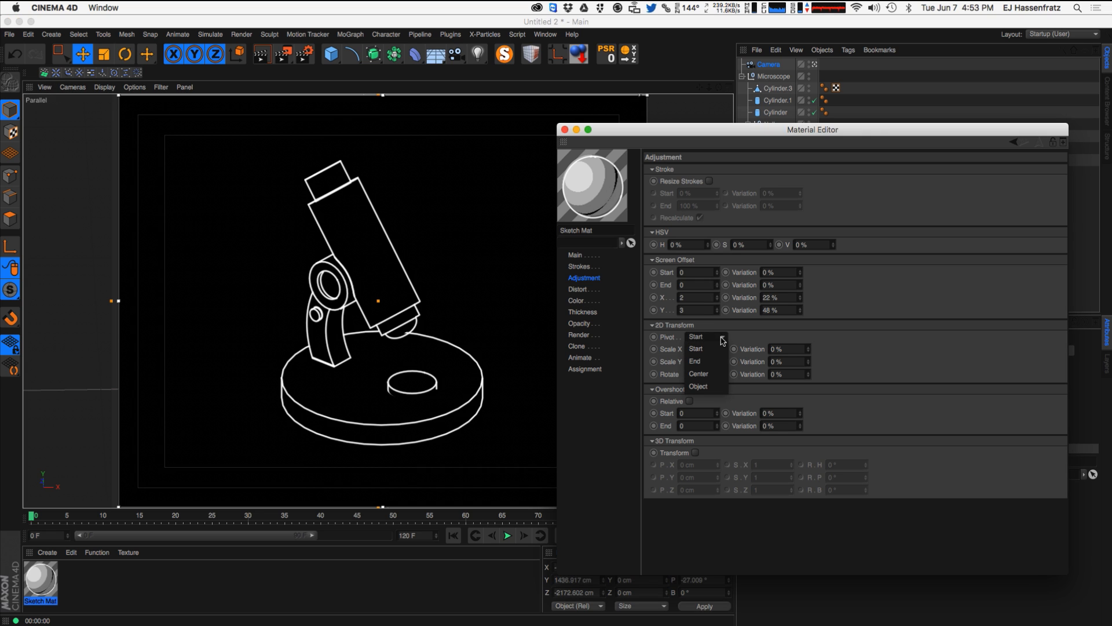
{"action": "left_click", "coordinate": [777, 340]}
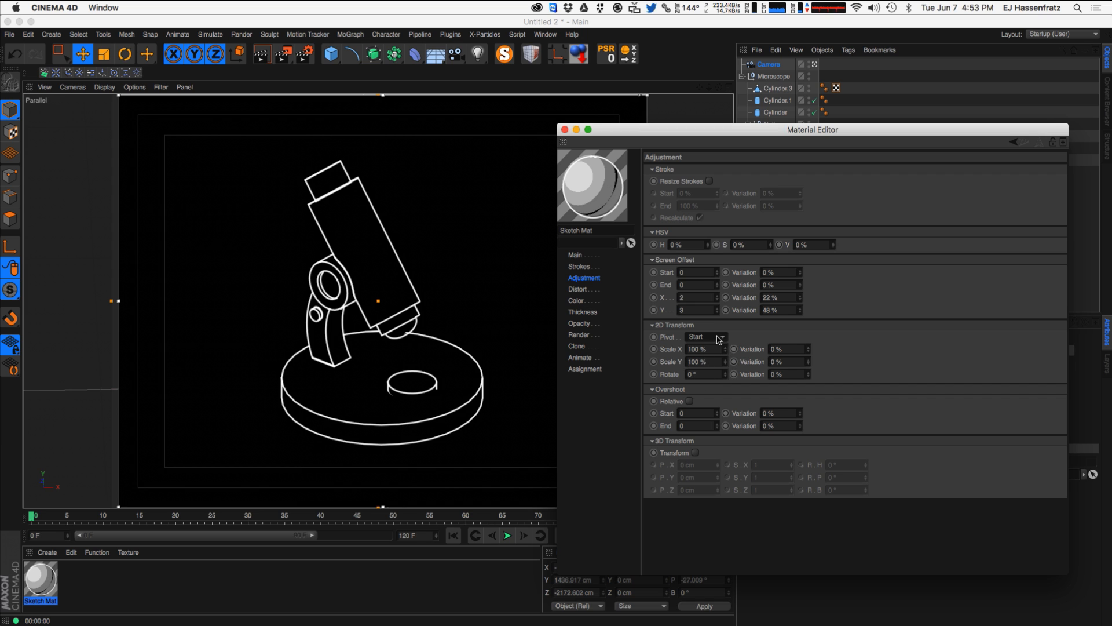
{"action": "left_click", "coordinate": [712, 342]}
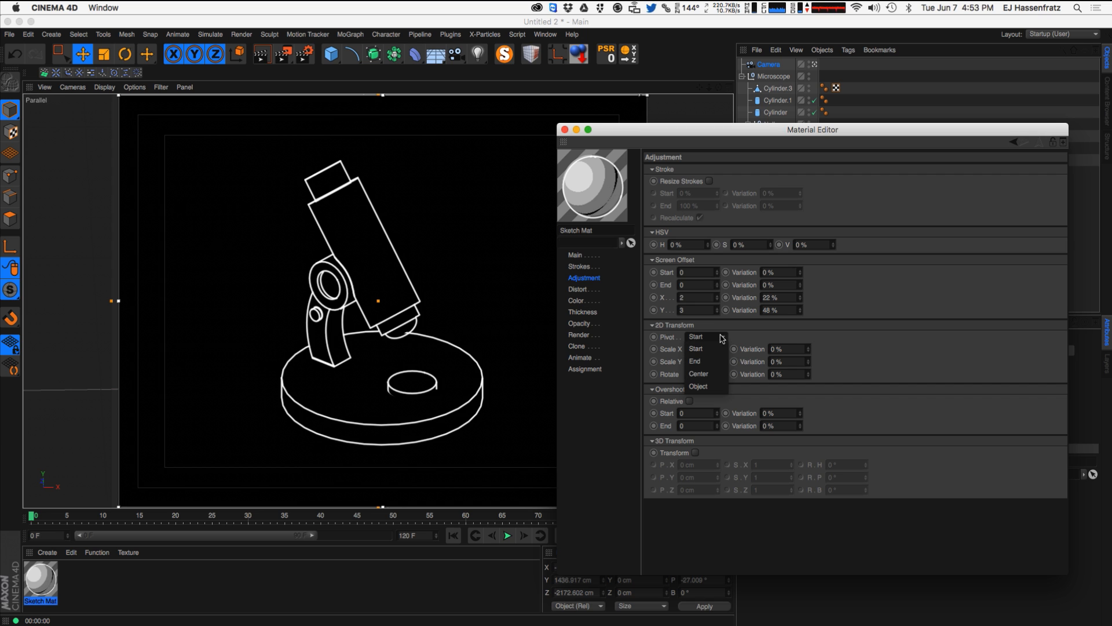
{"action": "left_click", "coordinate": [716, 375]}
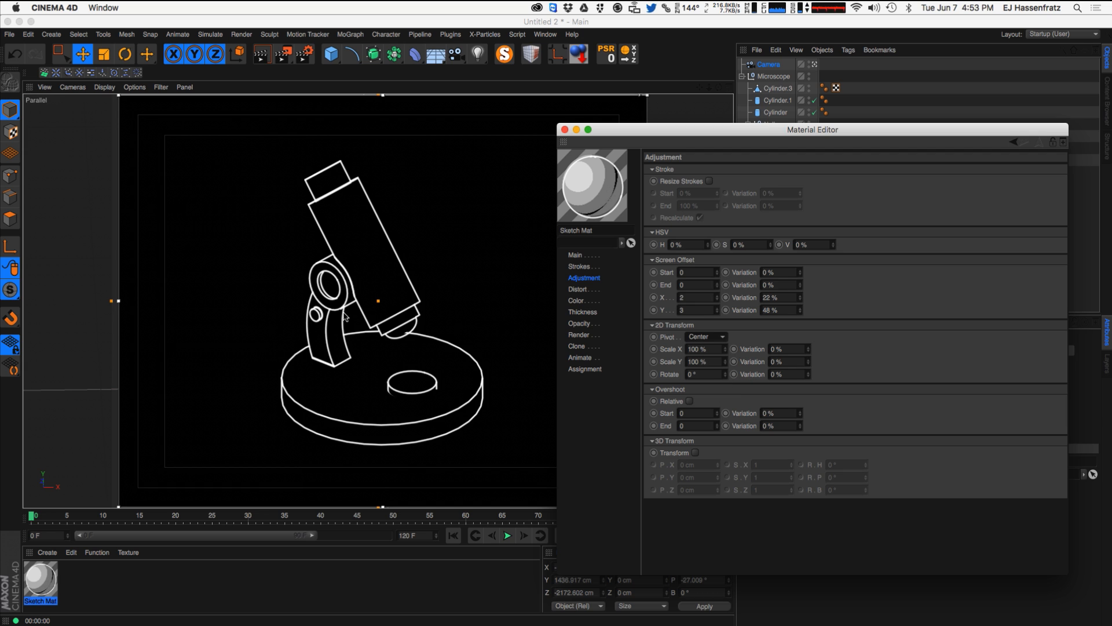
{"action": "left_click", "coordinate": [695, 337]}
{"action": "left_click", "coordinate": [698, 387]}
- Set the 2D Transform Scale X and Scale Y to 102%, with variations of 4% for X and 5% for Y
{"action": "left_click", "coordinate": [725, 347]}
{"action": "left_click", "coordinate": [725, 347]}
{"action": "left_click", "coordinate": [724, 359]}
{"action": "left_click", "coordinate": [725, 360]}
{"action": "left_click", "coordinate": [725, 360]}
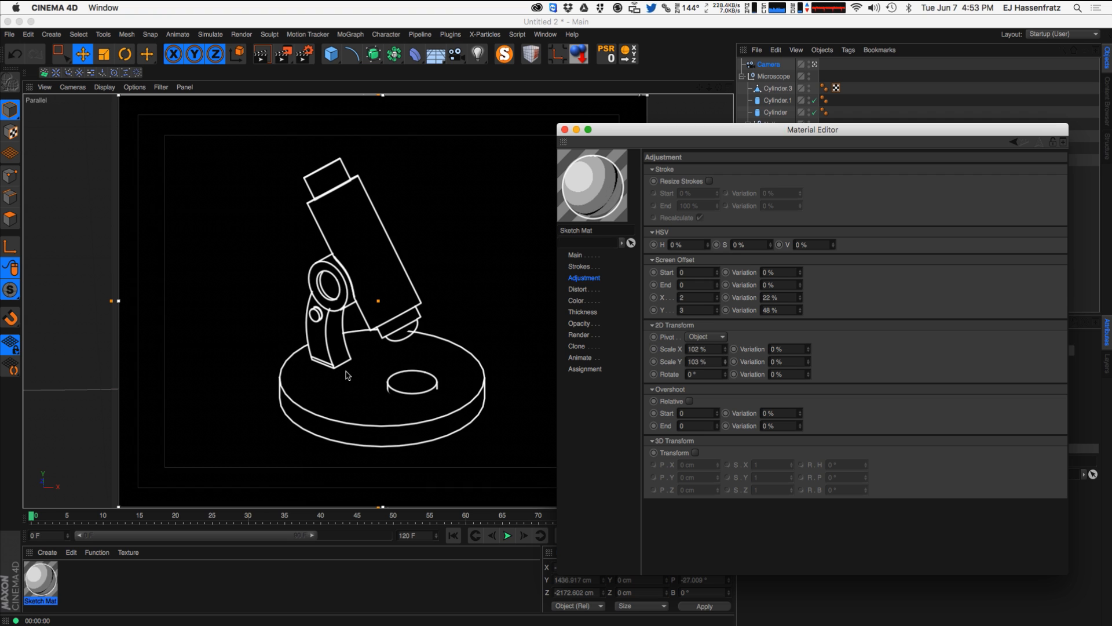
{"action": "left_click", "coordinate": [725, 364]}
{"action": "mouse_move", "coordinate": [808, 350]}
{"action": "left_mouse_down"}
{"action": "mouse_move", "coordinate": [814, 340]}
{"action": "mouse_move", "coordinate": [812, 357]}
{"action": "left_mouse_up"}
{"action": "left_click", "coordinate": [809, 352]}
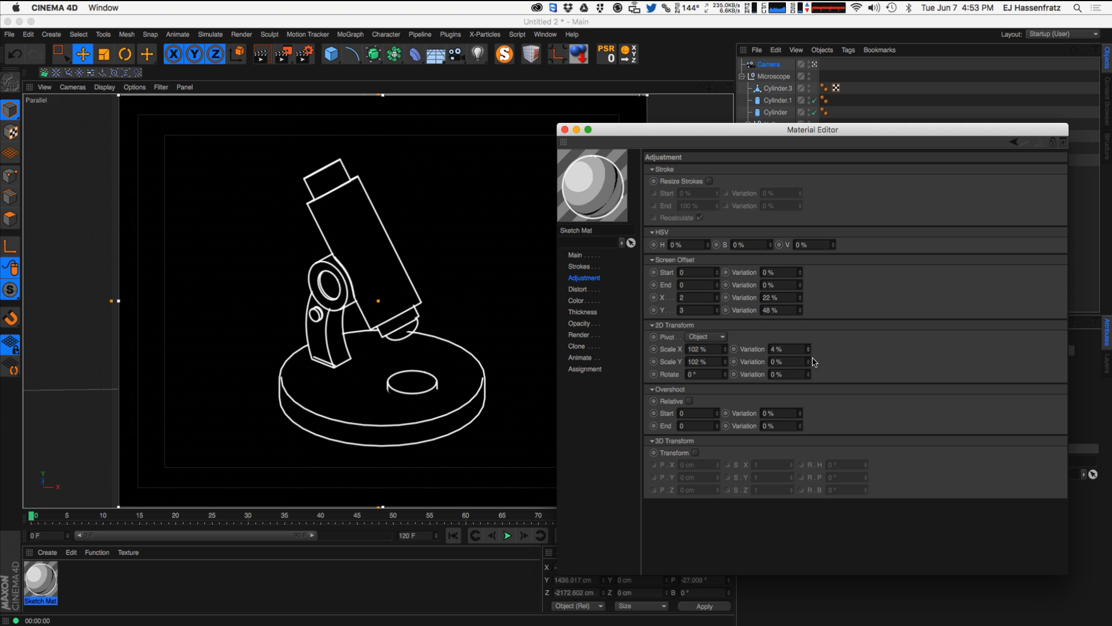
- Lower the stroke Join Limit of the sketch material to 120°
{"action": "left_click", "coordinate": [579, 267]}
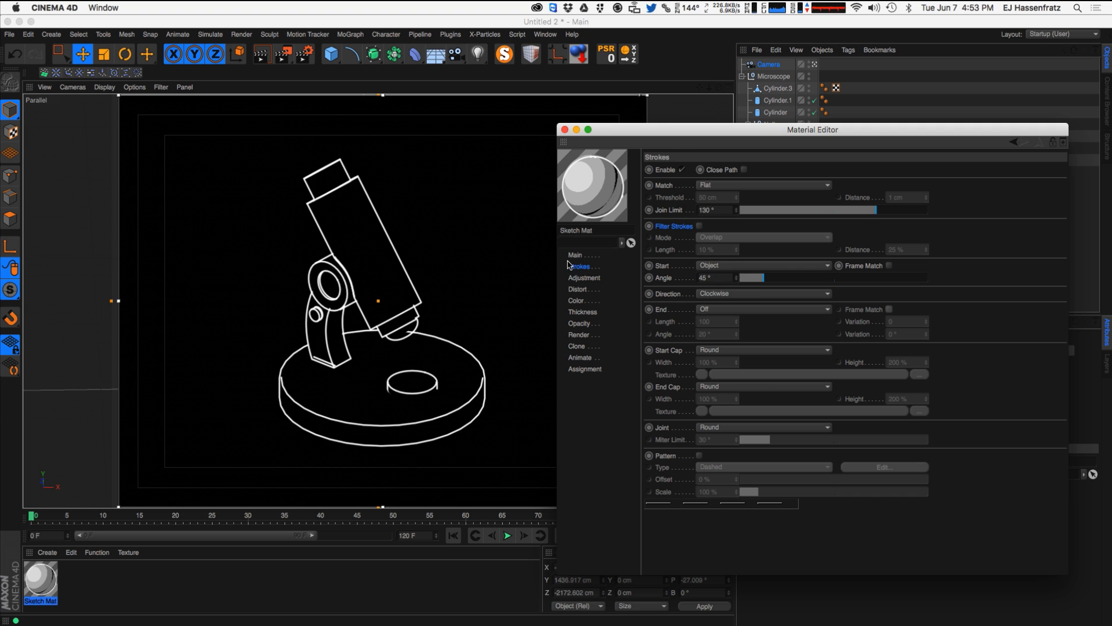
{"action": "mouse_move", "coordinate": [815, 212]}
{"action": "left_mouse_down"}
{"action": "mouse_move", "coordinate": [722, 212]}
{"action": "mouse_move", "coordinate": [849, 212]}
{"action": "left_mouse_up"}
{"action": "left_click", "coordinate": [867, 211]}
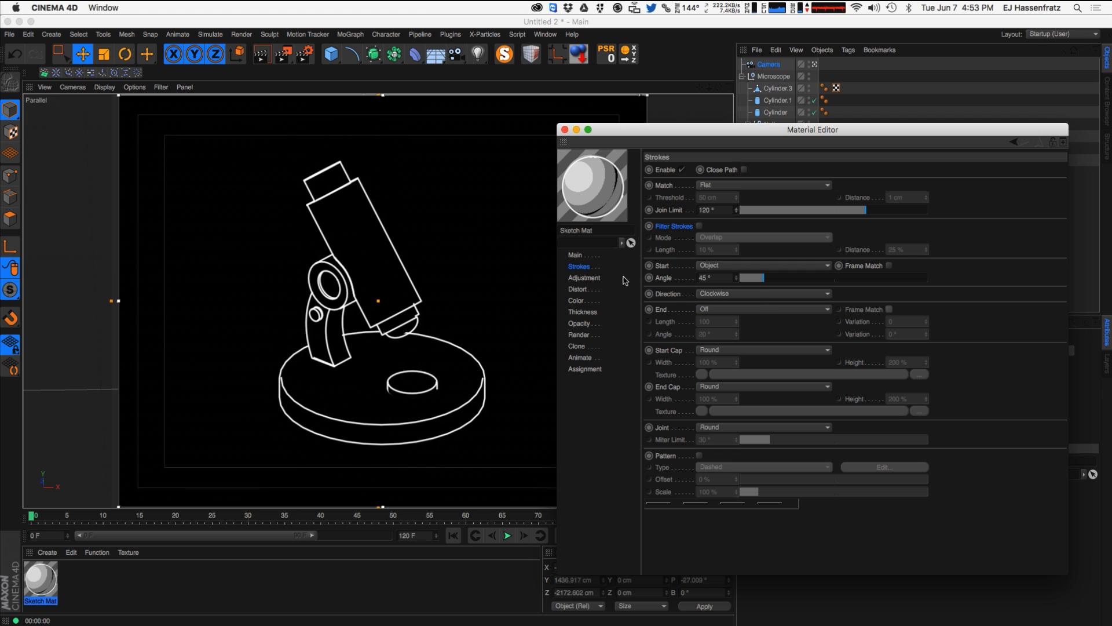
- Reduce the 2D Transform scale variations to 3% for X and 4% for Y, and set Rotate to 1°
{"action": "left_click", "coordinate": [592, 278]}
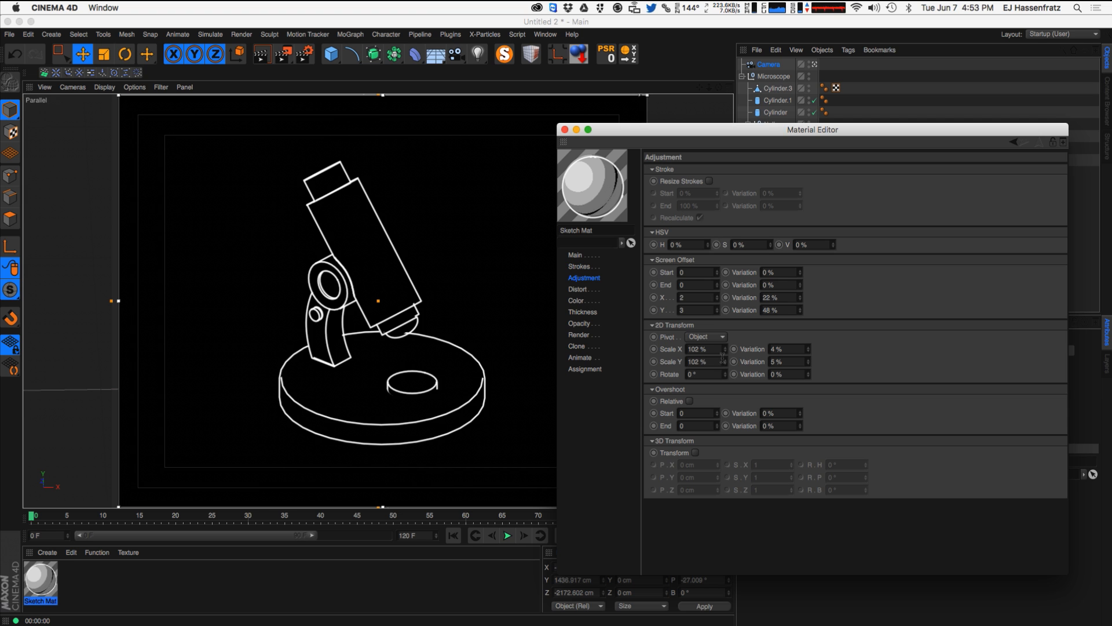
{"action": "left_click", "coordinate": [809, 352]}
{"action": "left_click", "coordinate": [809, 365]}
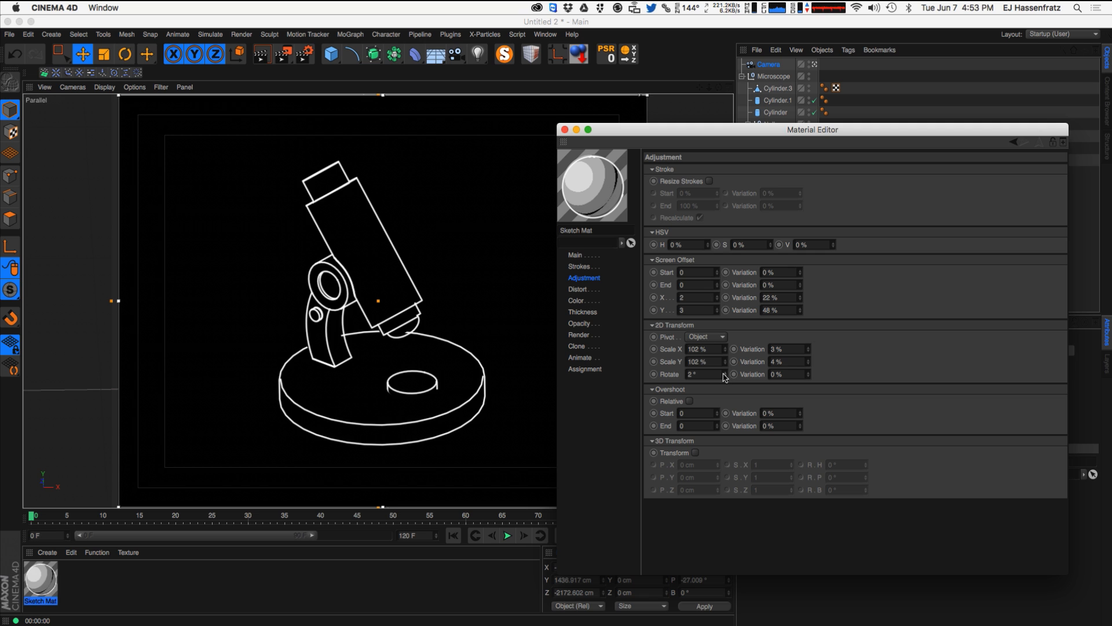
{"action": "left_click_drag", "start_coordinate": [708, 374], "coordinate": [564, 374]}
{"action": "type", "text": "1"}
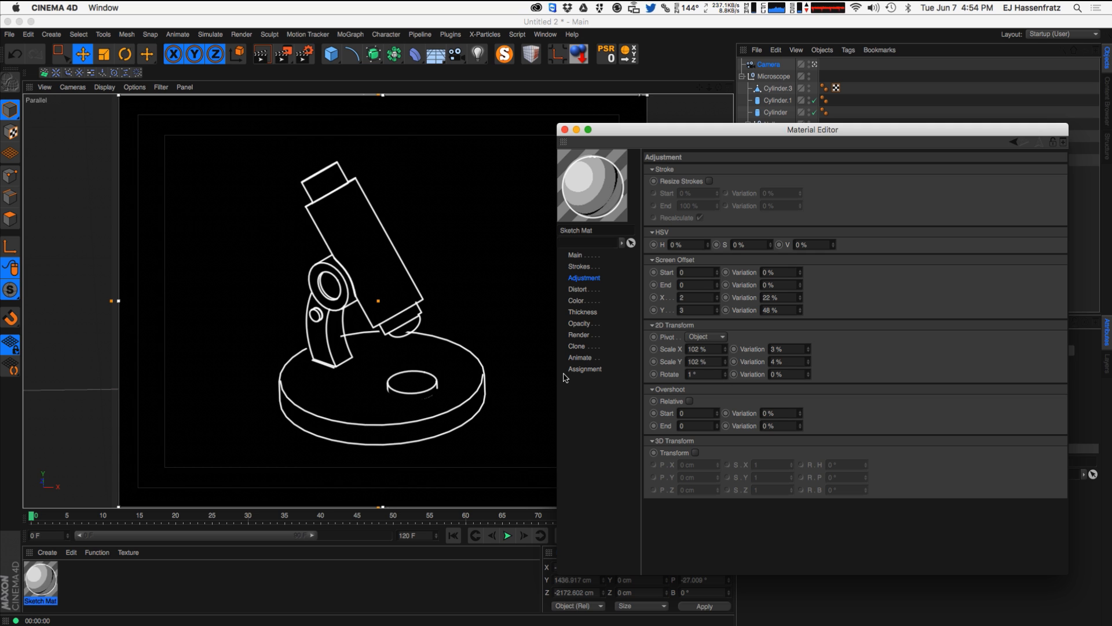
- Set the 2D Transform Rotate of the sketch material to 2° with a variation of 61%
{"action": "key", "text": "Return"}
{"action": "mouse_move", "coordinate": [809, 379]}
{"action": "left_mouse_down"}
{"action": "mouse_move", "coordinate": [811, 358]}
{"action": "mouse_move", "coordinate": [812, 372]}
{"action": "left_mouse_up"}
{"action": "left_click", "coordinate": [723, 373]}
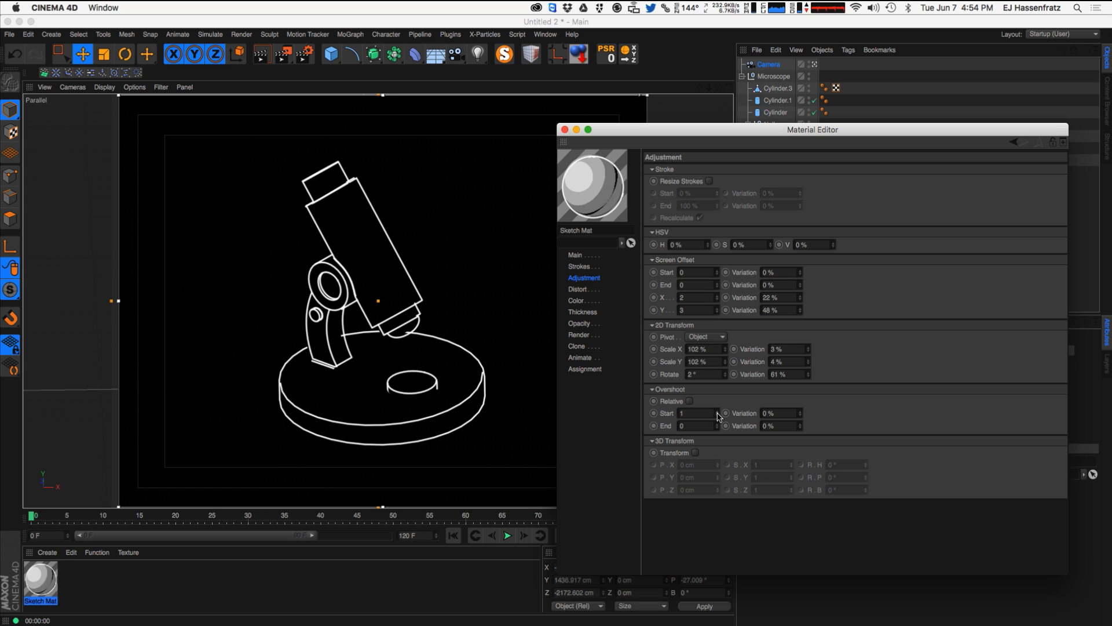
- Try stroke overshoot Start values of 34, 7 and 49
{"action": "left_click_drag", "start_coordinate": [717, 416], "coordinate": [716, 402]}
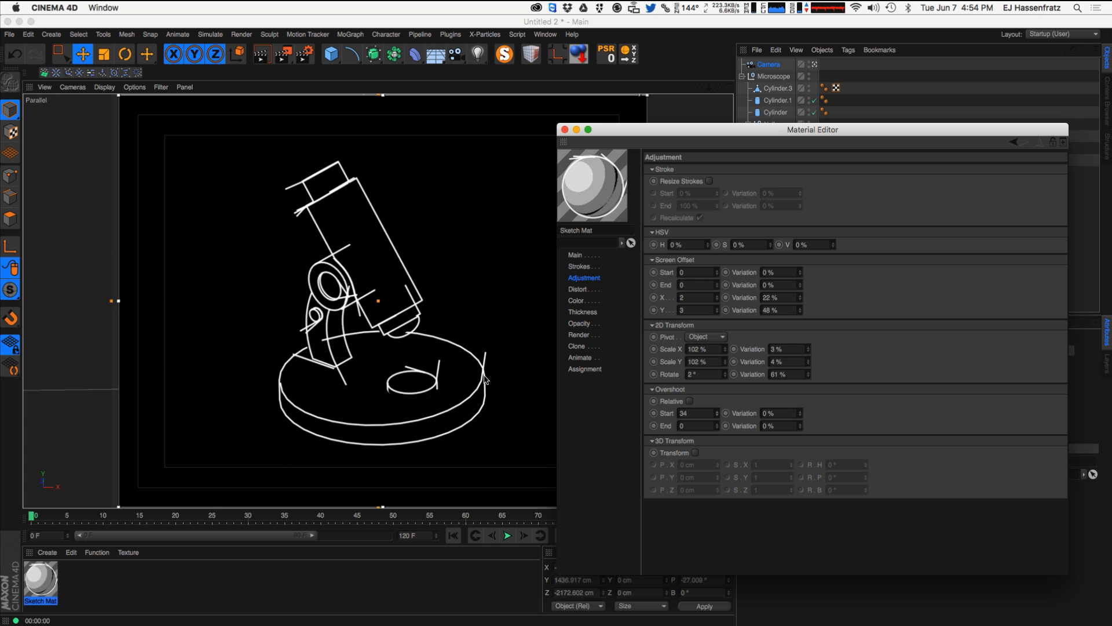
{"action": "left_click_drag", "start_coordinate": [714, 413], "coordinate": [718, 419]}
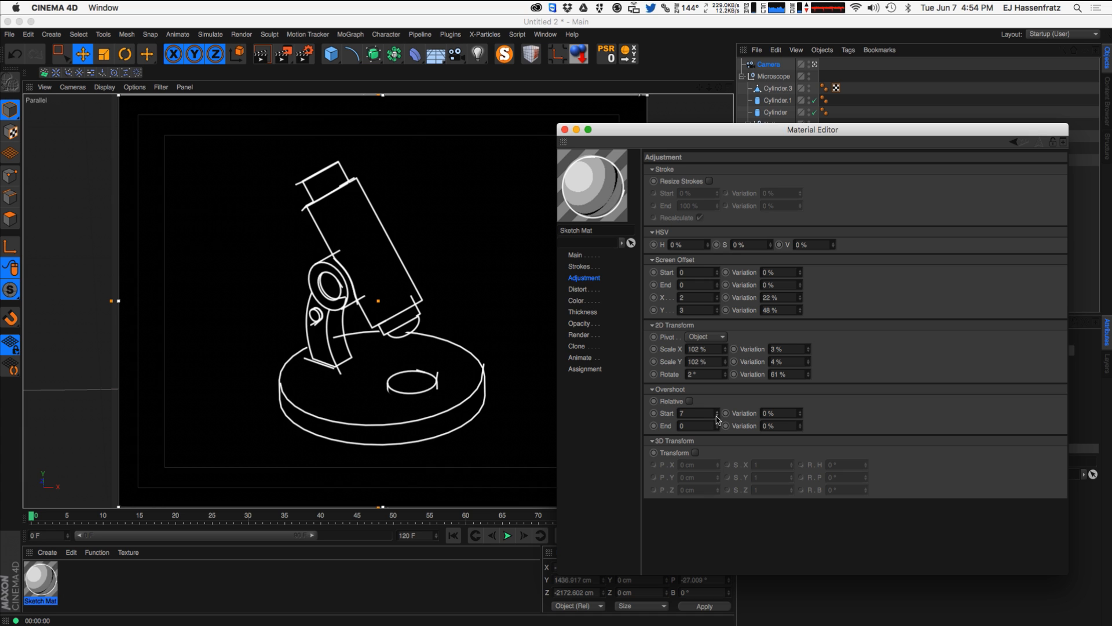
{"action": "double_click", "coordinate": [682, 410]}
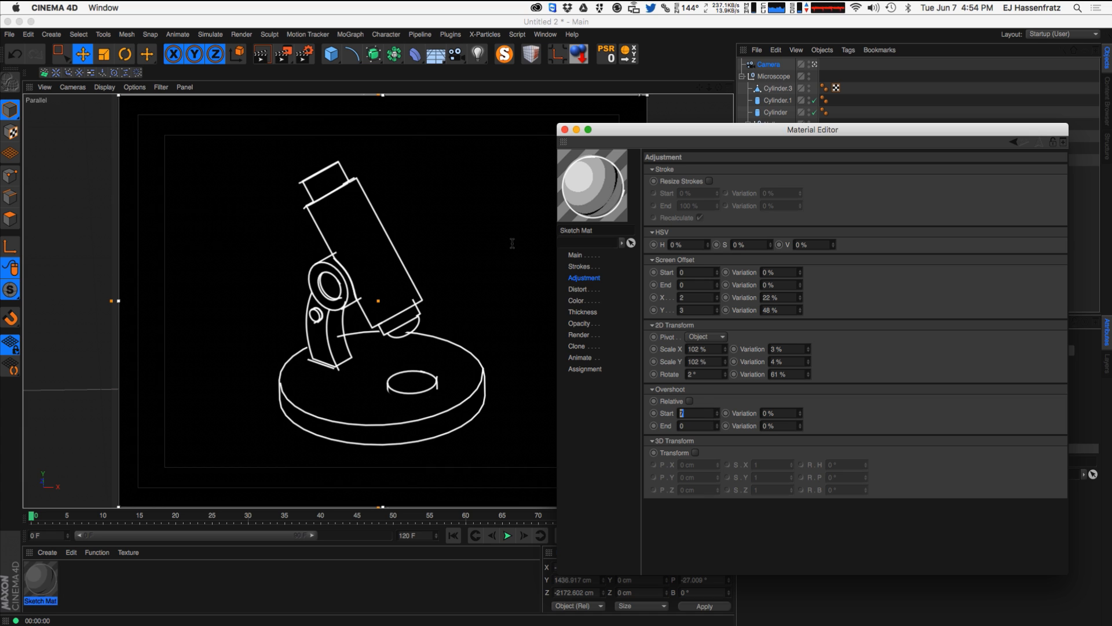
{"action": "type", "text": "49"}
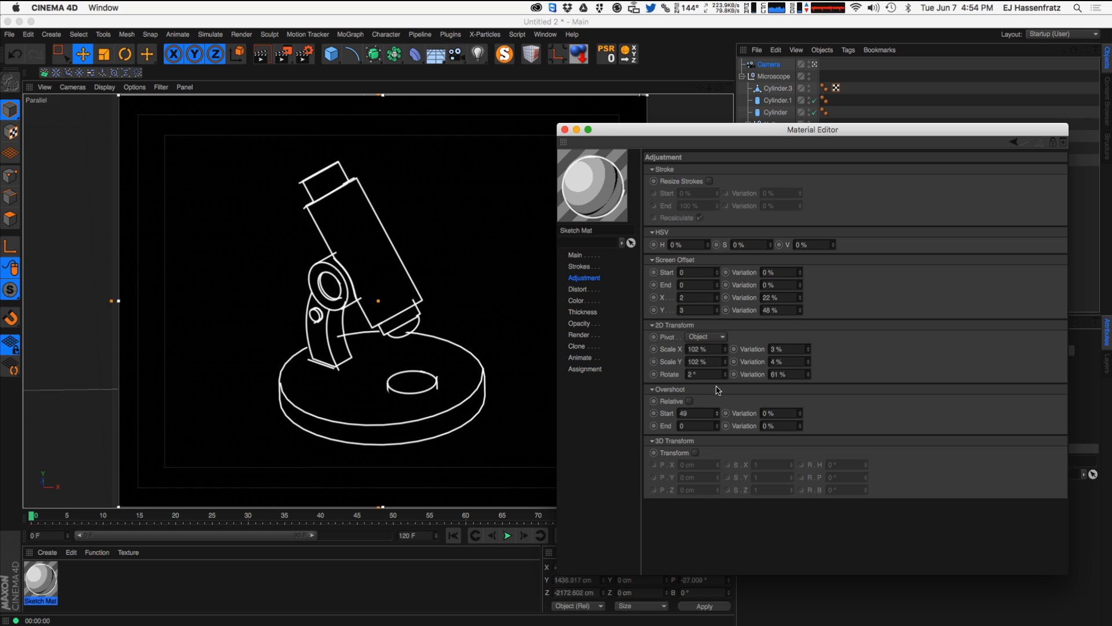
{"action": "key", "text": "Return"}
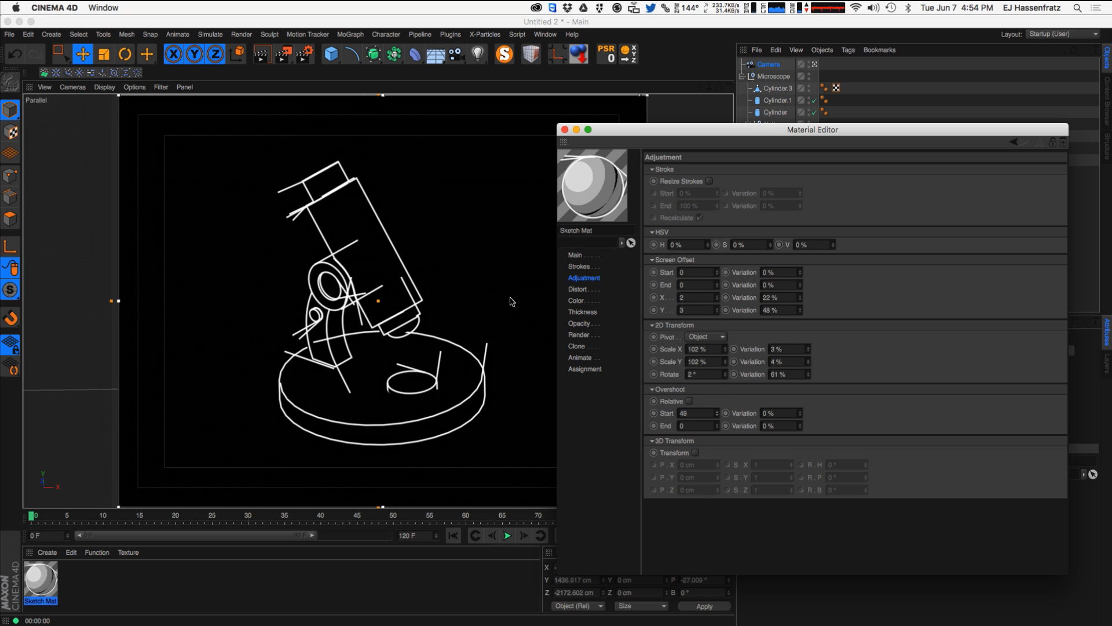
- Set the stroke overshoot Start to -4 and End to 3
{"action": "mouse_move", "coordinate": [716, 413]}
{"action": "left_mouse_down"}
{"action": "mouse_move", "coordinate": [722, 431]}
{"action": "mouse_move", "coordinate": [717, 420]}
{"action": "left_mouse_up"}
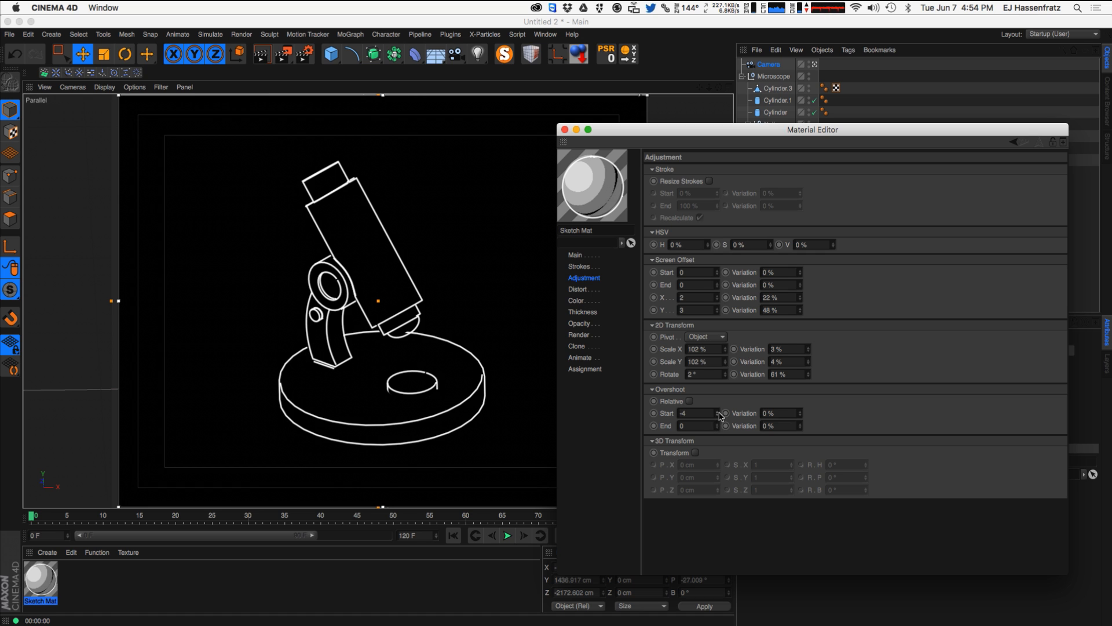
{"action": "left_click_drag", "start_coordinate": [717, 415], "coordinate": [719, 429]}
{"action": "left_click", "coordinate": [251, 346]}
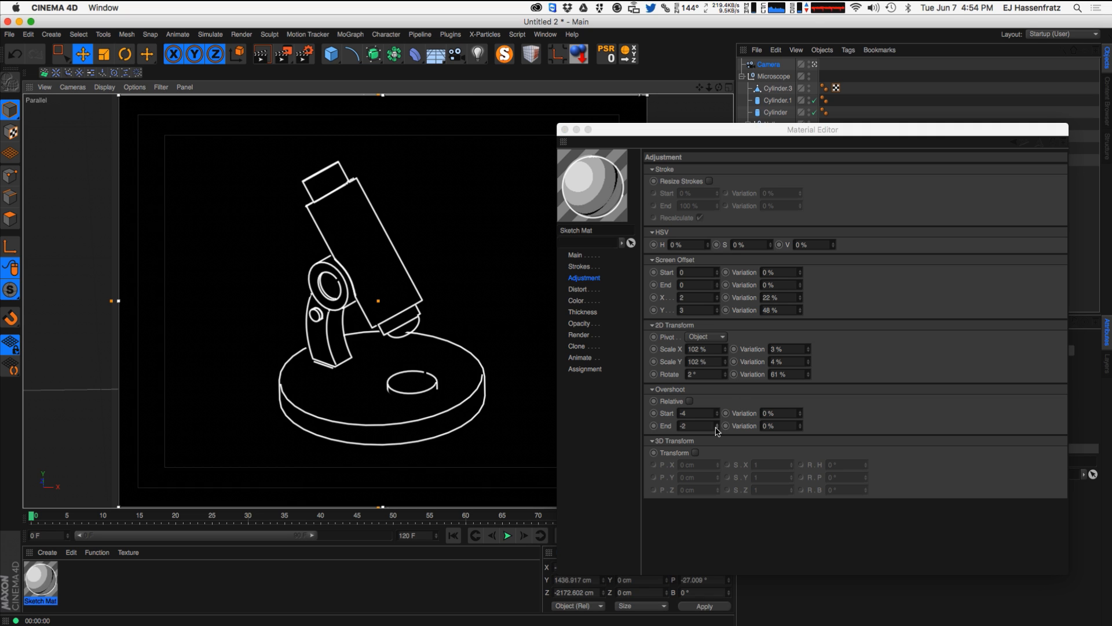
{"action": "left_click_drag", "start_coordinate": [717, 427], "coordinate": [718, 419]}
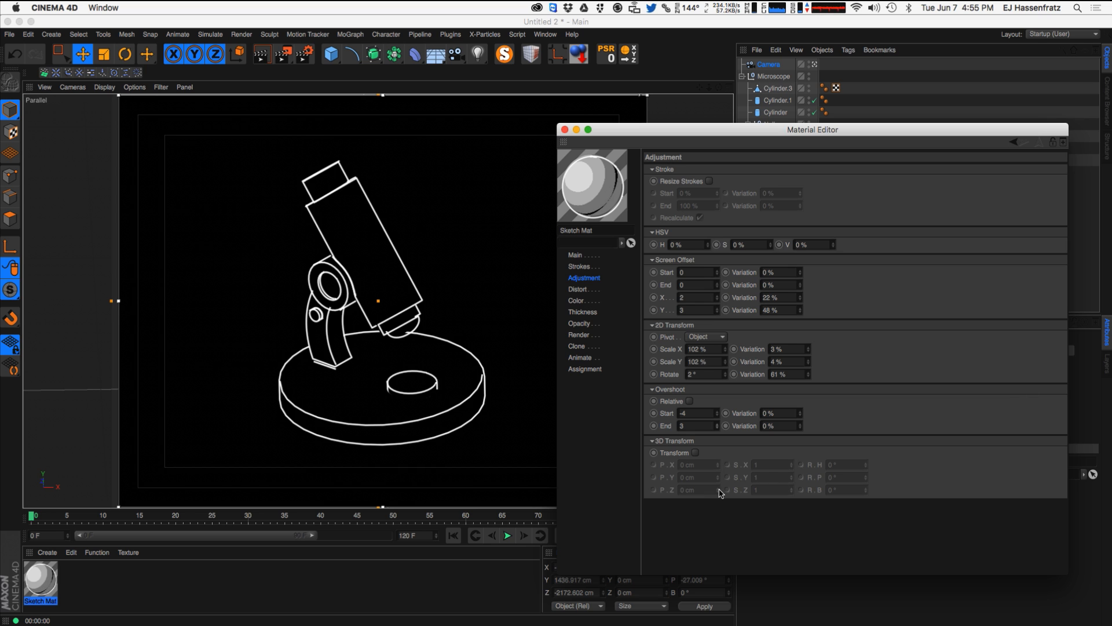
- Set the overshoot variation to 3% for Start and 2% for End
{"action": "left_click", "coordinate": [800, 413]}
{"action": "left_click", "coordinate": [800, 423]}
{"action": "left_click", "coordinate": [800, 412]}
{"action": "left_click", "coordinate": [800, 423]}
{"action": "left_click", "coordinate": [800, 410]}
{"action": "key", "text": "super+Tab"}
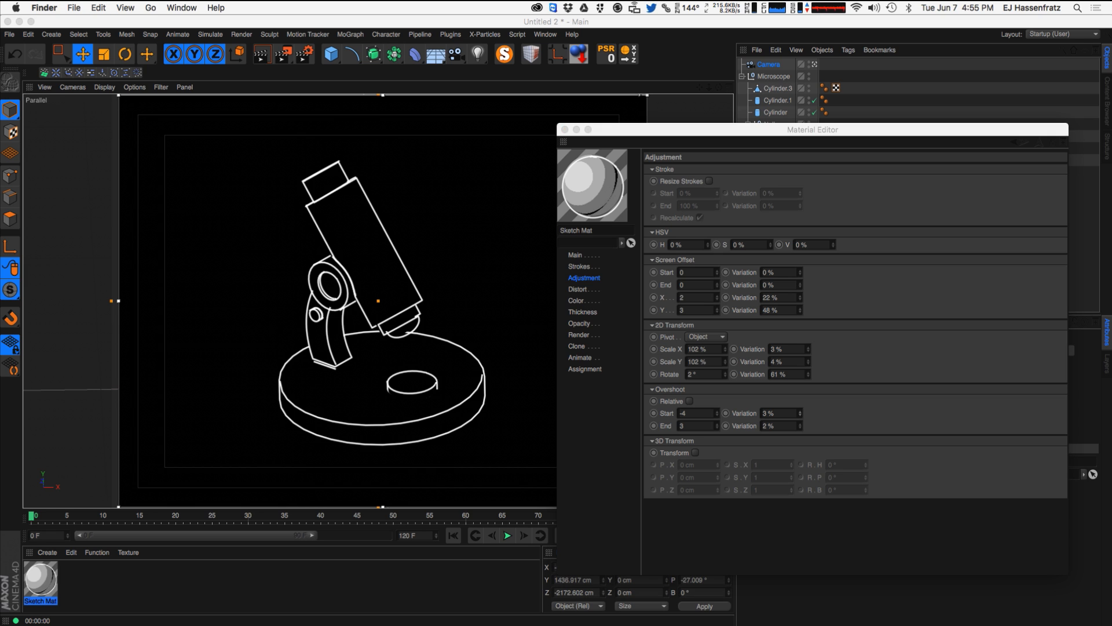
{"action": "left_click", "coordinate": [760, 479]}
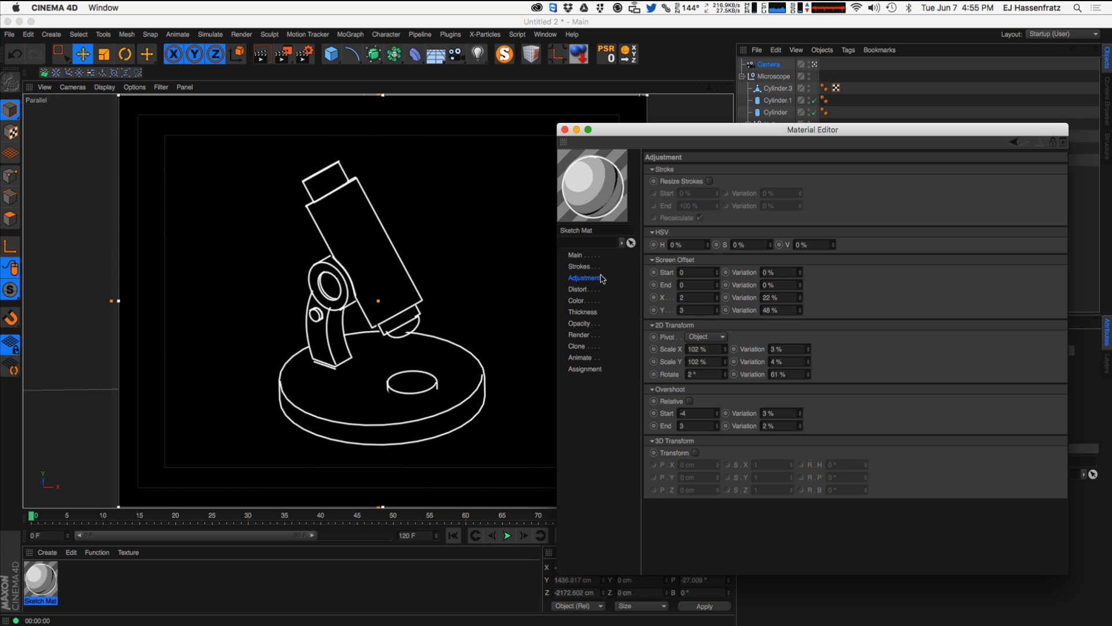
- Enable Curve Stroke in the Distort settings of the sketch material and set its curve type to Bezier
{"action": "left_click", "coordinate": [584, 290]}
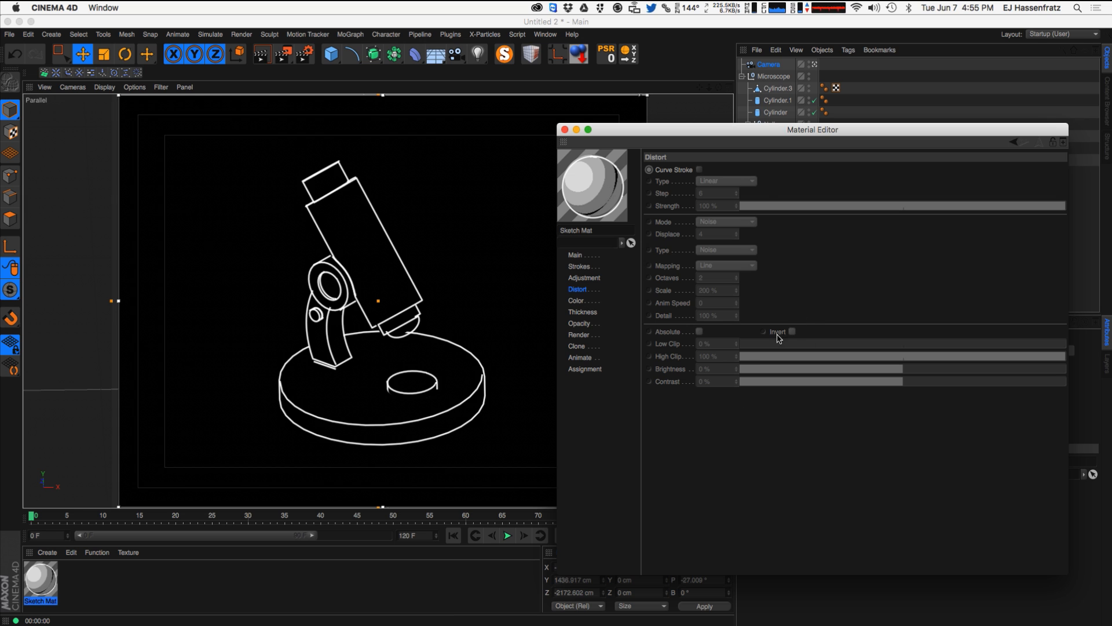
{"action": "left_click", "coordinate": [699, 170]}
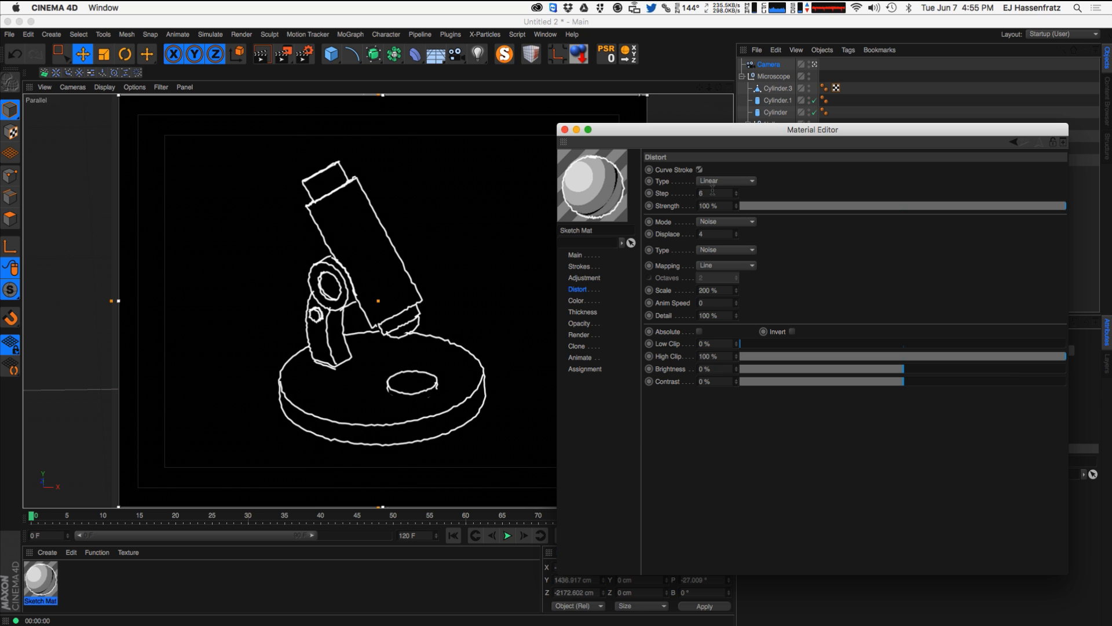
{"action": "left_click", "coordinate": [734, 185]}
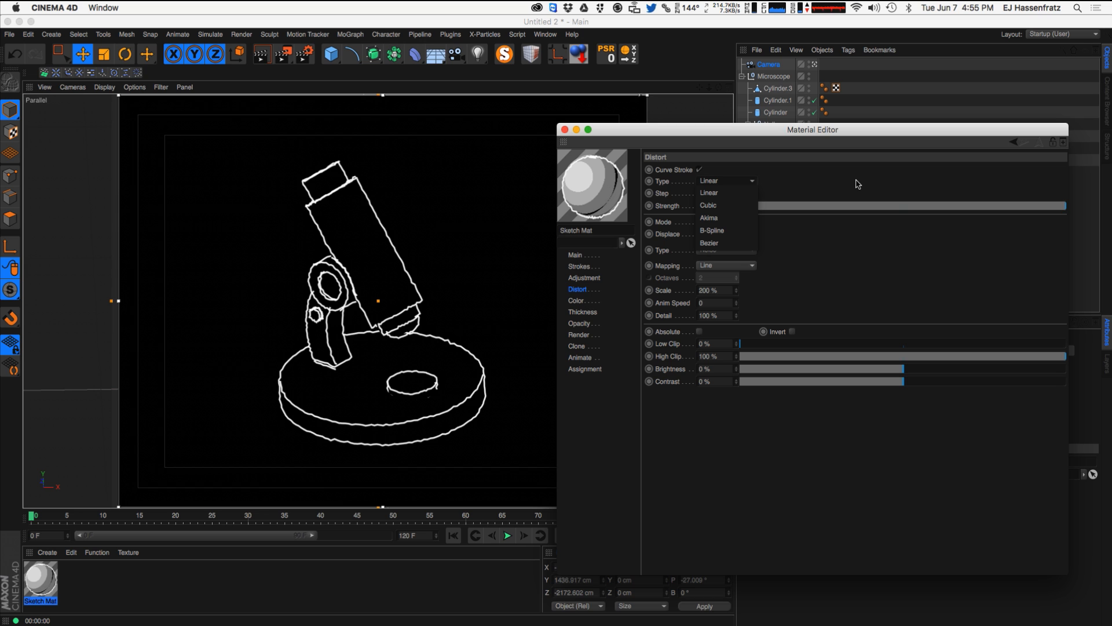
{"action": "left_click", "coordinate": [734, 248]}
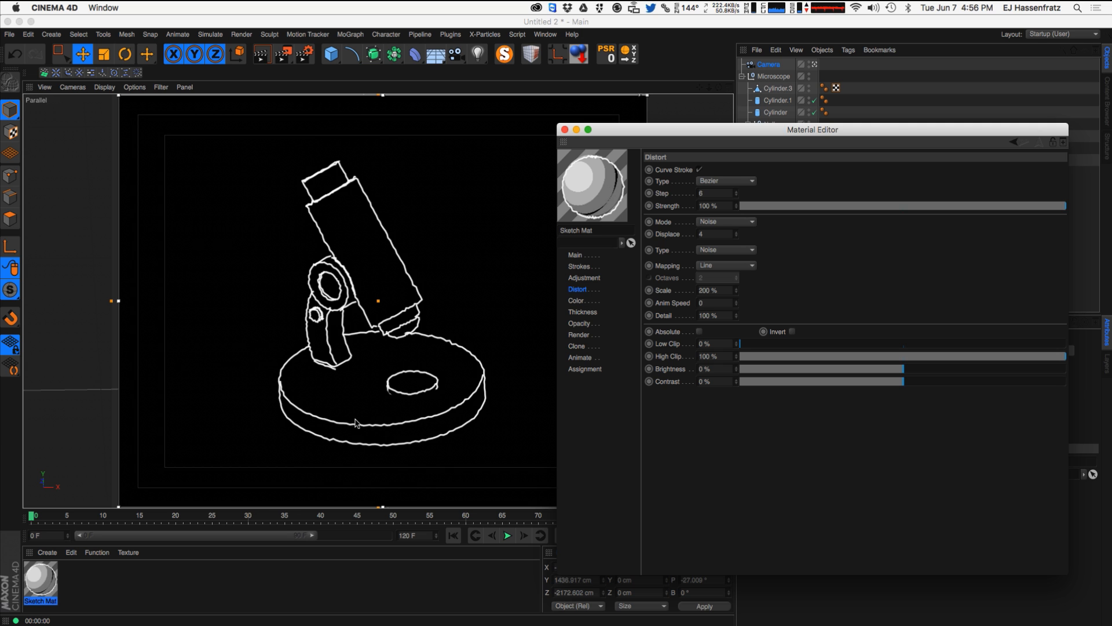
{"action": "left_click", "coordinate": [580, 266]}
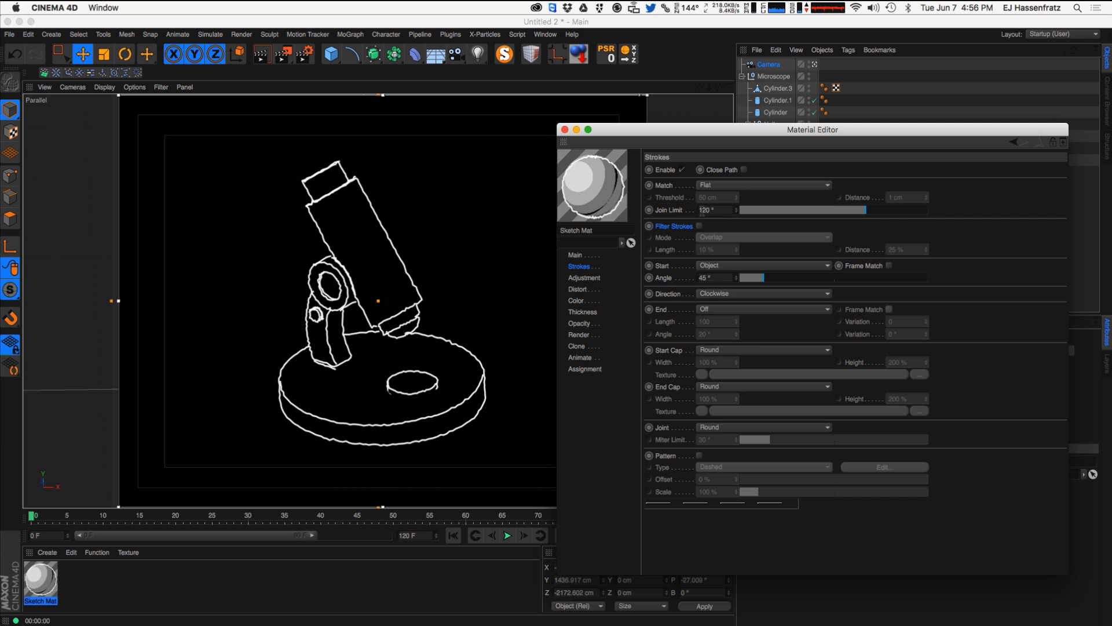
{"action": "left_click", "coordinate": [582, 293]}
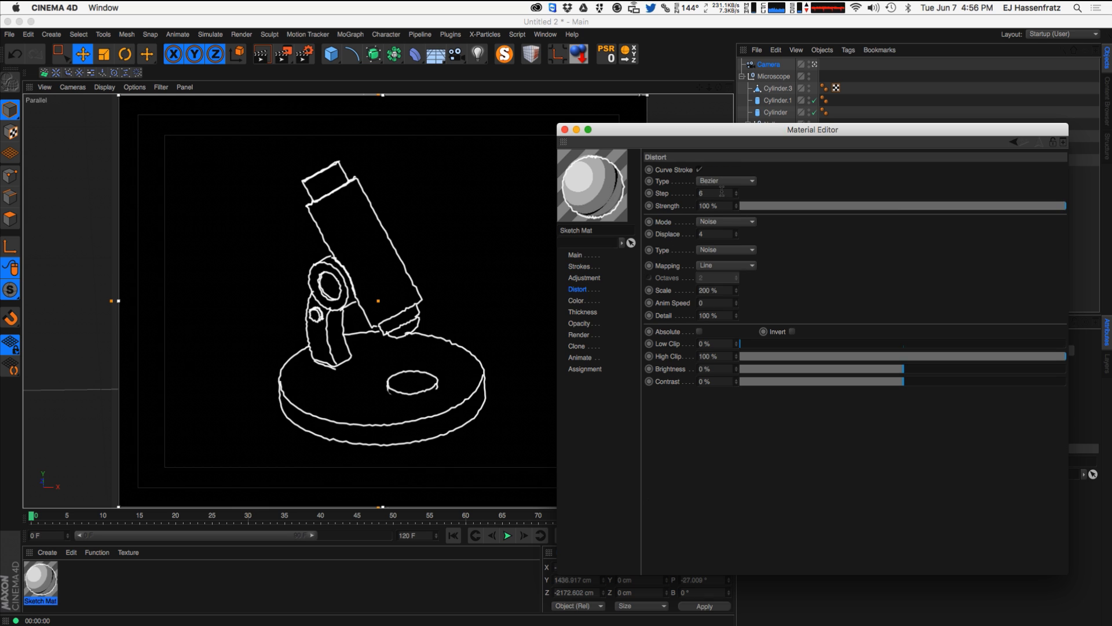
- Try Curve Stroke Step values of 1, 70 and 2.1, and settle on 2
{"action": "mouse_move", "coordinate": [737, 195]}
{"action": "left_mouse_down"}
{"action": "mouse_move", "coordinate": [755, 169]}
{"action": "mouse_move", "coordinate": [738, 237]}
{"action": "mouse_move", "coordinate": [737, 198]}
{"action": "left_mouse_up"}
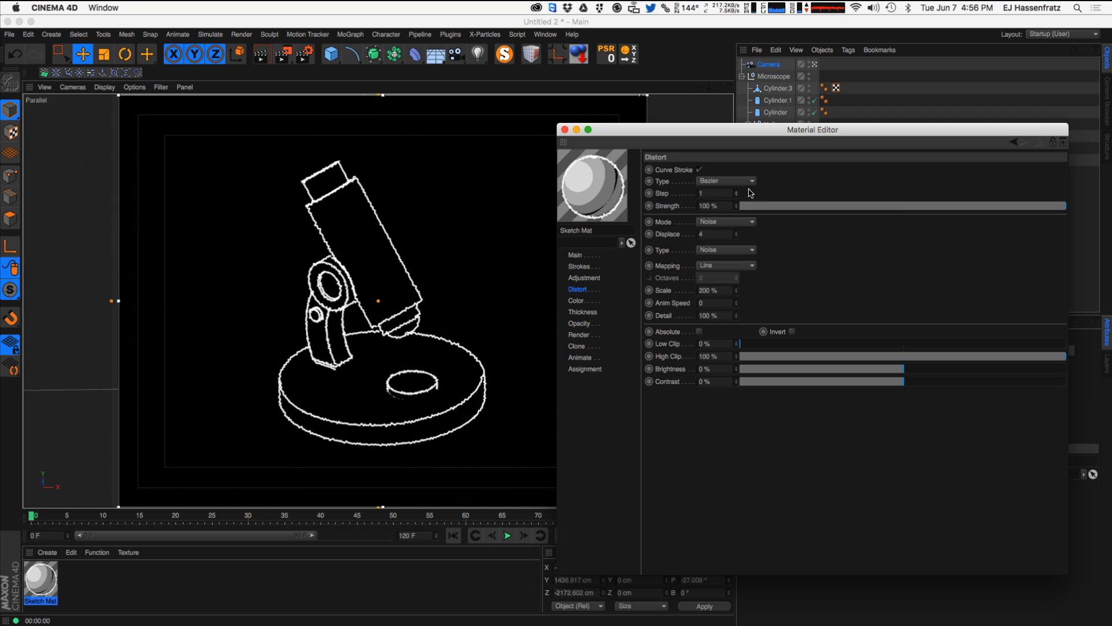
{"action": "mouse_move", "coordinate": [736, 193]}
{"action": "left_mouse_down"}
{"action": "mouse_move", "coordinate": [746, 167]}
{"action": "mouse_move", "coordinate": [743, 197]}
{"action": "left_mouse_up"}
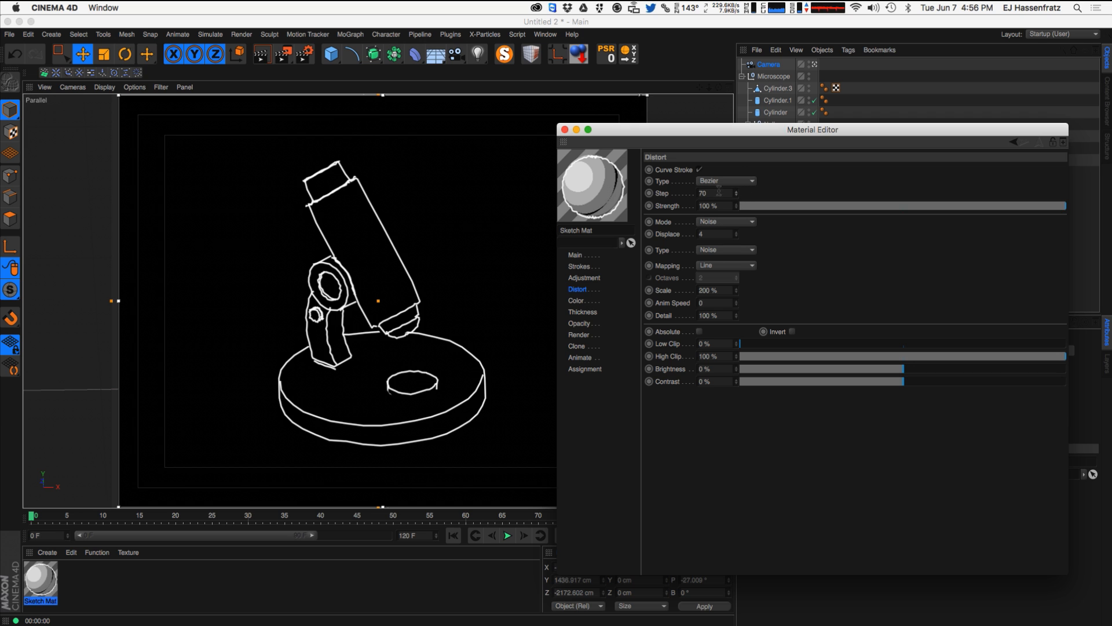
{"action": "left_click_drag", "start_coordinate": [736, 194], "coordinate": [744, 239]}
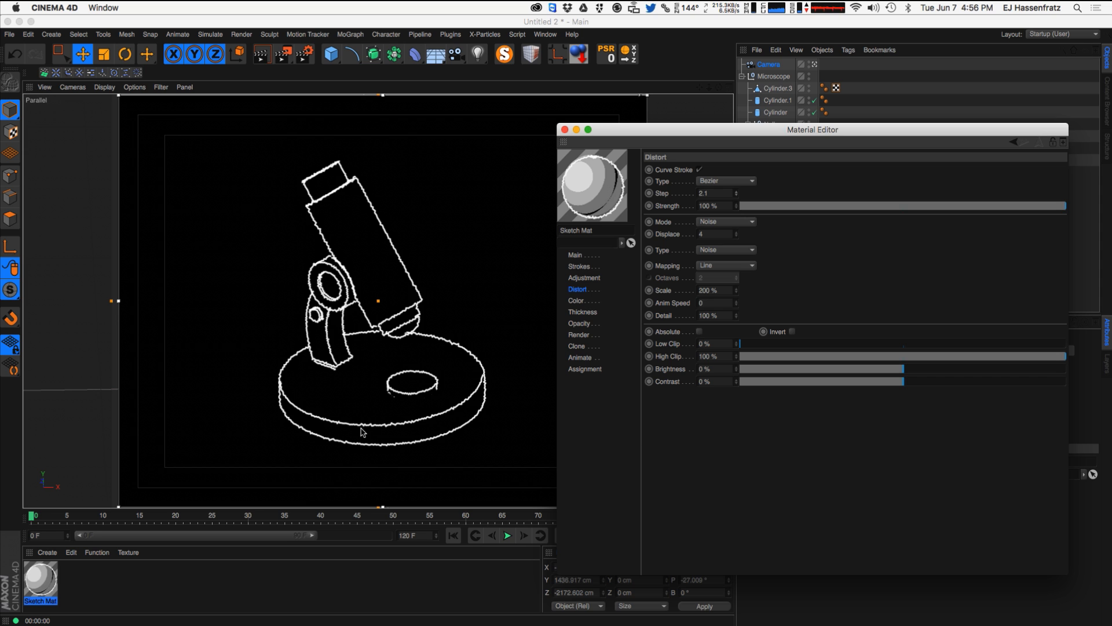
{"action": "left_click", "coordinate": [736, 195]}
{"action": "left_click", "coordinate": [736, 196]}
{"action": "left_click_drag", "start_coordinate": [718, 193], "coordinate": [692, 195]}
{"action": "type", "text": "2"}
{"action": "key", "text": "Return"}
{"action": "mouse_move", "coordinate": [1000, 211]}
{"action": "left_mouse_down"}
{"action": "mouse_move", "coordinate": [817, 210]}
{"action": "mouse_move", "coordinate": [1101, 209]}
{"action": "left_mouse_up"}
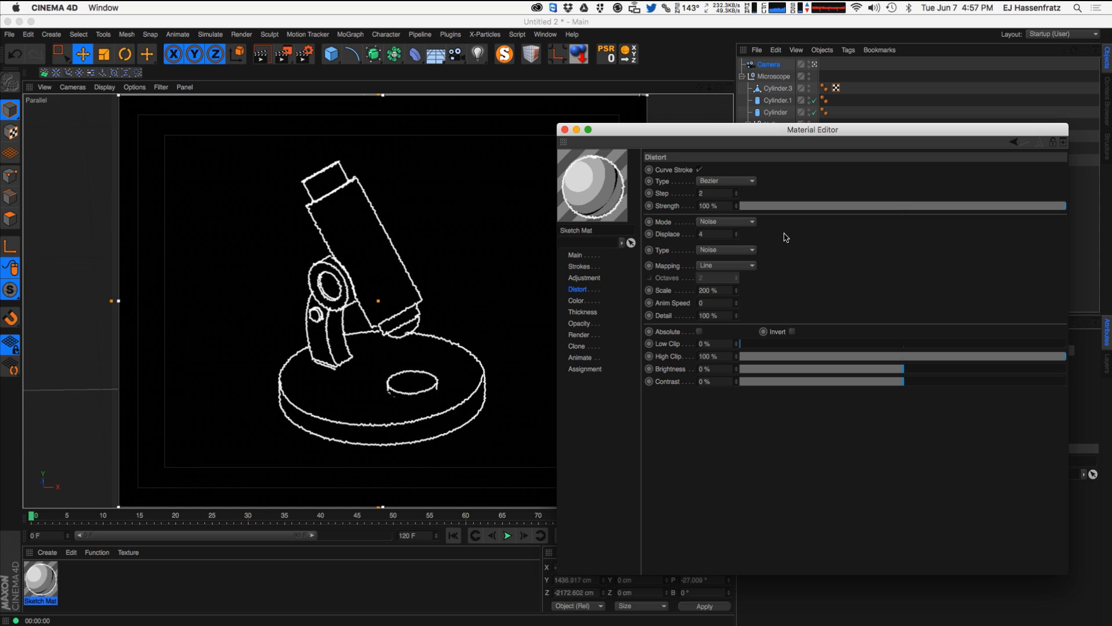
- Try Spline as the distortion mode, and return it to Noise
{"action": "left_click", "coordinate": [737, 221]}
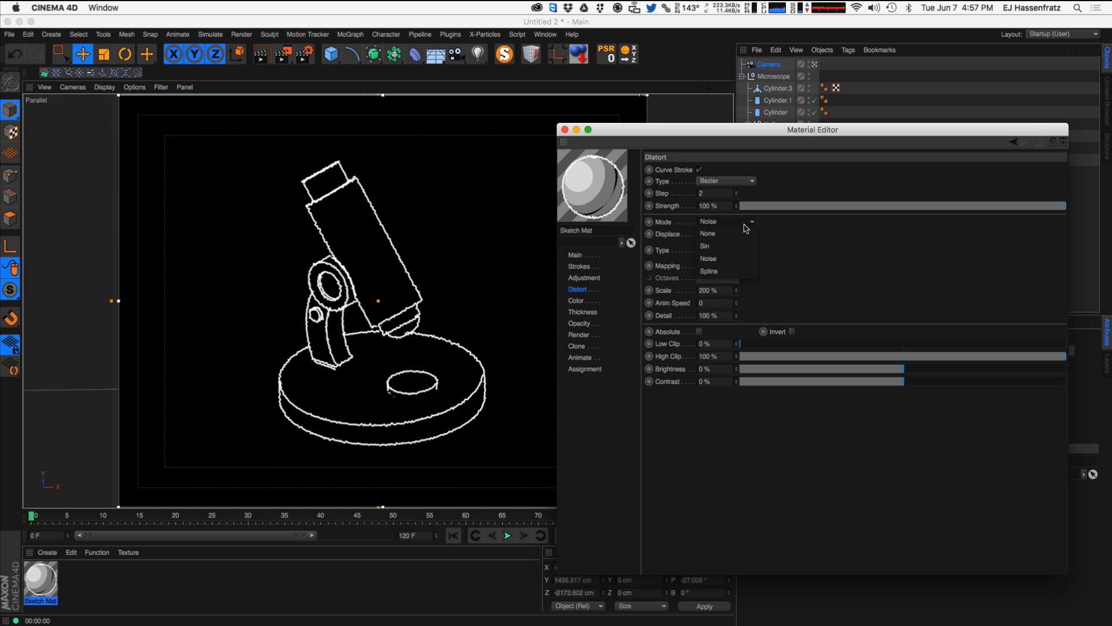
{"action": "left_click", "coordinate": [731, 270]}
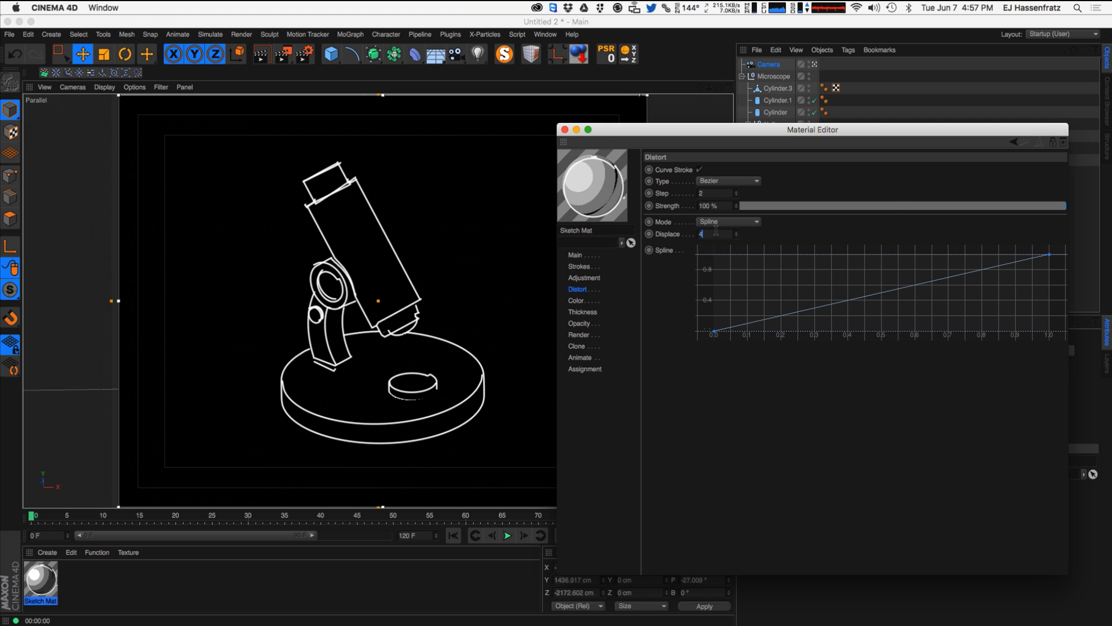
{"action": "left_click", "coordinate": [727, 221]}
{"action": "left_click", "coordinate": [753, 259]}
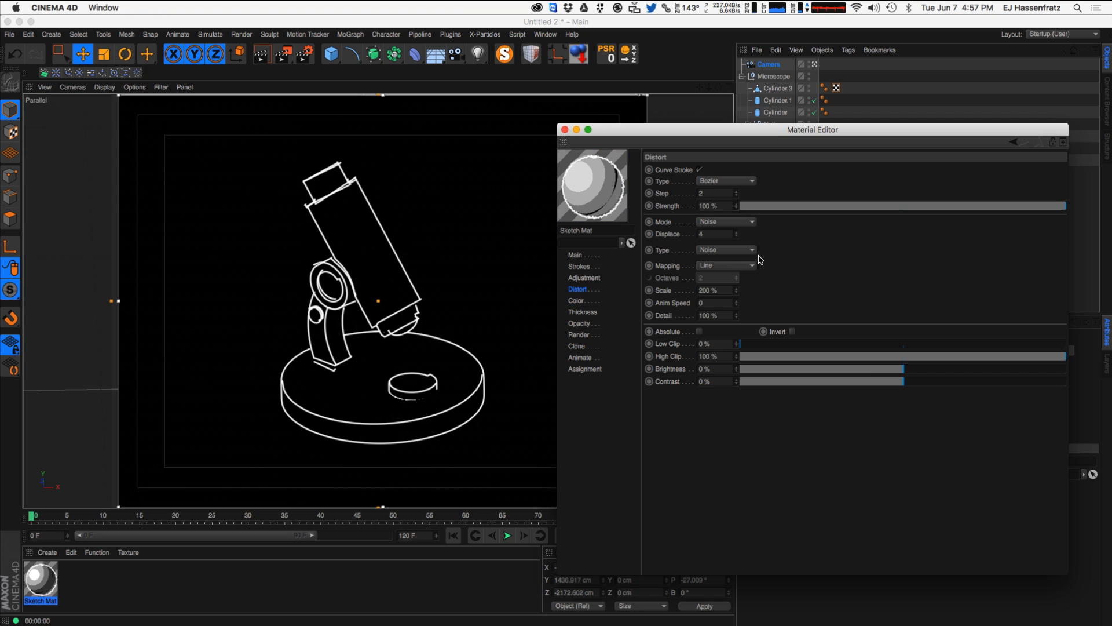
- Try a different Displace value for the noise distortion, and restore it to 4
{"action": "mouse_move", "coordinate": [735, 234]}
{"action": "left_mouse_down"}
{"action": "mouse_move", "coordinate": [738, 211]}
{"action": "mouse_move", "coordinate": [735, 242]}
{"action": "left_mouse_up"}
{"action": "double_click", "coordinate": [717, 237]}
{"action": "type", "text": "4"}
{"action": "key", "text": "Return"}
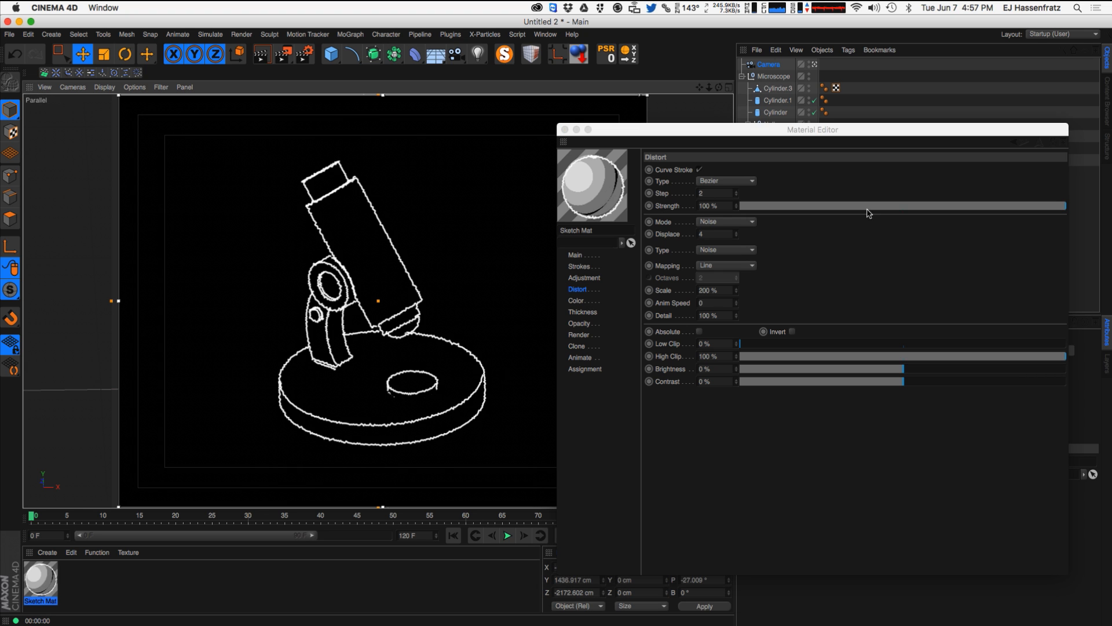
- Compare the Dents and Cranal noise types for the stroke distortion, and settle on Dents
{"action": "left_click", "coordinate": [736, 252]}
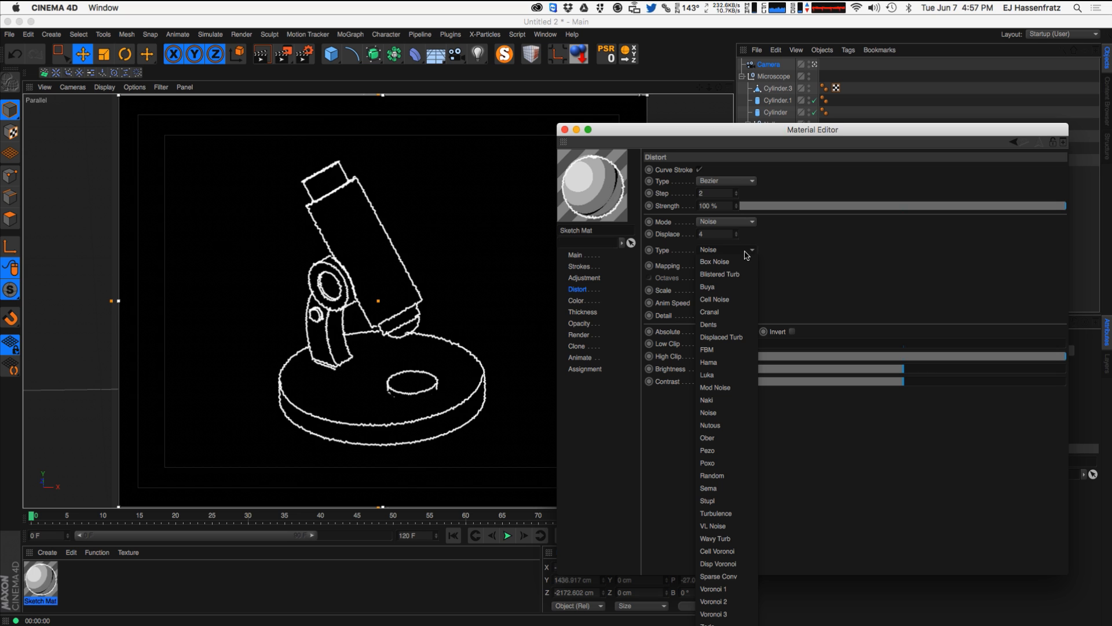
{"action": "left_click", "coordinate": [710, 324]}
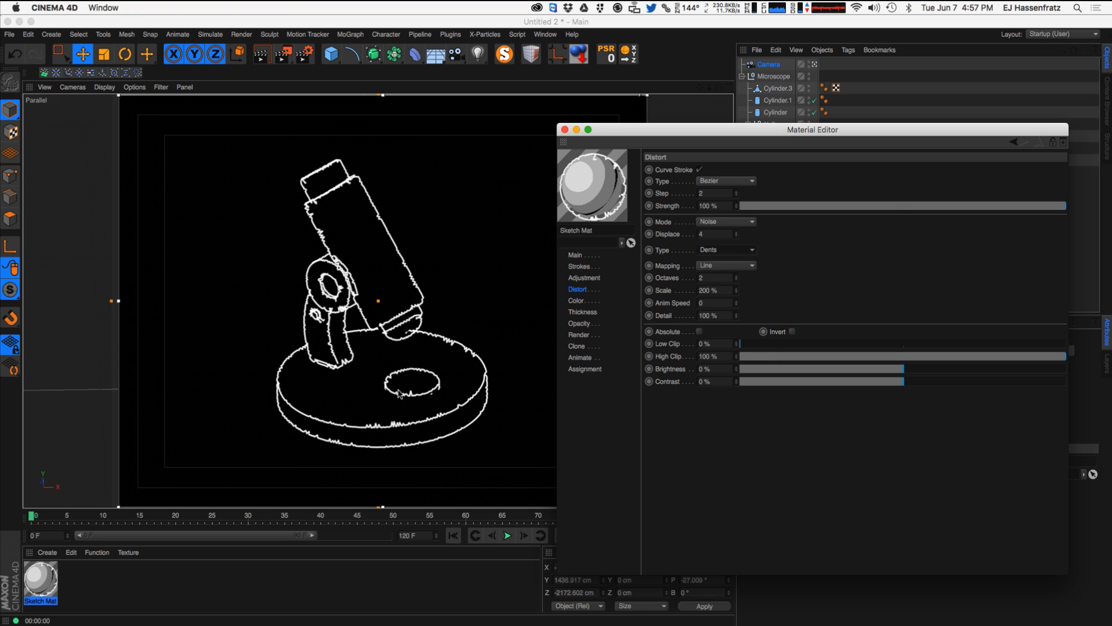
{"action": "left_click", "coordinate": [707, 250]}
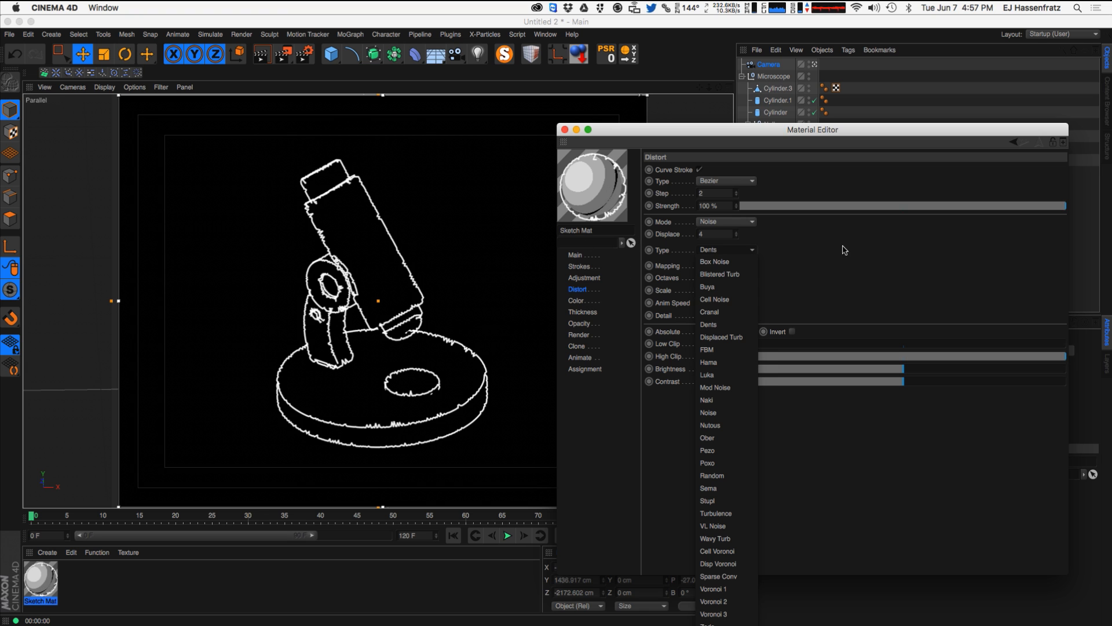
{"action": "left_click", "coordinate": [711, 312]}
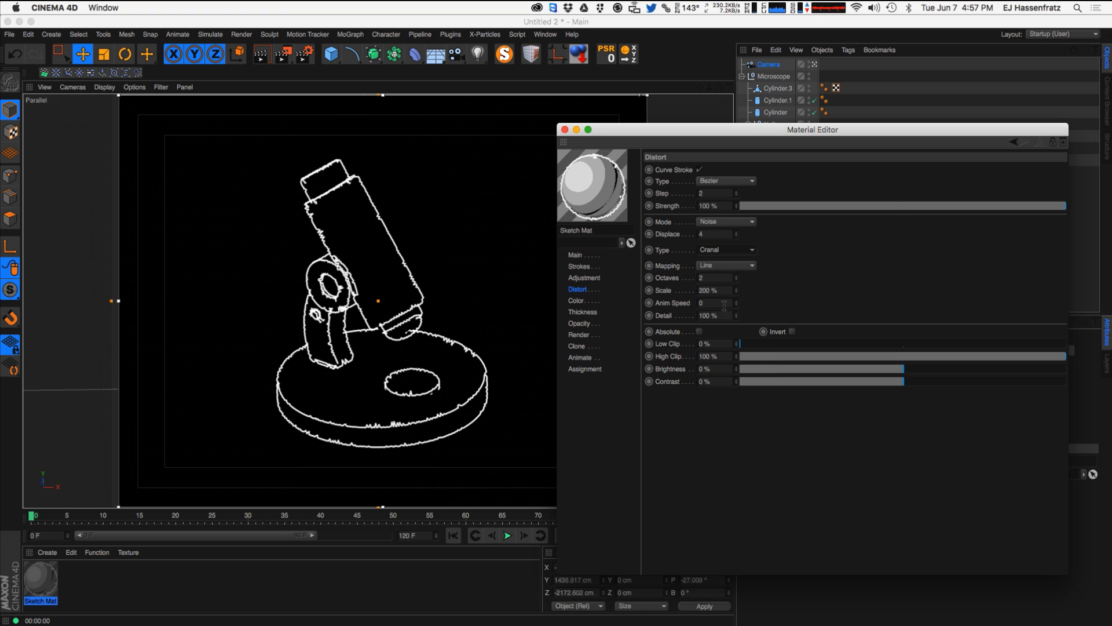
{"action": "left_click", "coordinate": [723, 251]}
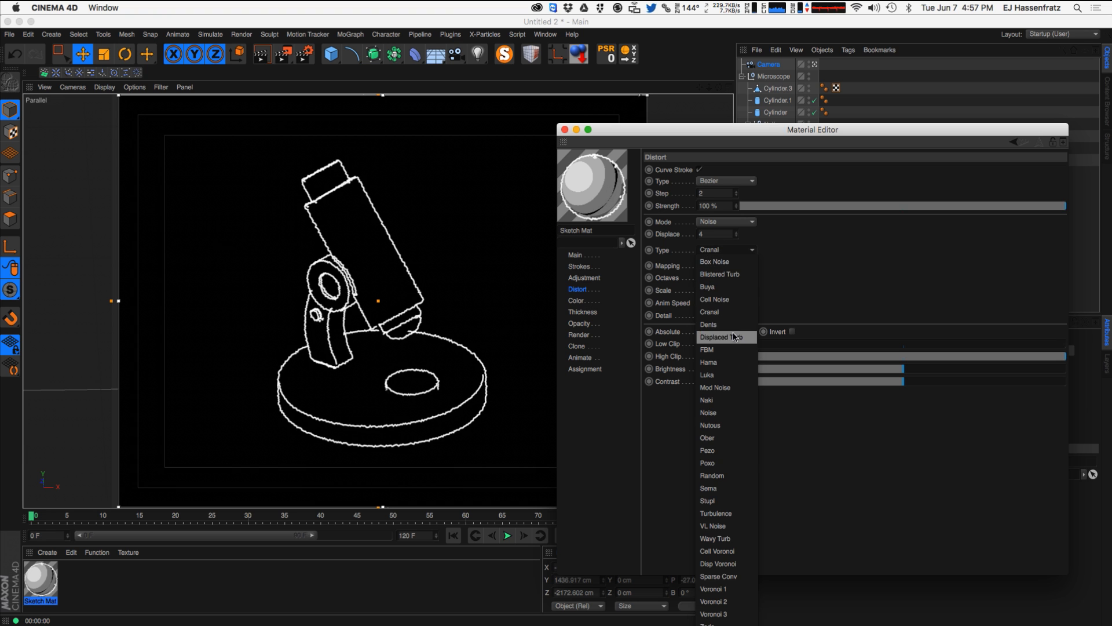
{"action": "left_click", "coordinate": [711, 324]}
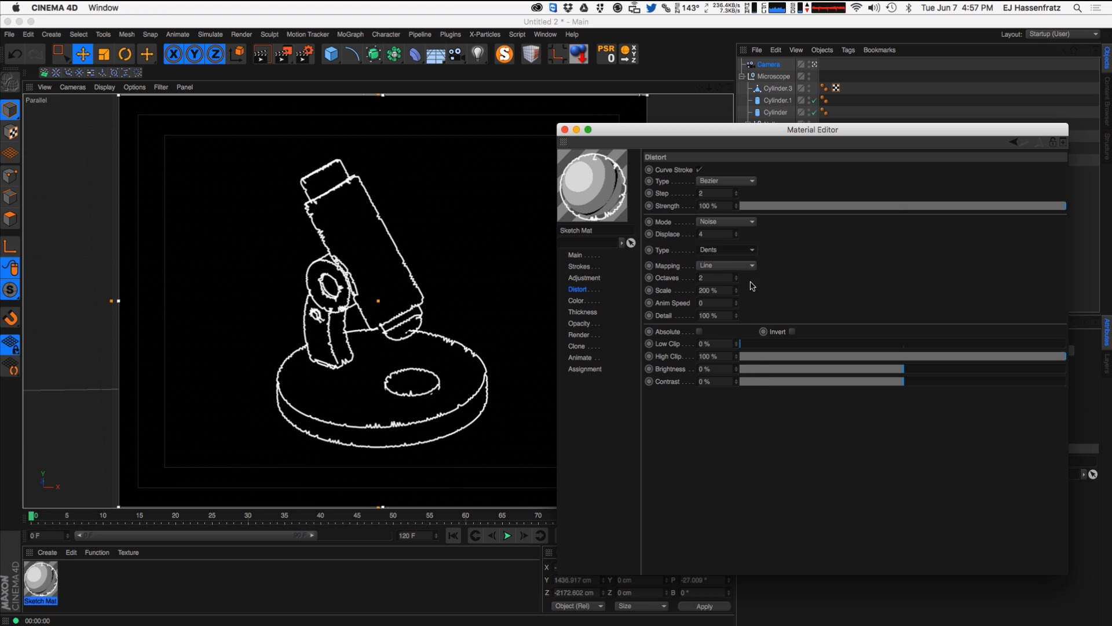
- Set the mapping of the distortion noise to Object
{"action": "double_click", "coordinate": [717, 279]}
{"action": "left_click", "coordinate": [716, 267]}
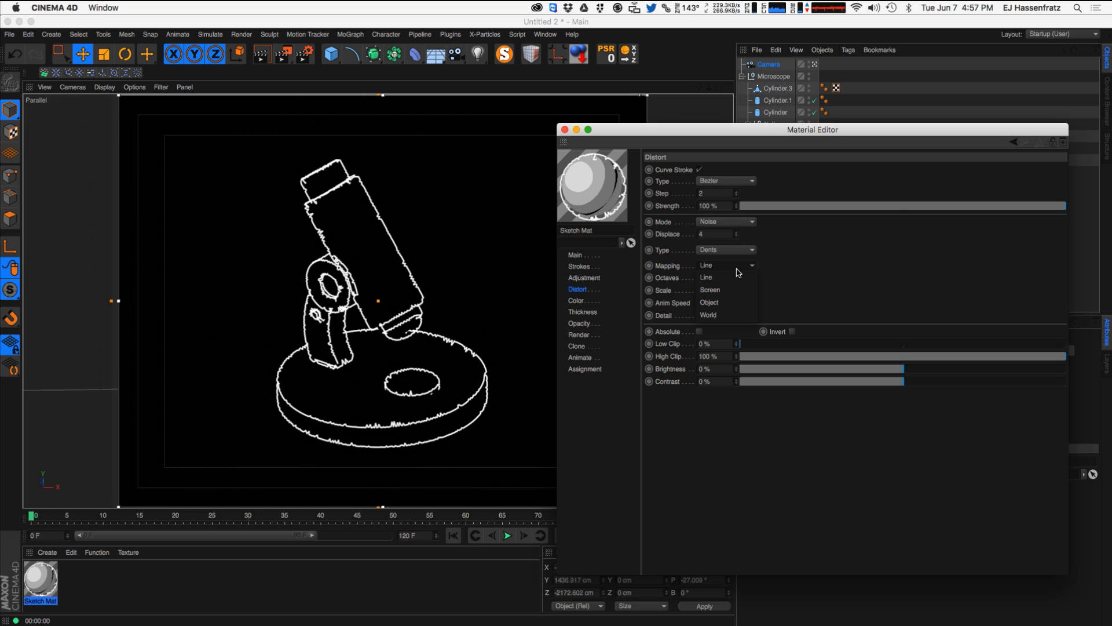
{"action": "left_click", "coordinate": [709, 279]}
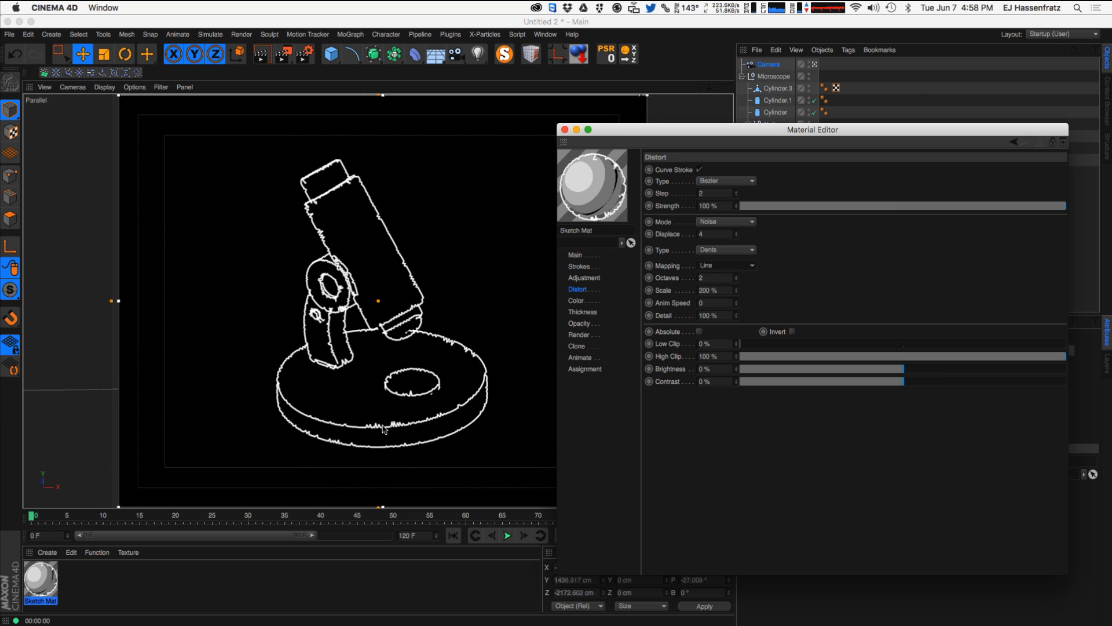
{"action": "left_click", "coordinate": [723, 265]}
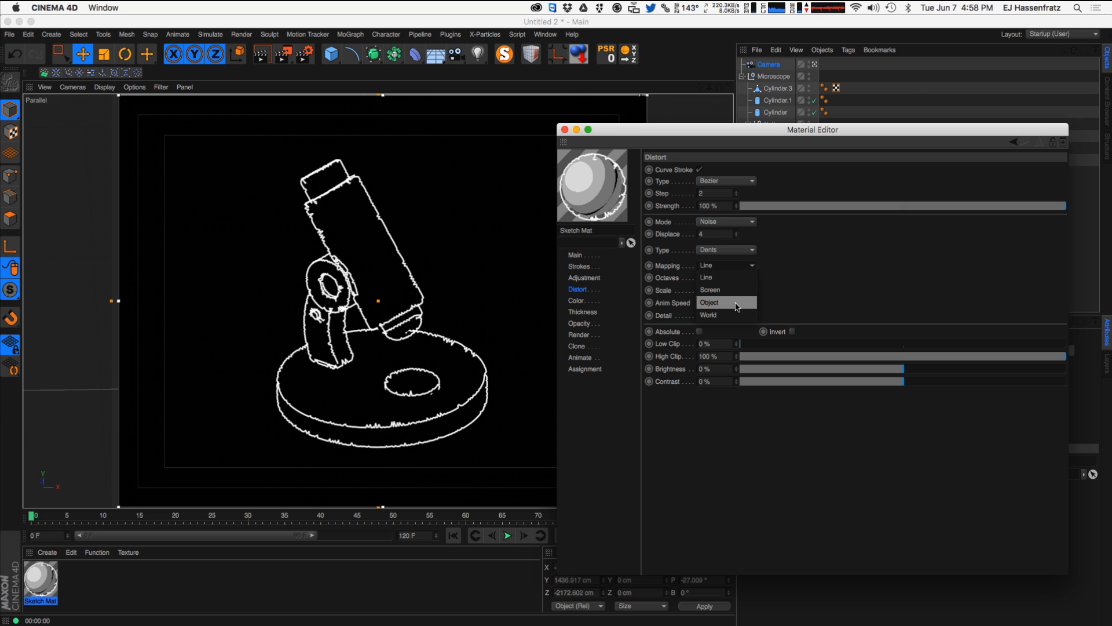
{"action": "left_click", "coordinate": [736, 305]}
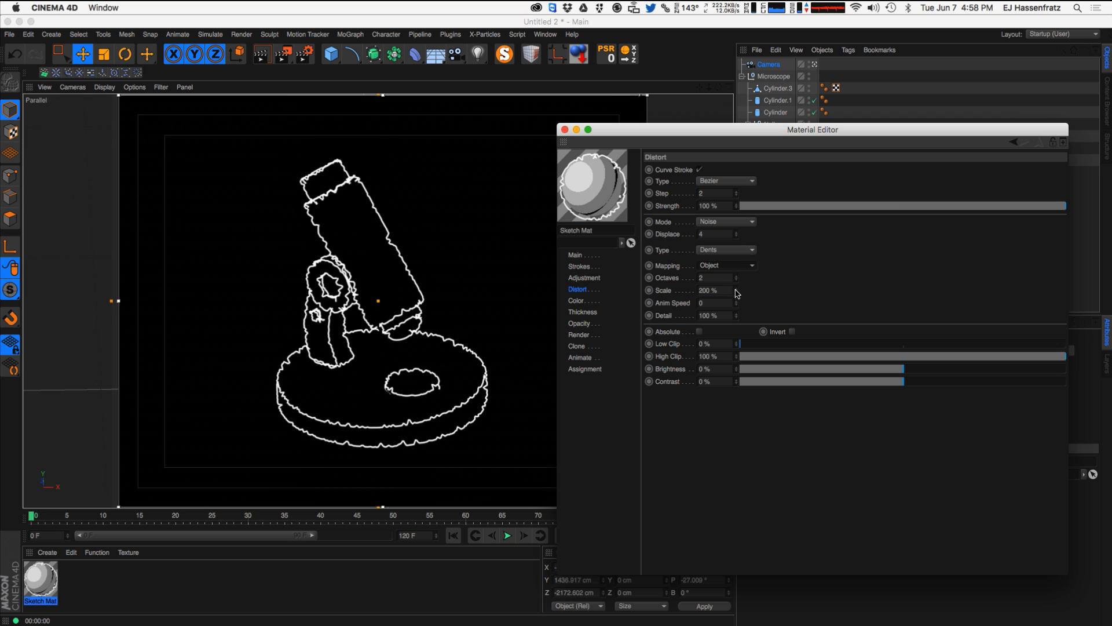
- Set the distortion noise to 10 octaves and a scale of 1000%
{"action": "left_click_drag", "start_coordinate": [713, 278], "coordinate": [687, 278]}
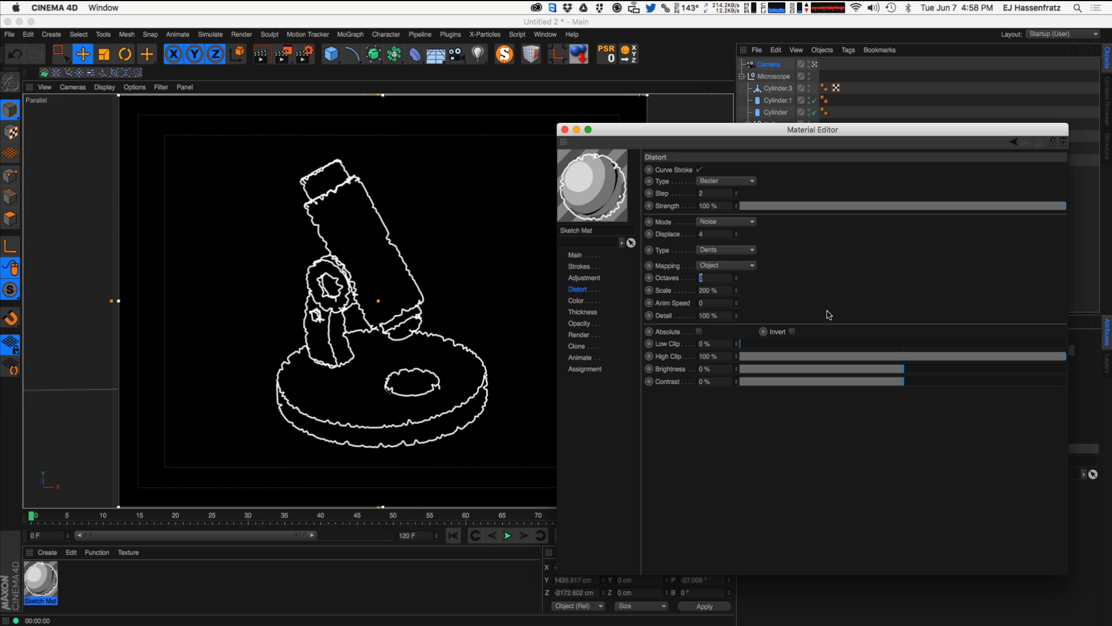
{"action": "type", "text": "0"}
{"action": "key", "text": "Return"}
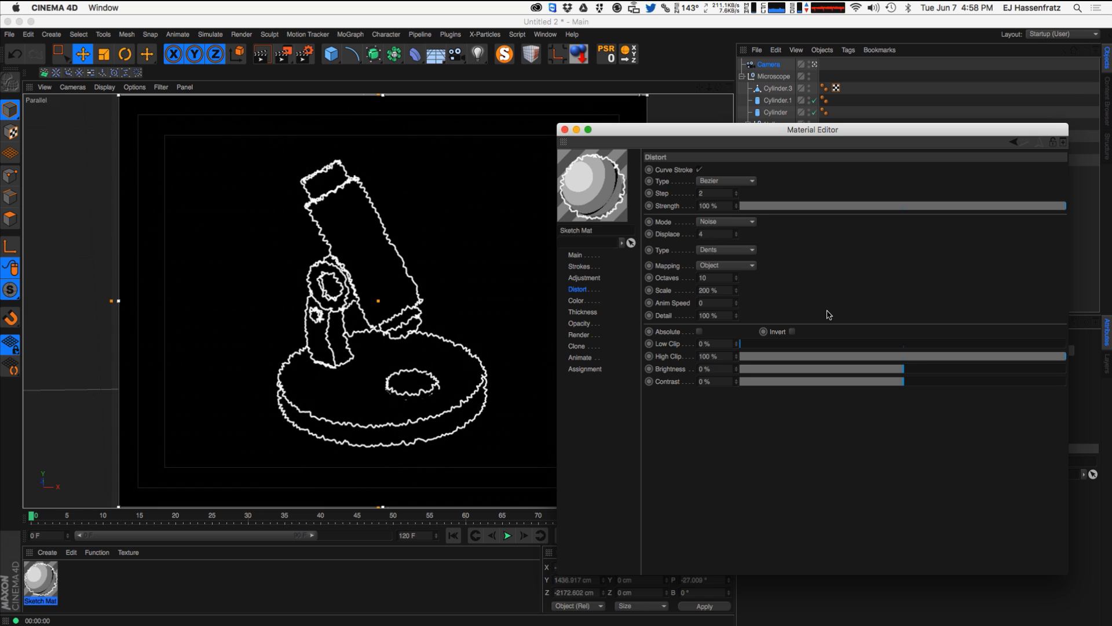
{"action": "double_click", "coordinate": [712, 290]}
{"action": "type", "text": "10"}
{"action": "key", "text": "Return"}
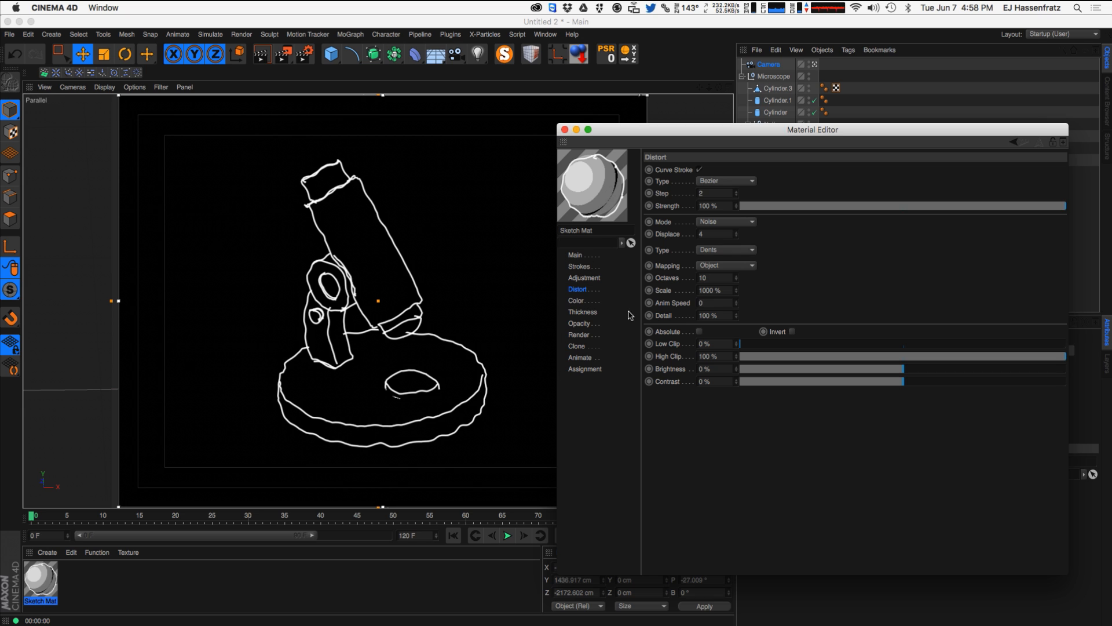
- Try a different Anim Speed for the distortion noise
{"action": "type", "text": "2"}
{"action": "key", "text": "Return"}
{"action": "double_click", "coordinate": [702, 303]}
{"action": "left_click_drag", "start_coordinate": [703, 291], "coordinate": [695, 288]}
{"action": "key", "text": "Return"}
{"action": "double_click", "coordinate": [718, 303]}
{"action": "left_click", "coordinate": [722, 303]}
- Increase the stroke thickness of the sketch material to 18
{"action": "left_click", "coordinate": [576, 300]}
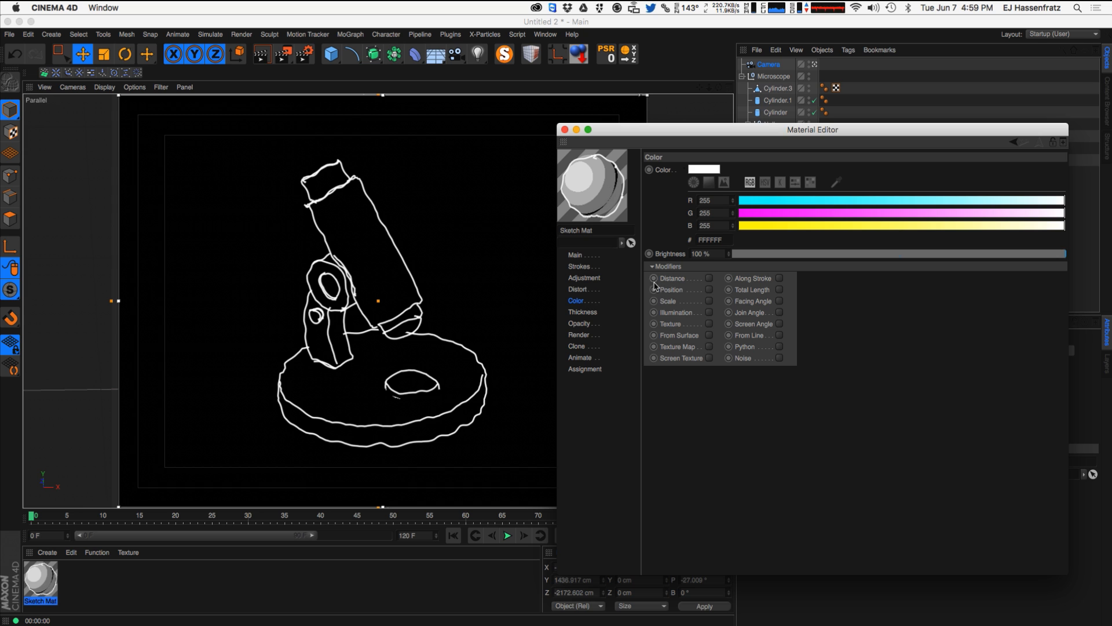
{"action": "left_click", "coordinate": [583, 312]}
{"action": "mouse_move", "coordinate": [814, 172]}
{"action": "left_mouse_down"}
{"action": "mouse_move", "coordinate": [782, 176]}
{"action": "mouse_move", "coordinate": [792, 173]}
{"action": "left_mouse_up"}
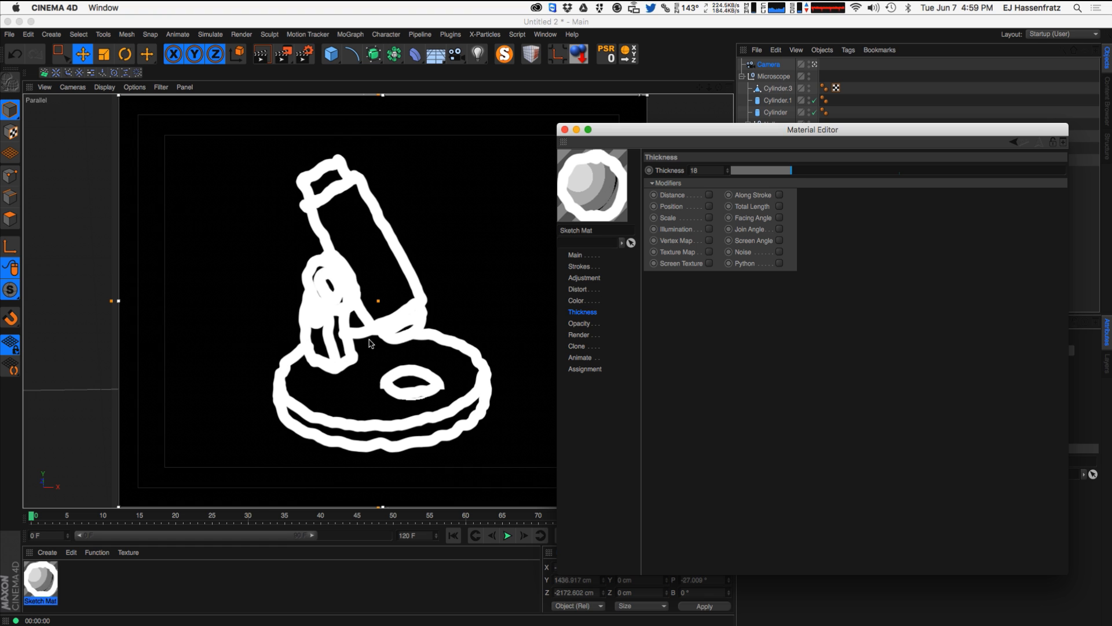
- Enable the Screen Texture modifier for the stroke color, load a Noise shader into it and set its blend to Multiply
{"action": "left_click", "coordinate": [578, 300]}
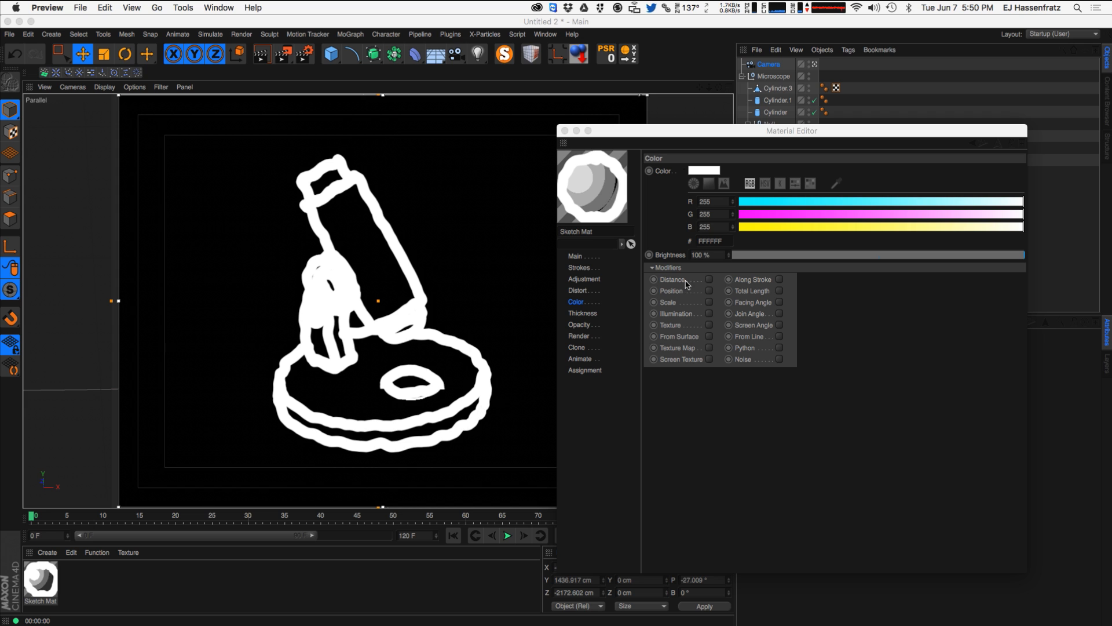
{"action": "left_click", "coordinate": [686, 357]}
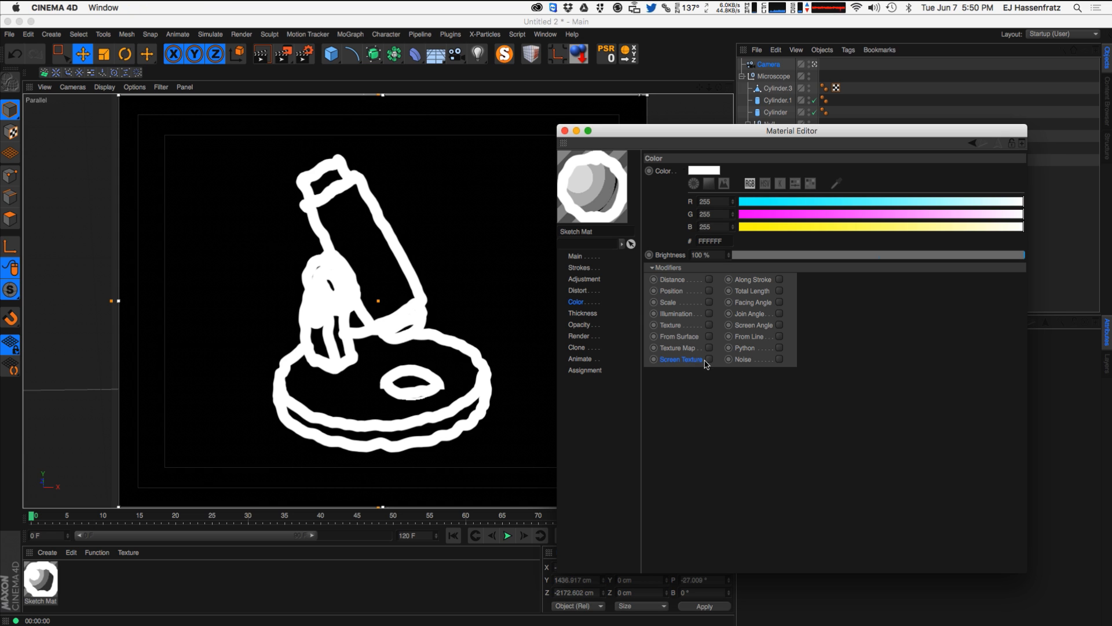
{"action": "left_click", "coordinate": [710, 360]}
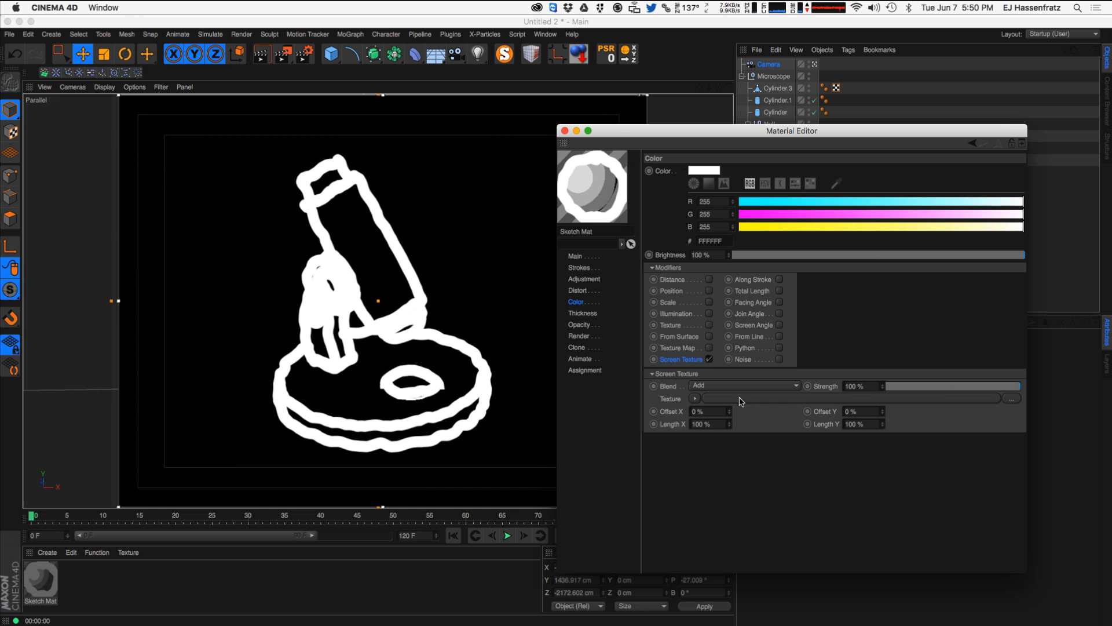
{"action": "left_click", "coordinate": [695, 398]}
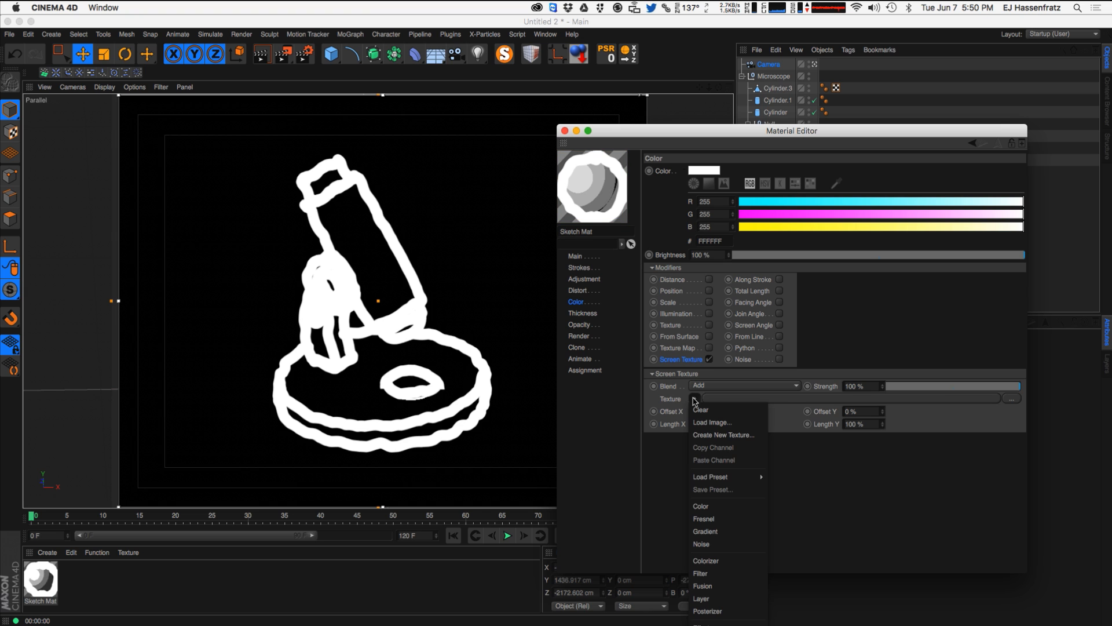
{"action": "left_click", "coordinate": [723, 541]}
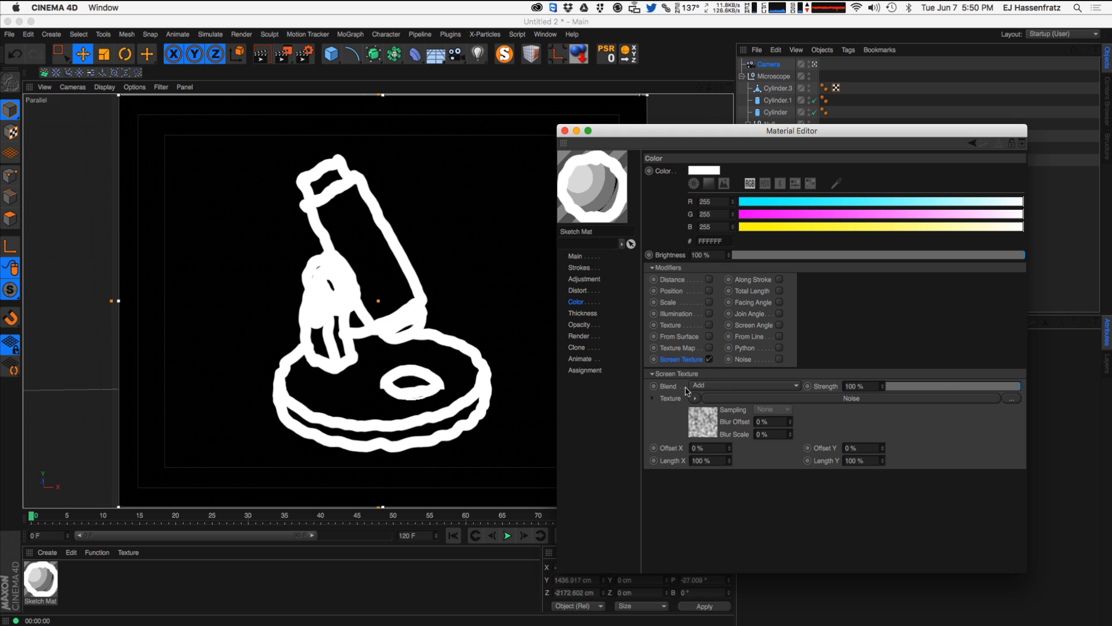
{"action": "left_click", "coordinate": [721, 386]}
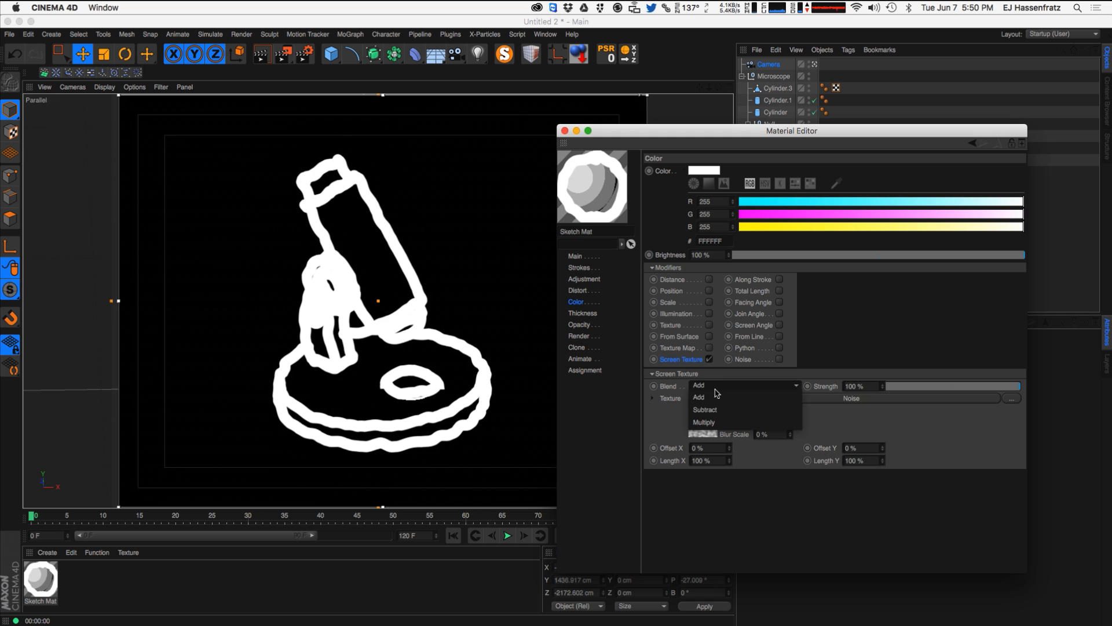
{"action": "left_click", "coordinate": [747, 423]}
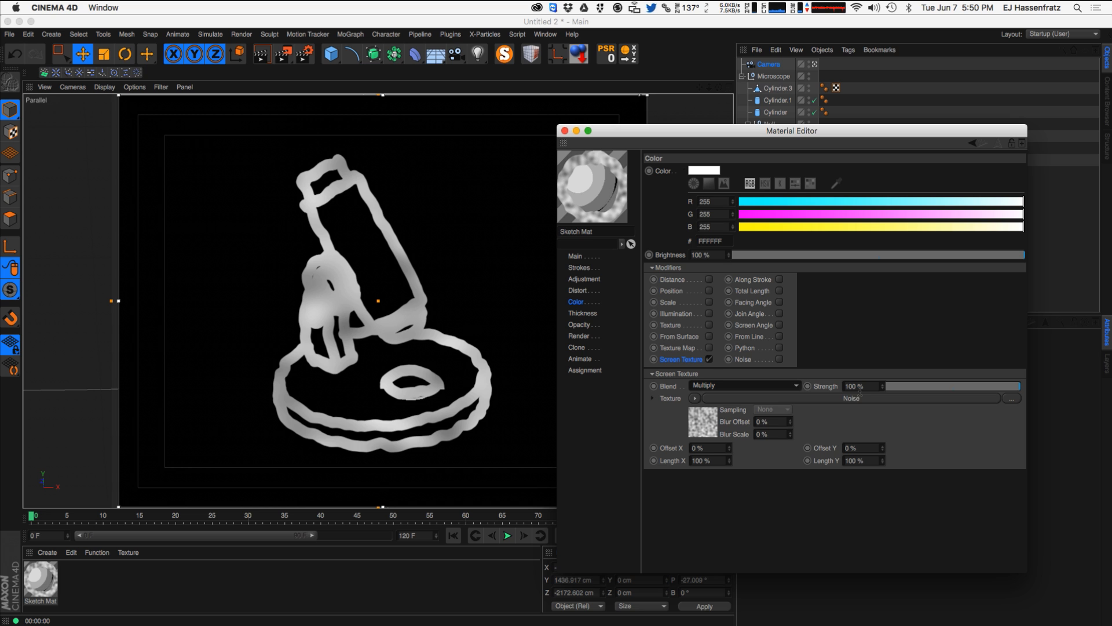
- Change the color texture's noise type to Naki and raise its octaves to 16
{"action": "left_click", "coordinate": [803, 399]}
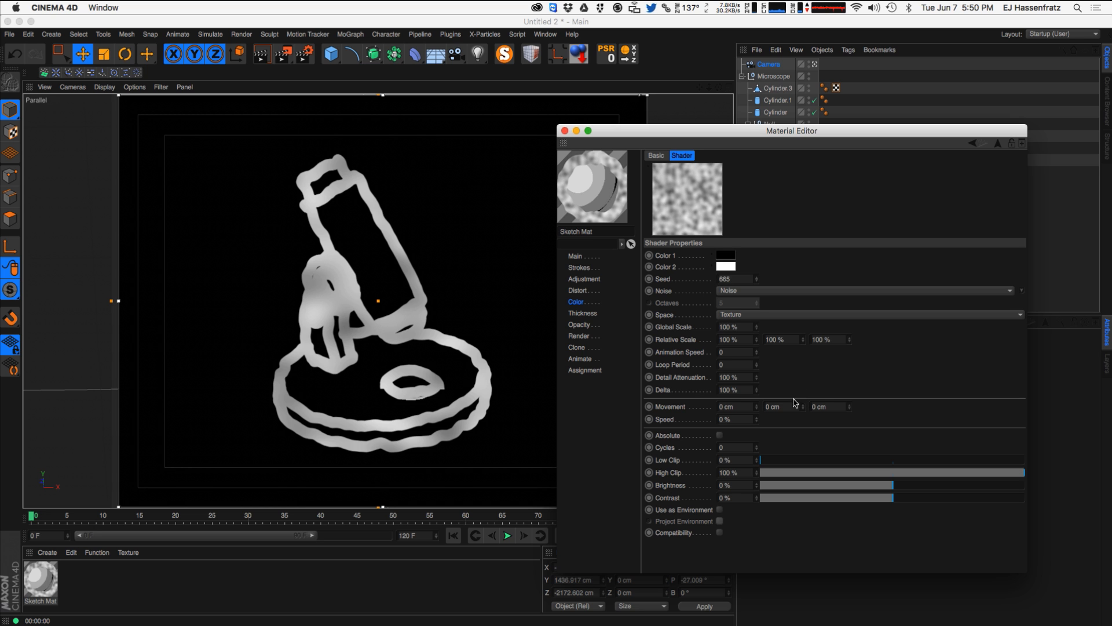
{"action": "left_click", "coordinate": [778, 291]}
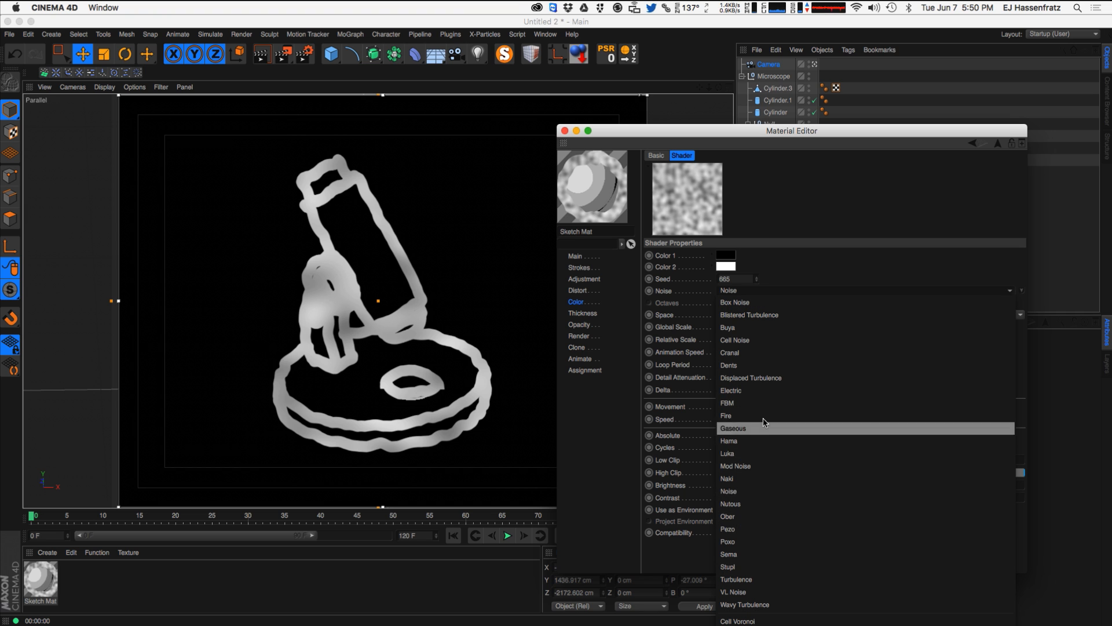
{"action": "left_click", "coordinate": [811, 478]}
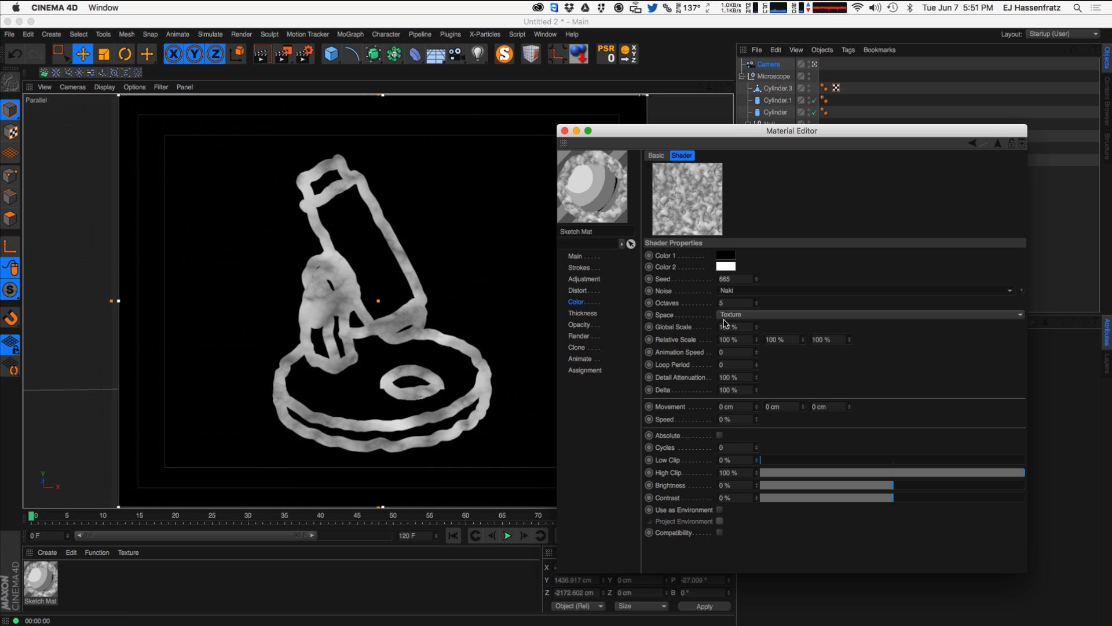
{"action": "left_click_drag", "start_coordinate": [756, 305], "coordinate": [756, 289]}
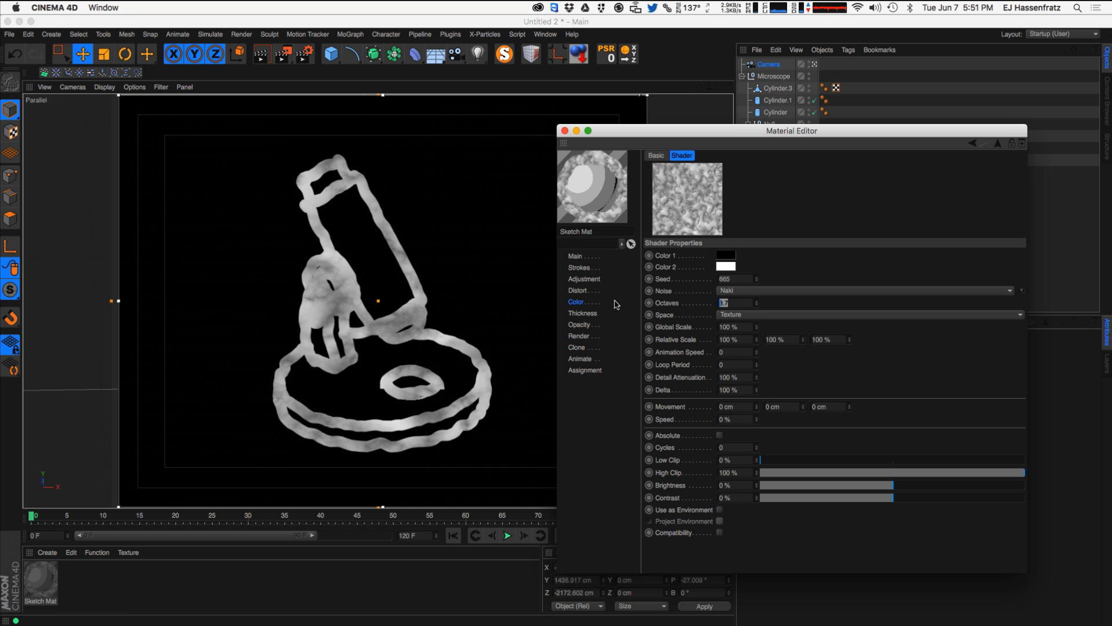
{"action": "left_click", "coordinate": [492, 356]}
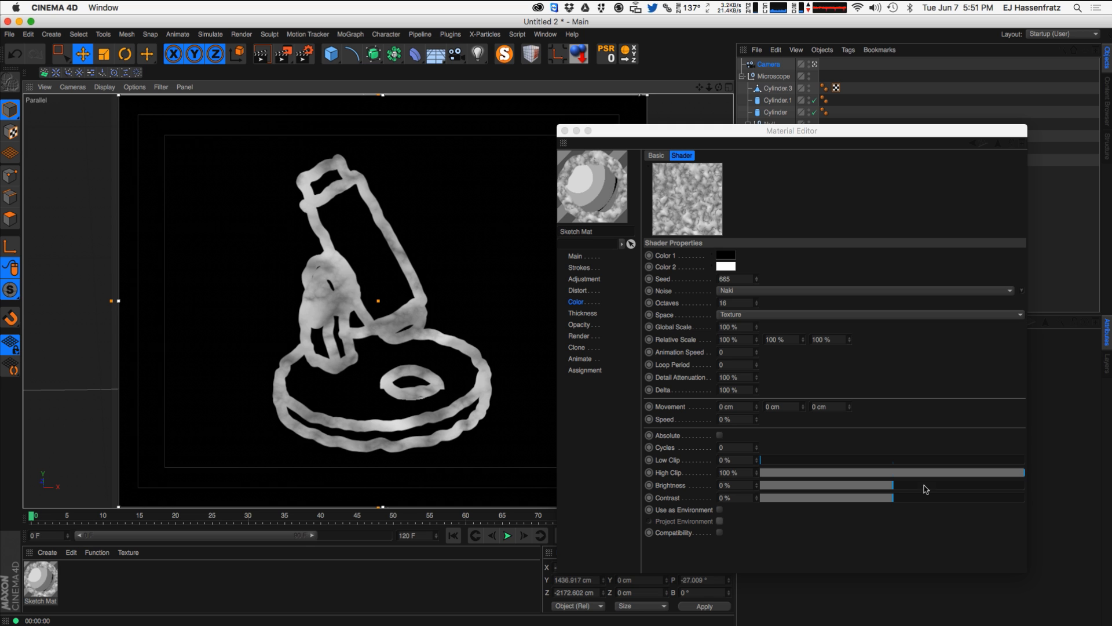
- Set the Naki noise's global scale to 10% and its contrast to 35%
{"action": "left_click_drag", "start_coordinate": [738, 326], "coordinate": [408, 347]}
{"action": "type", "text": "10"}
{"action": "key", "text": "Return"}
{"action": "left_click", "coordinate": [408, 347]}
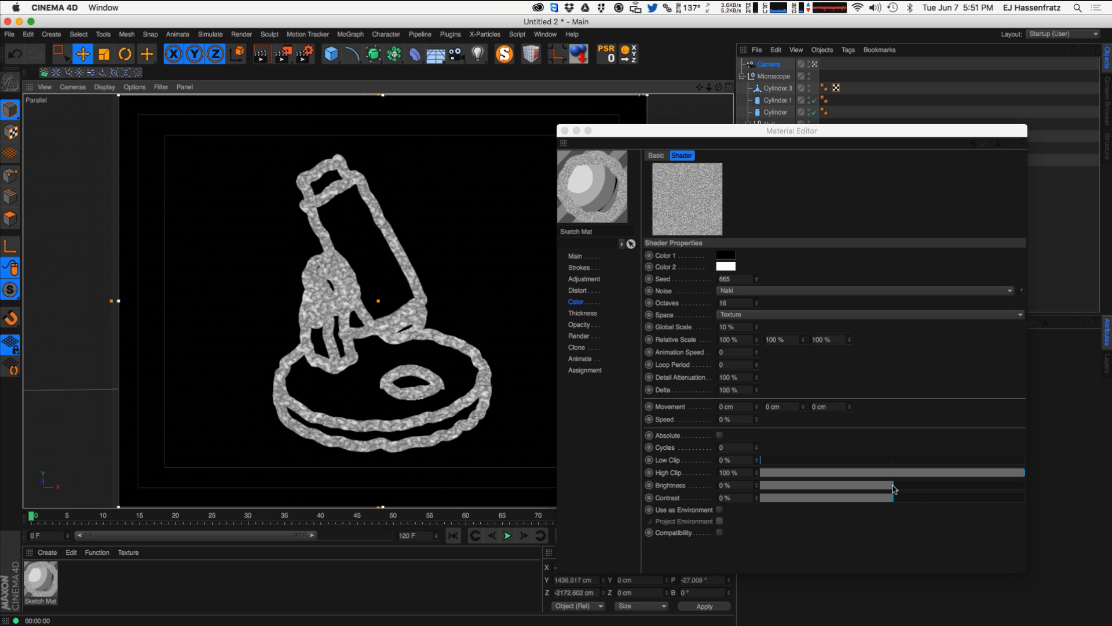
{"action": "left_click", "coordinate": [950, 497]}
{"action": "type", "text": "35"}
{"action": "key", "text": "Return"}
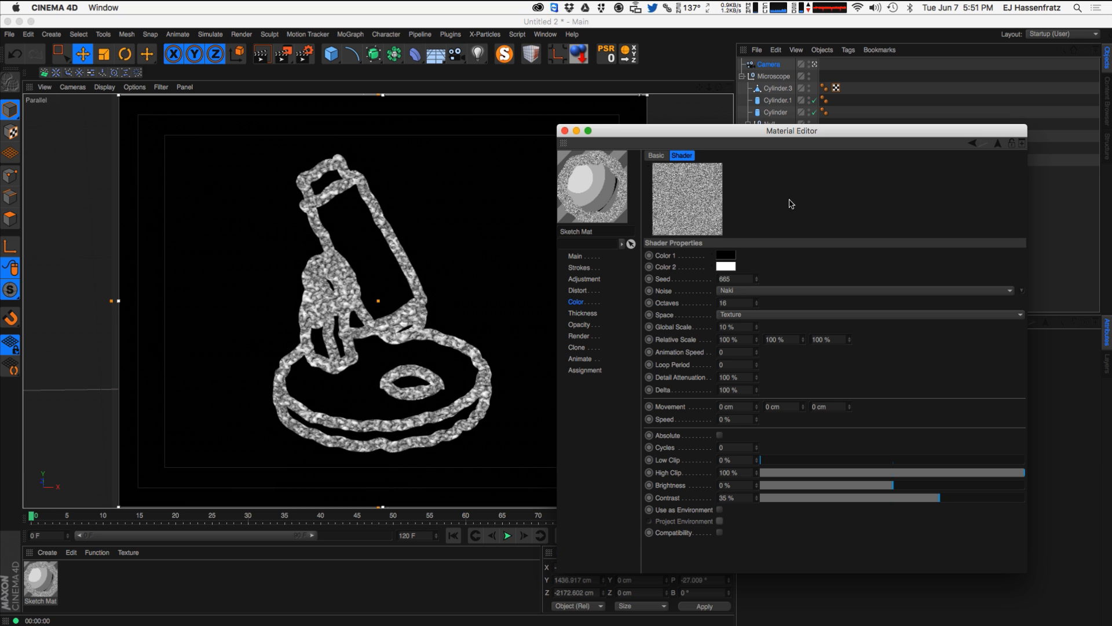
- Reduce the strength of the color's screen texture to 80%
{"action": "left_click", "coordinate": [606, 304]}
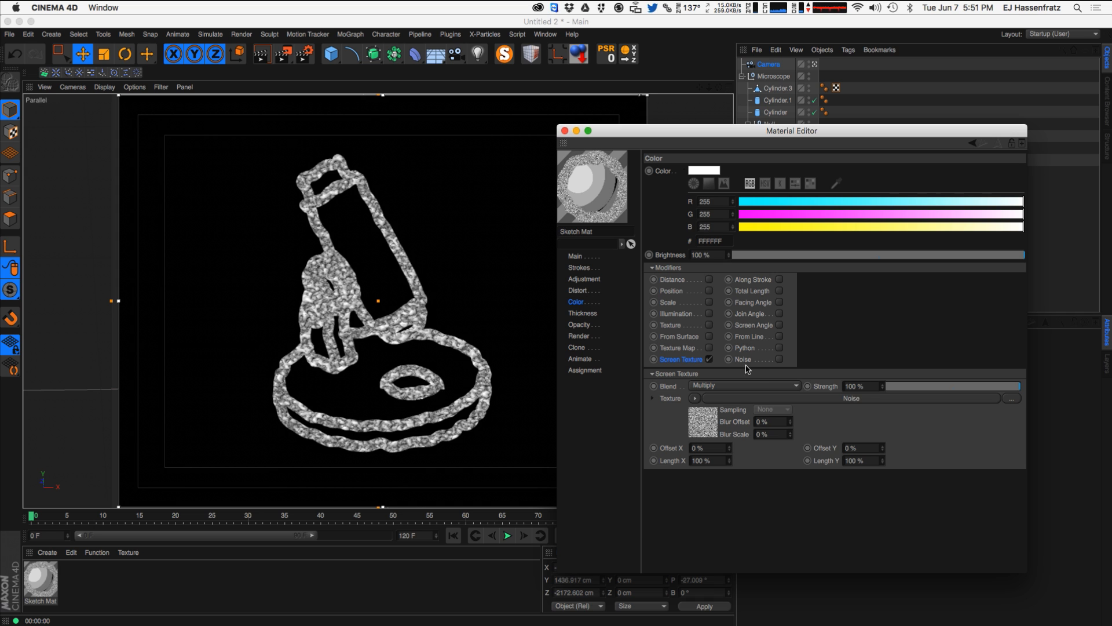
{"action": "left_click_drag", "start_coordinate": [1005, 389], "coordinate": [998, 388]}
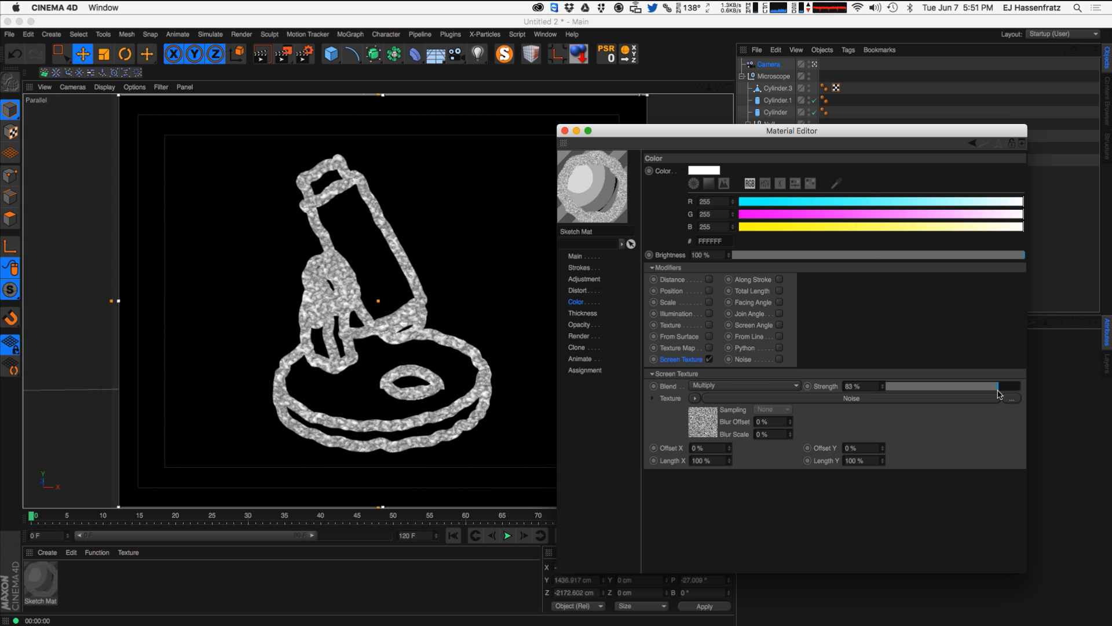
{"action": "left_click", "coordinate": [883, 388]}
{"action": "left_click", "coordinate": [883, 388]}
{"action": "left_click", "coordinate": [884, 389]}
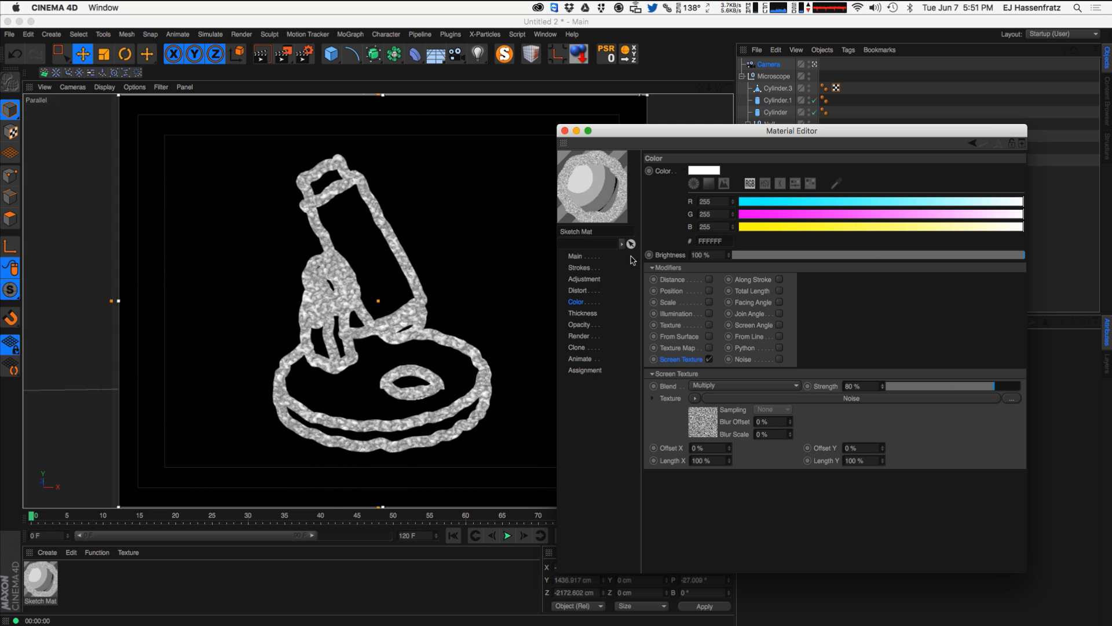
- Enable the Screen Texture modifier for the stroke thickness and load a Layer shader as its texture
{"action": "left_click", "coordinate": [586, 313]}
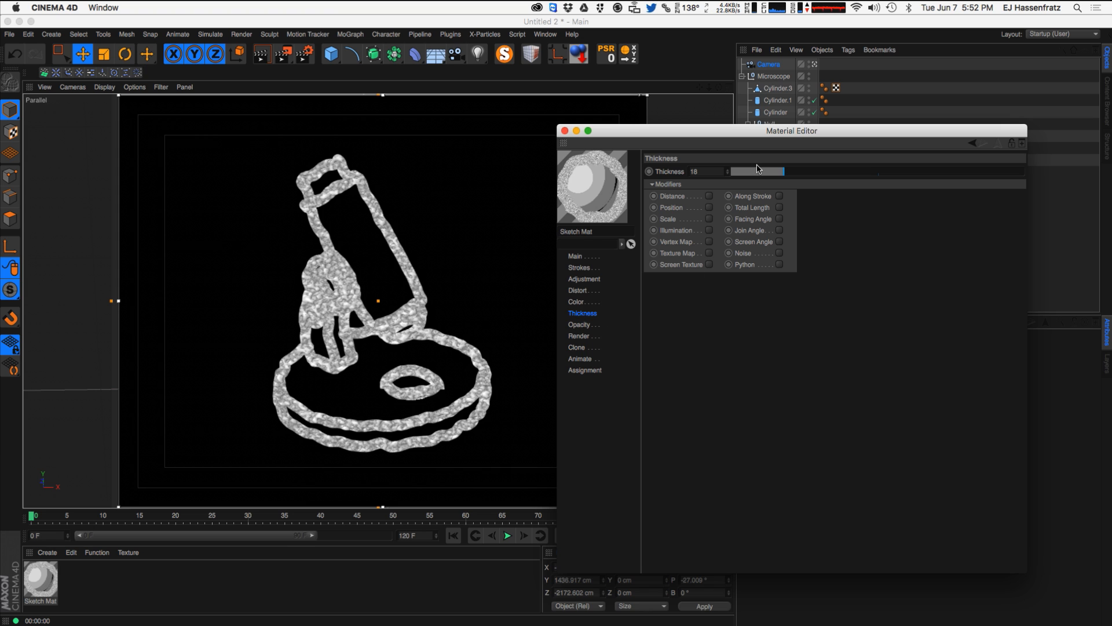
{"action": "left_click", "coordinate": [709, 264]}
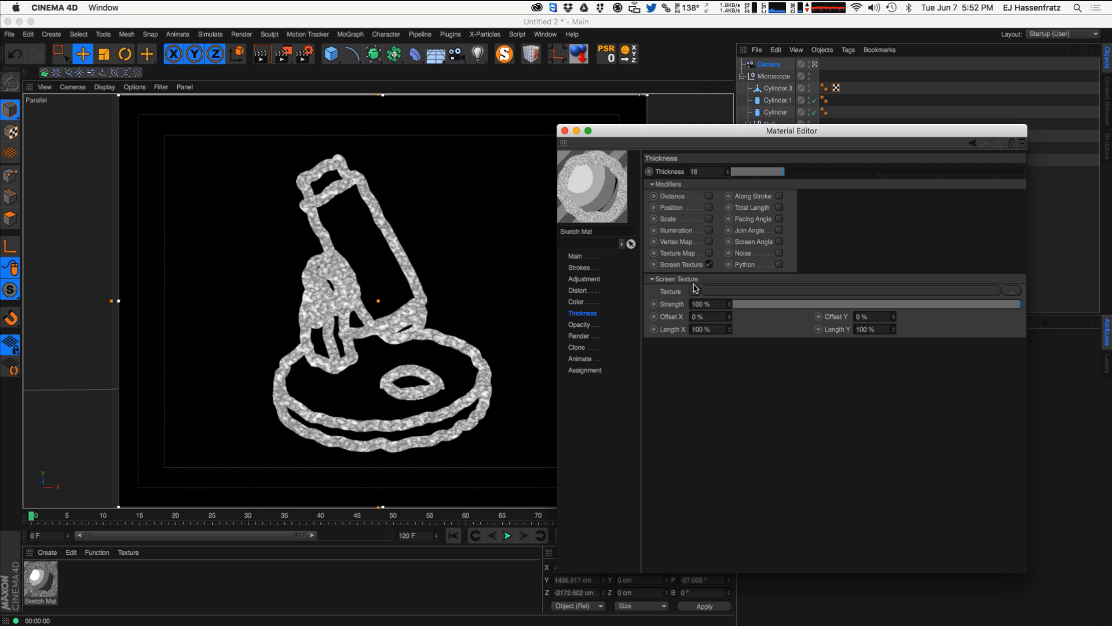
{"action": "left_click", "coordinate": [694, 291]}
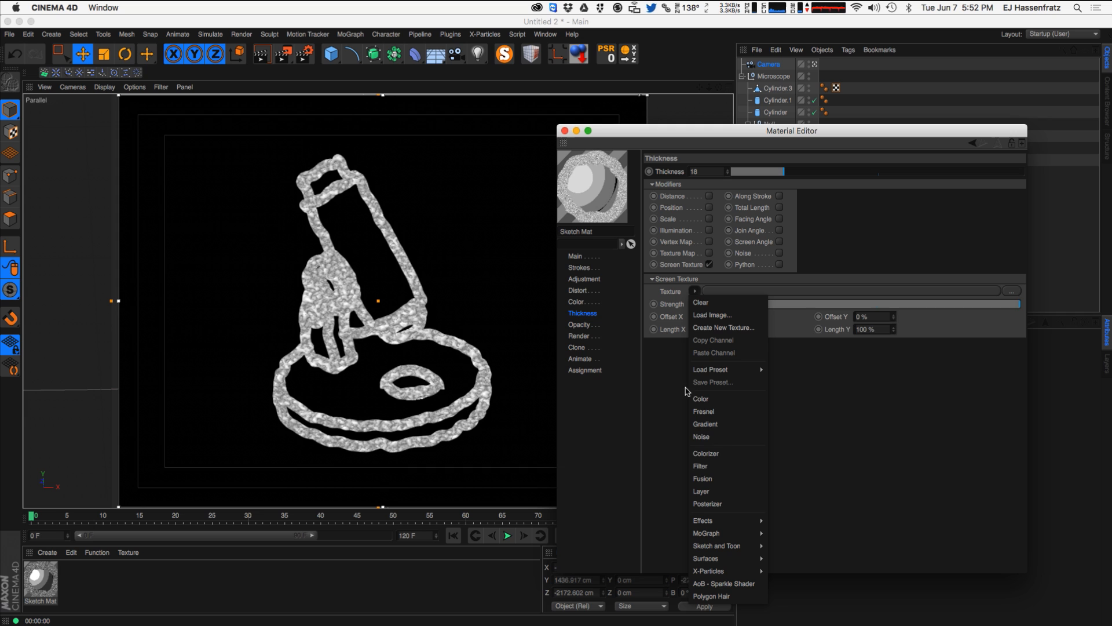
{"action": "left_click", "coordinate": [719, 492]}
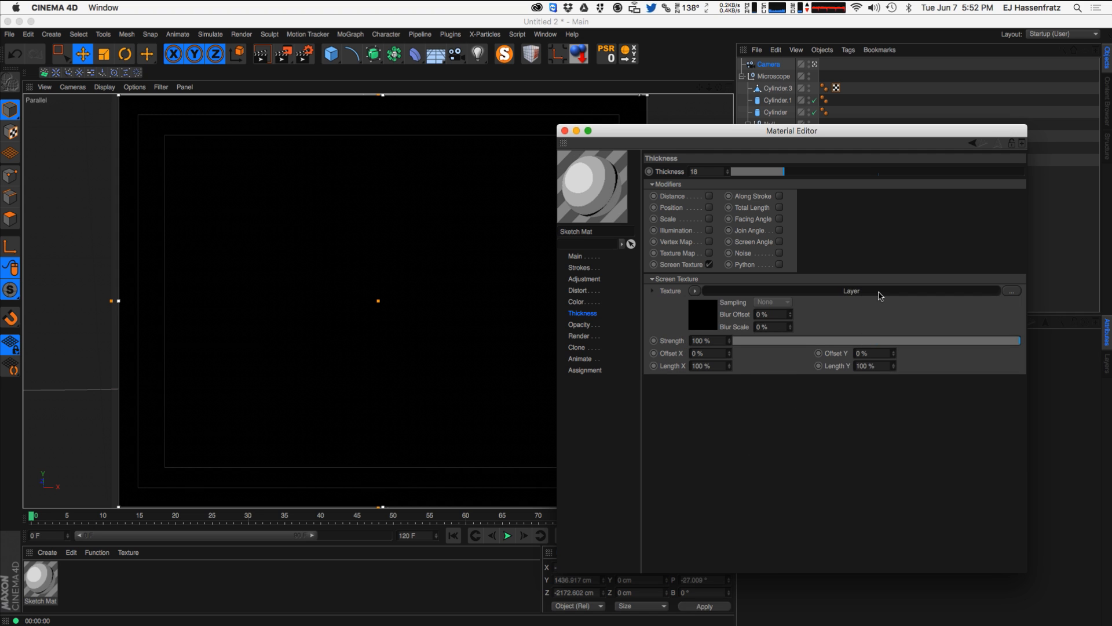
- Add two Noise shaders to the thickness texture's Layer shader
{"action": "left_click", "coordinate": [879, 293]}
{"action": "left_click", "coordinate": [707, 268]}
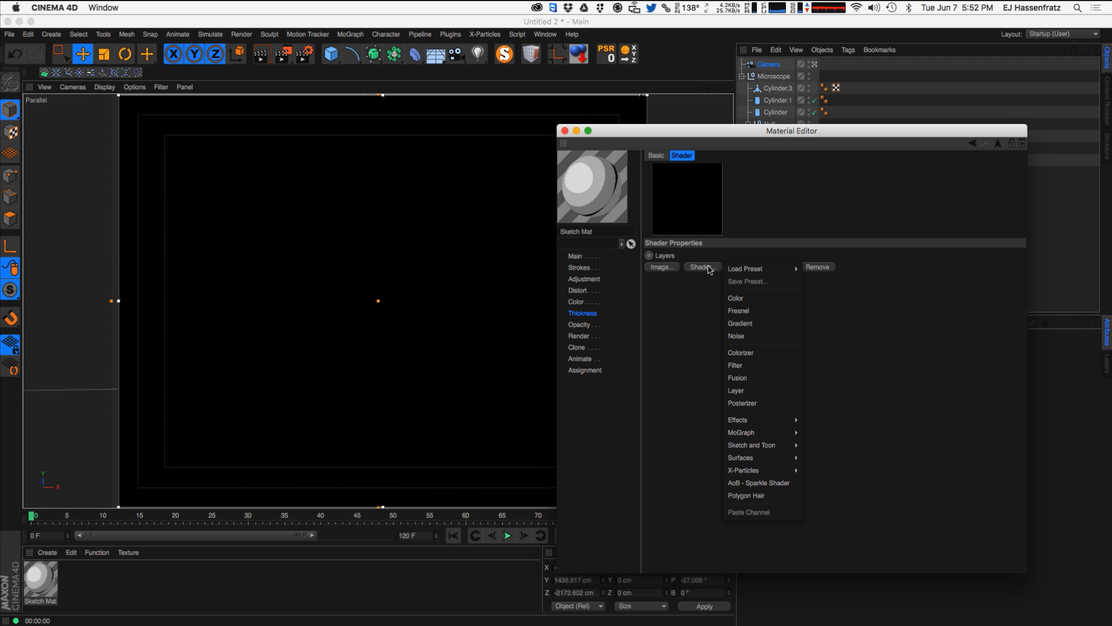
{"action": "left_click", "coordinate": [753, 335]}
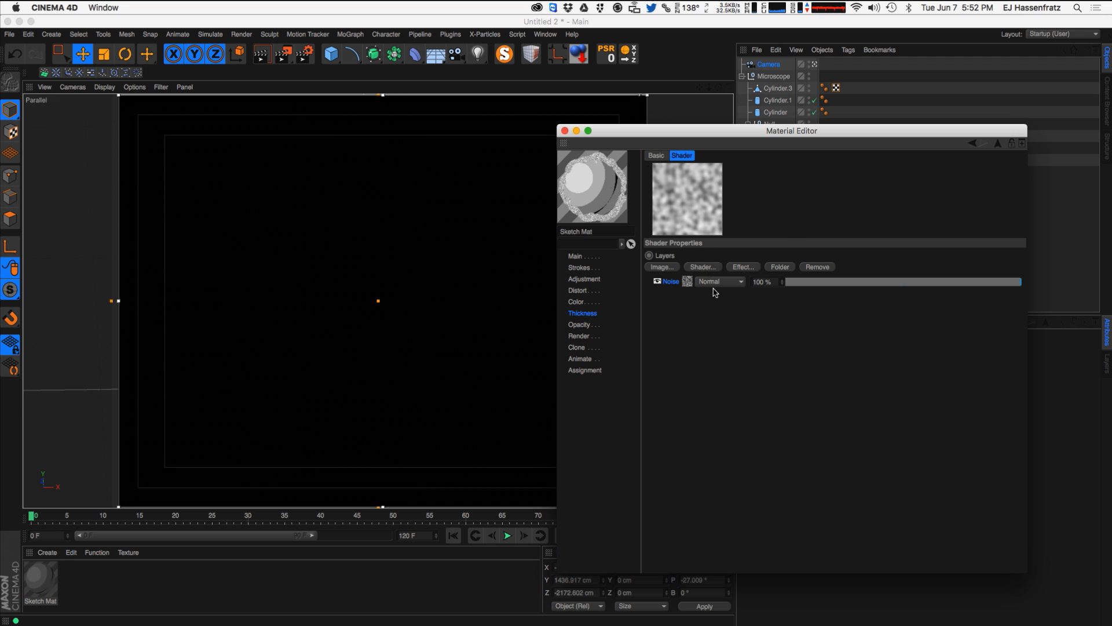
{"action": "left_click", "coordinate": [705, 268]}
{"action": "left_click", "coordinate": [707, 266]}
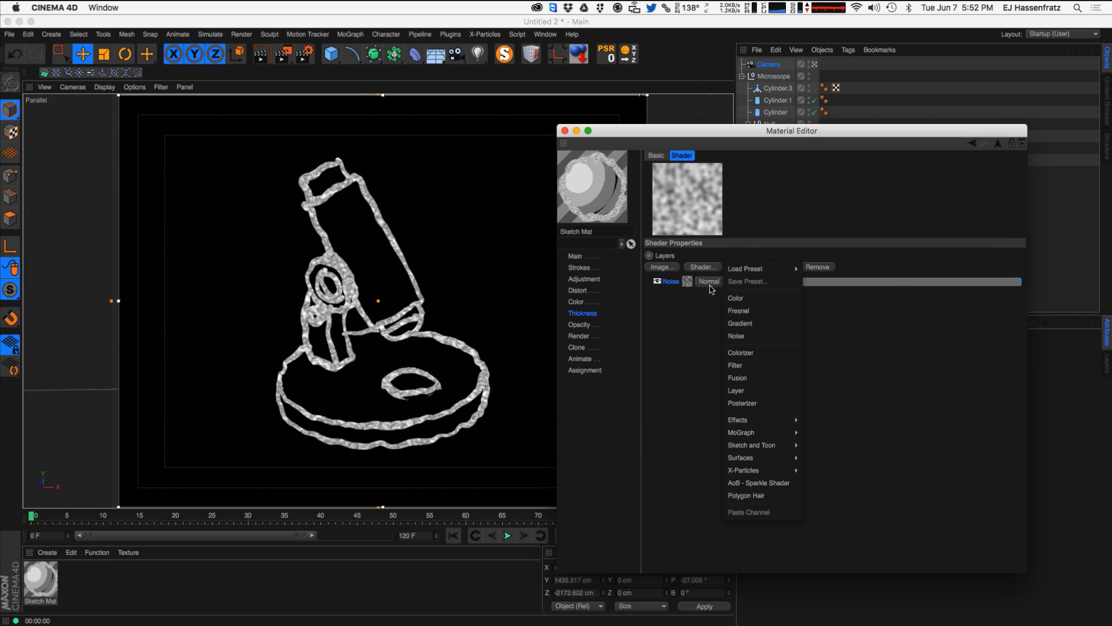
{"action": "left_click", "coordinate": [739, 336]}
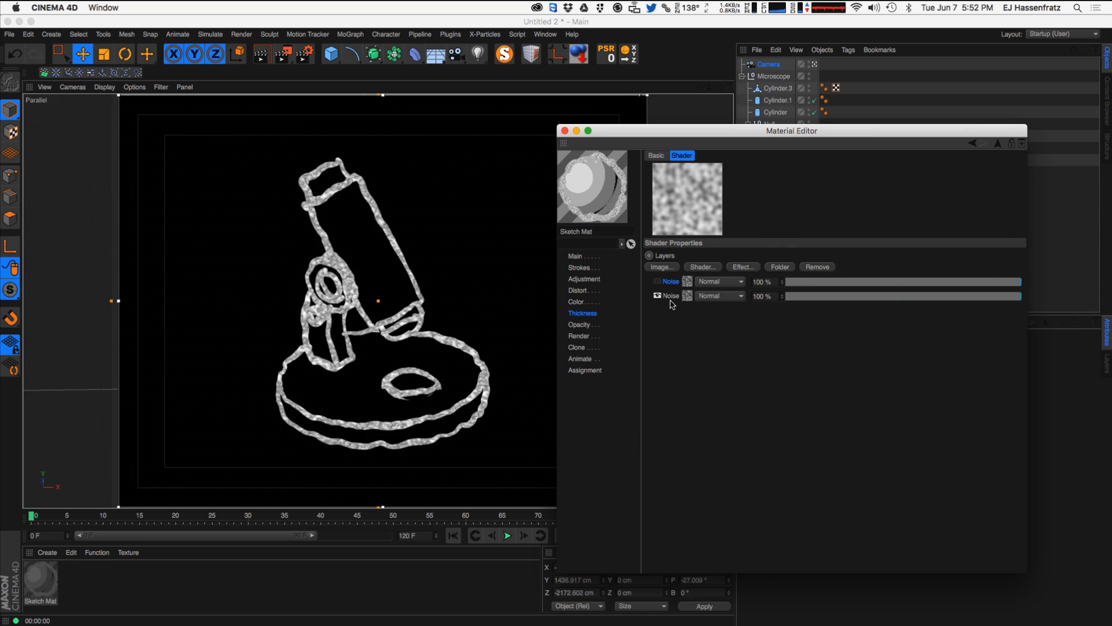
- Set the lower noise layer to FBM with 10.2 octaves and a global scale of 70%
{"action": "left_click", "coordinate": [688, 298]}
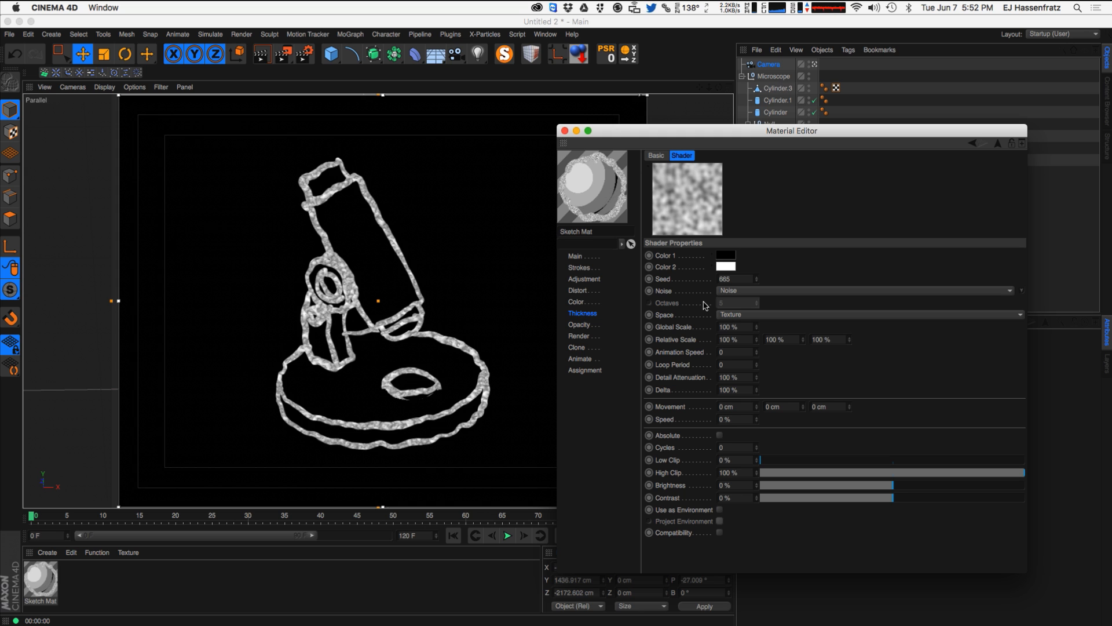
{"action": "left_click", "coordinate": [760, 292]}
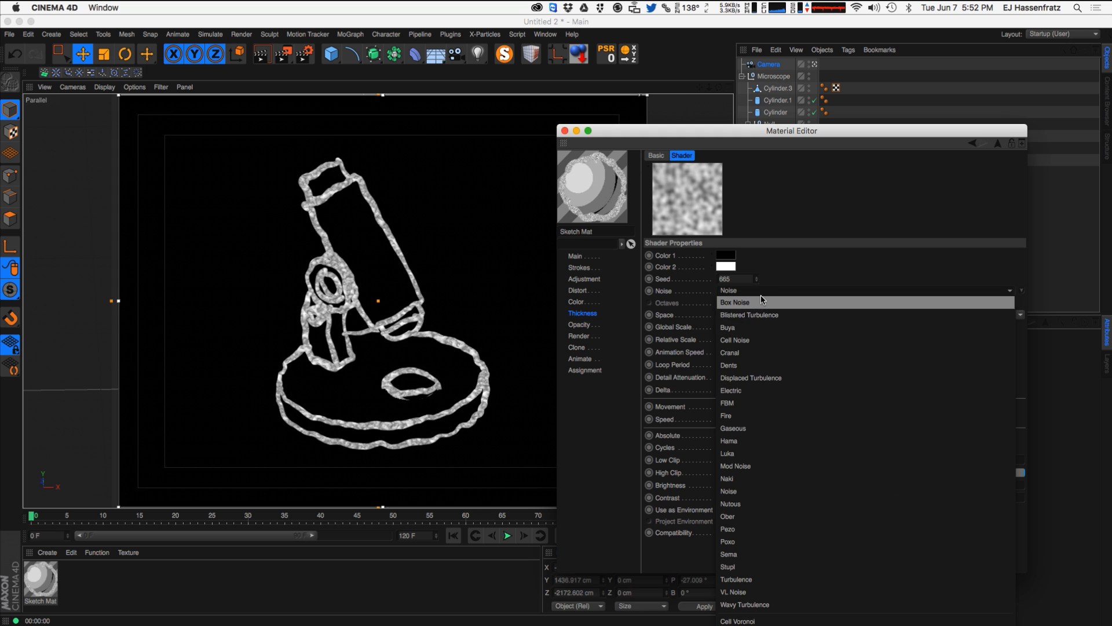
{"action": "left_click", "coordinate": [740, 403]}
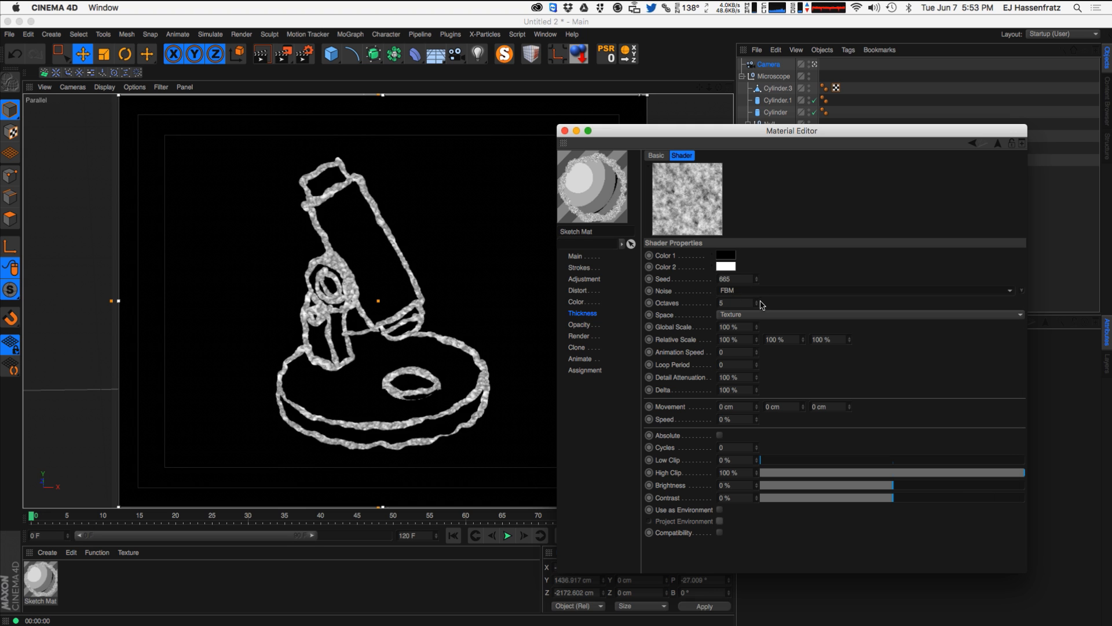
{"action": "left_click_drag", "start_coordinate": [761, 300], "coordinate": [765, 276]}
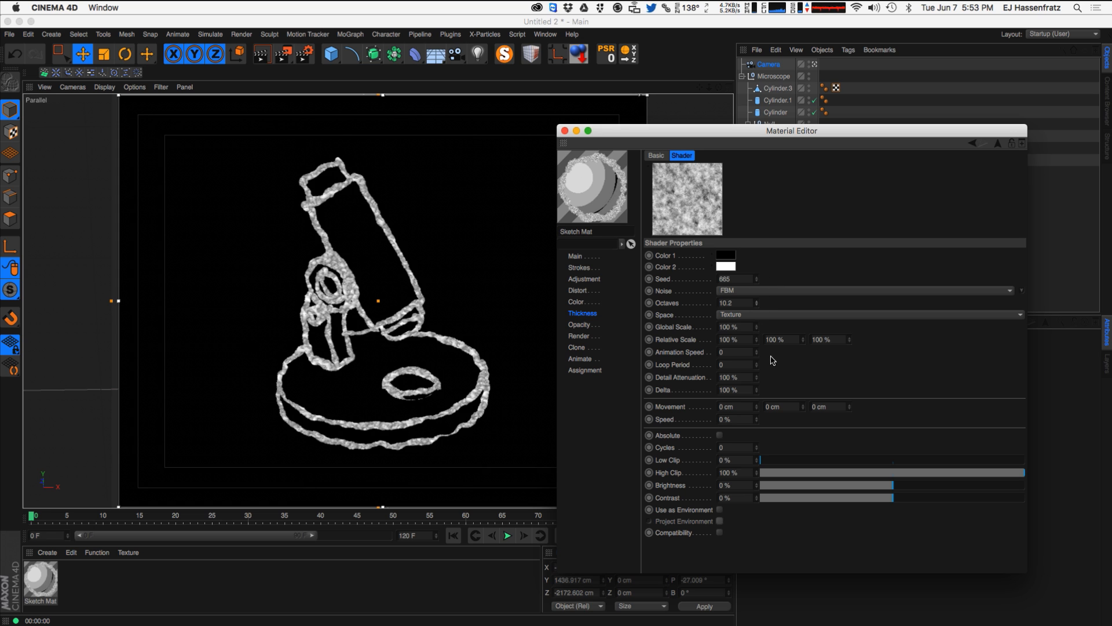
{"action": "left_click", "coordinate": [746, 326]}
{"action": "type", "text": "70"}
{"action": "key", "text": "Return"}
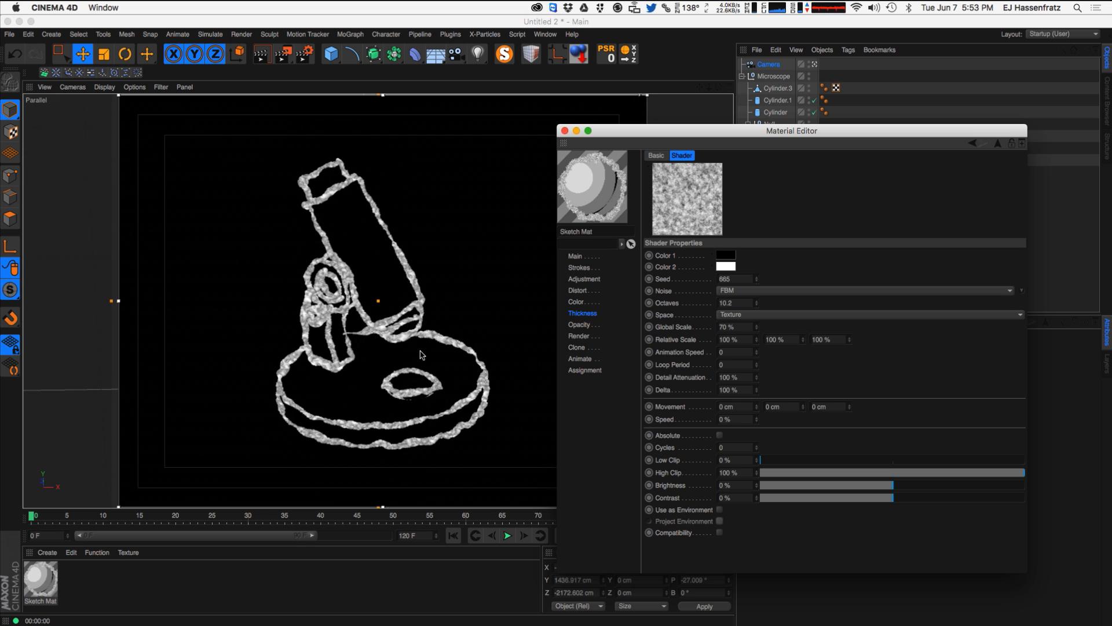
- Set the contrast of the lower FBM noise layer in the thickness texture to 40%
{"action": "left_click", "coordinate": [423, 355]}
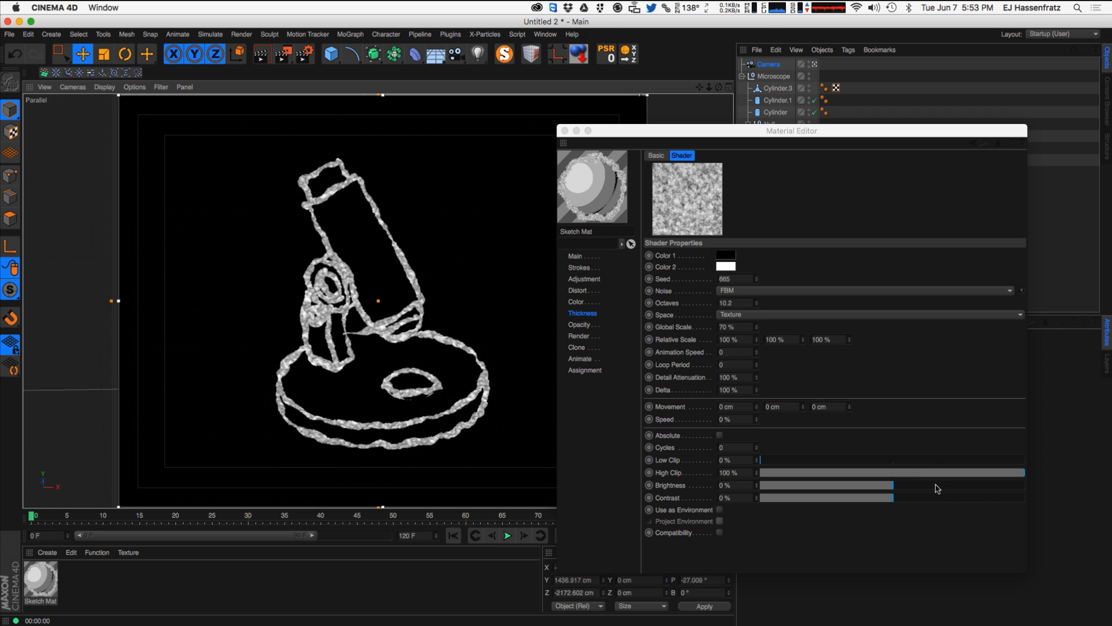
{"action": "mouse_move", "coordinate": [982, 499]}
{"action": "left_mouse_down"}
{"action": "mouse_move", "coordinate": [927, 500]}
{"action": "mouse_move", "coordinate": [960, 499]}
{"action": "left_mouse_up"}
{"action": "left_click", "coordinate": [948, 499]}
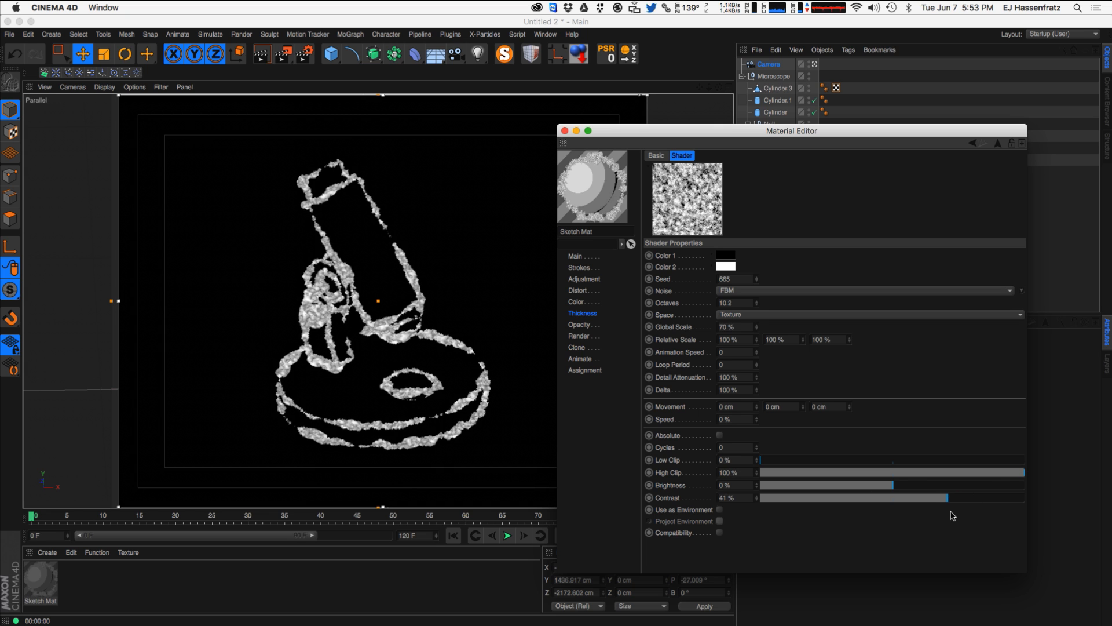
{"action": "left_click", "coordinate": [756, 500]}
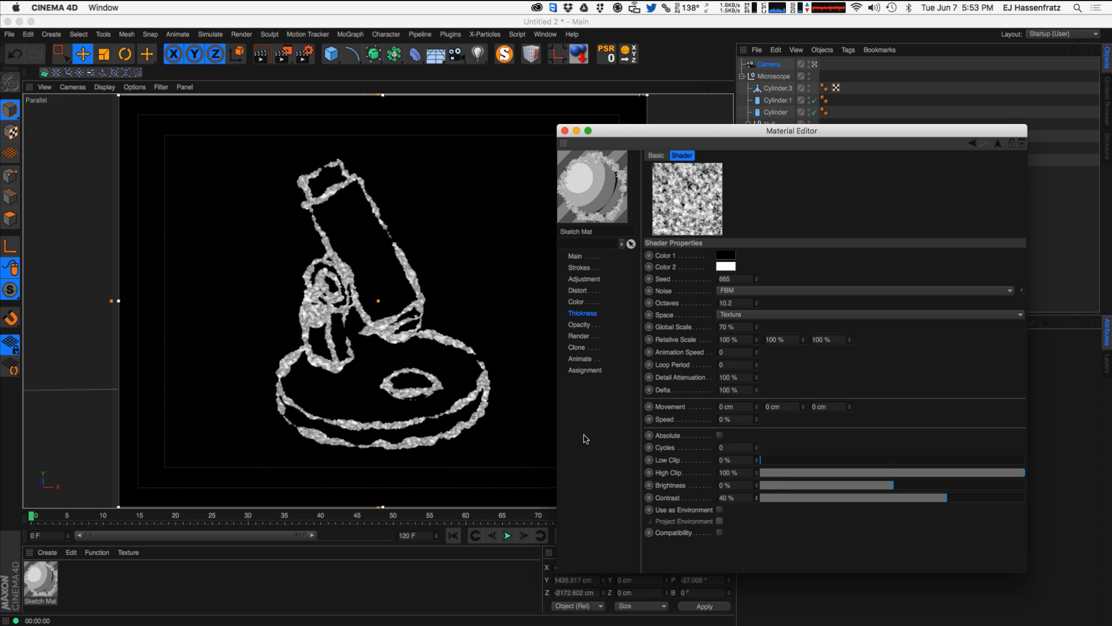
{"action": "left_click", "coordinate": [497, 414]}
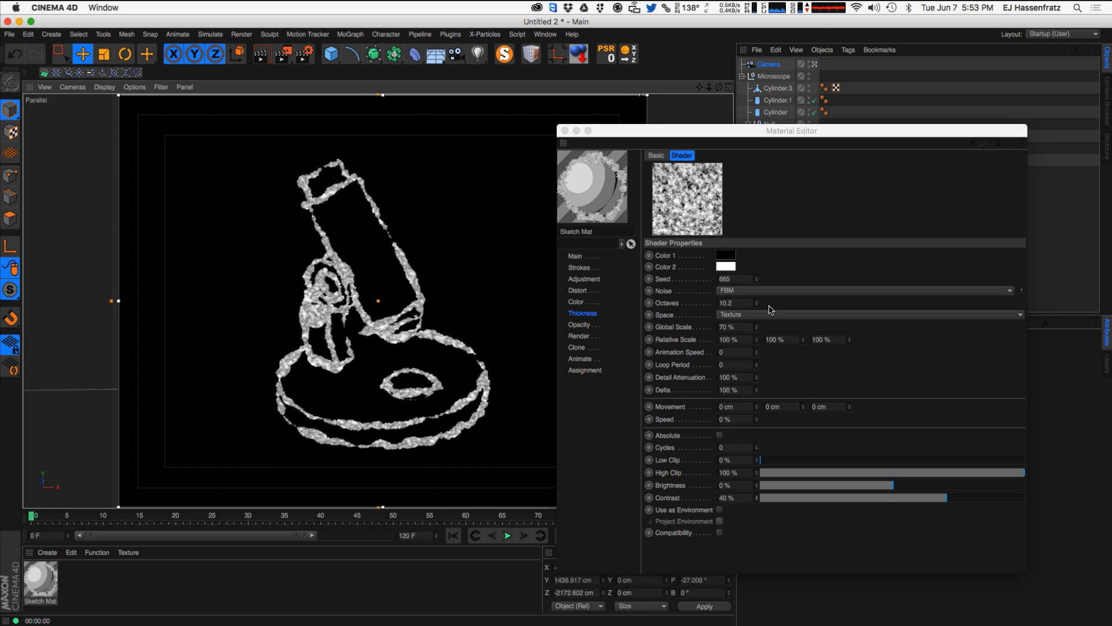
- Make the upper noise layer of the thickness texture visible and set its blending mode to Overlay
{"action": "left_click", "coordinate": [593, 313]}
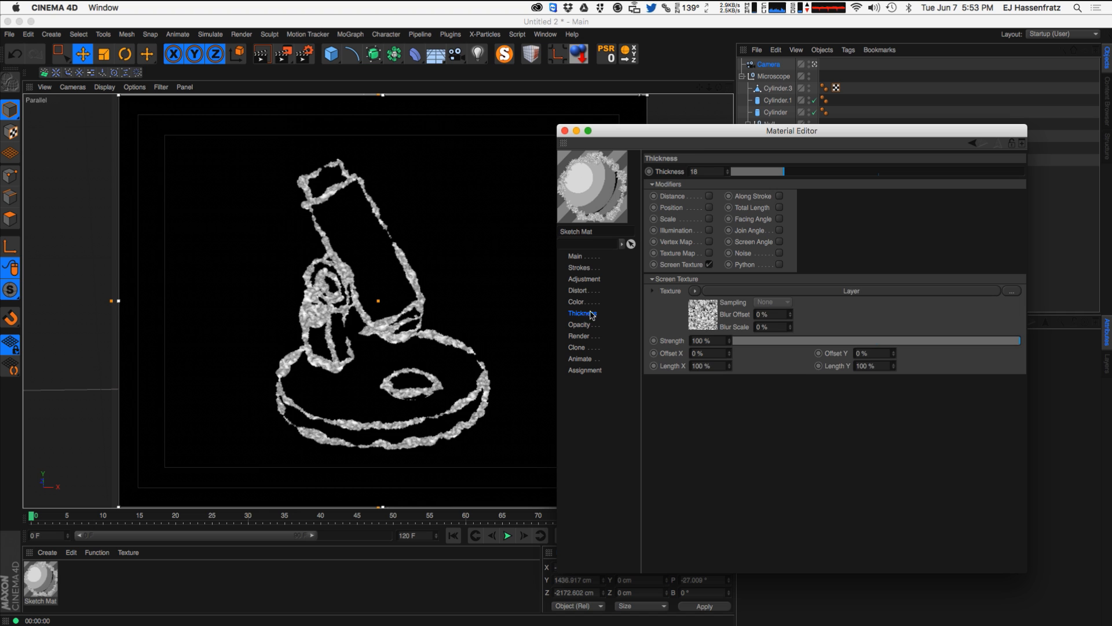
{"action": "left_click", "coordinate": [745, 294]}
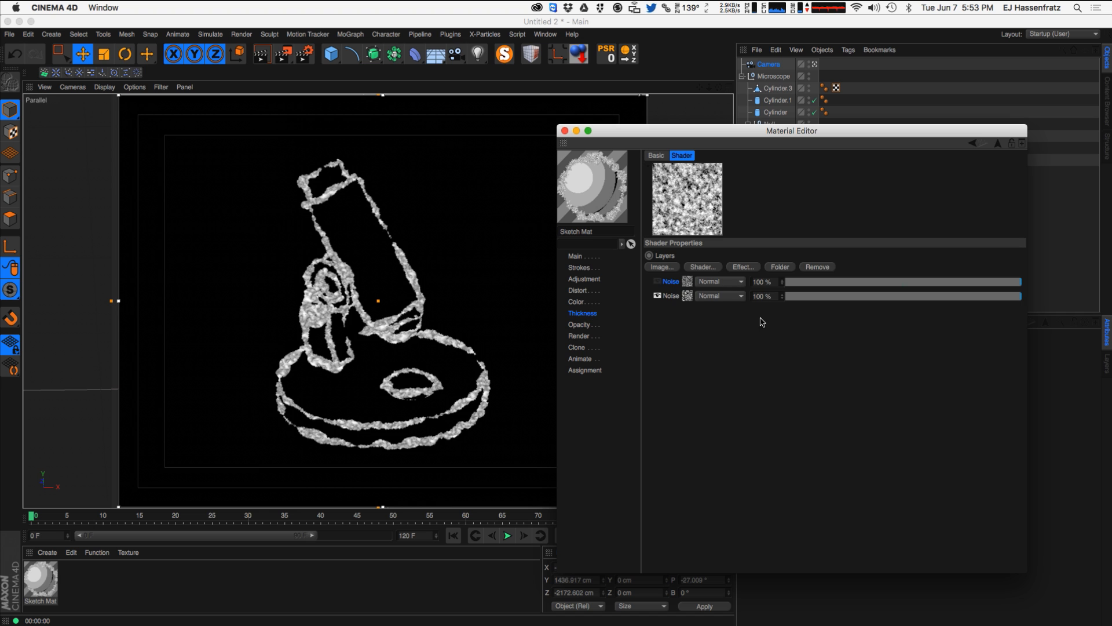
{"action": "left_click", "coordinate": [657, 281]}
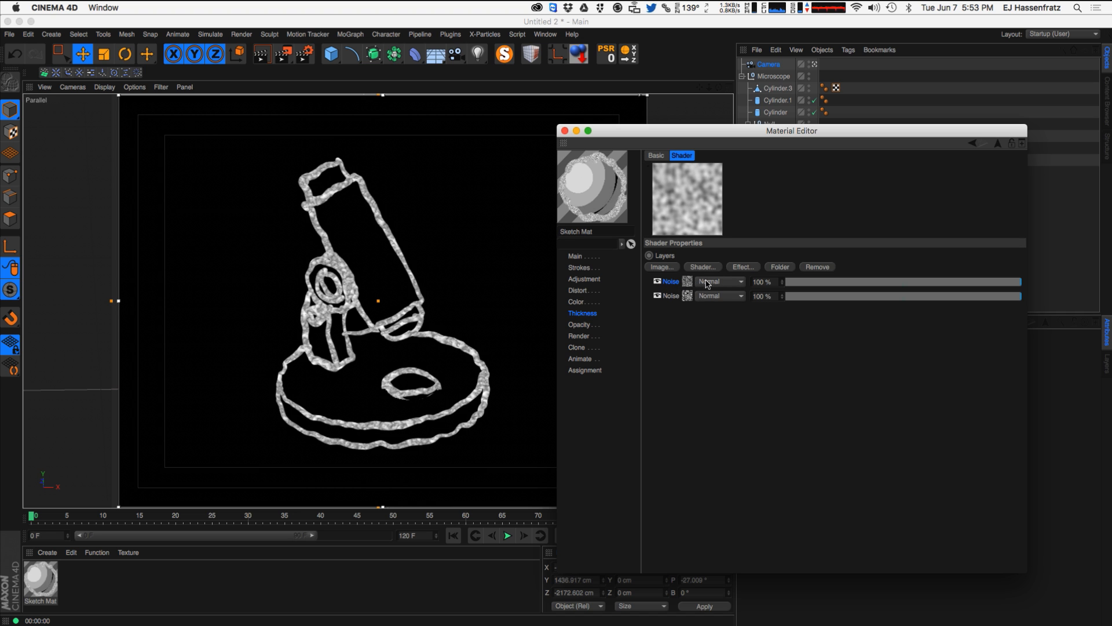
{"action": "left_click", "coordinate": [708, 283]}
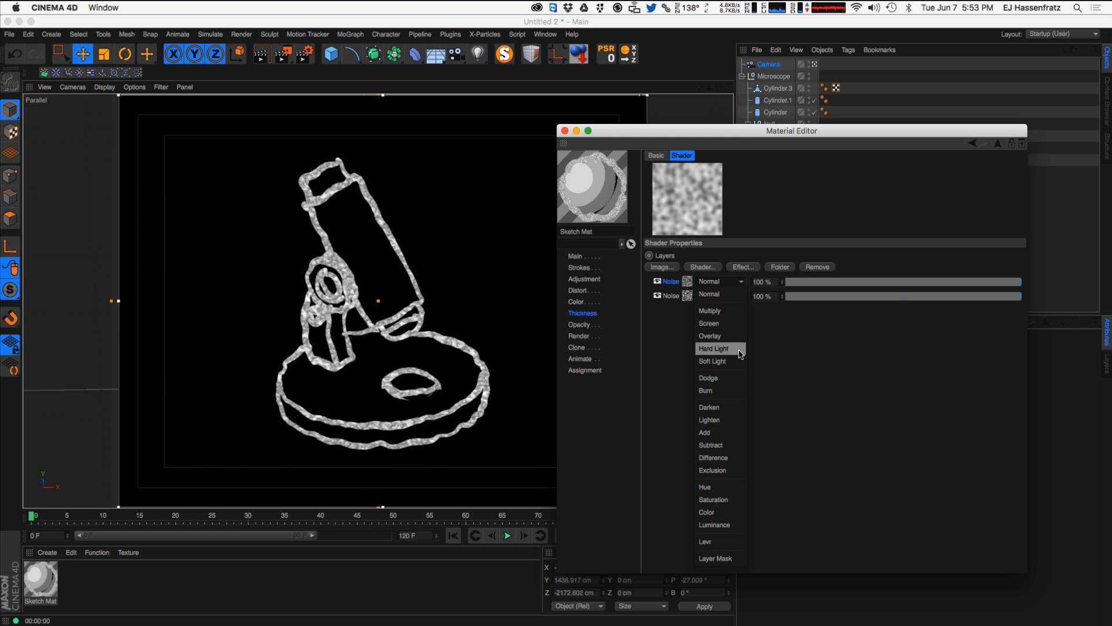
{"action": "left_click", "coordinate": [712, 336]}
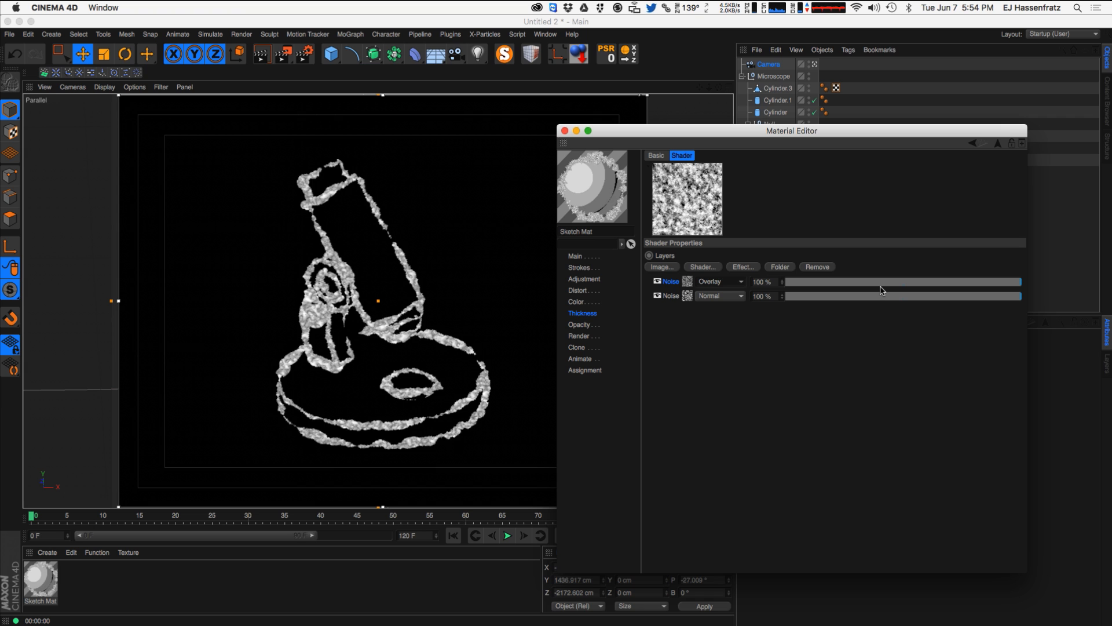
{"action": "left_click", "coordinate": [657, 281]}
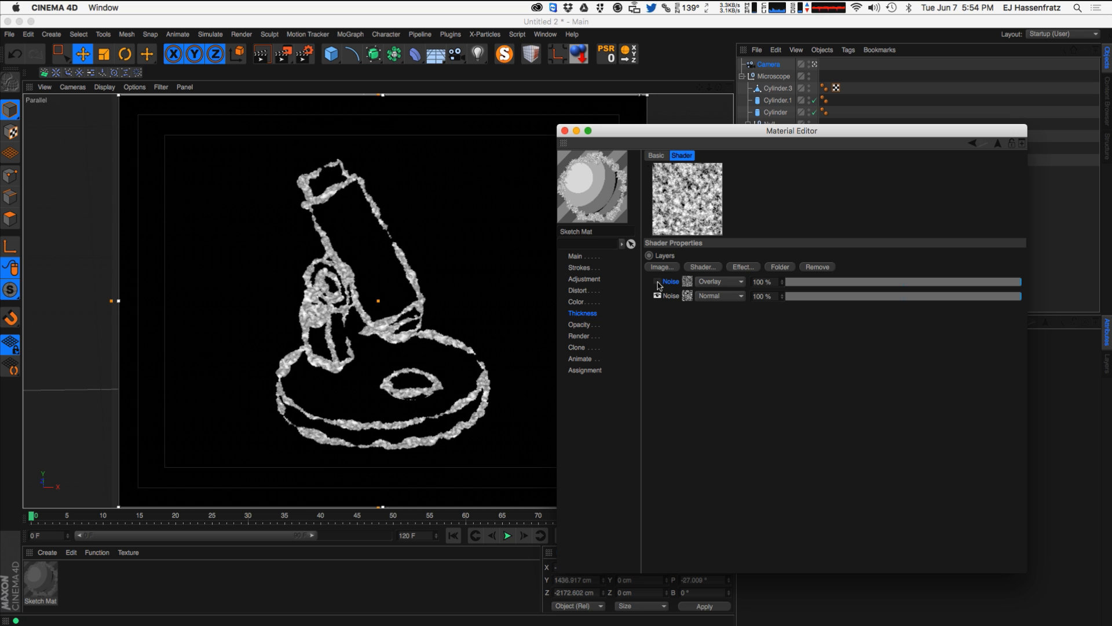
{"action": "left_click", "coordinate": [658, 281]}
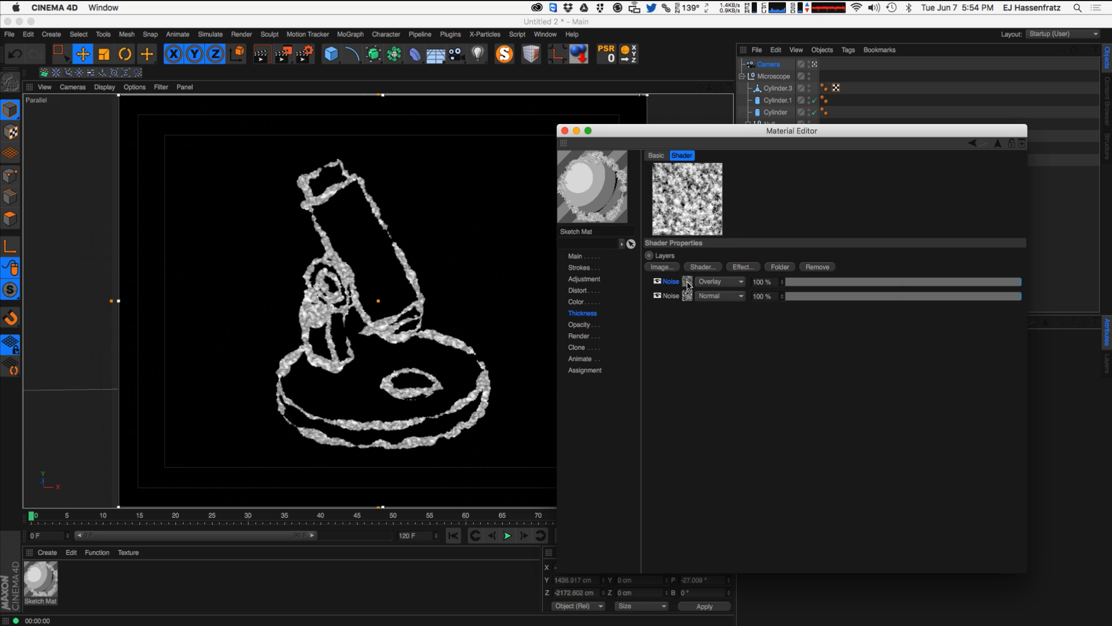
- Change the upper noise layer's noise type to FBM and return to the thickness texture's layer list
{"action": "left_click", "coordinate": [687, 282]}
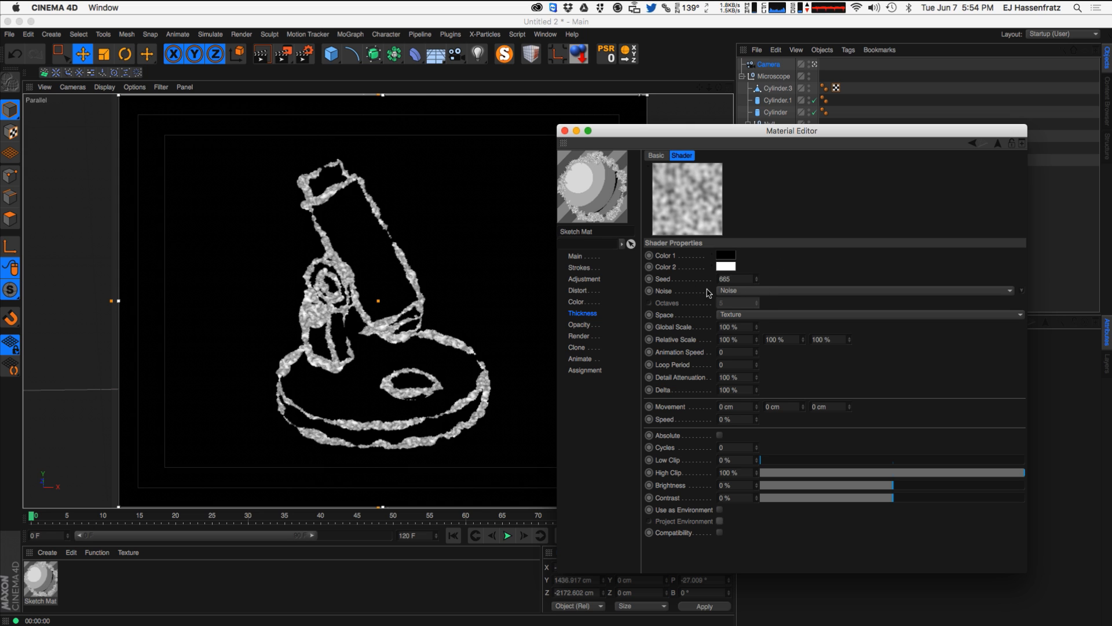
{"action": "left_click", "coordinate": [744, 291]}
{"action": "left_click", "coordinate": [777, 400]}
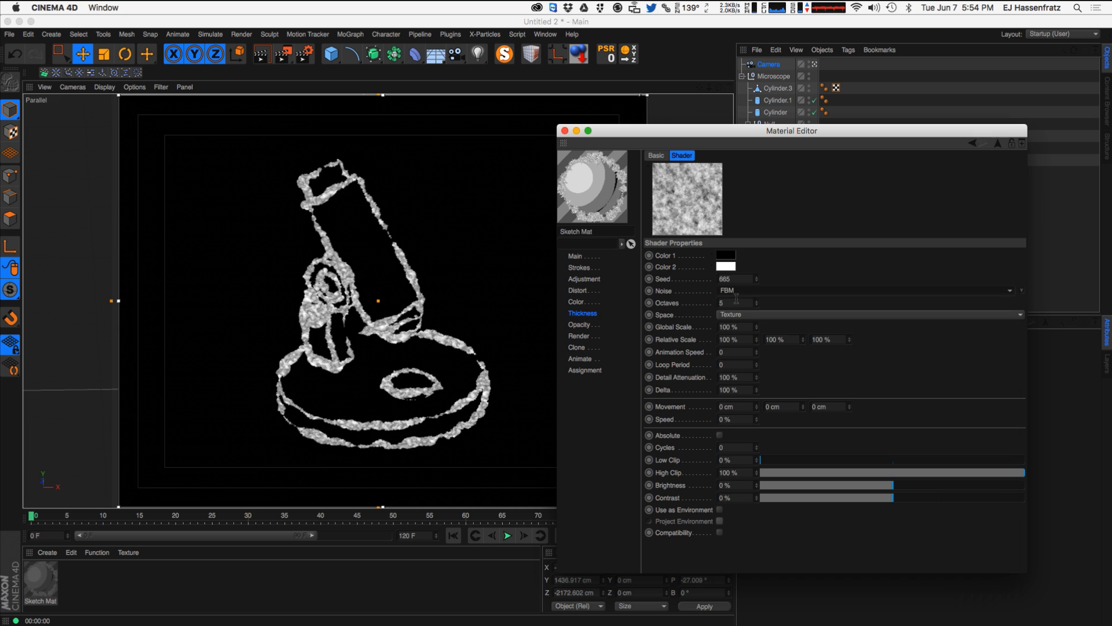
{"action": "left_click", "coordinate": [597, 314]}
{"action": "left_click", "coordinate": [704, 314]}
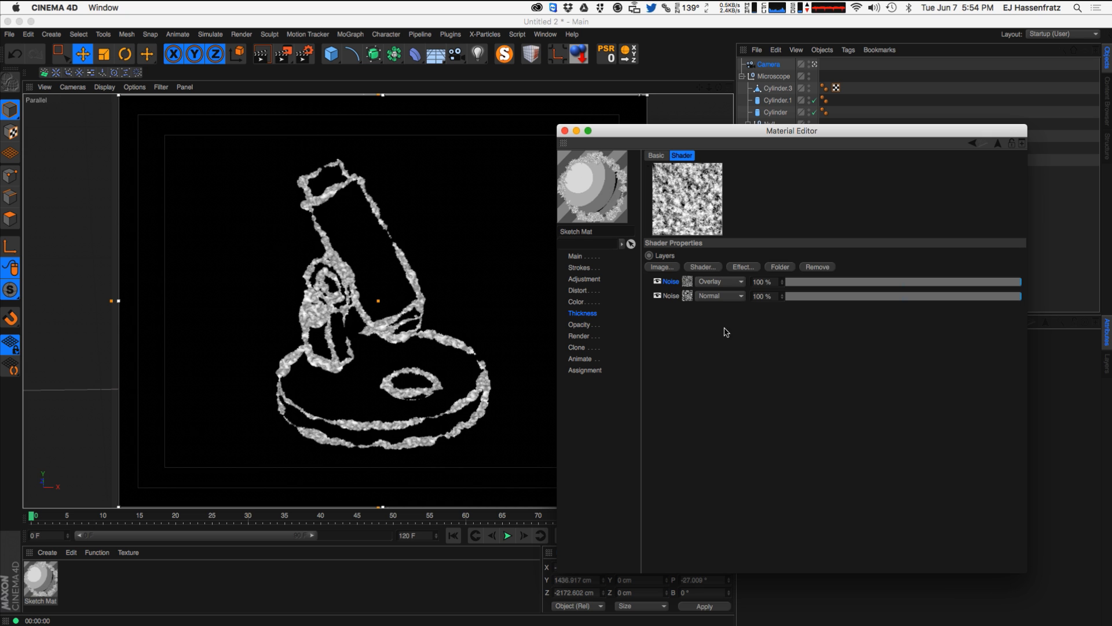
- Change the lower noise layer's noise type to Wavy Turbulence
{"action": "left_click", "coordinate": [687, 299]}
{"action": "left_click", "coordinate": [744, 291]}
{"action": "left_click", "coordinate": [840, 605]}
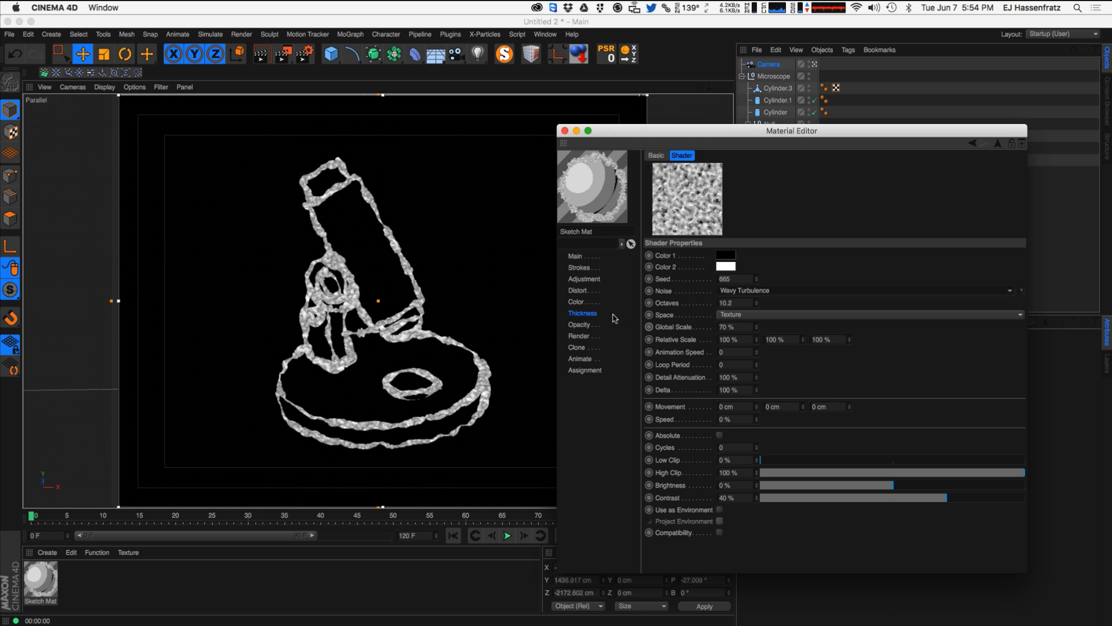
- Set the upper FBM noise layer's global scale to 70% and its contrast to 49%
{"action": "left_click", "coordinate": [586, 312]}
{"action": "left_click", "coordinate": [721, 311]}
{"action": "left_click", "coordinate": [692, 285]}
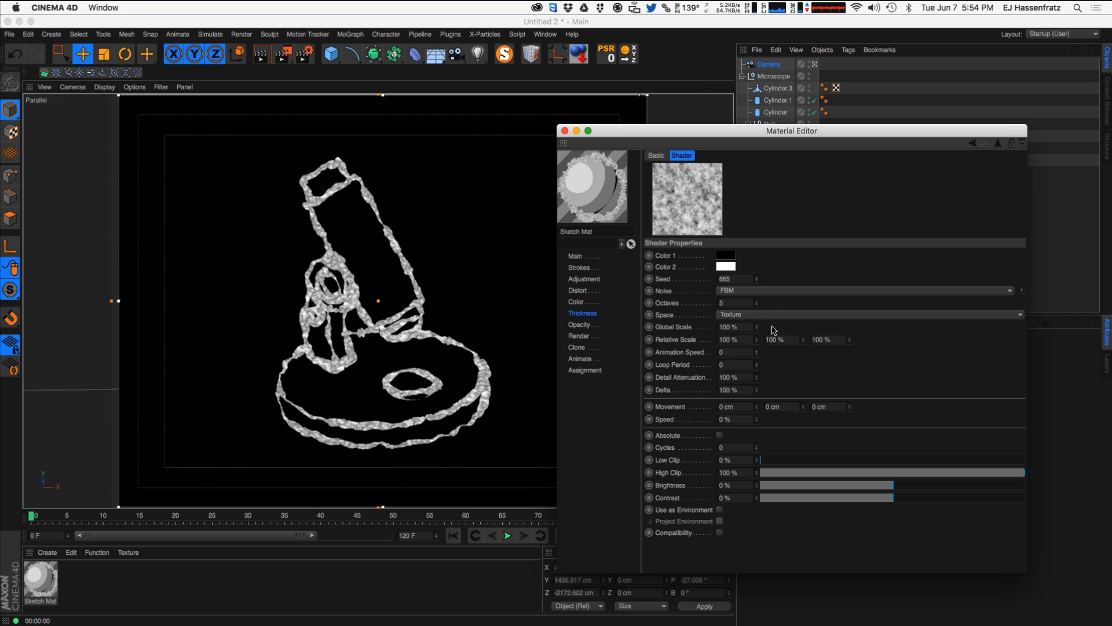
{"action": "double_click", "coordinate": [740, 326]}
{"action": "type", "text": "70"}
{"action": "key", "text": "Return"}
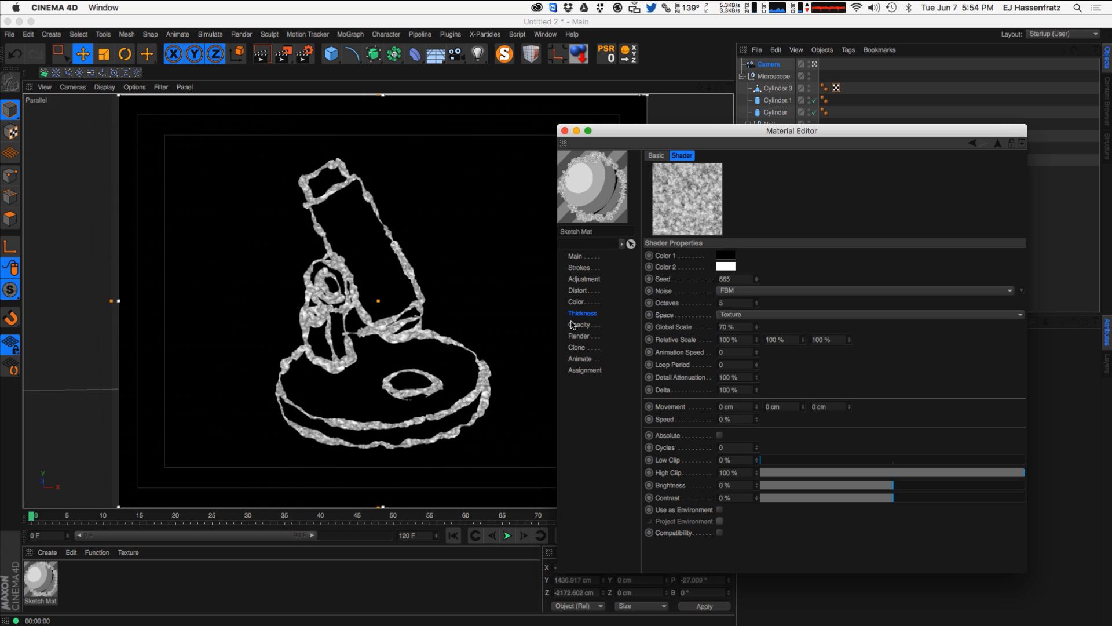
{"action": "left_click_drag", "start_coordinate": [915, 498], "coordinate": [962, 500]}
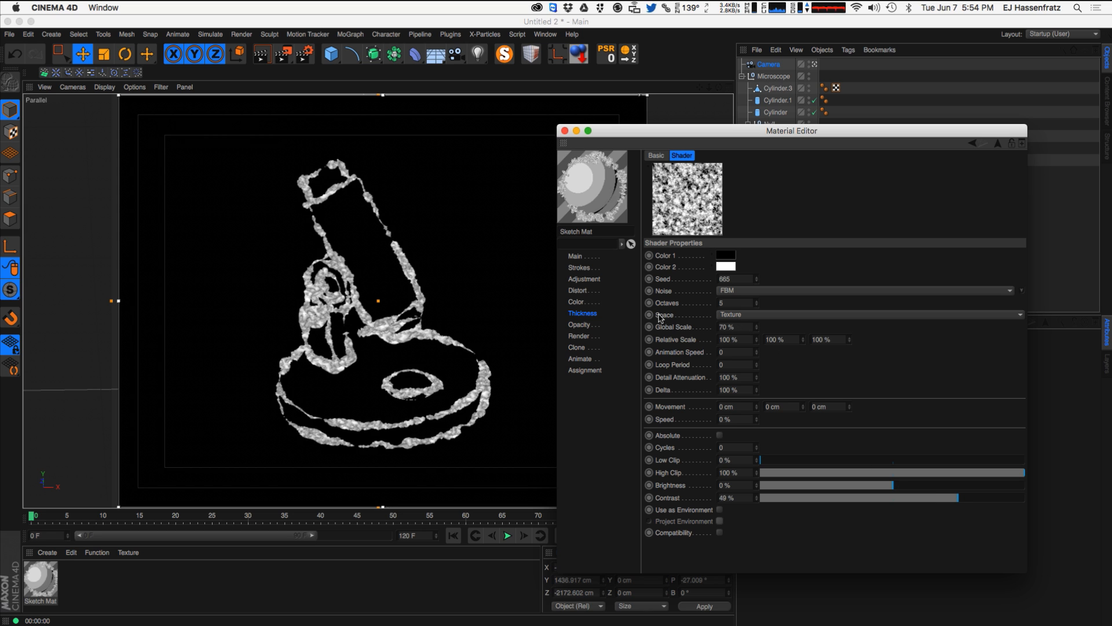
- Set the Wavy Turbulence noise layer's global scale to 30% and lower its contrast to about 22%
{"action": "left_click", "coordinate": [583, 313]}
{"action": "left_click", "coordinate": [707, 321]}
{"action": "left_click", "coordinate": [683, 296]}
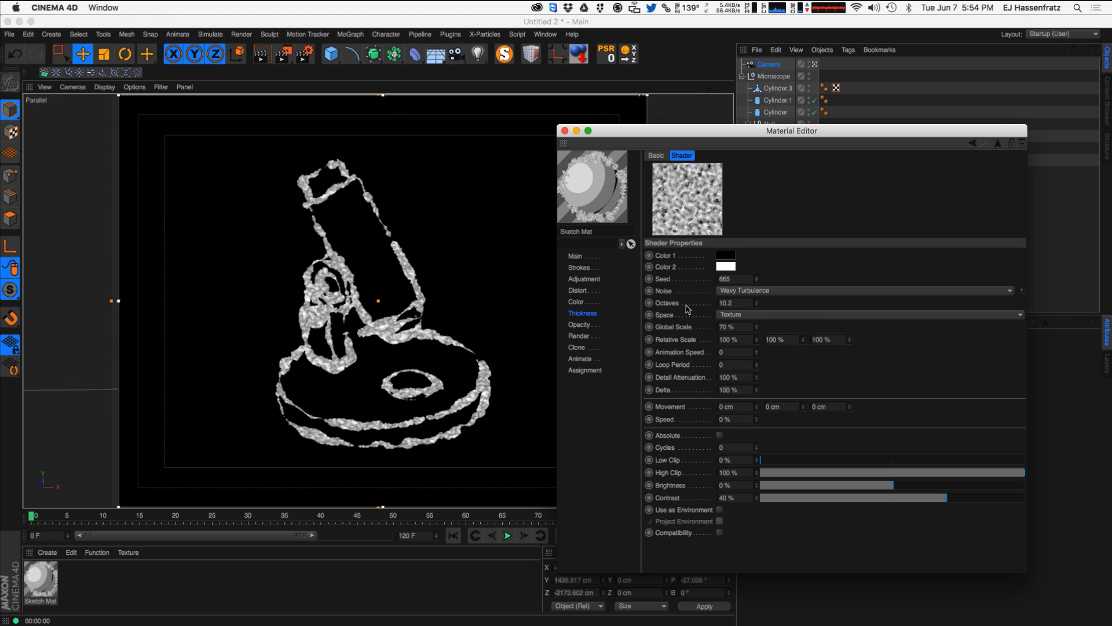
{"action": "left_click", "coordinate": [729, 327]}
{"action": "type", "text": "30"}
{"action": "key", "text": "Return"}
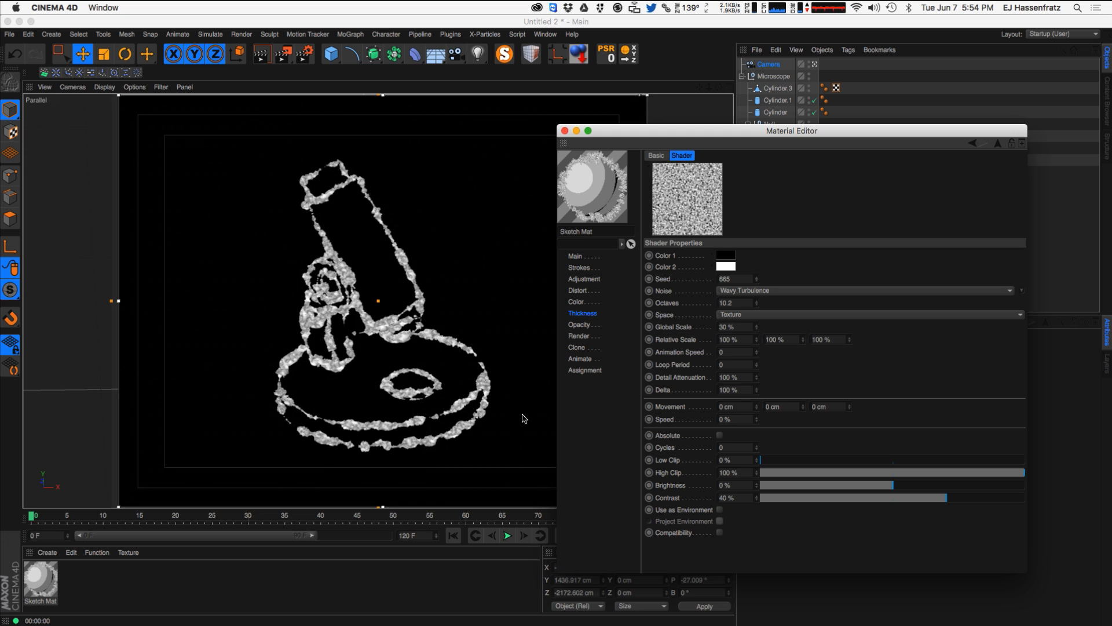
{"action": "left_click_drag", "start_coordinate": [934, 499], "coordinate": [922, 496]}
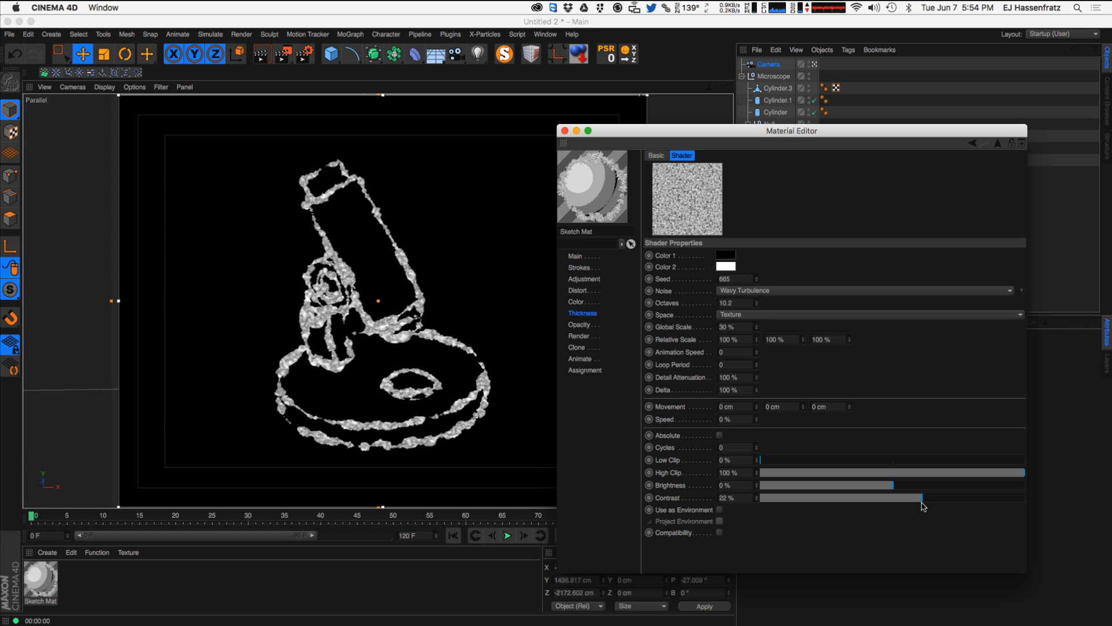
{"action": "left_click", "coordinate": [925, 500]}
- Enable the Along Stroke modifier for the stroke thickness, keeping its range on Line
{"action": "left_click", "coordinate": [587, 314]}
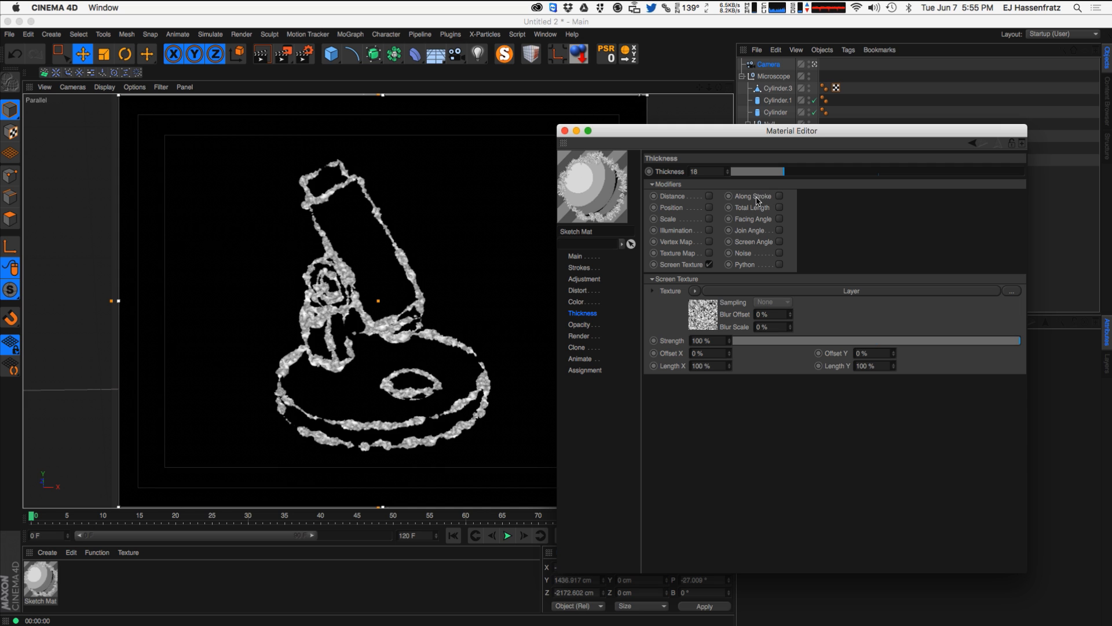
{"action": "left_click", "coordinate": [773, 197]}
{"action": "left_click", "coordinate": [781, 196]}
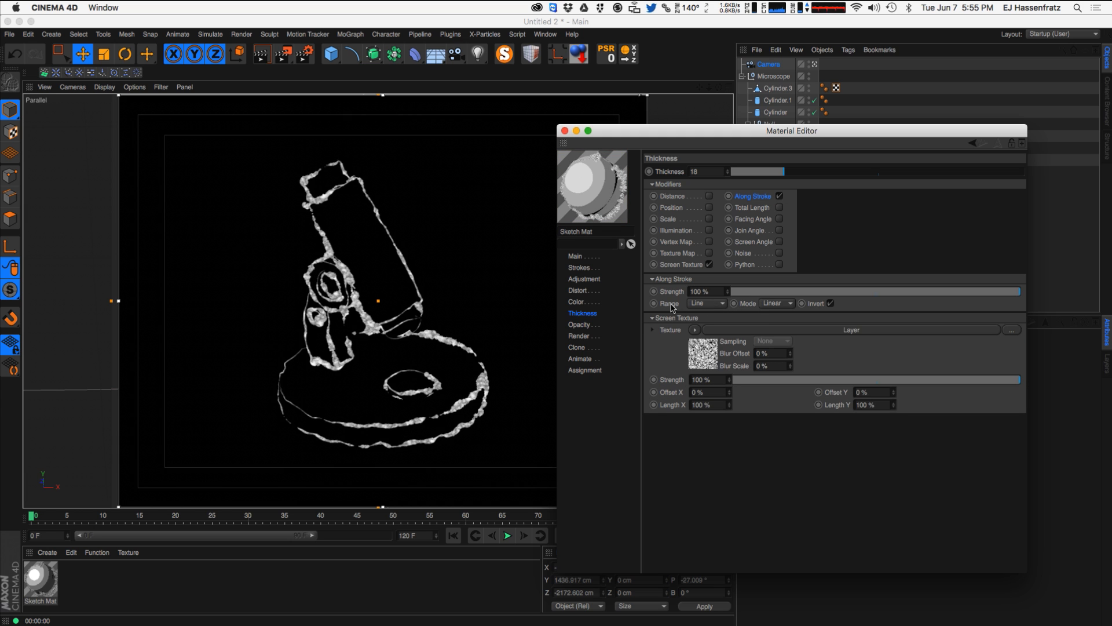
{"action": "left_click", "coordinate": [701, 305]}
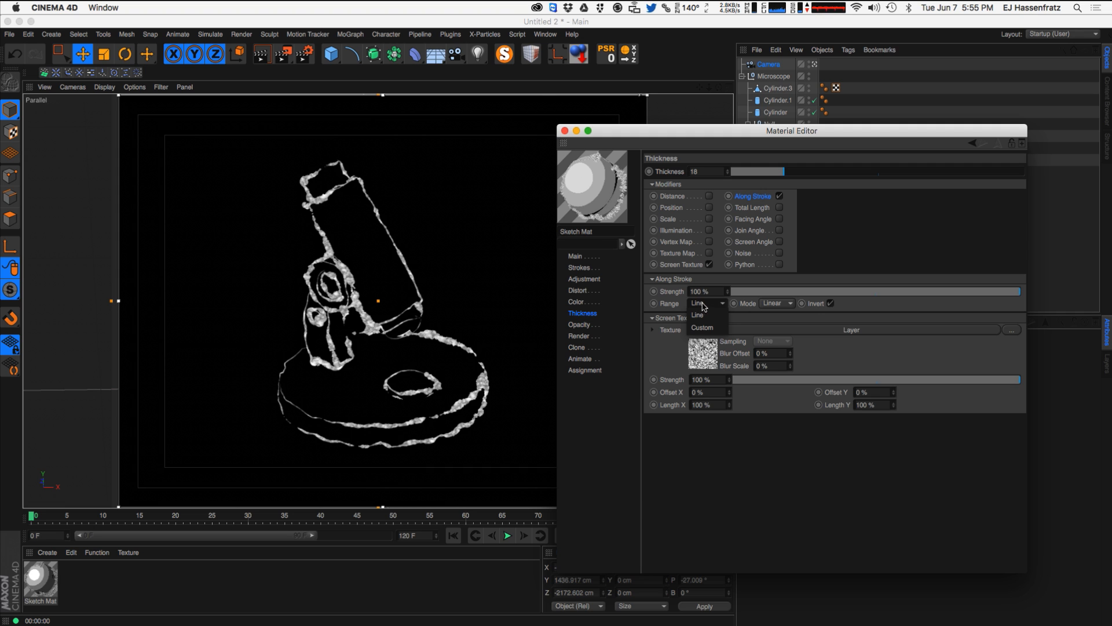
{"action": "left_click", "coordinate": [780, 291]}
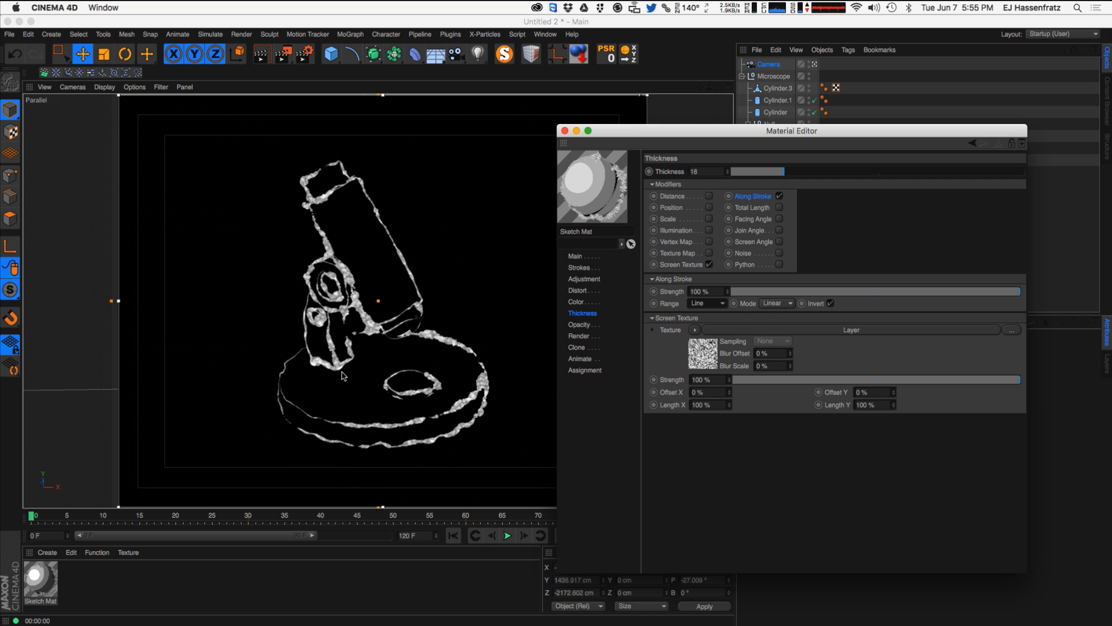
- Try a join limit of 67° for the strokes and set it back to 155°
{"action": "left_click", "coordinate": [578, 267]}
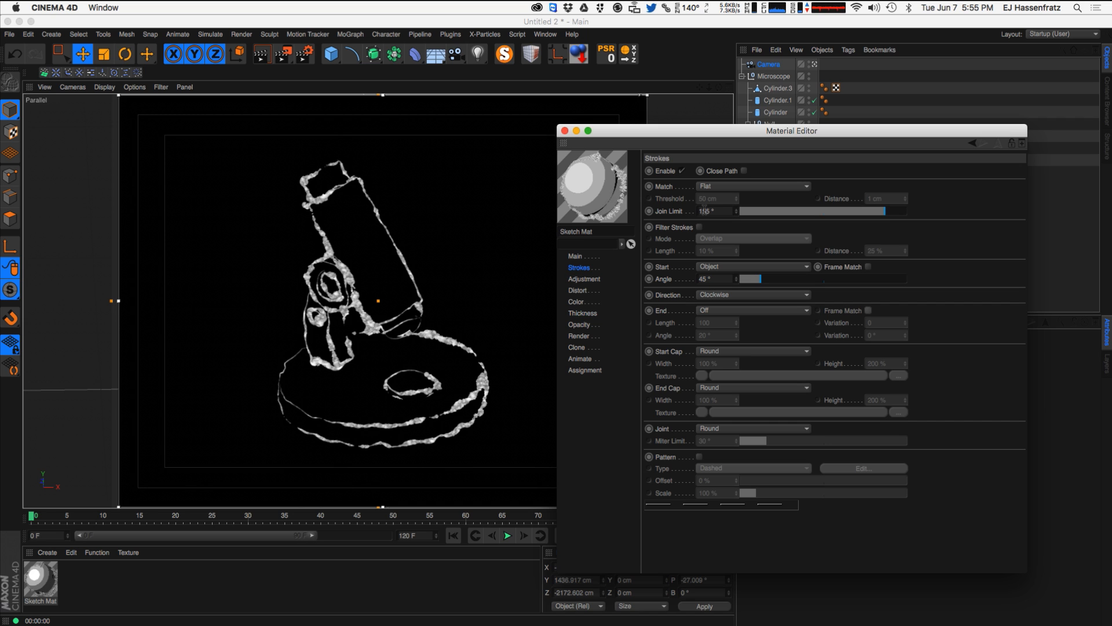
{"action": "left_click", "coordinate": [801, 211]}
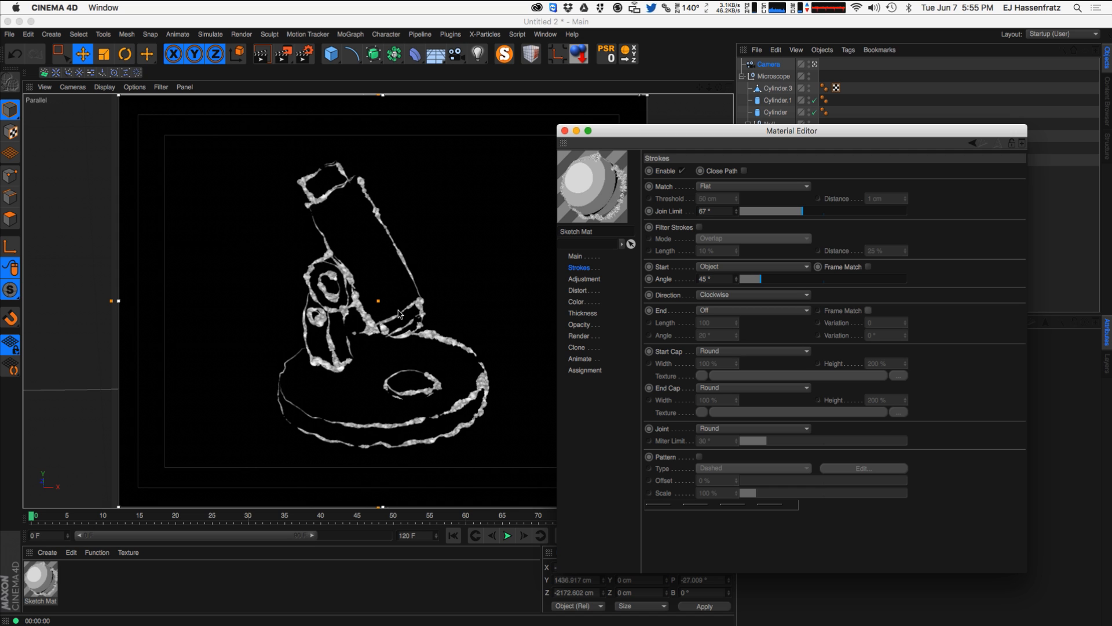
{"action": "left_click_drag", "start_coordinate": [822, 212], "coordinate": [862, 211]}
{"action": "left_click_drag", "start_coordinate": [747, 217], "coordinate": [775, 220]}
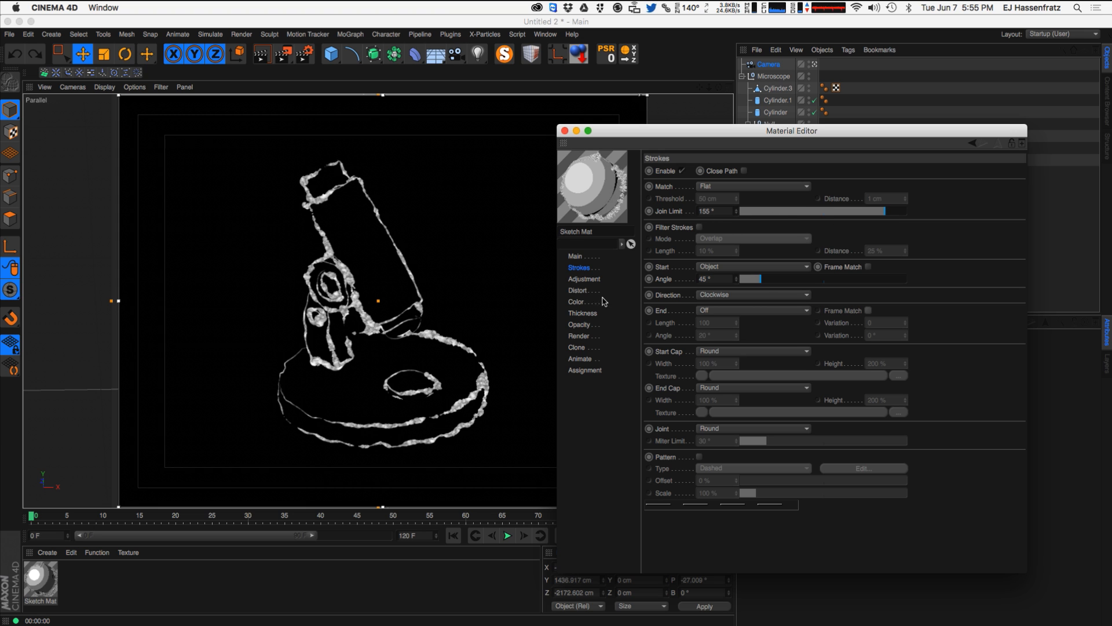
- Set the mode of the thickness's Along Stroke modifier to Spline
{"action": "left_click", "coordinate": [579, 290]}
{"action": "left_click", "coordinate": [579, 301]}
{"action": "left_click", "coordinate": [584, 313]}
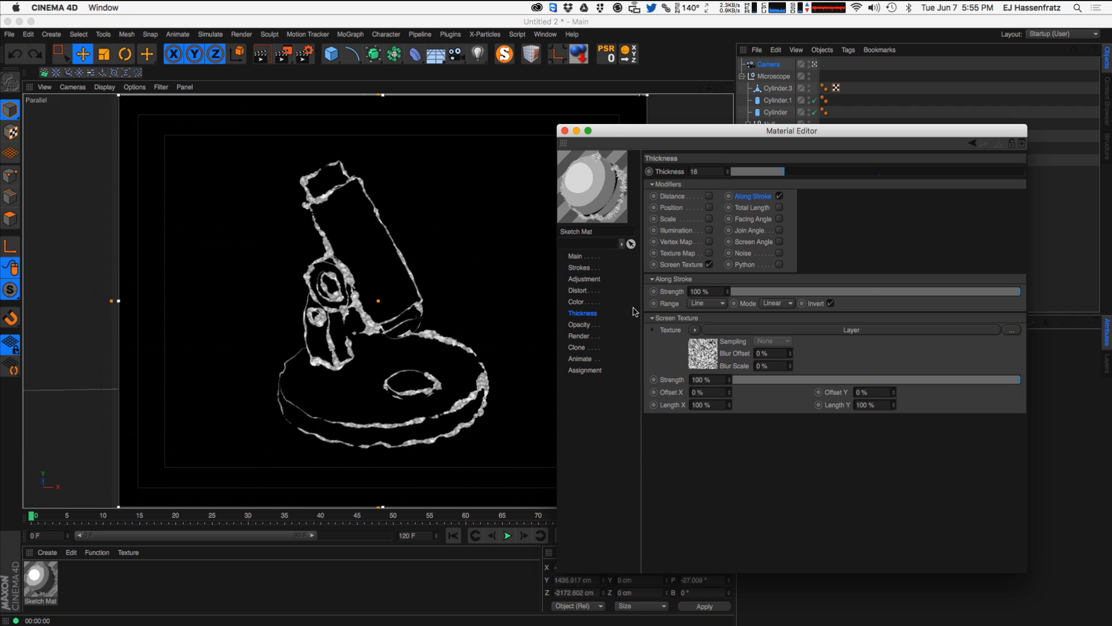
{"action": "left_click", "coordinate": [786, 303]}
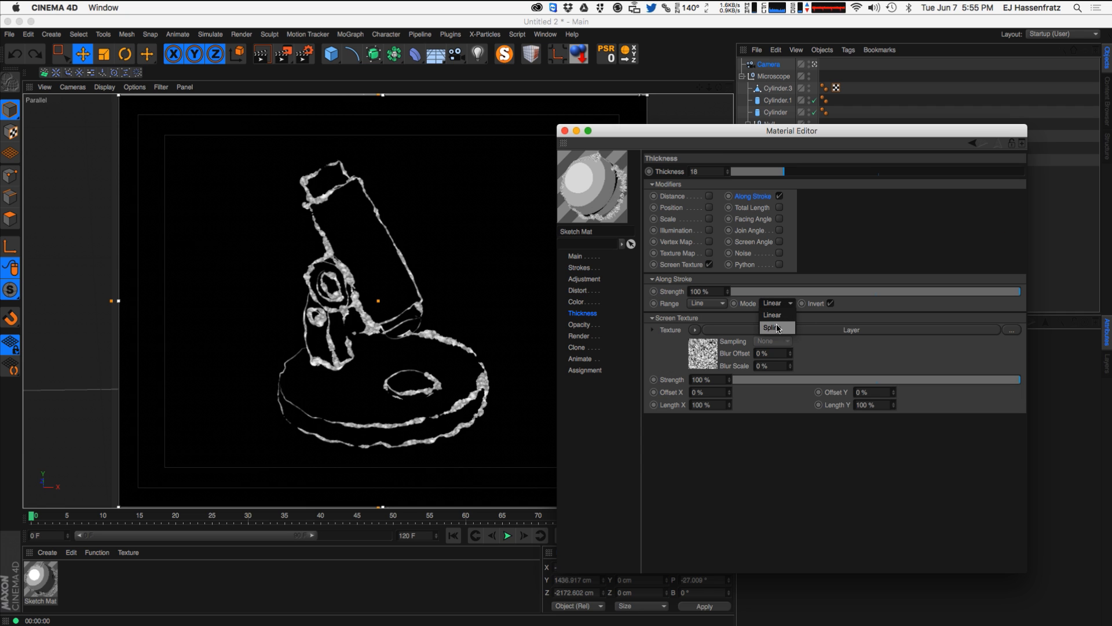
{"action": "left_click", "coordinate": [774, 328]}
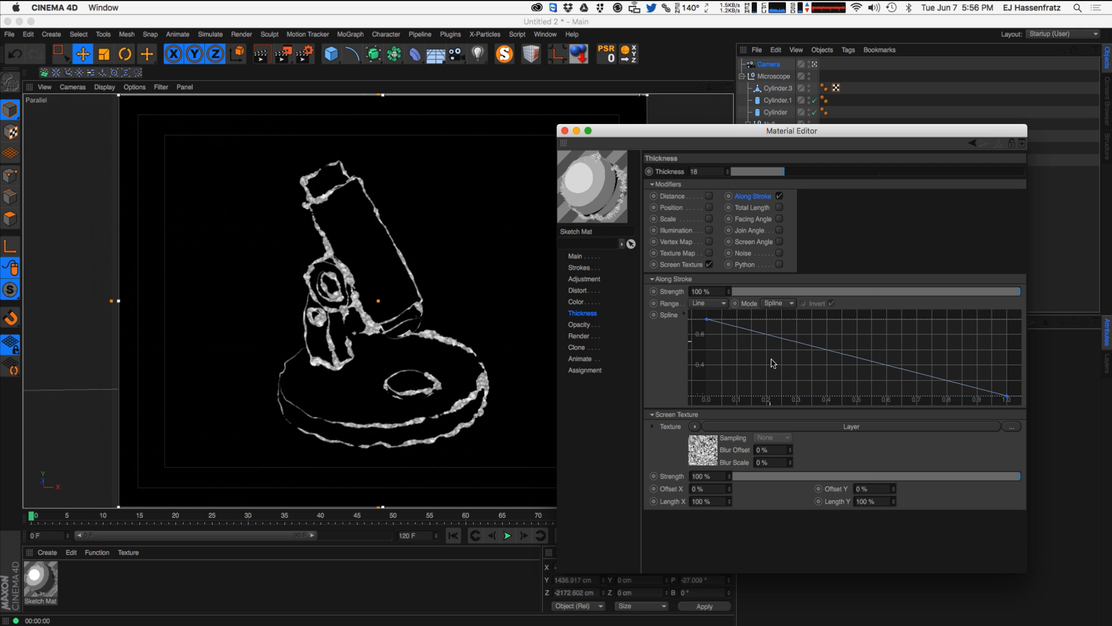
- Shape the Along Stroke spline into a gentle wave with high ends, shallow dips near 0.2 and 0.75, and a peak near 0.5
{"action": "mouse_move", "coordinate": [772, 337]}
{"action": "left_mouse_down"}
{"action": "mouse_move", "coordinate": [784, 360]}
{"action": "mouse_move", "coordinate": [773, 356]}
{"action": "left_mouse_up"}
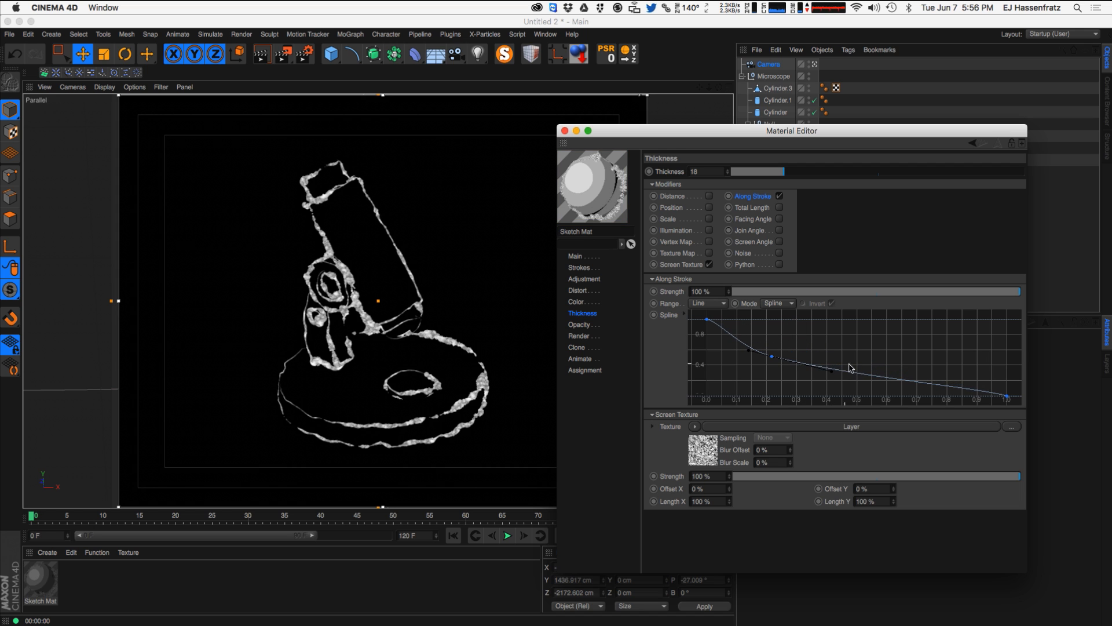
{"action": "left_click_drag", "start_coordinate": [842, 368], "coordinate": [846, 331]}
{"action": "left_click_drag", "start_coordinate": [909, 347], "coordinate": [913, 369]}
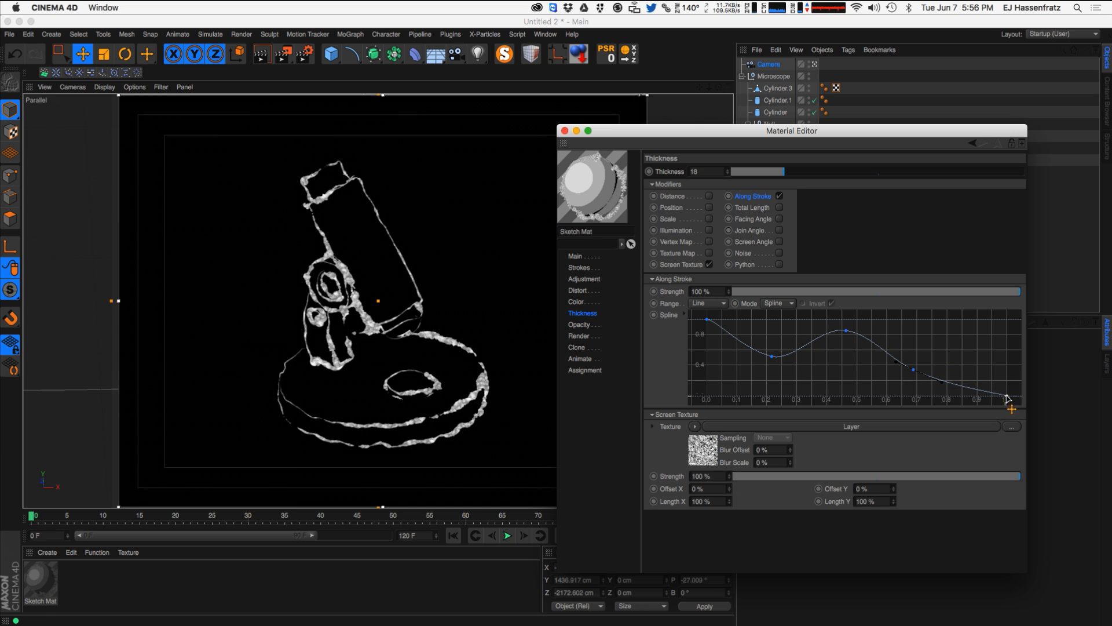
{"action": "left_click_drag", "start_coordinate": [1007, 395], "coordinate": [1037, 321]}
{"action": "mouse_move", "coordinate": [914, 367]}
{"action": "left_mouse_down"}
{"action": "mouse_move", "coordinate": [926, 346]}
{"action": "mouse_move", "coordinate": [895, 350]}
{"action": "mouse_move", "coordinate": [926, 340]}
{"action": "left_mouse_up"}
{"action": "key", "text": "super+z"}
{"action": "left_click_drag", "start_coordinate": [847, 330], "coordinate": [820, 324]}
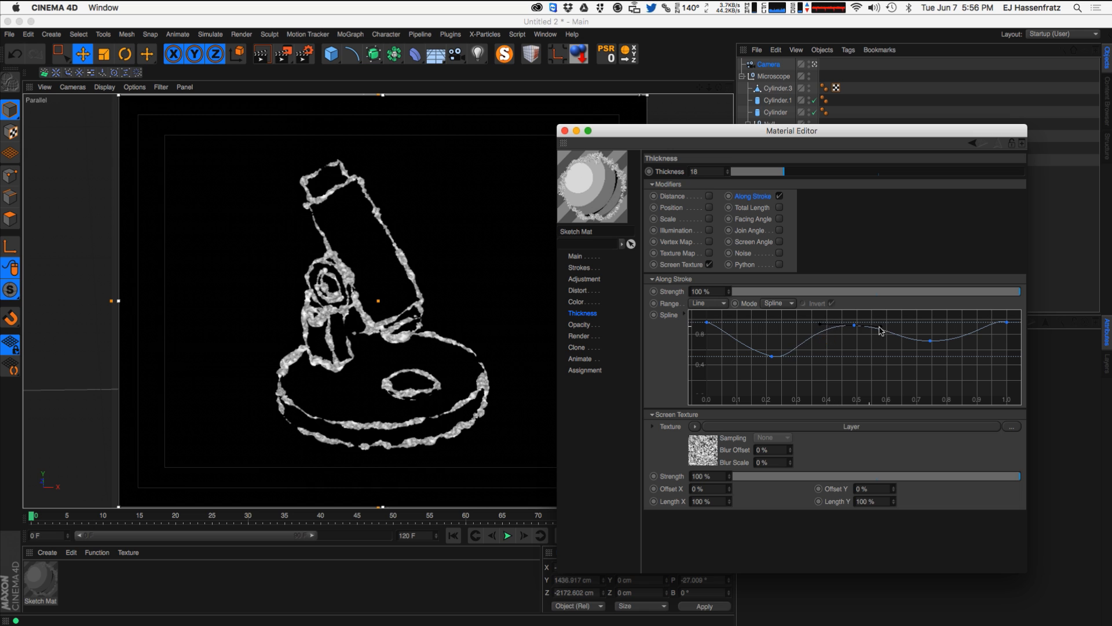
{"action": "mouse_move", "coordinate": [772, 356]}
{"action": "left_mouse_down"}
{"action": "mouse_move", "coordinate": [773, 346]}
{"action": "mouse_move", "coordinate": [744, 345]}
{"action": "mouse_move", "coordinate": [769, 343]}
{"action": "left_mouse_up"}
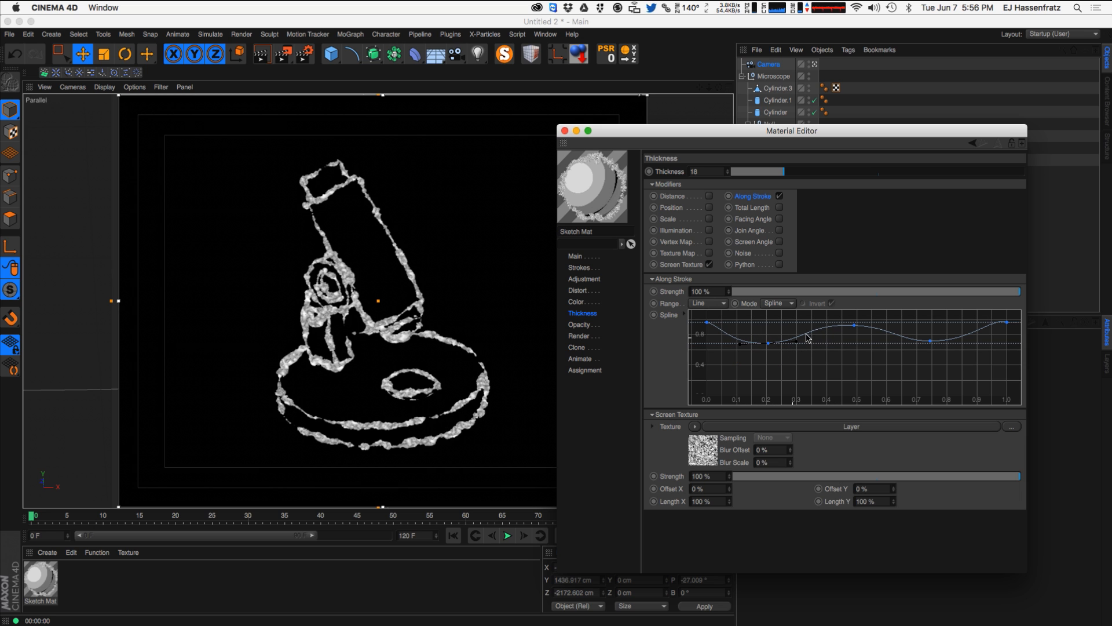
- Try an Along Stroke strength of 71% for the thickness and compare the strokes with the modifier off and on
{"action": "left_click", "coordinate": [939, 292]}
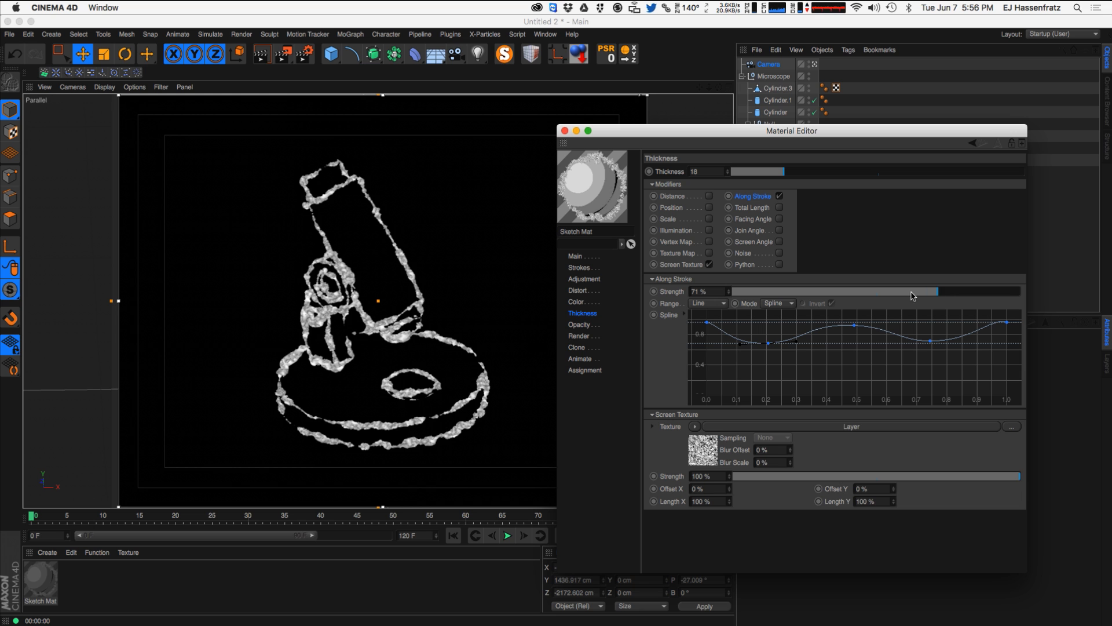
{"action": "left_click", "coordinate": [780, 196]}
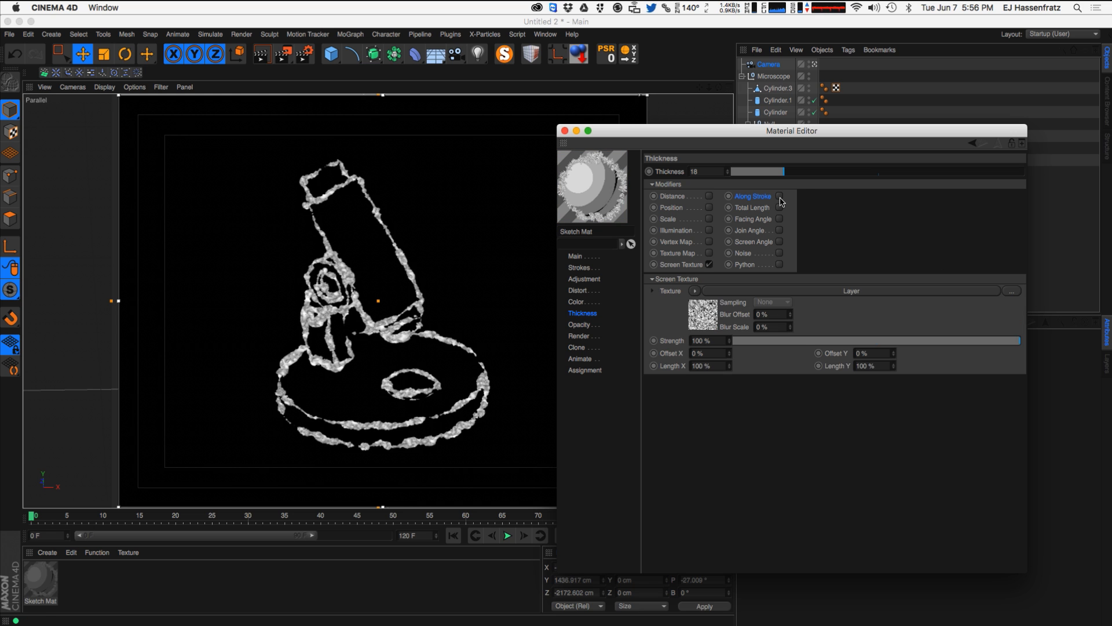
{"action": "left_click", "coordinate": [779, 197]}
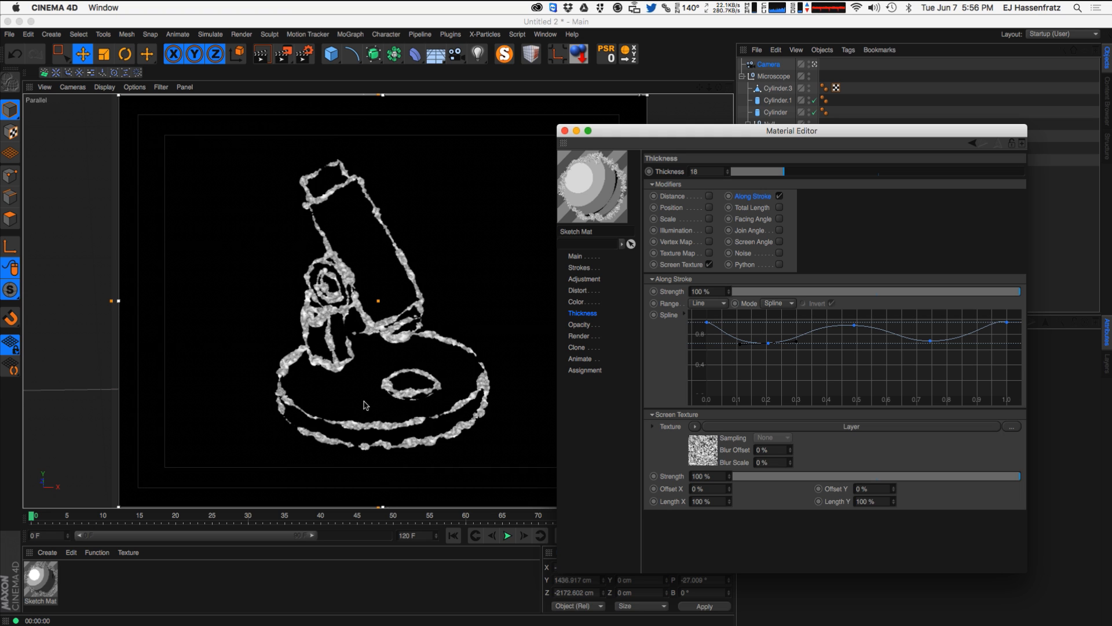
{"action": "left_click", "coordinate": [769, 343]}
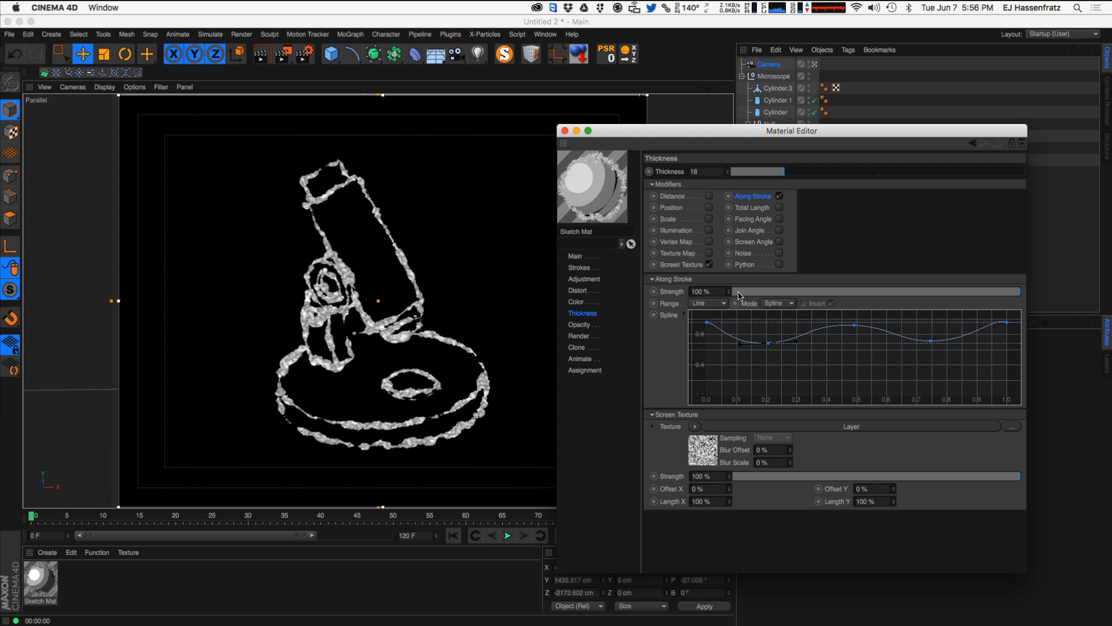
- Set the thickness's Along Stroke strength to 150% and raise the first point of its spline slightly
{"action": "mouse_move", "coordinate": [809, 292]}
{"action": "left_mouse_down"}
{"action": "mouse_move", "coordinate": [782, 293]}
{"action": "mouse_move", "coordinate": [1020, 290]}
{"action": "left_mouse_up"}
{"action": "left_click_drag", "start_coordinate": [730, 292], "coordinate": [750, 255]}
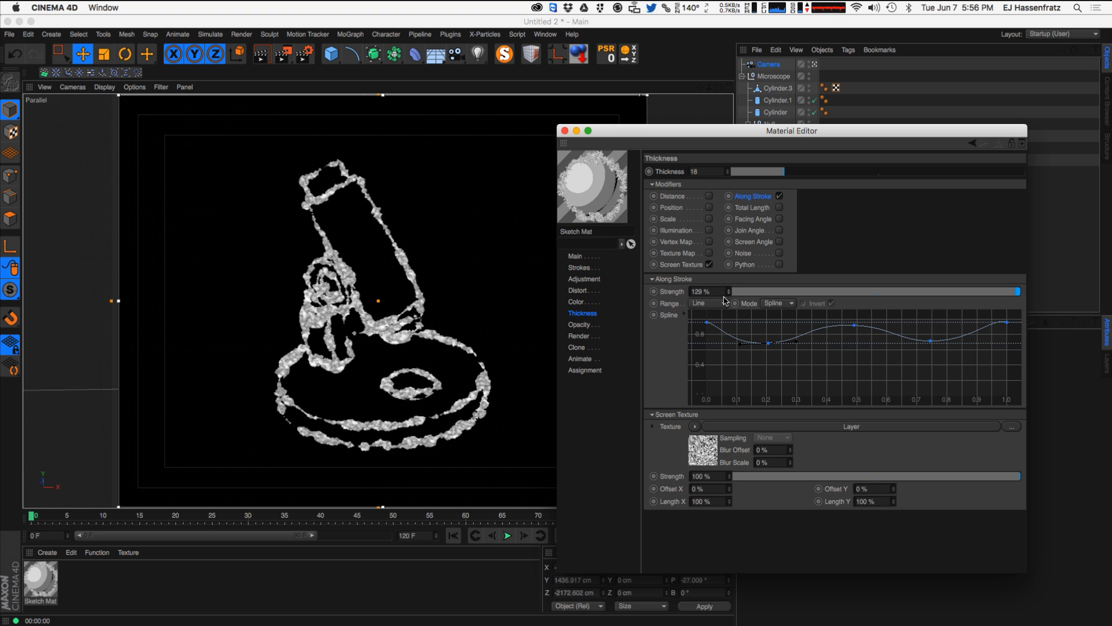
{"action": "left_click_drag", "start_coordinate": [728, 293], "coordinate": [733, 316]}
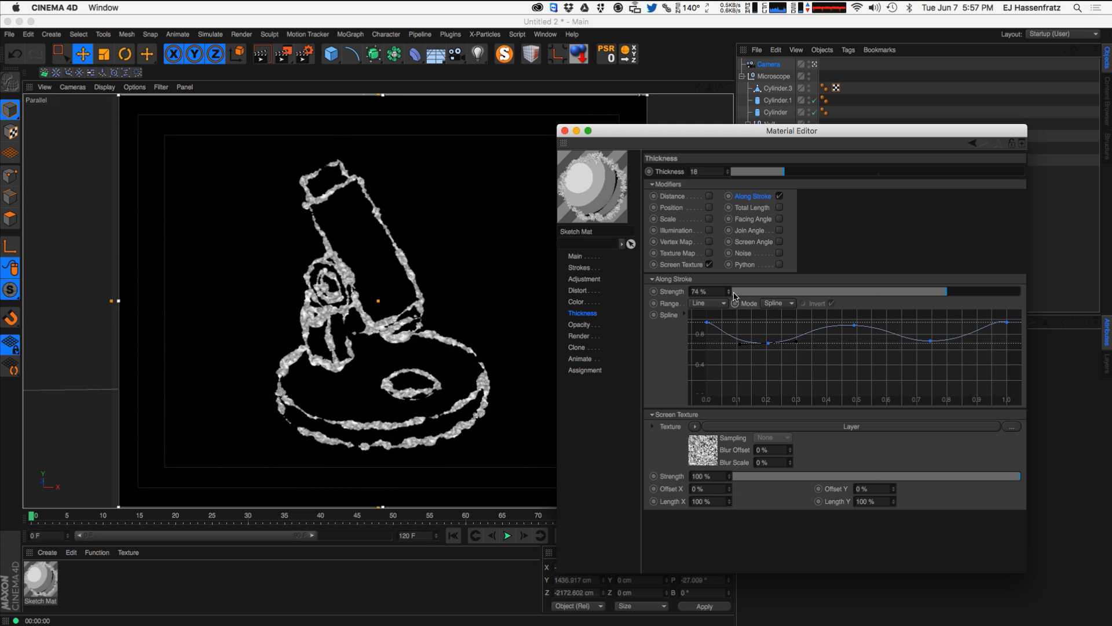
{"action": "left_click_drag", "start_coordinate": [734, 296], "coordinate": [744, 262]}
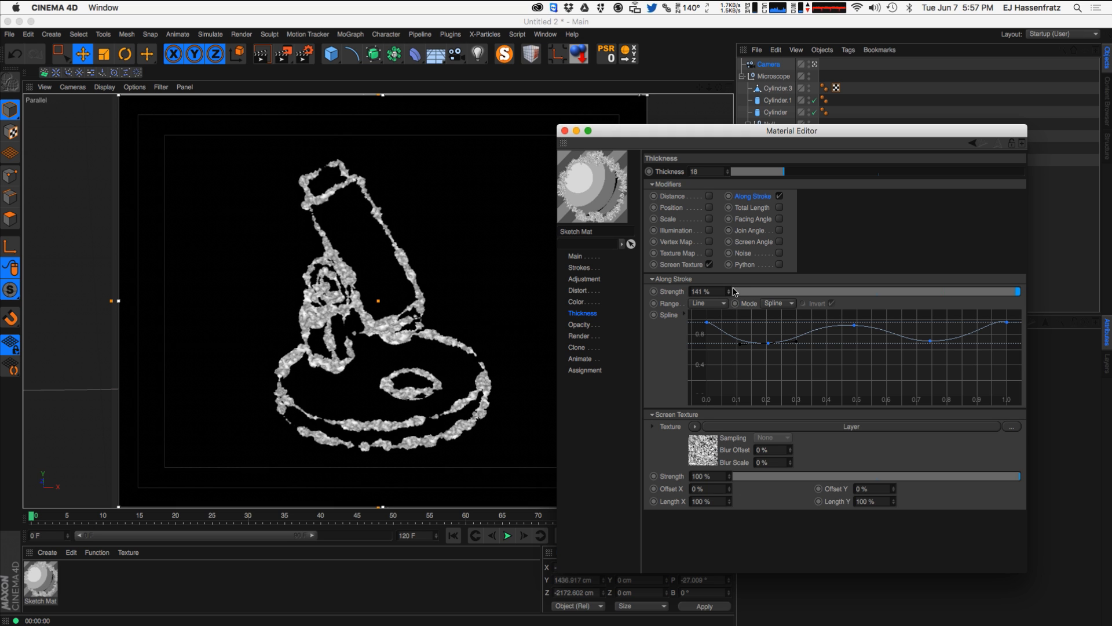
{"action": "left_click_drag", "start_coordinate": [730, 293], "coordinate": [729, 292]}
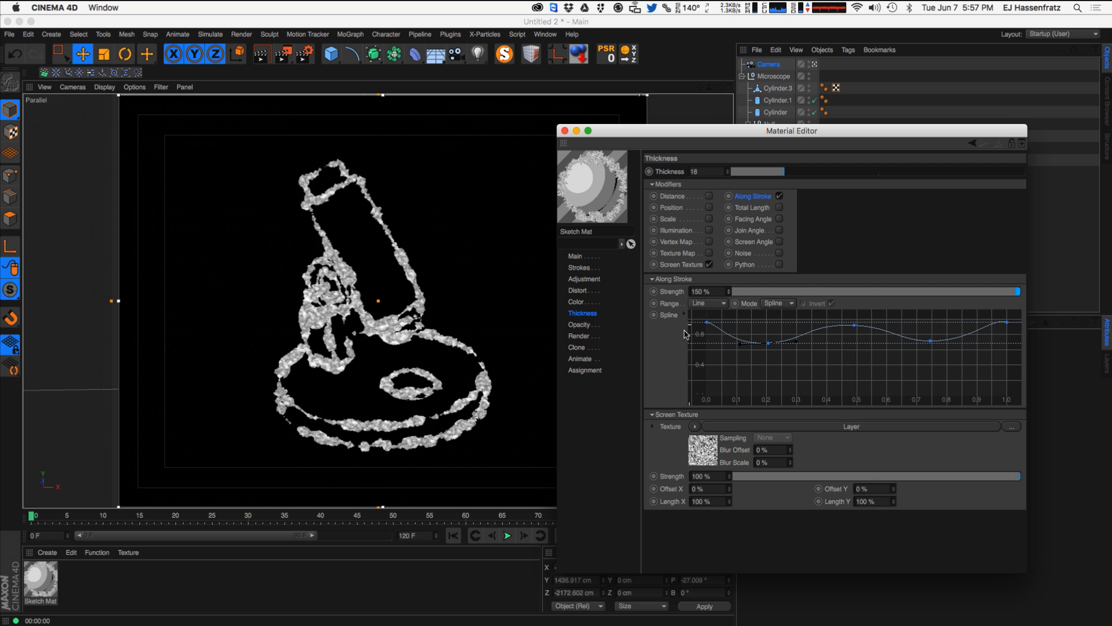
{"action": "left_click_drag", "start_coordinate": [707, 322], "coordinate": [698, 314]}
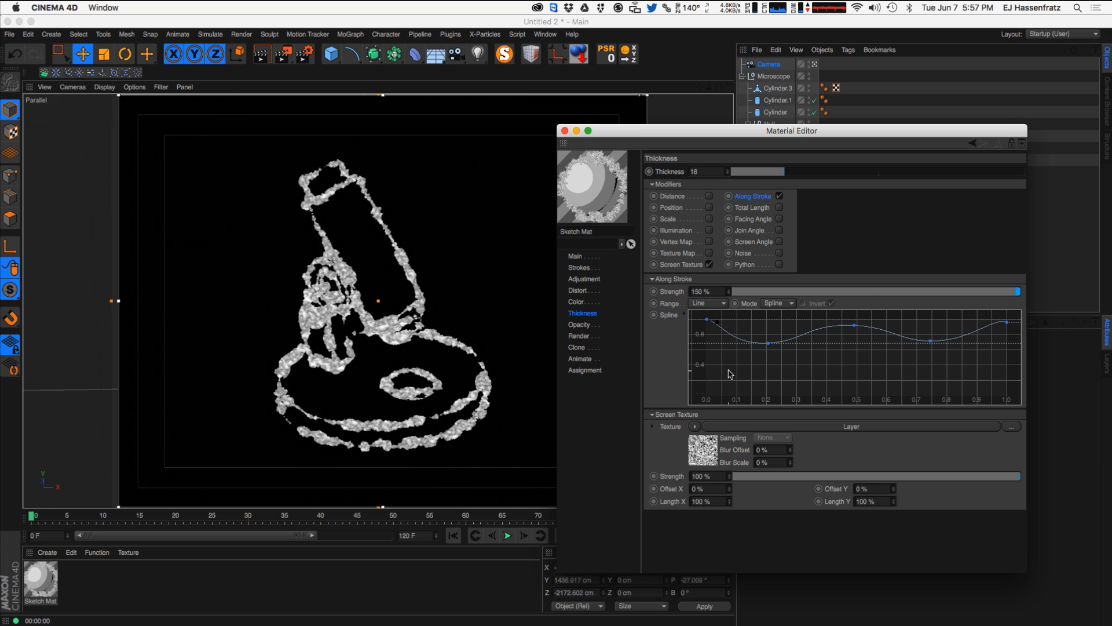
- Enable the Screen Texture modifier for the stroke opacity, load a Layer shader as its texture and open that shader
{"action": "left_click", "coordinate": [597, 328]}
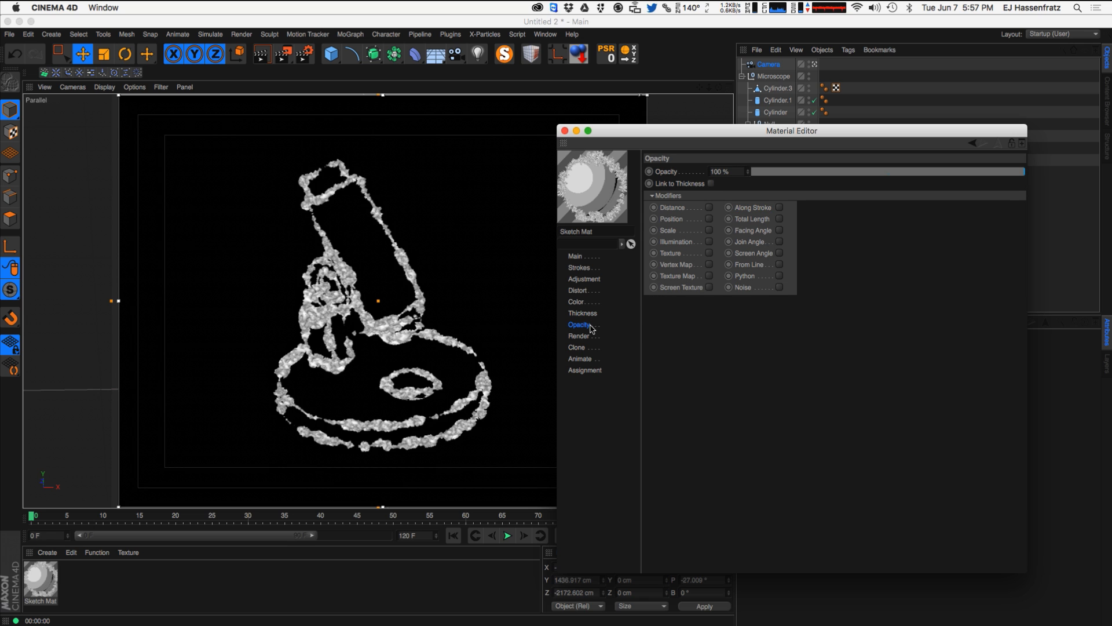
{"action": "left_click", "coordinate": [690, 287]}
{"action": "left_click", "coordinate": [709, 288]}
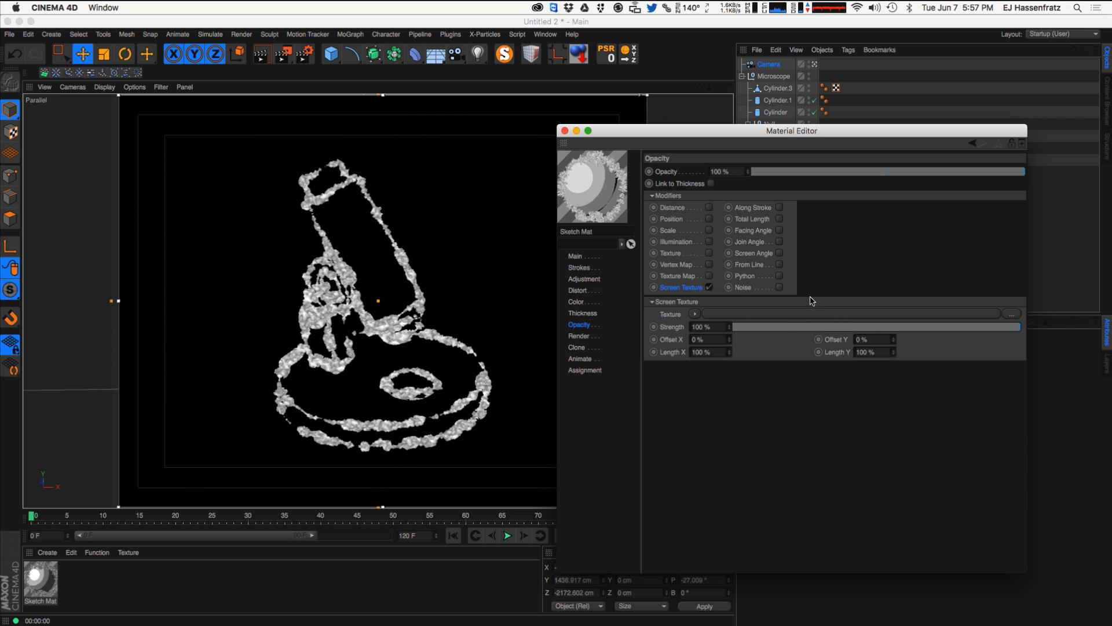
{"action": "left_click", "coordinate": [696, 316]}
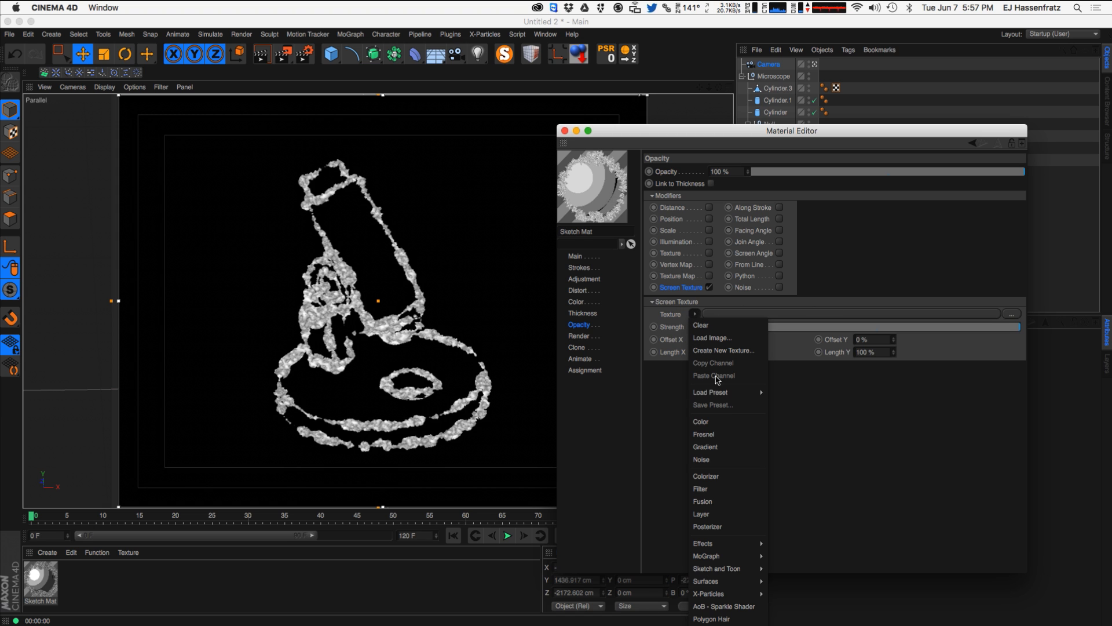
{"action": "left_click", "coordinate": [747, 513]}
{"action": "left_click", "coordinate": [774, 313]}
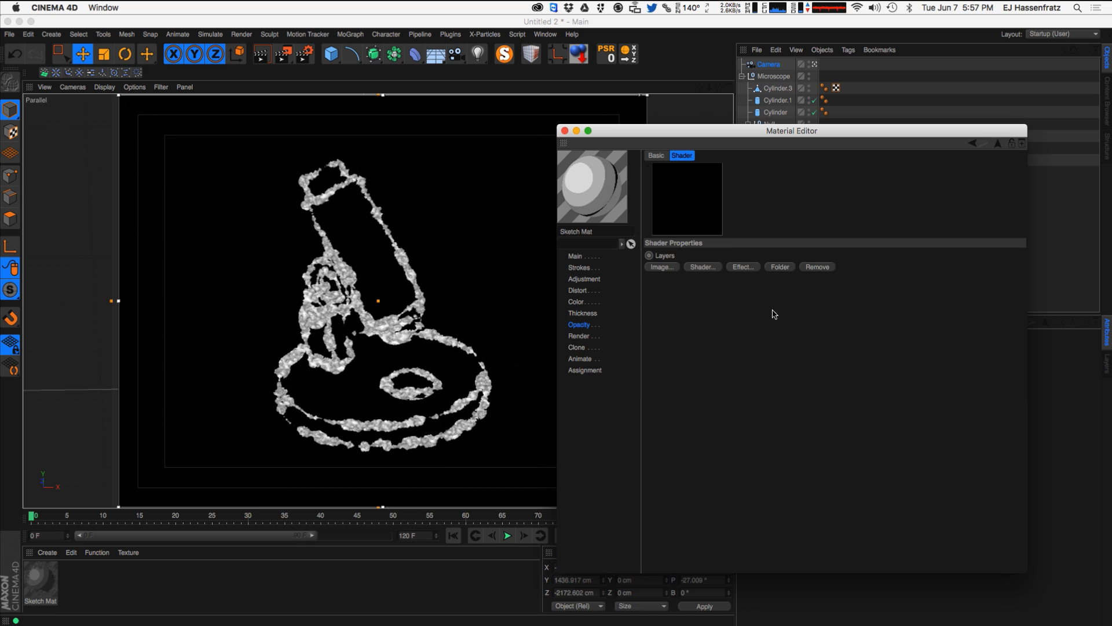
- Add a Noise shader to the opacity's layer stack and duplicate it as a second layer
{"action": "left_click", "coordinate": [708, 267]}
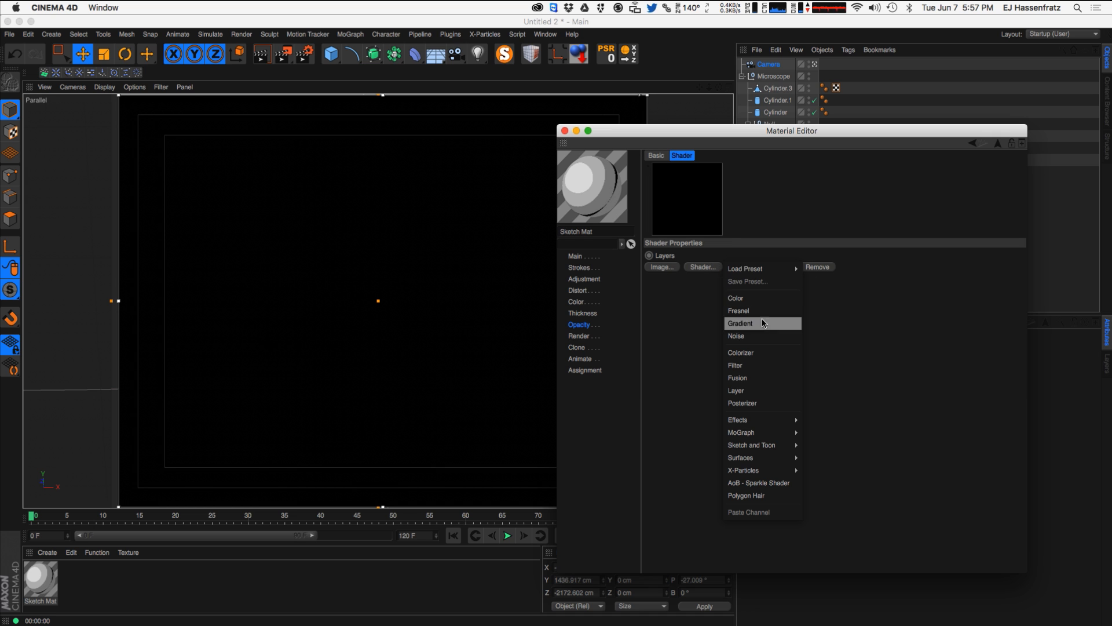
{"action": "left_click", "coordinate": [747, 337]}
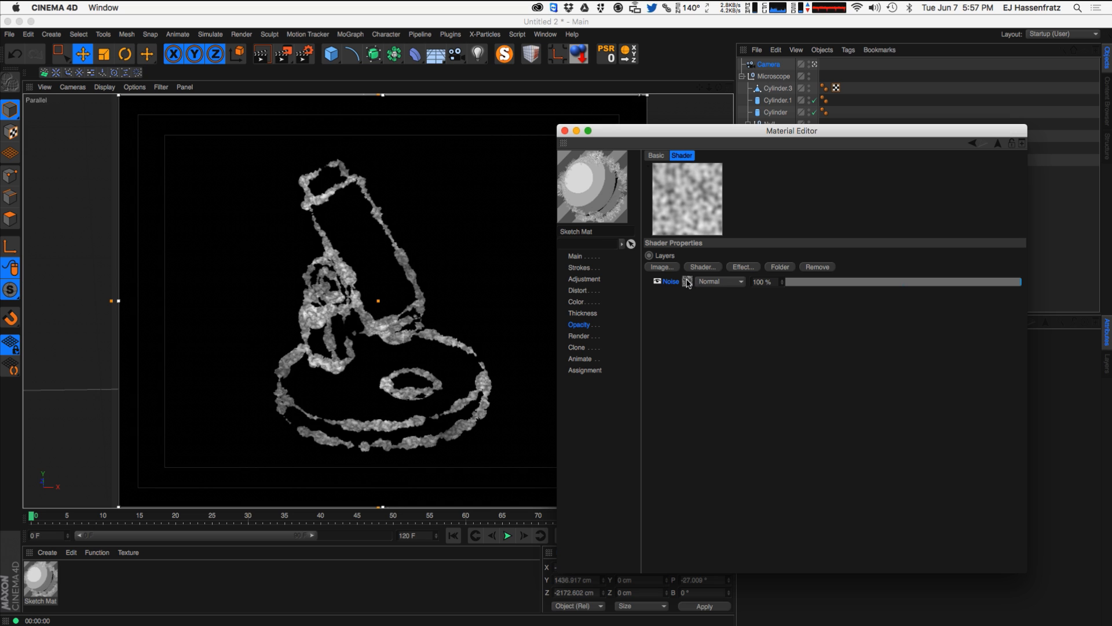
{"action": "left_click_drag", "start_coordinate": [688, 285], "coordinate": [690, 293]}
{"action": "left_click_drag", "start_coordinate": [689, 291], "coordinate": [691, 308], "text": "ctrl"}
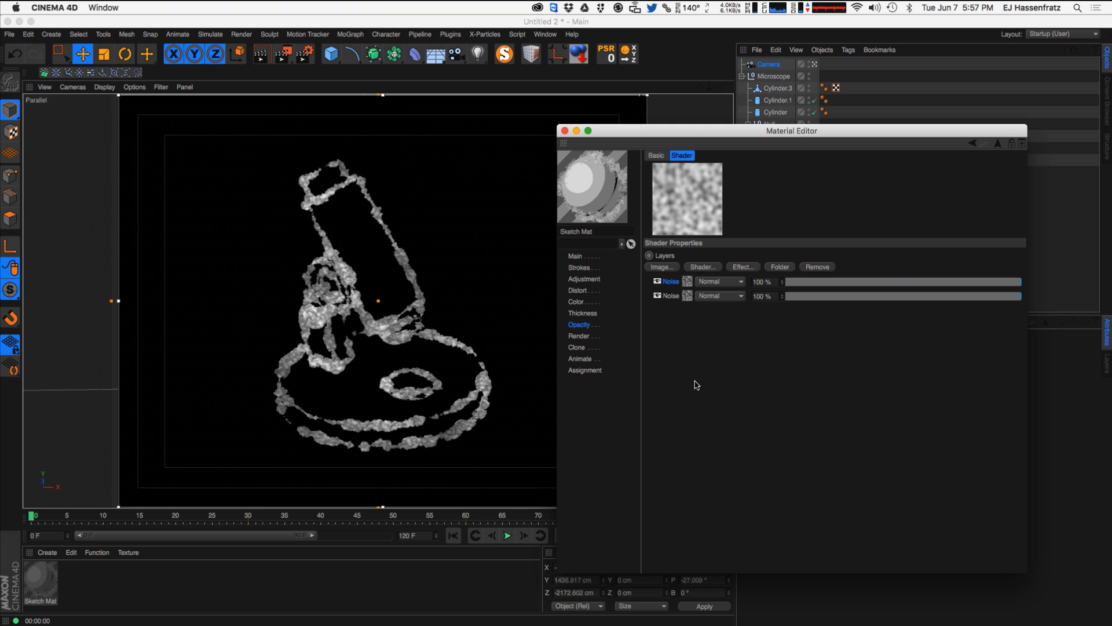
- Hide the upper noise layer and set the lower layer's noise type to Buya
{"action": "left_click", "coordinate": [671, 296]}
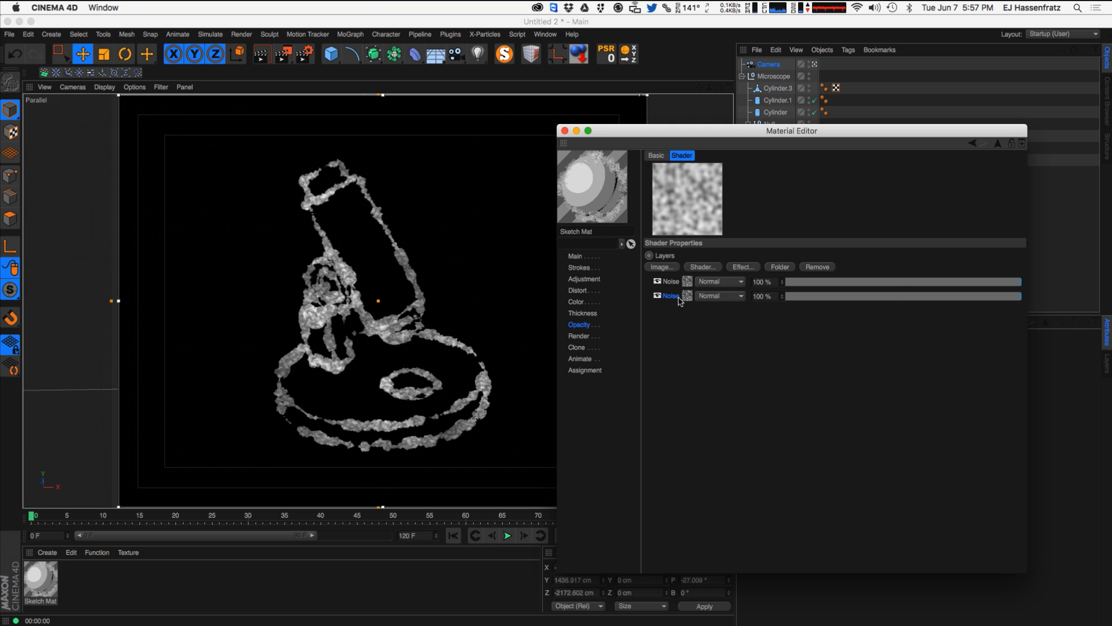
{"action": "left_click", "coordinate": [657, 281]}
{"action": "left_click", "coordinate": [686, 296]}
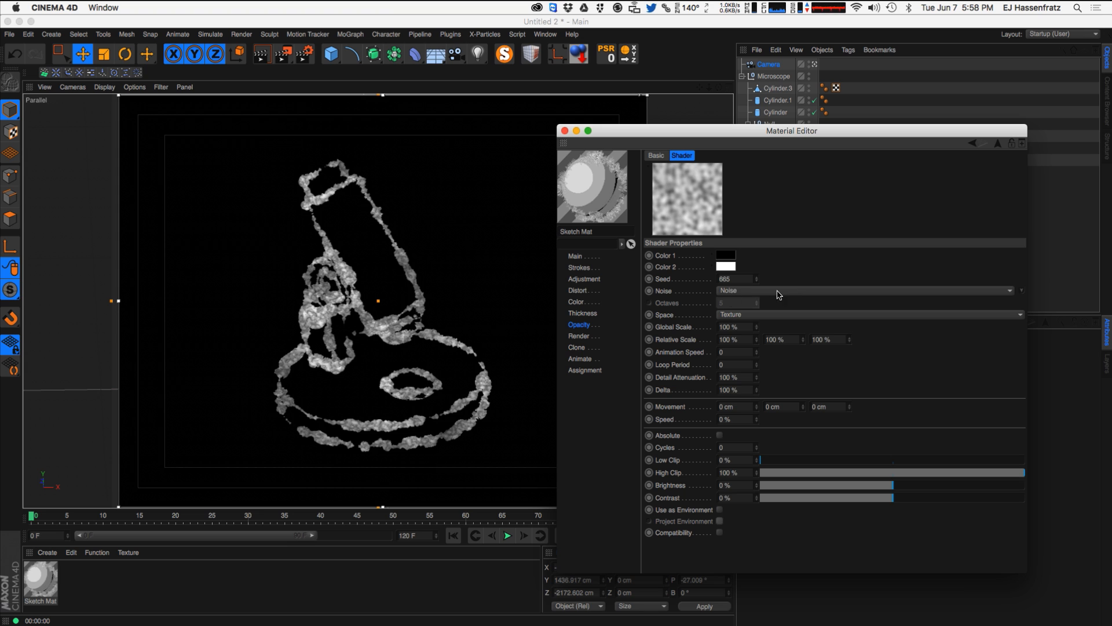
{"action": "left_click", "coordinate": [758, 292]}
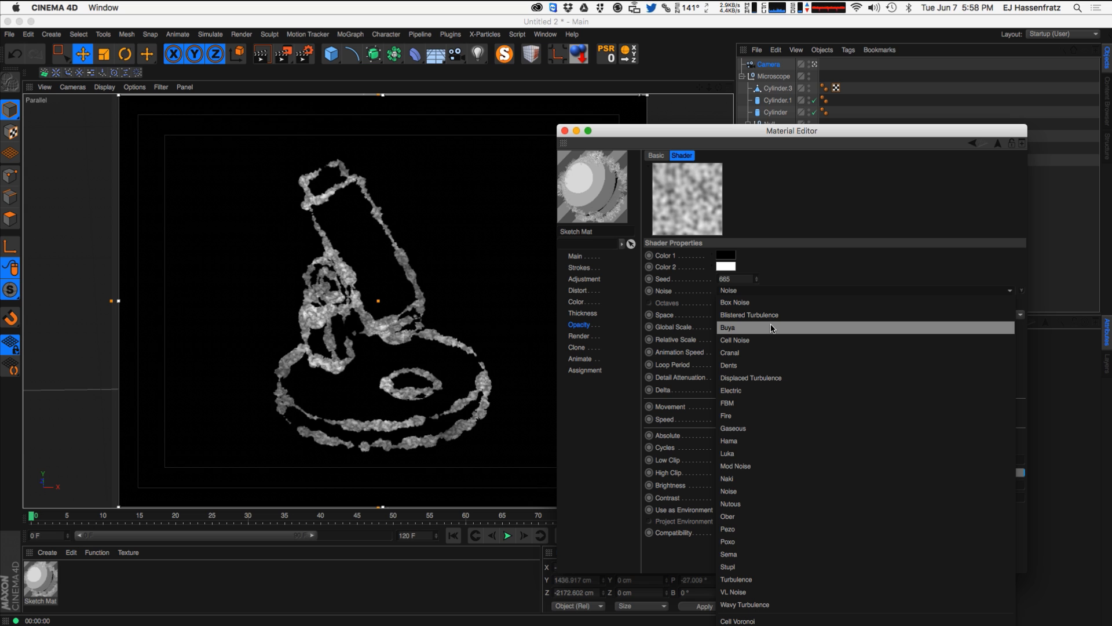
{"action": "left_click", "coordinate": [799, 328]}
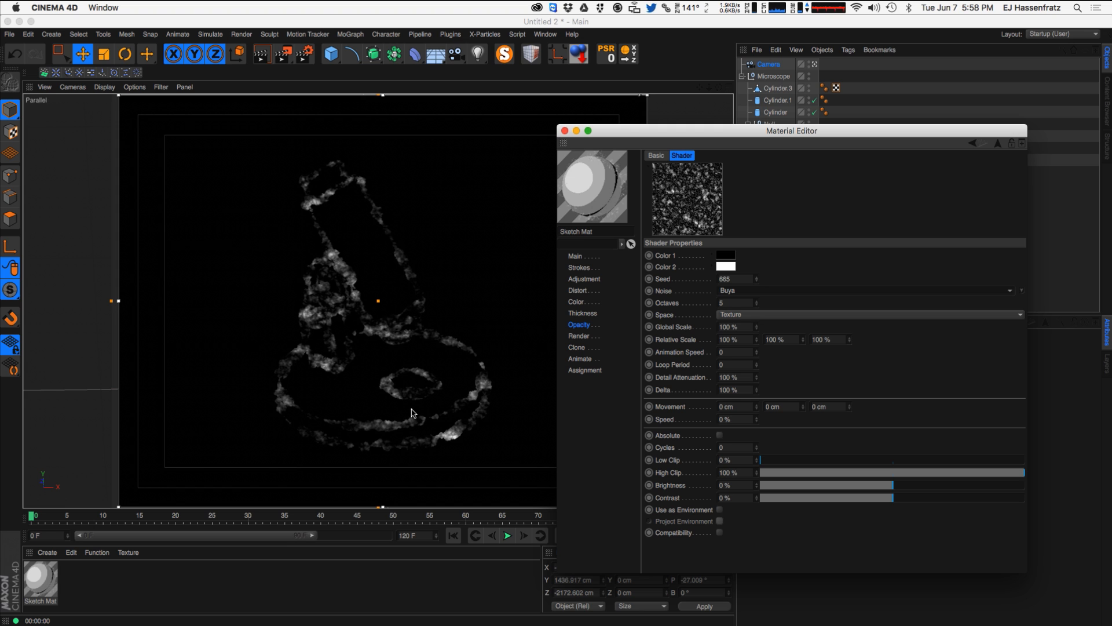
- Set the Buya noise's global scale to 10%, brightness to 34% and contrast to 12%
{"action": "left_click", "coordinate": [728, 327]}
{"action": "type", "text": "10"}
{"action": "key", "text": "Return"}
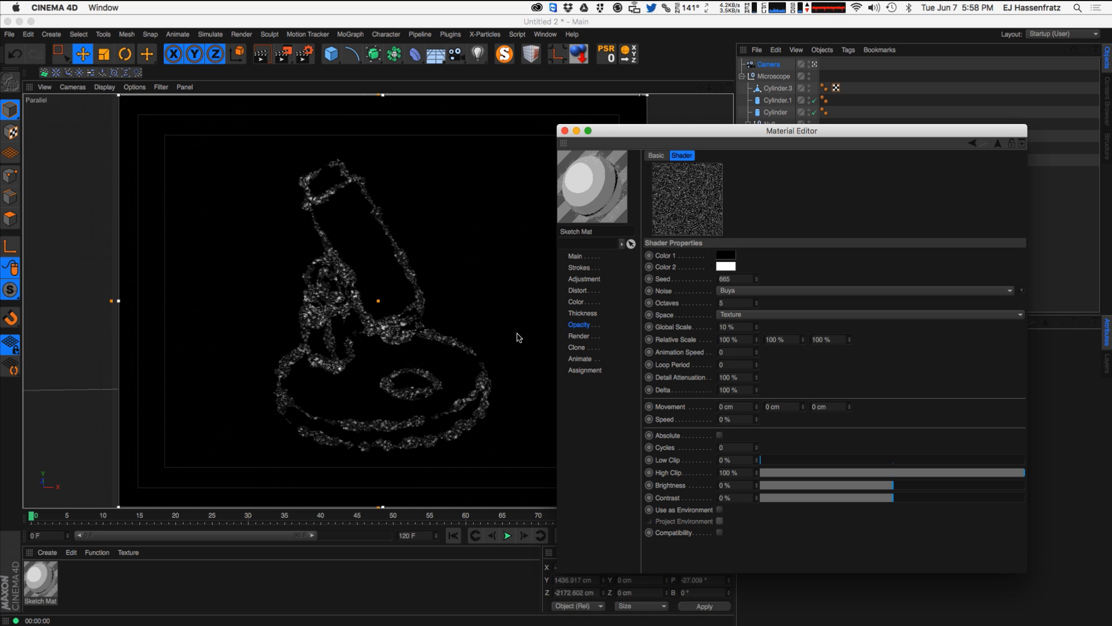
{"action": "left_click", "coordinate": [519, 337]}
{"action": "mouse_move", "coordinate": [953, 489]}
{"action": "left_mouse_down"}
{"action": "mouse_move", "coordinate": [979, 489]}
{"action": "mouse_move", "coordinate": [913, 503]}
{"action": "mouse_move", "coordinate": [938, 489]}
{"action": "left_mouse_up"}
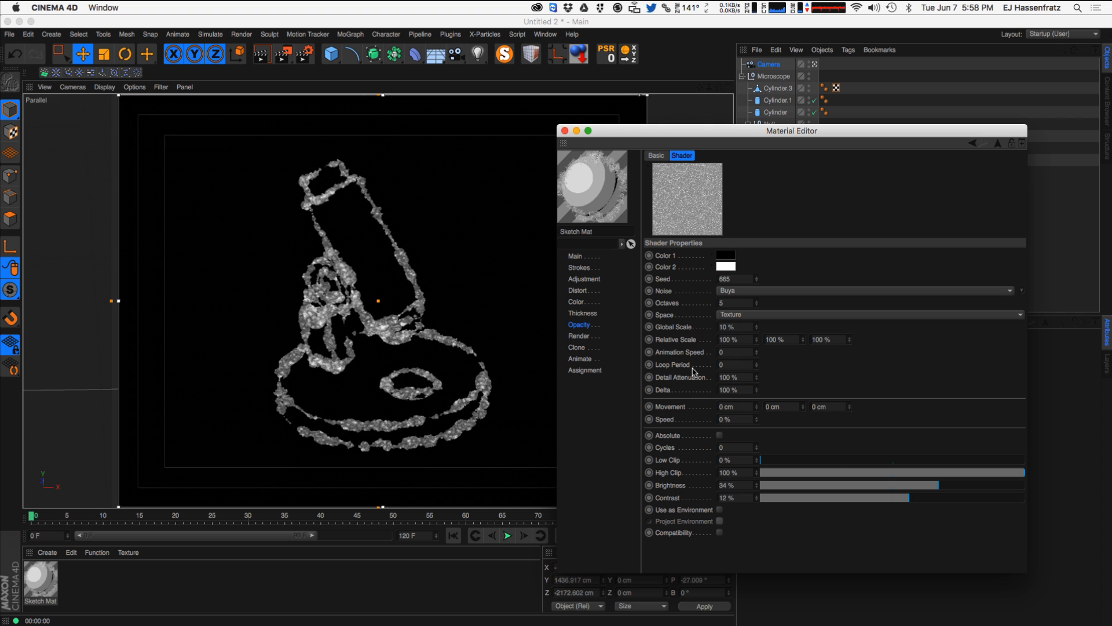
- Return to the opacity's layer stack, show the upper noise layer again and set its blend mode to Overlay
{"action": "left_click", "coordinate": [580, 324]}
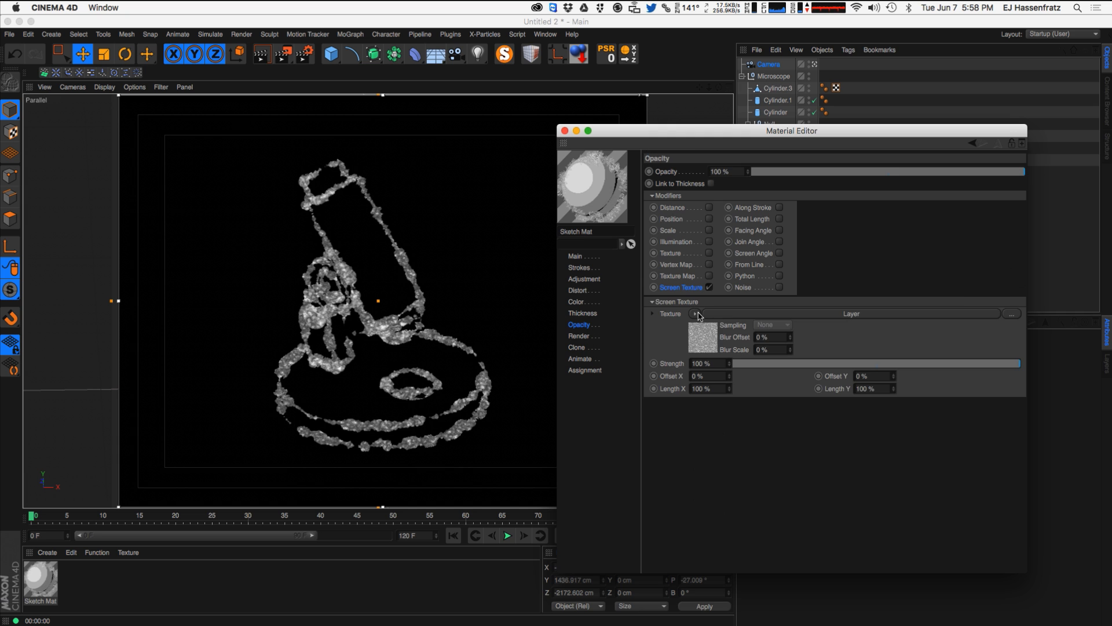
{"action": "left_click", "coordinate": [702, 316]}
{"action": "left_click", "coordinate": [683, 296]}
{"action": "left_click", "coordinate": [579, 326]}
{"action": "left_click", "coordinate": [722, 316]}
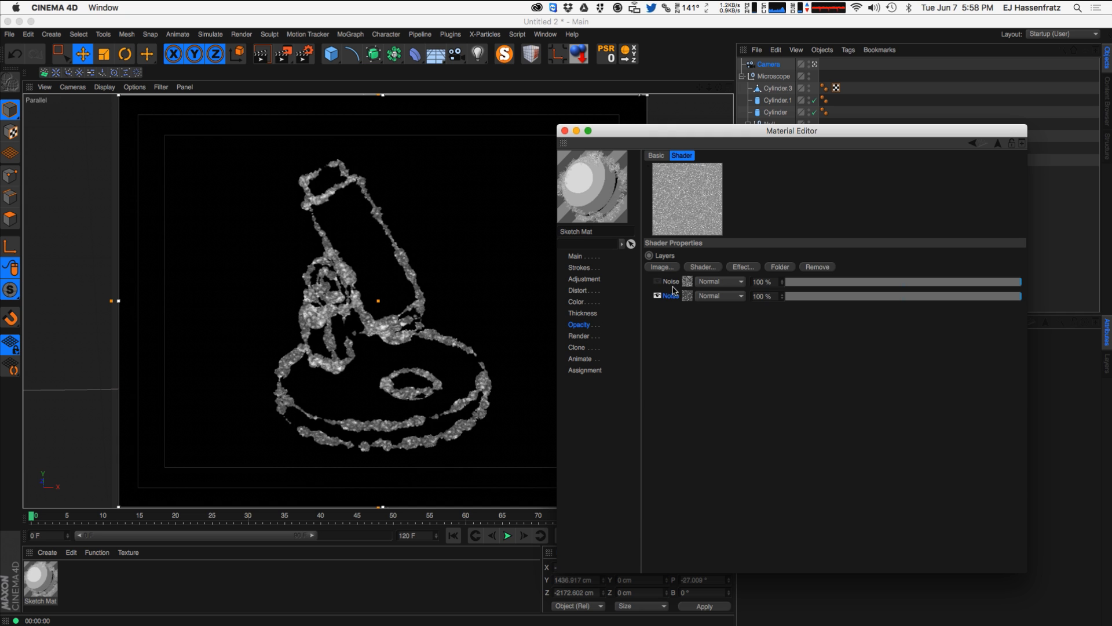
{"action": "left_click", "coordinate": [721, 283]}
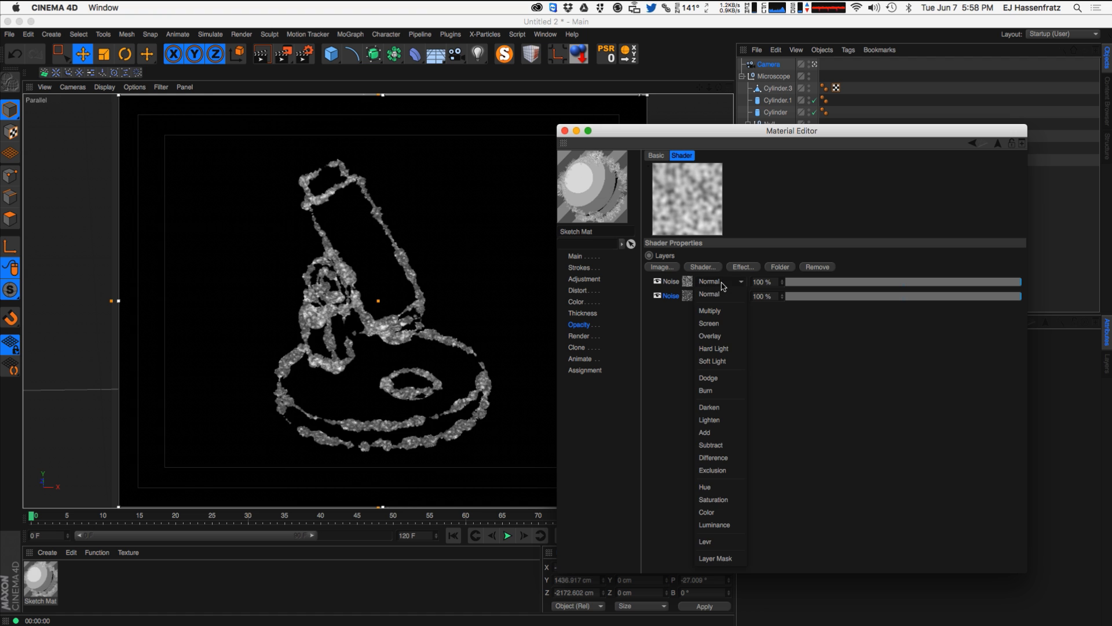
{"action": "left_click", "coordinate": [710, 336]}
{"action": "left_click", "coordinate": [595, 314]}
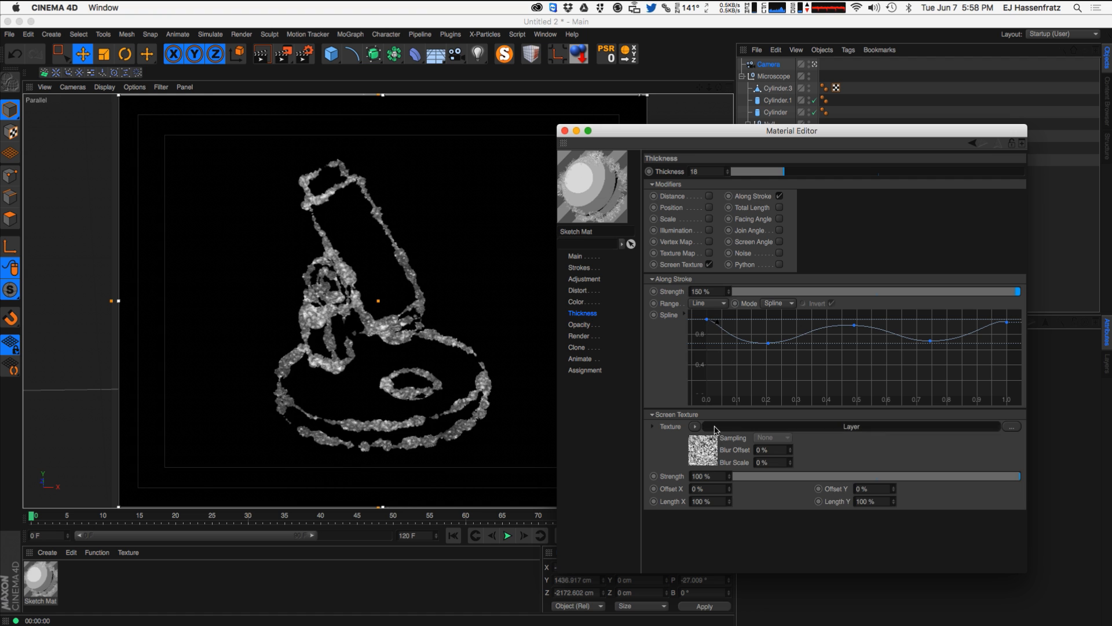
{"action": "left_click", "coordinate": [724, 426]}
{"action": "left_click", "coordinate": [588, 326]}
{"action": "left_click", "coordinate": [764, 315]}
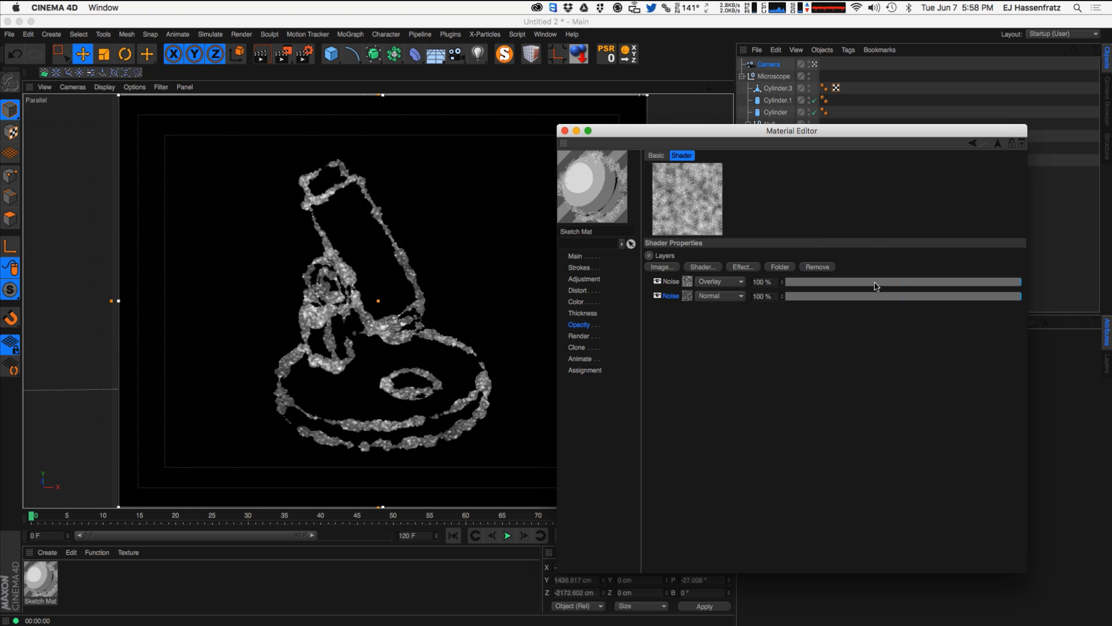
- Change the upper opacity noise layer to the Naki type with a global scale of 10%
{"action": "left_click", "coordinate": [688, 281]}
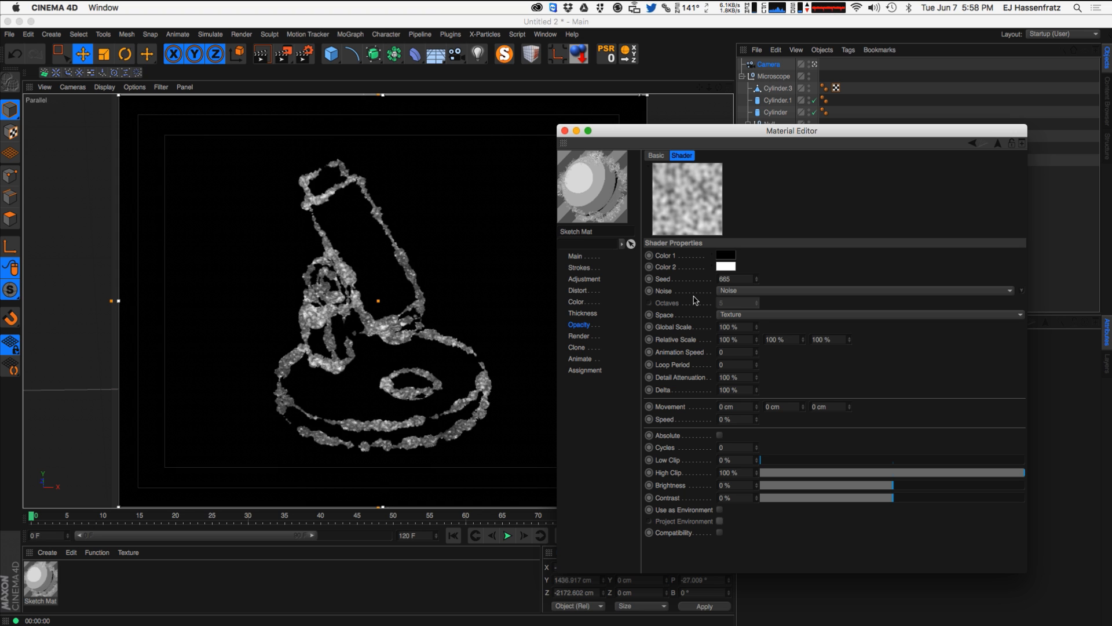
{"action": "left_click", "coordinate": [753, 290]}
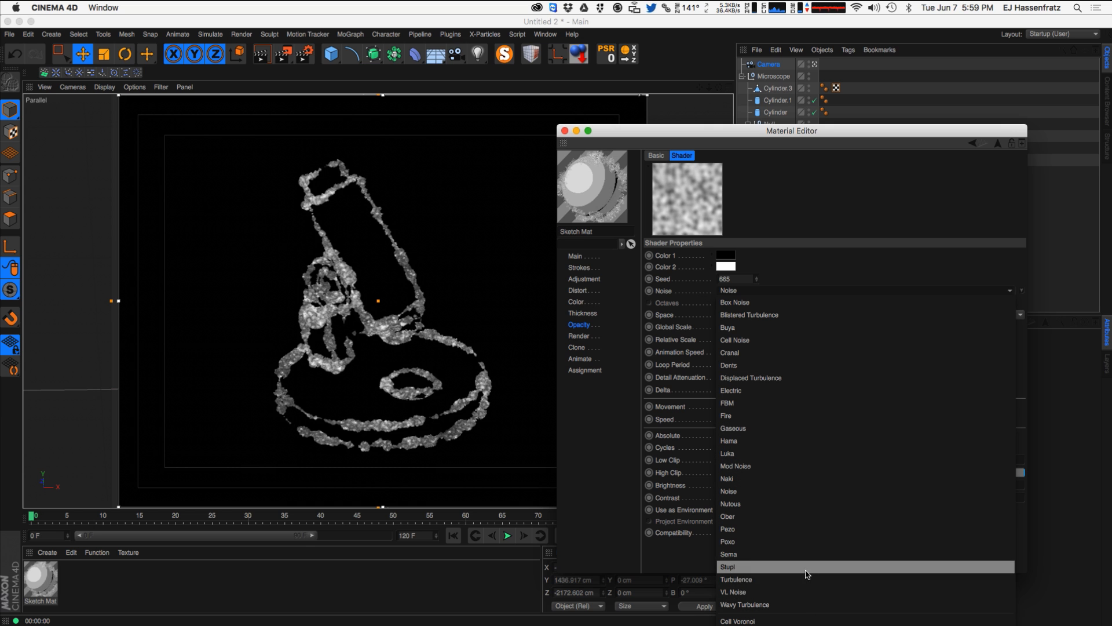
{"action": "left_click", "coordinate": [753, 478]}
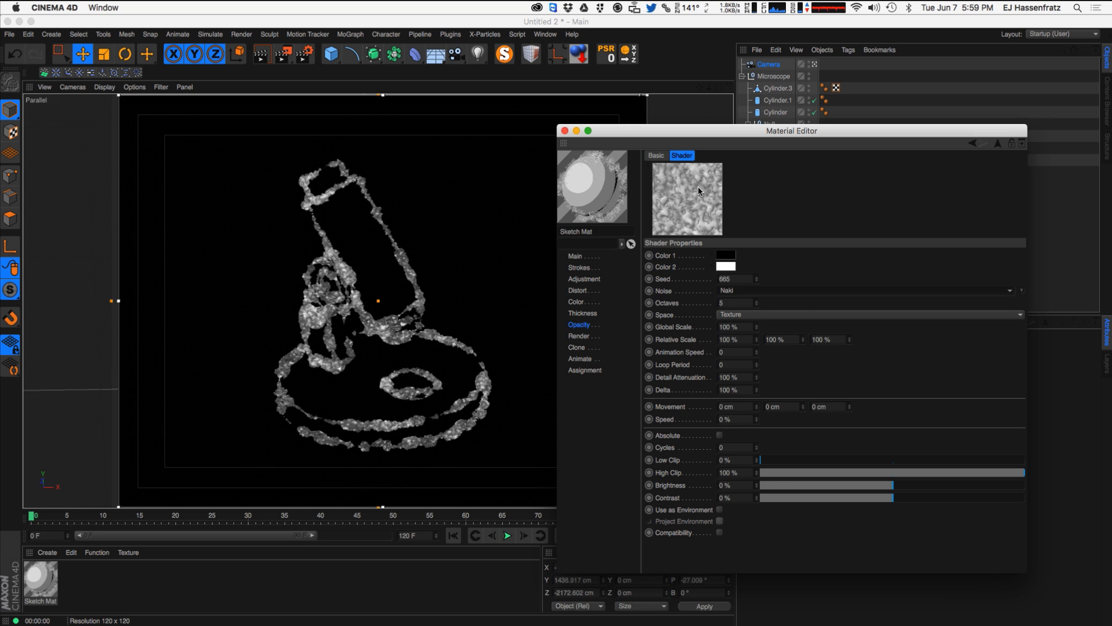
{"action": "double_click", "coordinate": [737, 327]}
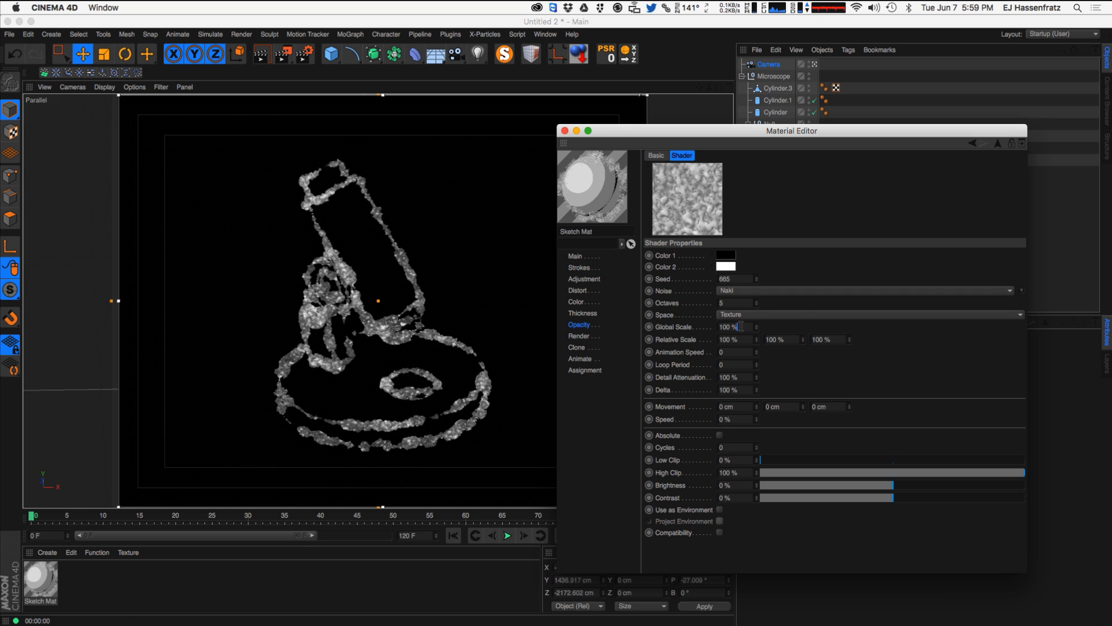
{"action": "type", "text": "10"}
{"action": "key", "text": "Return"}
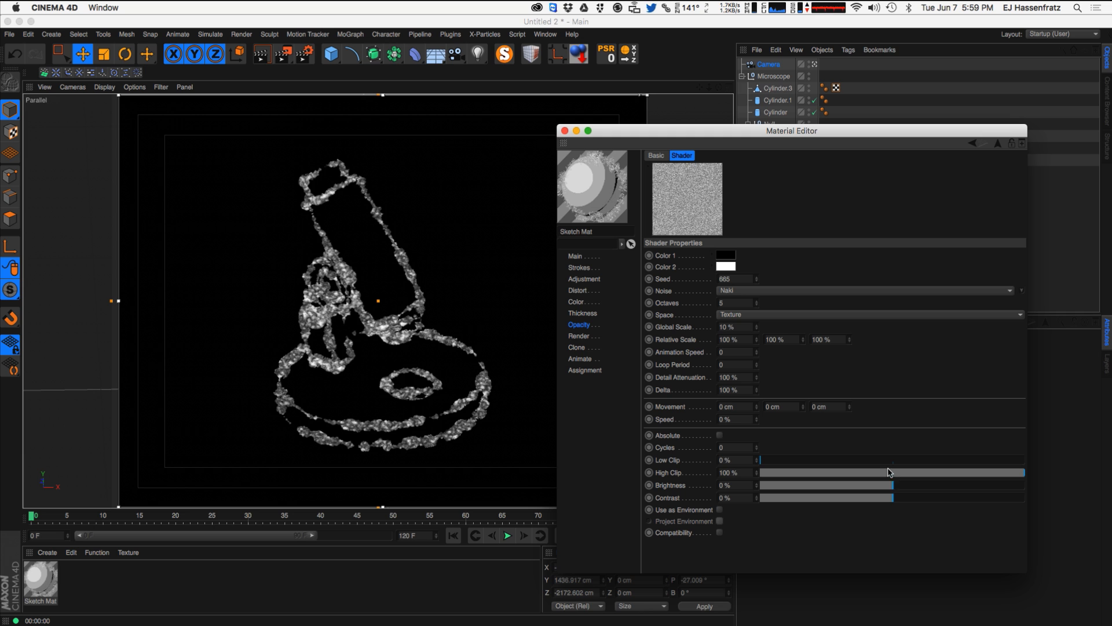
- Set the Naki noise's contrast to 100% and return to the stroke opacity settings
{"action": "left_click_drag", "start_coordinate": [904, 498], "coordinate": [1085, 503]}
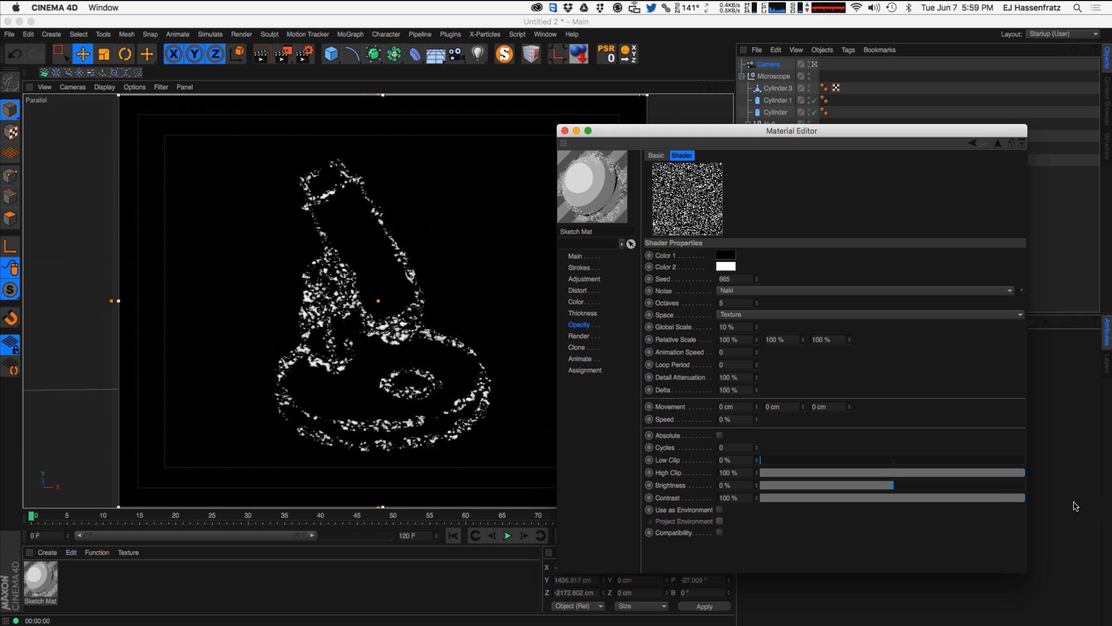
{"action": "left_click", "coordinate": [577, 336]}
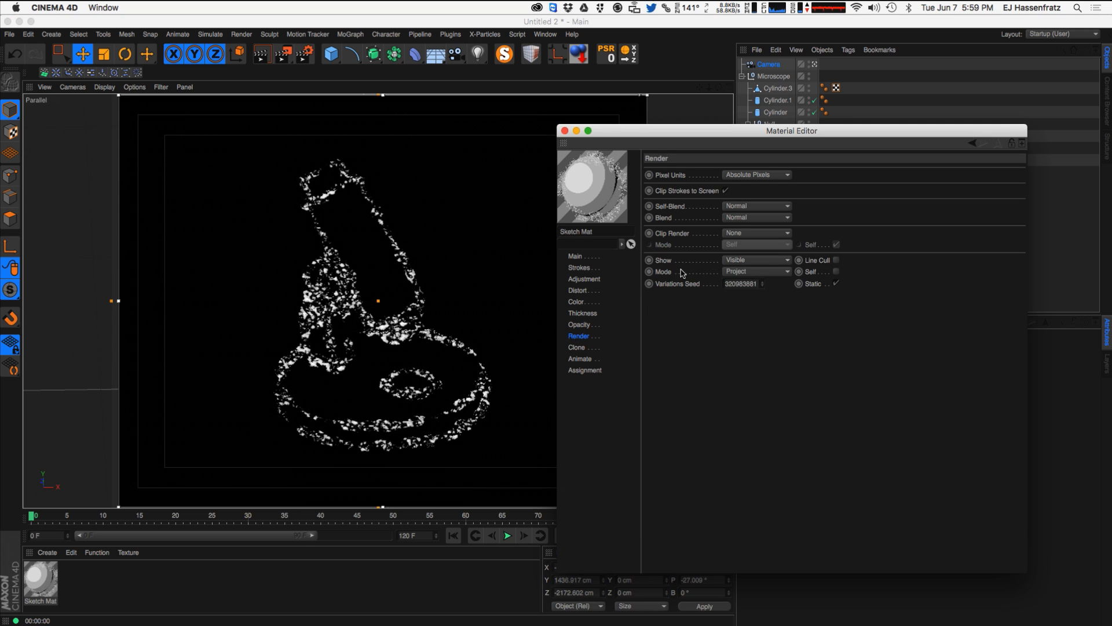
{"action": "left_click", "coordinate": [581, 326]}
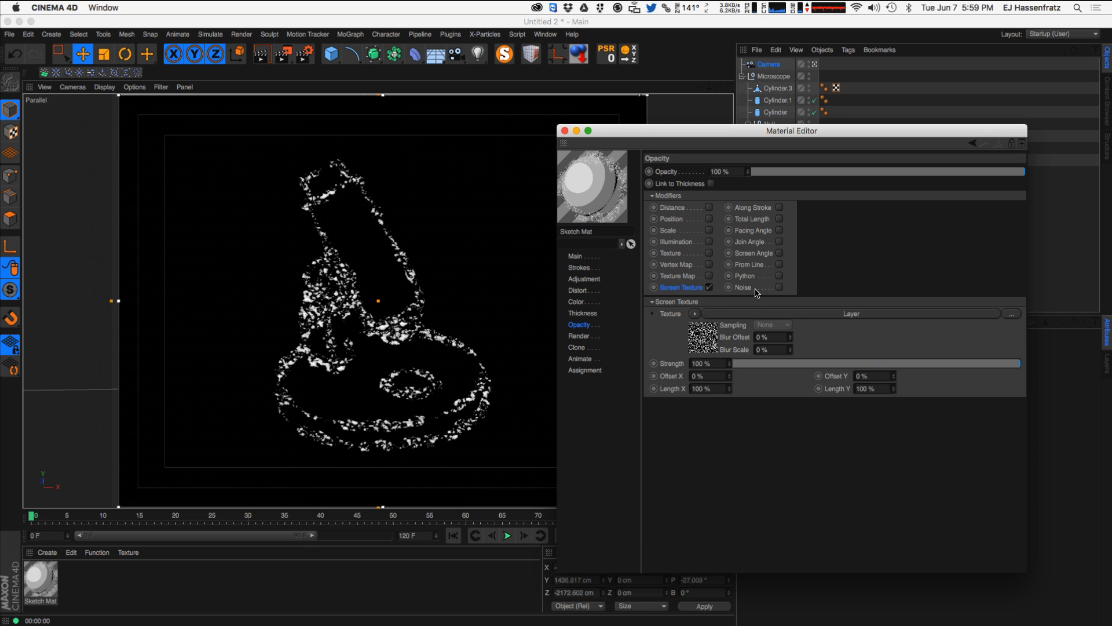
- Open the opacity's layer shader and reduce the Overlay noise layer's mix strength to 84%
{"action": "left_click", "coordinate": [842, 315]}
{"action": "left_click_drag", "start_coordinate": [990, 287], "coordinate": [949, 287]}
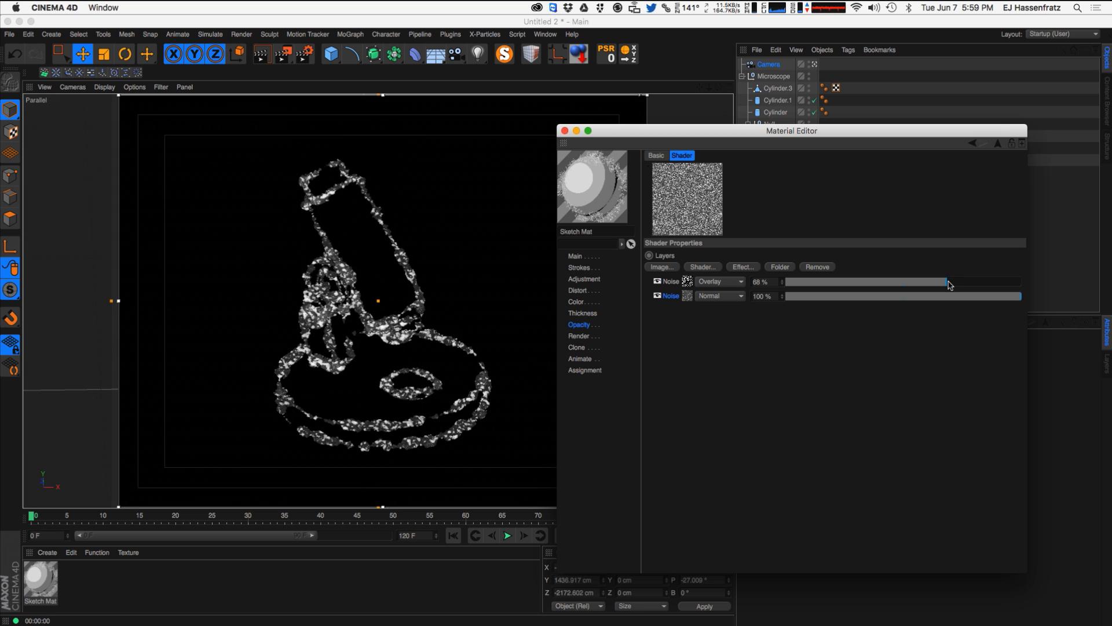
{"action": "left_click_drag", "start_coordinate": [953, 287], "coordinate": [985, 288]}
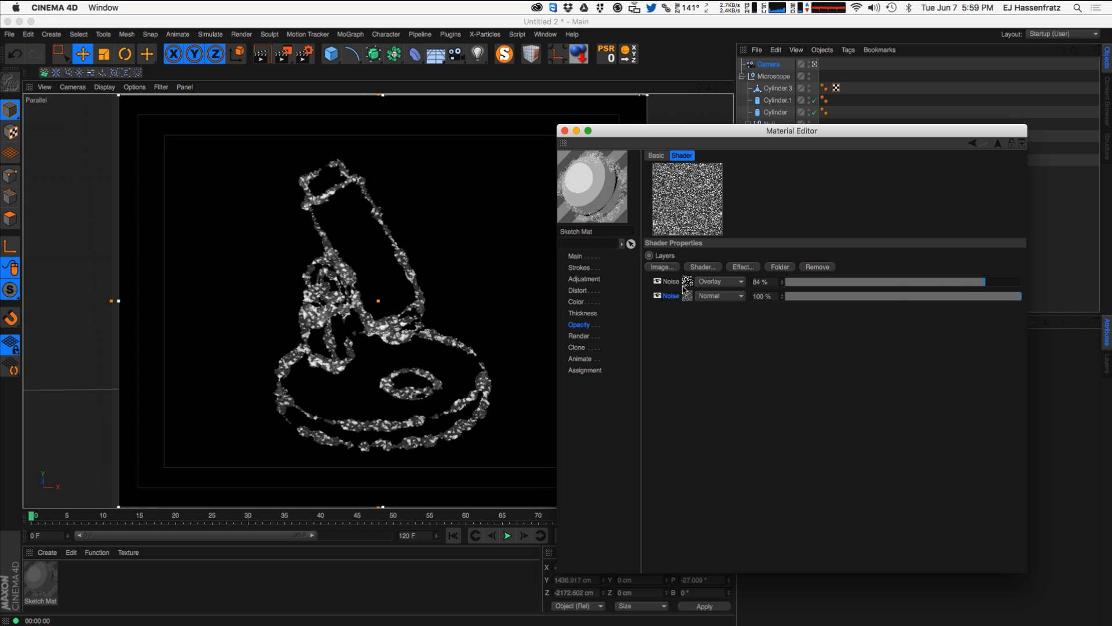
- Set the Overlay layer's Naki noise to 9.5 octaves, 45% brightness and 81% contrast
{"action": "left_click", "coordinate": [687, 283]}
{"action": "left_click_drag", "start_coordinate": [892, 484], "coordinate": [965, 493]}
{"action": "left_click", "coordinate": [1000, 497]}
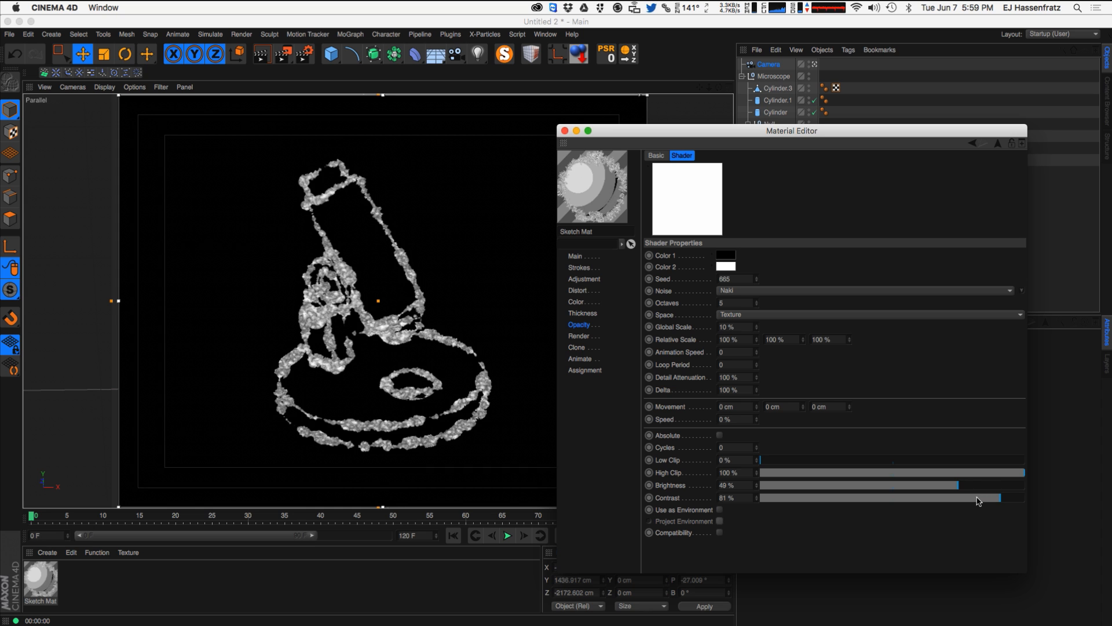
{"action": "mouse_move", "coordinate": [971, 491]}
{"action": "left_mouse_down"}
{"action": "mouse_move", "coordinate": [993, 488]}
{"action": "mouse_move", "coordinate": [906, 488]}
{"action": "left_mouse_up"}
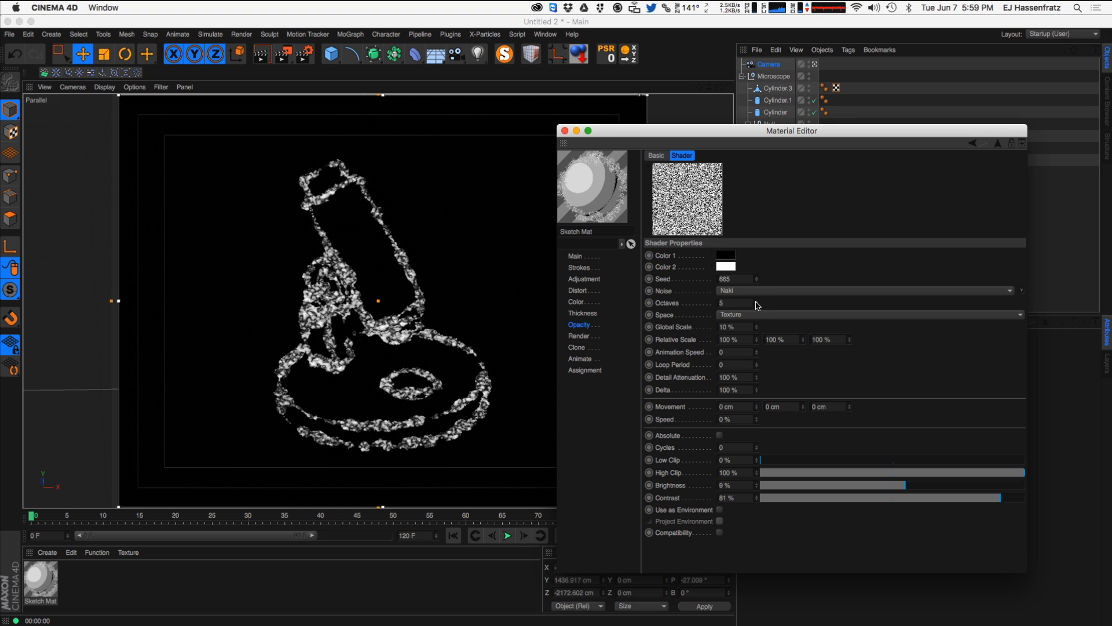
{"action": "left_click_drag", "start_coordinate": [756, 302], "coordinate": [767, 271]}
{"action": "left_click_drag", "start_coordinate": [917, 485], "coordinate": [954, 486]}
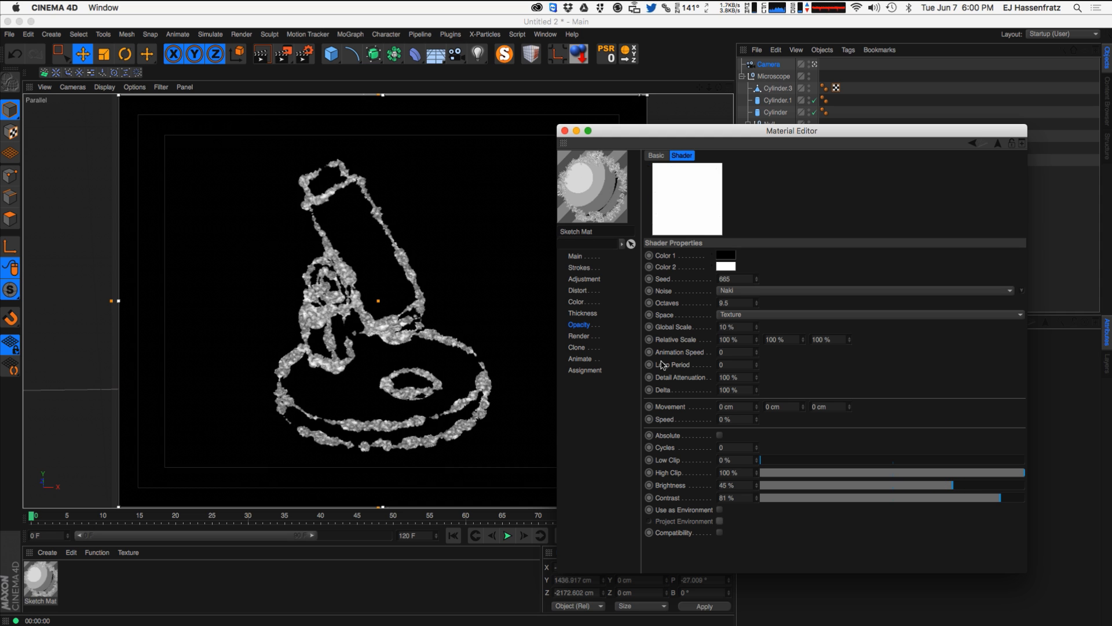
- Open the lower Buya noise layer of the opacity texture and set its brightness to 23% and contrast to 33%
{"action": "left_click", "coordinate": [590, 326]}
{"action": "left_click", "coordinate": [816, 325]}
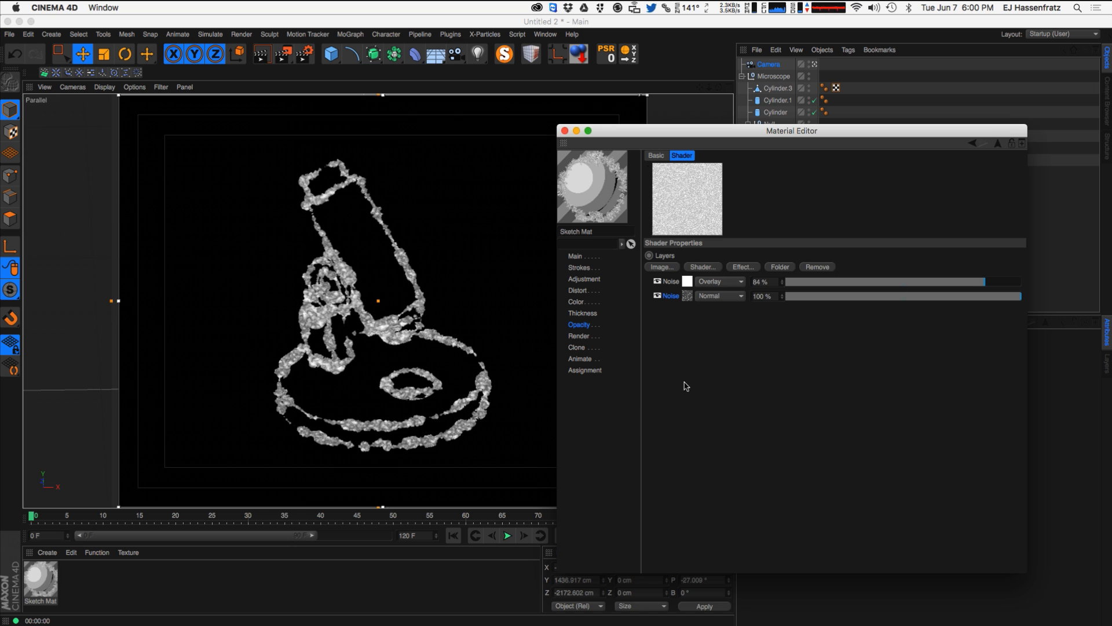
{"action": "left_click", "coordinate": [689, 296]}
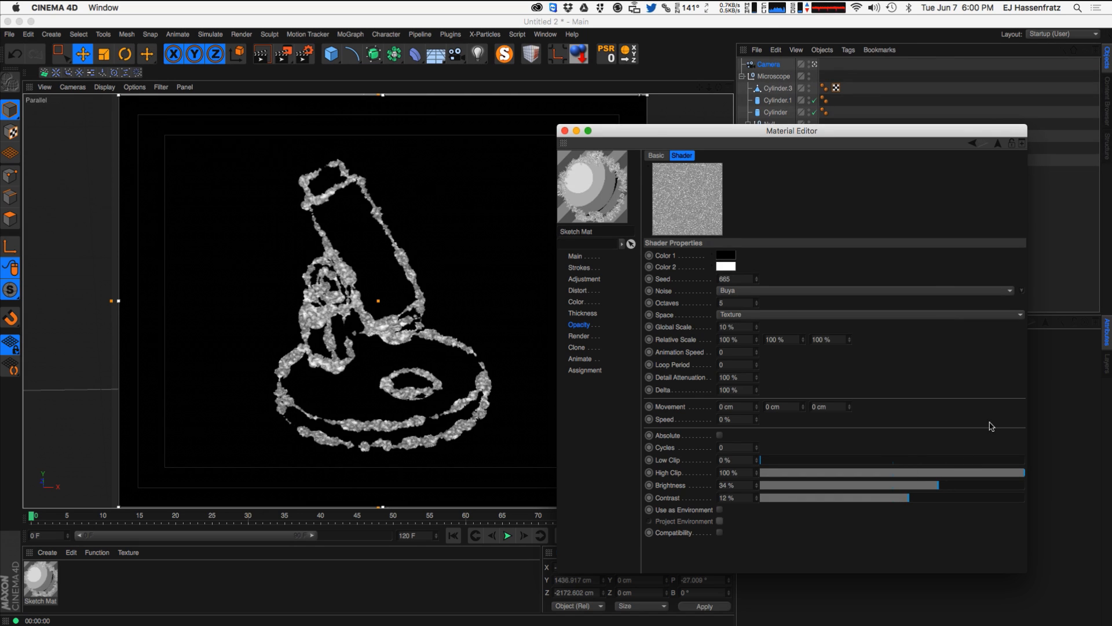
{"action": "left_click", "coordinate": [920, 498]}
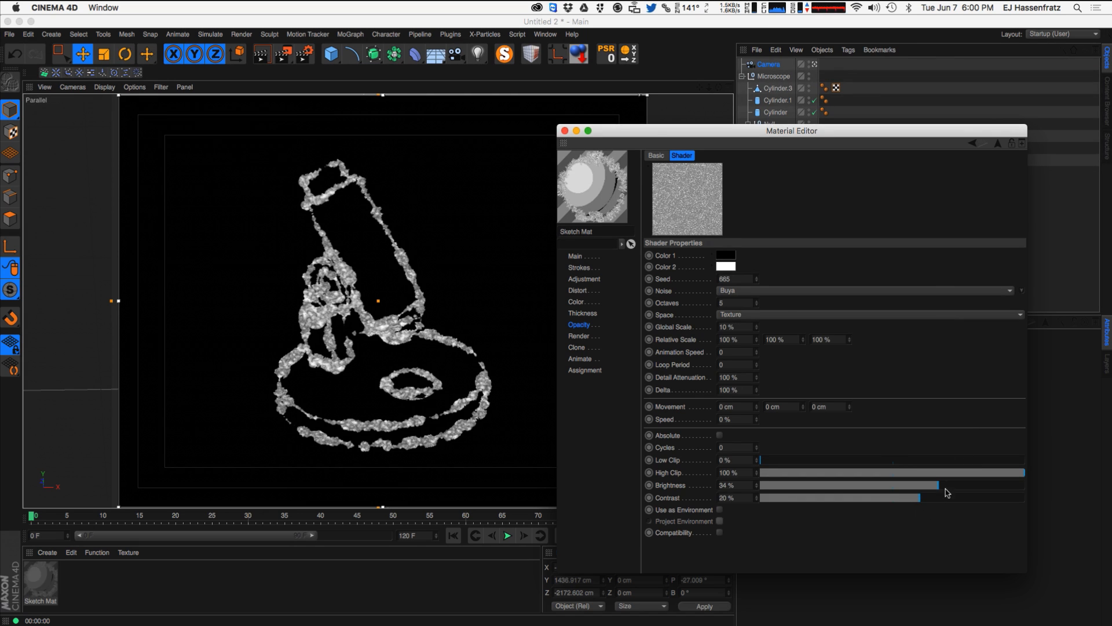
{"action": "left_click", "coordinate": [957, 485]}
{"action": "mouse_move", "coordinate": [963, 485]}
{"action": "left_mouse_down"}
{"action": "mouse_move", "coordinate": [897, 498]}
{"action": "mouse_move", "coordinate": [1003, 495]}
{"action": "mouse_move", "coordinate": [917, 491]}
{"action": "left_mouse_up"}
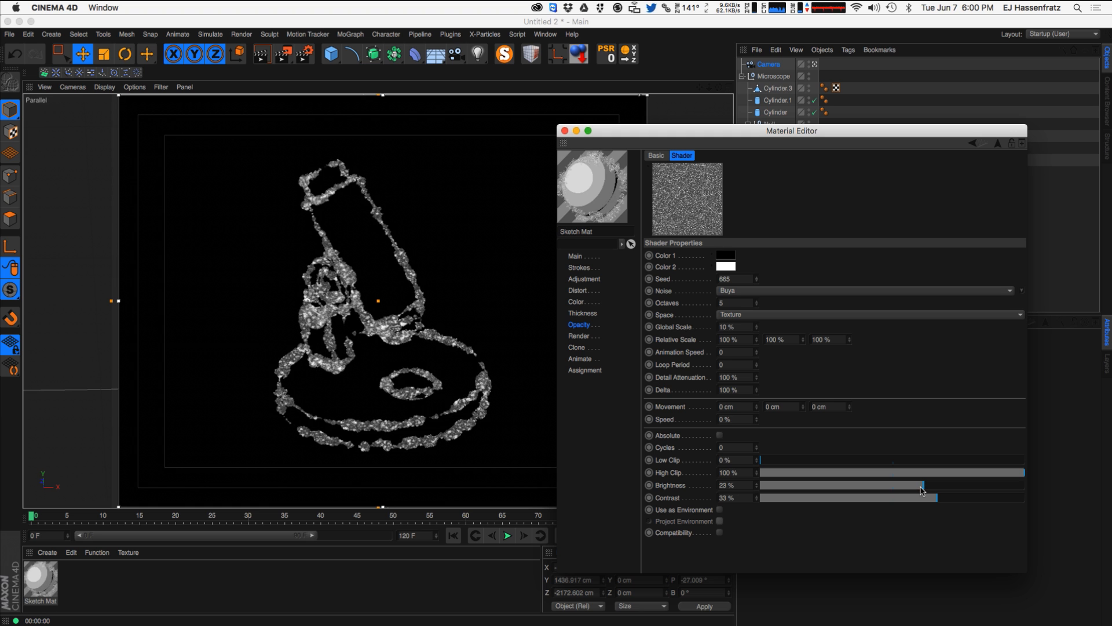
- Try a lower screen texture strength for the stroke opacity and return it to 100%
{"action": "left_click", "coordinate": [625, 325]}
{"action": "left_click_drag", "start_coordinate": [754, 364], "coordinate": [799, 363]}
{"action": "left_click_drag", "start_coordinate": [901, 367], "coordinate": [1028, 363]}
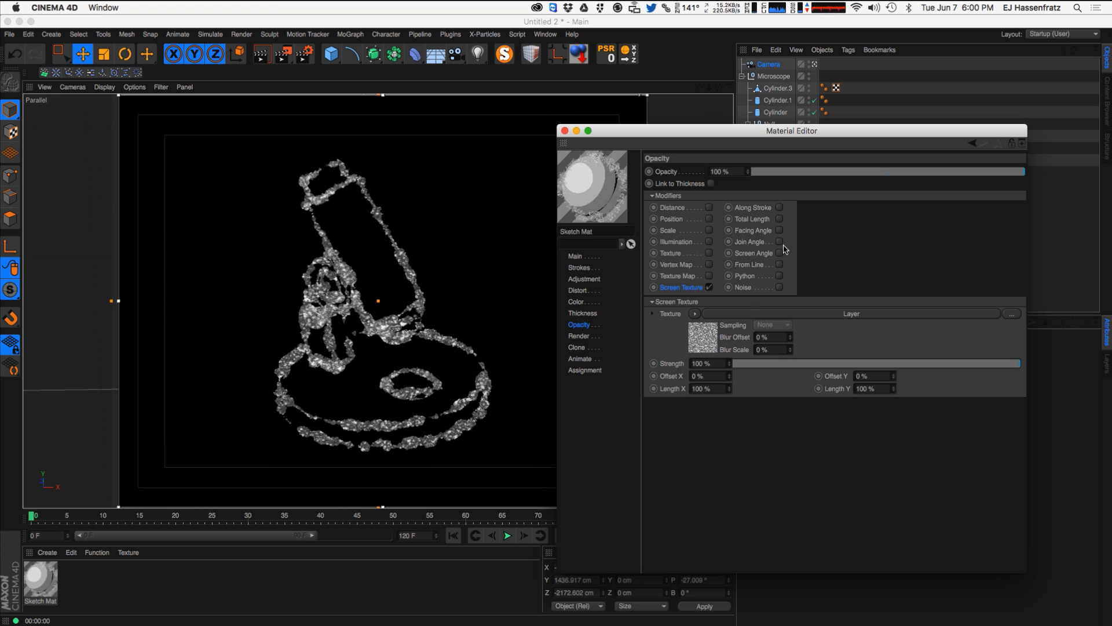
- Reduce the Naki noise's global scale to 6% and return to the stroke opacity settings
{"action": "left_click", "coordinate": [703, 336]}
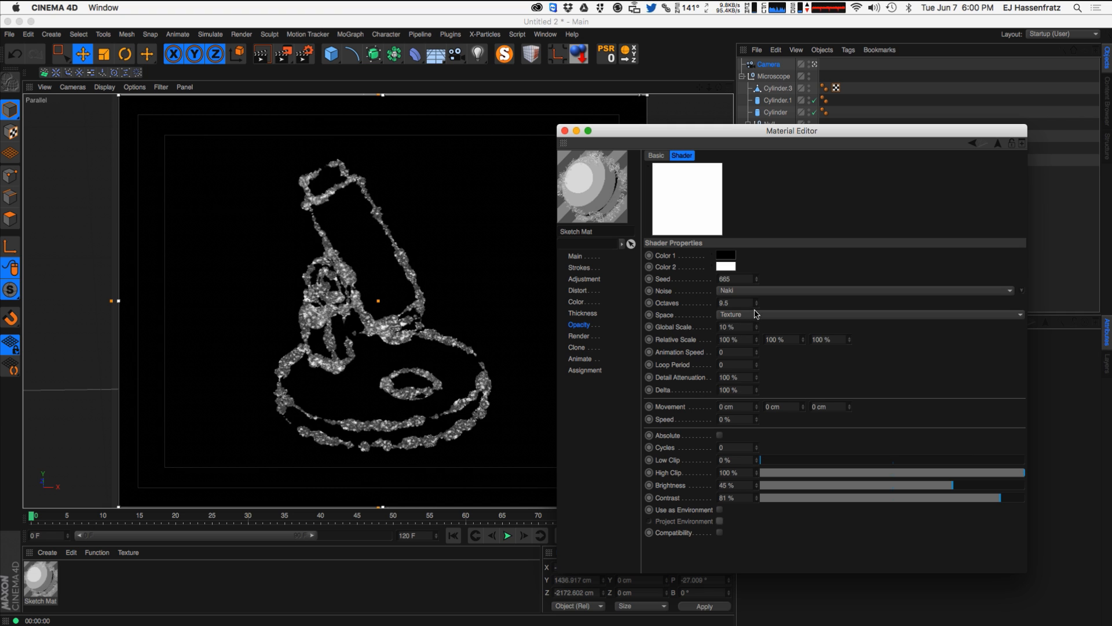
{"action": "left_click_drag", "start_coordinate": [757, 327], "coordinate": [757, 333]}
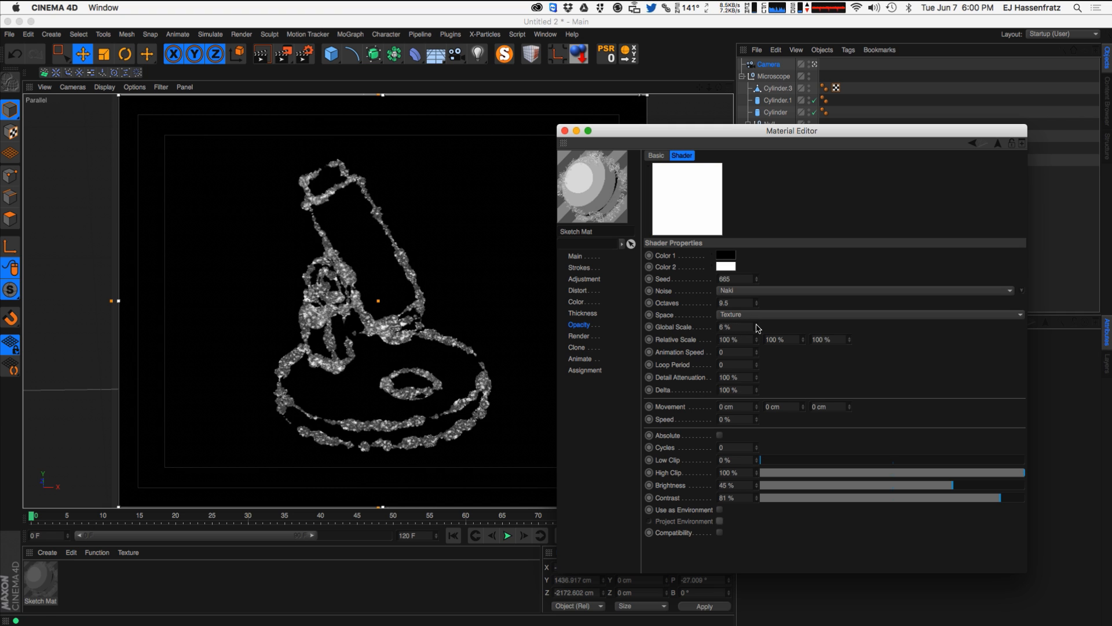
{"action": "left_click", "coordinate": [598, 323]}
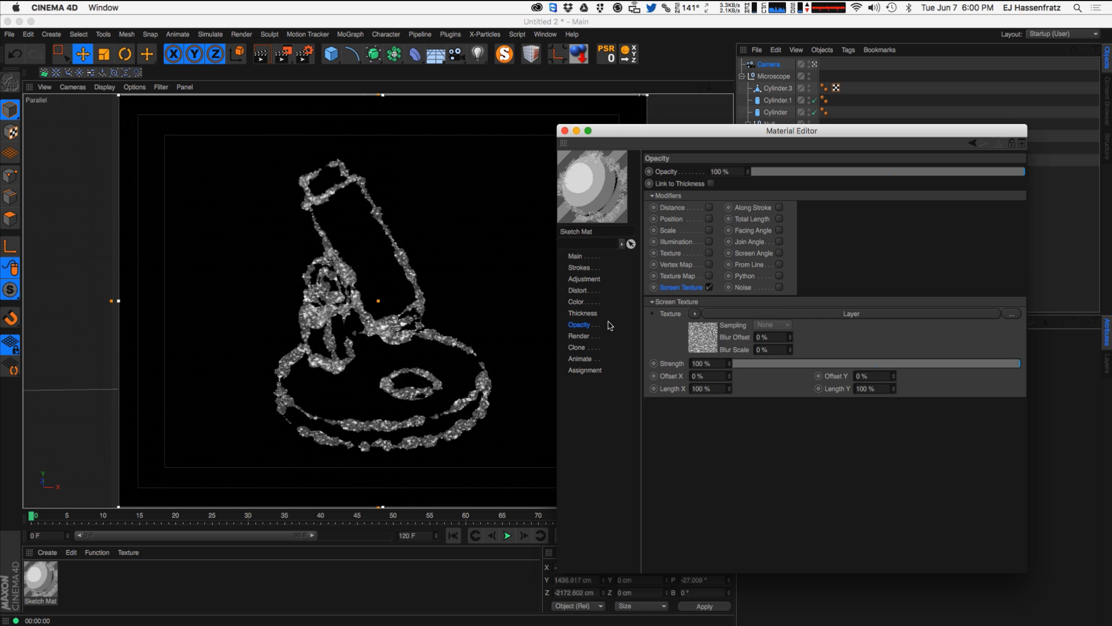
- Set the Buya noise to 15.3 octaves with an 8% global scale and return to the stroke opacity settings
{"action": "left_click", "coordinate": [784, 312]}
{"action": "left_click_drag", "start_coordinate": [756, 331], "coordinate": [804, 226]}
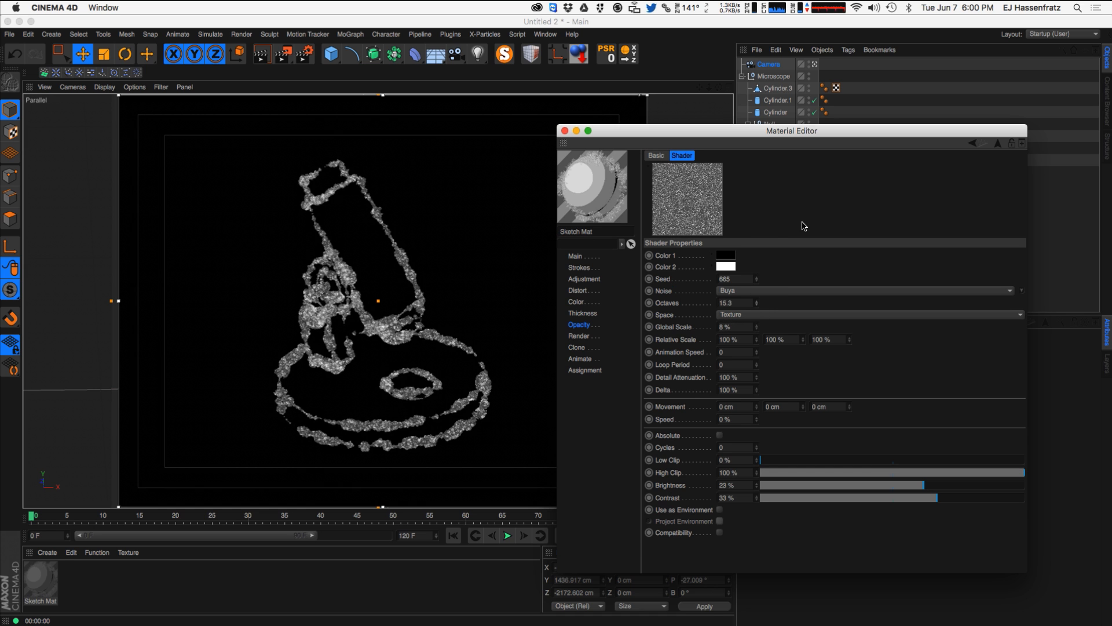
{"action": "left_click", "coordinate": [591, 323]}
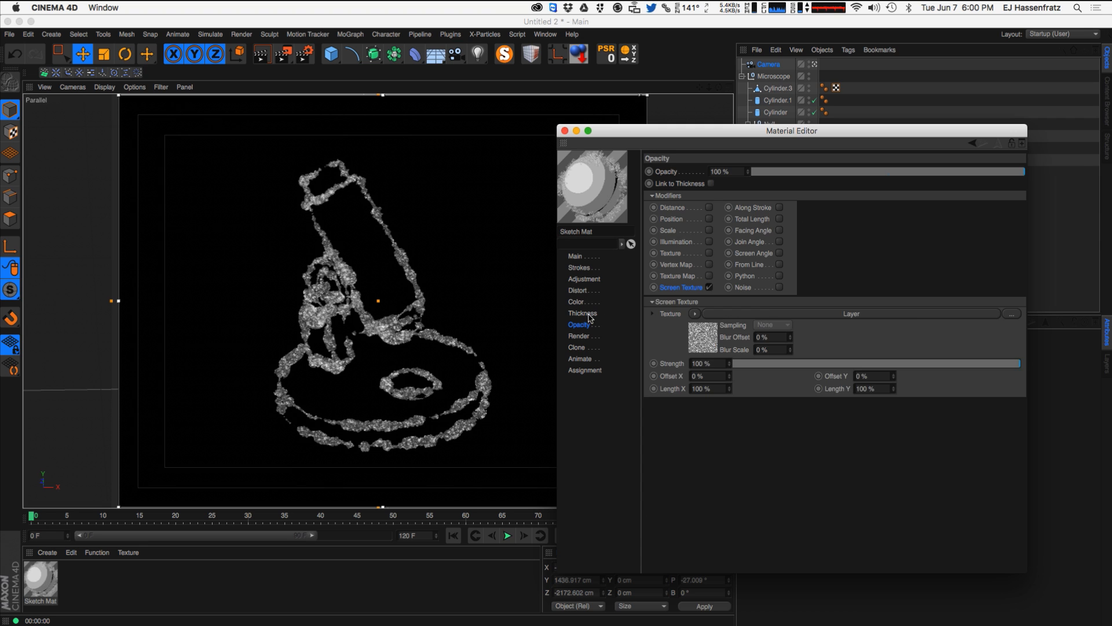
- Enable the Along Stroke modifier for the stroke opacity and set its mode to Spline
{"action": "left_click", "coordinate": [589, 313]}
{"action": "left_click", "coordinate": [586, 325]}
{"action": "left_click", "coordinate": [780, 208]}
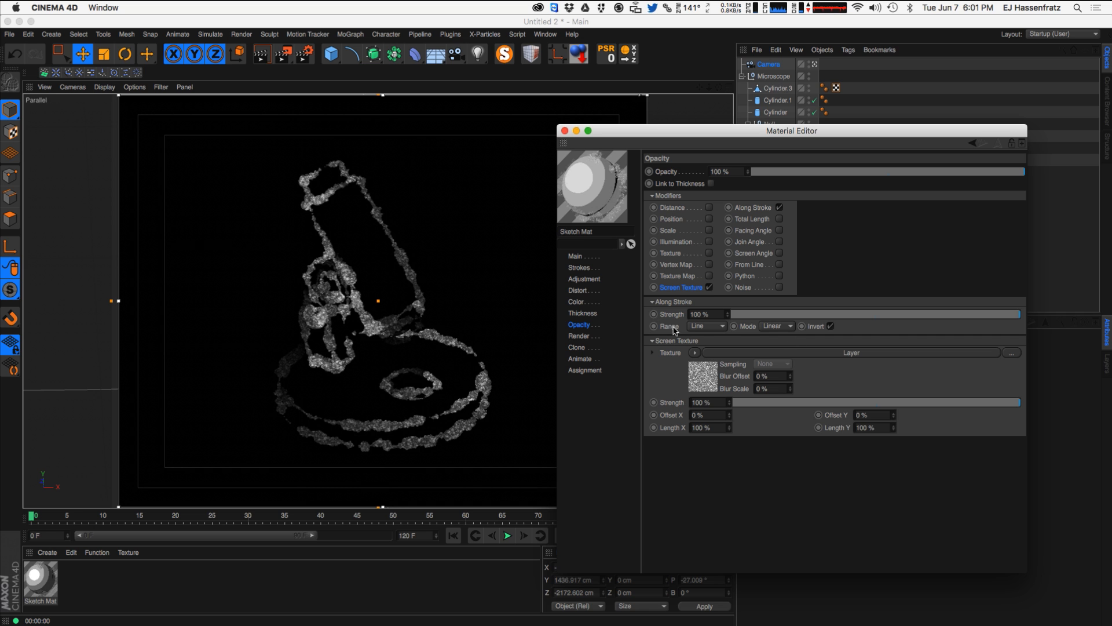
{"action": "left_click", "coordinate": [764, 326]}
{"action": "left_click", "coordinate": [778, 357]}
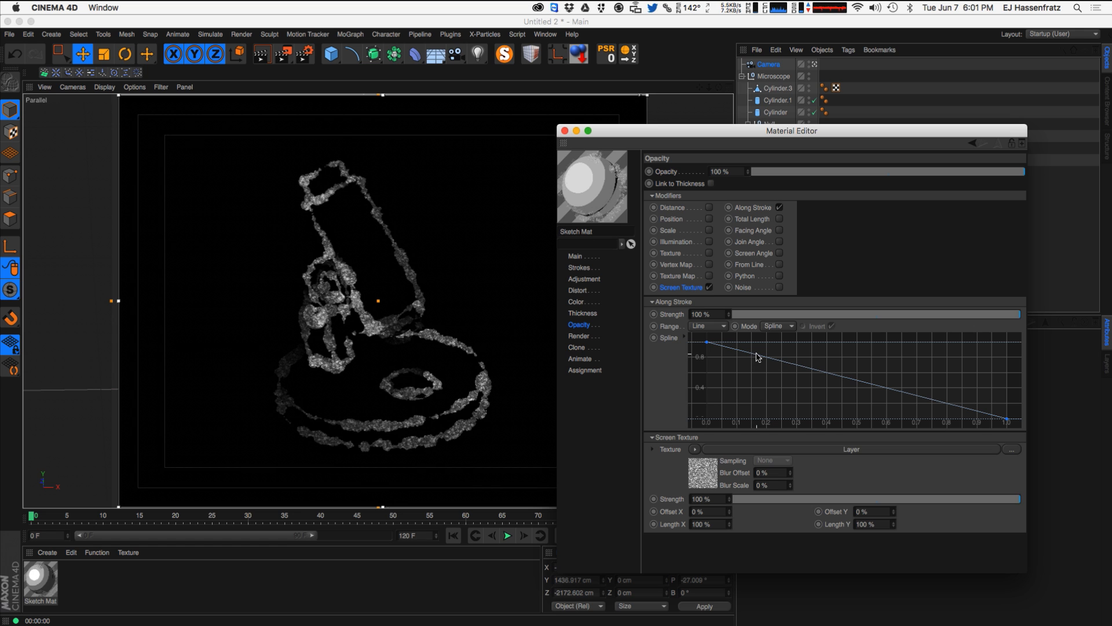
- Add points to the Along Stroke opacity spline to form a wave with two dips that ends at full opacity
{"action": "mouse_move", "coordinate": [756, 360]}
{"action": "left_mouse_down"}
{"action": "mouse_move", "coordinate": [760, 396]}
{"action": "mouse_move", "coordinate": [830, 356]}
{"action": "left_mouse_up"}
{"action": "left_click_drag", "start_coordinate": [946, 418], "coordinate": [945, 354]}
{"action": "left_click_drag", "start_coordinate": [1006, 419], "coordinate": [1008, 342]}
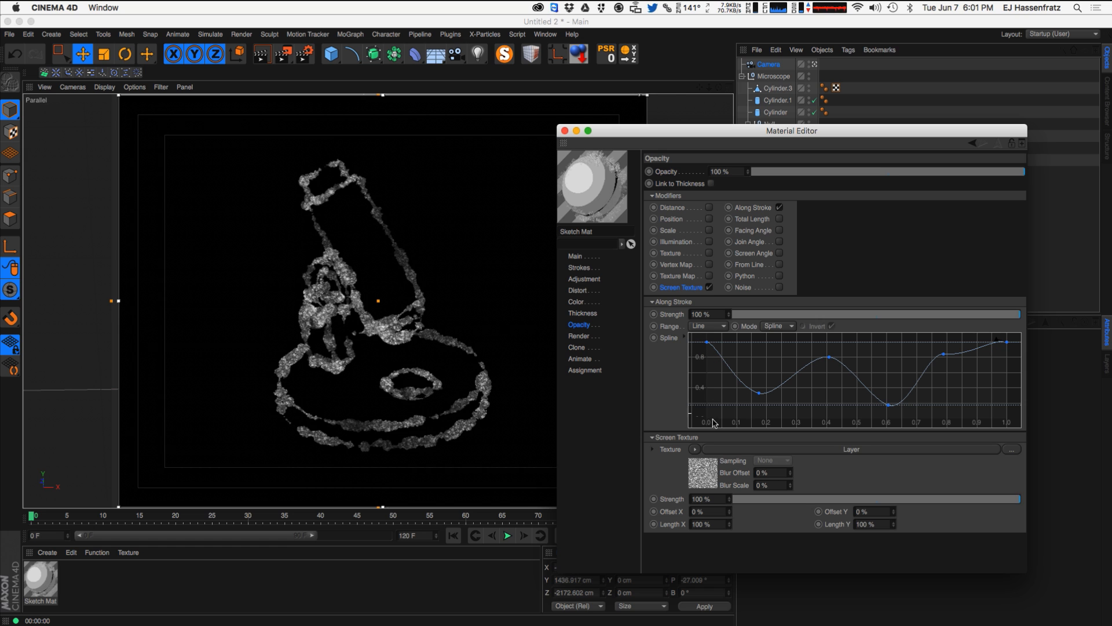
{"action": "left_click_drag", "start_coordinate": [759, 394], "coordinate": [757, 394]}
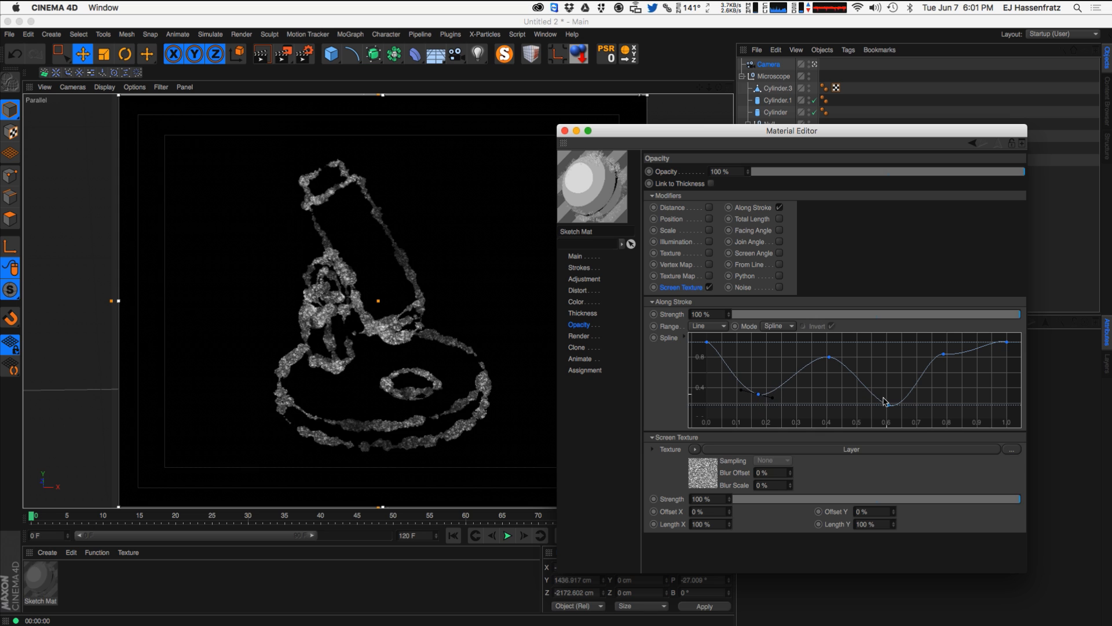
- Rearrange the opacity spline's points into a wave with three unevenly spaced dips, and compare the strokes with the Along Stroke modifier off and on
{"action": "left_click_drag", "start_coordinate": [887, 404], "coordinate": [879, 386]}
{"action": "left_click_drag", "start_coordinate": [829, 358], "coordinate": [815, 350]}
{"action": "left_click_drag", "start_coordinate": [879, 385], "coordinate": [867, 396]}
{"action": "mouse_move", "coordinate": [943, 354]}
{"action": "left_mouse_down"}
{"action": "mouse_move", "coordinate": [915, 365]}
{"action": "mouse_move", "coordinate": [920, 353]}
{"action": "mouse_move", "coordinate": [959, 364]}
{"action": "mouse_move", "coordinate": [967, 393]}
{"action": "mouse_move", "coordinate": [957, 395]}
{"action": "left_mouse_up"}
{"action": "left_click_drag", "start_coordinate": [815, 350], "coordinate": [793, 346]}
{"action": "left_click_drag", "start_coordinate": [867, 397], "coordinate": [832, 394]}
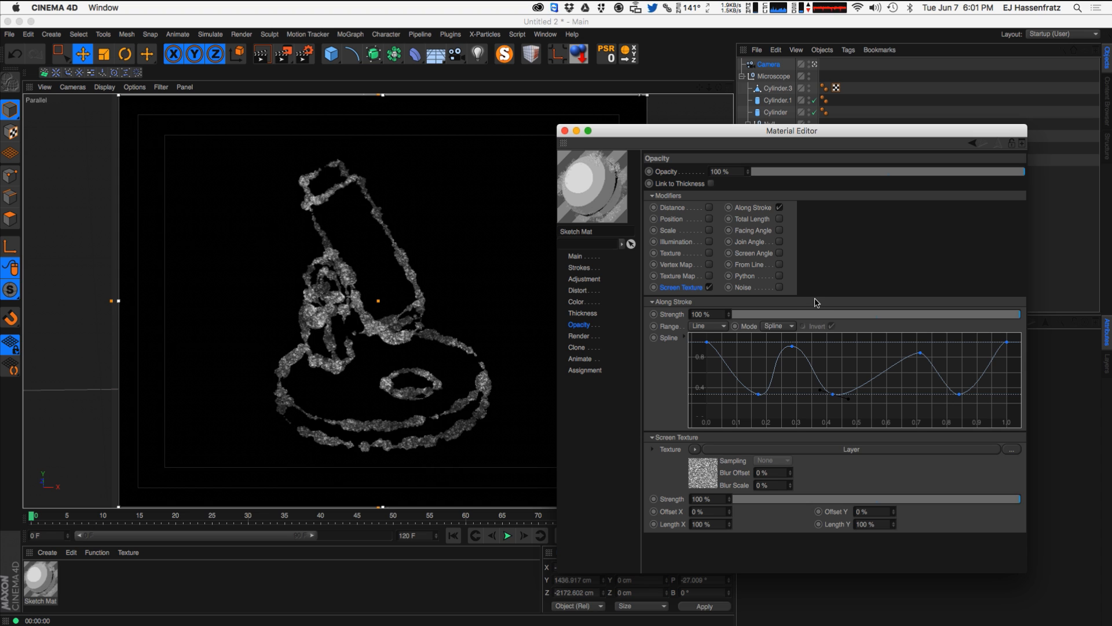
{"action": "left_click_drag", "start_coordinate": [760, 395], "coordinate": [746, 397]}
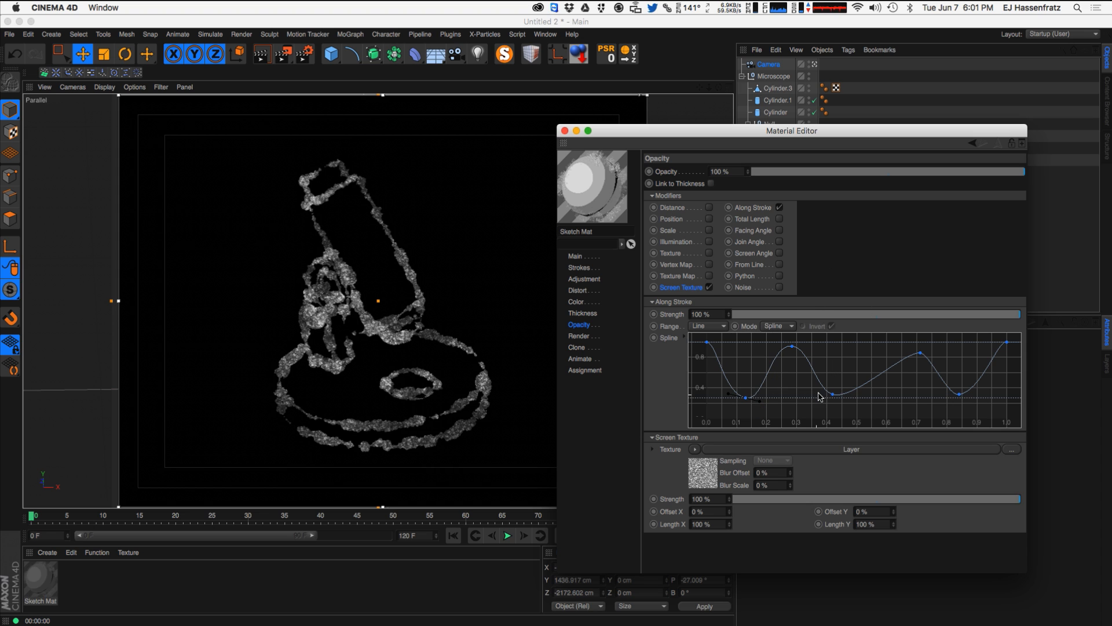
{"action": "left_click_drag", "start_coordinate": [835, 394], "coordinate": [874, 394]}
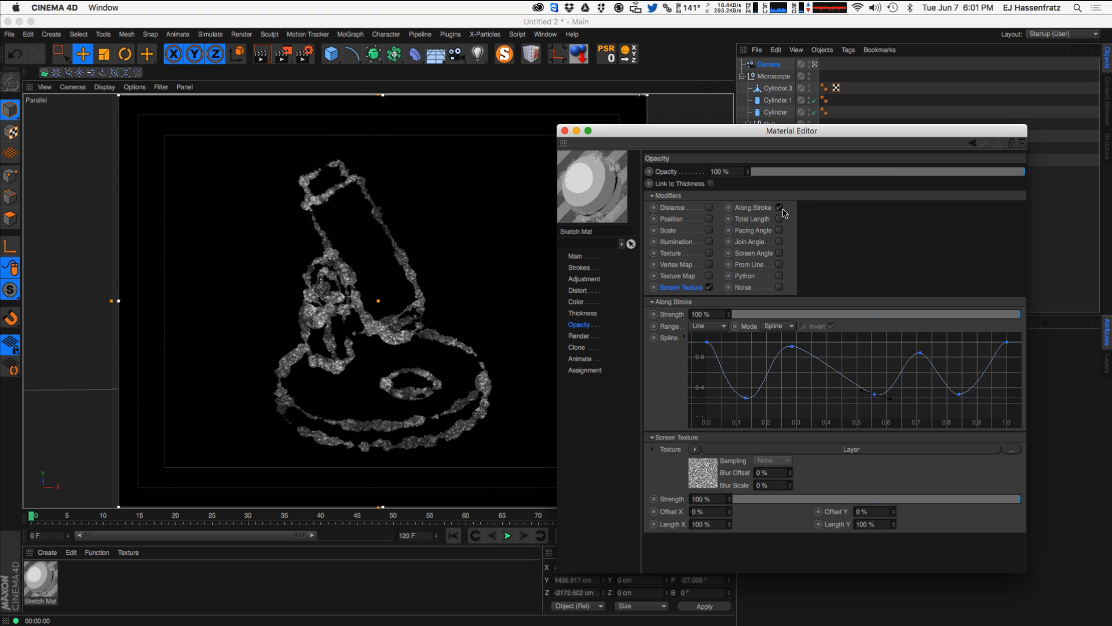
{"action": "left_click", "coordinate": [780, 209]}
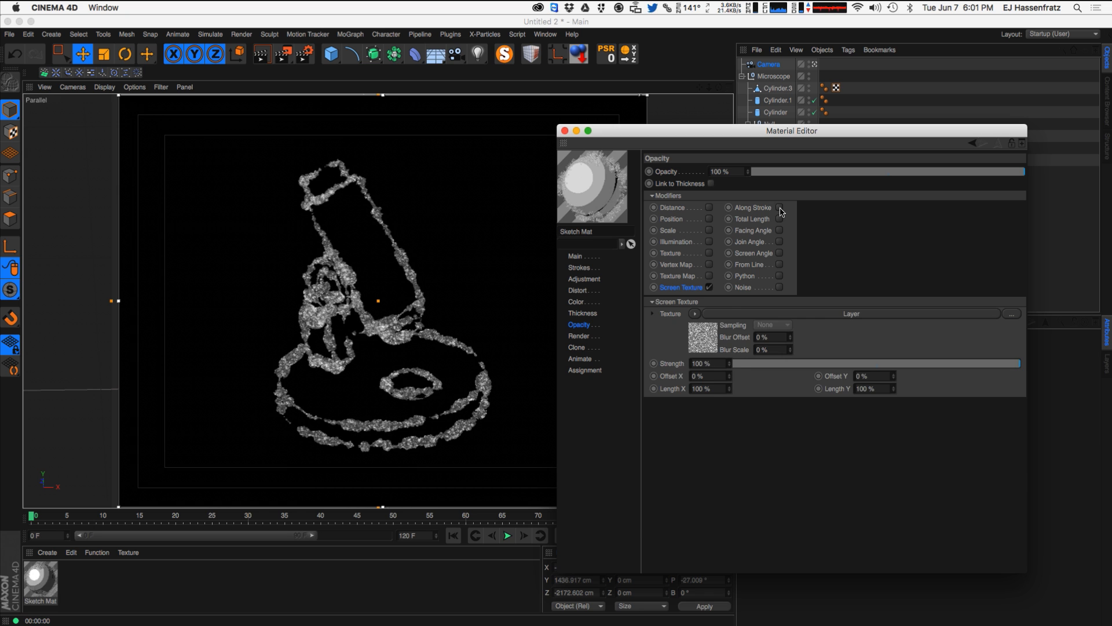
{"action": "left_click", "coordinate": [780, 208]}
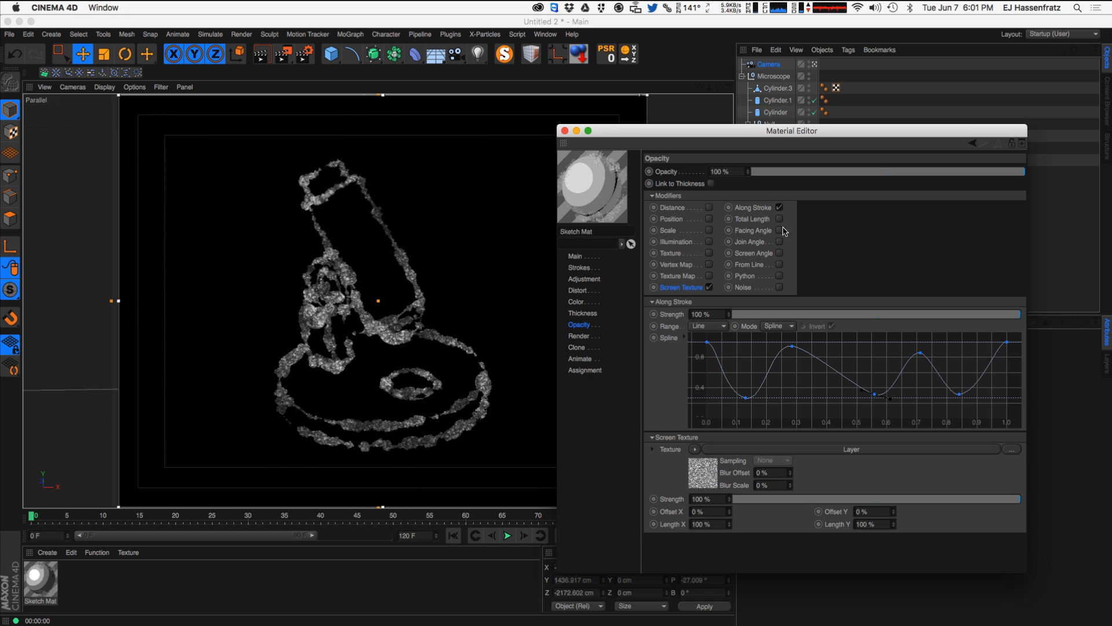
- Deepen the three dips of the Along Stroke opacity spline and raise its two inner peaks
{"action": "left_click_drag", "start_coordinate": [746, 397], "coordinate": [745, 413]}
{"action": "left_click_drag", "start_coordinate": [874, 394], "coordinate": [855, 412]}
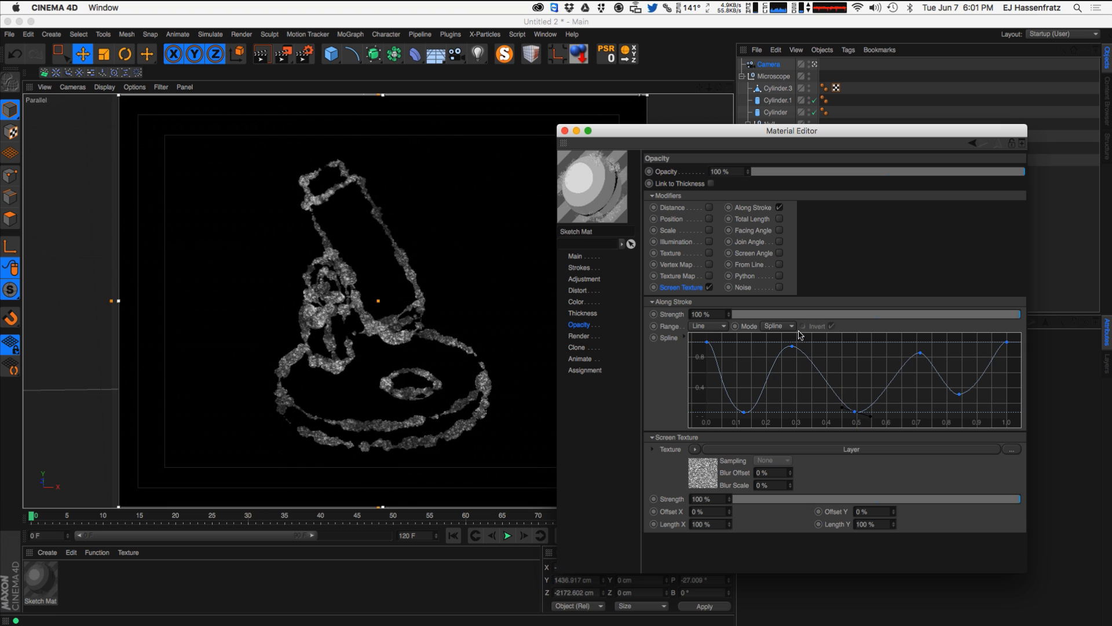
{"action": "left_click_drag", "start_coordinate": [792, 347], "coordinate": [809, 343]}
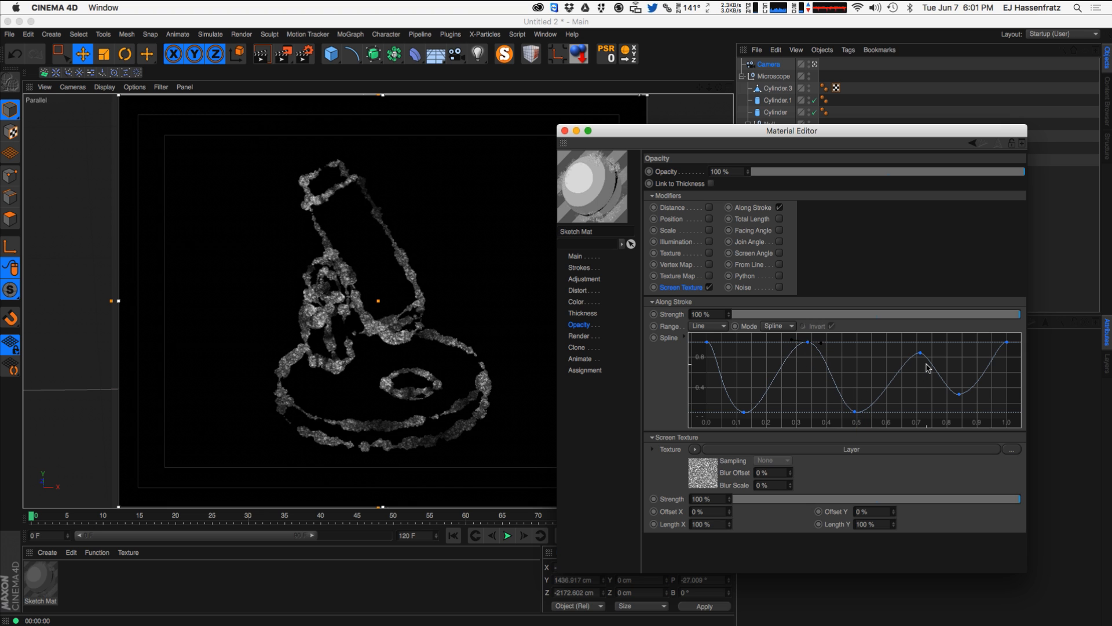
{"action": "left_click_drag", "start_coordinate": [921, 353], "coordinate": [919, 347]}
{"action": "left_click_drag", "start_coordinate": [959, 394], "coordinate": [956, 408]}
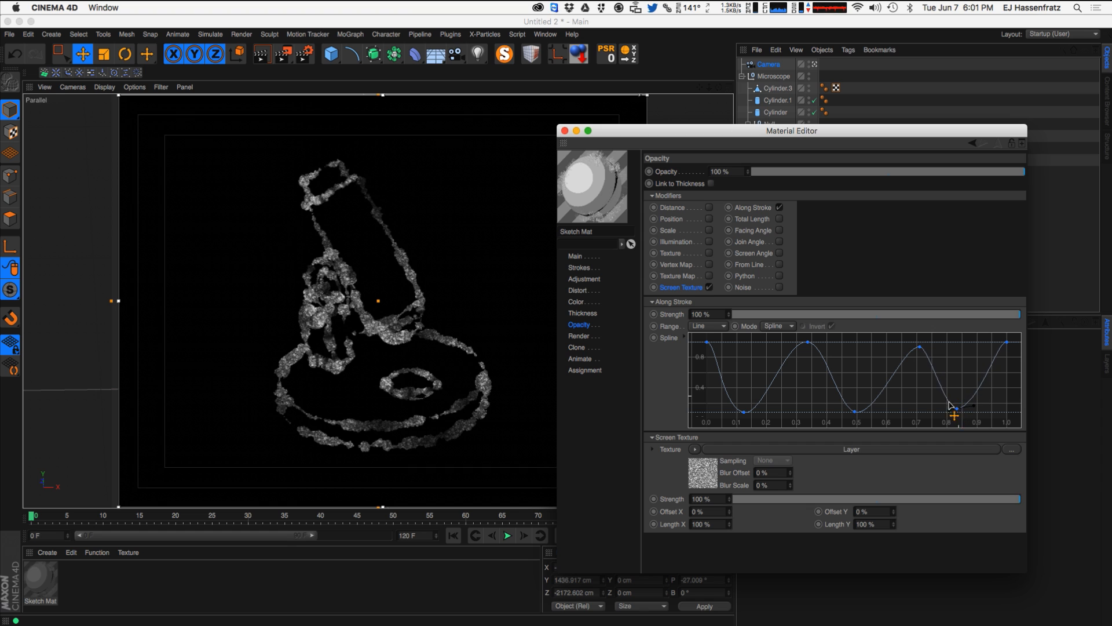
- Lower the opacity spline's last two dips to near zero and delete the peak point between them
{"action": "mouse_move", "coordinate": [920, 349]}
{"action": "left_mouse_down"}
{"action": "mouse_move", "coordinate": [941, 342]}
{"action": "mouse_move", "coordinate": [893, 342]}
{"action": "left_mouse_up"}
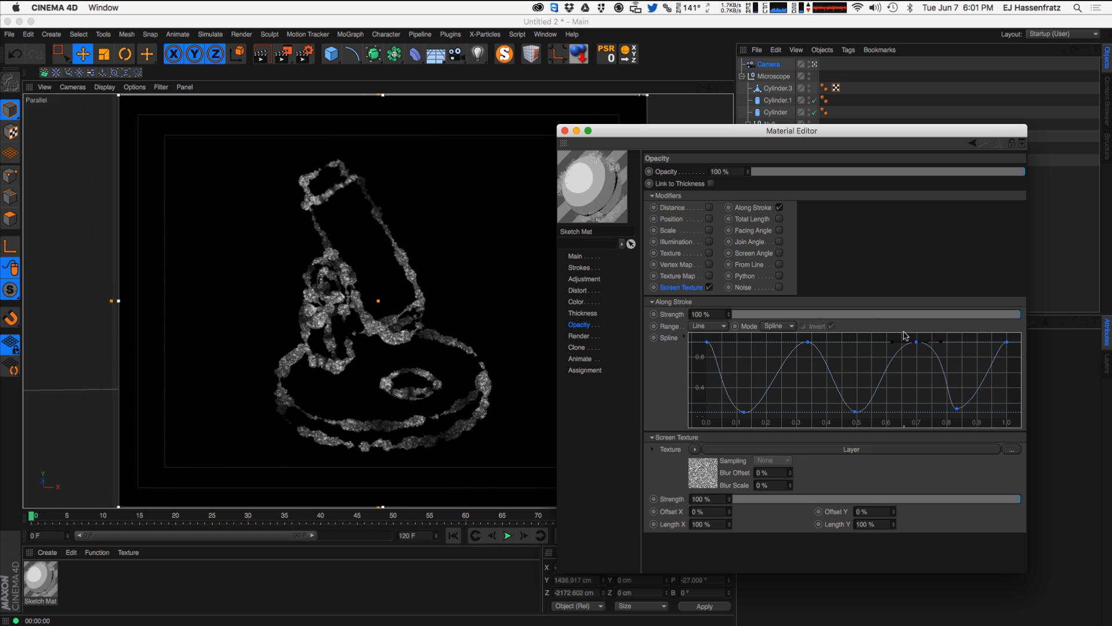
{"action": "left_click_drag", "start_coordinate": [855, 412], "coordinate": [846, 418]}
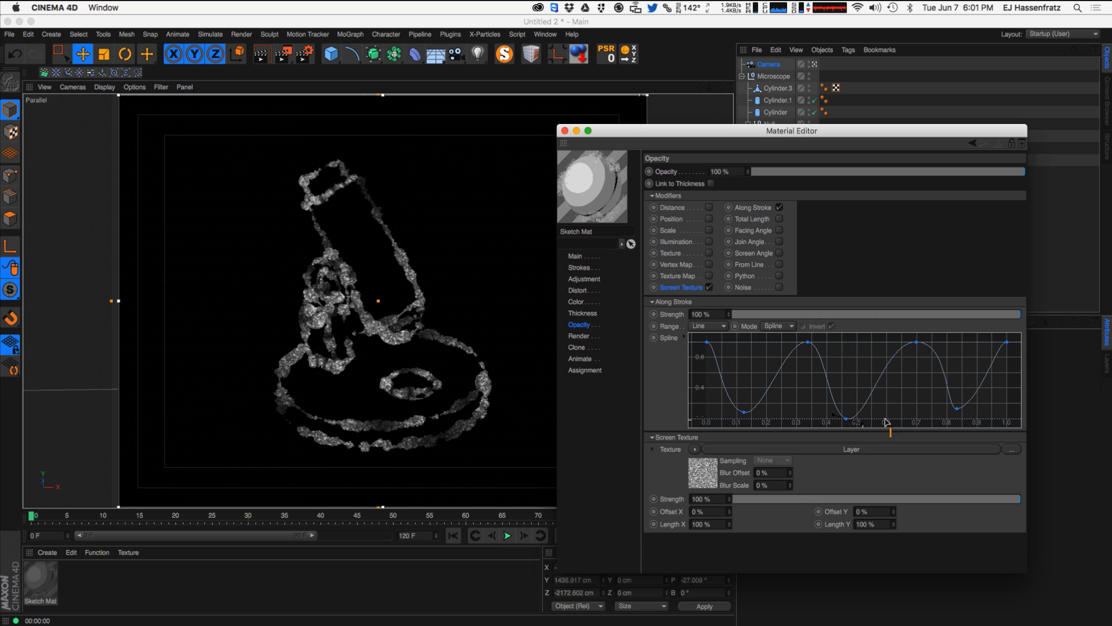
{"action": "left_click_drag", "start_coordinate": [957, 412], "coordinate": [961, 417]}
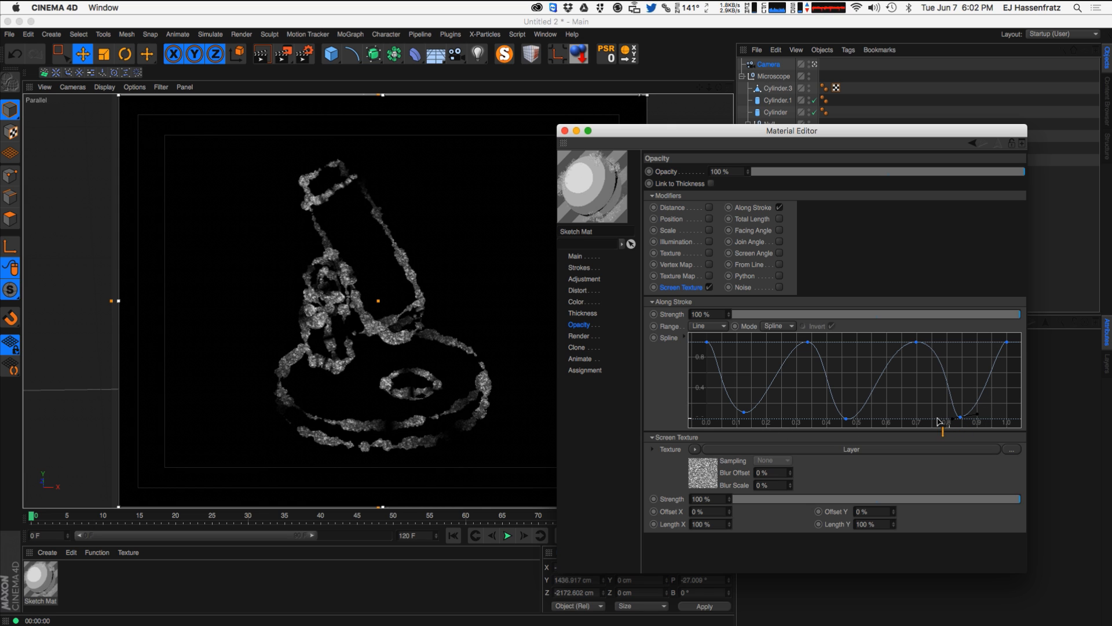
{"action": "left_click", "coordinate": [921, 346]}
{"action": "key", "text": "Delete"}
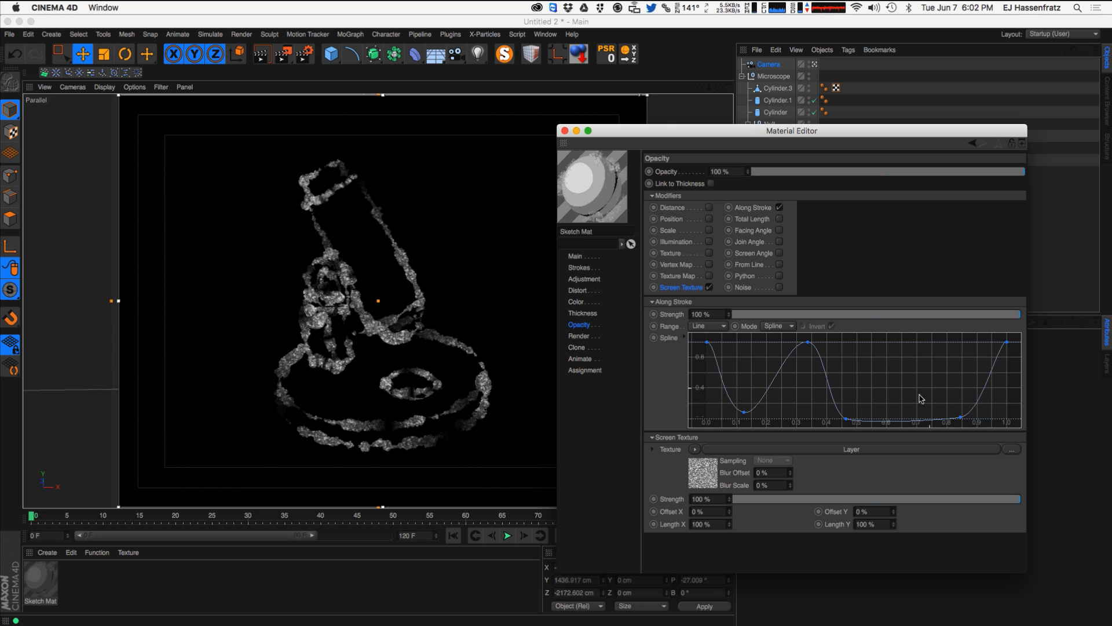
- Try shifting the middle points of the Along Stroke opacity spline and undo those changes
{"action": "left_click_drag", "start_coordinate": [822, 408], "coordinate": [889, 408]}
{"action": "left_click_drag", "start_coordinate": [808, 342], "coordinate": [847, 342]}
{"action": "left_click_drag", "start_coordinate": [966, 415], "coordinate": [965, 399]}
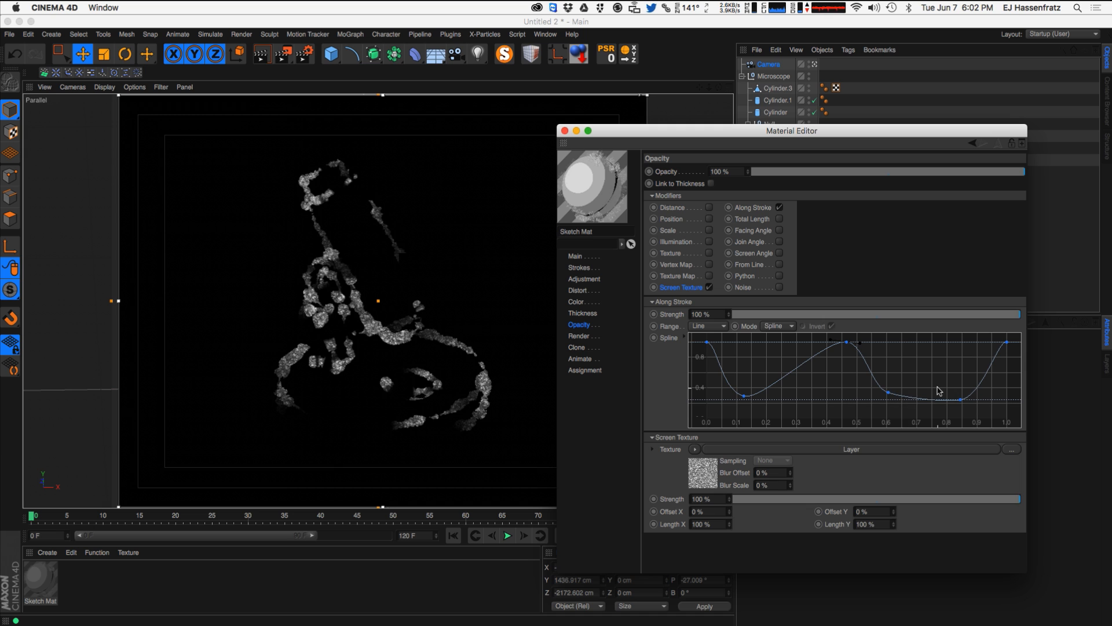
{"action": "key", "text": "super+z"}
{"action": "left_click_drag", "start_coordinate": [888, 408], "coordinate": [911, 397]}
{"action": "key", "text": "super+z"}
{"action": "key", "text": "super+z"}
{"action": "key", "text": "super+z"}
{"action": "key", "text": "super+z"}
- Reshape the Along Stroke opacity spline with dips near 0.1, 0.45 and 0.87 and a slightly lowered peak near 0.63
{"action": "left_click_drag", "start_coordinate": [961, 417], "coordinate": [969, 401]}
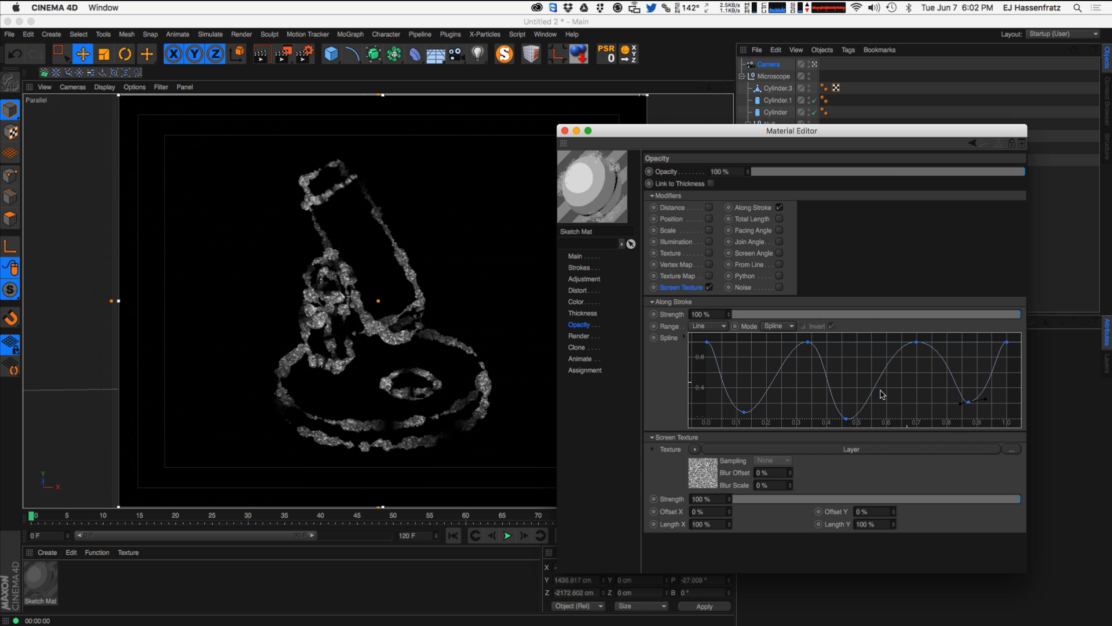
{"action": "left_click_drag", "start_coordinate": [917, 343], "coordinate": [897, 348]}
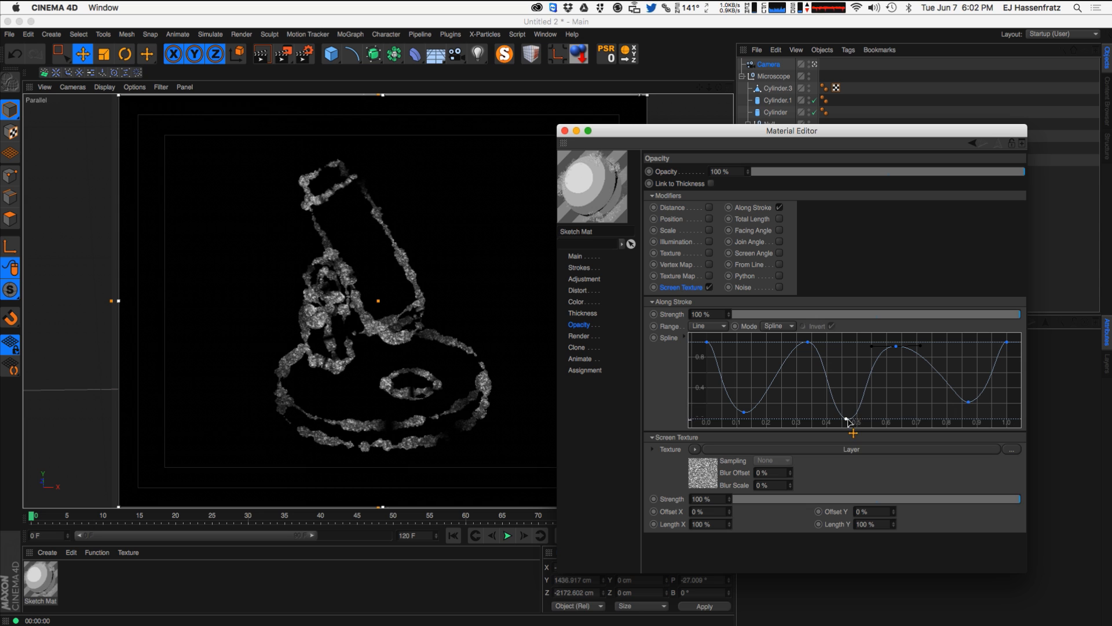
{"action": "left_click_drag", "start_coordinate": [847, 419], "coordinate": [847, 406]}
{"action": "left_click_drag", "start_coordinate": [743, 412], "coordinate": [739, 414]}
{"action": "left_click_drag", "start_coordinate": [847, 406], "coordinate": [841, 412]}
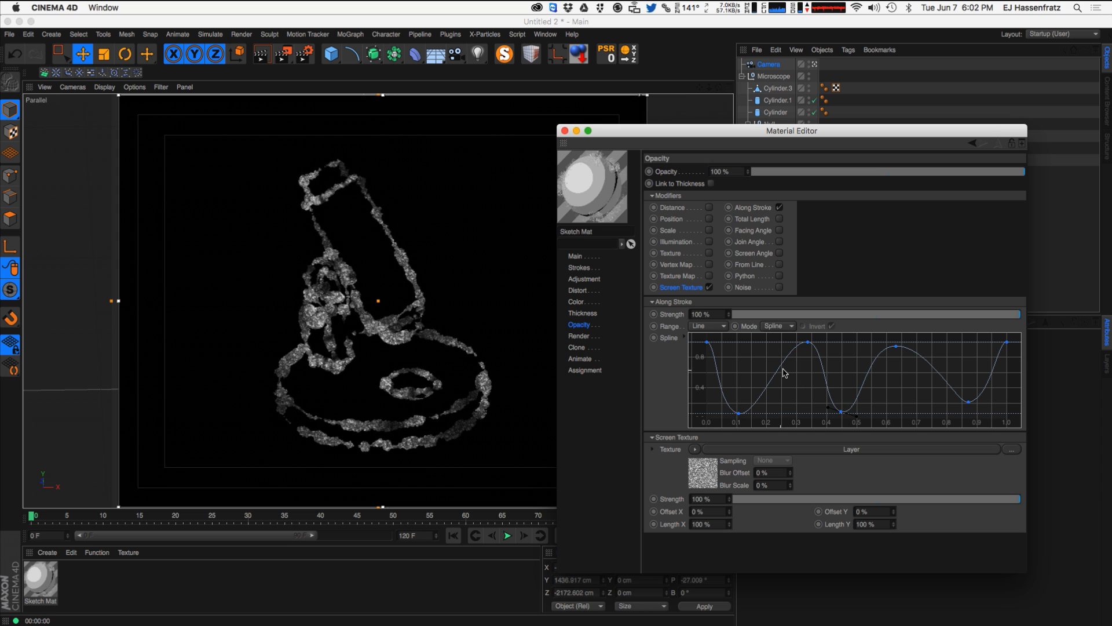
- Enable Clone Strokes for the sketch material and set Repeat to 10
{"action": "left_click", "coordinate": [580, 336]}
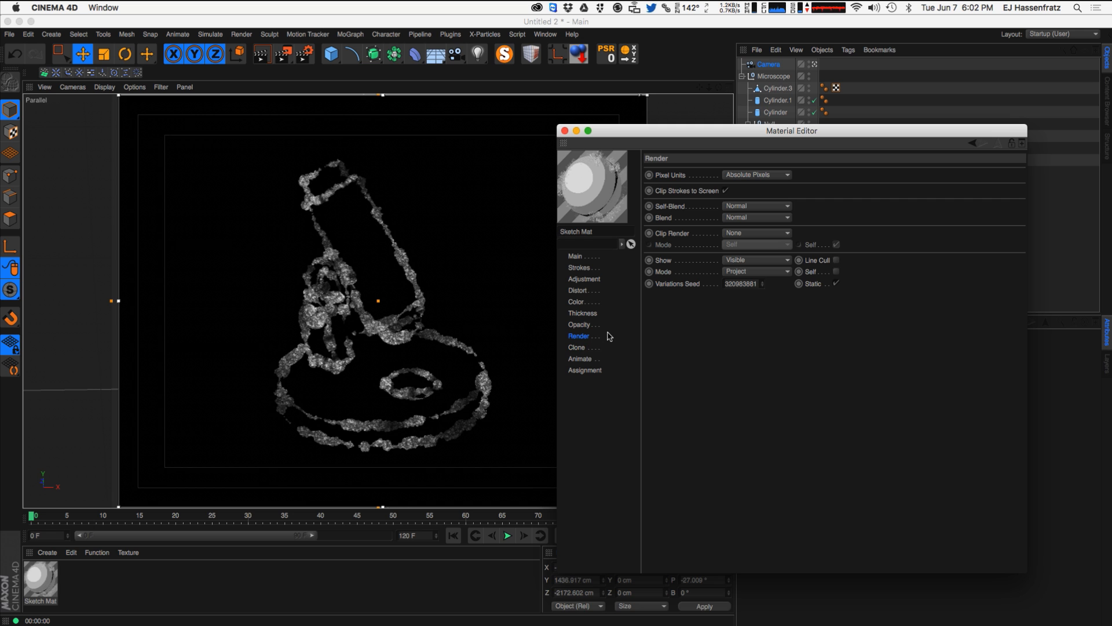
{"action": "left_click", "coordinate": [578, 349]}
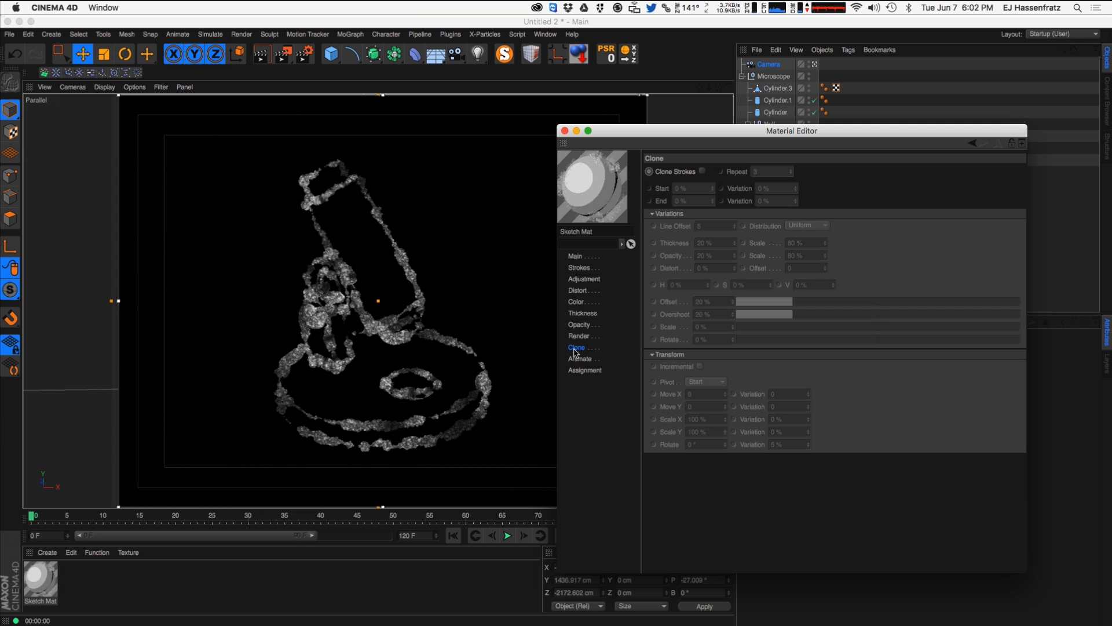
{"action": "left_click", "coordinate": [702, 171]}
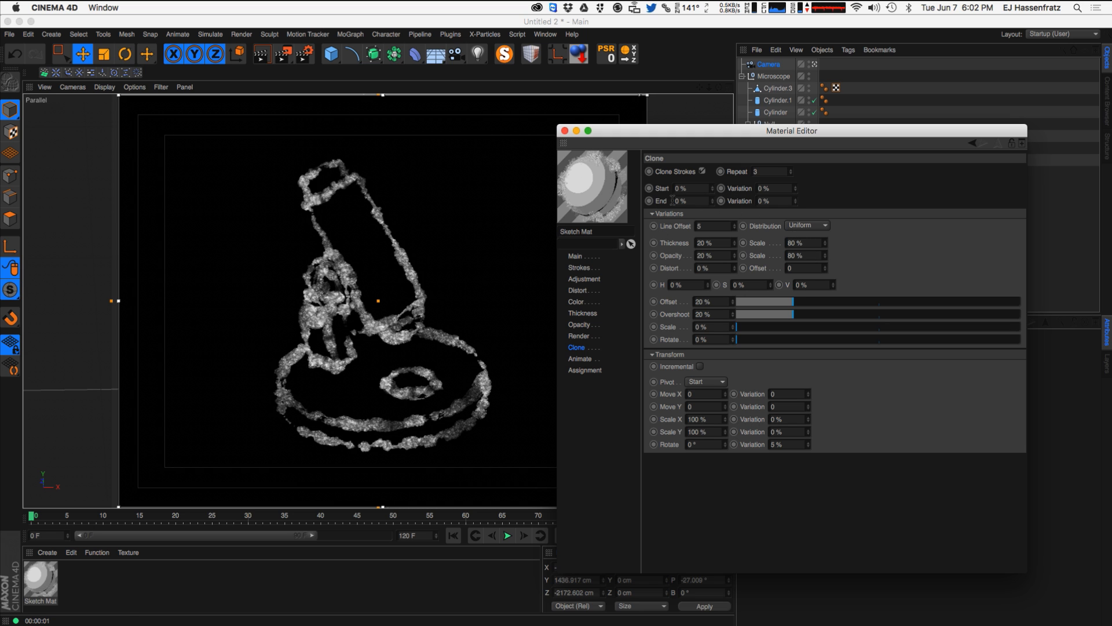
{"action": "left_click_drag", "start_coordinate": [762, 171], "coordinate": [695, 172]}
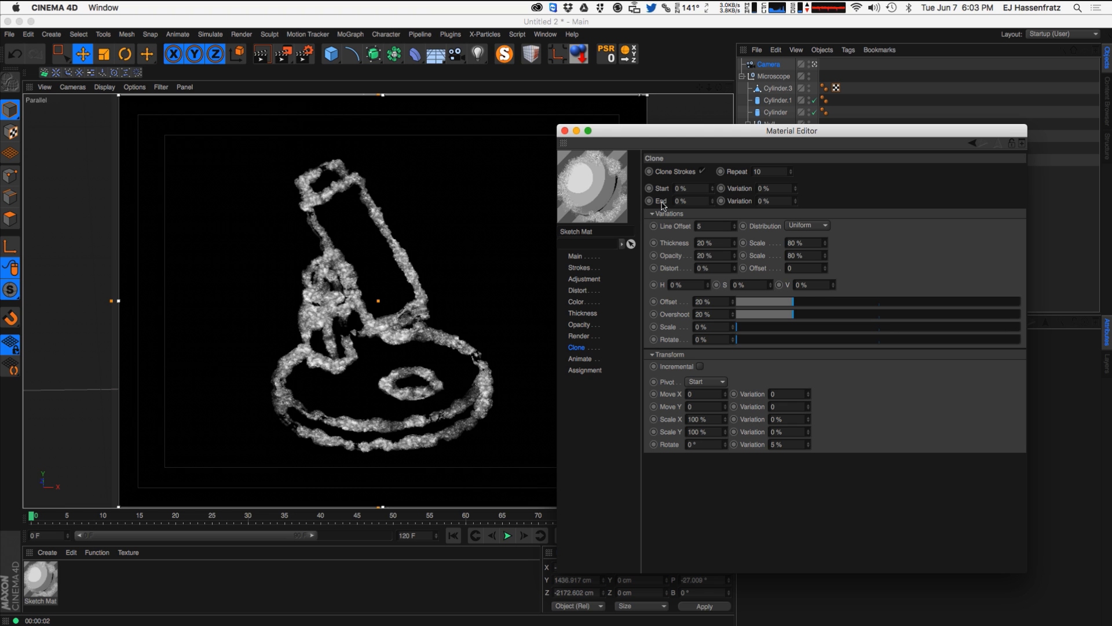
- Set the clone Start to 5 %, End to 22 % and the End variation to 12 %
{"action": "left_click", "coordinate": [588, 281]}
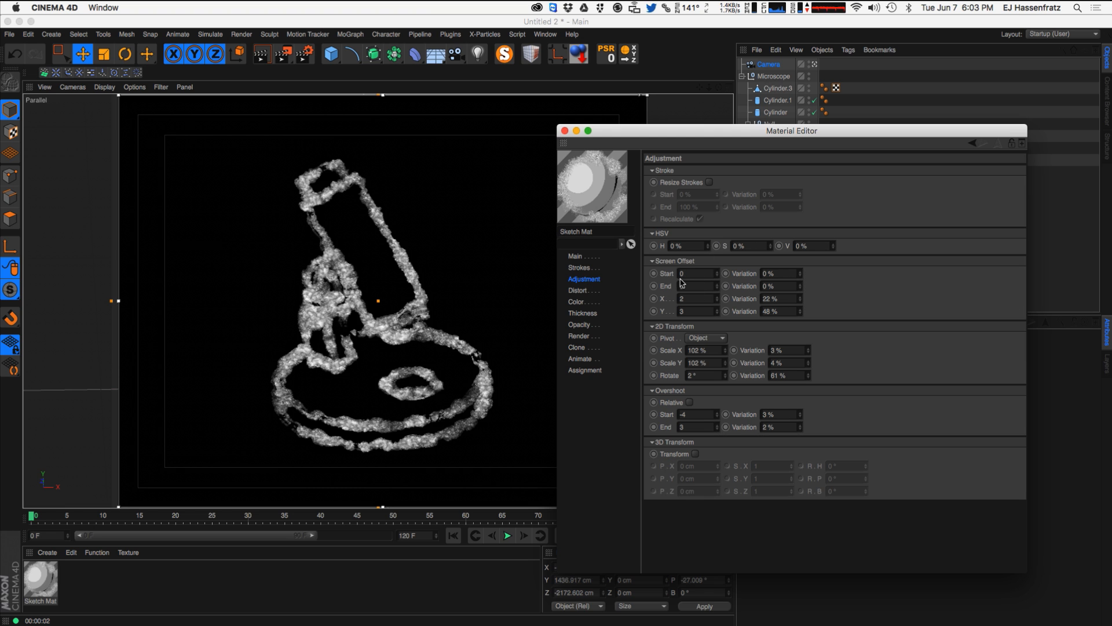
{"action": "left_click", "coordinate": [584, 346]}
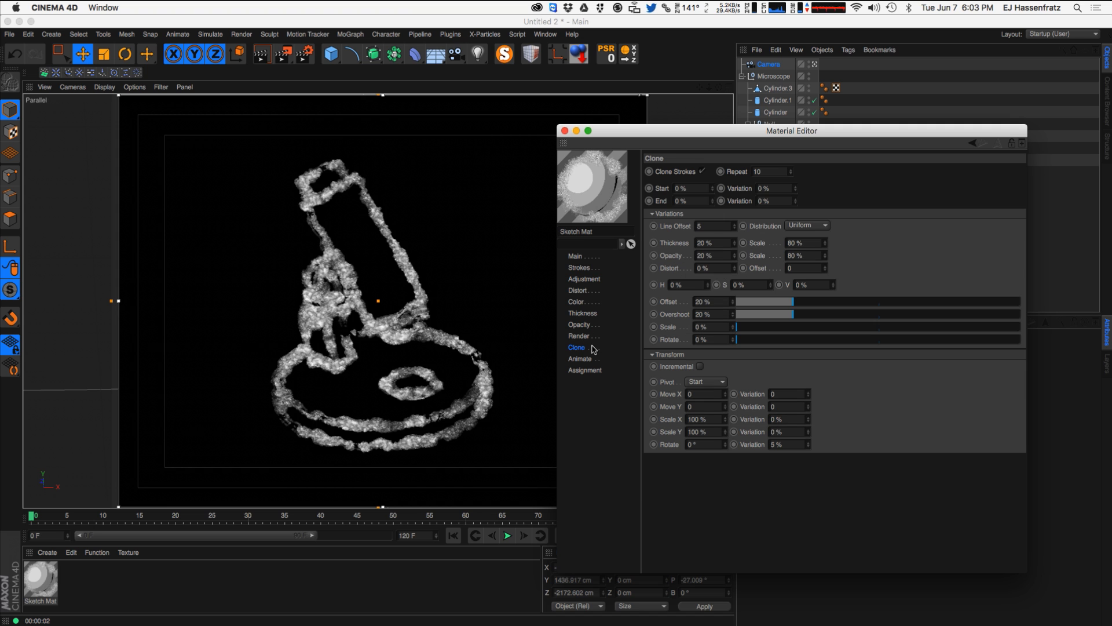
{"action": "left_click_drag", "start_coordinate": [712, 188], "coordinate": [713, 194]}
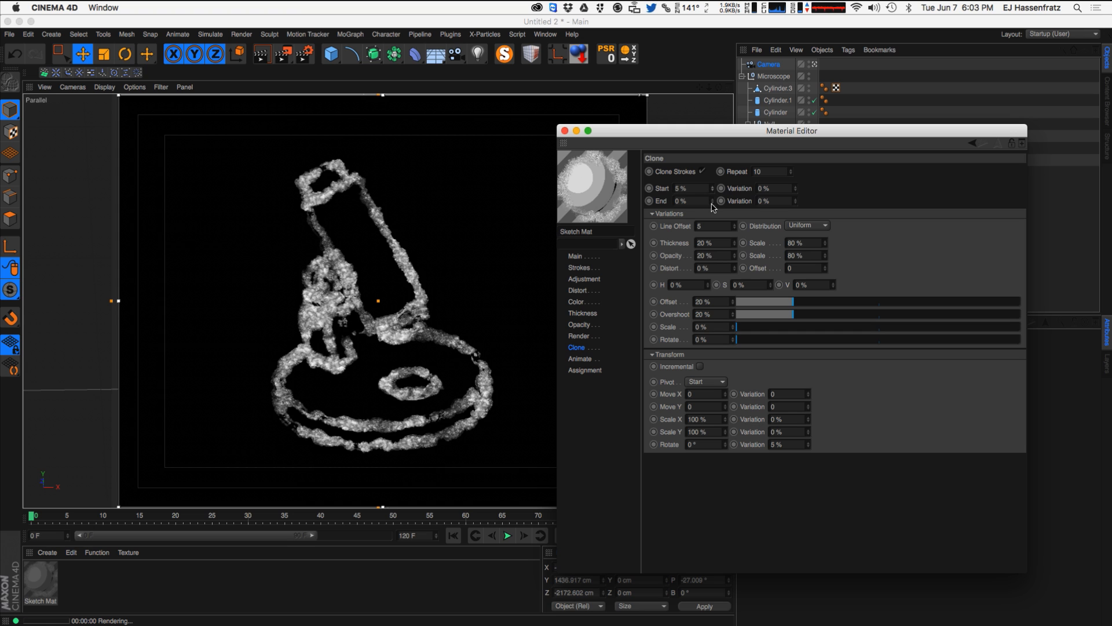
{"action": "left_click_drag", "start_coordinate": [713, 202], "coordinate": [712, 197]}
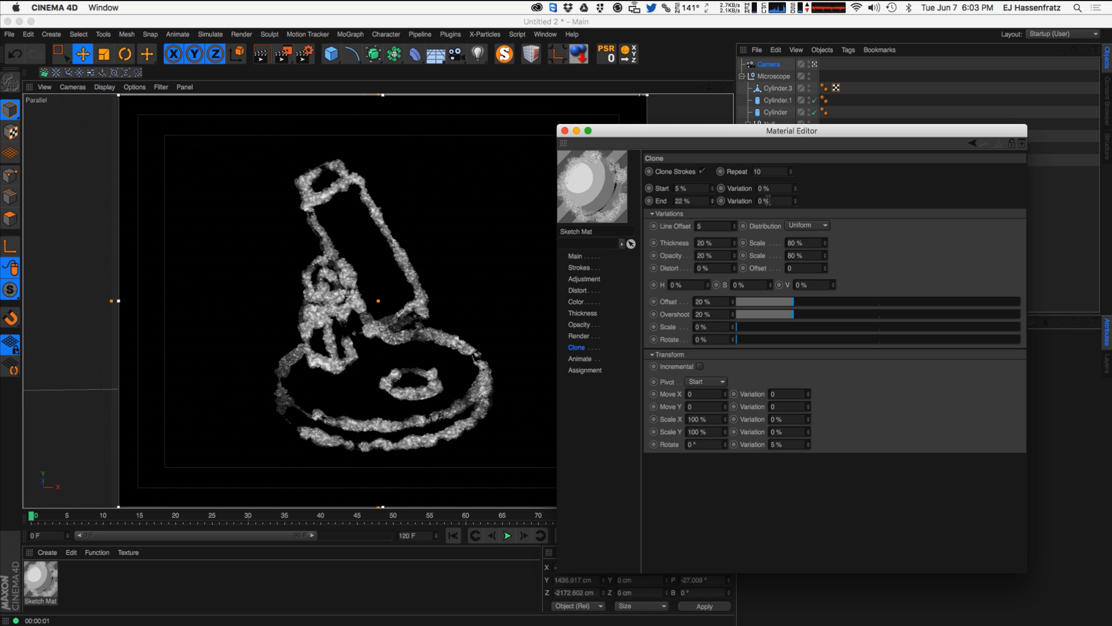
{"action": "left_click_drag", "start_coordinate": [793, 201], "coordinate": [797, 203]}
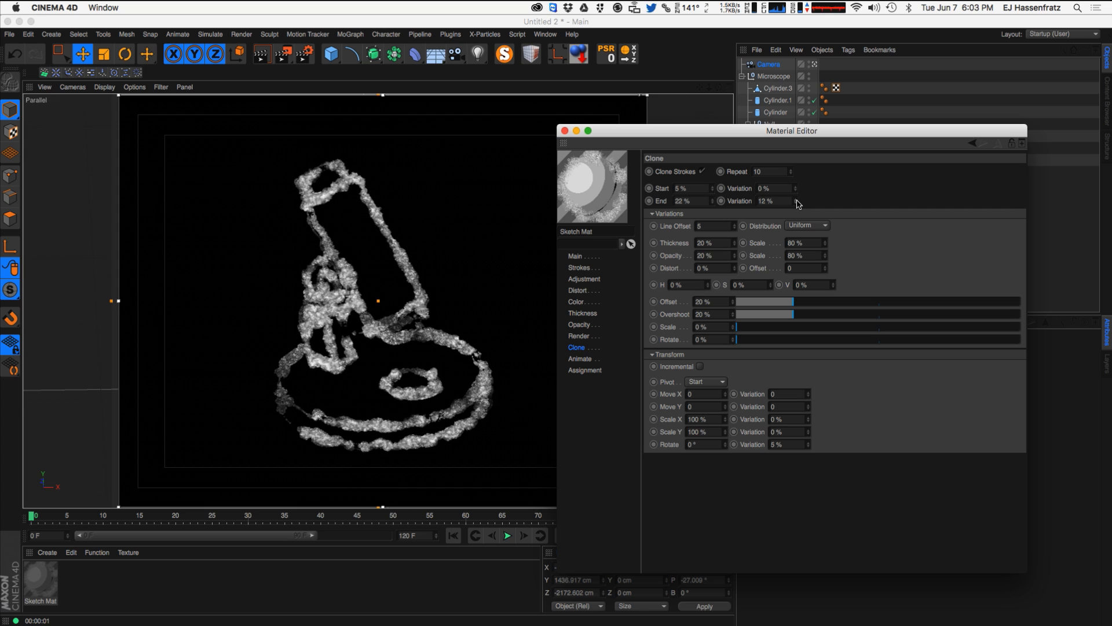
- Set both the Start and End variation of the cloned strokes to 50 %
{"action": "left_click_drag", "start_coordinate": [782, 190], "coordinate": [640, 203]}
{"action": "type", "text": "50"}
{"action": "key", "text": "Tab"}
{"action": "key", "text": "Tab"}
{"action": "type", "text": "50"}
{"action": "key", "text": "Return"}
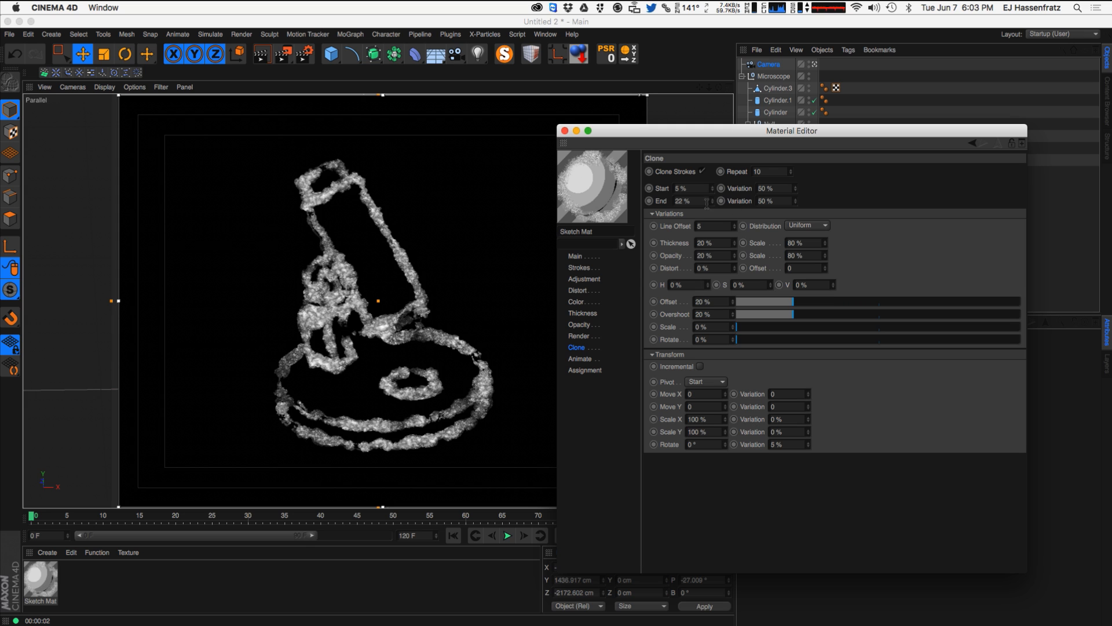
- Set the cloned strokes' End value to 15 % and Start value to 5 %
{"action": "left_click_drag", "start_coordinate": [711, 201], "coordinate": [711, 206]}
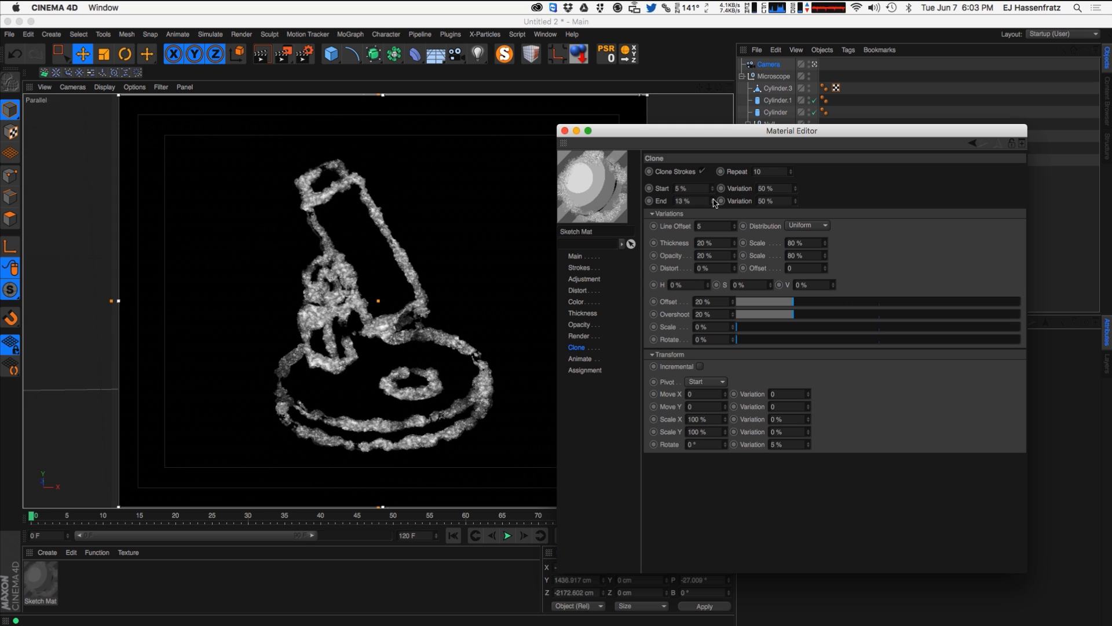
{"action": "left_click", "coordinate": [713, 191]}
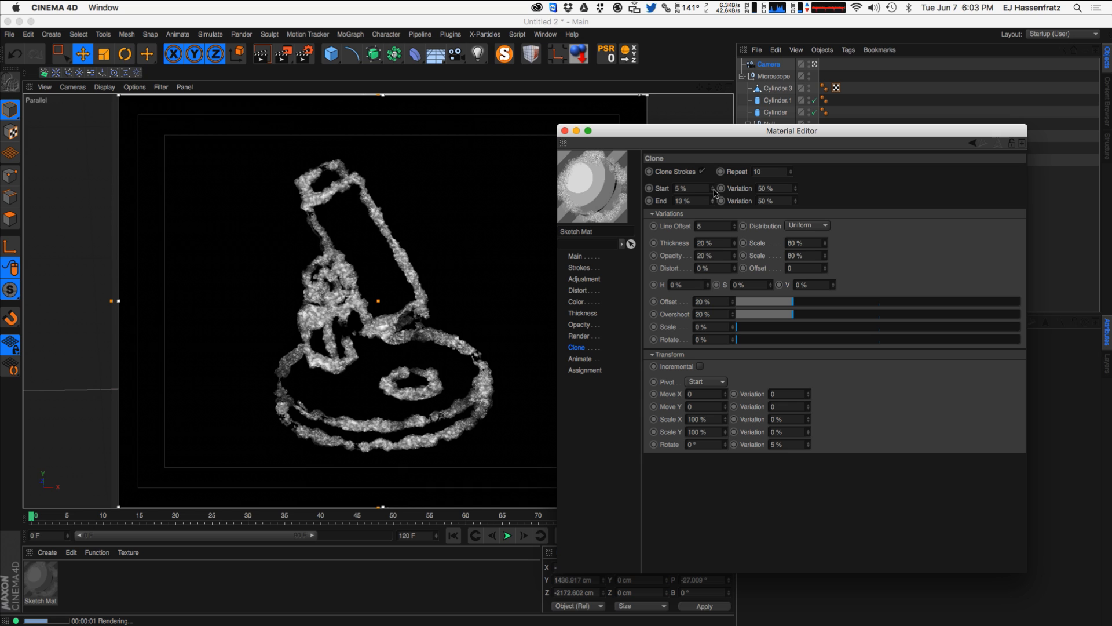
{"action": "double_click", "coordinate": [684, 201]}
{"action": "type", "text": "15"}
{"action": "key", "text": "Return"}
{"action": "left_click_drag", "start_coordinate": [626, 184], "coordinate": [626, 188]}
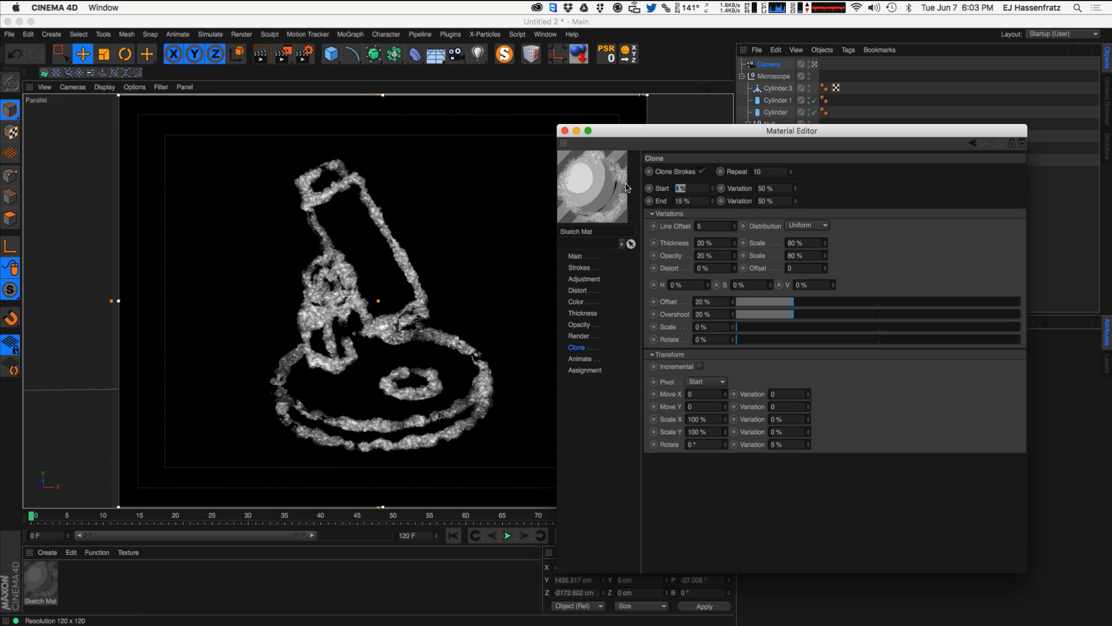
{"action": "type", "text": "5"}
{"action": "key", "text": "Return"}
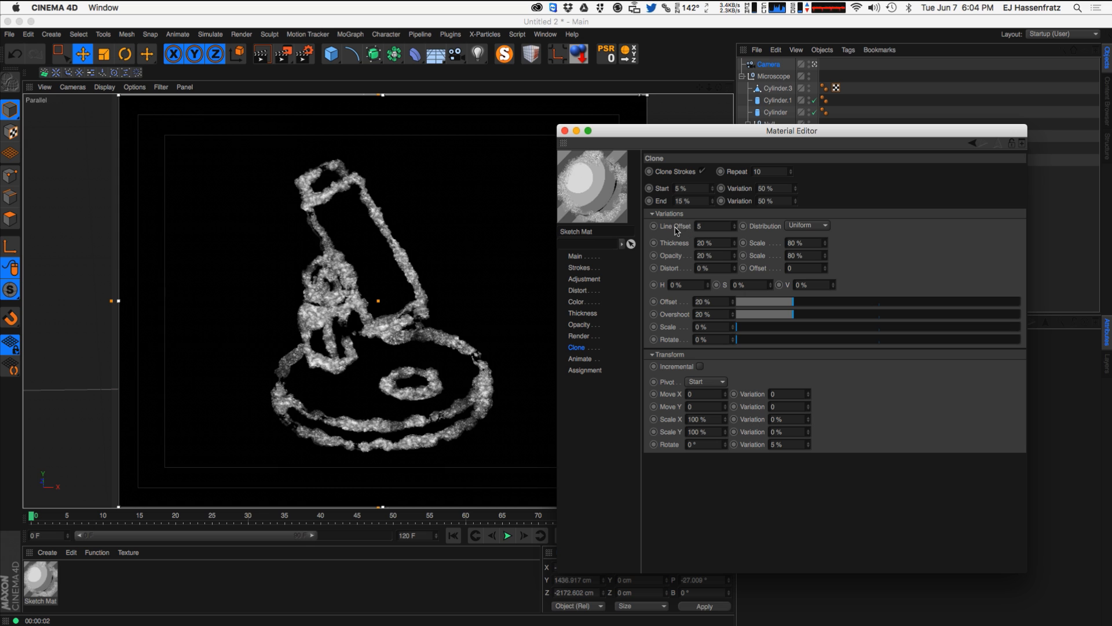
- Try larger Line Offset values such as 24 for the cloned strokes, and settle on 8
{"action": "left_click_drag", "start_coordinate": [735, 226], "coordinate": [739, 214]}
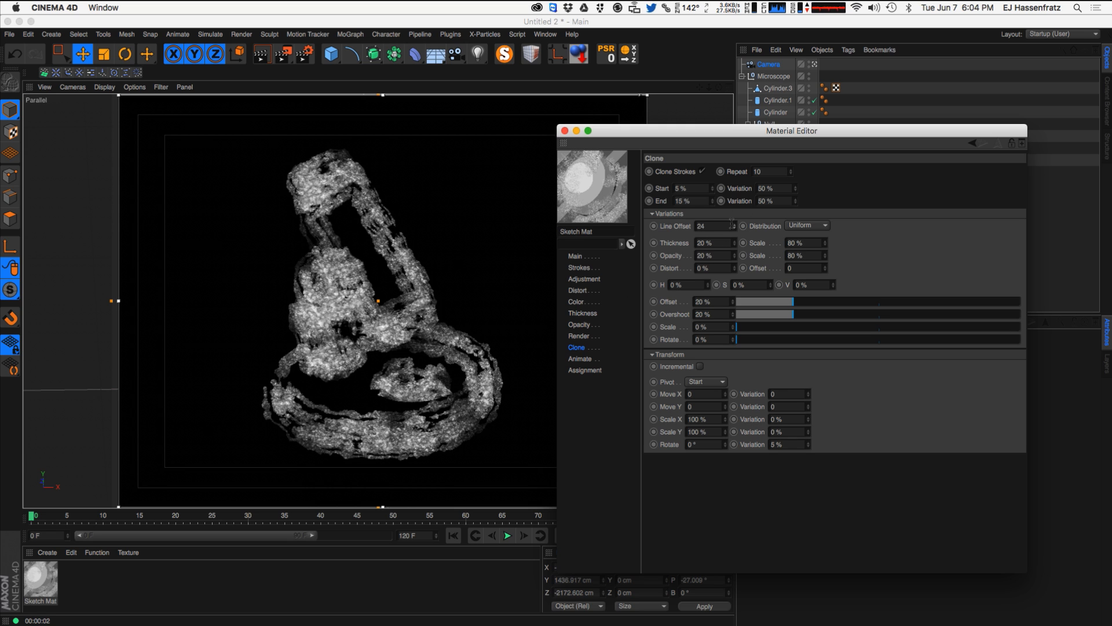
{"action": "left_click_drag", "start_coordinate": [735, 225], "coordinate": [737, 233]}
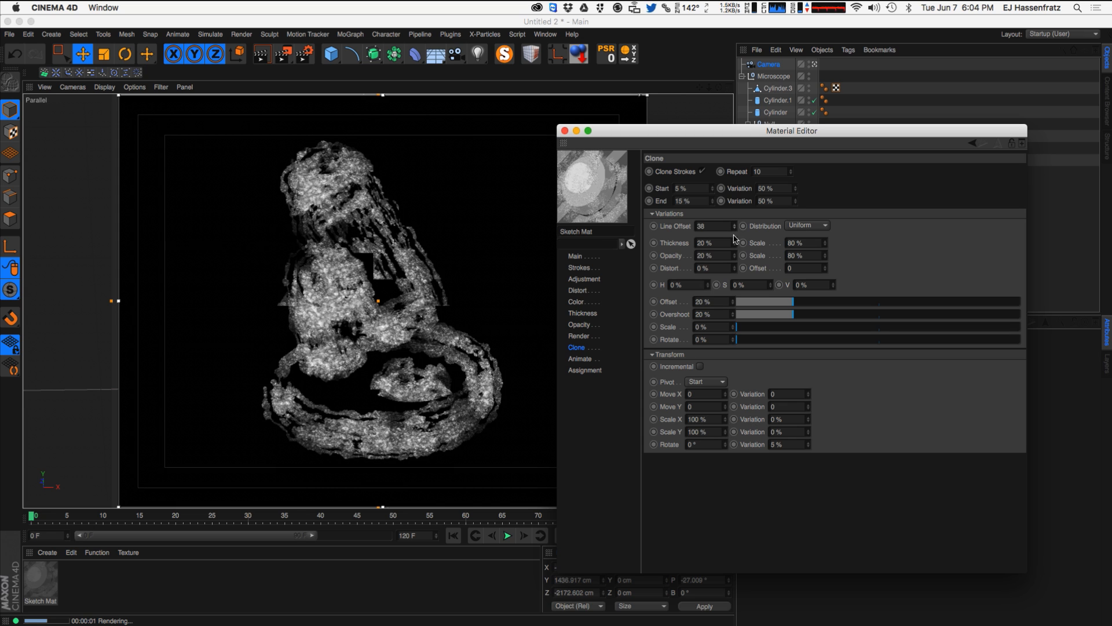
{"action": "left_click_drag", "start_coordinate": [734, 229], "coordinate": [735, 225]}
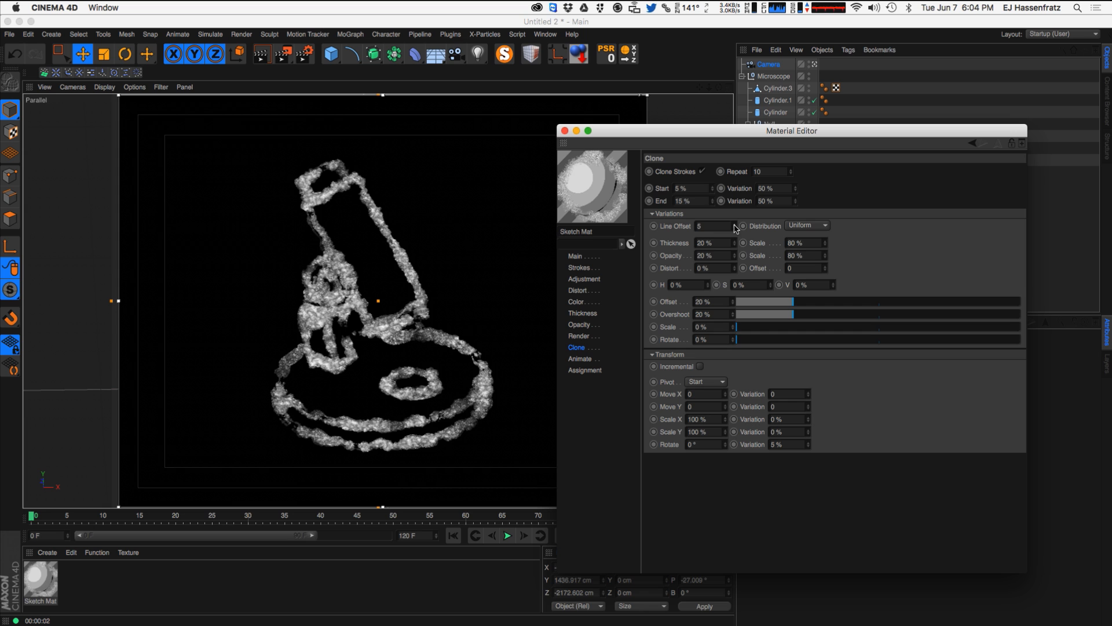
{"action": "left_click_drag", "start_coordinate": [735, 228], "coordinate": [736, 226]}
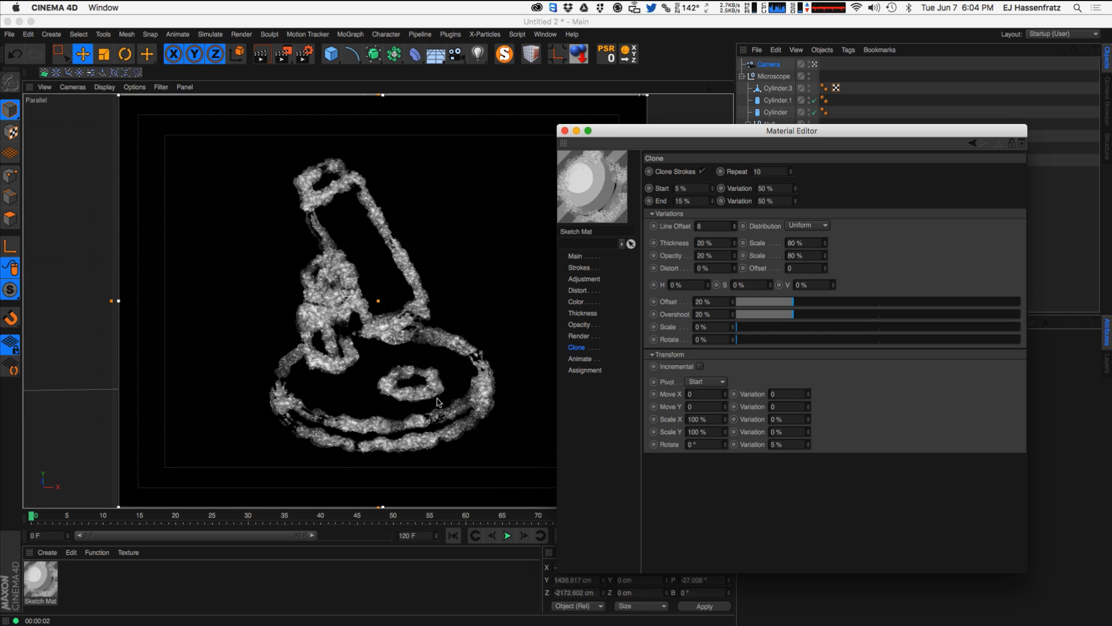
{"action": "left_click", "coordinate": [290, 431]}
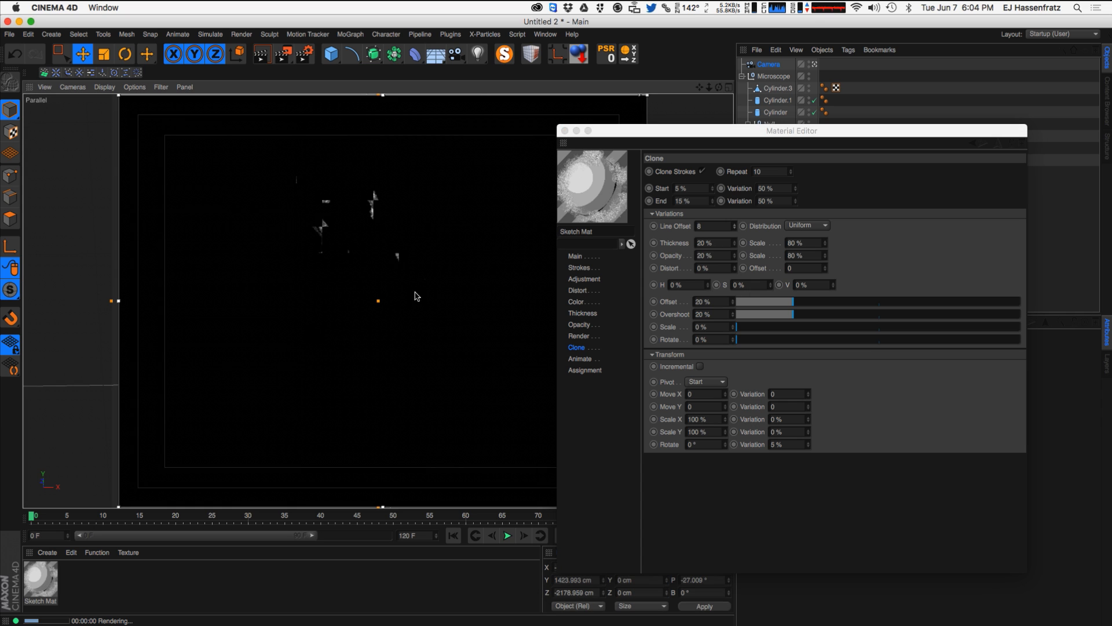
{"action": "left_click", "coordinate": [852, 207]}
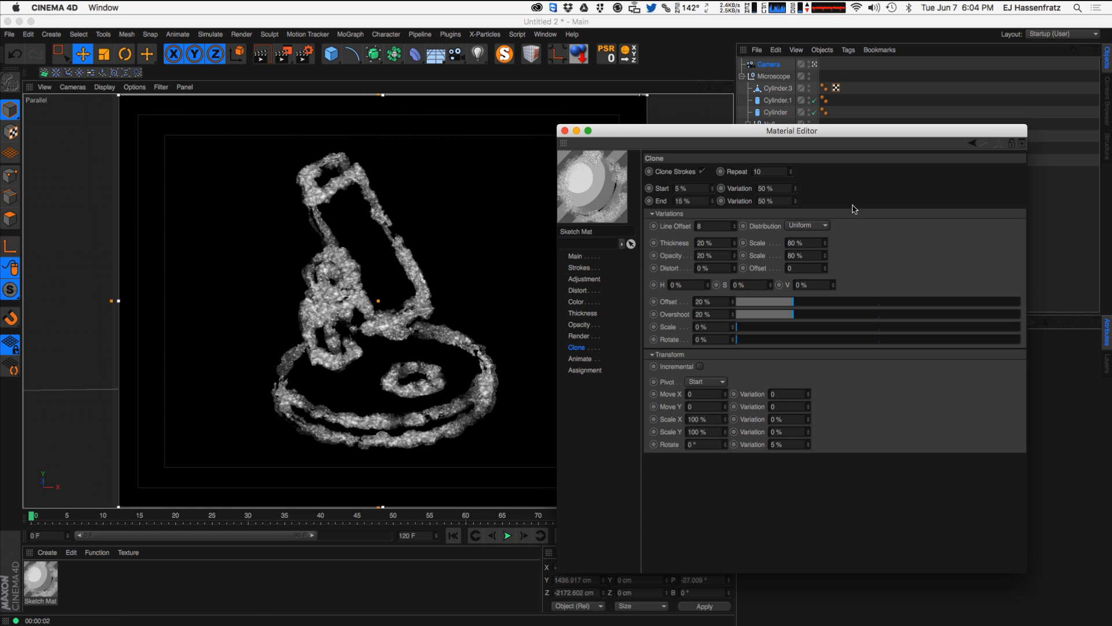
- Change the Distribution of the clone variations to Gaussian
{"action": "left_click", "coordinate": [808, 226]}
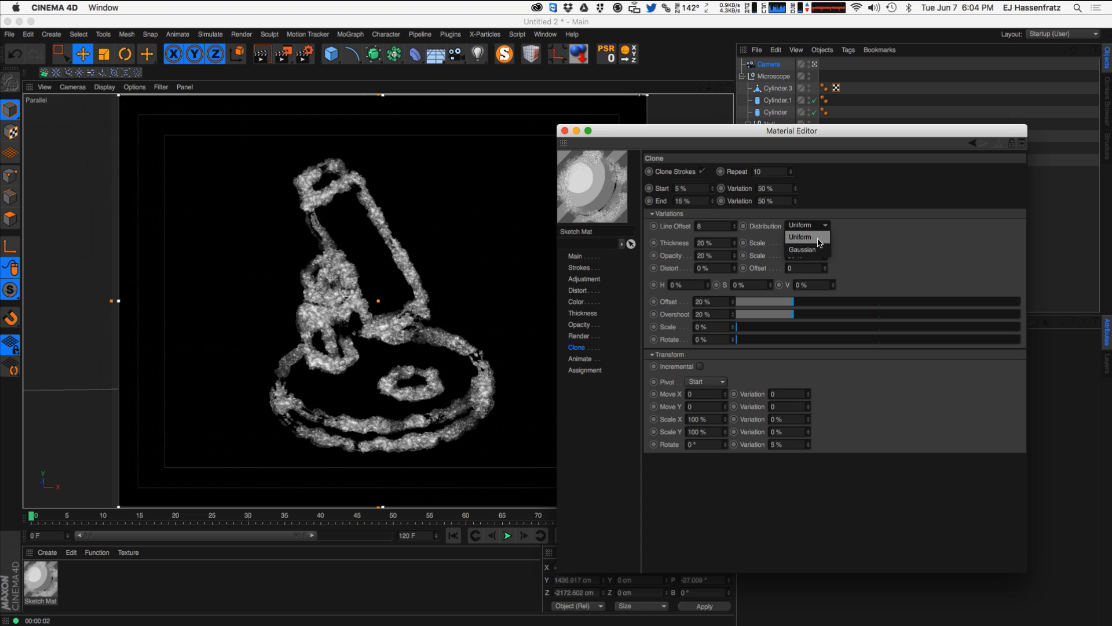
{"action": "left_click", "coordinate": [818, 239]}
{"action": "left_click", "coordinate": [813, 226]}
{"action": "left_click", "coordinate": [808, 251]}
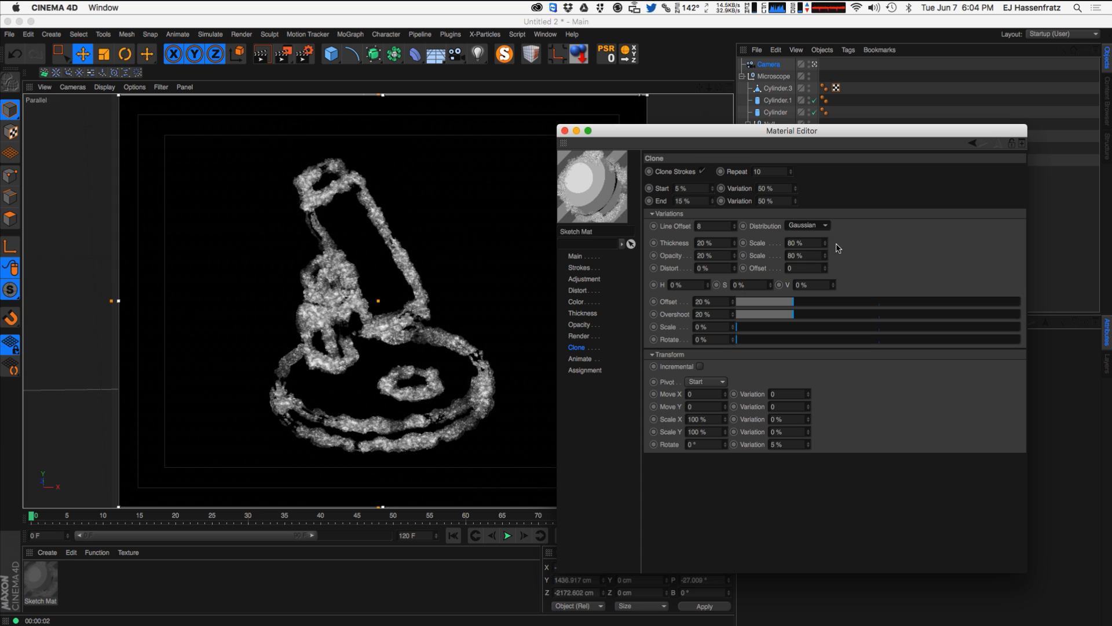
- Set the Thickness variation of the cloned strokes to 100 %, keeping its Scale at 80 %
{"action": "double_click", "coordinate": [808, 254]}
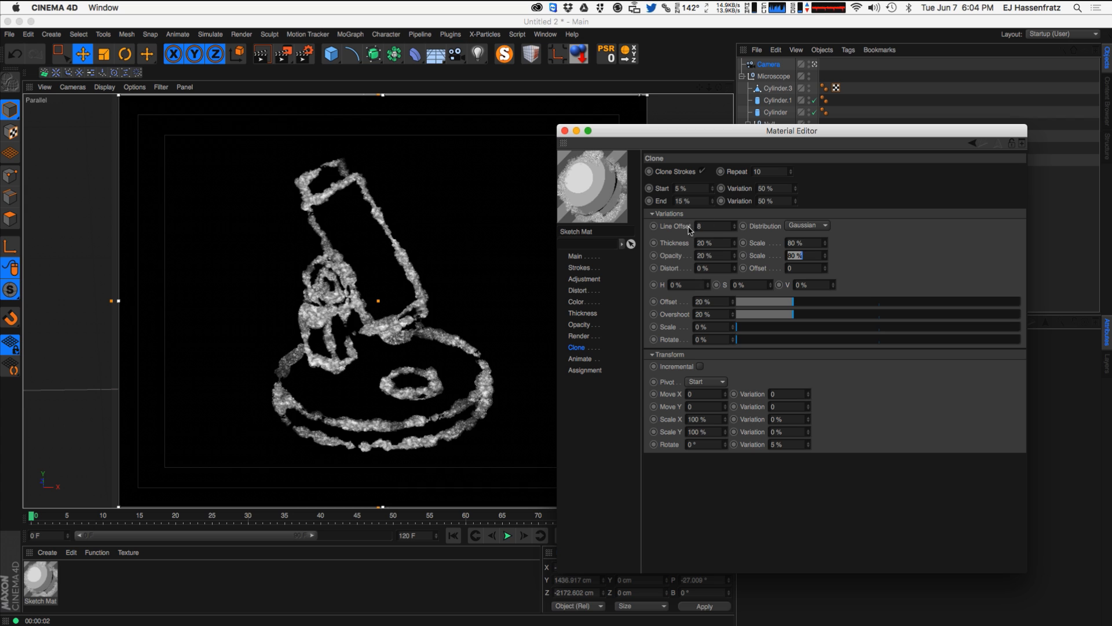
{"action": "left_click_drag", "start_coordinate": [712, 243], "coordinate": [669, 257]}
{"action": "type", "text": "100"}
{"action": "key", "text": "Return"}
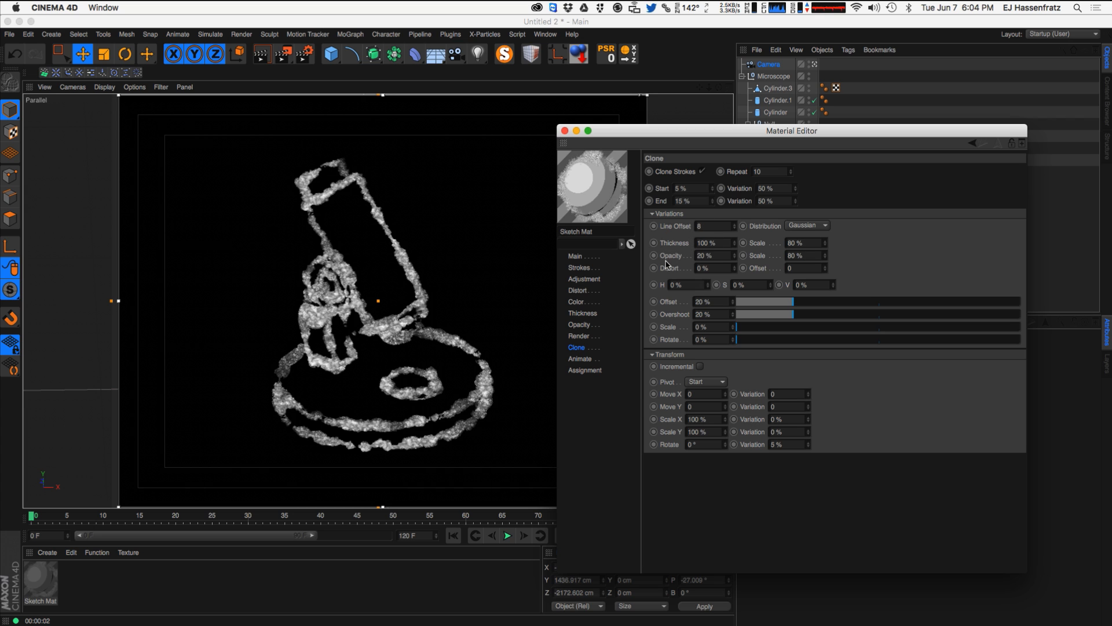
{"action": "double_click", "coordinate": [792, 242]}
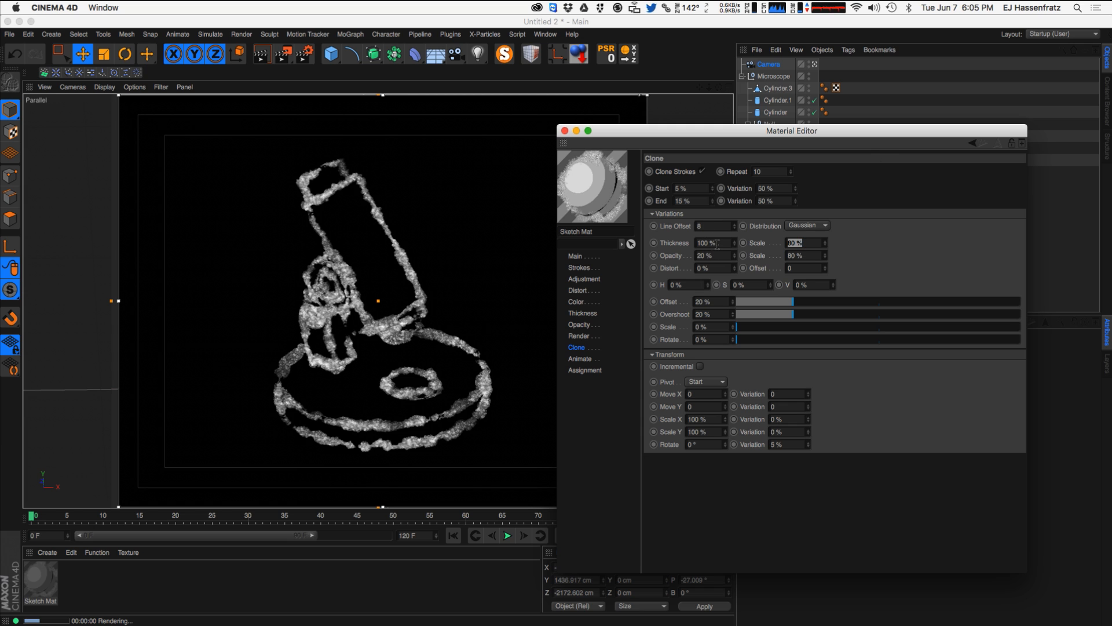
{"action": "key", "text": "Return"}
- Set the Opacity variation of the cloned strokes to 10 % and its Scale to 10 %
{"action": "left_click", "coordinate": [722, 256]}
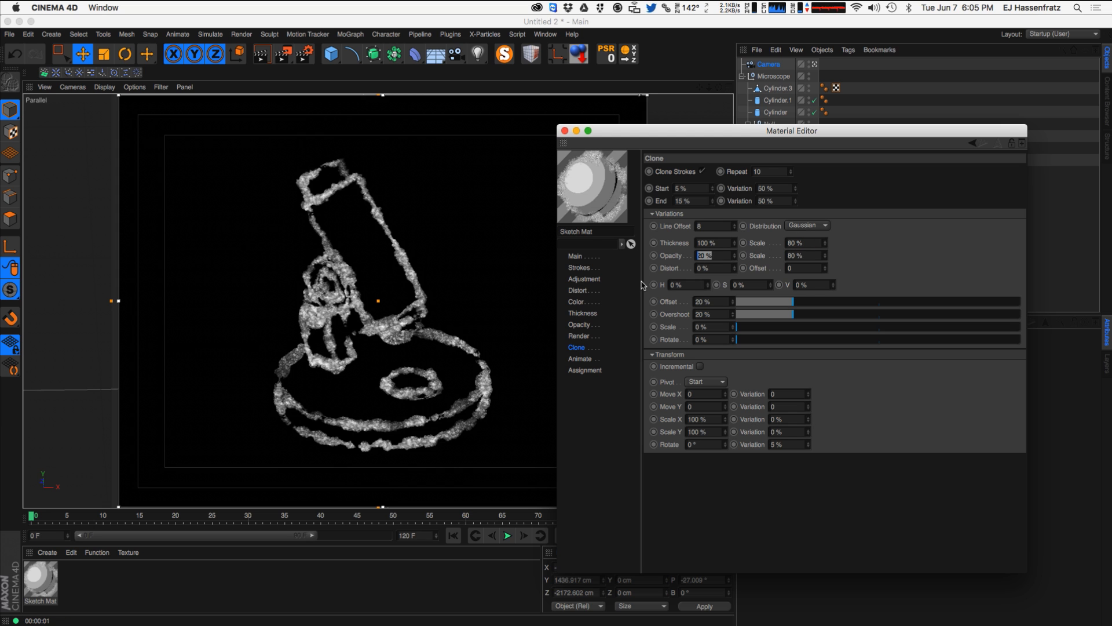
{"action": "type", "text": "10"}
{"action": "key", "text": "Return"}
{"action": "double_click", "coordinate": [797, 255]}
{"action": "type", "text": "3010"}
{"action": "key", "text": "Return"}
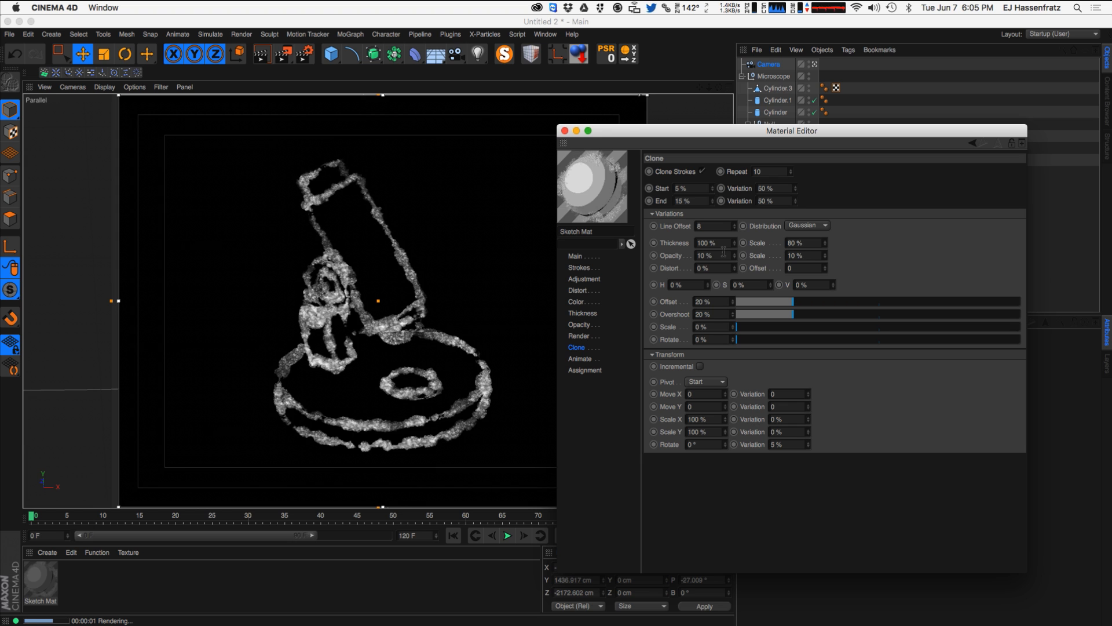
{"action": "left_click_drag", "start_coordinate": [724, 253], "coordinate": [481, 412]}
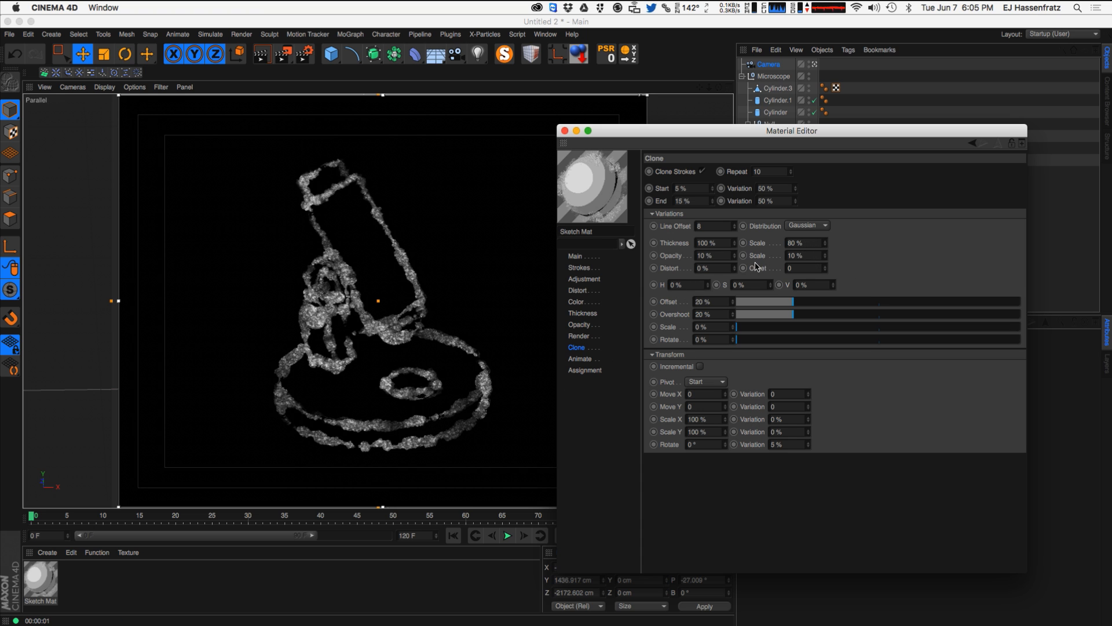
- Set the Distort variation of the cloned strokes to 100 % and show the sketch material's distortion settings
{"action": "left_click_drag", "start_coordinate": [735, 269], "coordinate": [741, 223]}
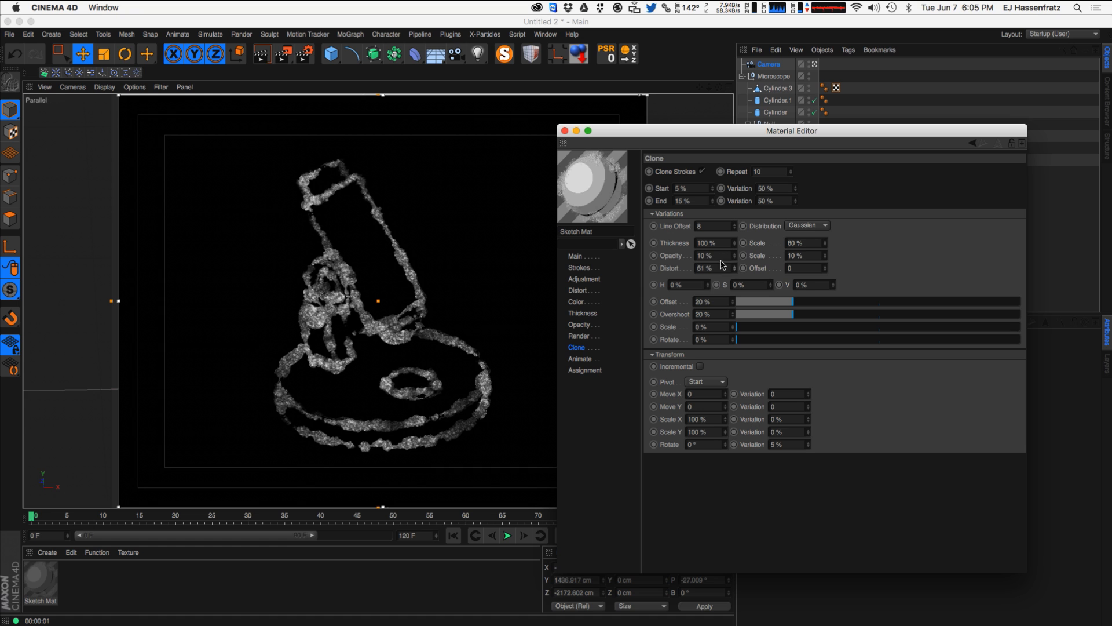
{"action": "left_click", "coordinate": [735, 265]}
{"action": "left_click_drag", "start_coordinate": [719, 266], "coordinate": [542, 265]}
{"action": "type", "text": "100"}
{"action": "key", "text": "Return"}
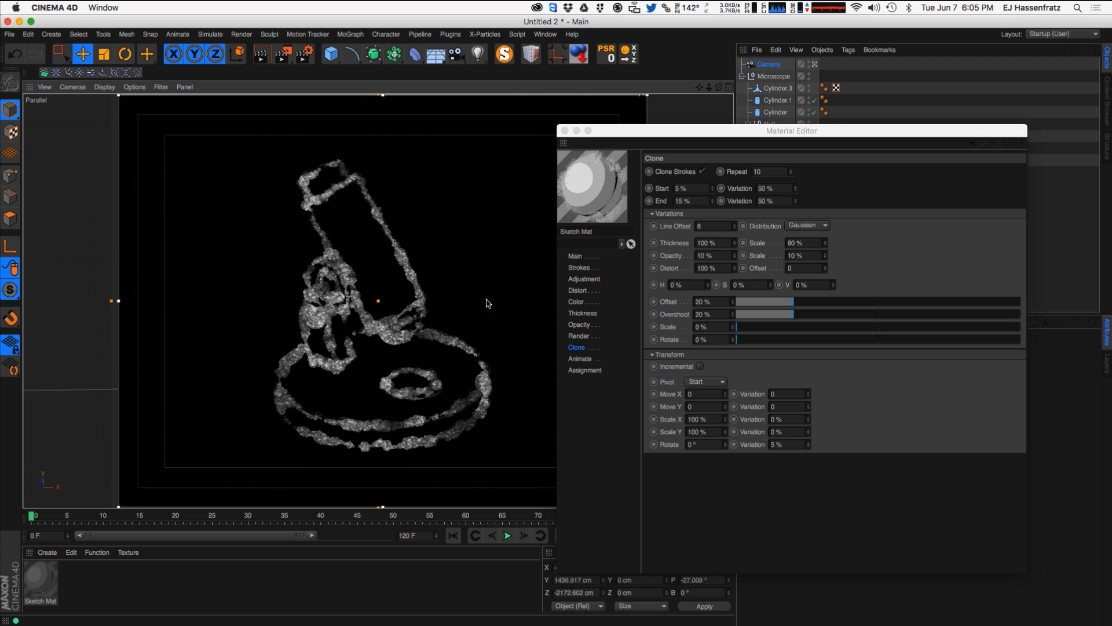
{"action": "left_click", "coordinate": [579, 291]}
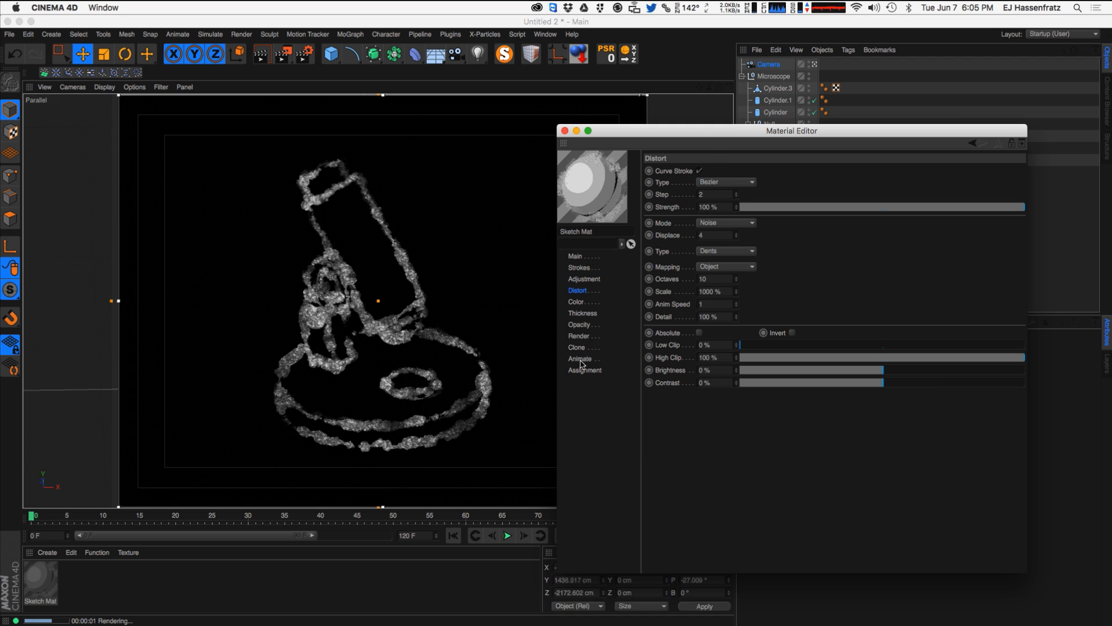
- Set the clone variations' Distort Offset to 2, and both Offset and Overshoot to 50 %
{"action": "left_click", "coordinate": [581, 360]}
{"action": "left_click", "coordinate": [580, 337]}
{"action": "left_click", "coordinate": [581, 348]}
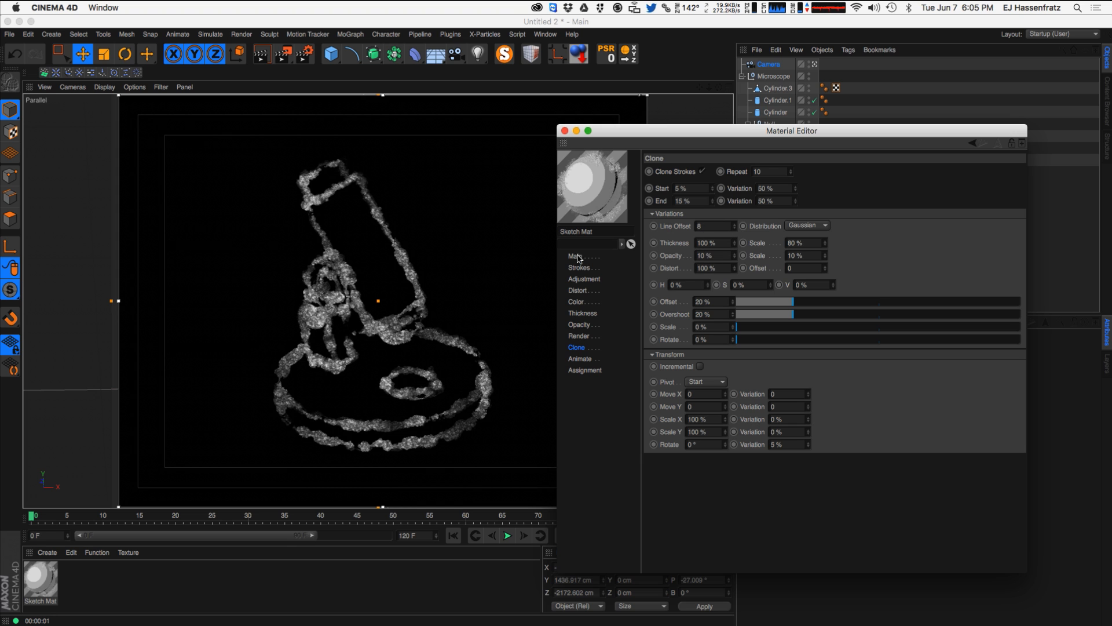
{"action": "left_click", "coordinate": [825, 266]}
{"action": "left_click", "coordinate": [876, 302]}
{"action": "left_click", "coordinate": [878, 302]}
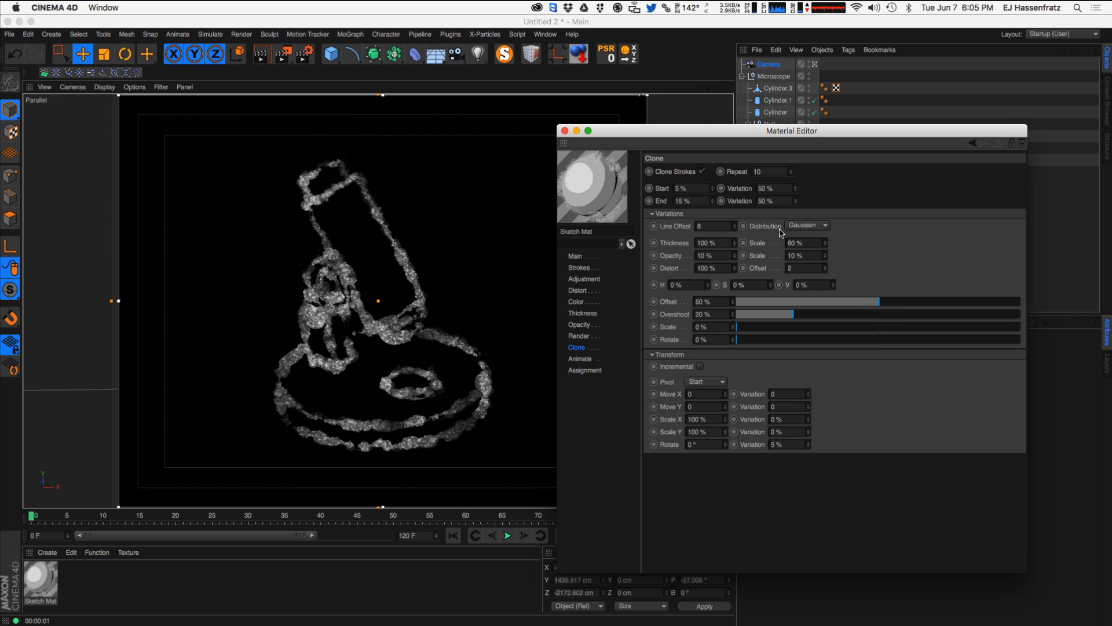
{"action": "left_click_drag", "start_coordinate": [866, 316], "coordinate": [879, 323]}
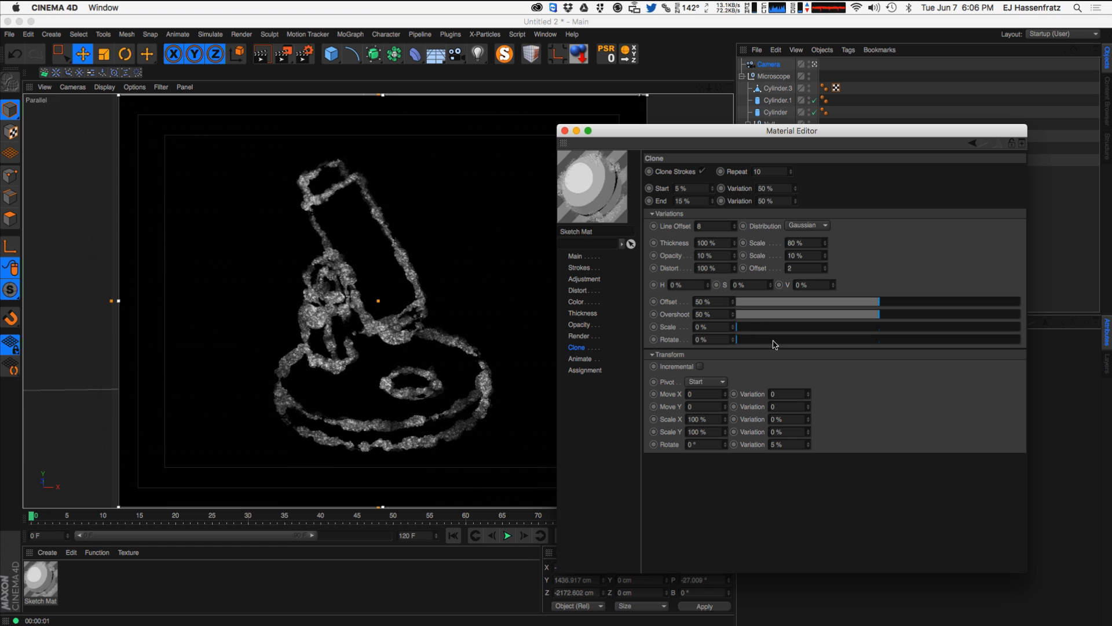
- Try a Scale variation of 6 % and a Rotate variation of 89 % on the cloned strokes
{"action": "left_click", "coordinate": [752, 327]}
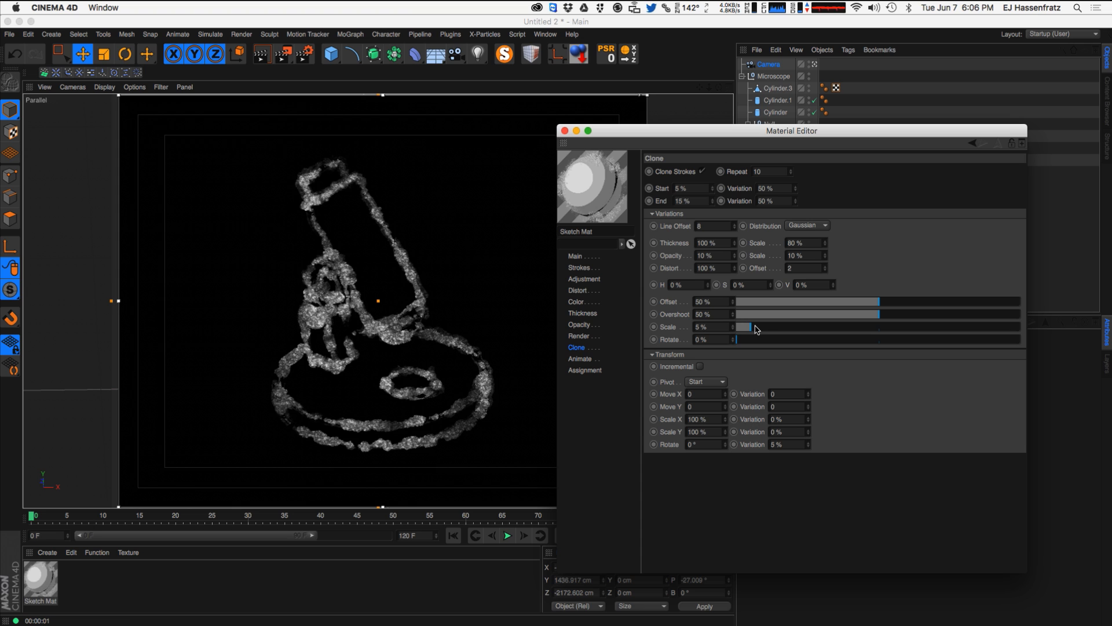
{"action": "left_click_drag", "start_coordinate": [755, 329], "coordinate": [764, 337]}
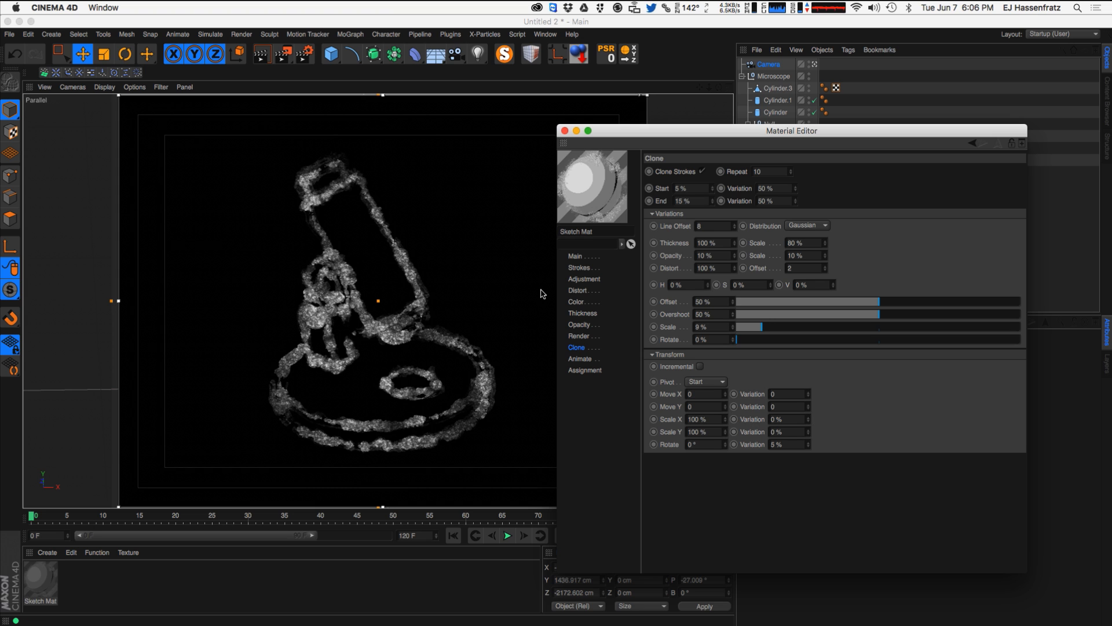
{"action": "left_click", "coordinate": [444, 290]}
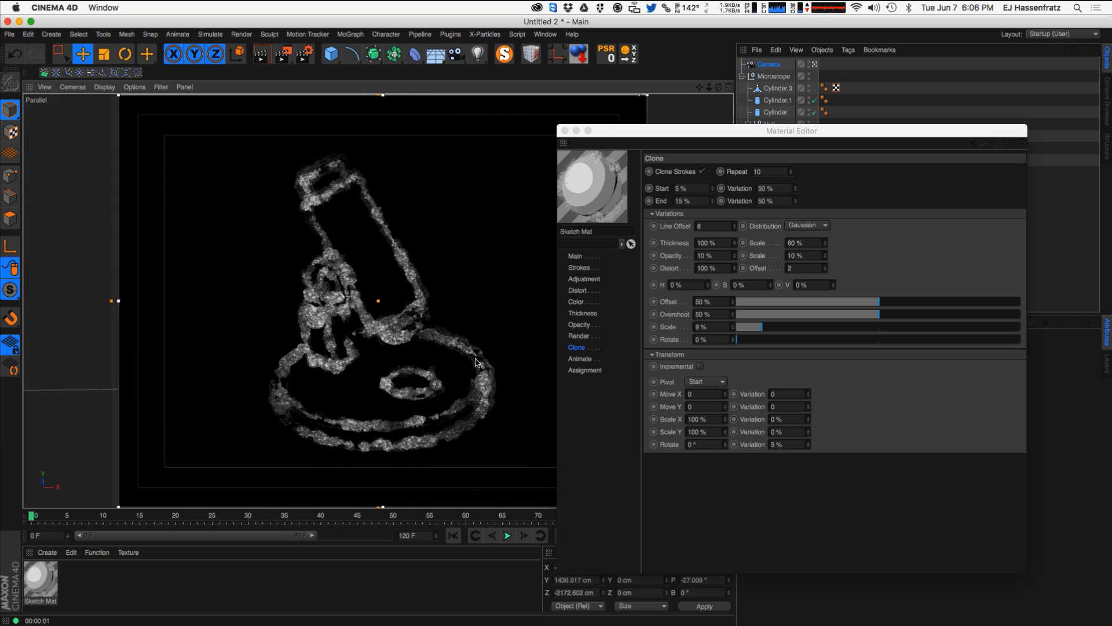
{"action": "mouse_move", "coordinate": [760, 328]}
{"action": "left_mouse_down"}
{"action": "mouse_move", "coordinate": [749, 336]}
{"action": "mouse_move", "coordinate": [751, 318]}
{"action": "left_mouse_up"}
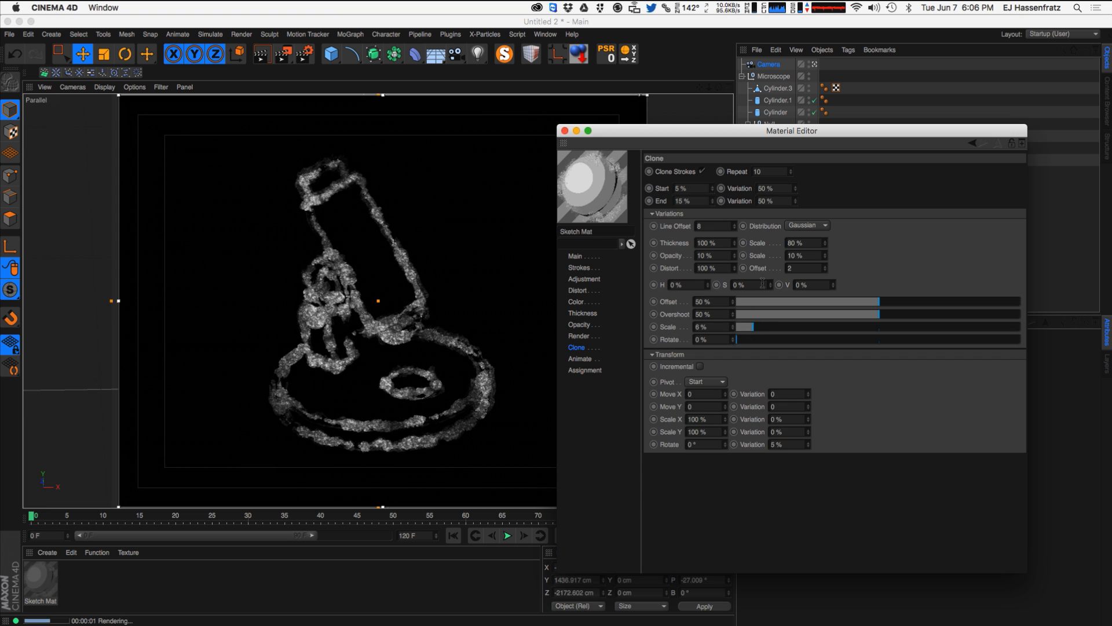
{"action": "left_click_drag", "start_coordinate": [734, 342], "coordinate": [798, 342]}
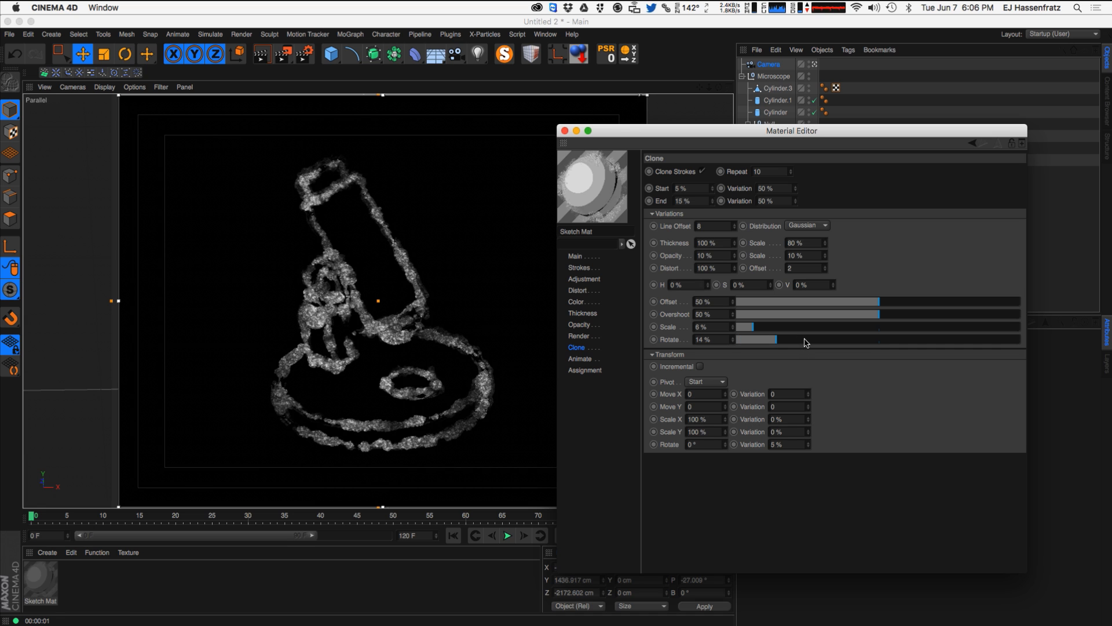
{"action": "left_click_drag", "start_coordinate": [821, 340], "coordinate": [875, 341]}
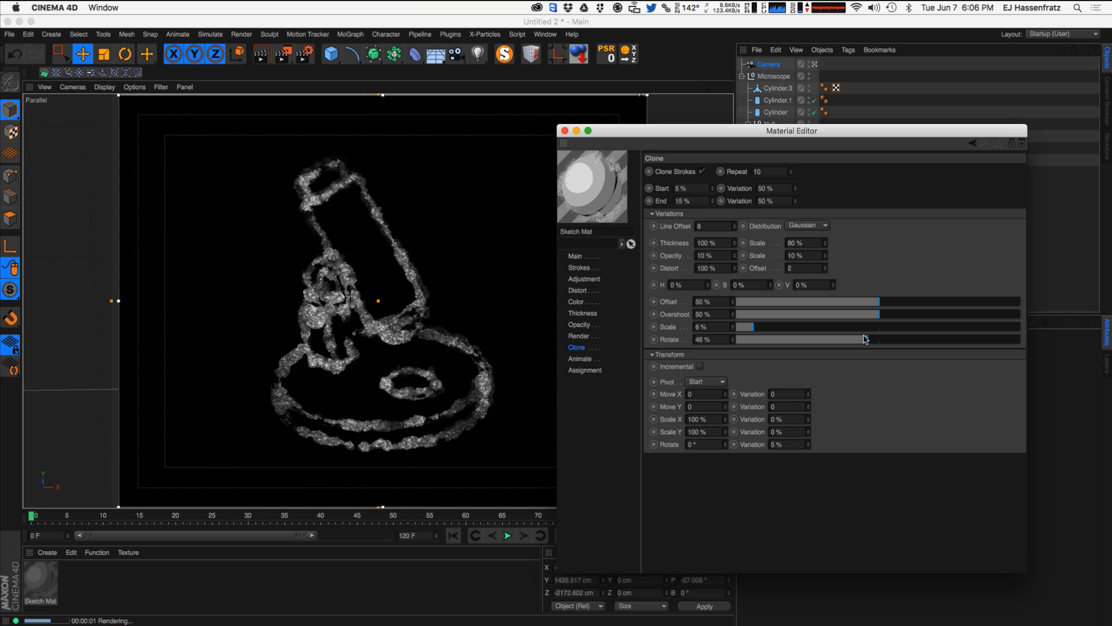
{"action": "left_click_drag", "start_coordinate": [840, 341], "coordinate": [990, 339]}
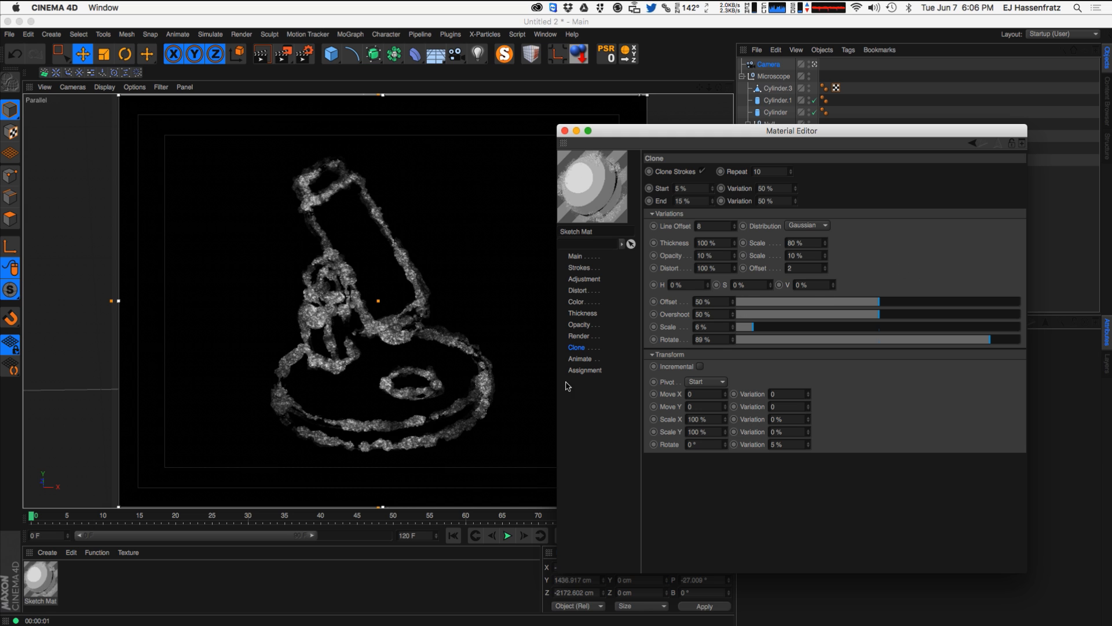
- Set the cloned strokes' Rotate variation to 4 % and their Scale variation to 9 %
{"action": "left_click_drag", "start_coordinate": [766, 346], "coordinate": [905, 328]}
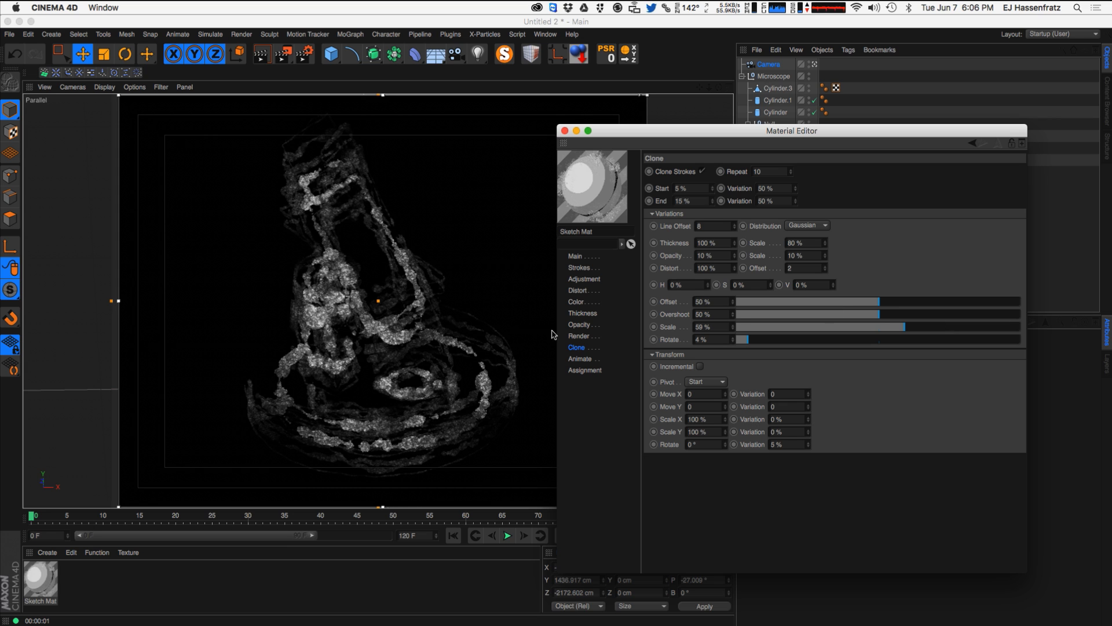
{"action": "left_click_drag", "start_coordinate": [850, 330], "coordinate": [829, 329]}
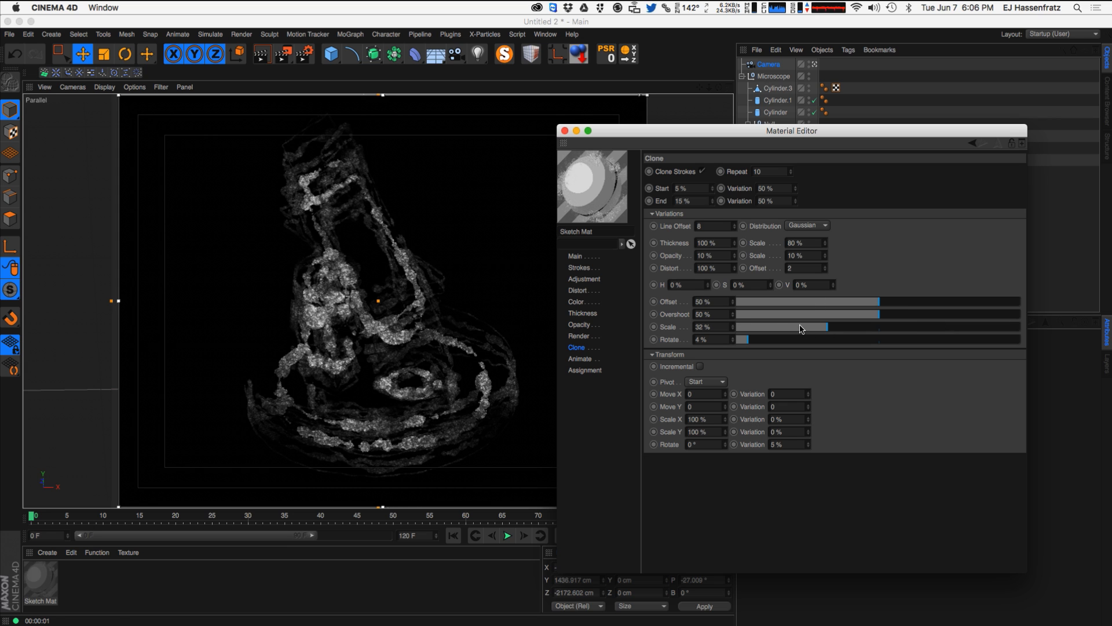
{"action": "left_click", "coordinate": [781, 327]}
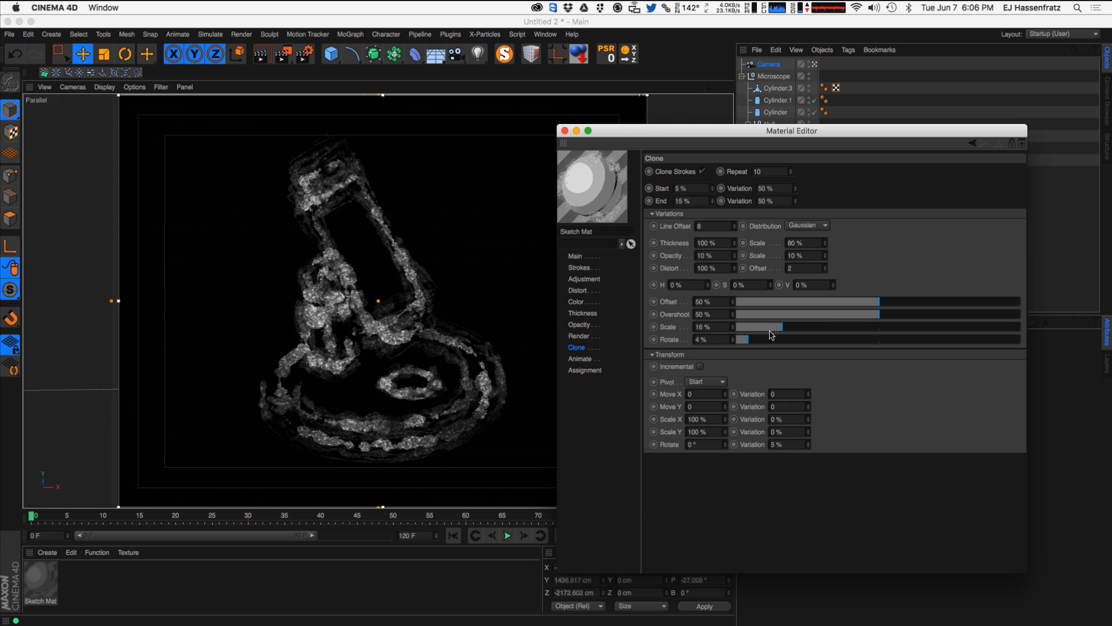
{"action": "left_click", "coordinate": [774, 328]}
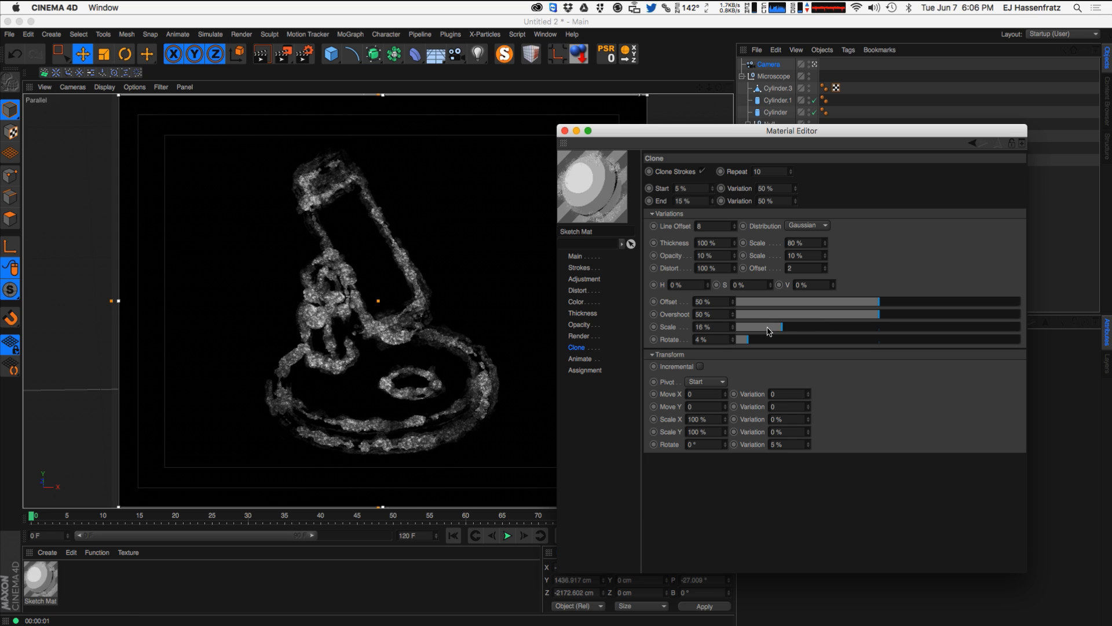
{"action": "left_click", "coordinate": [769, 326]}
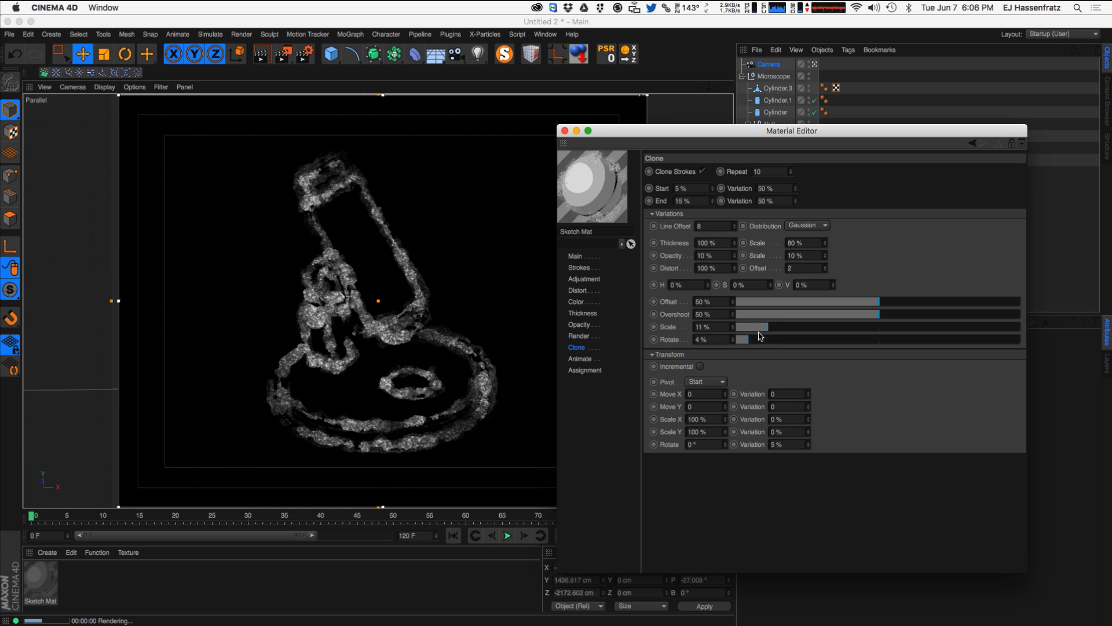
{"action": "left_click", "coordinate": [762, 328]}
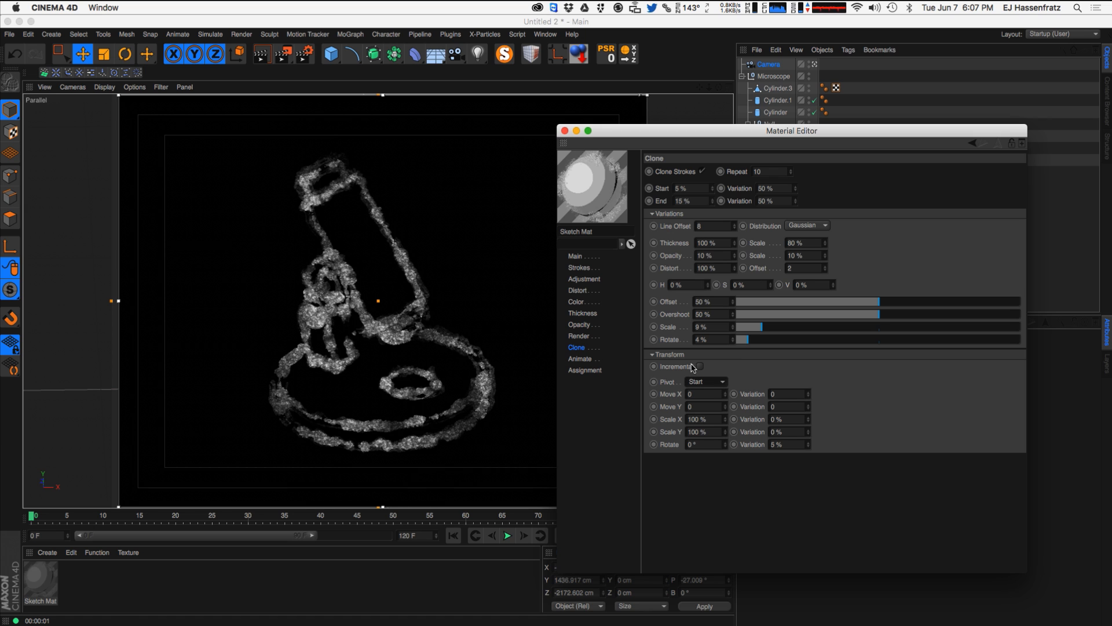
- Set the clone transform's Pivot to Object and compare it with the material's Adjustment settings
{"action": "left_click", "coordinate": [706, 383]}
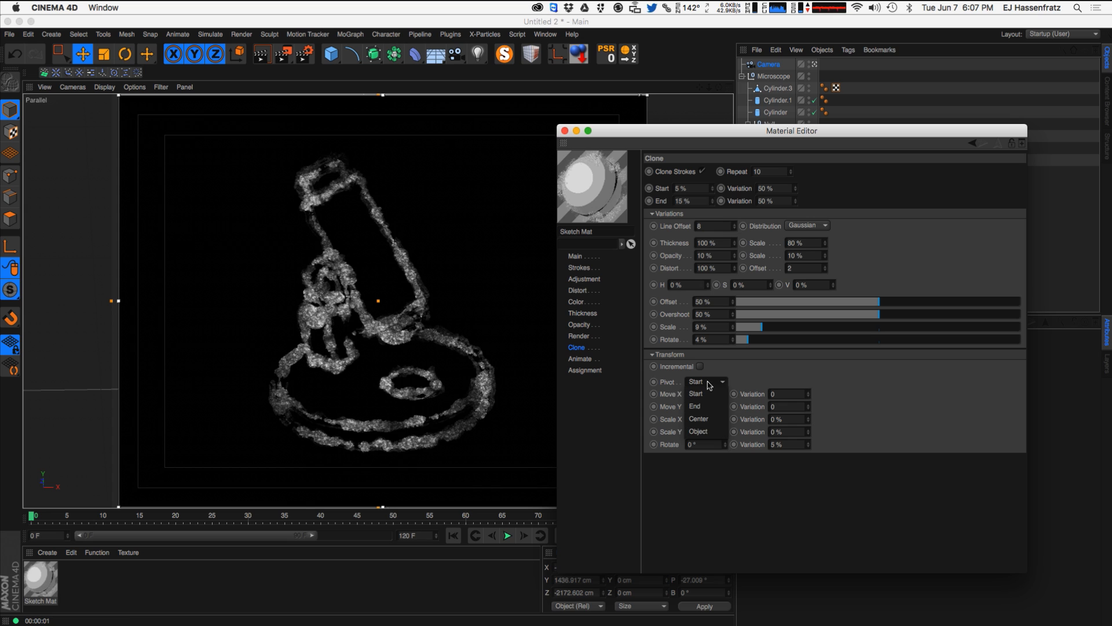
{"action": "left_click", "coordinate": [703, 432]}
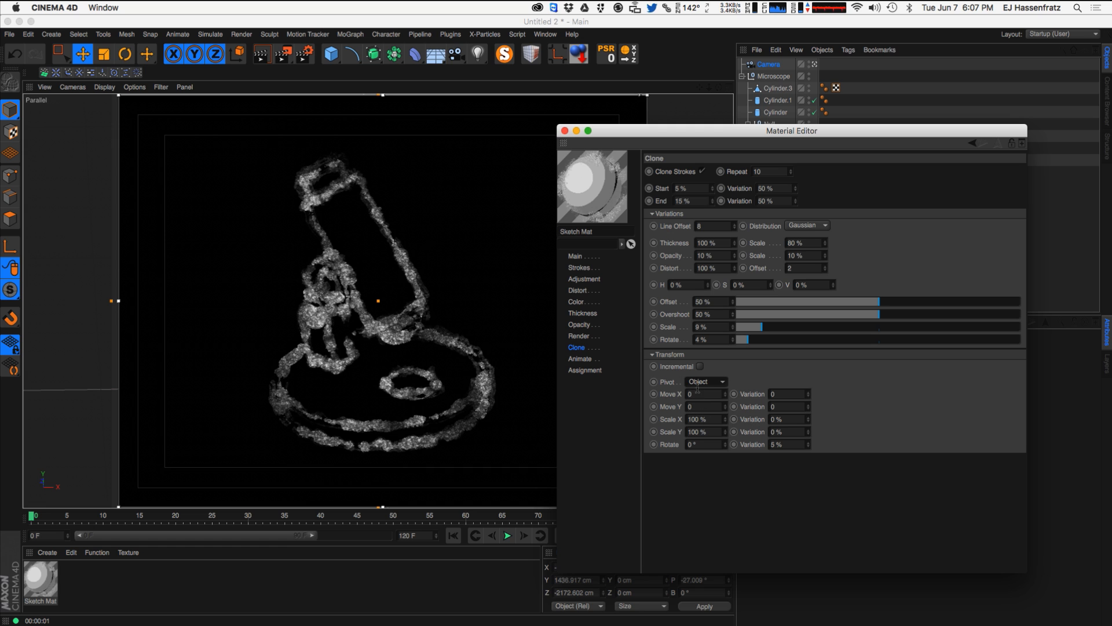
{"action": "left_click", "coordinate": [583, 278]}
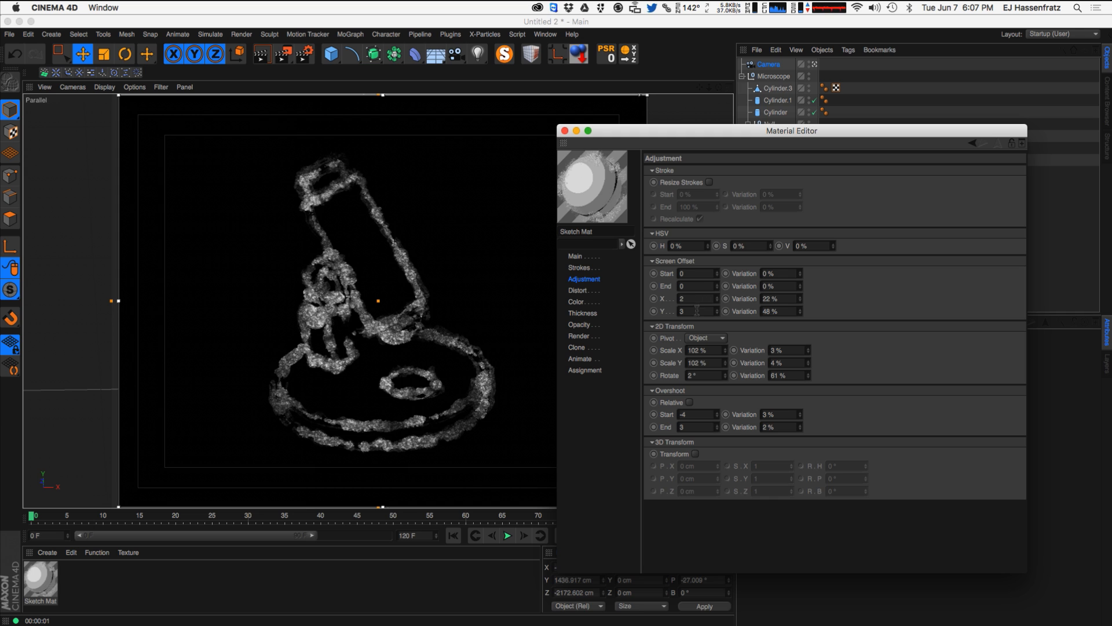
{"action": "left_click", "coordinate": [582, 348]}
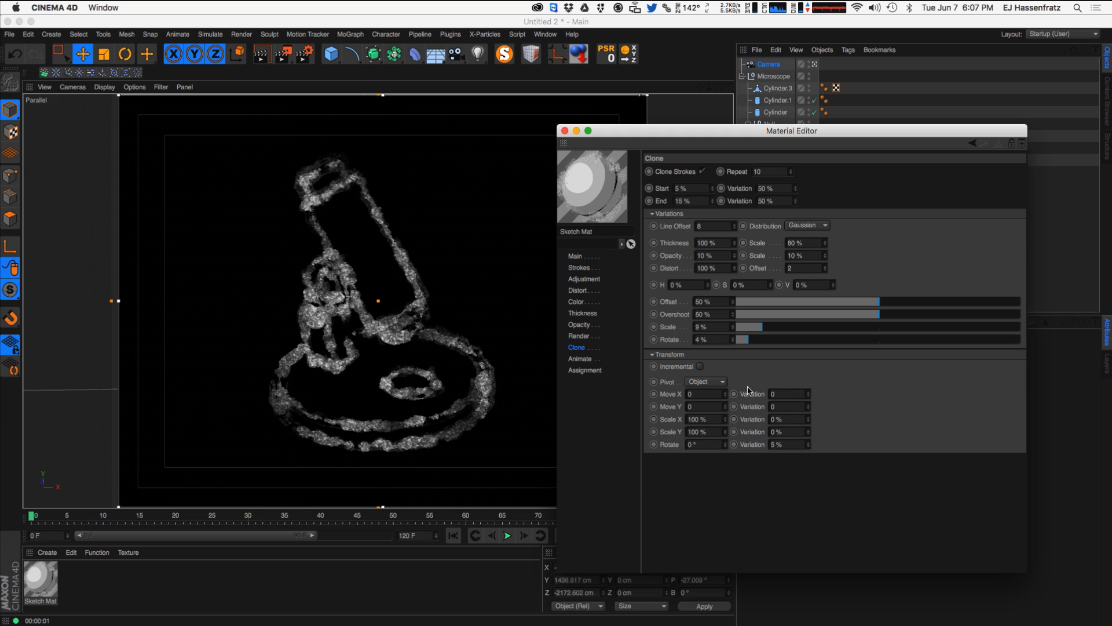
- Try offsetting the cloned strokes with Move X at 20 and Move Y at 100 in the clone transform
{"action": "left_click_drag", "start_coordinate": [724, 395], "coordinate": [724, 393]}
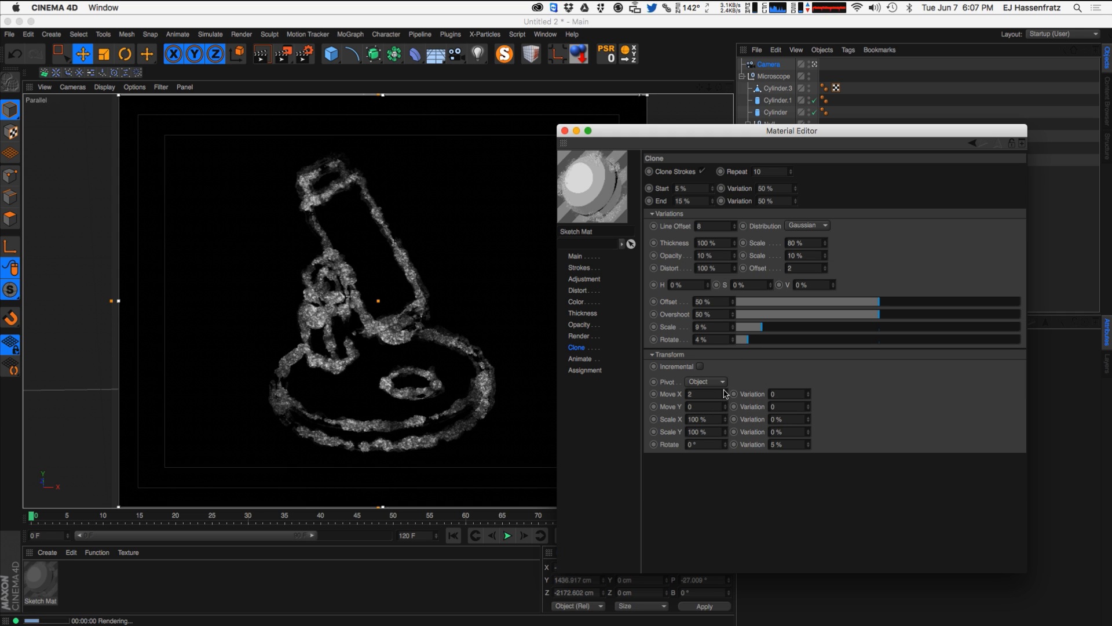
{"action": "mouse_move", "coordinate": [725, 411]}
{"action": "left_mouse_down"}
{"action": "mouse_move", "coordinate": [728, 383]}
{"action": "mouse_move", "coordinate": [726, 398]}
{"action": "left_mouse_up"}
{"action": "left_click", "coordinate": [725, 396]}
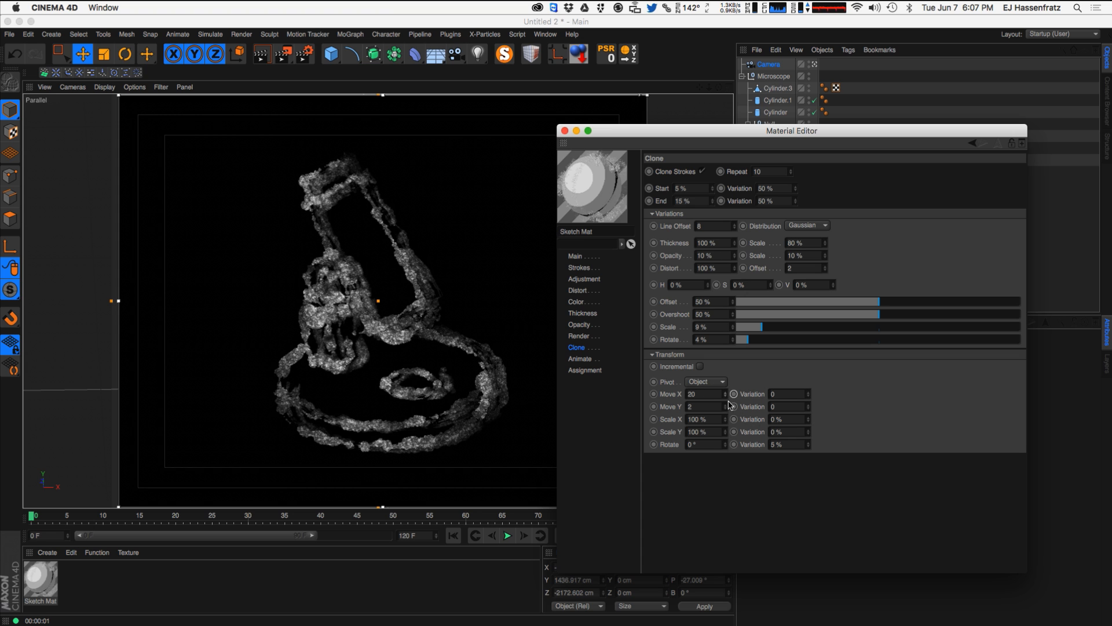
{"action": "left_click_drag", "start_coordinate": [735, 362], "coordinate": [763, 297]}
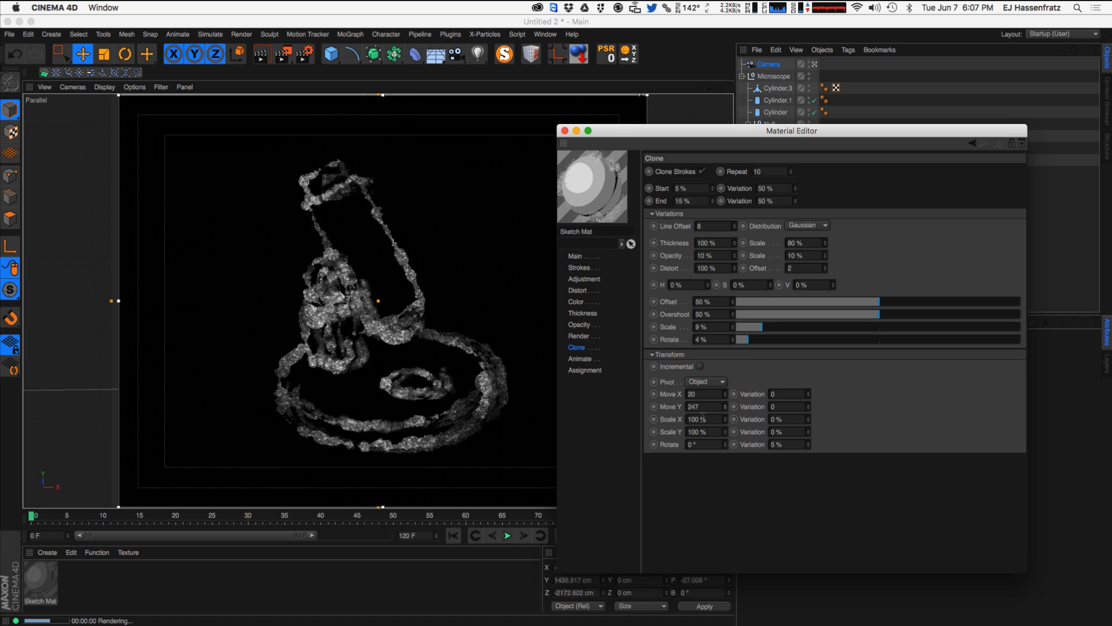
{"action": "left_click_drag", "start_coordinate": [709, 406], "coordinate": [431, 416]}
{"action": "type", "text": "100"}
{"action": "key", "text": "Return"}
{"action": "left_click", "coordinate": [432, 415]}
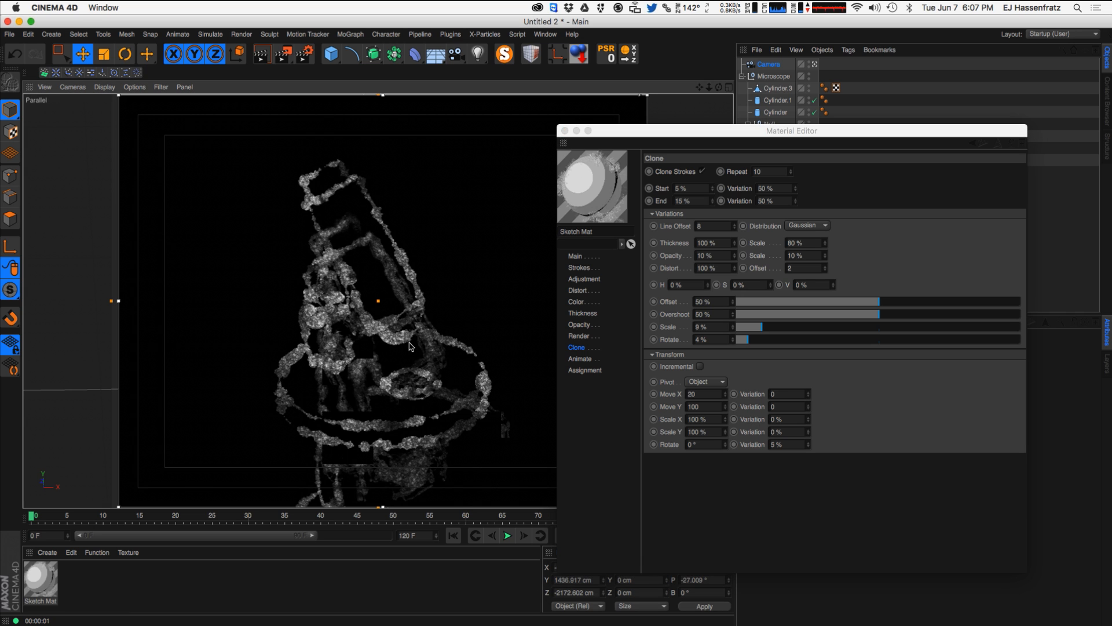
- Reduce both Move X and Move Y of the clone transform to 10
{"action": "double_click", "coordinate": [695, 406]}
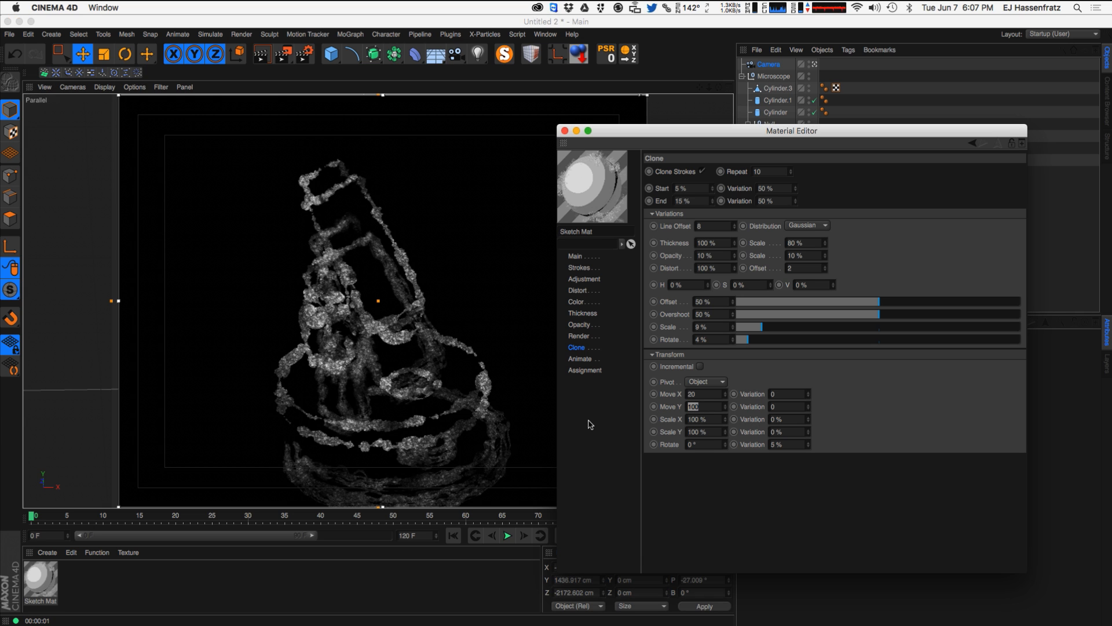
{"action": "type", "text": "10"}
{"action": "key", "text": "shift+Tab"}
{"action": "type", "text": "10"}
{"action": "left_click", "coordinate": [496, 414]}
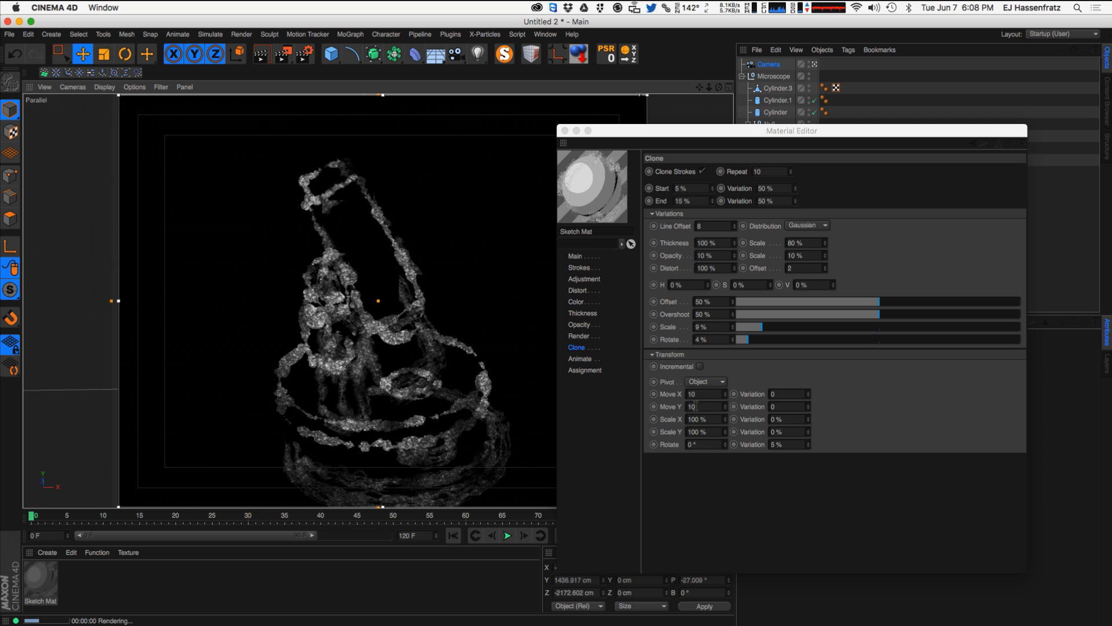
- Set Move X and Move Y of the clone transform to 5, each with a Variation of 5
{"action": "double_click", "coordinate": [809, 392]}
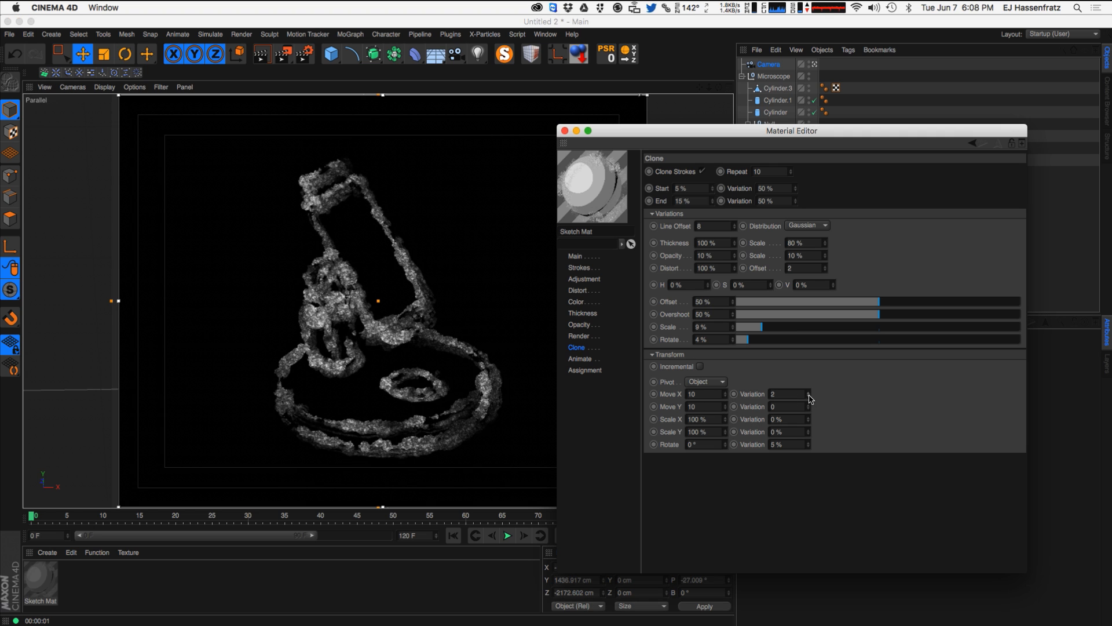
{"action": "left_click", "coordinate": [809, 406]}
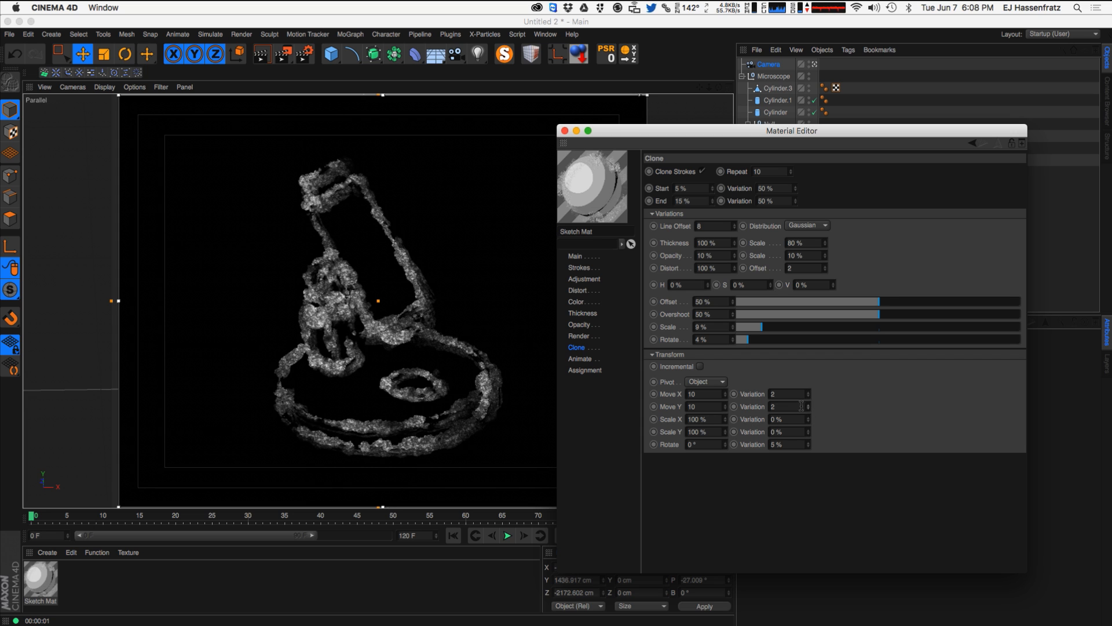
{"action": "double_click", "coordinate": [809, 392]}
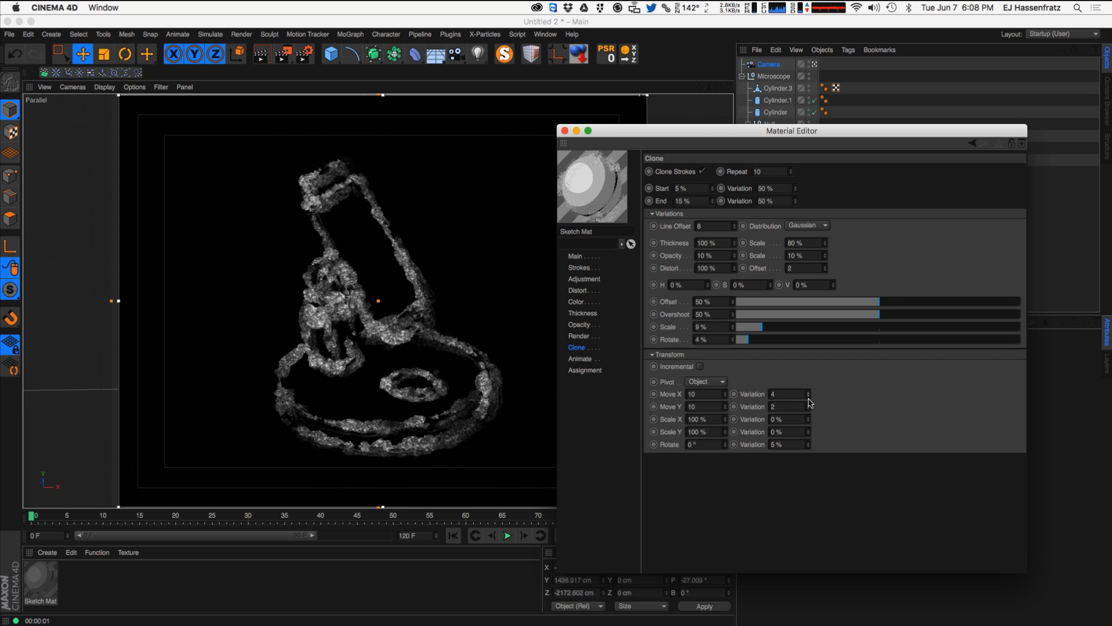
{"action": "left_click_drag", "start_coordinate": [803, 393], "coordinate": [737, 394]}
{"action": "type", "text": "5"}
{"action": "key", "text": "Return"}
{"action": "type", "text": "5"}
{"action": "double_click", "coordinate": [695, 396]}
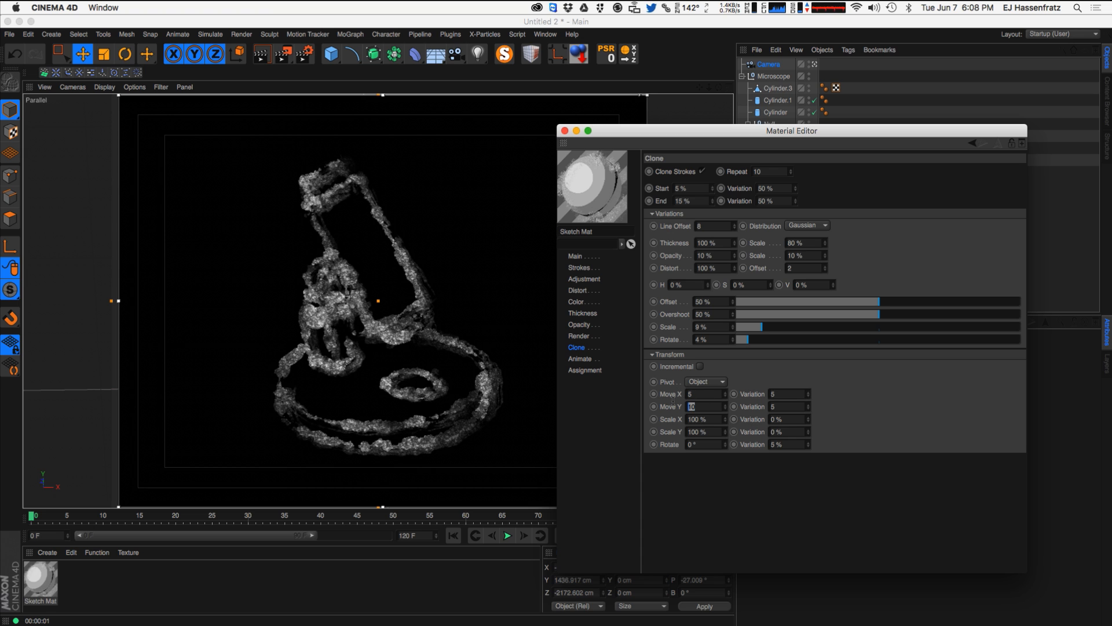
{"action": "type", "text": "5"}
{"action": "key", "text": "Return"}
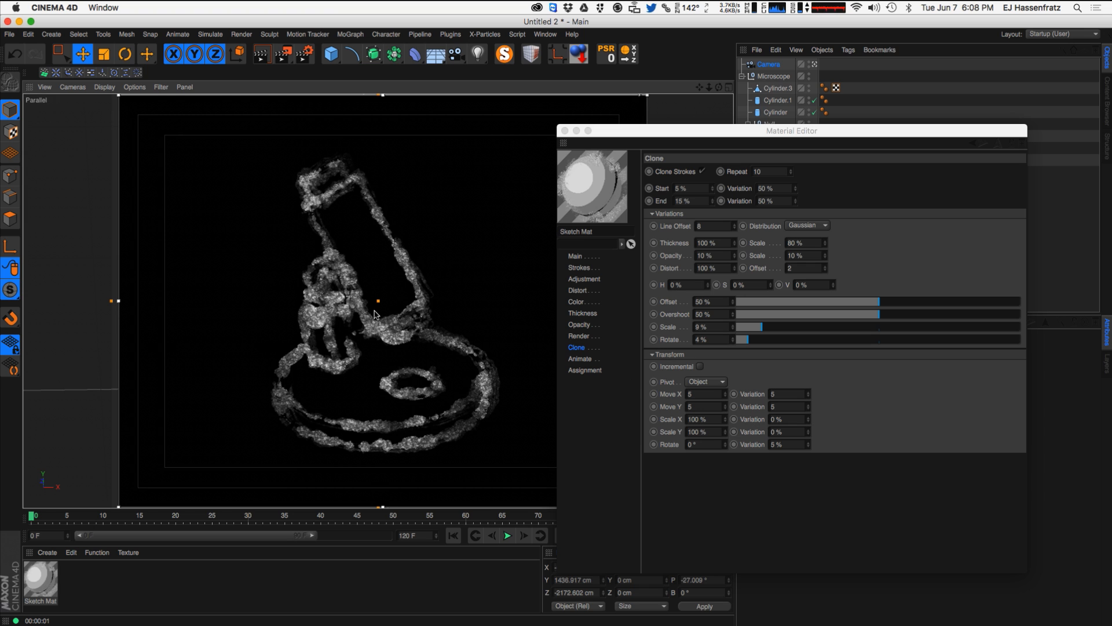
- Set the sketch material's Thickness to 9 and adjust the Along Stroke spline's two dips at about 0.2 and 0.77
{"action": "left_click", "coordinate": [583, 314]}
{"action": "left_click_drag", "start_coordinate": [770, 172], "coordinate": [759, 174]}
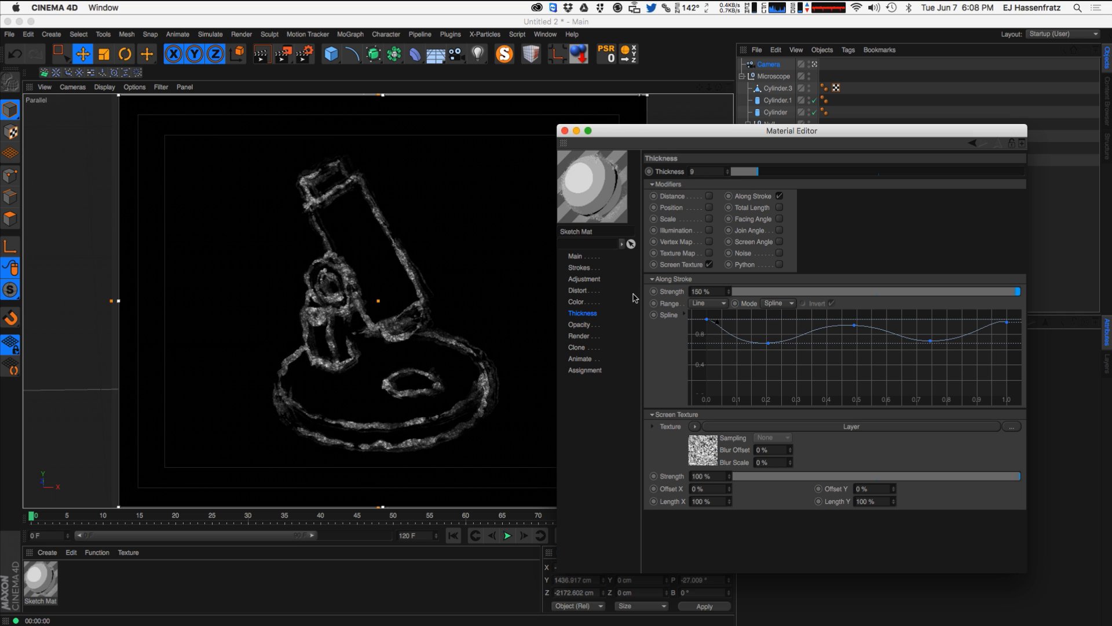
{"action": "left_click_drag", "start_coordinate": [768, 343], "coordinate": [768, 337]}
{"action": "left_click_drag", "start_coordinate": [930, 341], "coordinate": [930, 337]}
{"action": "left_click_drag", "start_coordinate": [856, 326], "coordinate": [856, 325]}
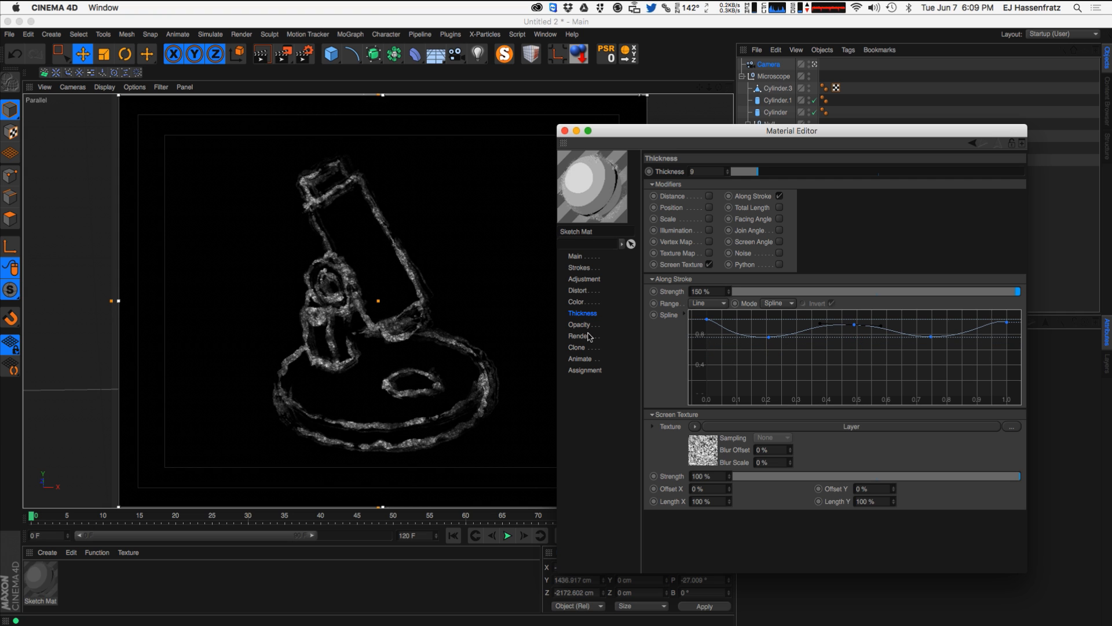
{"action": "left_click_drag", "start_coordinate": [768, 338], "coordinate": [769, 344]}
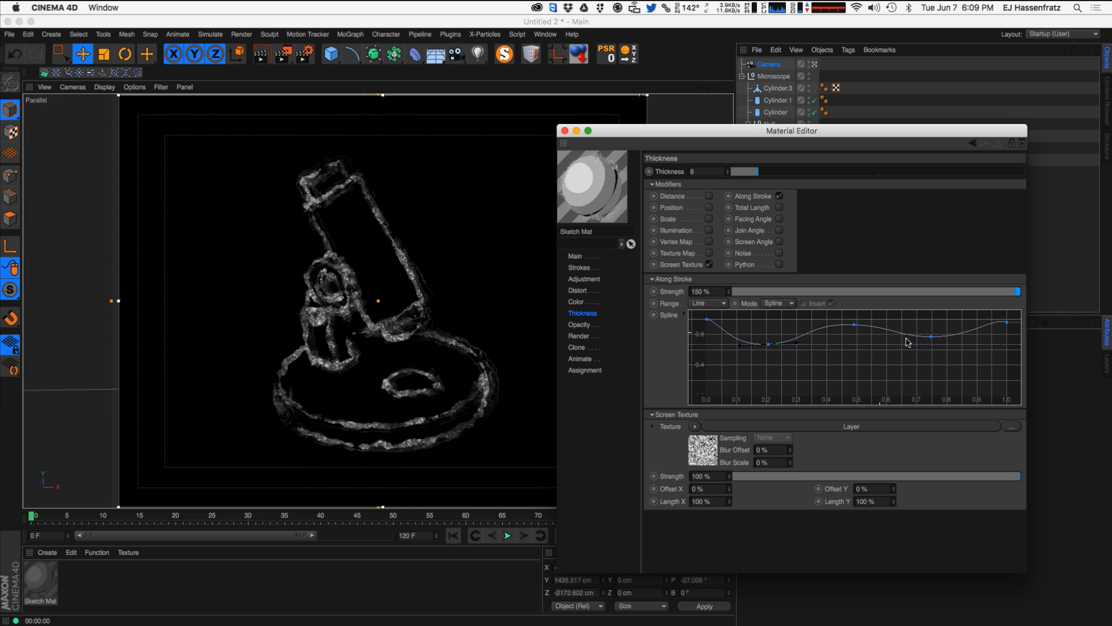
{"action": "left_click_drag", "start_coordinate": [931, 337], "coordinate": [936, 342]}
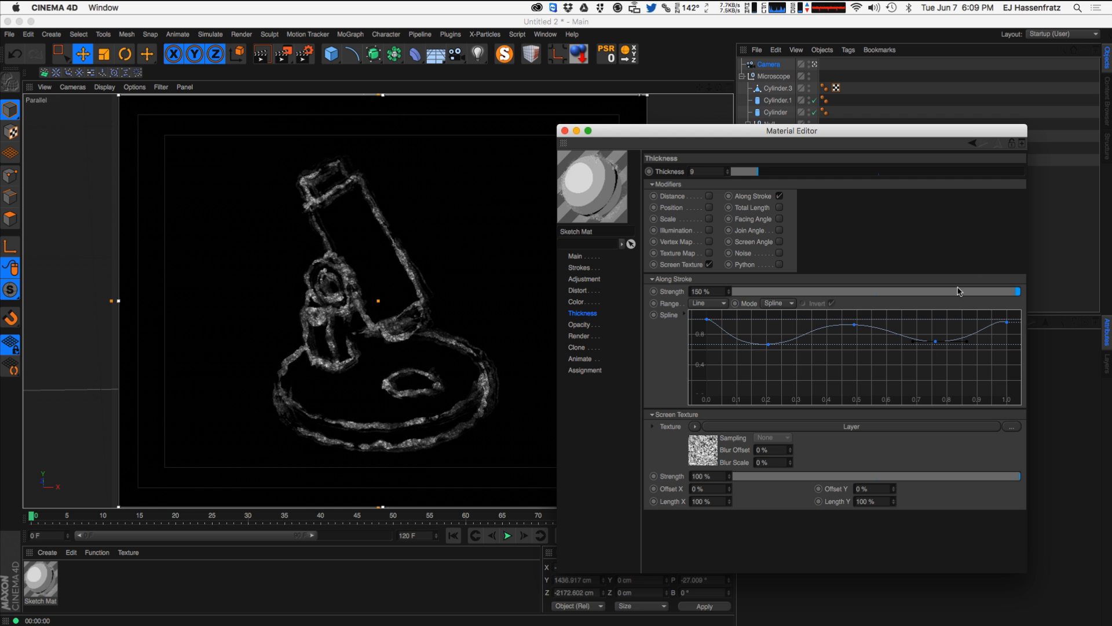
- Lower the Along Stroke Strength of the sketch material's thickness to about 138 % and open the clone settings
{"action": "left_click_drag", "start_coordinate": [729, 291], "coordinate": [730, 294]}
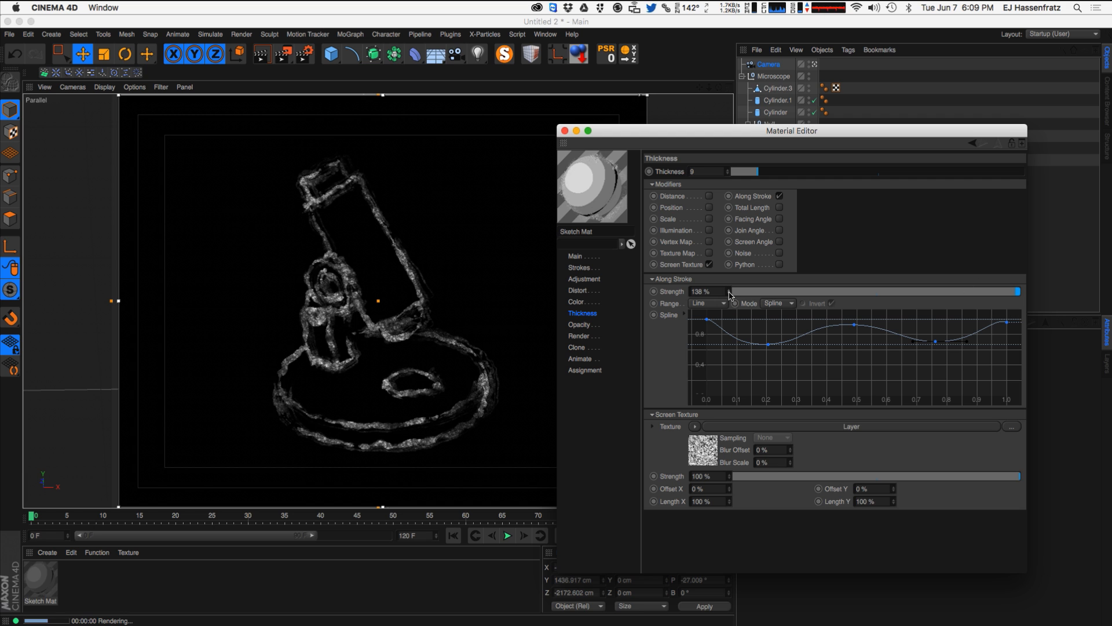
{"action": "left_click", "coordinate": [584, 336]}
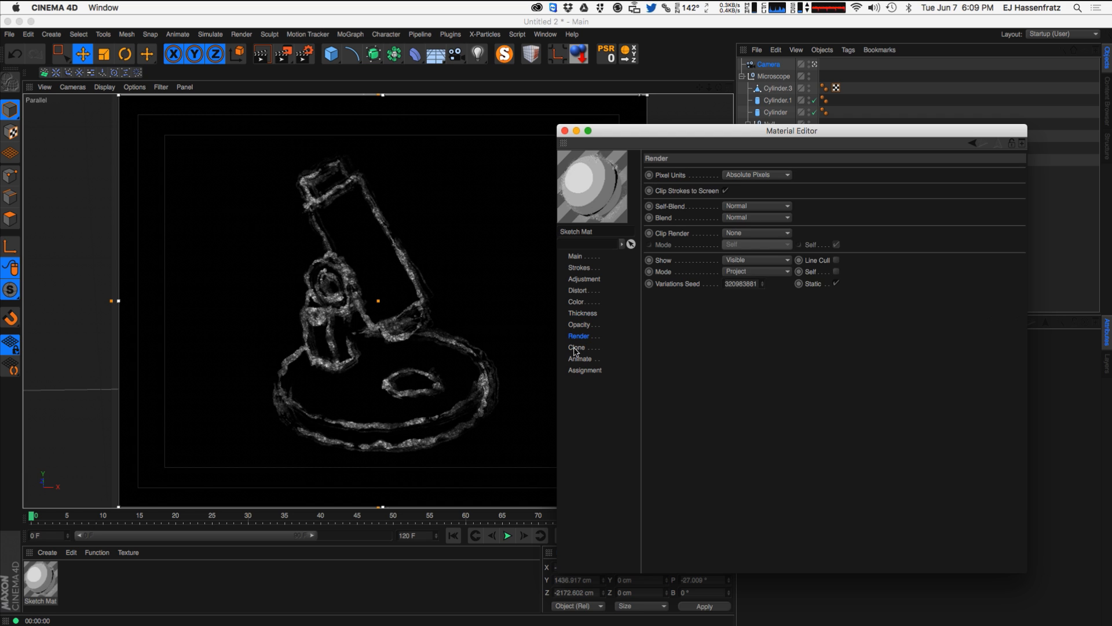
{"action": "left_click", "coordinate": [576, 348]}
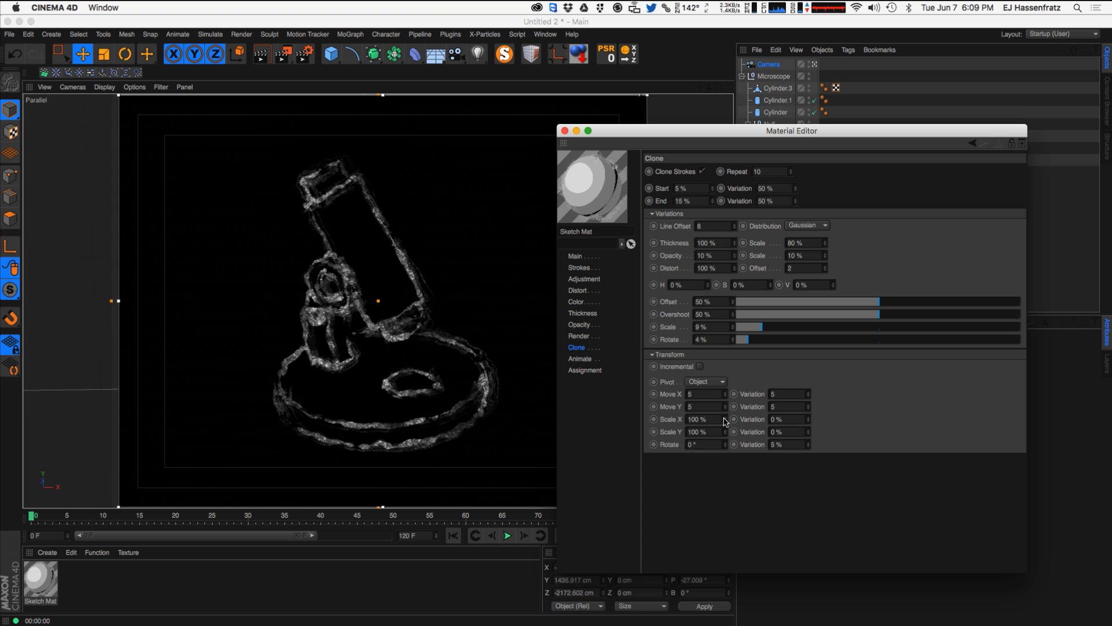
- Try scaling the cloned strokes with Scale X at 104 % and Scale Y at 102 %, using Variations of 7 % and 9 %
{"action": "left_click_drag", "start_coordinate": [728, 419], "coordinate": [727, 423]}
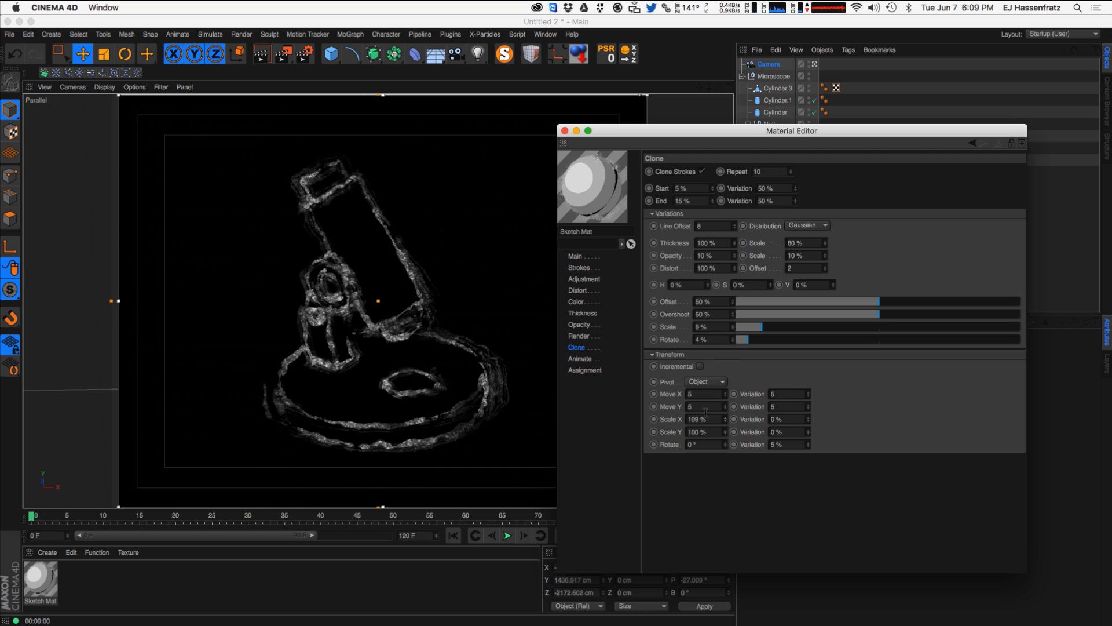
{"action": "left_click_drag", "start_coordinate": [726, 423], "coordinate": [724, 427]}
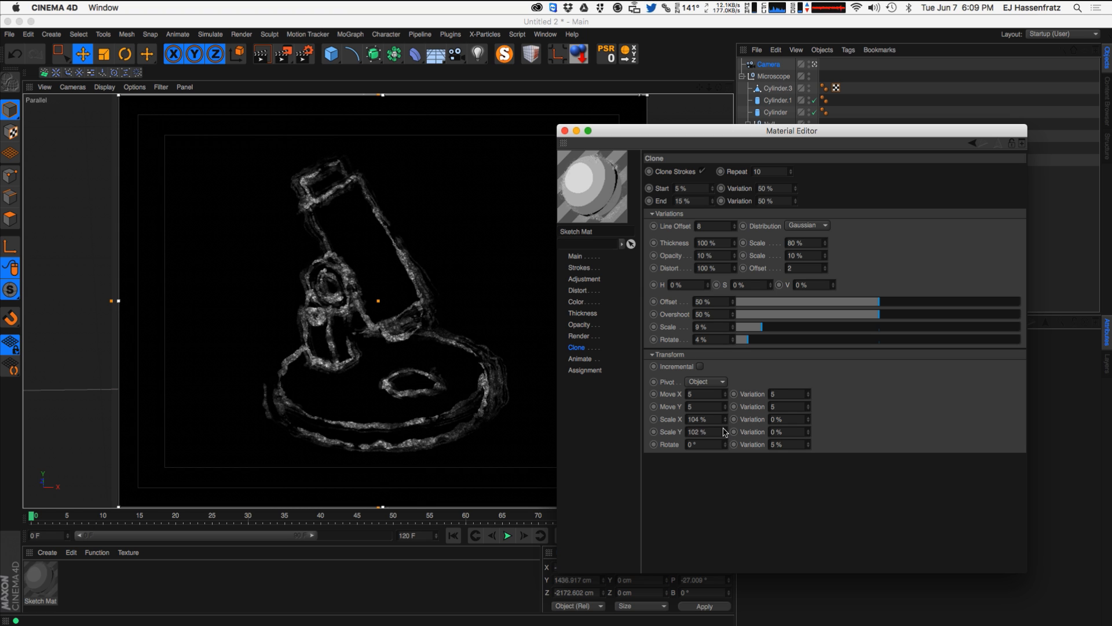
{"action": "left_click_drag", "start_coordinate": [808, 423], "coordinate": [810, 438]}
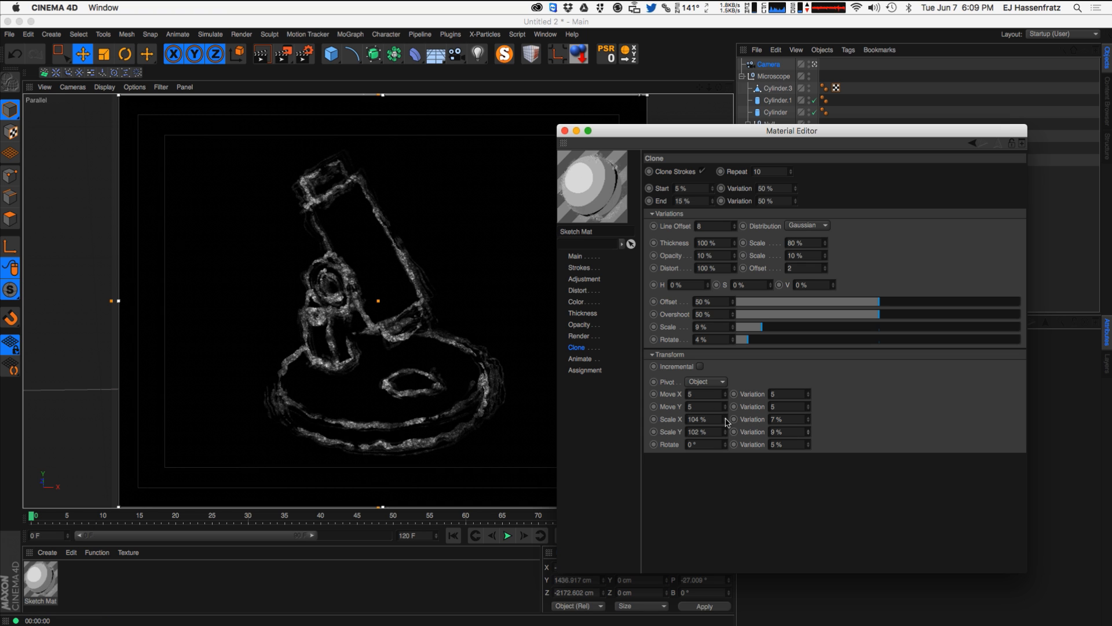
- Reduce the clone transform's Scale X and Scale Y to 101 %, with Variations of 2 % and 7 % respectively
{"action": "left_click_drag", "start_coordinate": [727, 422], "coordinate": [728, 428]}
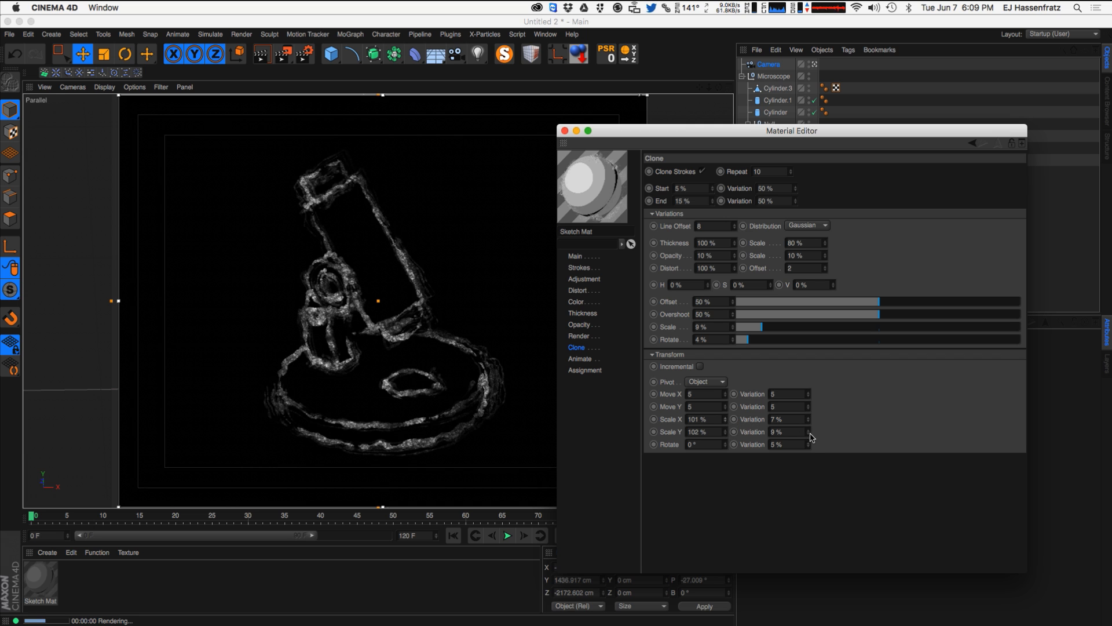
{"action": "left_click_drag", "start_coordinate": [728, 439], "coordinate": [728, 443]}
{"action": "left_click_drag", "start_coordinate": [808, 419], "coordinate": [810, 438]}
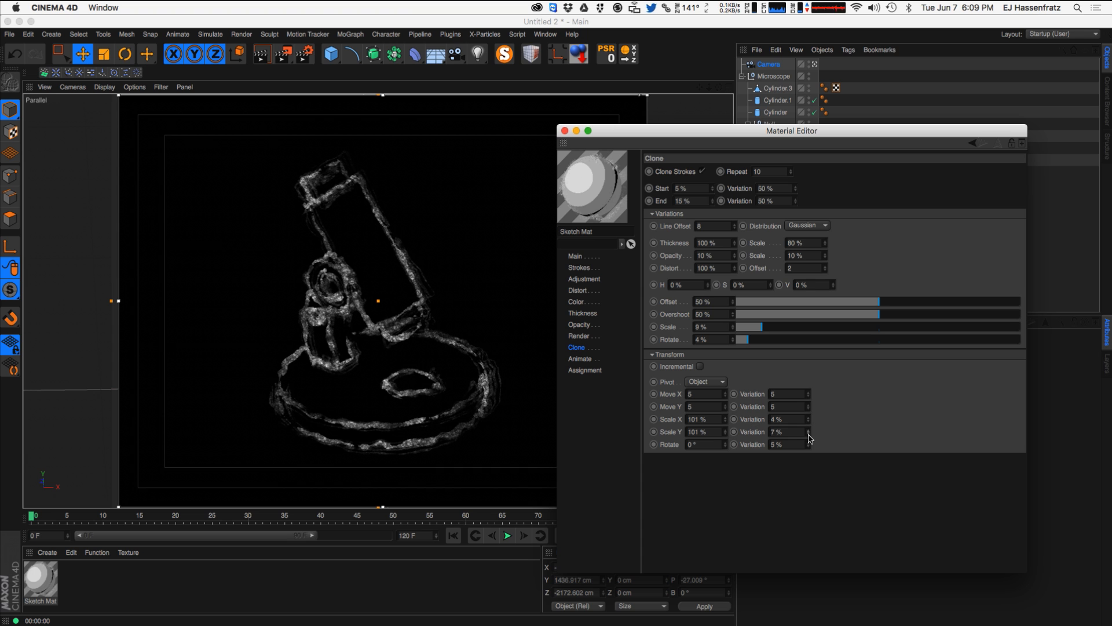
{"action": "left_click_drag", "start_coordinate": [809, 426], "coordinate": [809, 430]}
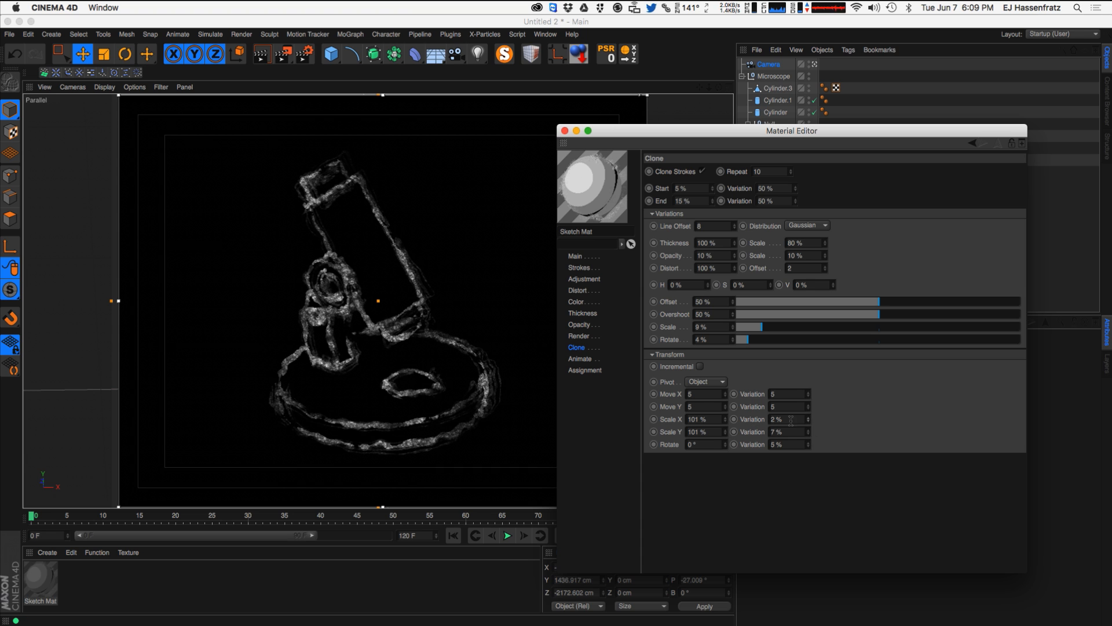
- Set the clone transform's Move X and Move Y to 2, each with a Variation of 3
{"action": "left_click_drag", "start_coordinate": [725, 406], "coordinate": [724, 396]}
{"action": "left_click", "coordinate": [725, 409]}
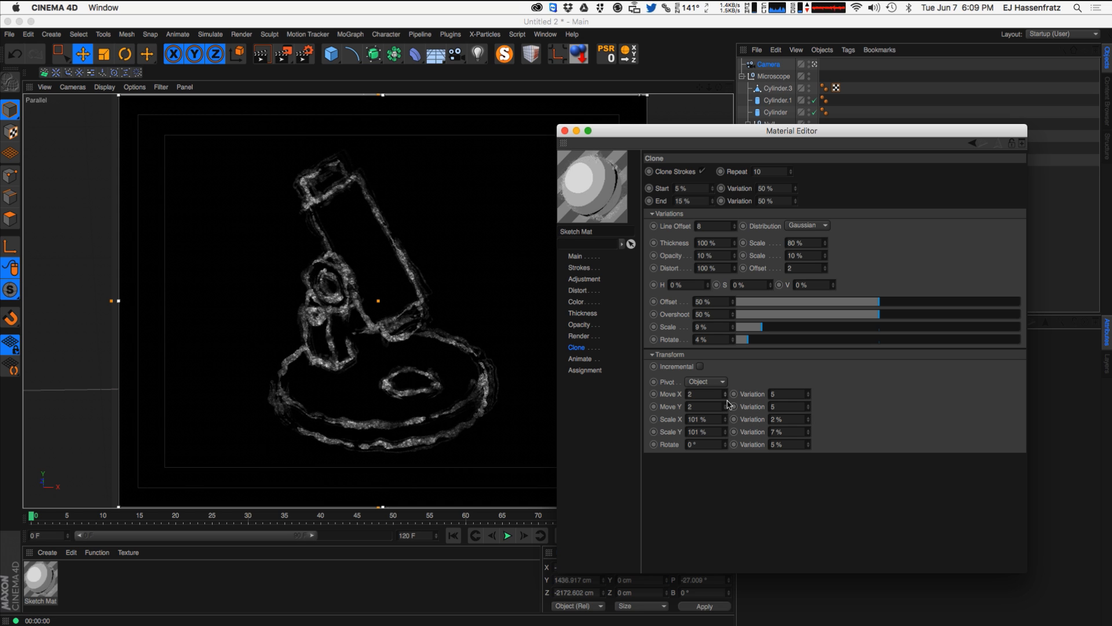
{"action": "left_click_drag", "start_coordinate": [809, 398], "coordinate": [808, 412]}
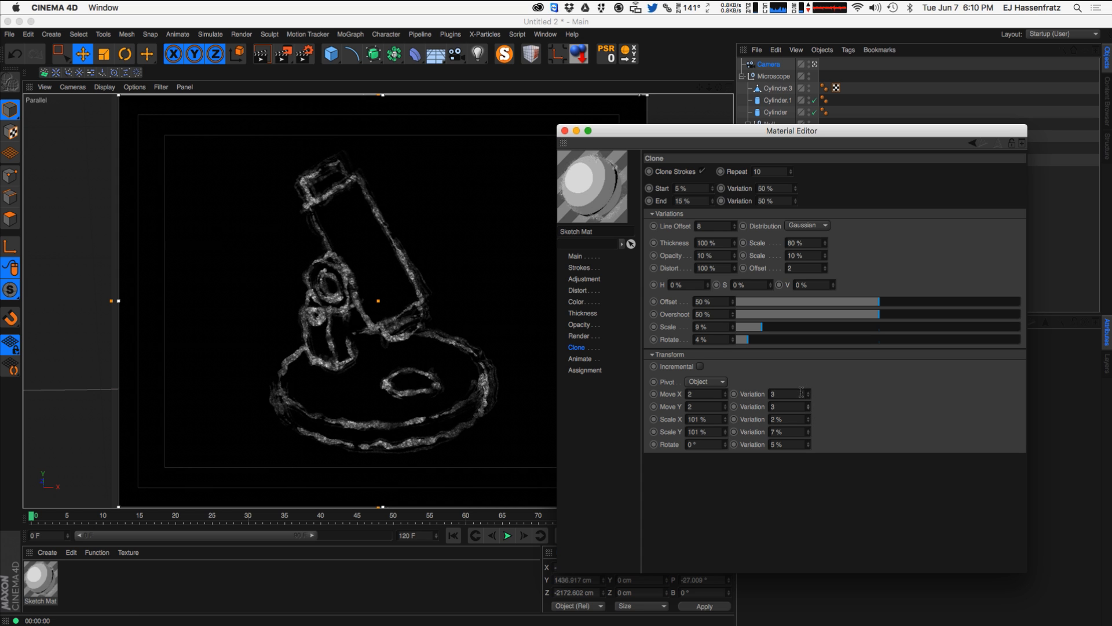
- Return the clone transform's Scale X and Scale Y to 100 %, and set the Scale Y and Rotate Variations to 4 %
{"action": "left_click", "coordinate": [724, 422]}
{"action": "left_click", "coordinate": [725, 435]}
{"action": "left_click_drag", "start_coordinate": [808, 434], "coordinate": [808, 438]}
{"action": "left_click", "coordinate": [808, 447]}
- Set Scale and Rotate in the clone variations to 3 %, and the transform's Scale X and Scale Y Variations to 3 %
{"action": "left_click", "coordinate": [745, 340]}
{"action": "left_click", "coordinate": [759, 328]}
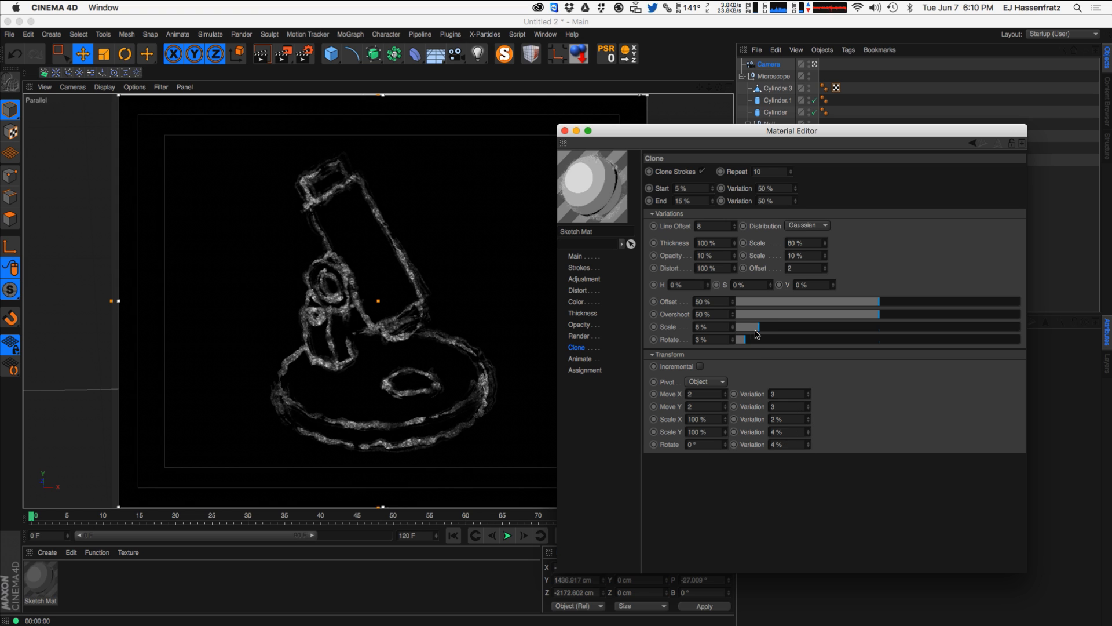
{"action": "left_click", "coordinate": [744, 329]}
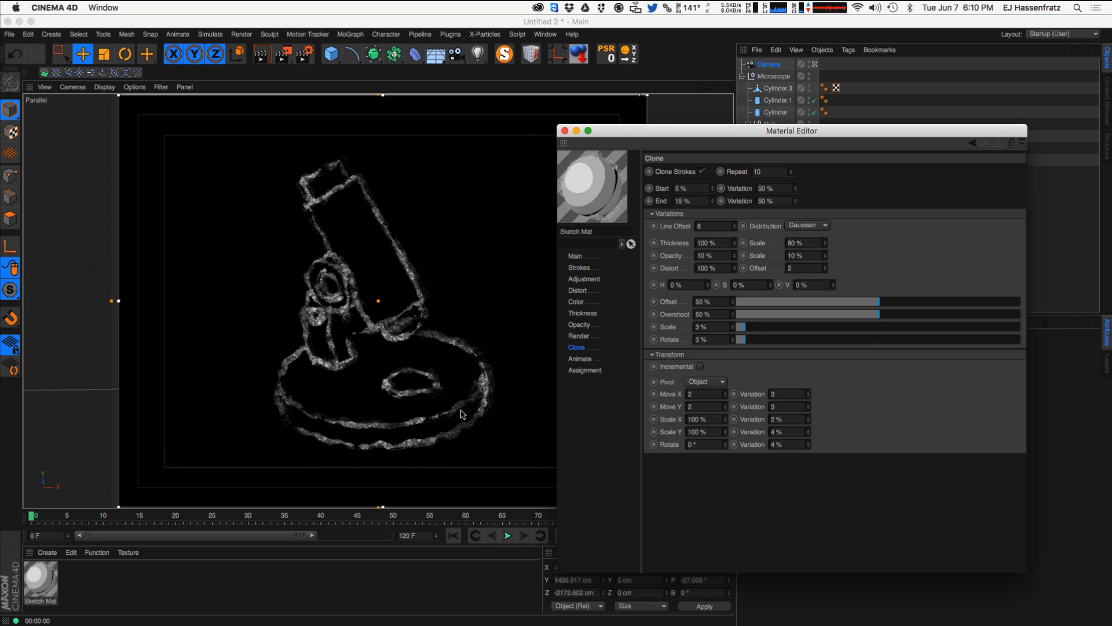
{"action": "left_click", "coordinate": [733, 325]}
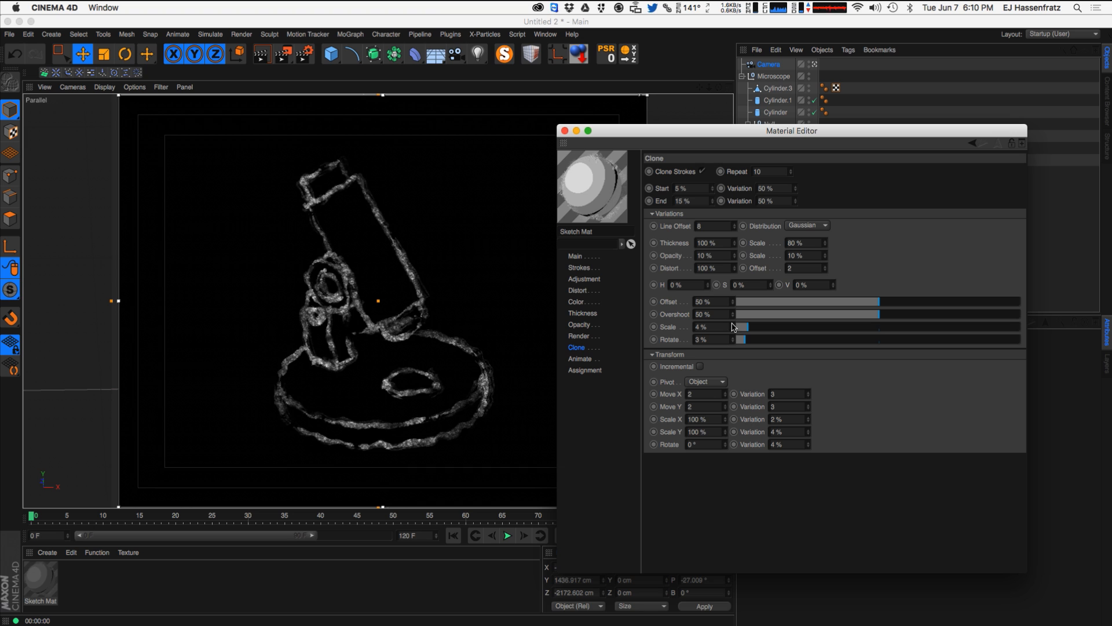
{"action": "left_click", "coordinate": [808, 417]}
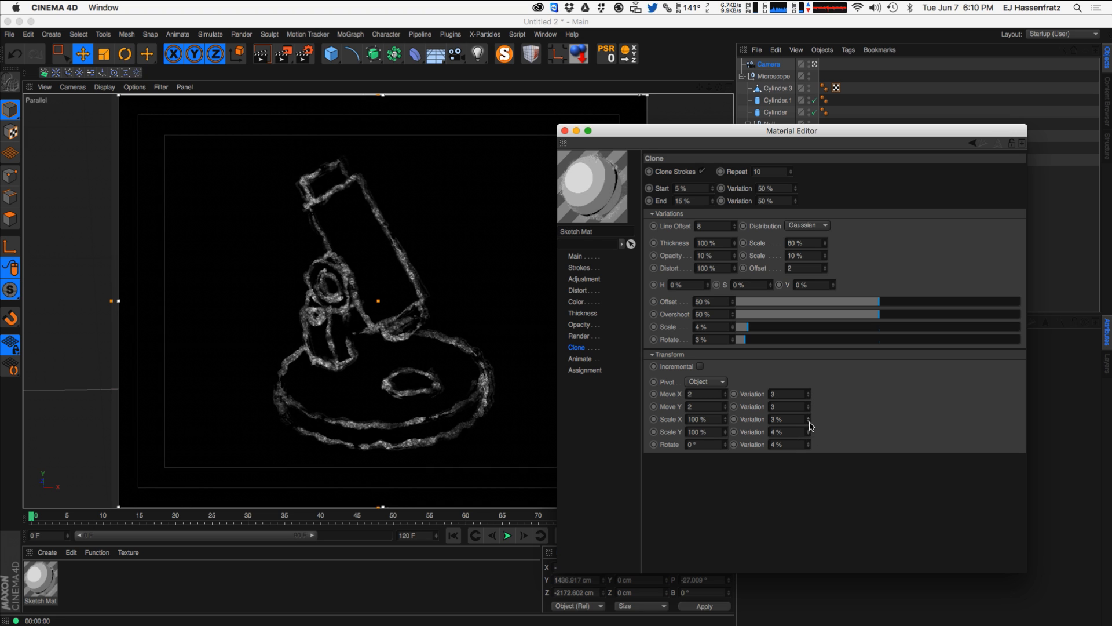
{"action": "left_click", "coordinate": [809, 434]}
{"action": "left_click", "coordinate": [732, 342]}
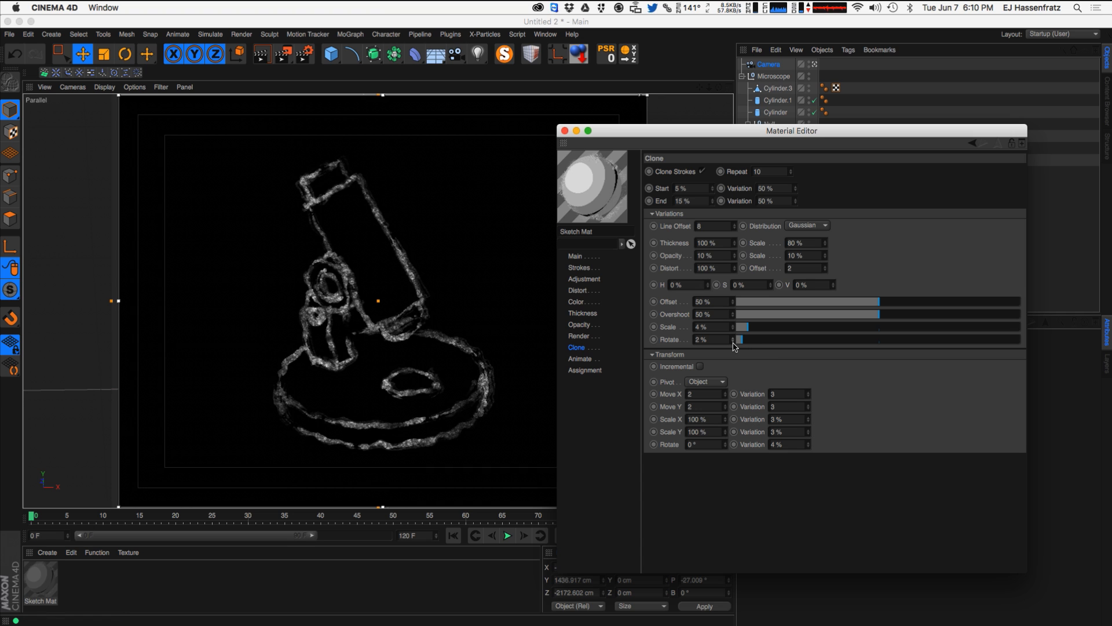
{"action": "left_click", "coordinate": [733, 329]}
{"action": "left_click_drag", "start_coordinate": [745, 342], "coordinate": [747, 339]}
- Keyframe the clone transform's Rotate Variation and set it to 5 %
{"action": "left_click", "coordinate": [734, 445], "text": "ctrl"}
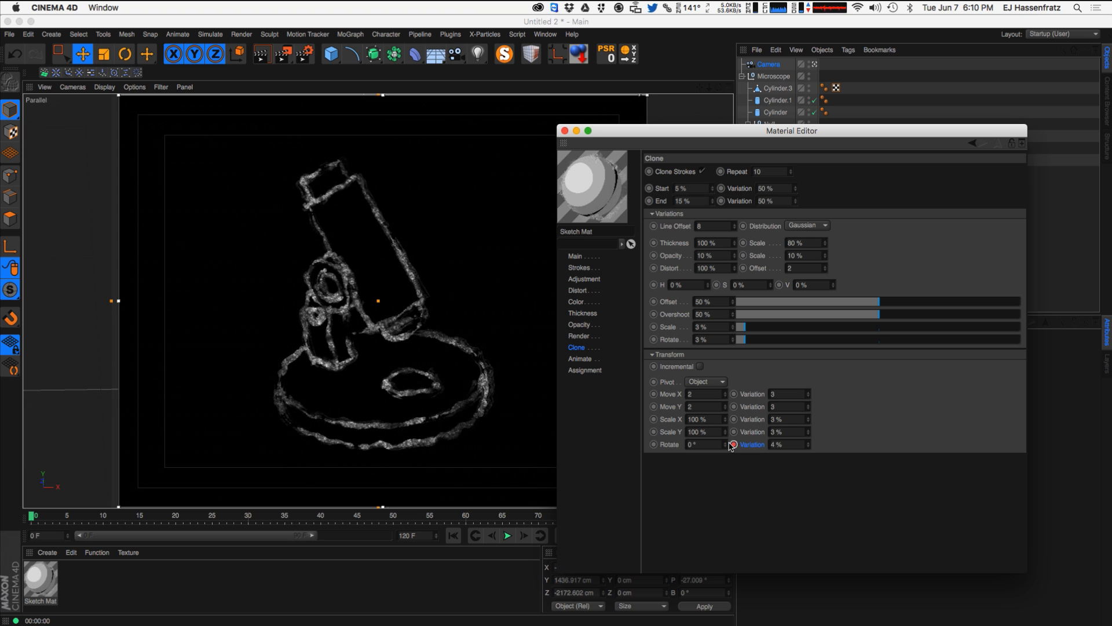
{"action": "left_click", "coordinate": [724, 443]}
{"action": "left_click_drag", "start_coordinate": [788, 446], "coordinate": [750, 449]}
{"action": "type", "text": "5"}
{"action": "key", "text": "Return"}
- In the sketch material's distortion settings, set the noise Displace to 3 and the Scale to 1500 %
{"action": "left_click", "coordinate": [579, 290]}
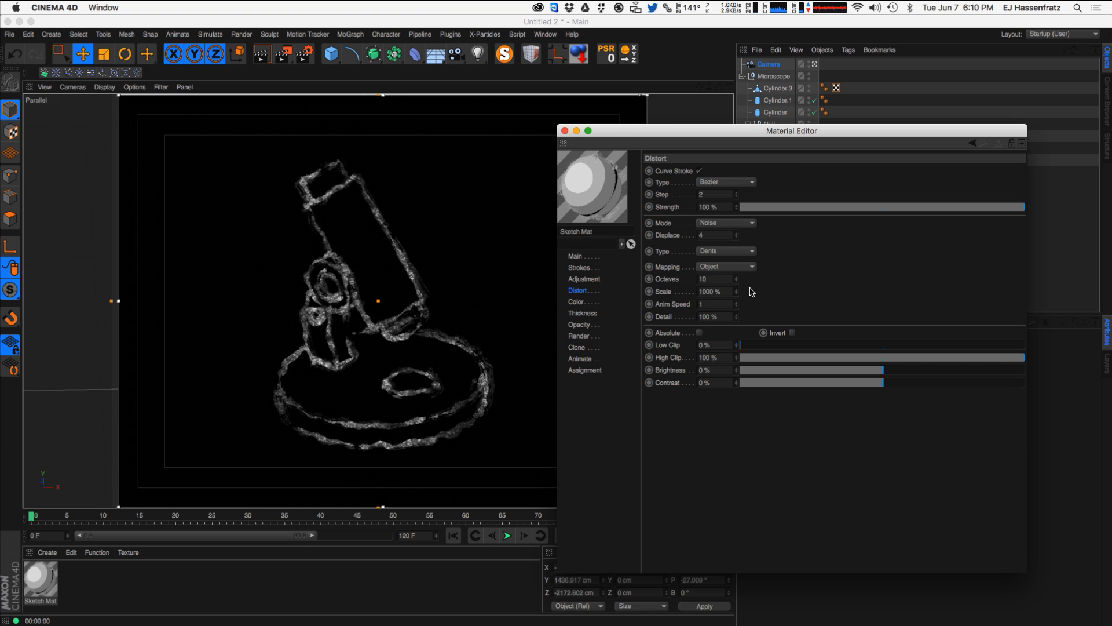
{"action": "left_click_drag", "start_coordinate": [736, 238], "coordinate": [737, 246]}
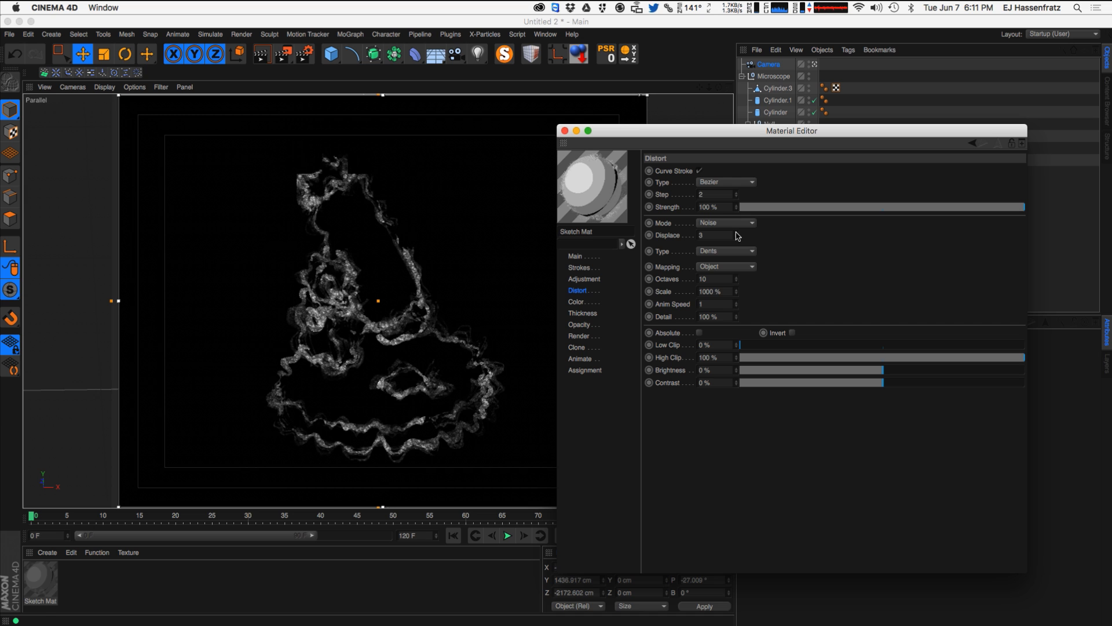
{"action": "left_click_drag", "start_coordinate": [739, 240], "coordinate": [740, 245]}
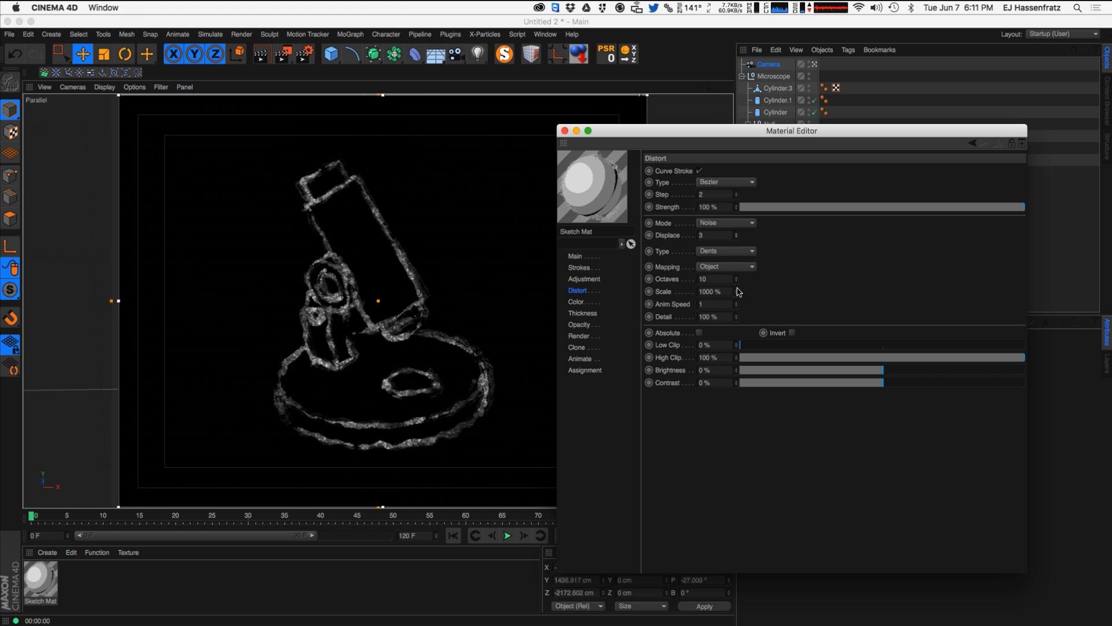
{"action": "left_click", "coordinate": [705, 291]}
{"action": "type", "text": "5"}
{"action": "key", "text": "Return"}
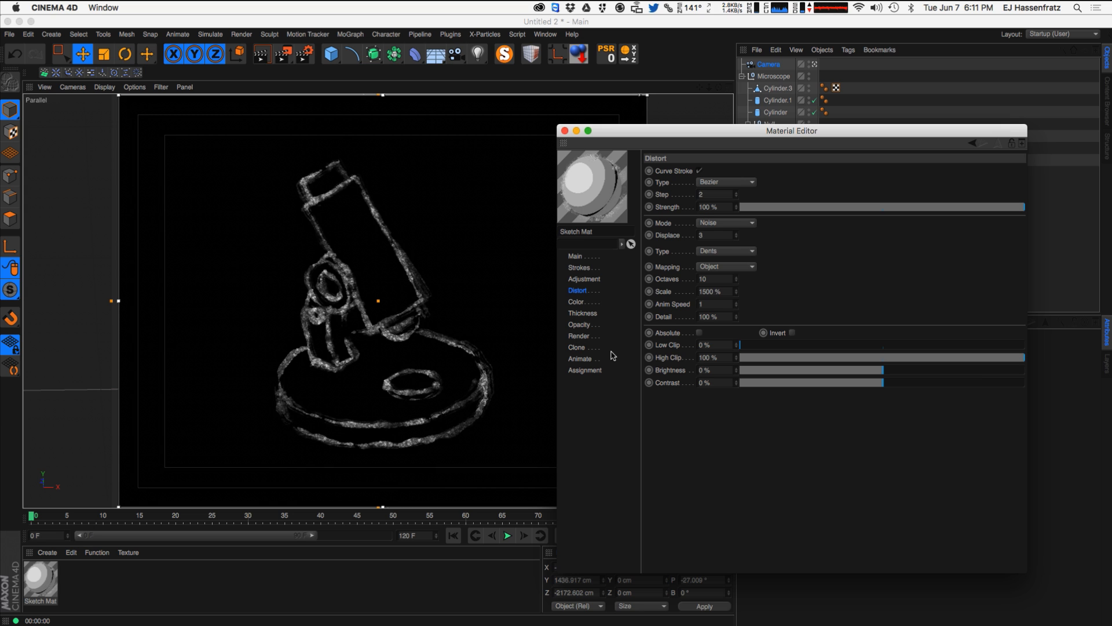
- Try the Screen Texture Strength of the material's color at 98 % and settle on a slightly lower strength
{"action": "left_click", "coordinate": [588, 303]}
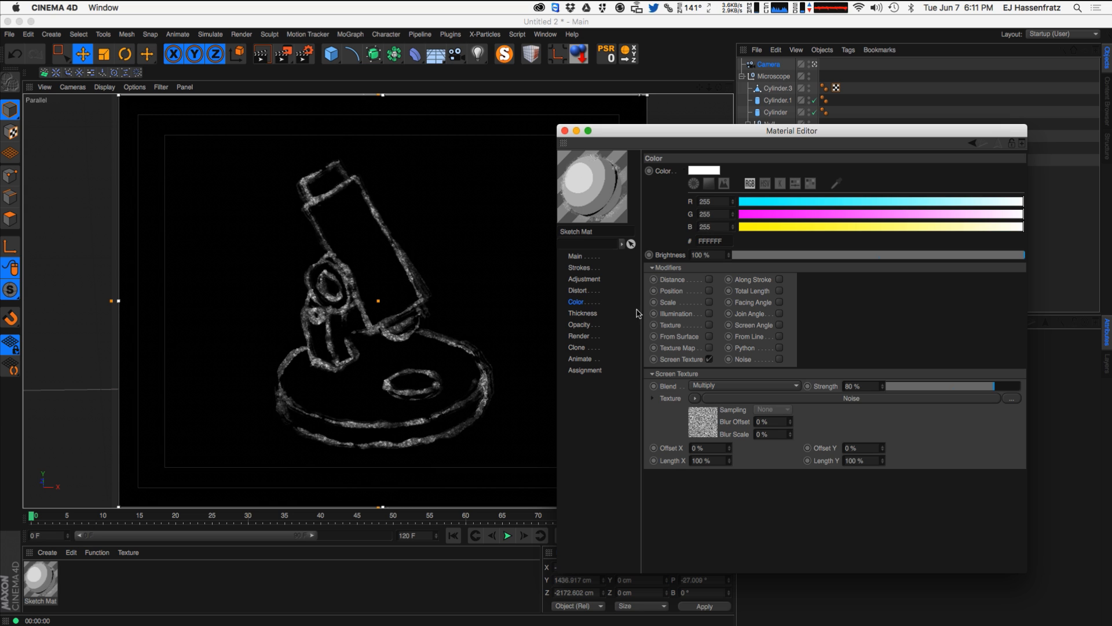
{"action": "mouse_move", "coordinate": [1005, 387]}
{"action": "left_mouse_down"}
{"action": "mouse_move", "coordinate": [1017, 387]}
{"action": "mouse_move", "coordinate": [890, 387]}
{"action": "mouse_move", "coordinate": [1018, 386]}
{"action": "left_mouse_up"}
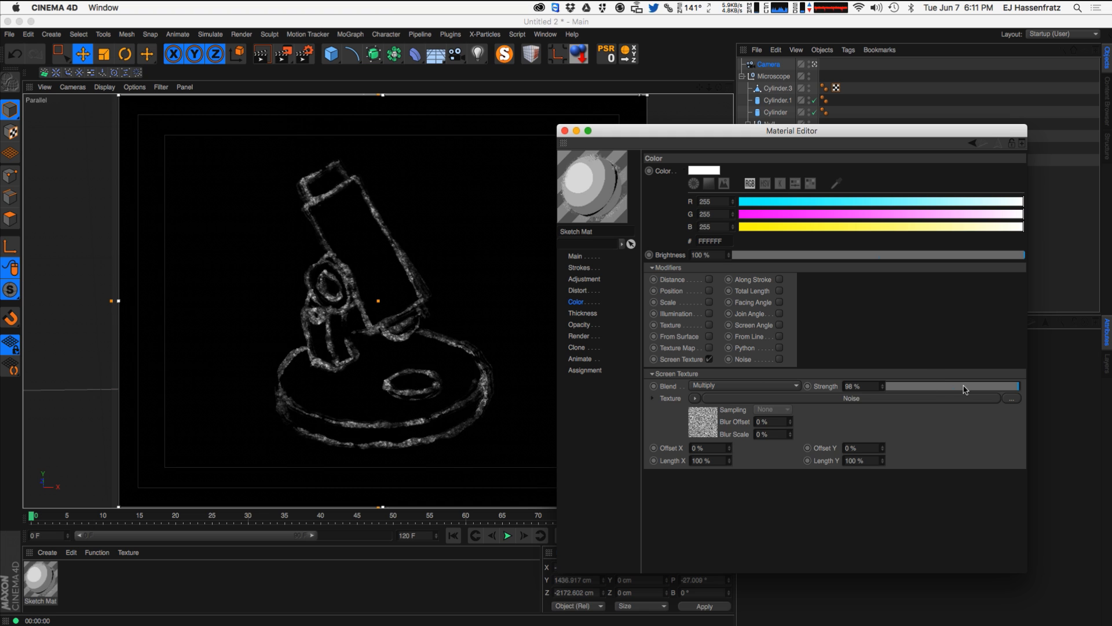
{"action": "left_click", "coordinate": [998, 387]}
{"action": "left_click", "coordinate": [1007, 387]}
- Create a Full Render animation preview of all frames at an image size of 640
{"action": "left_click", "coordinate": [589, 293]}
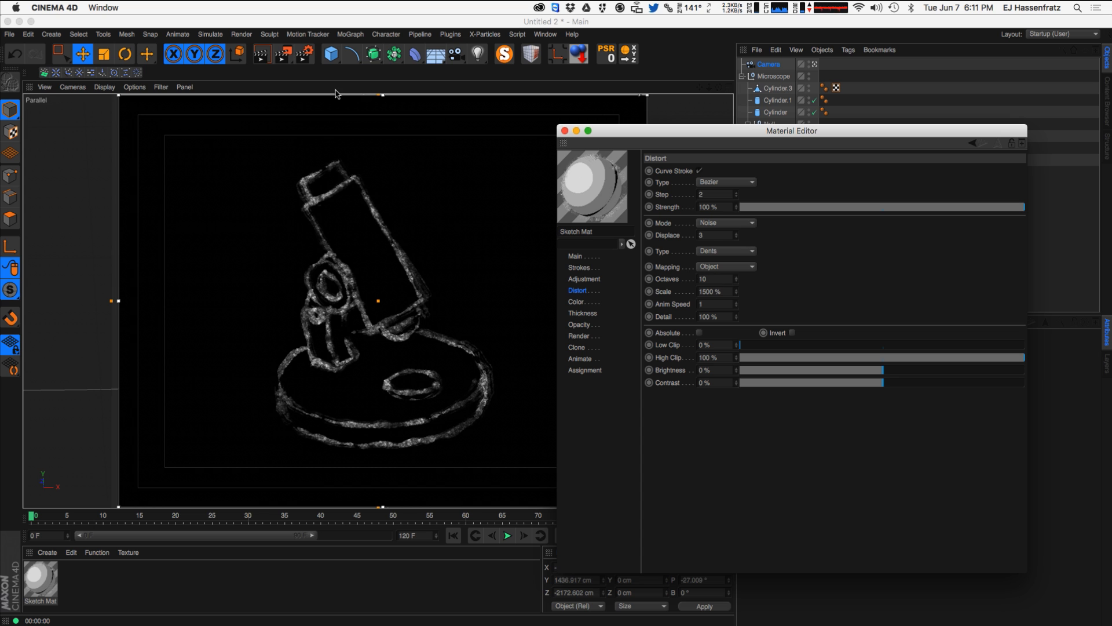
{"action": "left_click_drag", "start_coordinate": [283, 54], "coordinate": [341, 160]}
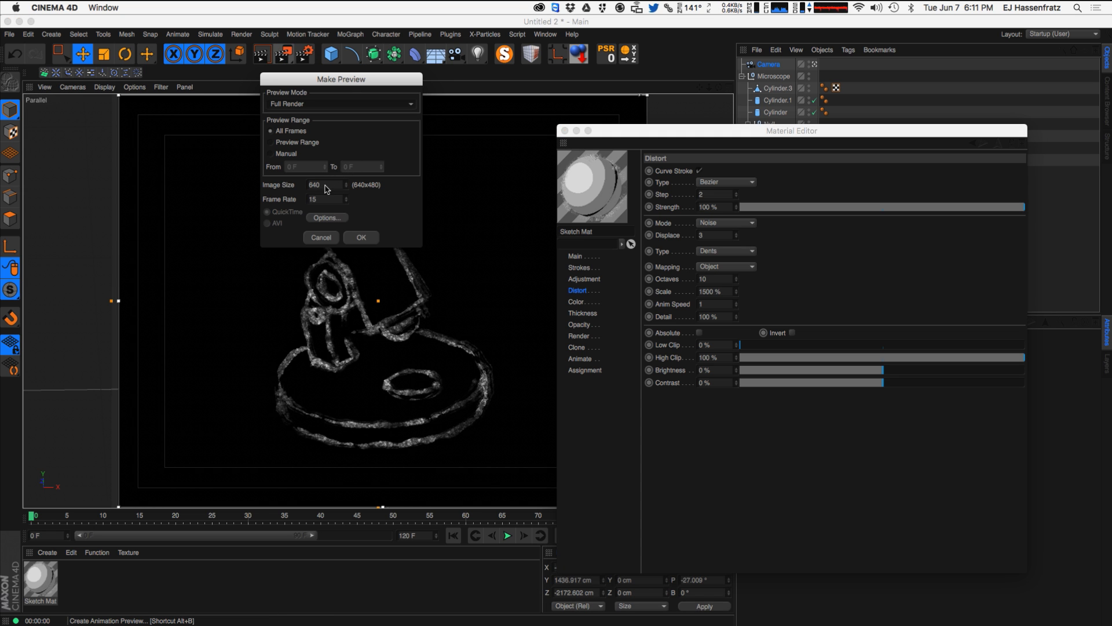
{"action": "left_click_drag", "start_coordinate": [351, 81], "coordinate": [595, 156]}
{"action": "double_click", "coordinate": [556, 273]}
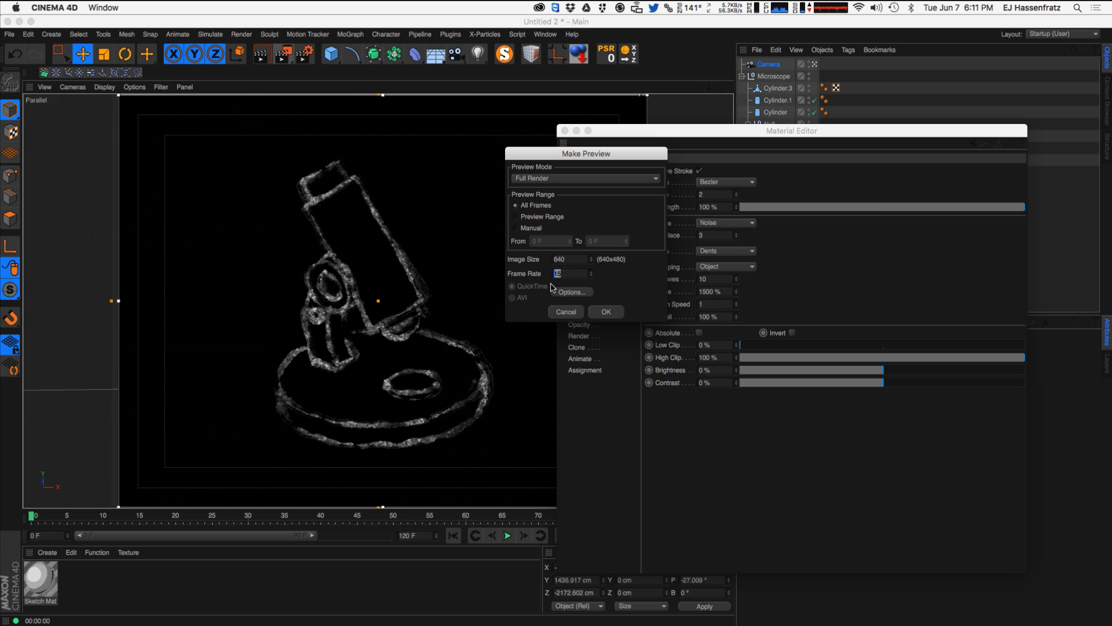
{"action": "left_click", "coordinate": [608, 316]}
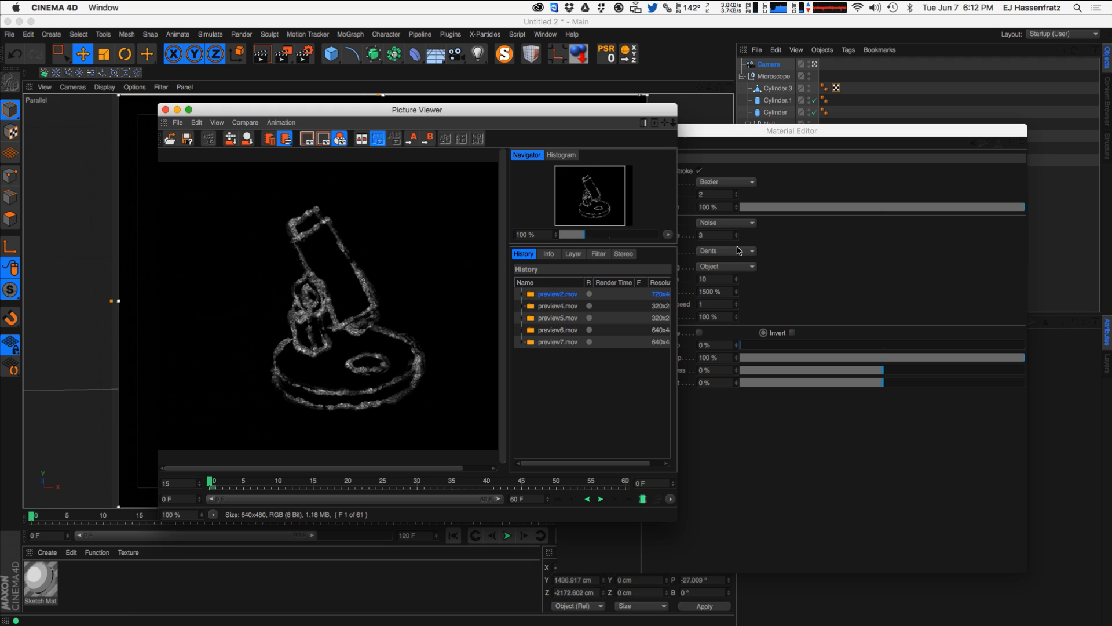
- Watch preview7.mov in an enlarged Picture Viewer and close the viewer
{"action": "left_click", "coordinate": [695, 399]}
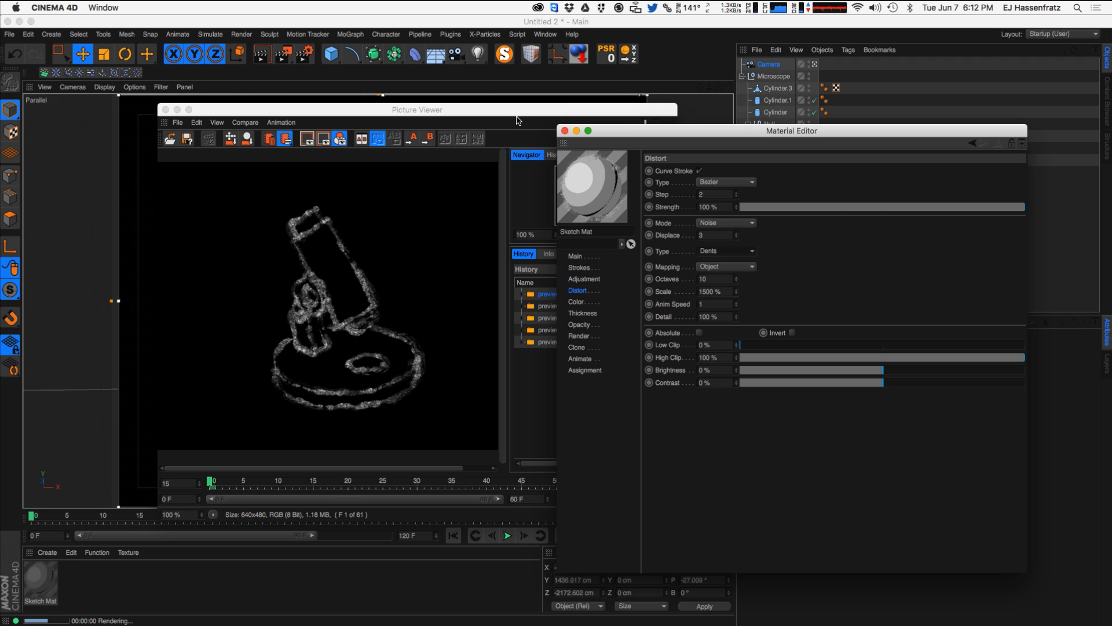
{"action": "left_click_drag", "start_coordinate": [541, 115], "coordinate": [556, 108]}
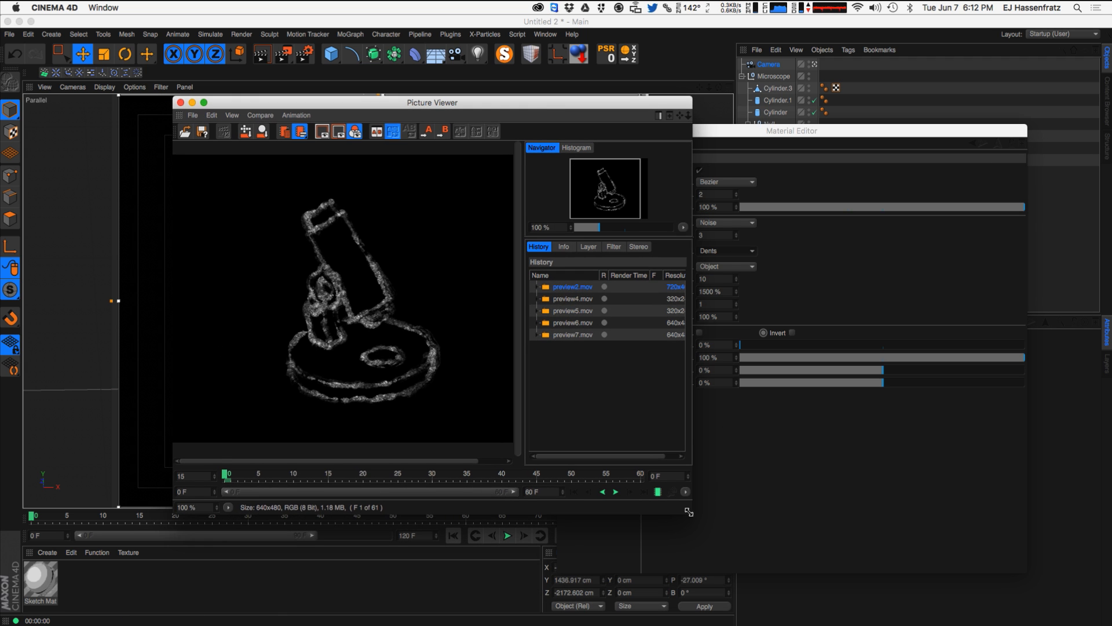
{"action": "left_click_drag", "start_coordinate": [690, 512], "coordinate": [798, 540]}
{"action": "left_click", "coordinate": [767, 520]}
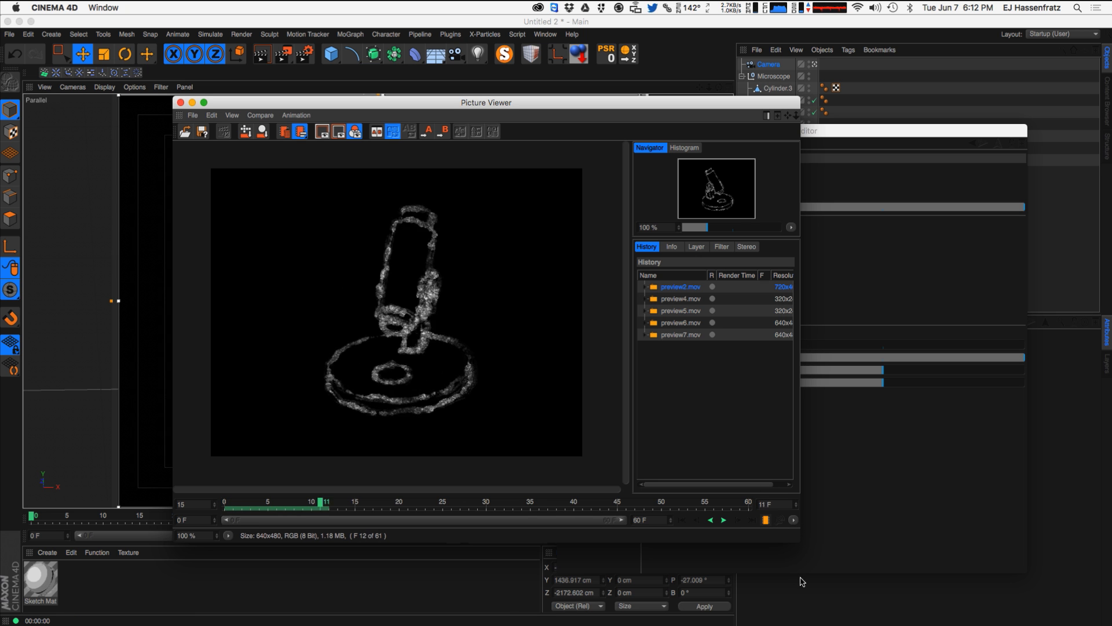
{"action": "left_click", "coordinate": [674, 335]}
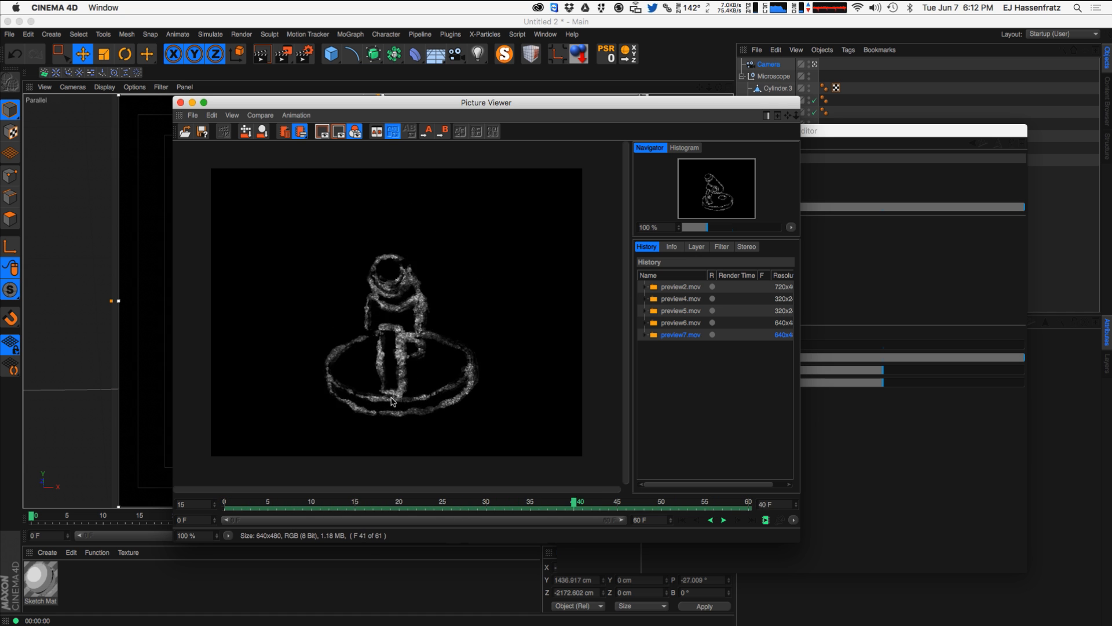
{"action": "left_click", "coordinate": [180, 103]}
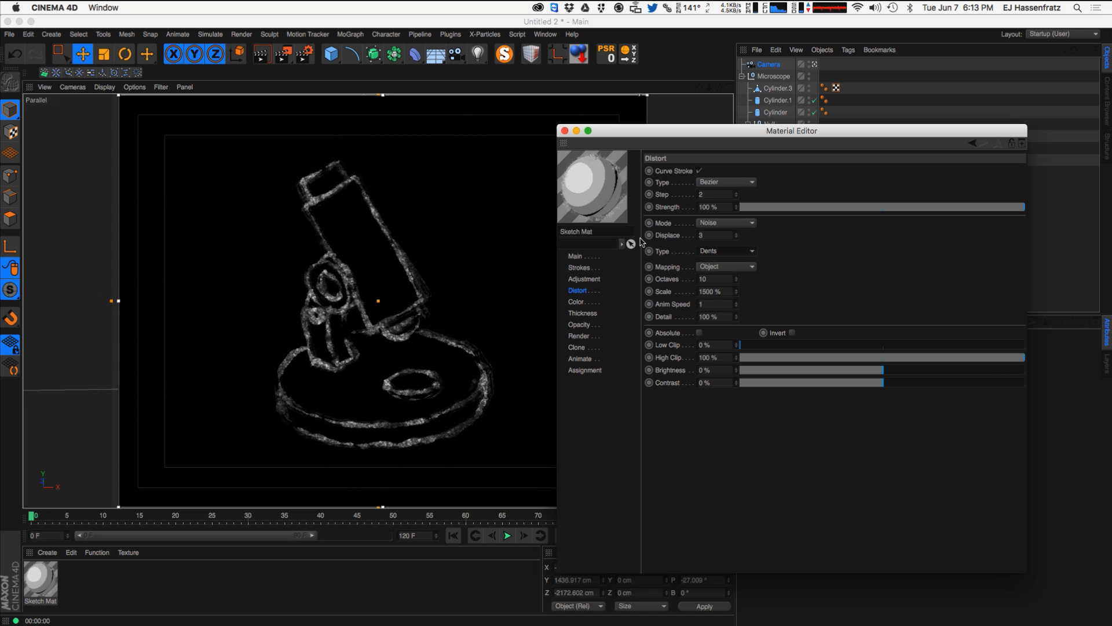
- Set a keyframe on the Distort Strength, try the strength at 46 %, and return it to 100 %
{"action": "left_click", "coordinate": [648, 207]}
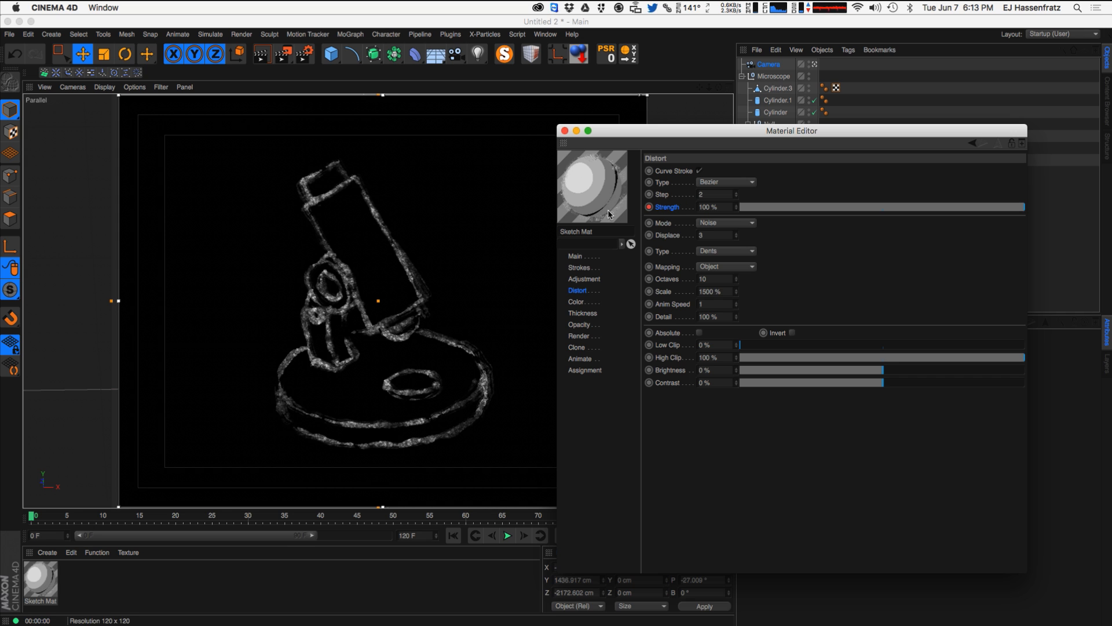
{"action": "left_click", "coordinate": [873, 209]}
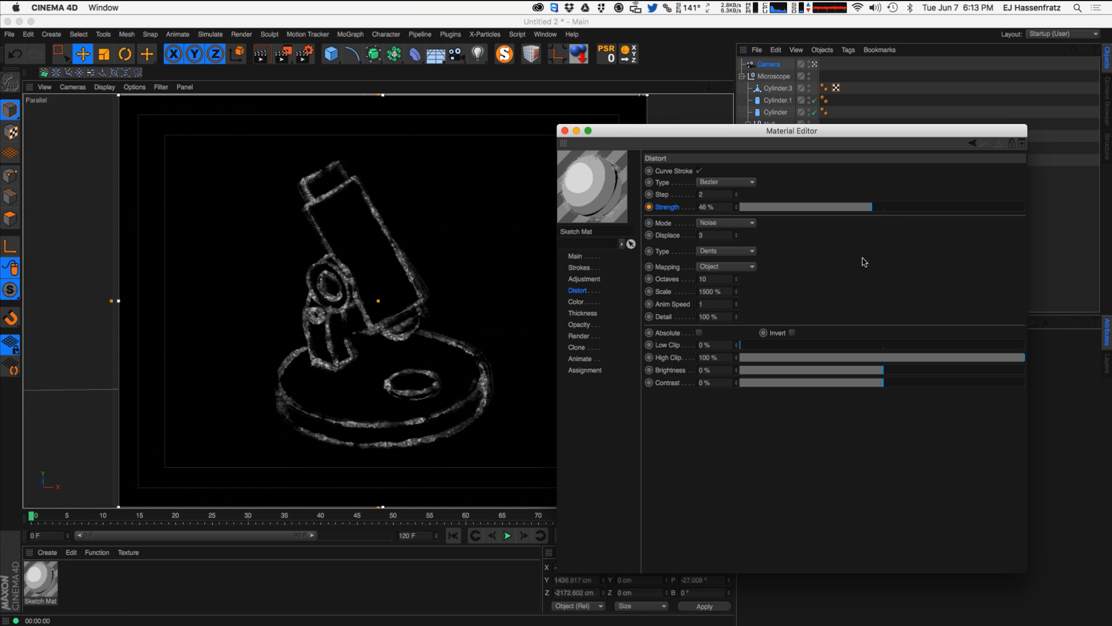
{"action": "left_click_drag", "start_coordinate": [1005, 209], "coordinate": [1043, 211]}
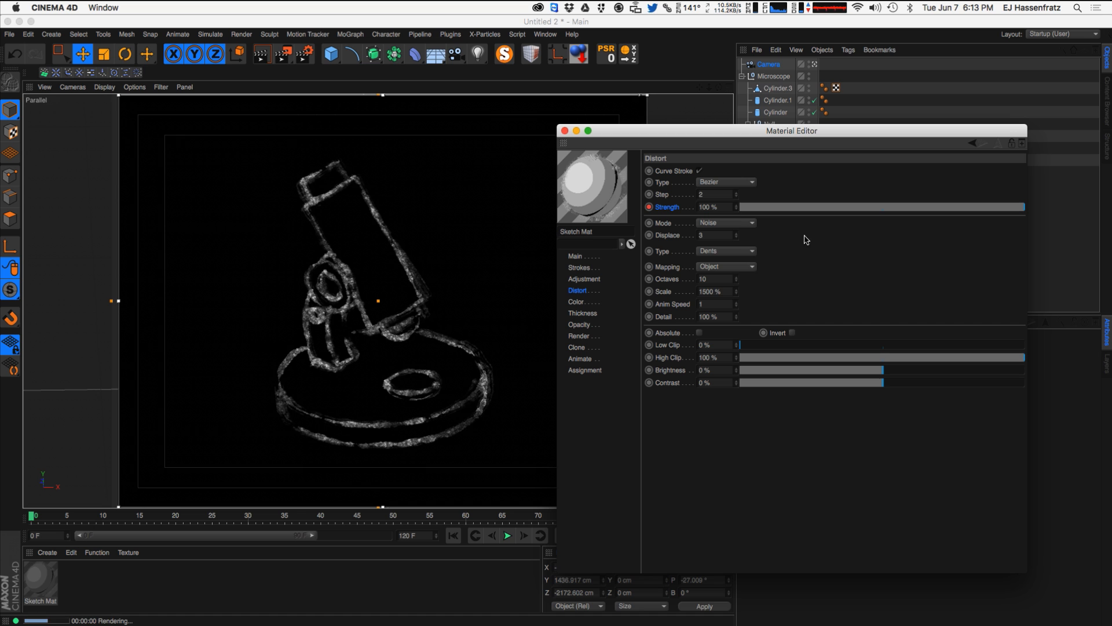
- Try the Distort Strength at 37 %, restore it to 100 %, and show its Strength track in the Dope Sheet timeline
{"action": "left_click", "coordinate": [846, 209]}
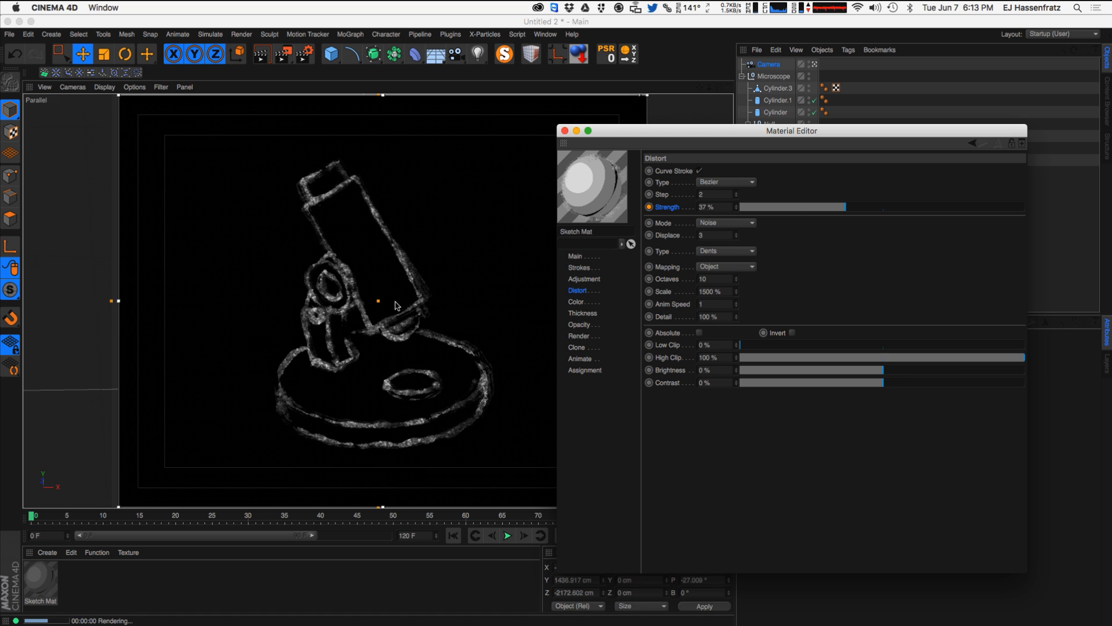
{"action": "left_click_drag", "start_coordinate": [1001, 207], "coordinate": [1066, 218]}
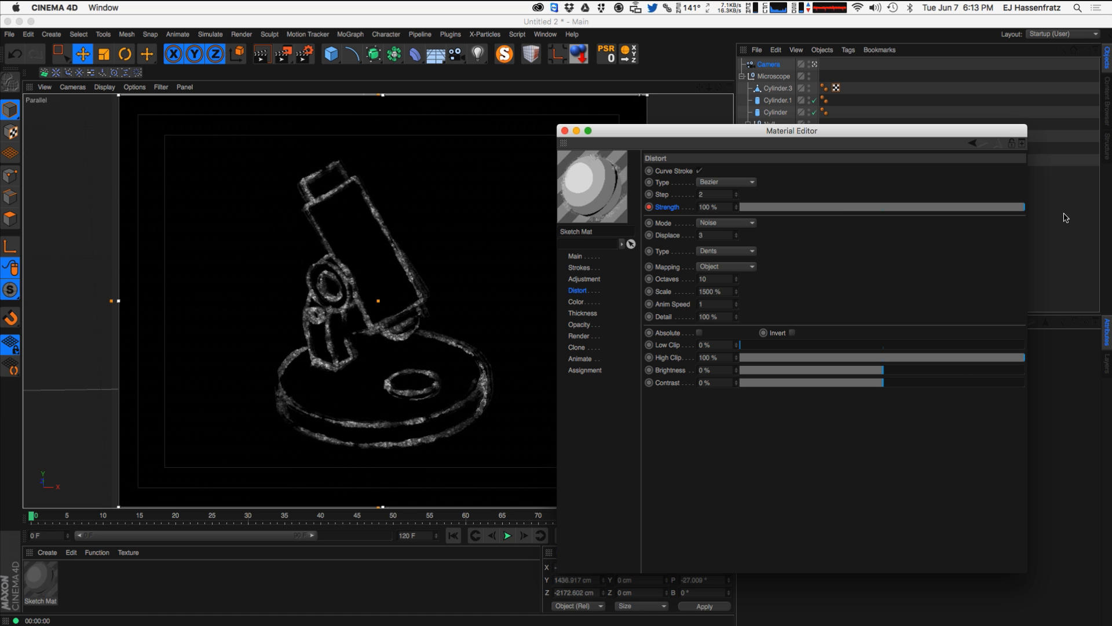
{"action": "left_click", "coordinate": [545, 35]}
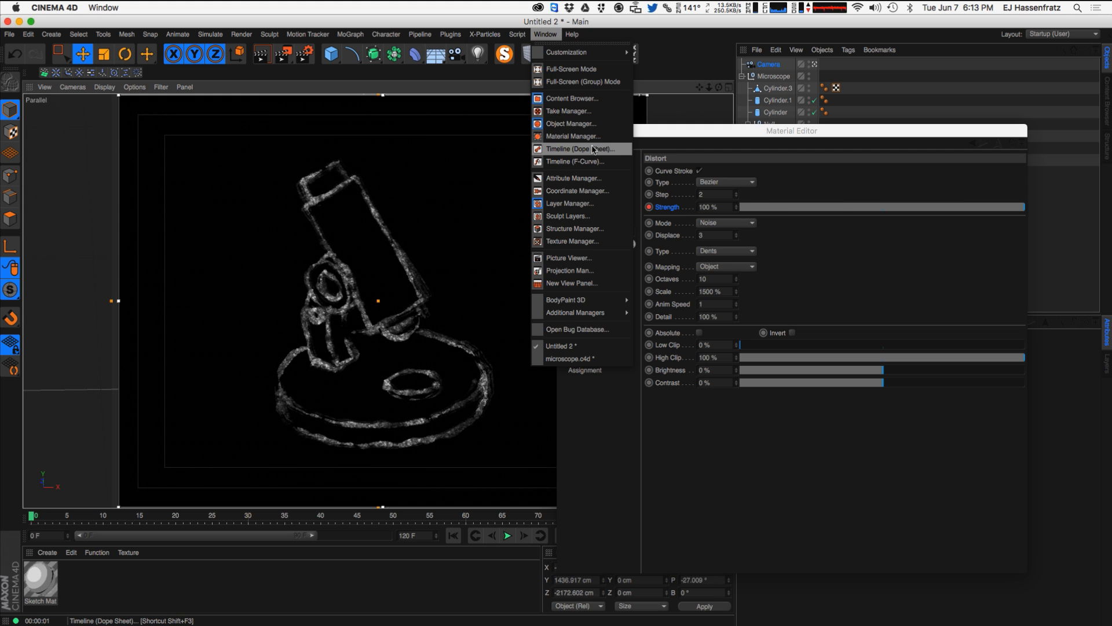
{"action": "left_click", "coordinate": [582, 149]}
{"action": "left_click_drag", "start_coordinate": [577, 169], "coordinate": [368, 161]}
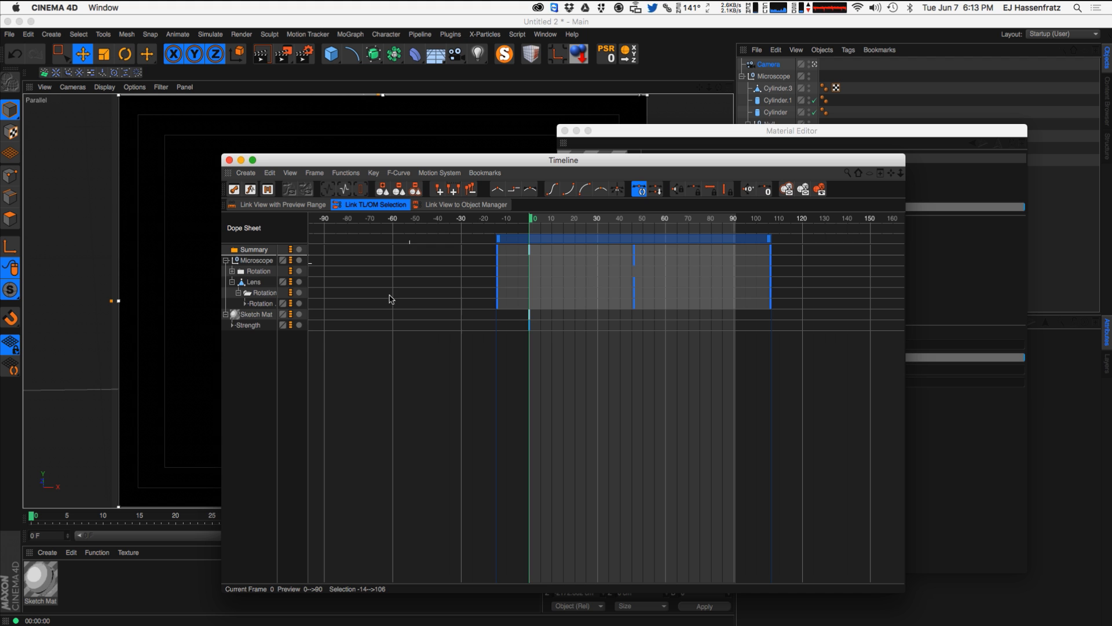
{"action": "left_click", "coordinate": [249, 326]}
{"action": "left_click_drag", "start_coordinate": [544, 161], "coordinate": [409, 320]}
- Keyframe the Distort Strength at 56 % on frame 5 and at 76 % on frame 10
{"action": "left_click", "coordinate": [408, 381]}
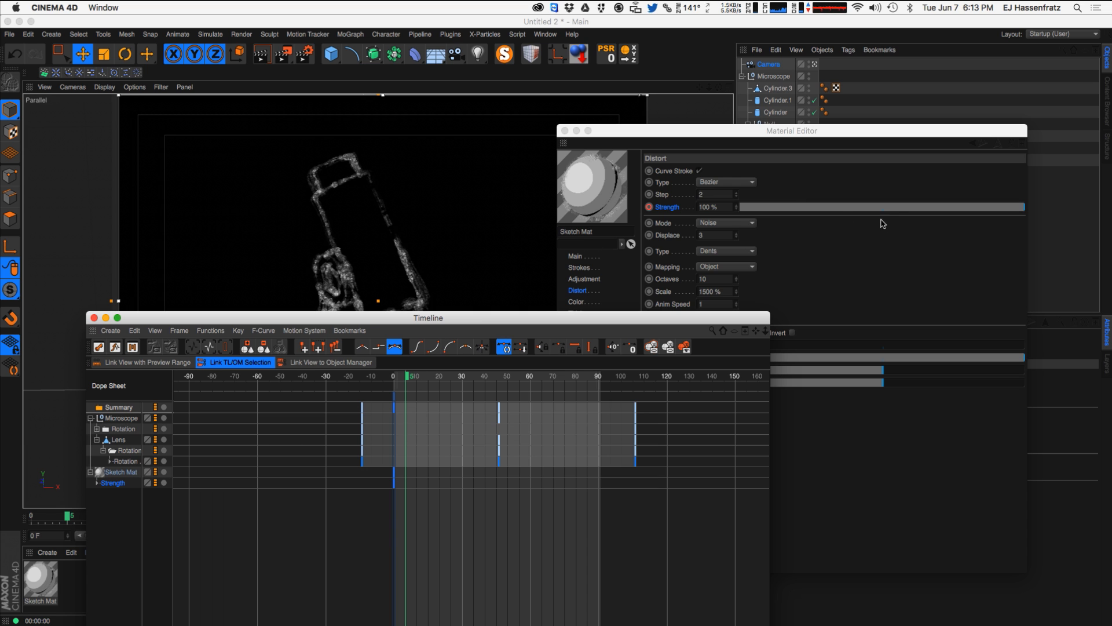
{"action": "left_click", "coordinate": [899, 207]}
{"action": "left_click", "coordinate": [649, 206]}
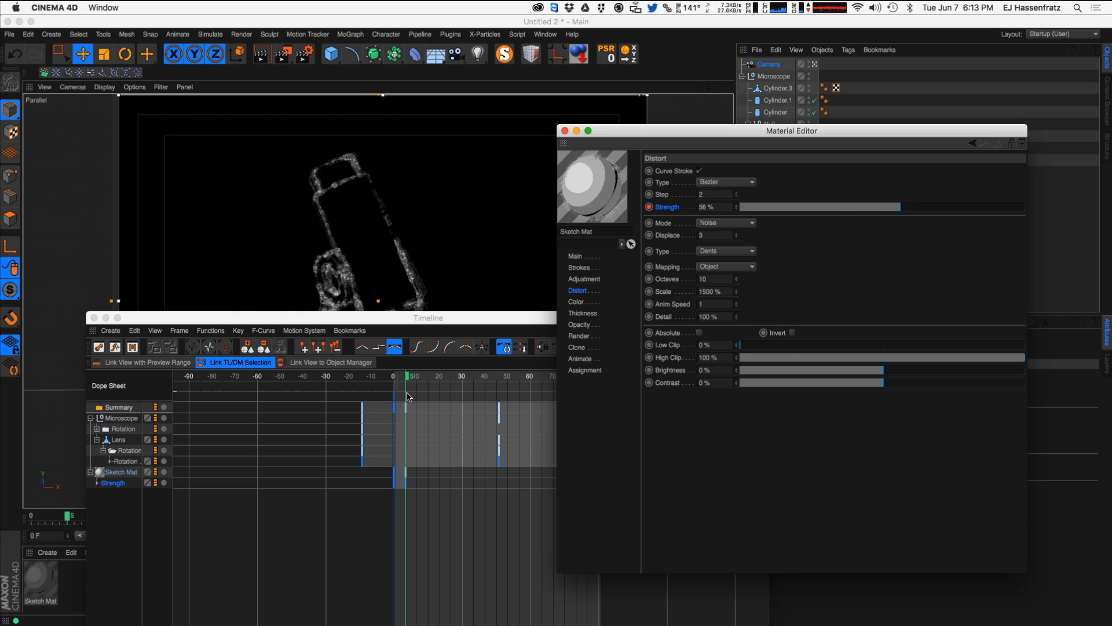
{"action": "left_click", "coordinate": [420, 384]}
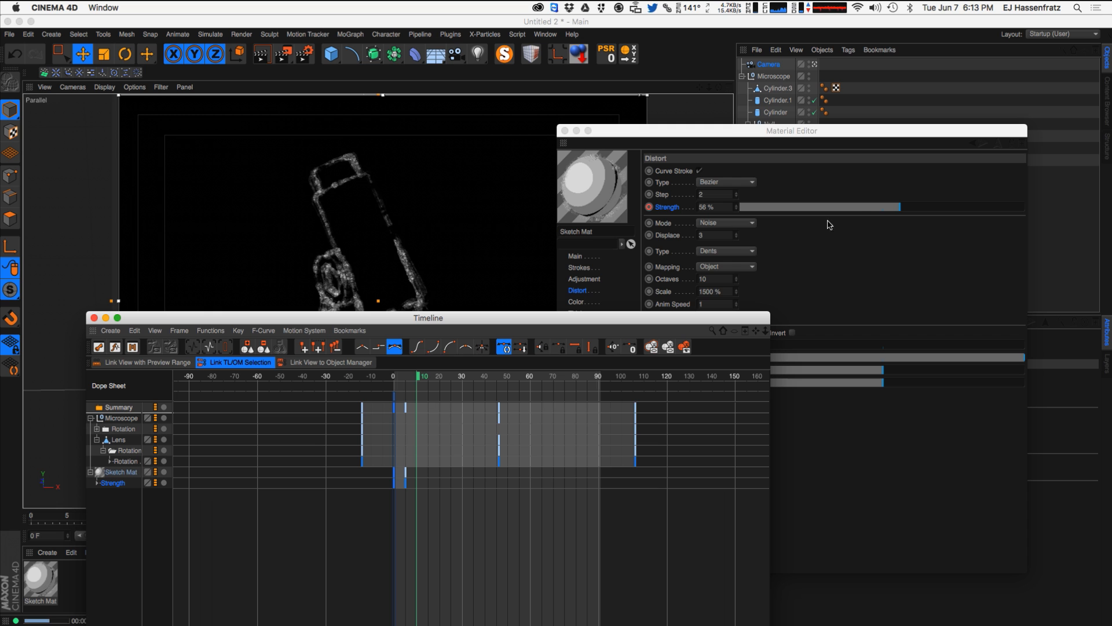
{"action": "left_click", "coordinate": [955, 207]}
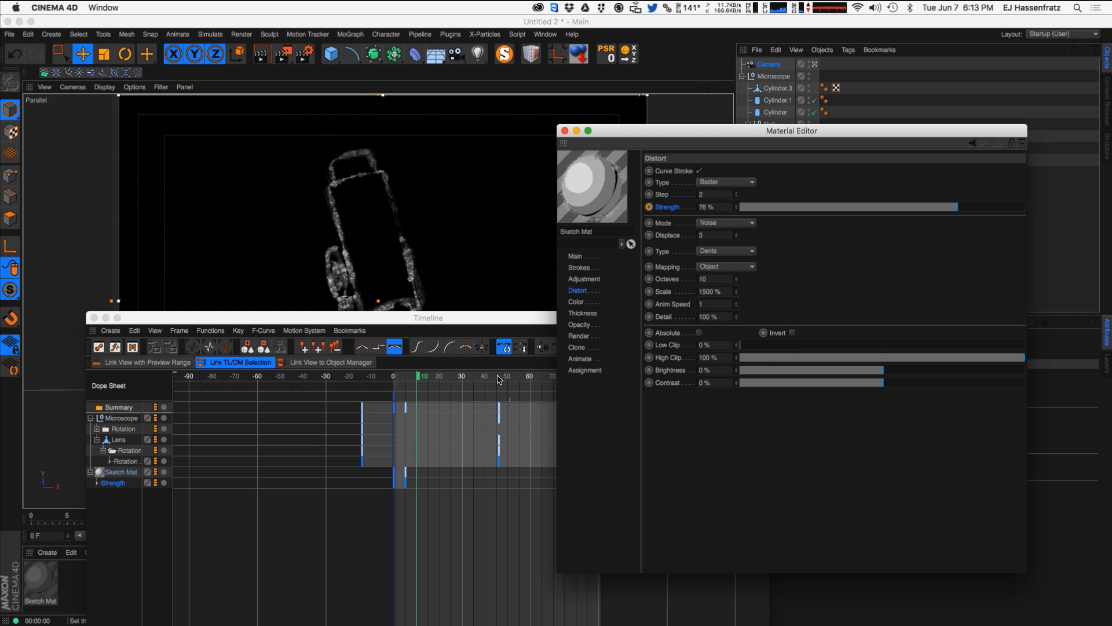
{"action": "left_click", "coordinate": [649, 207]}
- Keyframe the Distort Strength at 30 % on frame 15 and at 60 % on frame 20
{"action": "left_click", "coordinate": [430, 381]}
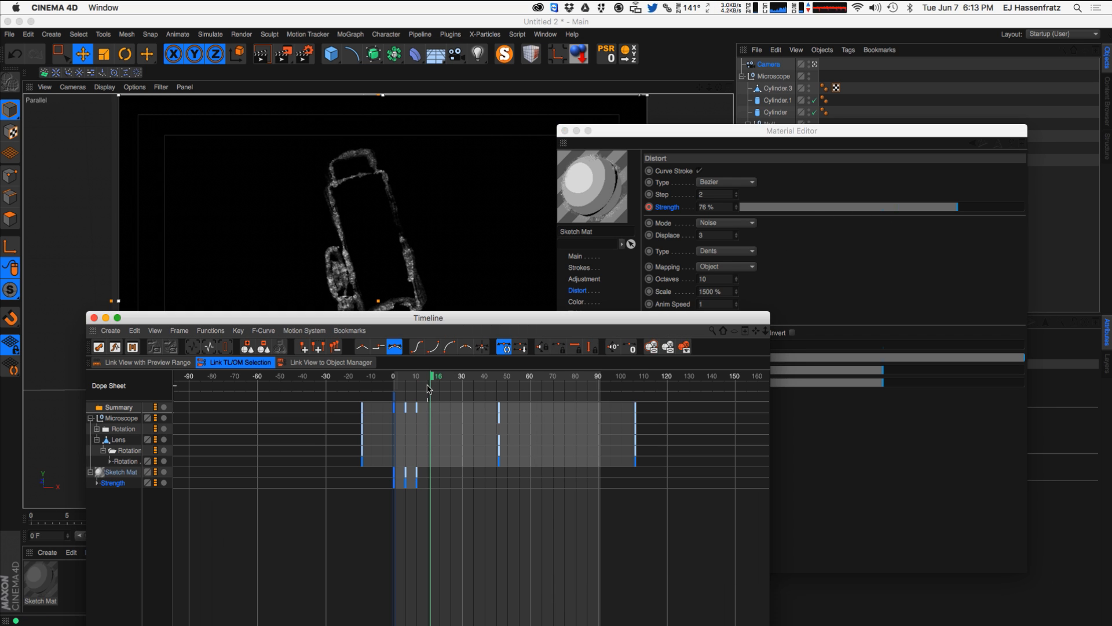
{"action": "left_click", "coordinate": [428, 379]}
{"action": "left_click", "coordinate": [825, 207]}
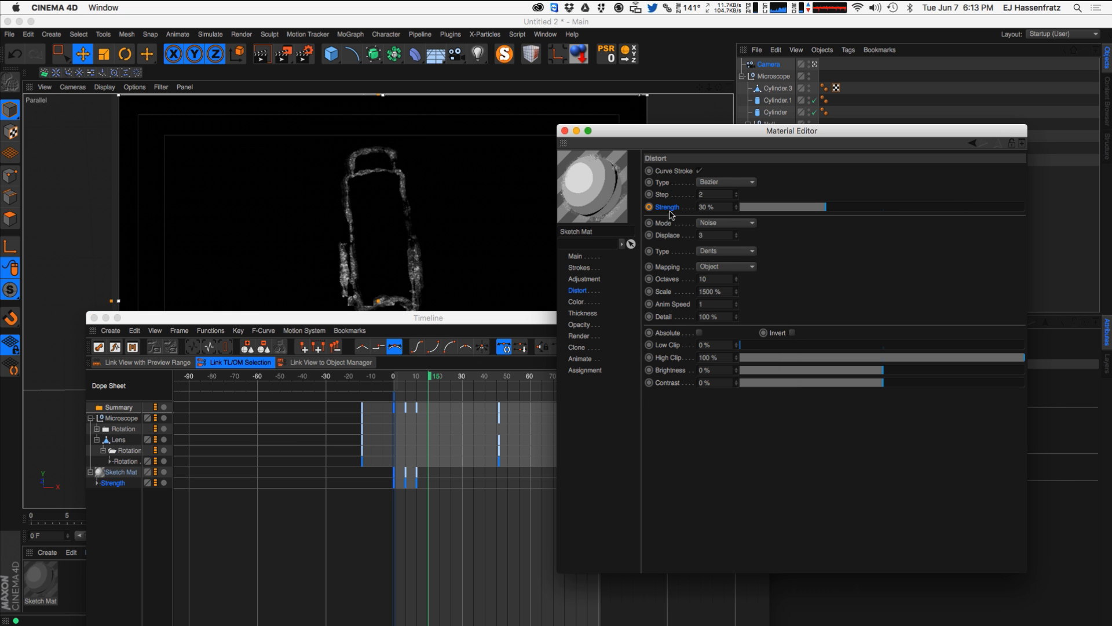
{"action": "left_click", "coordinate": [649, 207]}
{"action": "left_click", "coordinate": [440, 380]}
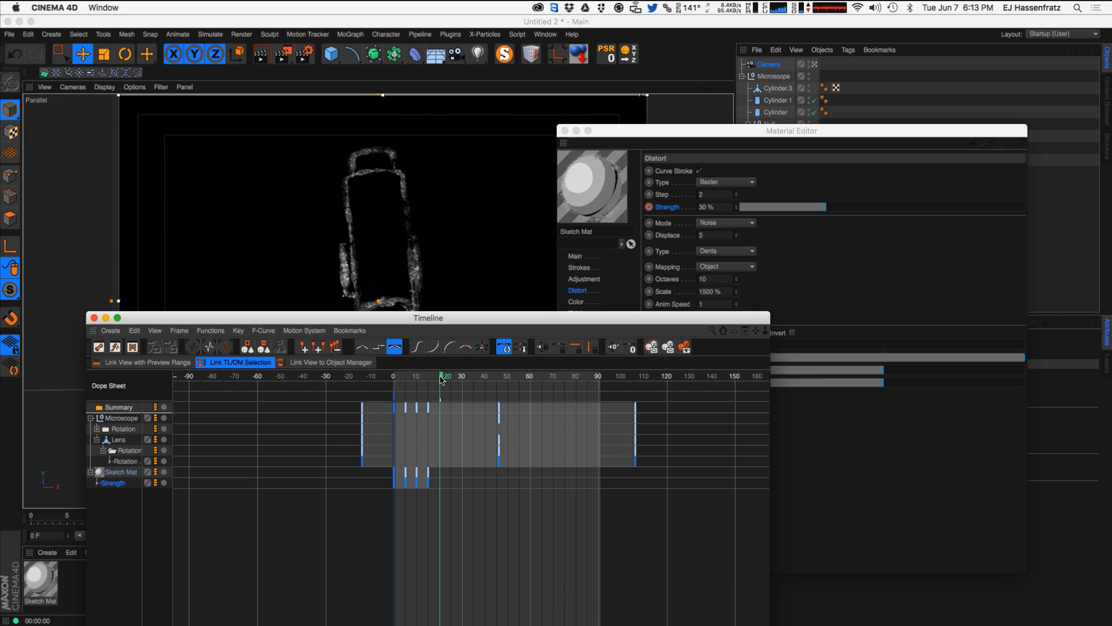
{"action": "left_click", "coordinate": [913, 206]}
{"action": "left_click", "coordinate": [649, 206]}
- Expand the Strength track's curve in the timeline and switch all its keys from frame 0 to 20 to Step interpolation
{"action": "left_click", "coordinate": [427, 317]}
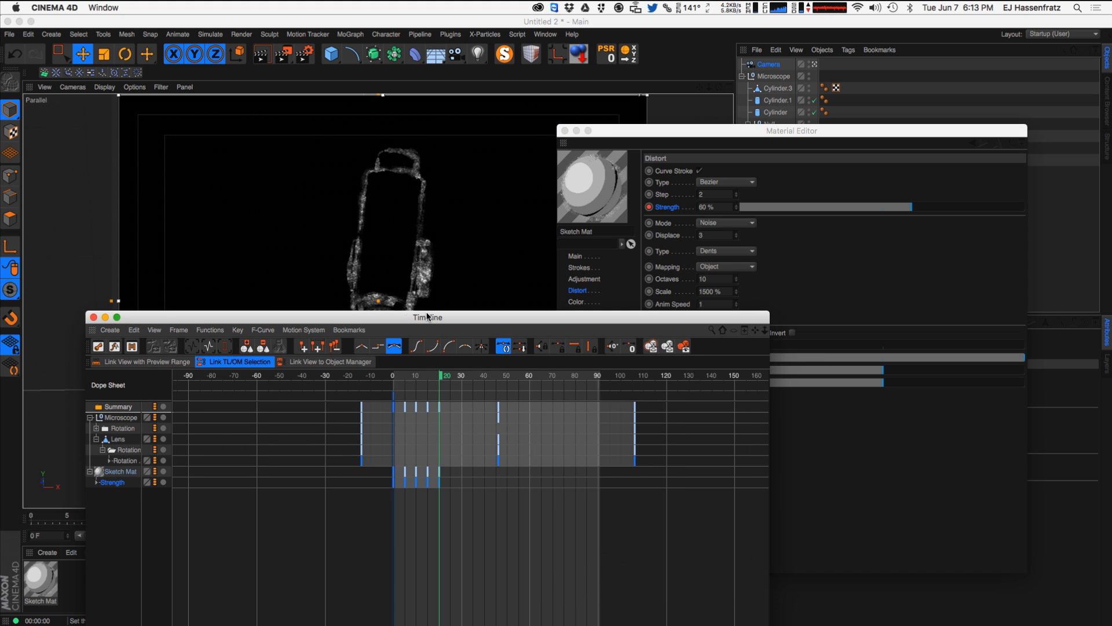
{"action": "left_click_drag", "start_coordinate": [434, 313], "coordinate": [637, 388]}
{"action": "left_click", "coordinate": [299, 545]}
{"action": "left_click_drag", "start_coordinate": [554, 547], "coordinate": [684, 589]}
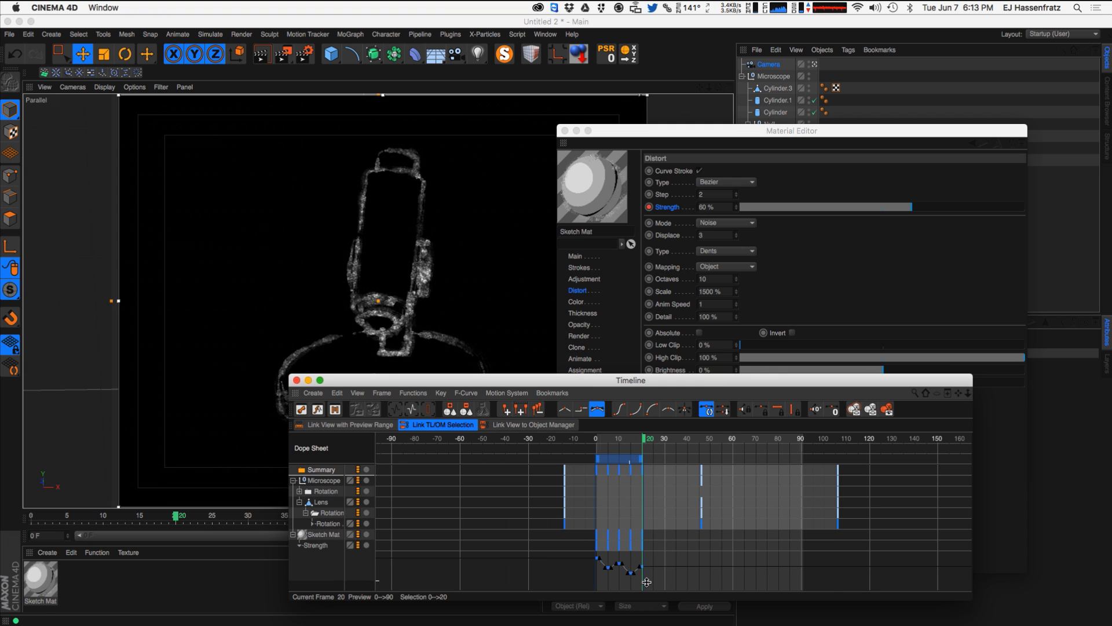
{"action": "scroll", "coordinate": [628, 536], "scroll_direction": "up", "scroll_amount": 4}
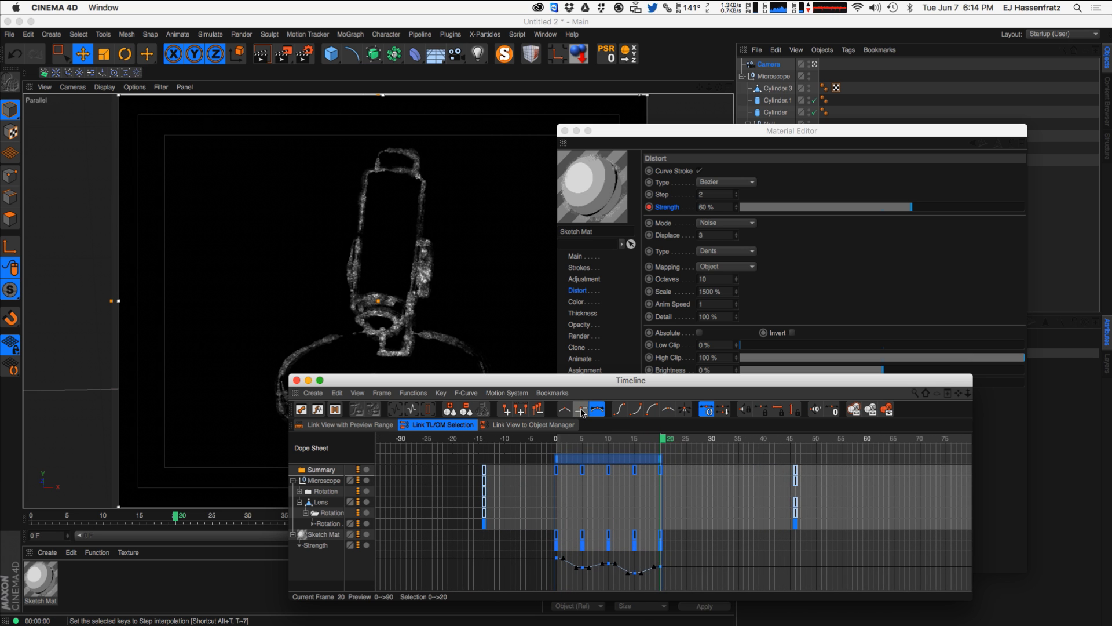
{"action": "left_click", "coordinate": [581, 411]}
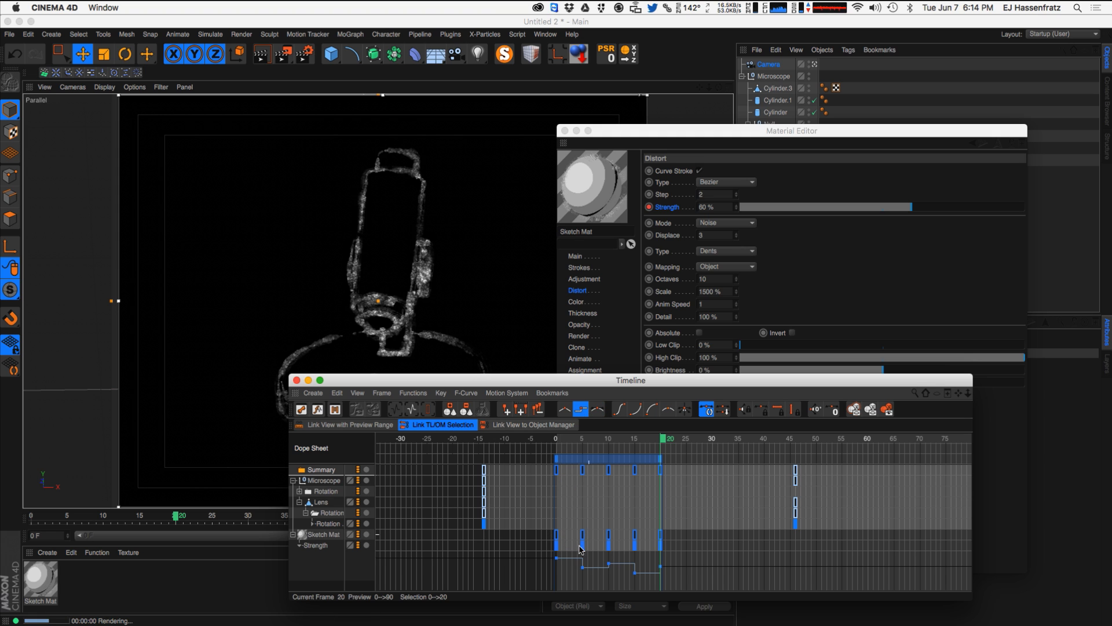
{"action": "left_click", "coordinate": [675, 555]}
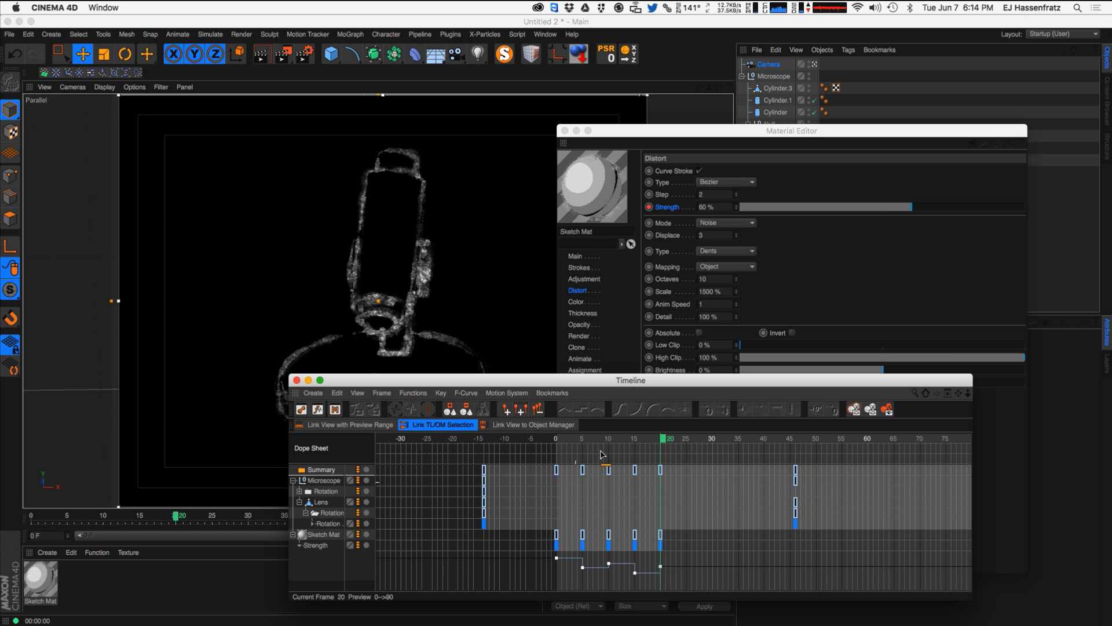
- Select the Strength track and rearrange the Timeline and Material Editor windows so they no longer cover the track properties
{"action": "left_click_drag", "start_coordinate": [625, 380], "coordinate": [440, 368]}
{"action": "right_click_drag", "start_coordinate": [657, 476], "coordinate": [496, 494], "text": "alt"}
{"action": "middle_click_drag", "start_coordinate": [634, 497], "coordinate": [427, 506], "text": "alt"}
{"action": "right_click_drag", "start_coordinate": [427, 506], "coordinate": [535, 502], "text": "alt"}
{"action": "middle_click_drag", "start_coordinate": [448, 505], "coordinate": [484, 507], "text": "alt"}
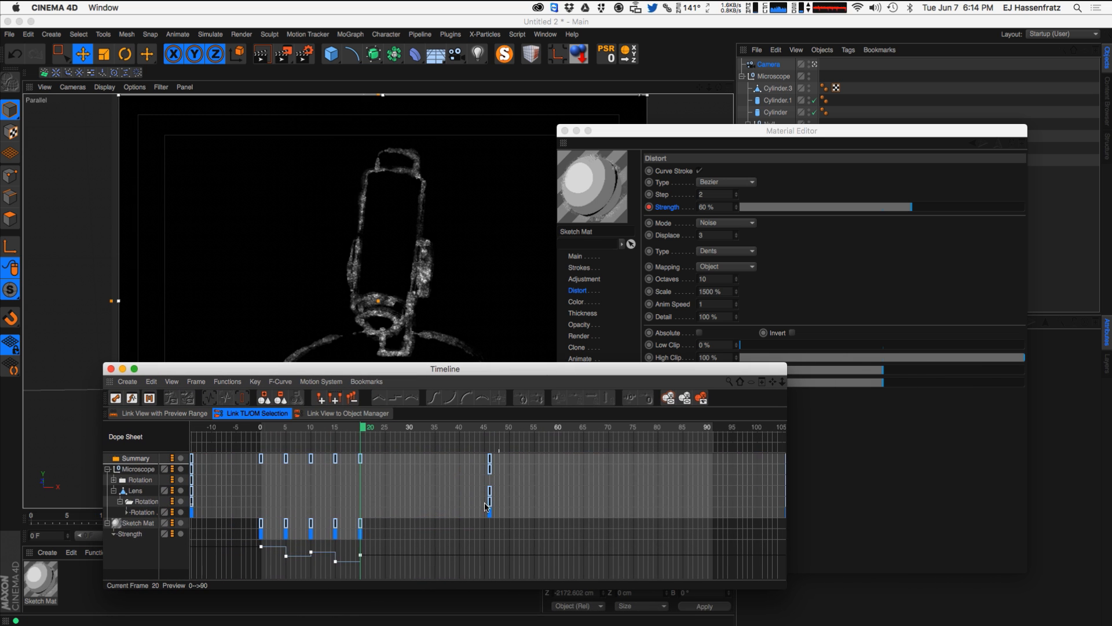
{"action": "middle_click_drag", "start_coordinate": [670, 486], "coordinate": [664, 487], "text": "alt"}
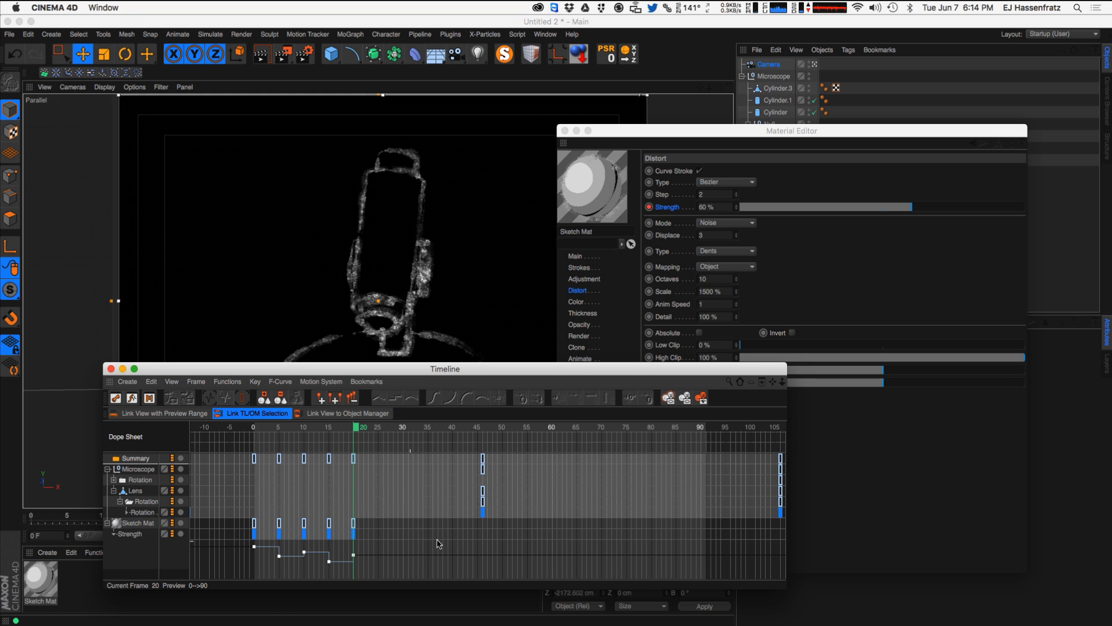
{"action": "left_click", "coordinate": [136, 535]}
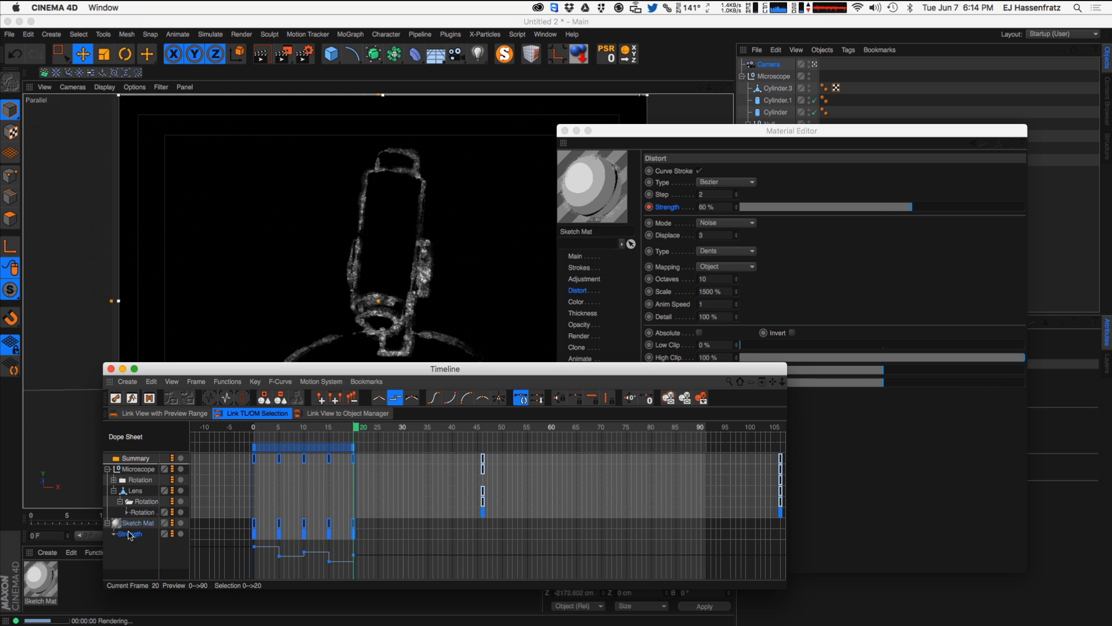
{"action": "left_click_drag", "start_coordinate": [620, 135], "coordinate": [17, 620]}
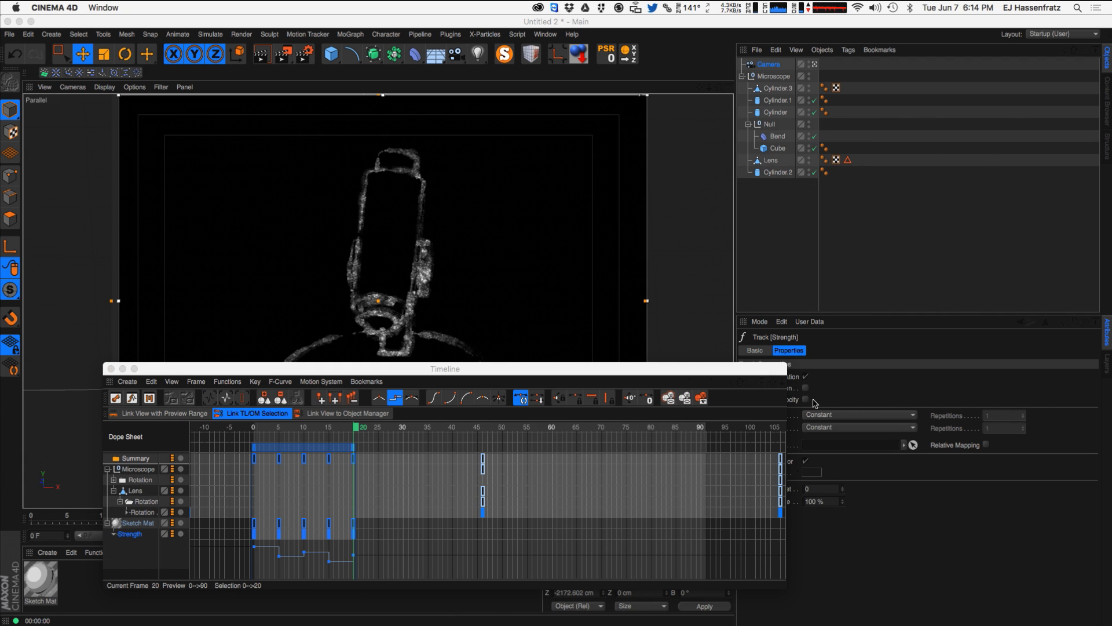
{"action": "left_click_drag", "start_coordinate": [788, 366], "coordinate": [712, 372]}
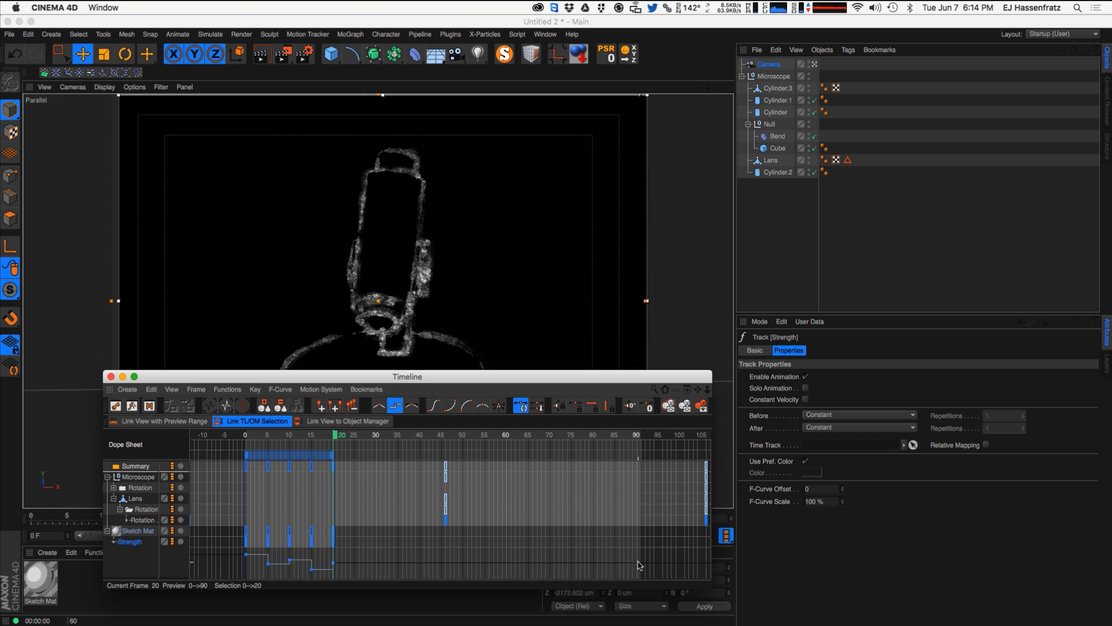
- Set the Strength track to Repeat after its last key with 4 repetitions
{"action": "left_click", "coordinate": [843, 428]}
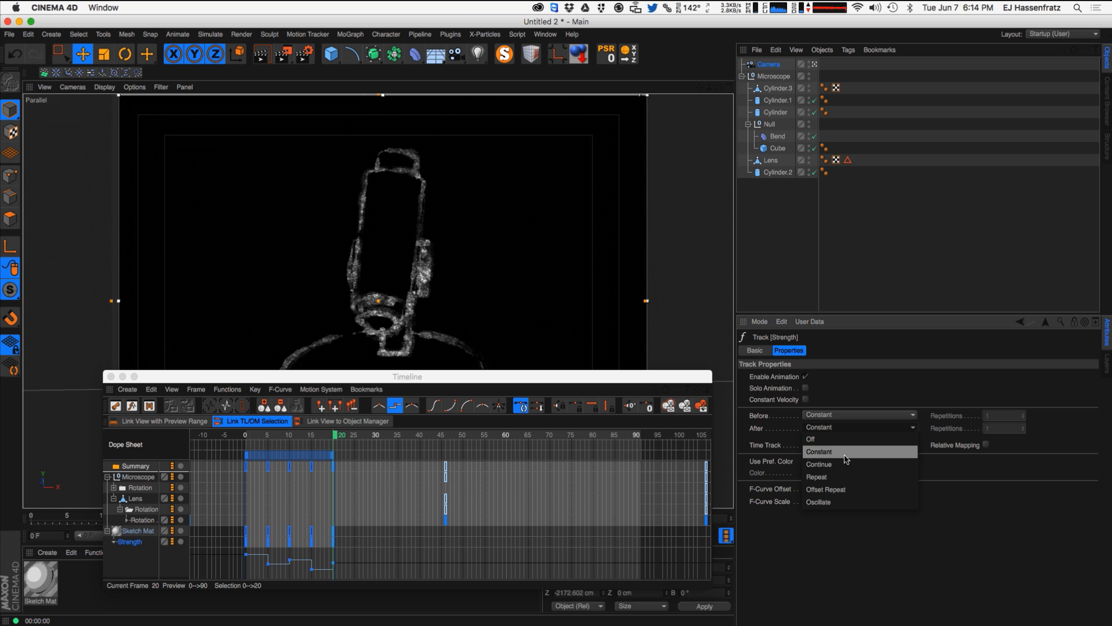
{"action": "left_click", "coordinate": [842, 477]}
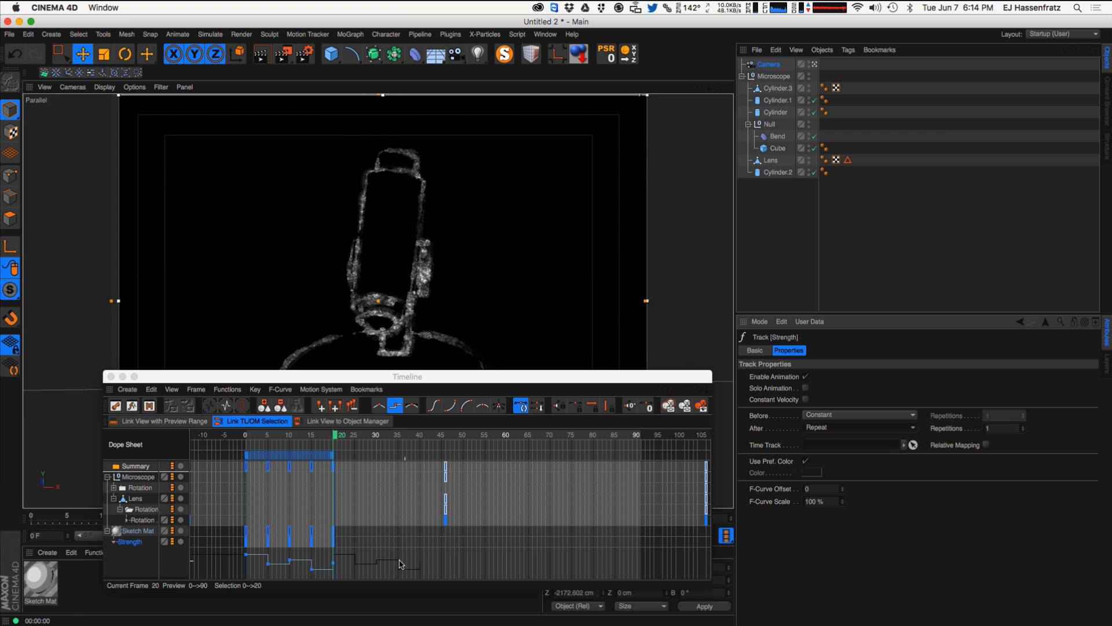
{"action": "left_click", "coordinate": [1024, 425]}
{"action": "left_click", "coordinate": [1024, 426]}
{"action": "left_click", "coordinate": [1025, 425]}
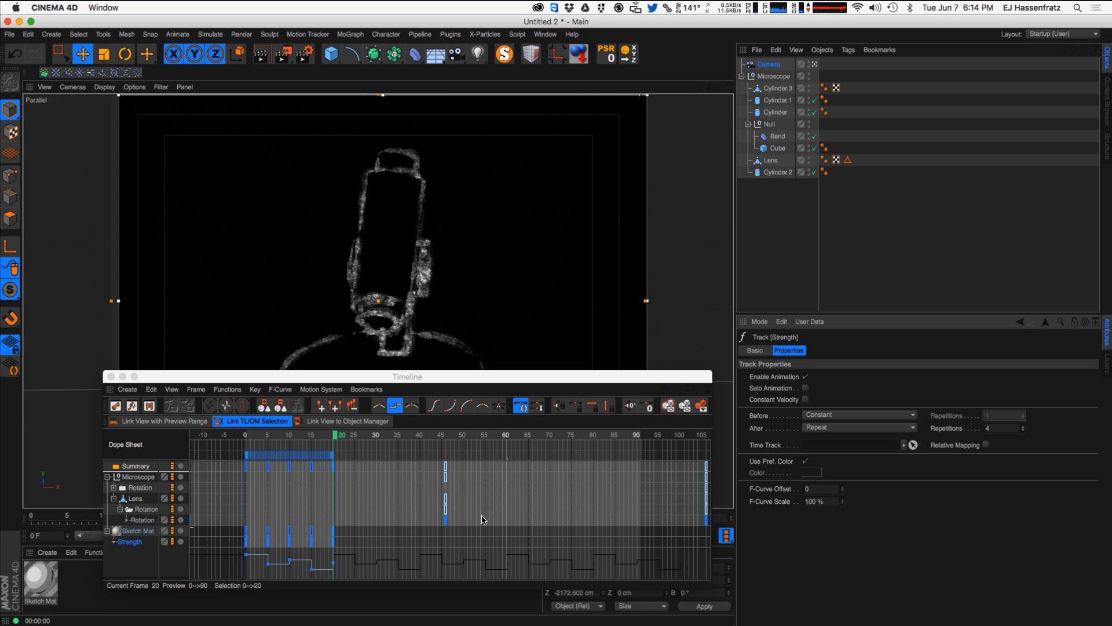
- Move the animation to frame 7 and reopen the Sketch Mat material at its Clone settings
{"action": "left_click_drag", "start_coordinate": [270, 380], "coordinate": [659, 300]}
{"action": "left_click", "coordinate": [665, 354]}
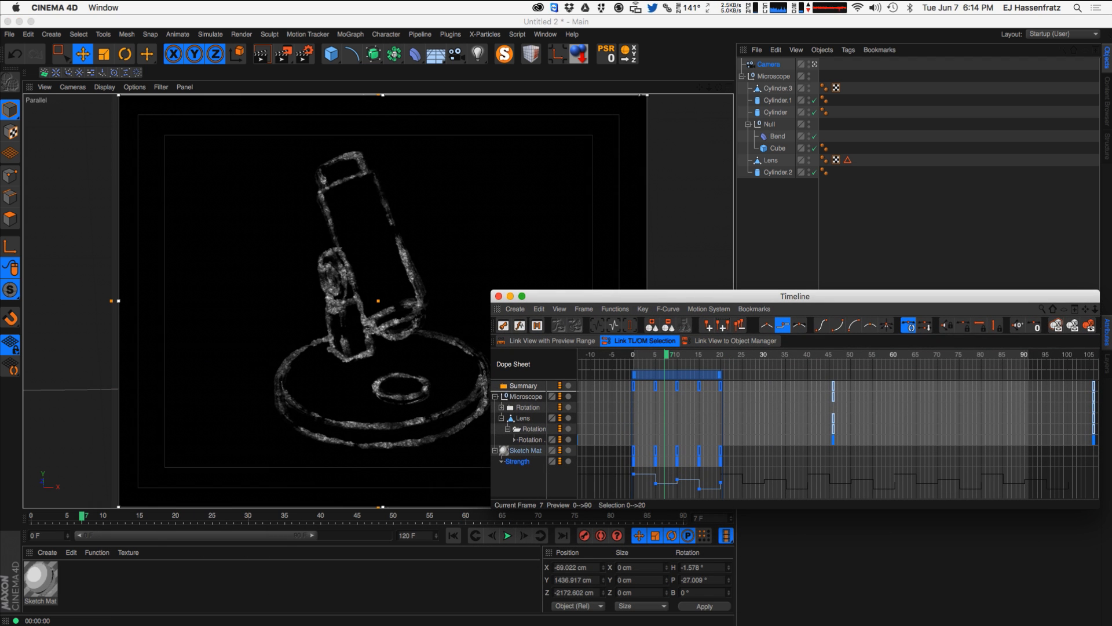
{"action": "double_click", "coordinate": [40, 579]}
{"action": "mouse_move", "coordinate": [368, 173]}
{"action": "left_mouse_down"}
{"action": "mouse_move", "coordinate": [380, 104]}
{"action": "mouse_move", "coordinate": [285, 117]}
{"action": "left_mouse_up"}
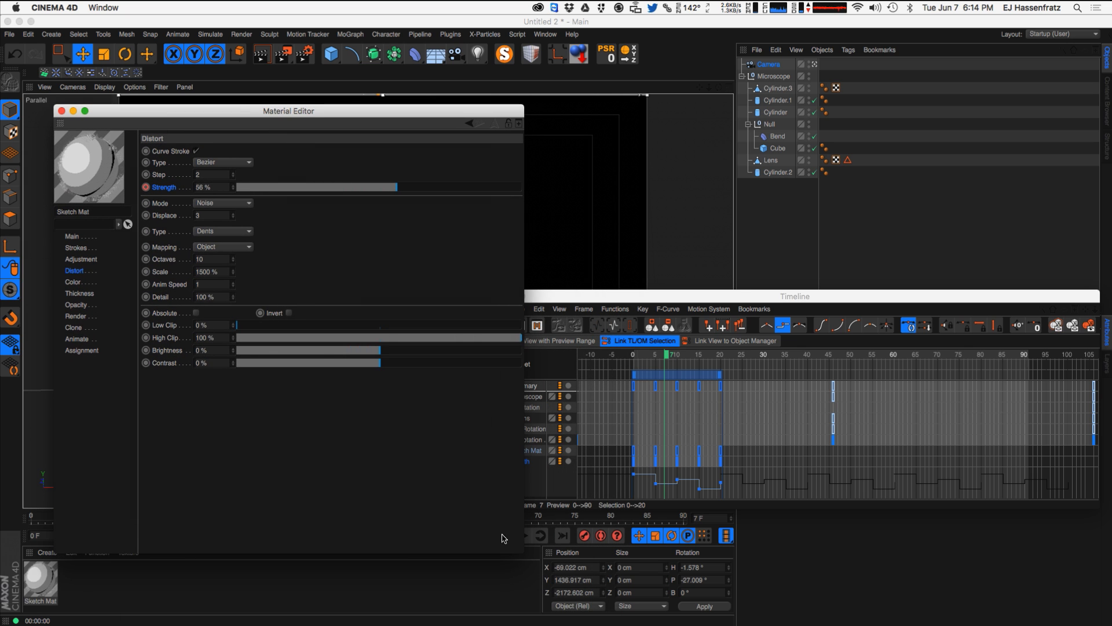
{"action": "left_click_drag", "start_coordinate": [517, 547], "coordinate": [488, 549]}
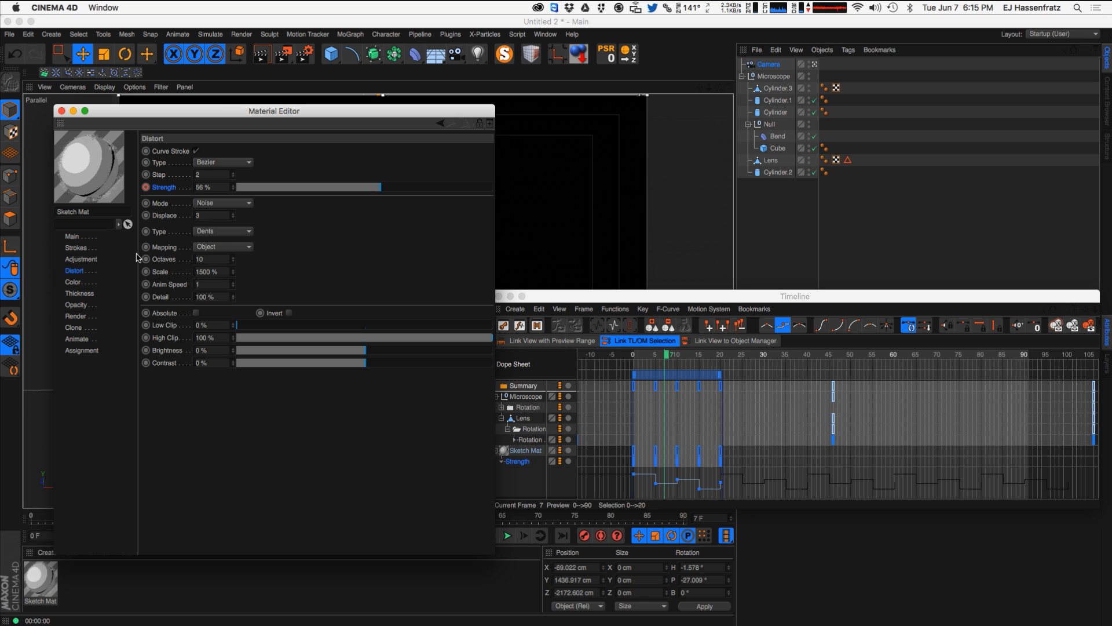
{"action": "left_click", "coordinate": [86, 283]}
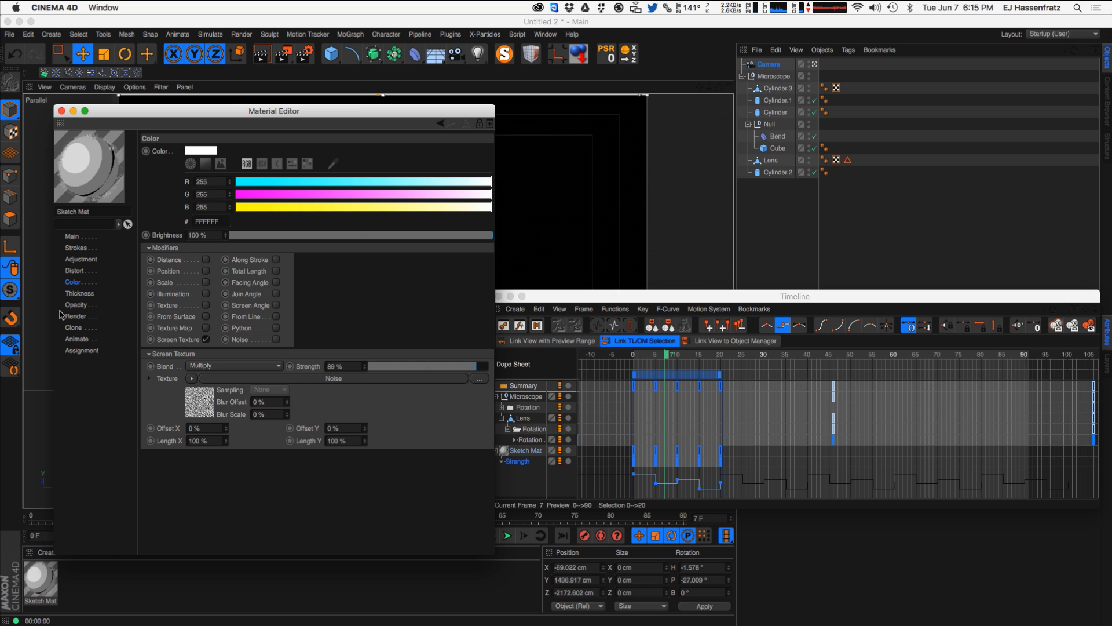
{"action": "left_click", "coordinate": [79, 329]}
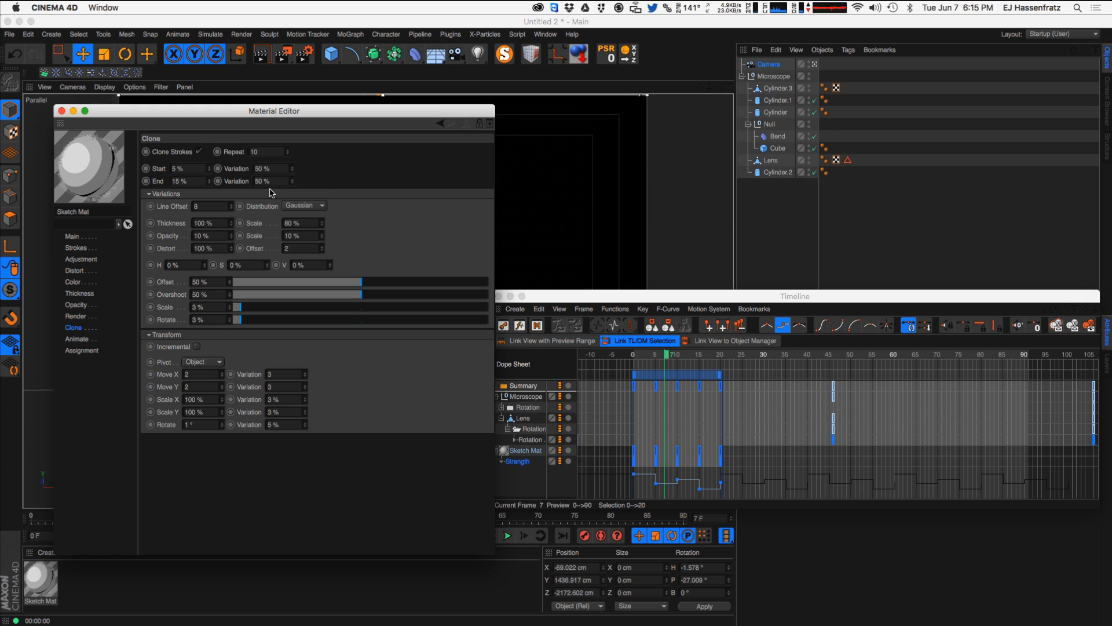
- Set keyframes on the clone's Start, End, both their Variations, Scale, Rotate, and the Scale X and Scale Y Variations
{"action": "left_click", "coordinate": [146, 168], "text": "ctrl"}
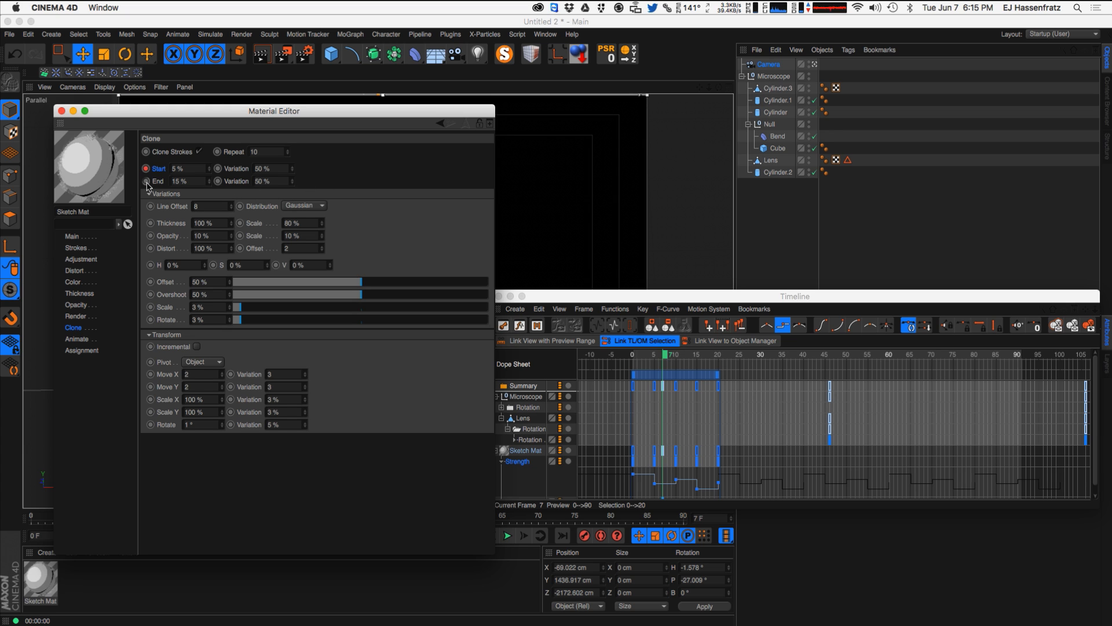
{"action": "left_click", "coordinate": [146, 181], "text": "ctrl"}
{"action": "left_click", "coordinate": [217, 168], "text": "ctrl"}
{"action": "left_click", "coordinate": [218, 181], "text": "ctrl"}
{"action": "left_click", "coordinate": [151, 307], "text": "ctrl"}
{"action": "left_click", "coordinate": [150, 320], "text": "ctrl"}
{"action": "left_click", "coordinate": [231, 400], "text": "ctrl"}
{"action": "left_click", "coordinate": [231, 412], "text": "ctrl"}
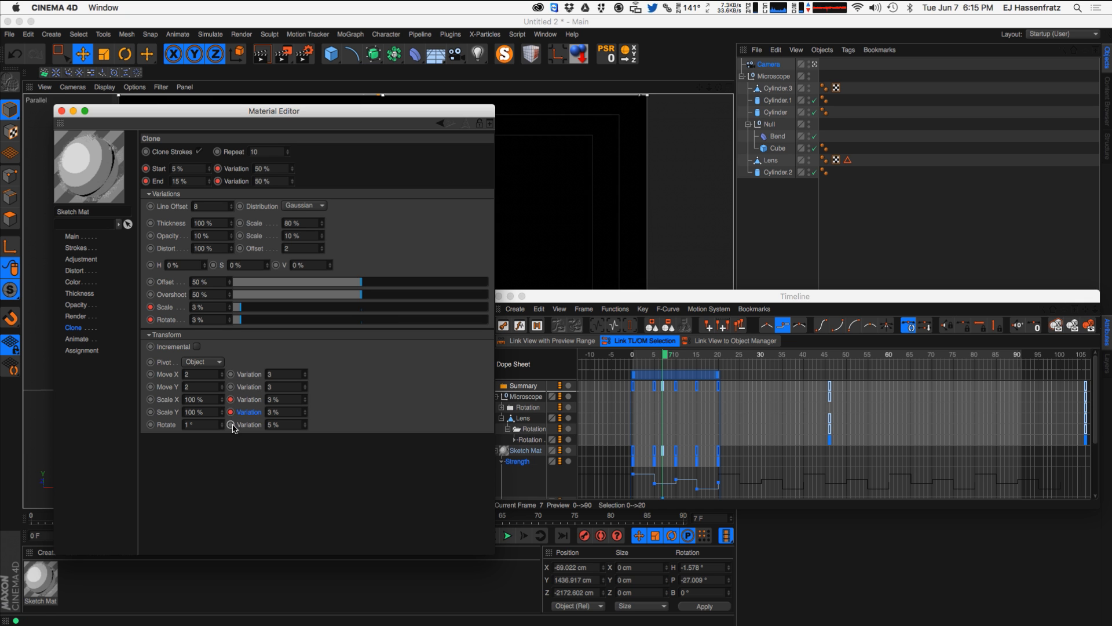
- Move the Material Editor clear of the microscope and enter 3 % for the clone's Scale X Variation
{"action": "left_click_drag", "start_coordinate": [356, 115], "coordinate": [835, 143]}
{"action": "double_click", "coordinate": [747, 427]}
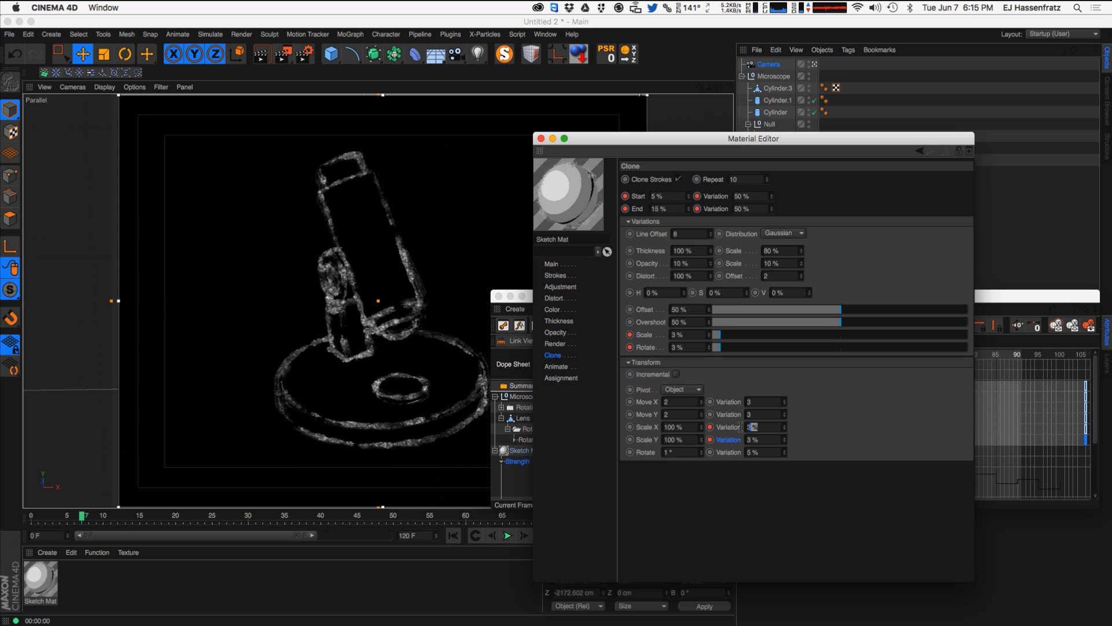
{"action": "type", "text": "5"}
{"action": "key", "text": "Return"}
{"action": "key", "text": "Return"}
- Set the clone variations' Rotate to 1 % and Scale to 4 % after trying Scale at 13 %
{"action": "left_click", "coordinate": [715, 347]}
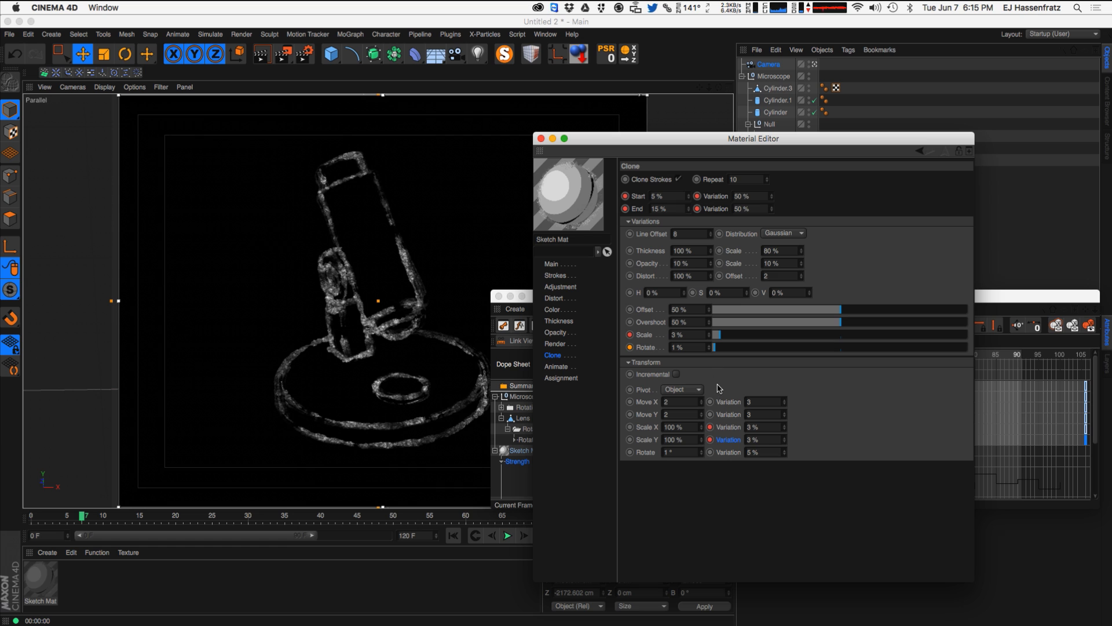
{"action": "left_click", "coordinate": [766, 347]}
{"action": "left_click", "coordinate": [716, 348]}
{"action": "left_click", "coordinate": [736, 335]}
{"action": "left_click", "coordinate": [726, 335]}
{"action": "left_click", "coordinate": [745, 335]}
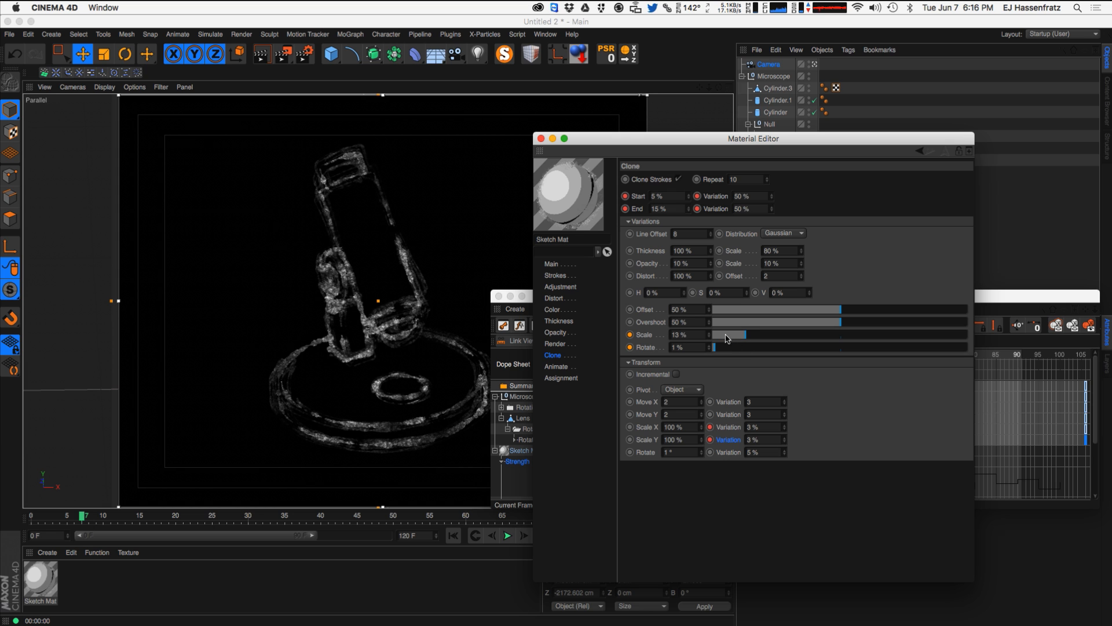
{"action": "left_click", "coordinate": [724, 335]}
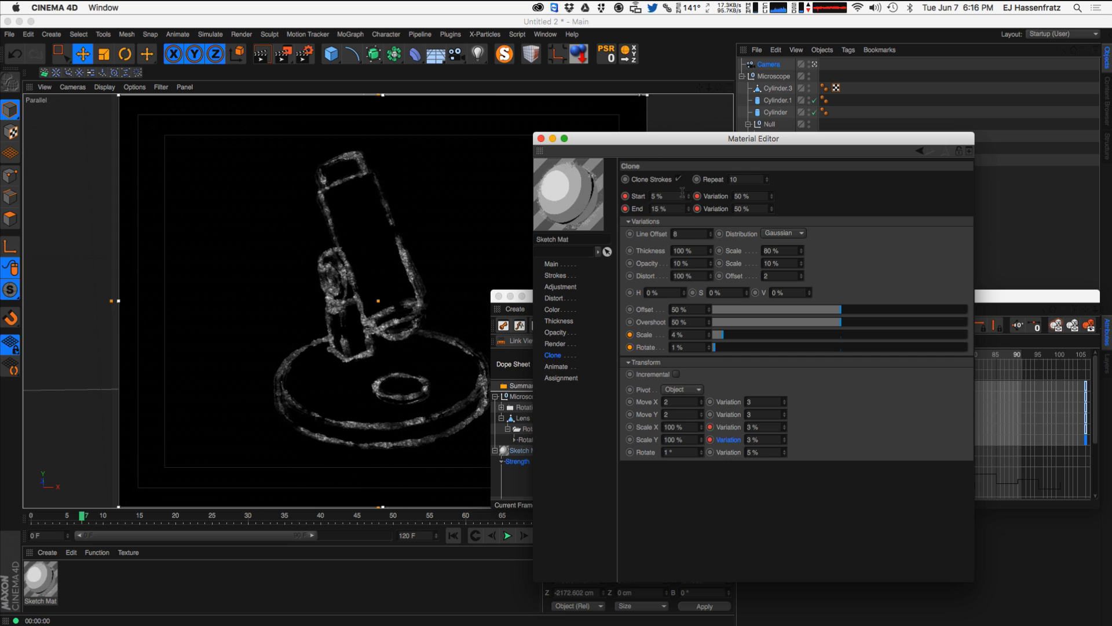
- Try a Start of 22 % and an End of 32 % for the cloned strokes
{"action": "left_click_drag", "start_coordinate": [688, 198], "coordinate": [690, 178]}
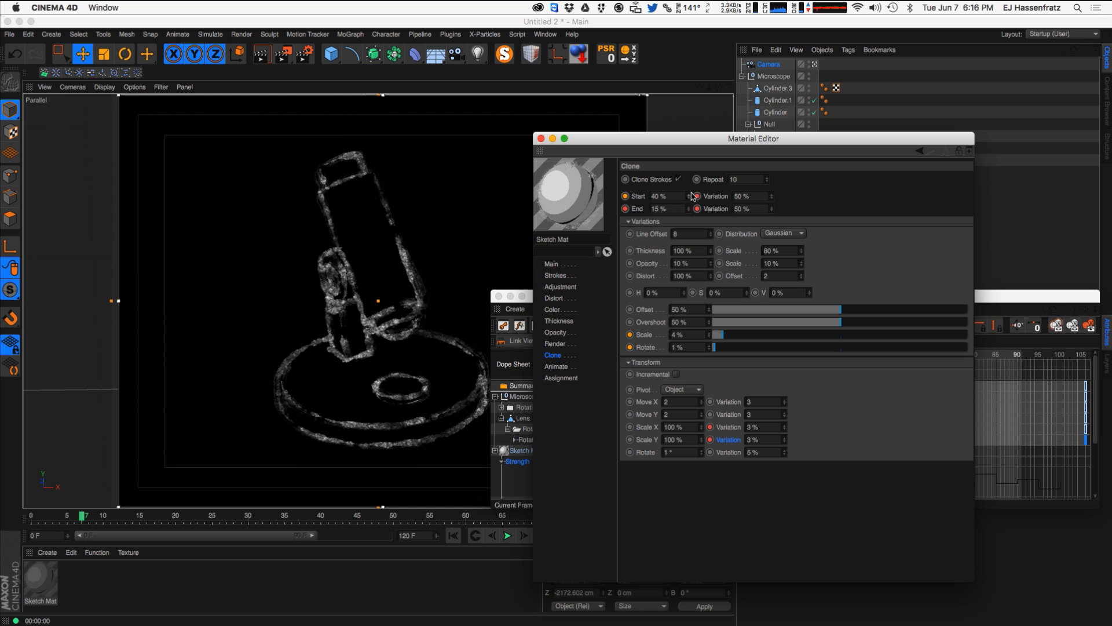
{"action": "mouse_move", "coordinate": [688, 197]}
{"action": "left_mouse_down"}
{"action": "mouse_move", "coordinate": [687, 208]}
{"action": "mouse_move", "coordinate": [690, 186]}
{"action": "left_mouse_up"}
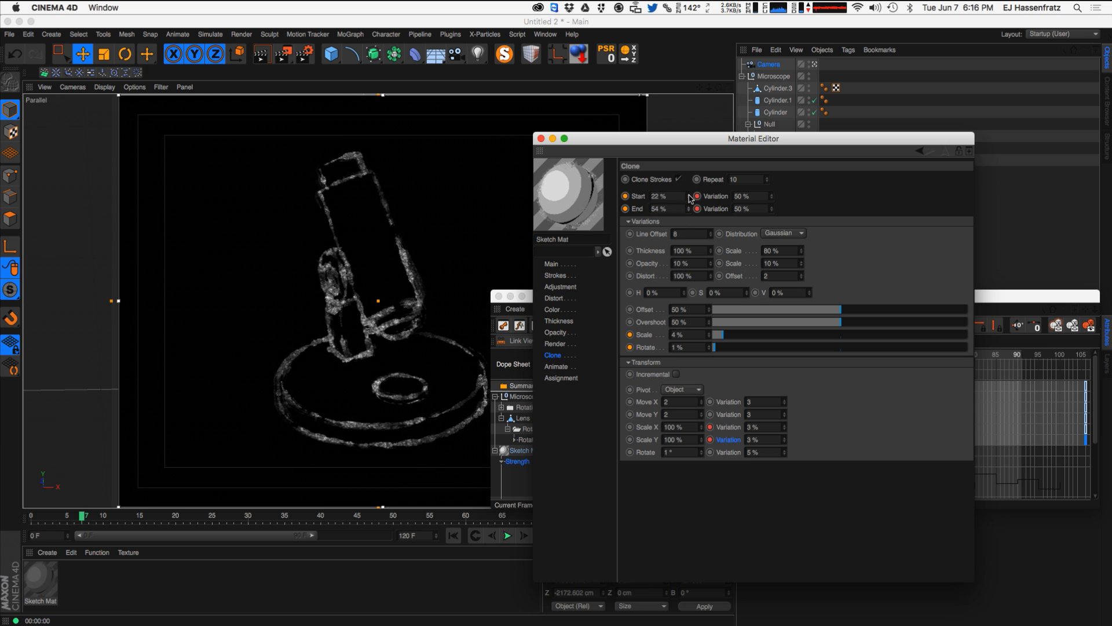
{"action": "left_click_drag", "start_coordinate": [689, 214], "coordinate": [687, 208]}
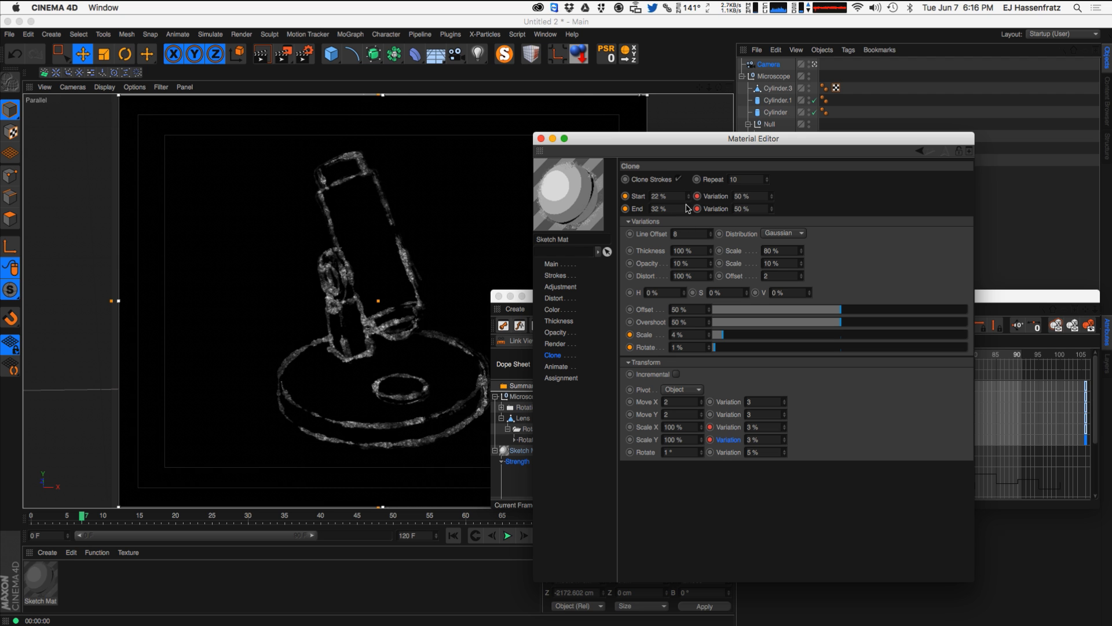
- Separate and enlarge the Timeline window, then shift the clone keyframes from frame 7 to frame 0
{"action": "left_click_drag", "start_coordinate": [664, 143], "coordinate": [133, 131]}
{"action": "left_click_drag", "start_coordinate": [585, 296], "coordinate": [492, 174]}
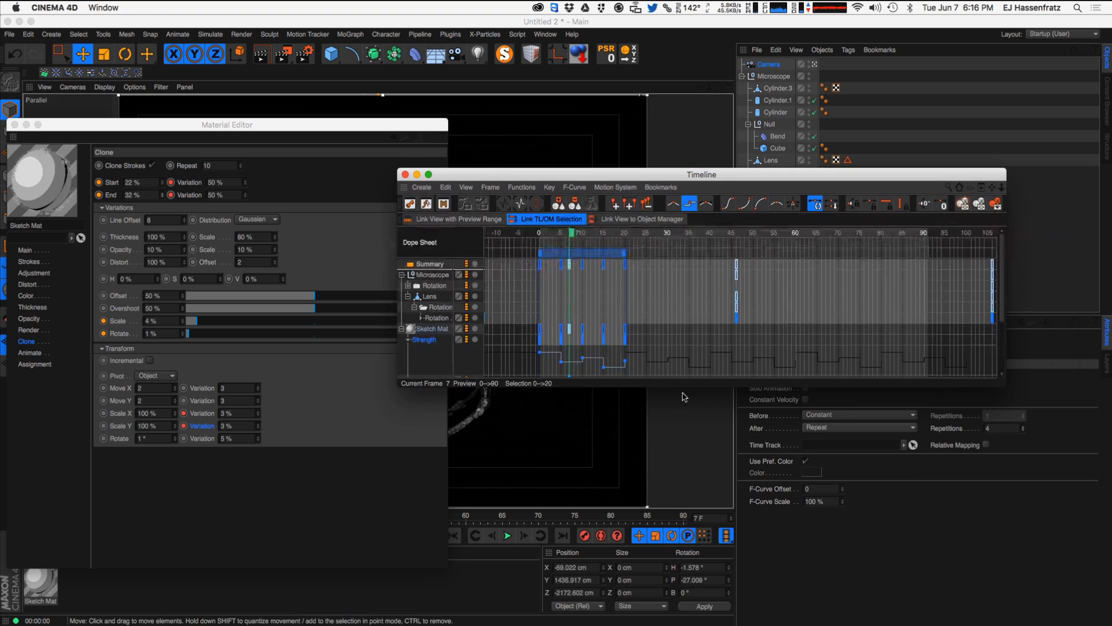
{"action": "left_click_drag", "start_coordinate": [682, 387], "coordinate": [675, 582]}
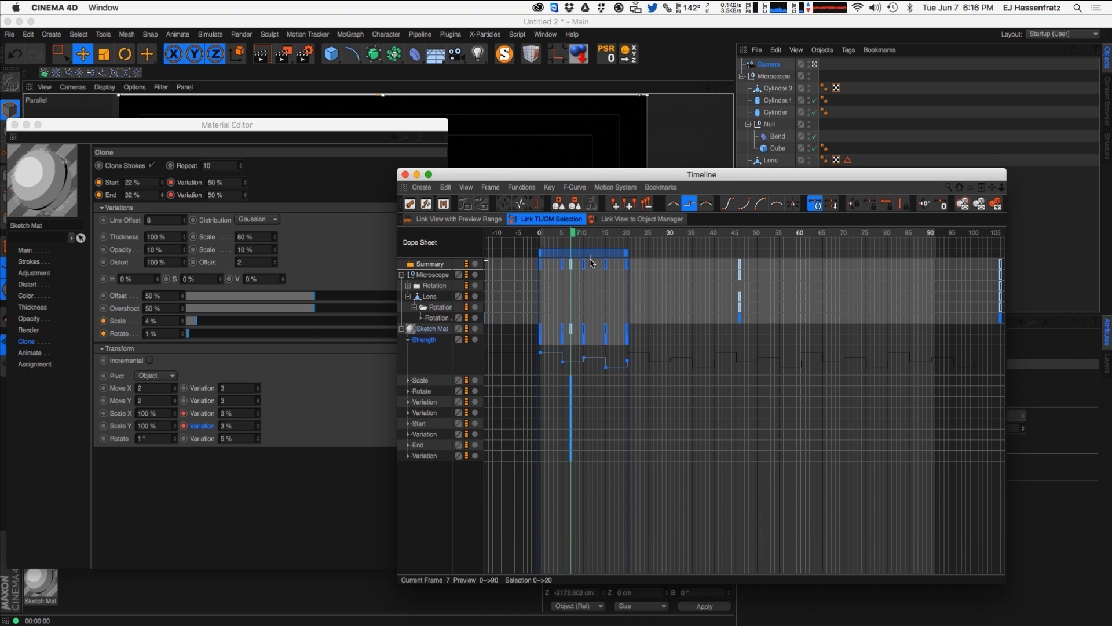
{"action": "left_click_drag", "start_coordinate": [558, 383], "coordinate": [584, 454]}
{"action": "mouse_move", "coordinate": [576, 378]}
{"action": "left_mouse_down"}
{"action": "mouse_move", "coordinate": [535, 386]}
{"action": "mouse_move", "coordinate": [606, 519]}
{"action": "left_mouse_up"}
{"action": "left_click_drag", "start_coordinate": [572, 385], "coordinate": [539, 383]}
- Go to frame 5 and rearrange the Timeline and Material Editor windows to uncover part of the microscope
{"action": "left_click", "coordinate": [559, 235]}
{"action": "left_click_drag", "start_coordinate": [584, 181], "coordinate": [638, 179]}
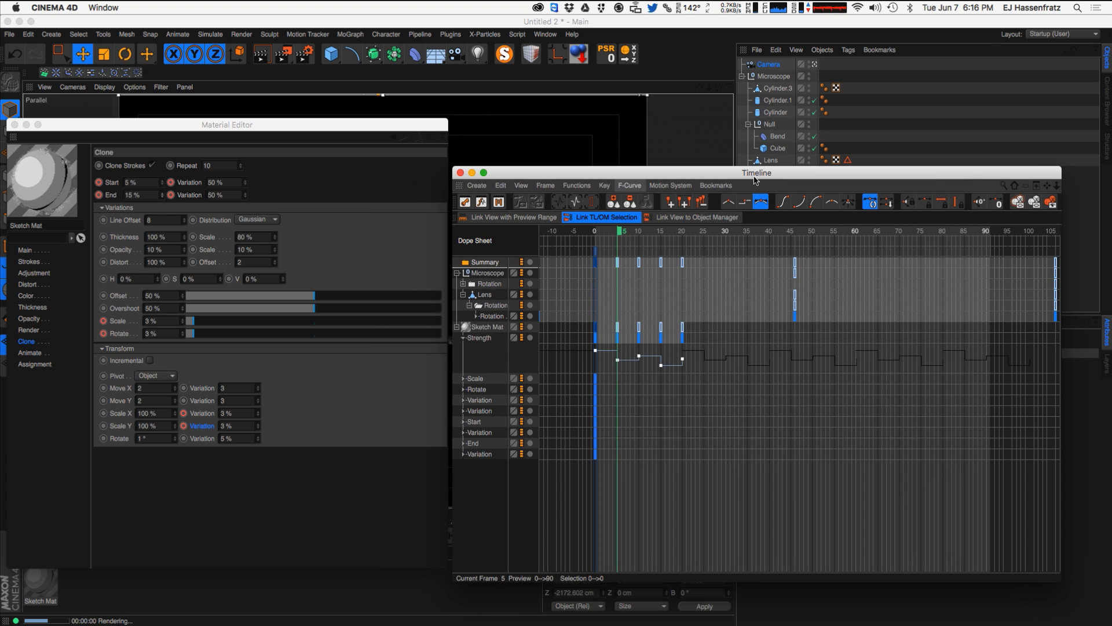
{"action": "left_click", "coordinate": [240, 144]}
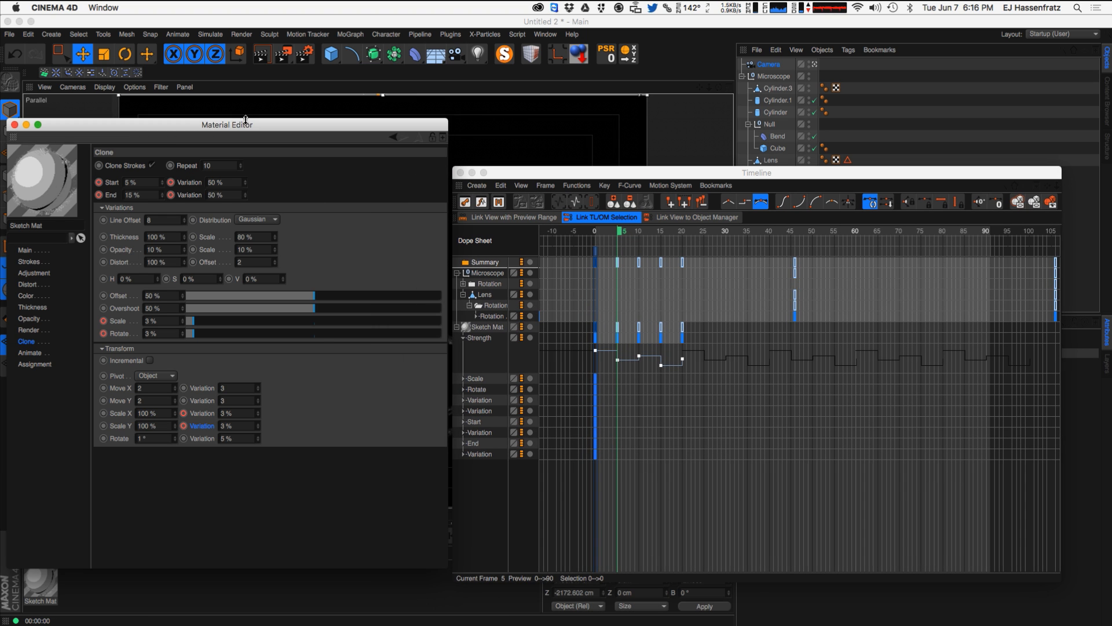
{"action": "left_click_drag", "start_coordinate": [247, 125], "coordinate": [266, 288]}
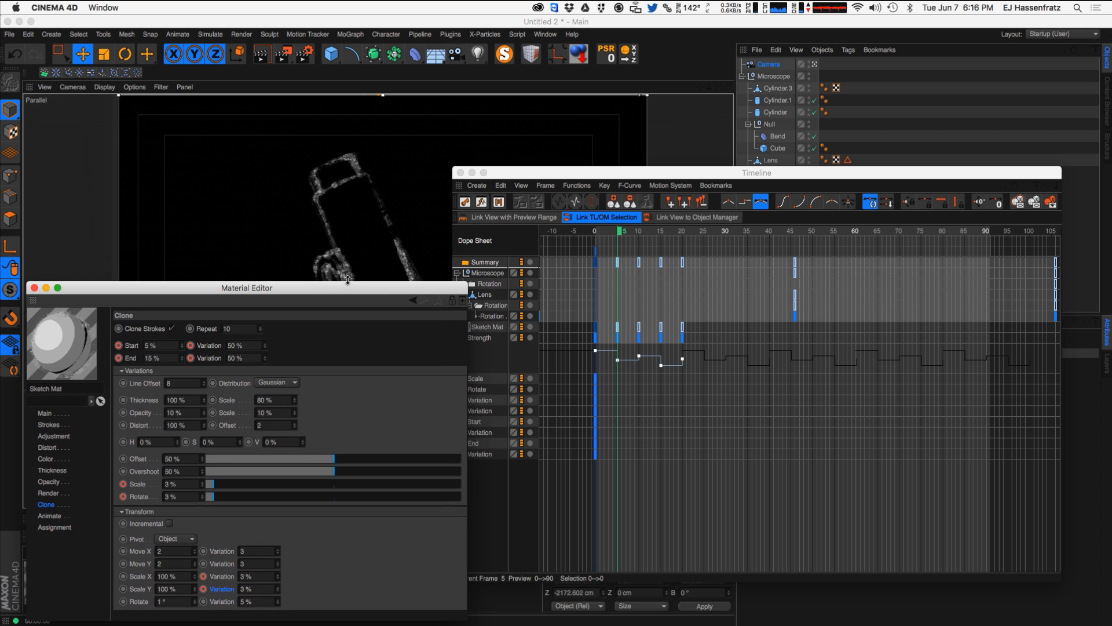
- Compare the microscope's lines in the single and four-view layouts, leaving the four-view layout active
{"action": "left_click", "coordinate": [727, 87]}
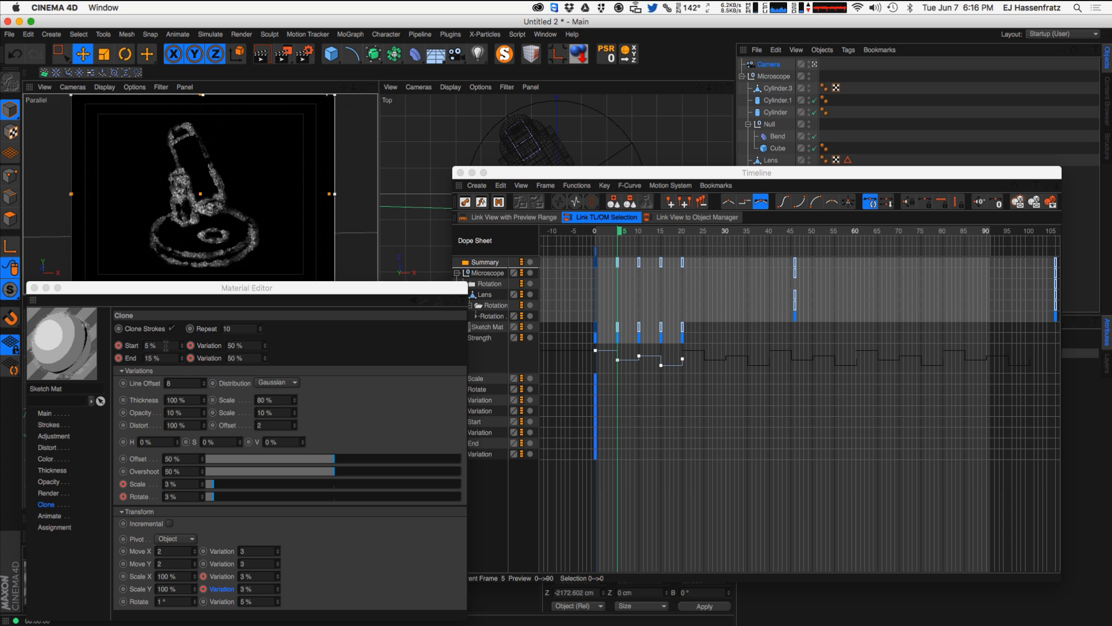
{"action": "left_click", "coordinate": [372, 88]}
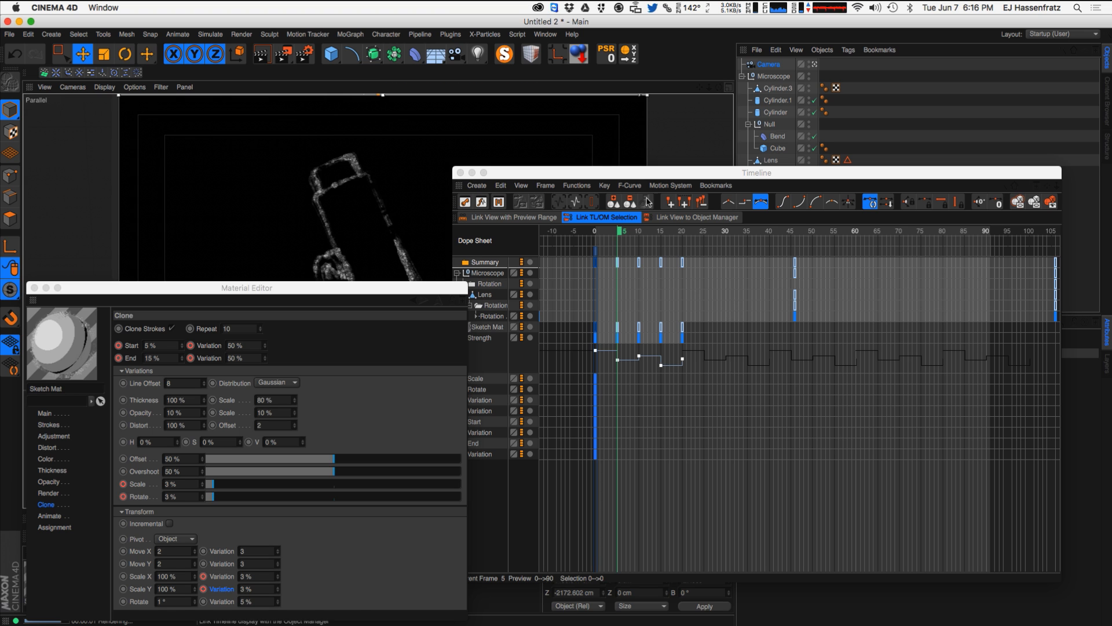
{"action": "left_click", "coordinate": [728, 87]}
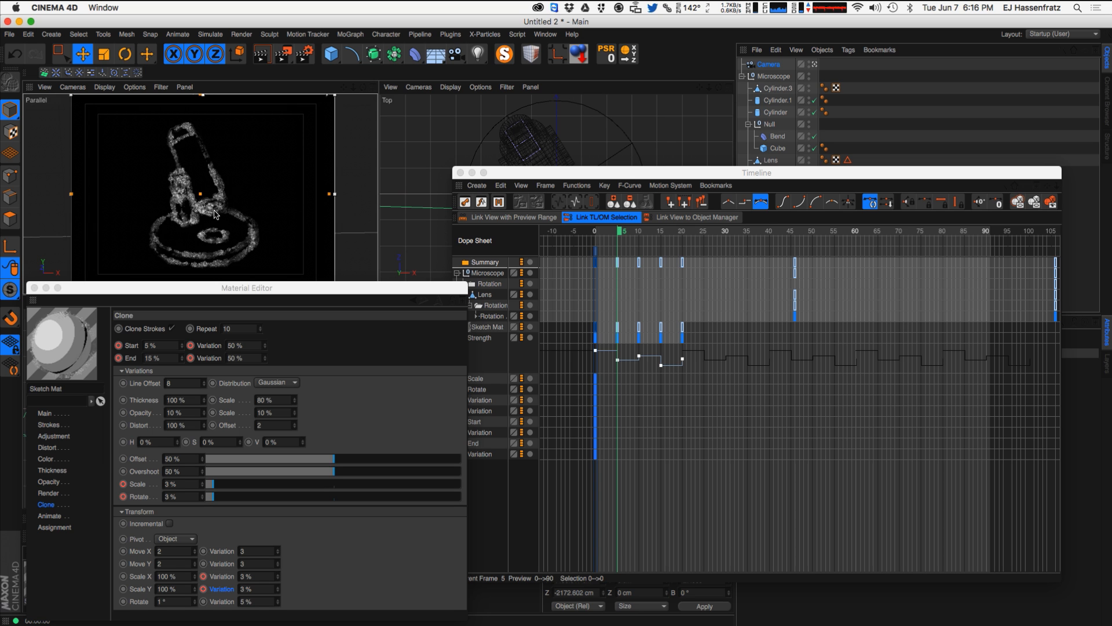
- Enable Resolution Independent in the Sketch and Toon render settings, compare line thickness with it on and off, and close the settings
{"action": "left_click", "coordinate": [304, 54]}
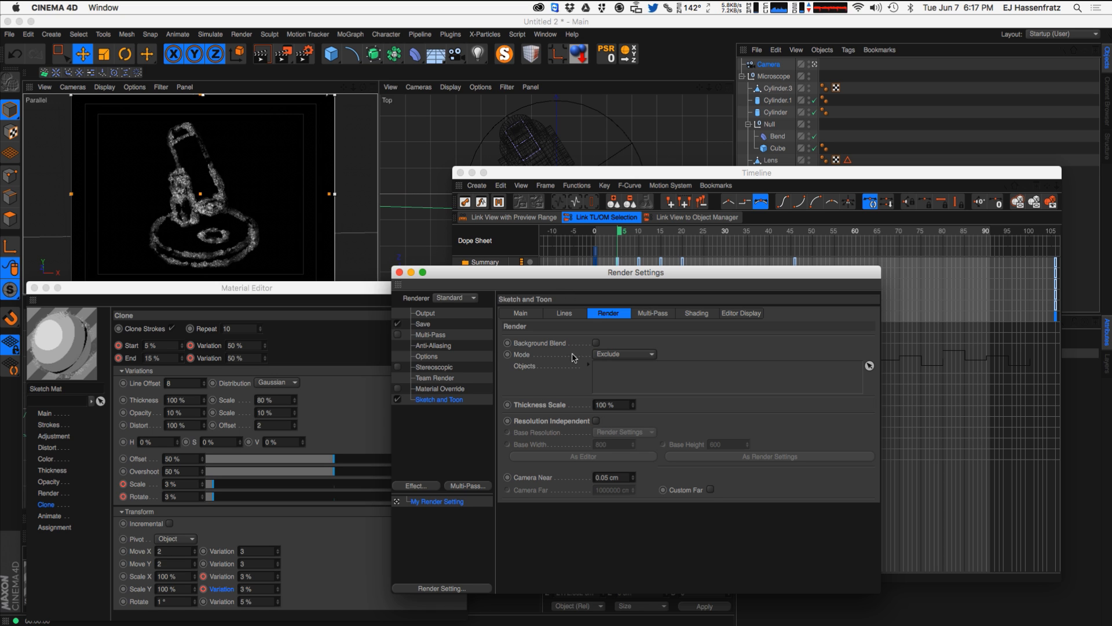
{"action": "left_click", "coordinate": [596, 421]}
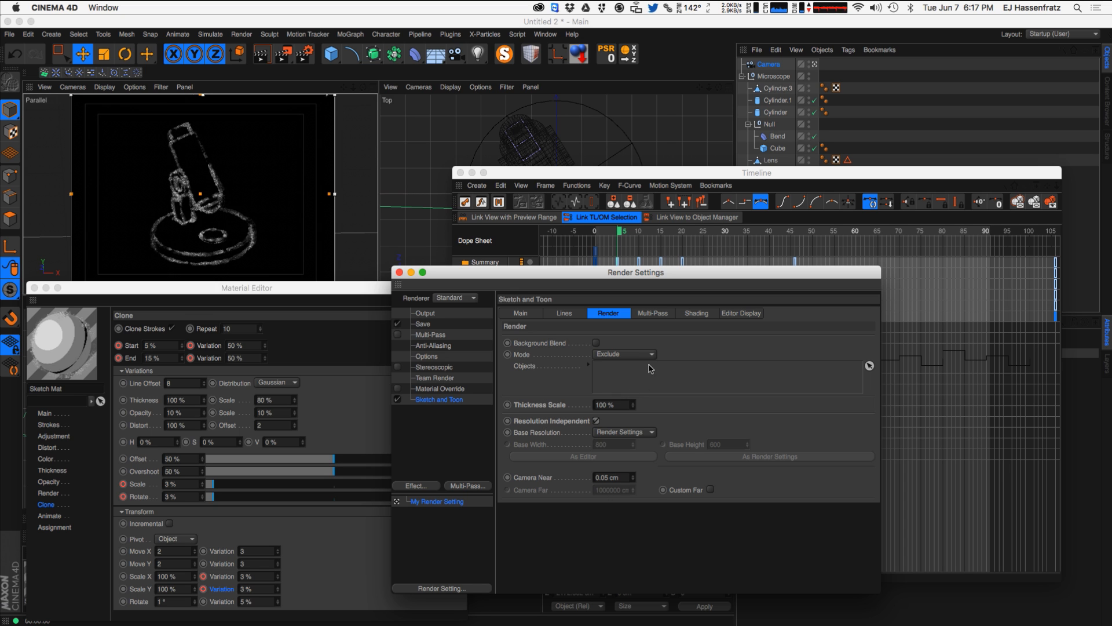
{"action": "left_click", "coordinate": [372, 87]}
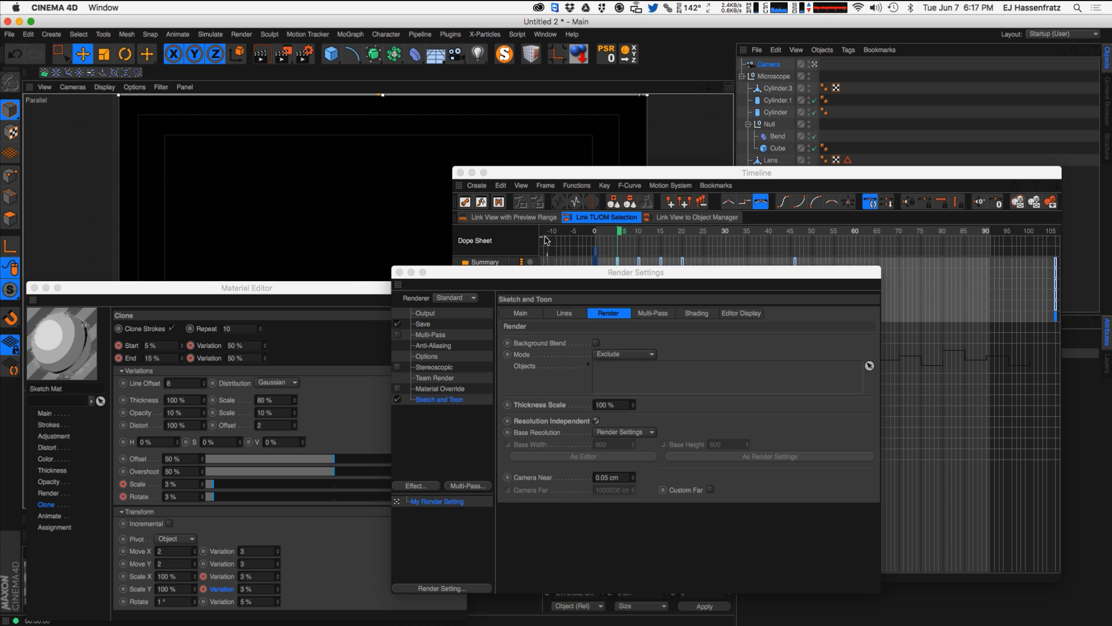
{"action": "left_click", "coordinate": [728, 87]}
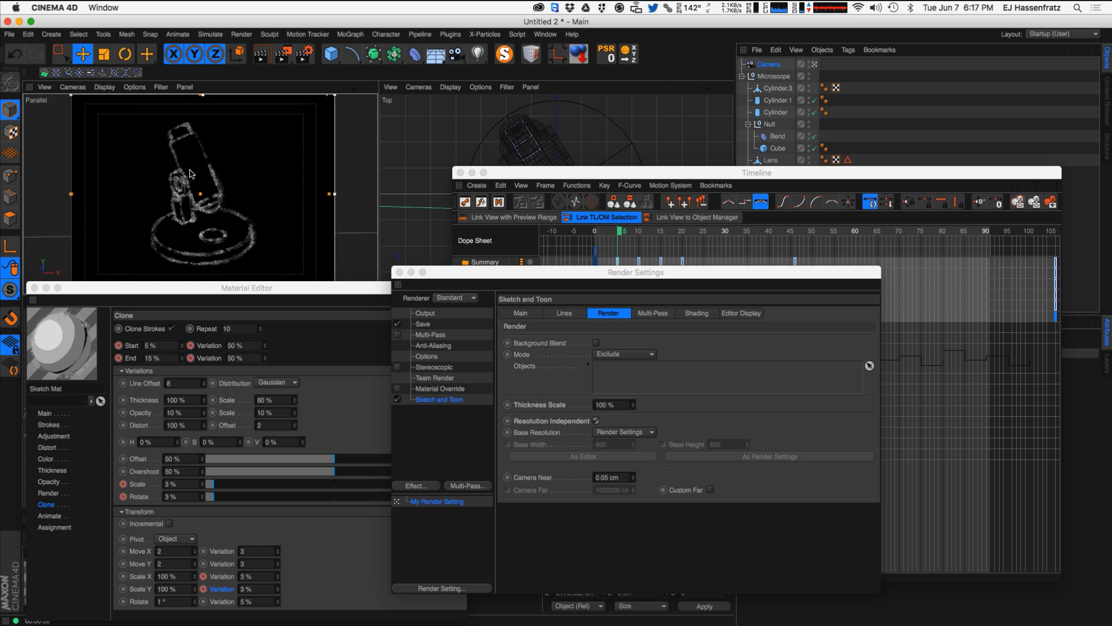
{"action": "left_click", "coordinate": [504, 282]}
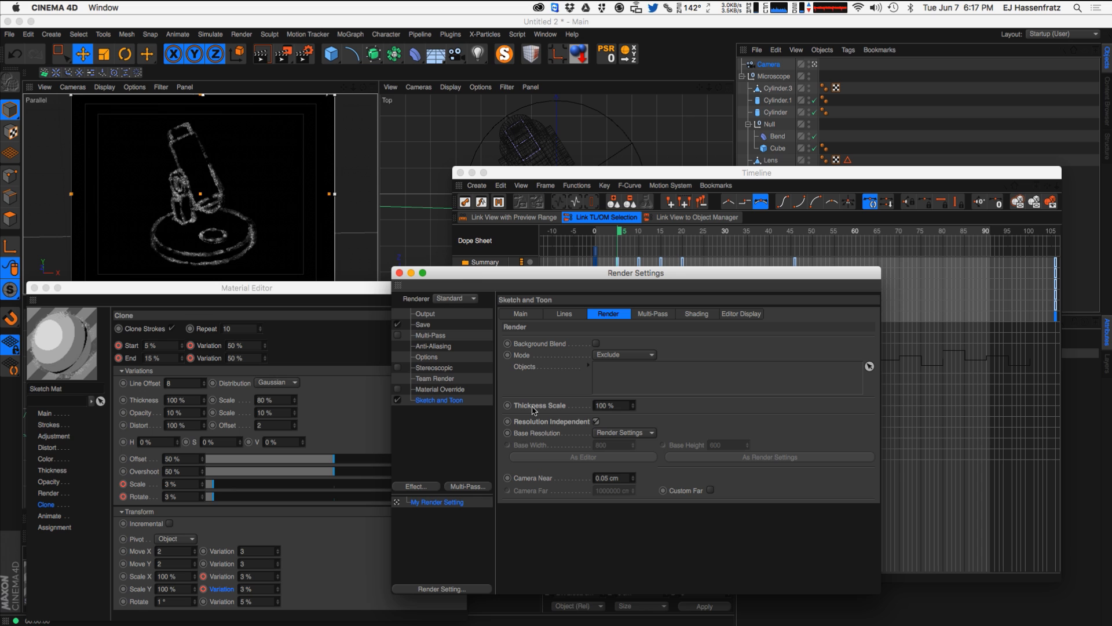
{"action": "left_click", "coordinate": [594, 422]}
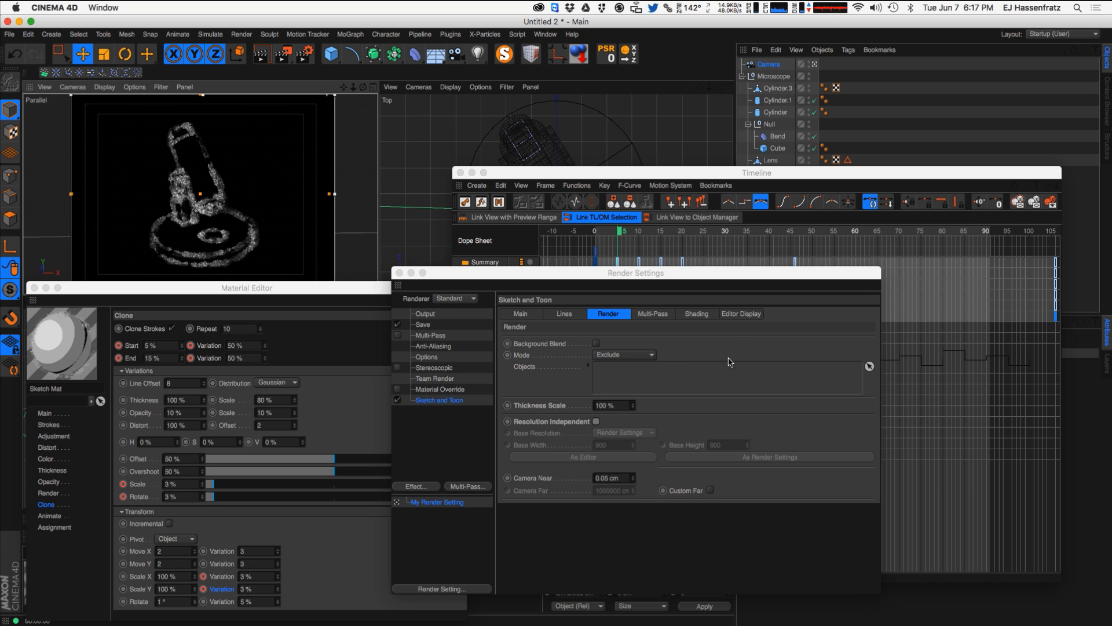
{"action": "left_click", "coordinate": [596, 421]}
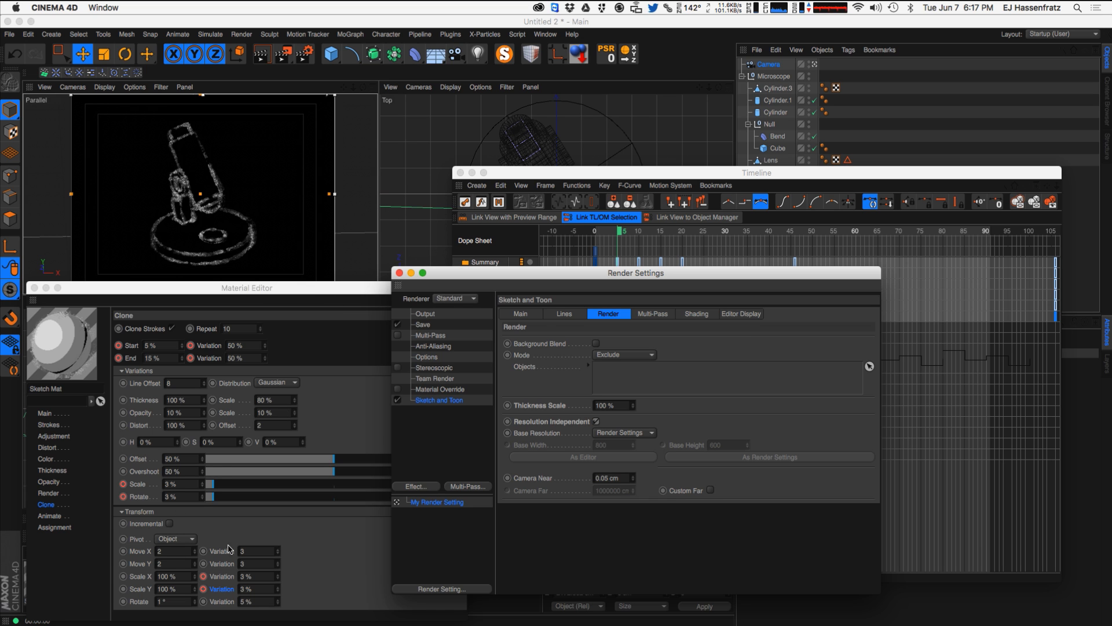
{"action": "left_click", "coordinate": [399, 273]}
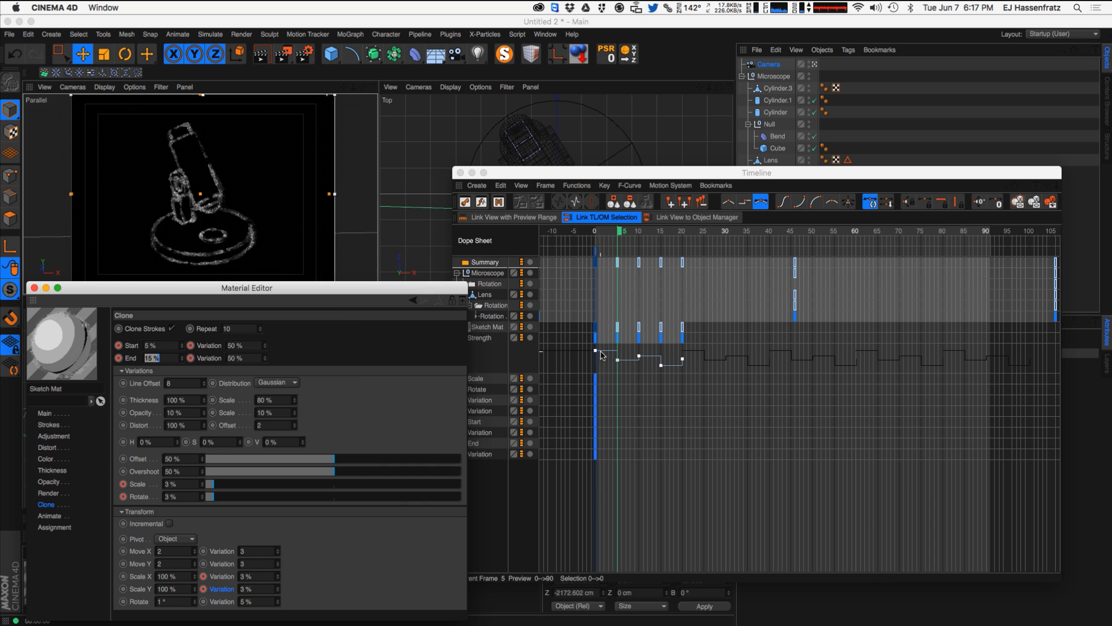
- Set and keyframe the clone's Start and End at 37 %, with Variations of 30 % and 39 %, on frame 5
{"action": "left_click", "coordinate": [107, 369]}
{"action": "left_click_drag", "start_coordinate": [179, 349], "coordinate": [182, 342]}
{"action": "mouse_move", "coordinate": [268, 351]}
{"action": "left_mouse_down"}
{"action": "mouse_move", "coordinate": [267, 371]}
{"action": "mouse_move", "coordinate": [264, 349]}
{"action": "left_mouse_up"}
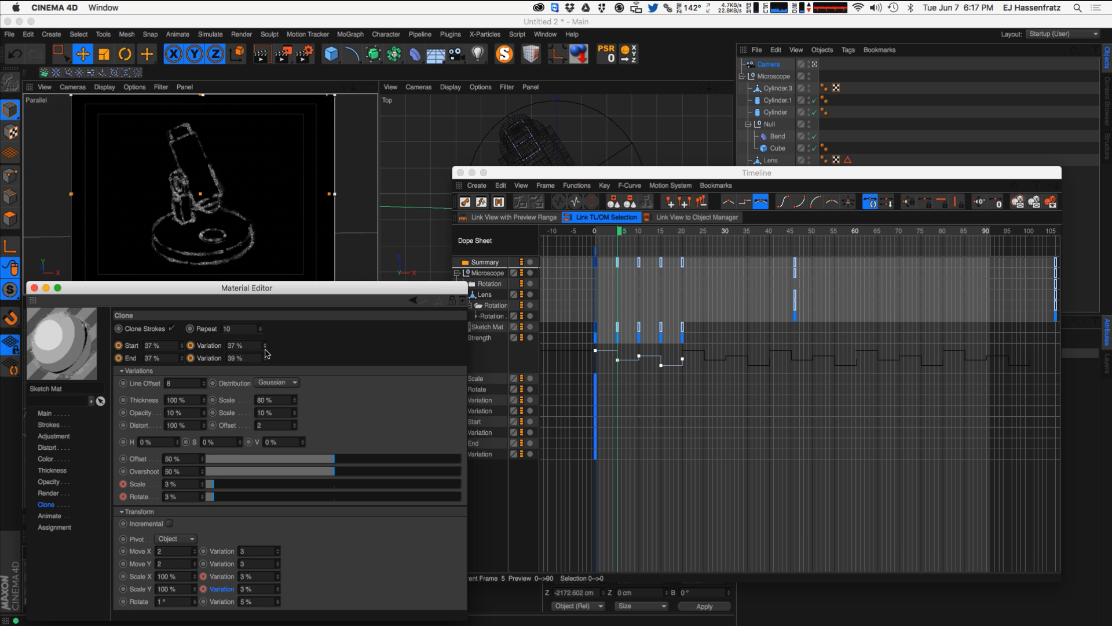
{"action": "left_click", "coordinate": [191, 346]}
{"action": "left_click", "coordinate": [190, 358]}
{"action": "left_click", "coordinate": [119, 345]}
{"action": "left_click", "coordinate": [119, 358]}
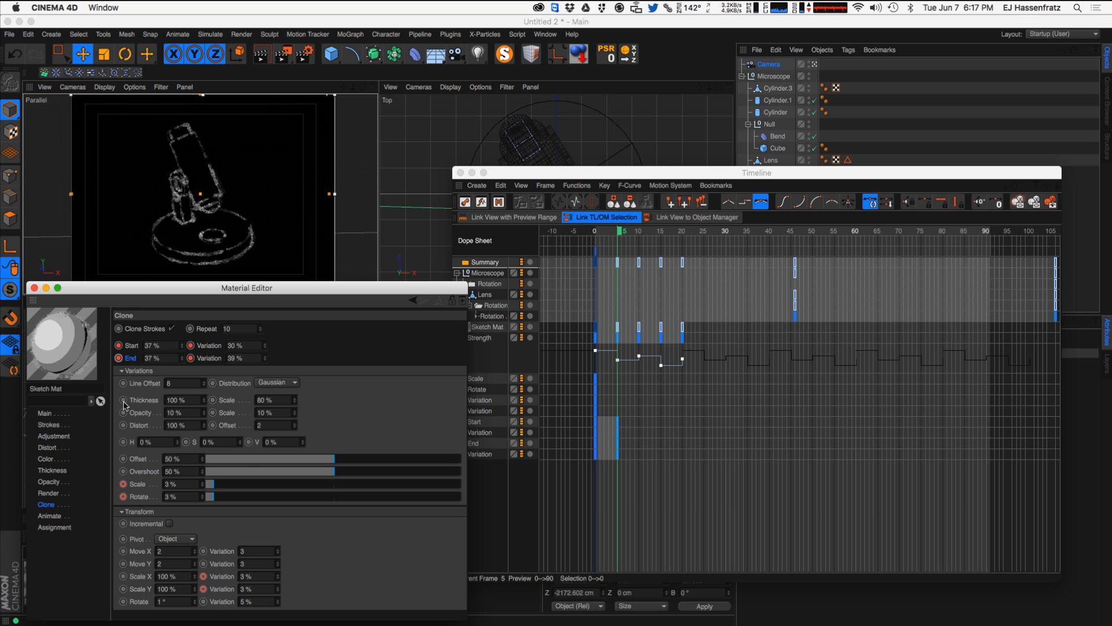
- On frame 5, set and keyframe the clone's Scale at 7 %, Rotate at 4 %, Scale X Variation at 1 % and Scale Y Variation at 0 %
{"action": "left_click", "coordinate": [217, 486]}
{"action": "left_click_drag", "start_coordinate": [218, 491], "coordinate": [217, 499]}
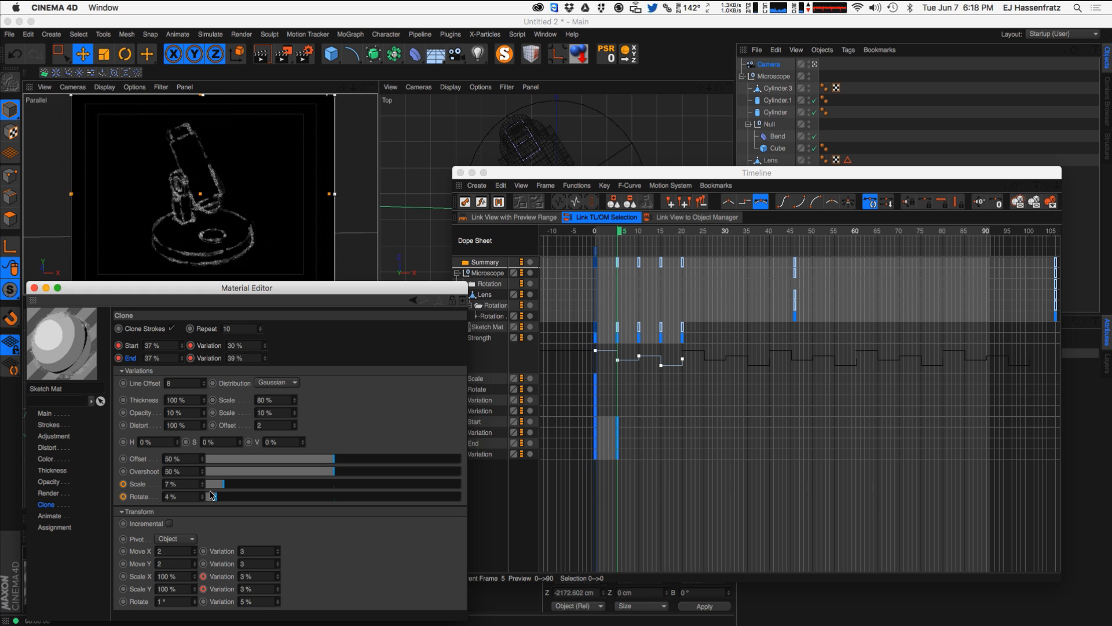
{"action": "left_click", "coordinate": [123, 483]}
{"action": "left_click", "coordinate": [123, 496]}
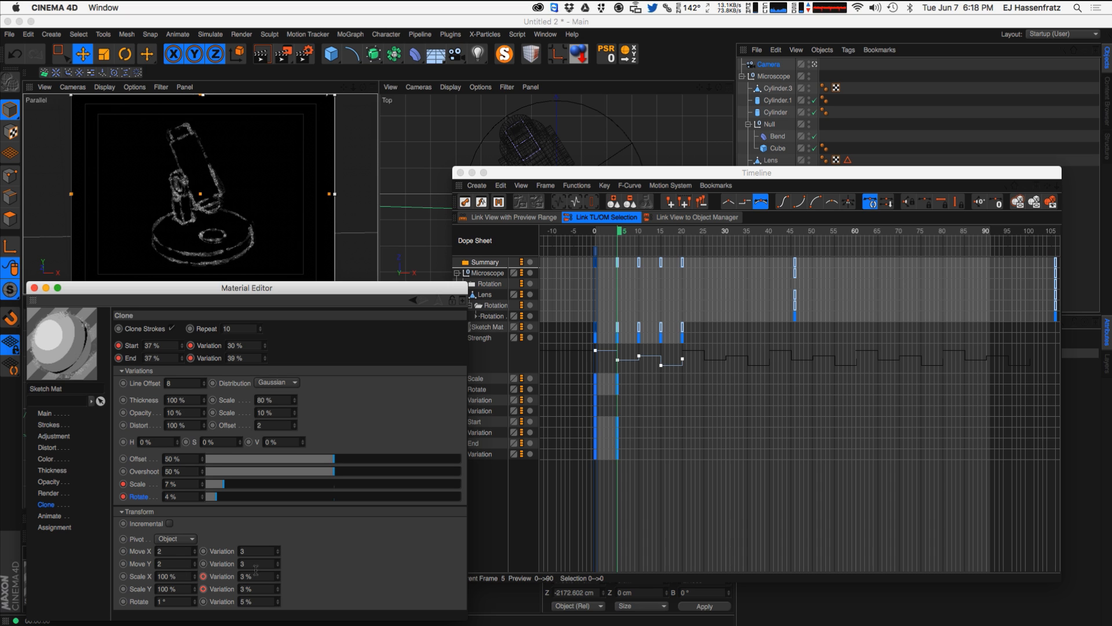
{"action": "left_click_drag", "start_coordinate": [278, 579], "coordinate": [276, 591]}
{"action": "left_click", "coordinate": [203, 576], "text": "ctrl"}
{"action": "left_click", "coordinate": [204, 588], "text": "ctrl"}
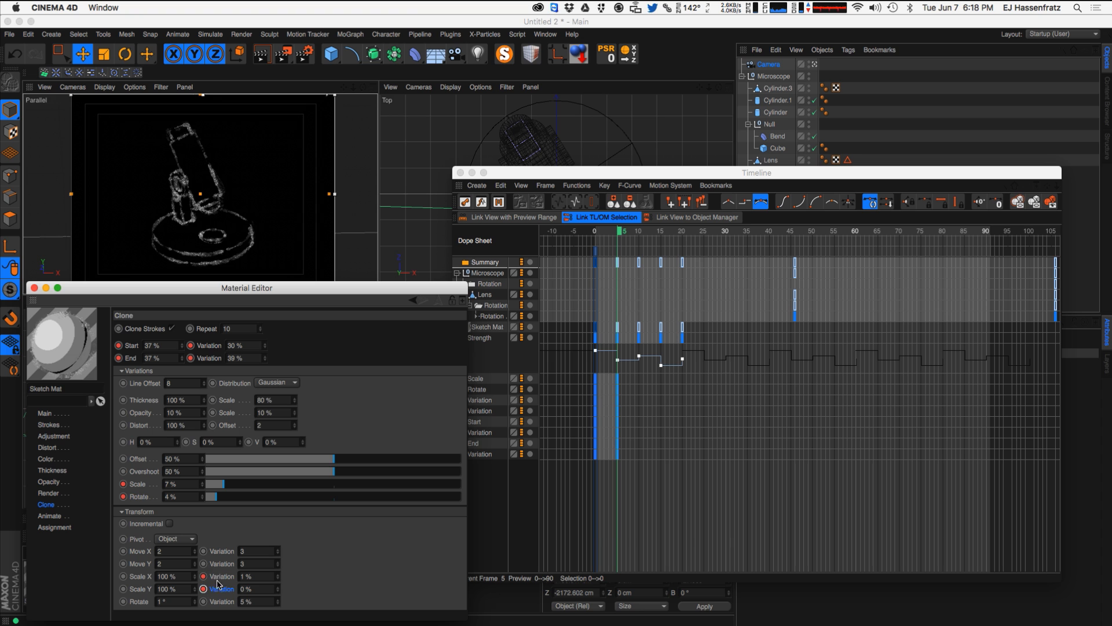
- At frame 10, keyframe clone Start 61 %, End 30 %, their Variations 22 % and 38 %, Scale 3 % and Rotate 1 %
{"action": "left_click", "coordinate": [637, 236]}
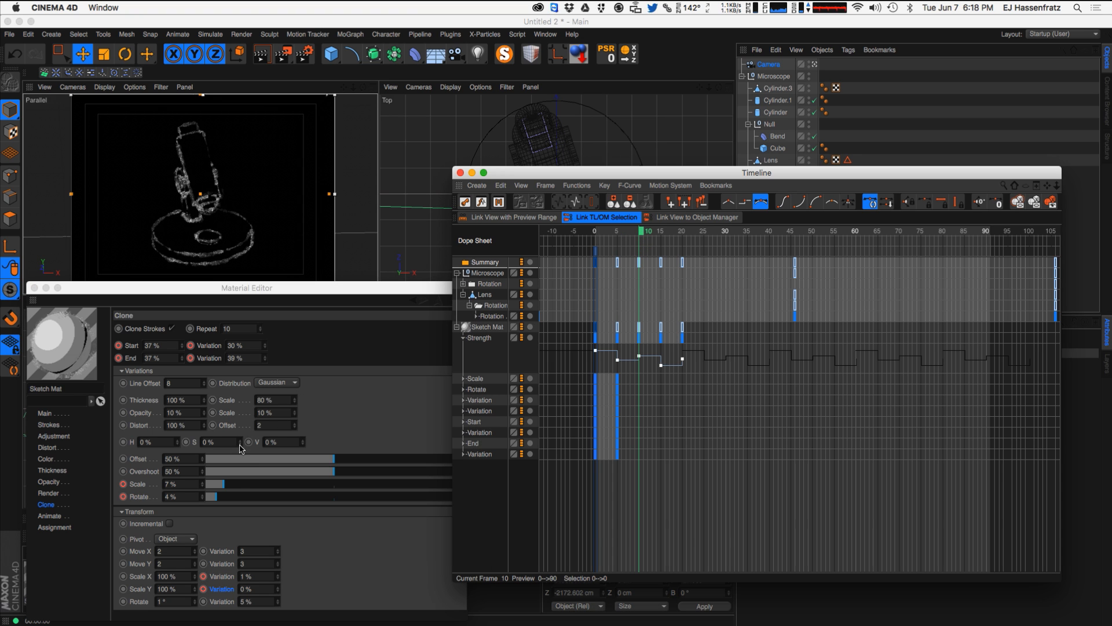
{"action": "left_click_drag", "start_coordinate": [184, 346], "coordinate": [184, 371]}
{"action": "mouse_move", "coordinate": [265, 347]}
{"action": "left_mouse_down"}
{"action": "mouse_move", "coordinate": [268, 327]}
{"action": "mouse_move", "coordinate": [263, 369]}
{"action": "mouse_move", "coordinate": [264, 351]}
{"action": "left_mouse_up"}
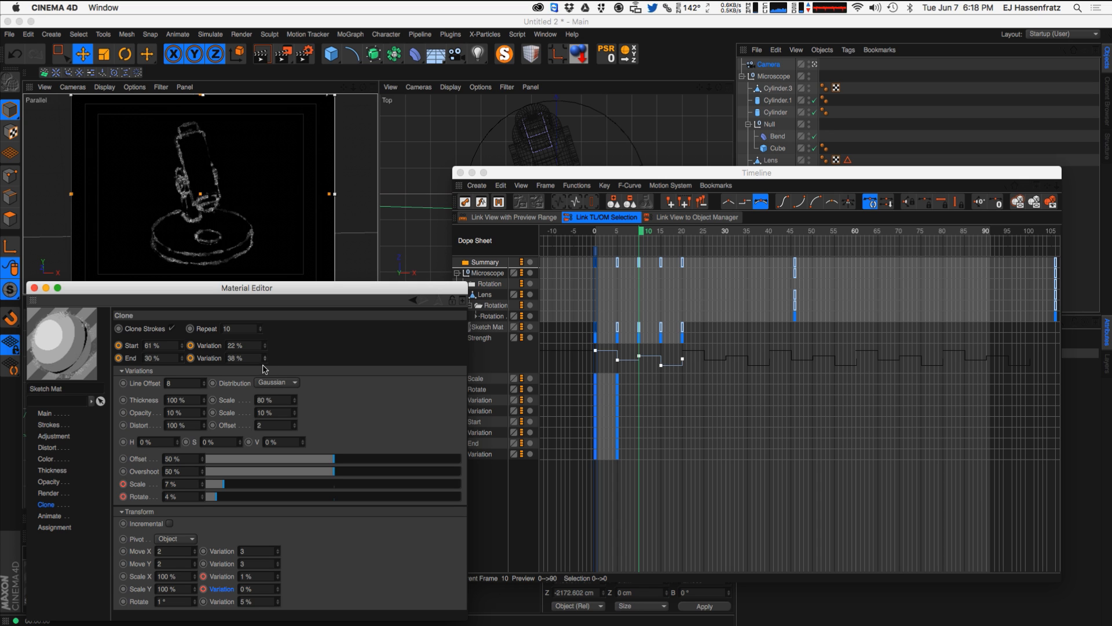
{"action": "left_click_drag", "start_coordinate": [215, 487], "coordinate": [211, 502]}
{"action": "left_click", "coordinate": [119, 345]}
{"action": "left_click", "coordinate": [119, 358]}
{"action": "left_click", "coordinate": [190, 346]}
{"action": "left_click", "coordinate": [190, 358]}
{"action": "left_click", "coordinate": [123, 484]}
{"action": "left_click", "coordinate": [123, 497]}
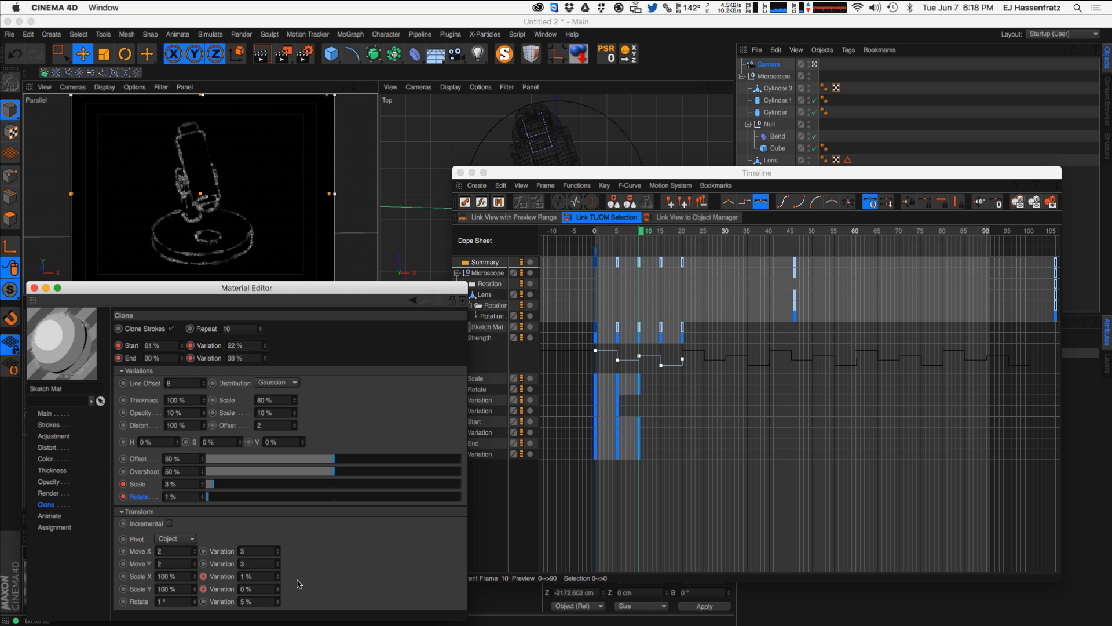
- Set and keyframe the clone's Scale X Variation at 3 % and Scale Y Variation at 5 % on frame 10
{"action": "left_click_drag", "start_coordinate": [279, 576], "coordinate": [275, 572]}
{"action": "left_click", "coordinate": [203, 575]}
{"action": "left_click", "coordinate": [203, 588]}
- At frame 15, set Start 27 %, End 22 %, Variations 68 % and 41 %, Scale 5 %, Rotate 6 %, Scale X/Y Variations 6 % and 10 %
{"action": "left_click", "coordinate": [661, 234]}
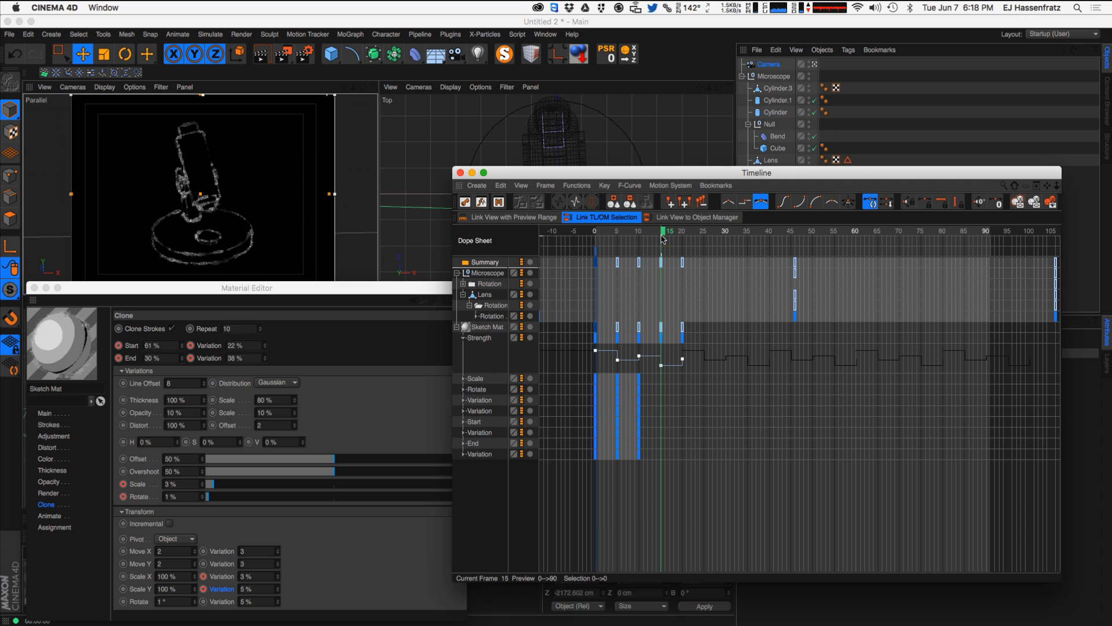
{"action": "left_click", "coordinate": [179, 345]}
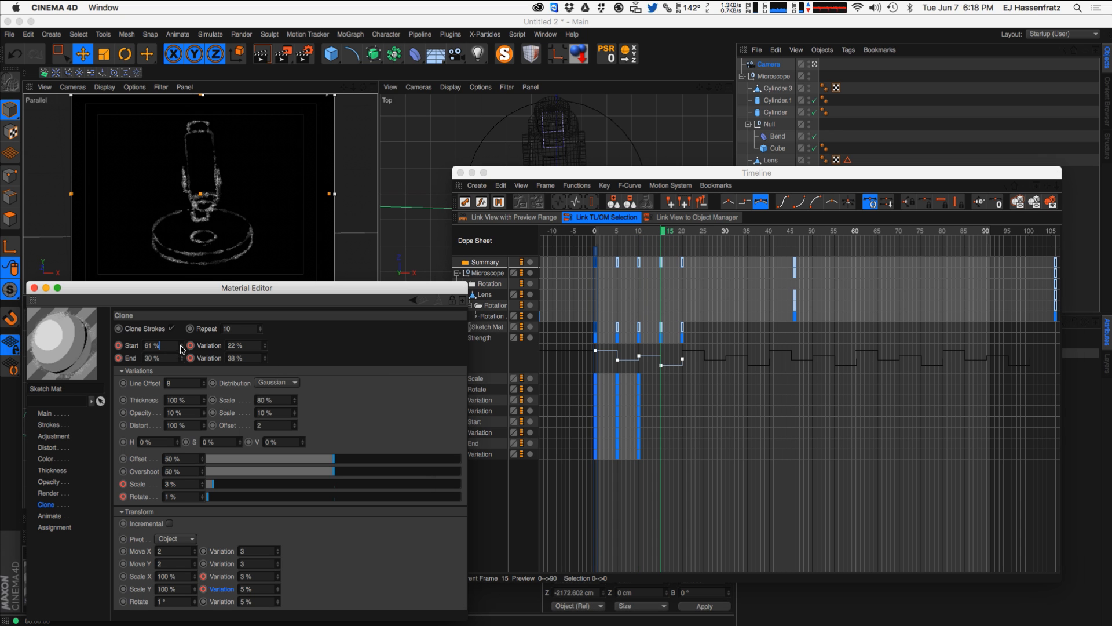
{"action": "left_click_drag", "start_coordinate": [266, 356], "coordinate": [265, 352]}
{"action": "left_click", "coordinate": [219, 484]}
{"action": "left_click", "coordinate": [221, 497]}
{"action": "left_click_drag", "start_coordinate": [278, 589], "coordinate": [278, 586]}
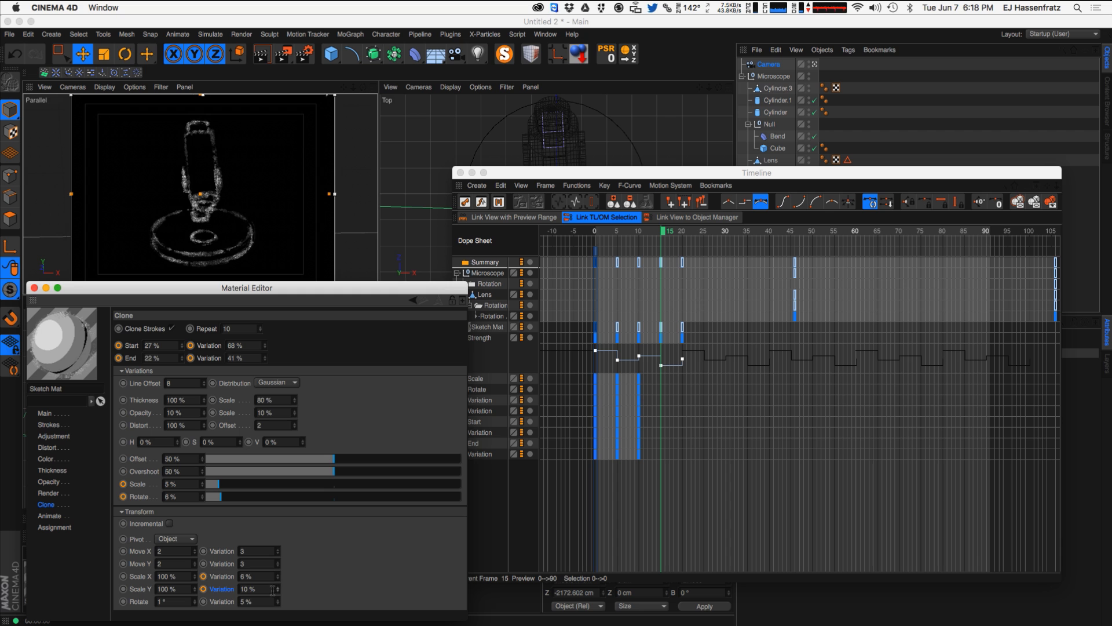
- Keyframe the clone's Start, End, both their Variations, Scale, Rotate and the Scale X and Y Variations at frame 15
{"action": "left_click", "coordinate": [203, 576]}
{"action": "left_click", "coordinate": [203, 589]}
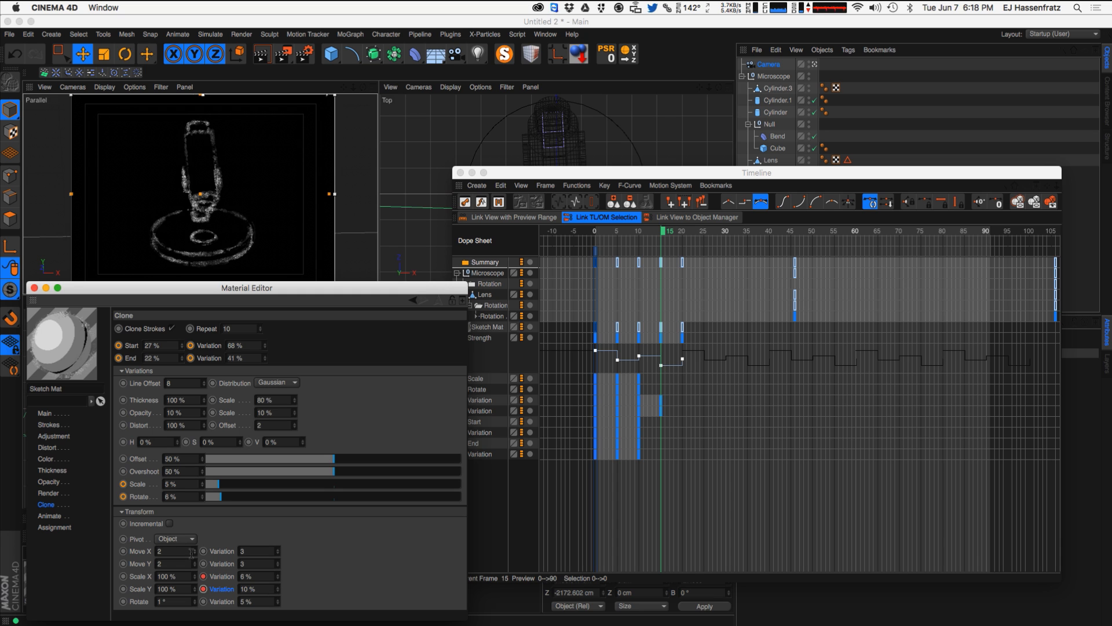
{"action": "left_click", "coordinate": [123, 484]}
{"action": "left_click", "coordinate": [123, 497]}
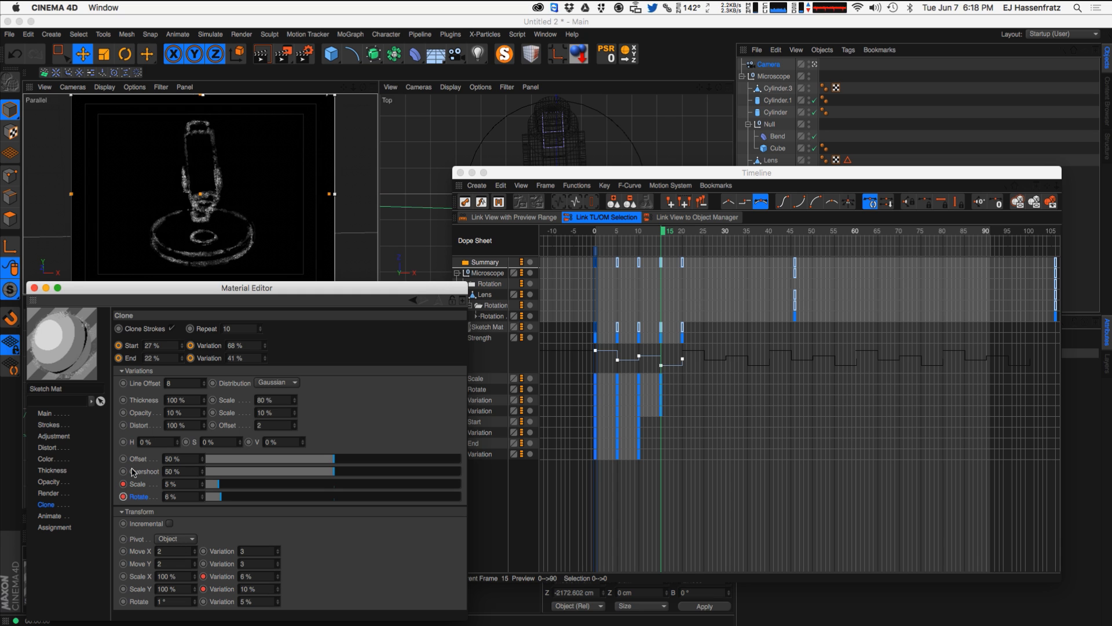
{"action": "left_click", "coordinate": [118, 345]}
{"action": "left_click", "coordinate": [119, 358]}
{"action": "left_click", "coordinate": [191, 345]}
{"action": "left_click", "coordinate": [191, 358]}
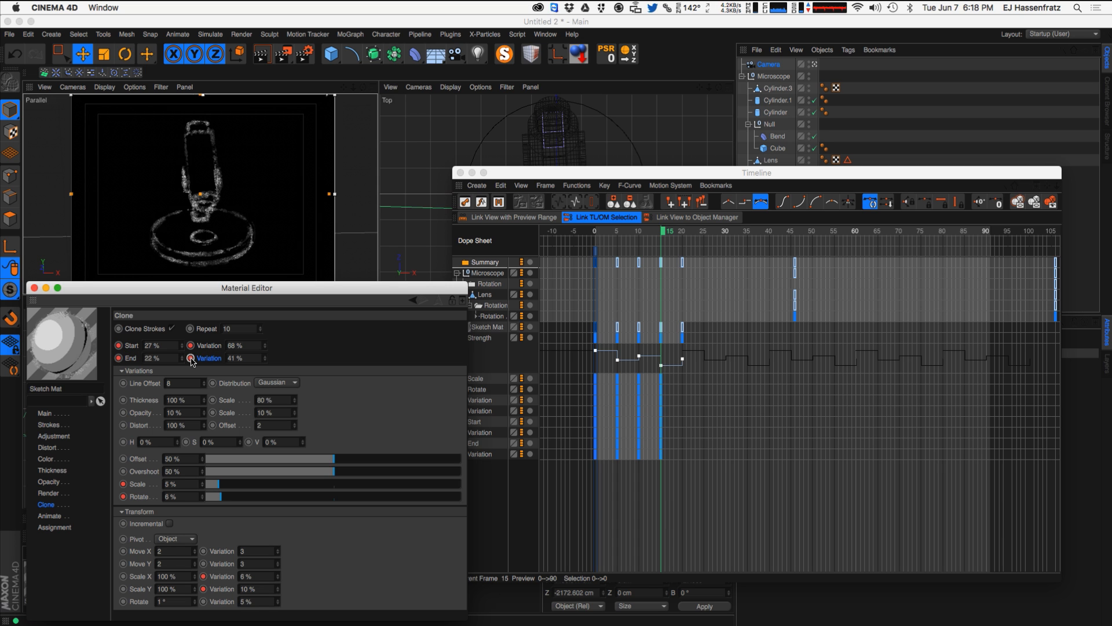
- At frame 20, set Start 60 %, End 48 %, Variations 46 % and 22 %, Scale 12 %, Rotate 8 %, Scale X/Y Variations 3 % and 6 %
{"action": "left_click", "coordinate": [685, 231]}
{"action": "mouse_move", "coordinate": [183, 346]}
{"action": "left_mouse_down"}
{"action": "mouse_move", "coordinate": [181, 329]}
{"action": "mouse_move", "coordinate": [185, 339]}
{"action": "left_mouse_up"}
{"action": "left_click_drag", "start_coordinate": [265, 345], "coordinate": [266, 356]}
{"action": "left_click_drag", "start_coordinate": [265, 358], "coordinate": [265, 364]}
{"action": "mouse_move", "coordinate": [217, 484]}
{"action": "left_mouse_down"}
{"action": "mouse_move", "coordinate": [238, 484]}
{"action": "mouse_move", "coordinate": [226, 498]}
{"action": "mouse_move", "coordinate": [259, 484]}
{"action": "mouse_move", "coordinate": [237, 490]}
{"action": "left_mouse_up"}
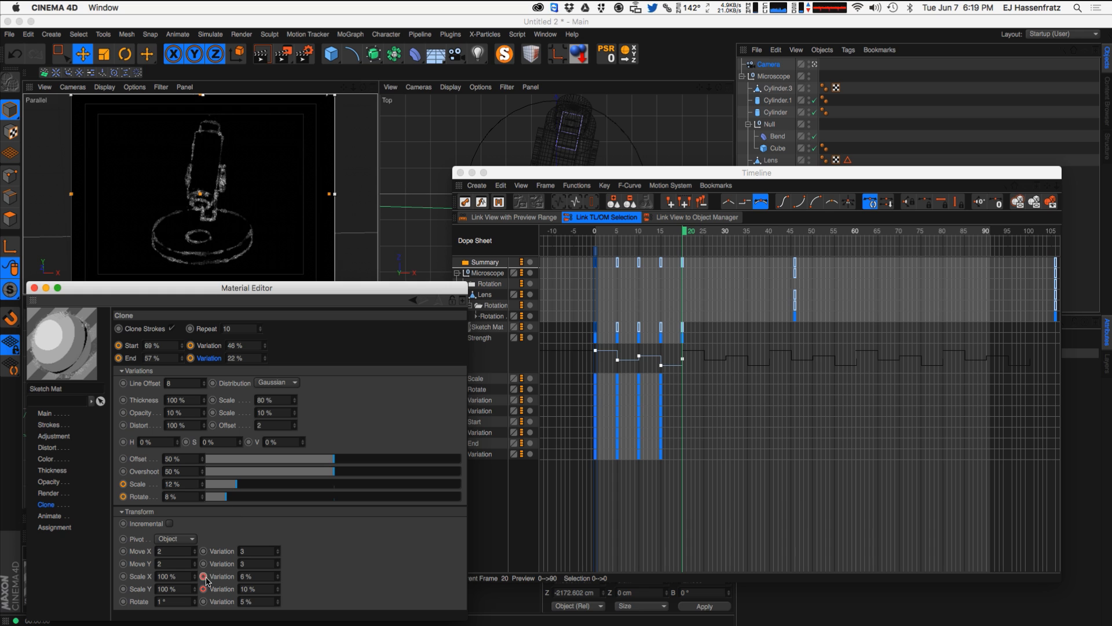
{"action": "left_click_drag", "start_coordinate": [278, 576], "coordinate": [277, 593]}
{"action": "left_click_drag", "start_coordinate": [182, 358], "coordinate": [182, 348]}
- Keyframe all eight changed clone values, from Start and End through the Scale X and Y Variations, at frame 20
{"action": "left_click", "coordinate": [119, 345]}
{"action": "left_click", "coordinate": [119, 358]}
{"action": "left_click", "coordinate": [191, 345]}
{"action": "left_click", "coordinate": [191, 358]}
{"action": "left_click", "coordinate": [122, 484]}
{"action": "left_click", "coordinate": [122, 496]}
{"action": "left_click", "coordinate": [203, 576]}
{"action": "left_click", "coordinate": [203, 588]}
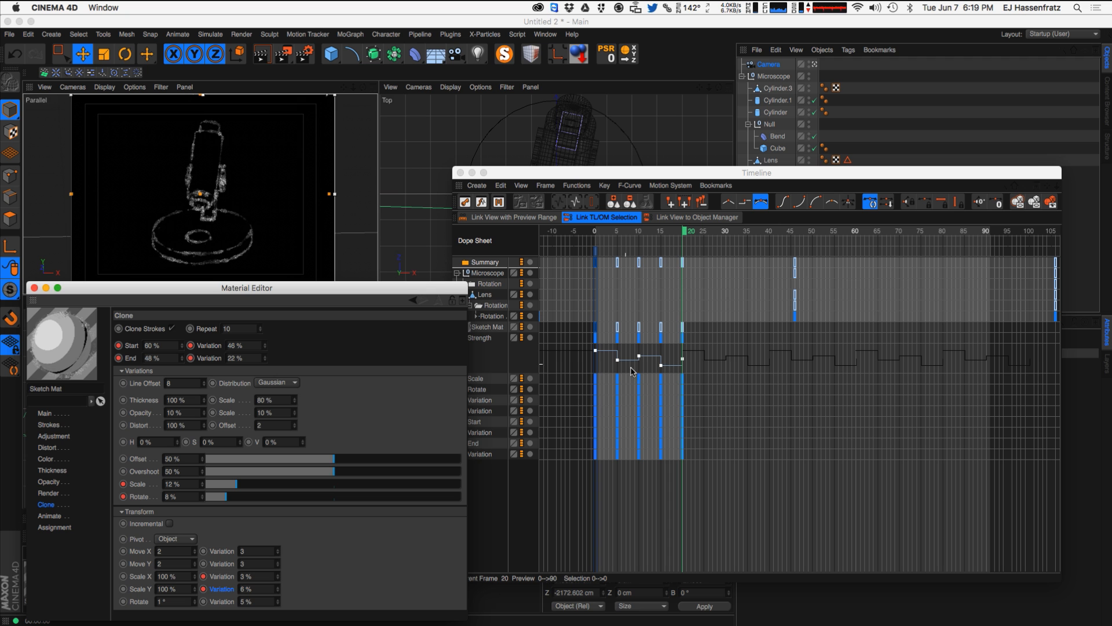
- Select the eight clone tracks from Scale down to the last Variation and make them repeat 4 times after their last keys
{"action": "left_click", "coordinate": [481, 396]}
{"action": "left_click", "coordinate": [490, 456], "text": "shift"}
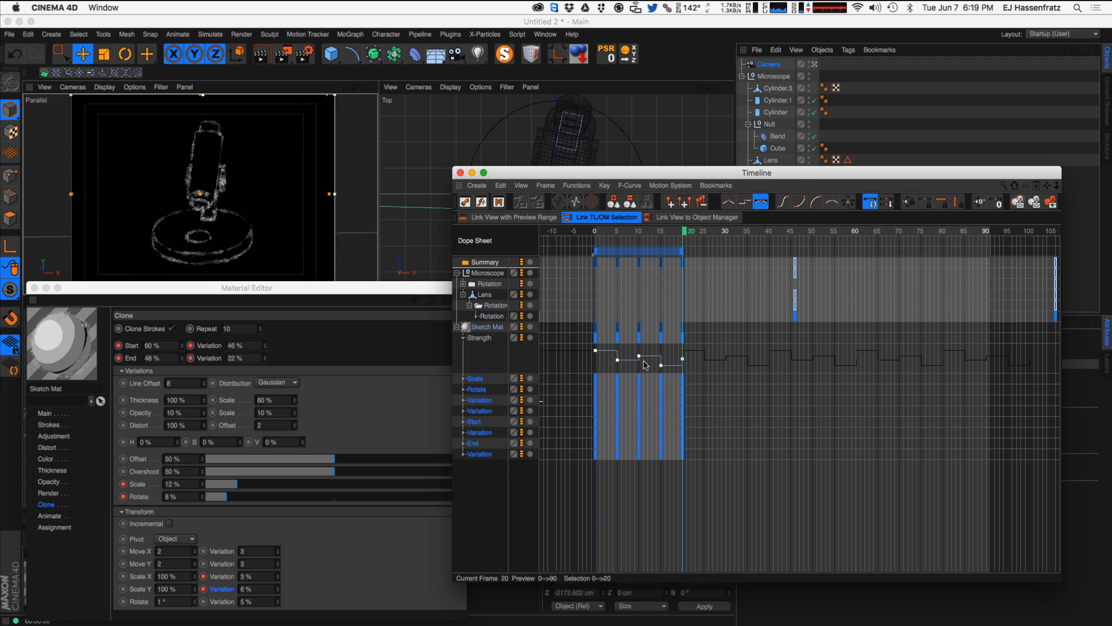
{"action": "left_click_drag", "start_coordinate": [818, 173], "coordinate": [448, 318]}
{"action": "left_click", "coordinate": [858, 427]}
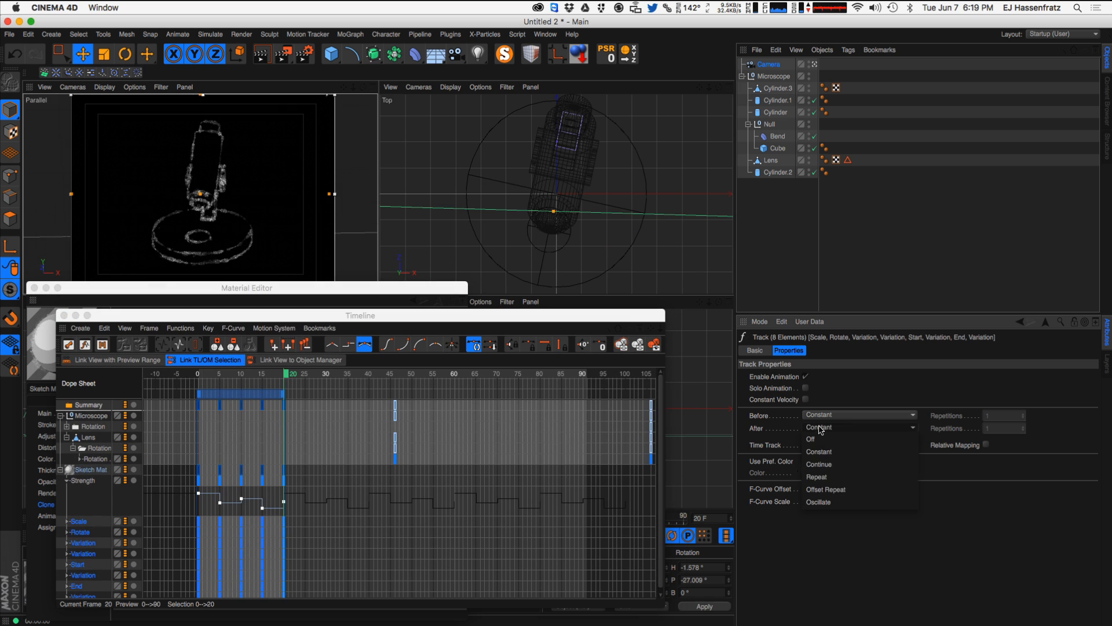
{"action": "left_click", "coordinate": [834, 477]}
{"action": "left_click", "coordinate": [1001, 430]}
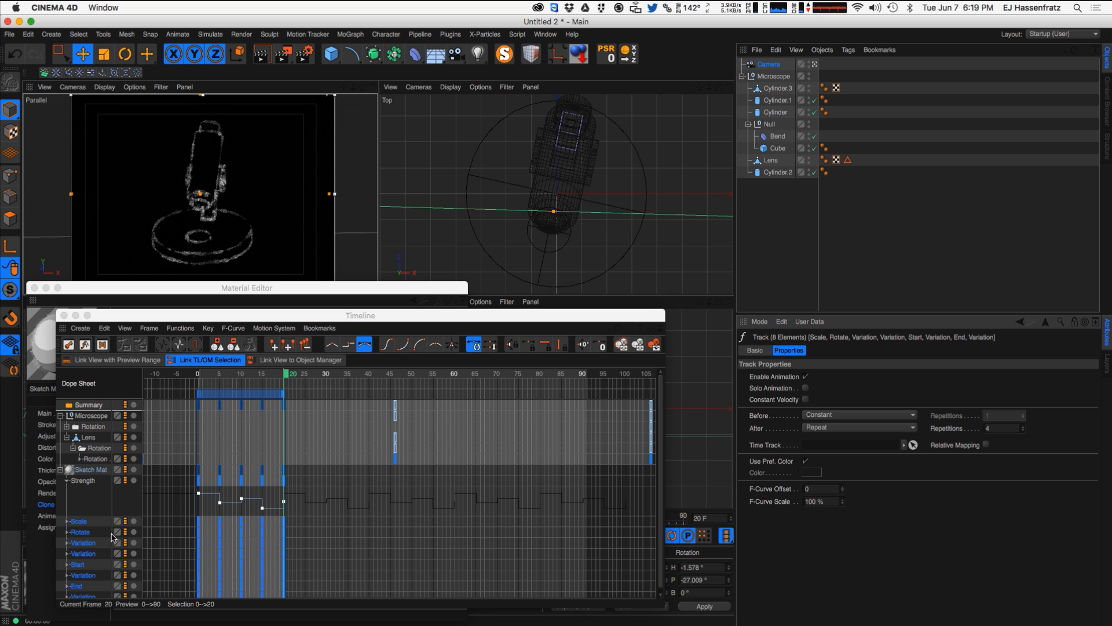
- Show the Scale track's curve, switch the selected clone keys to step interpolation, and put the timeline away
{"action": "left_click", "coordinate": [70, 521]}
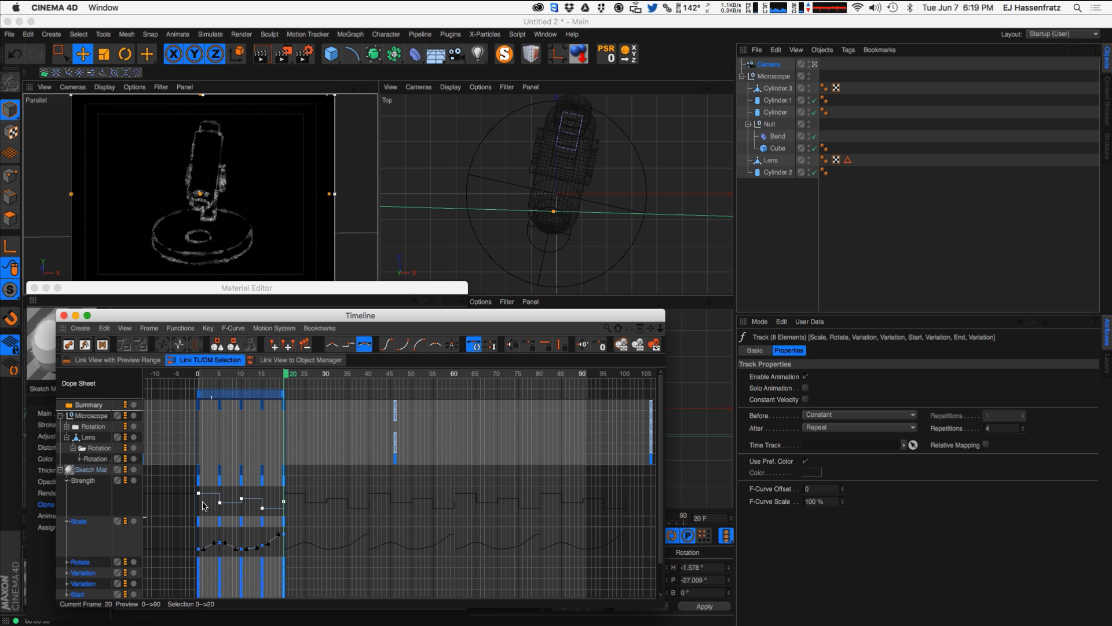
{"action": "left_click_drag", "start_coordinate": [367, 313], "coordinate": [493, 124]}
{"action": "left_click_drag", "start_coordinate": [789, 420], "coordinate": [968, 564]}
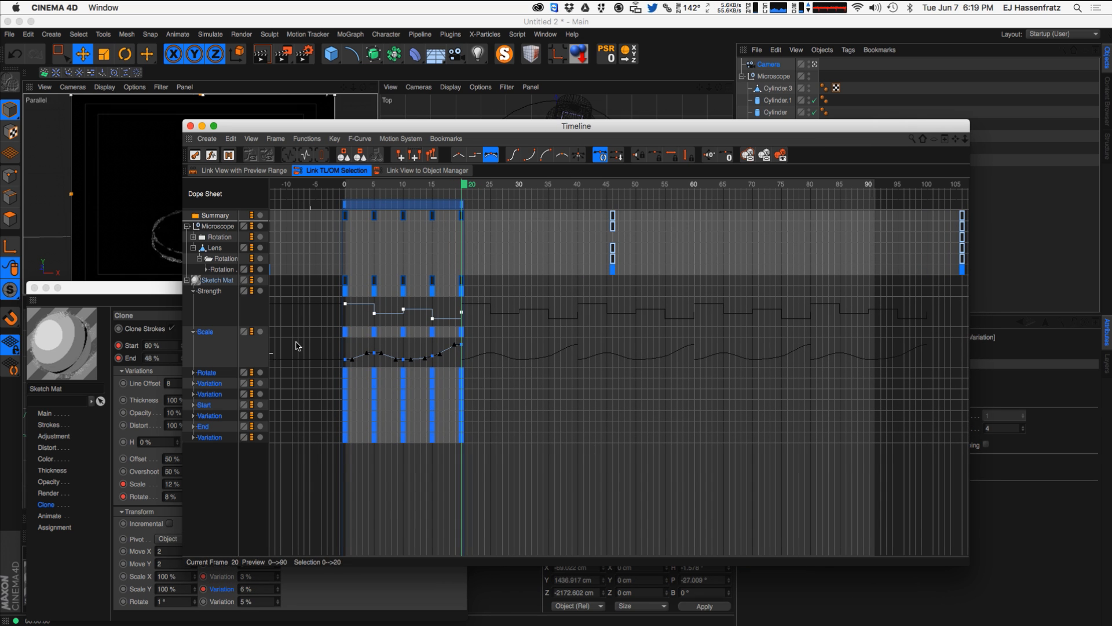
{"action": "left_click", "coordinate": [475, 156]}
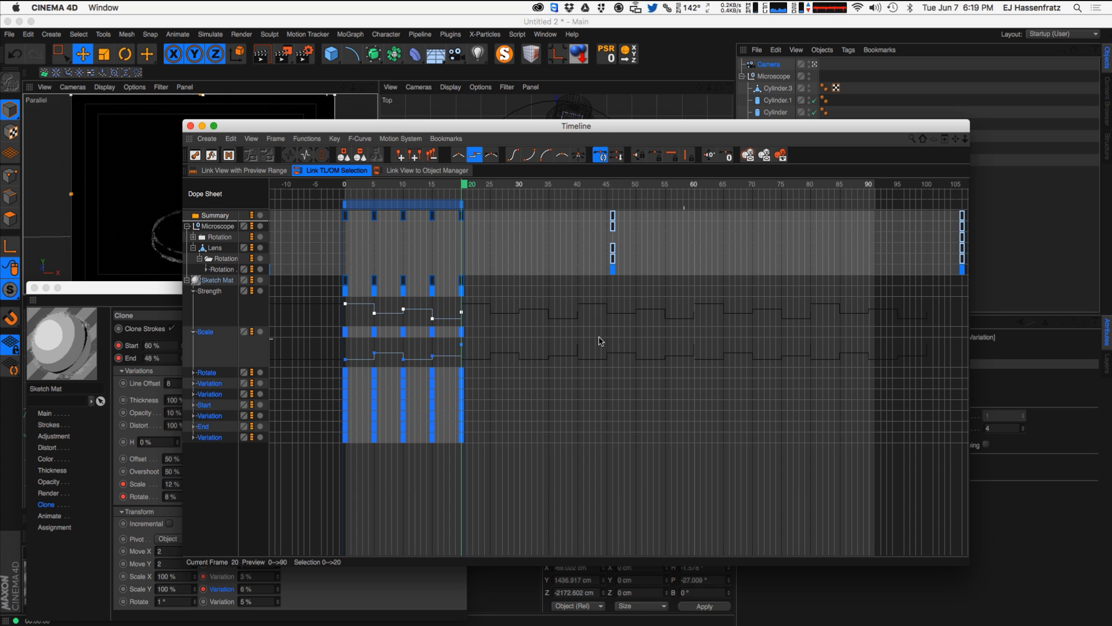
{"action": "mouse_move", "coordinate": [186, 129]}
{"action": "left_mouse_down"}
{"action": "mouse_move", "coordinate": [209, 131]}
{"action": "mouse_move", "coordinate": [196, 131]}
{"action": "left_mouse_up"}
{"action": "left_click", "coordinate": [199, 127]}
- Move the Material Editor clear of the camera view and start a Full Render preview of all frames
{"action": "left_click_drag", "start_coordinate": [235, 287], "coordinate": [705, 176]}
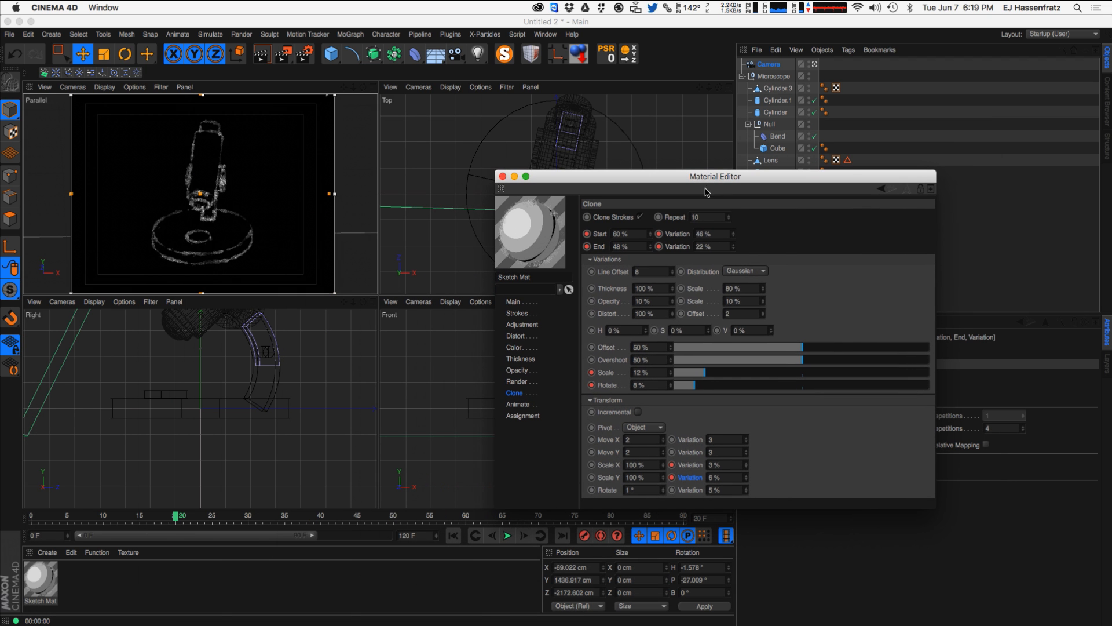
{"action": "left_click_drag", "start_coordinate": [712, 508], "coordinate": [706, 574]}
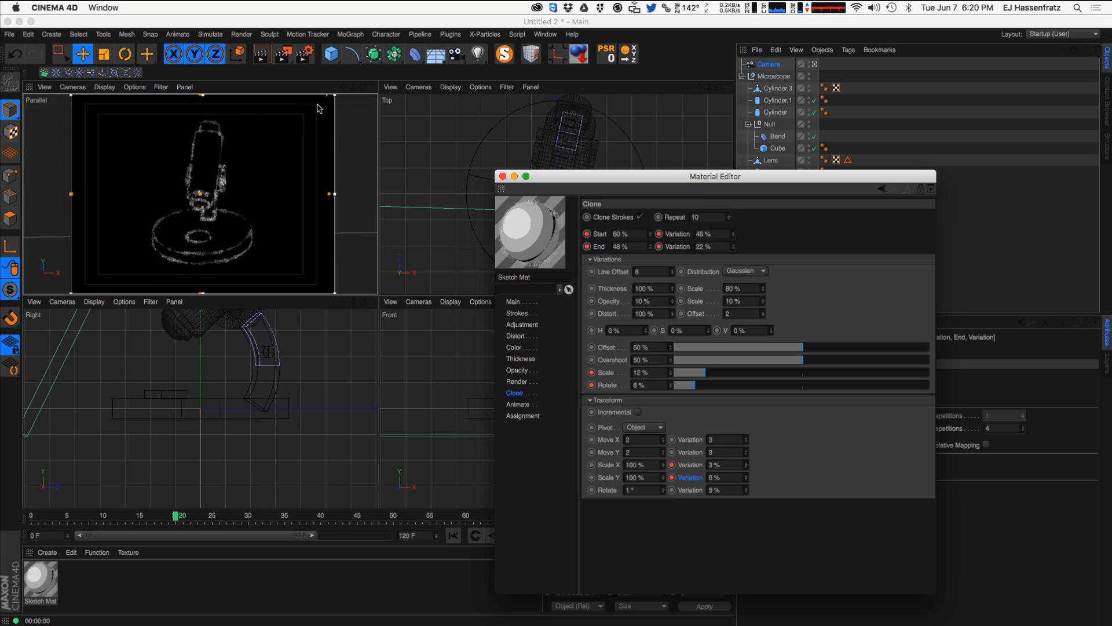
{"action": "left_click", "coordinate": [284, 54]}
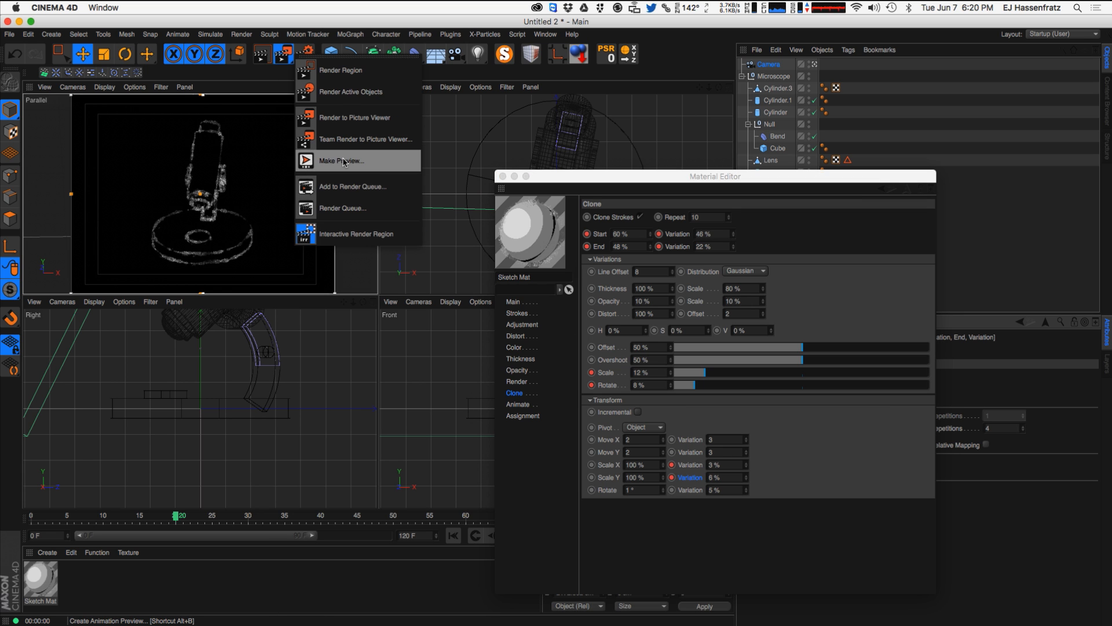
{"action": "left_click", "coordinate": [341, 161]}
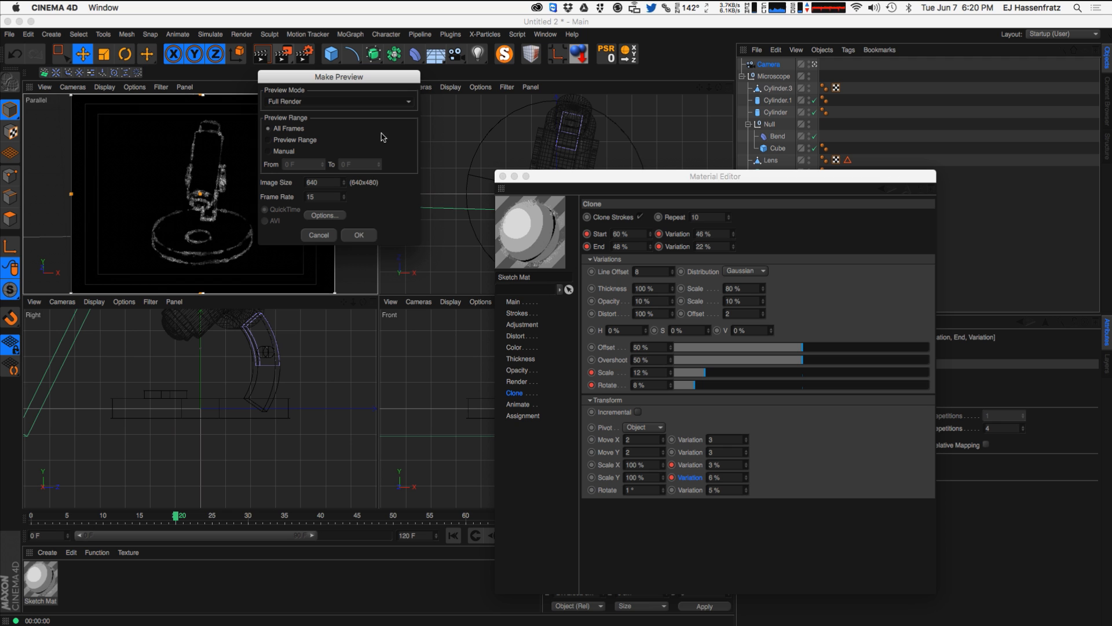
{"action": "left_click", "coordinate": [359, 236]}
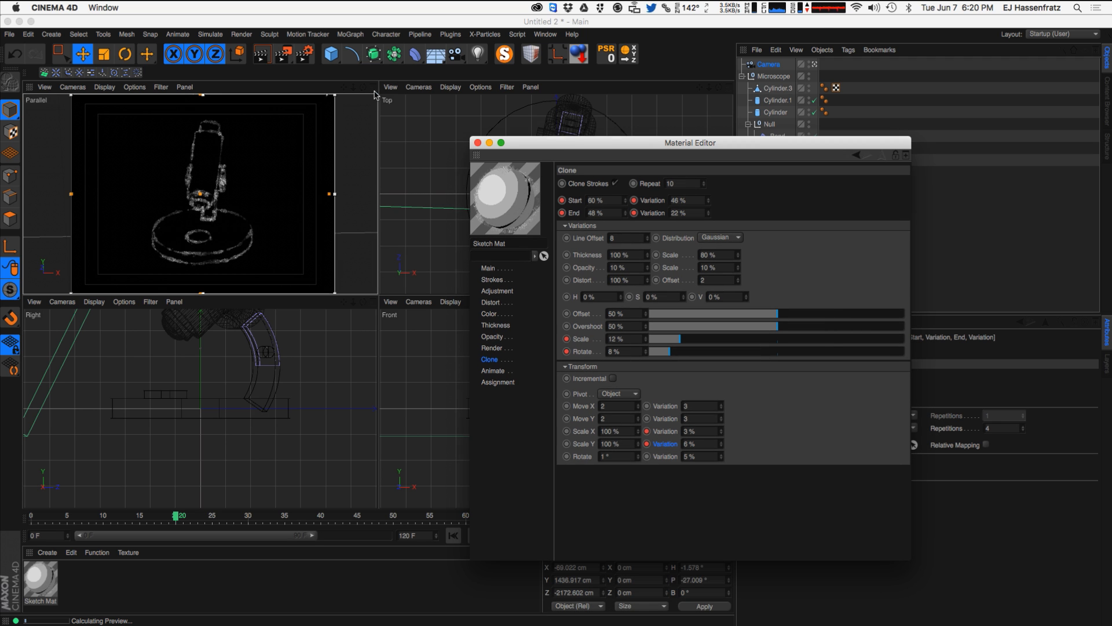
- Maximize the Parallel camera view and clear the rendered image from it
{"action": "left_click", "coordinate": [374, 92]}
{"action": "left_click_drag", "start_coordinate": [526, 144], "coordinate": [653, 106]}
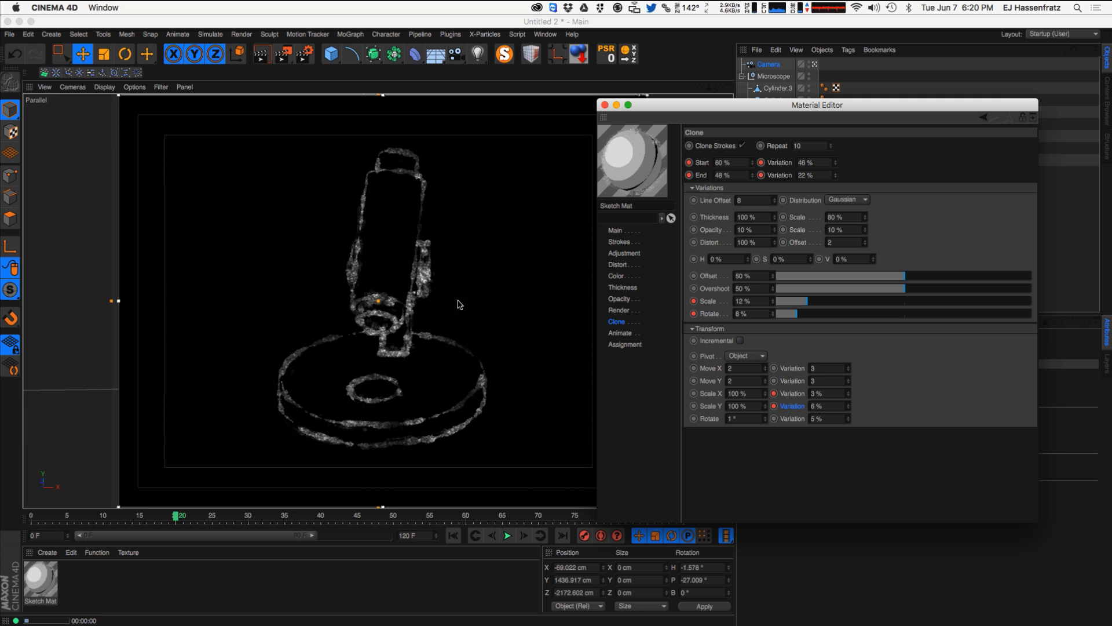
{"action": "left_click", "coordinate": [473, 259]}
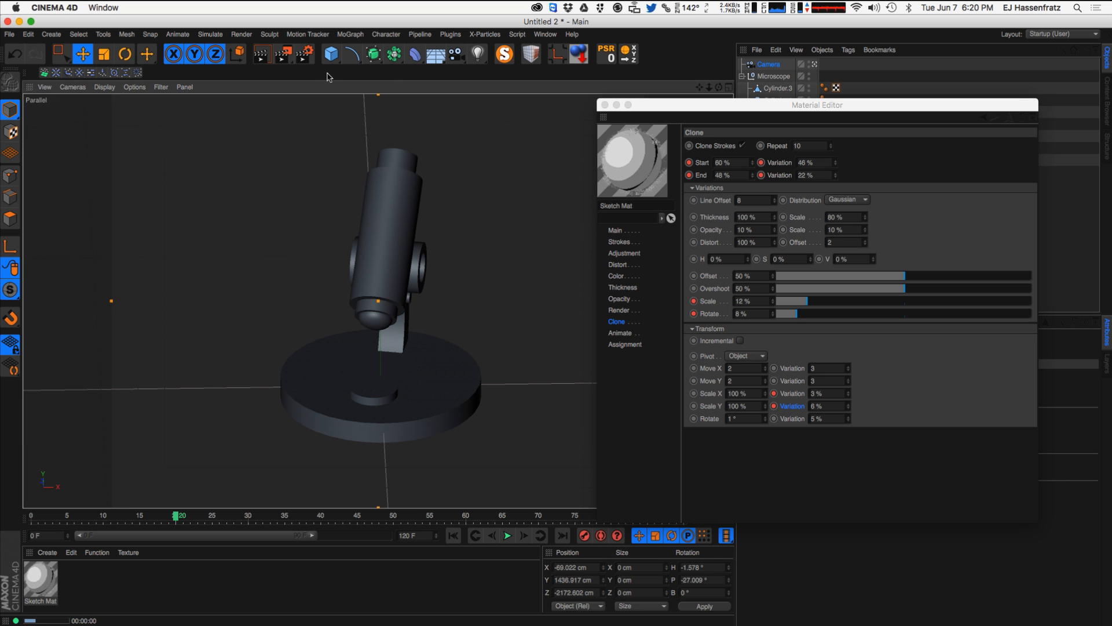
- Turn on Show Lines in the Sketch and Toon Editor Display render settings
{"action": "left_click", "coordinate": [304, 54]}
{"action": "left_click_drag", "start_coordinate": [488, 273], "coordinate": [678, 163]}
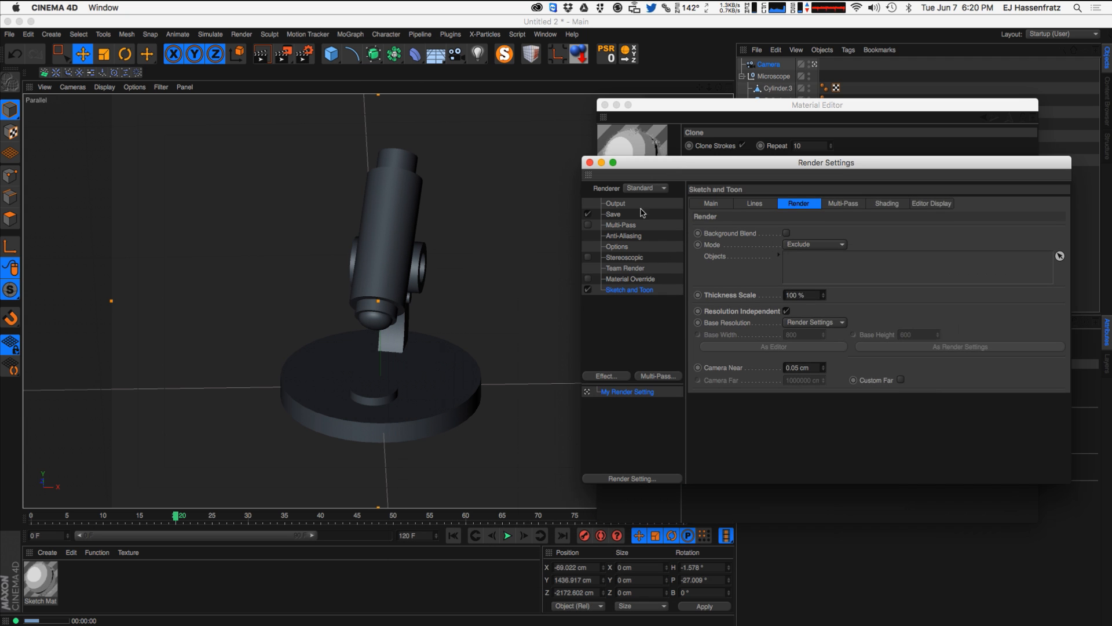
{"action": "left_click", "coordinate": [927, 204]}
{"action": "left_click", "coordinate": [748, 228]}
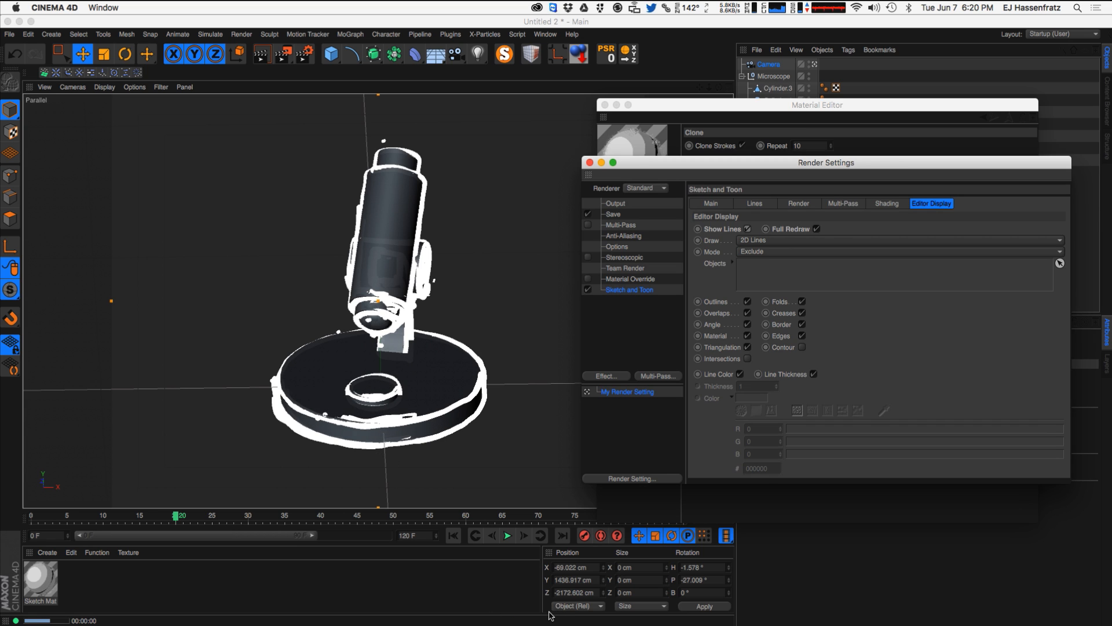
- Play the animation briefly with the sketch lines drawn in the viewport, and turn Show Lines off
{"action": "left_click", "coordinate": [509, 539]}
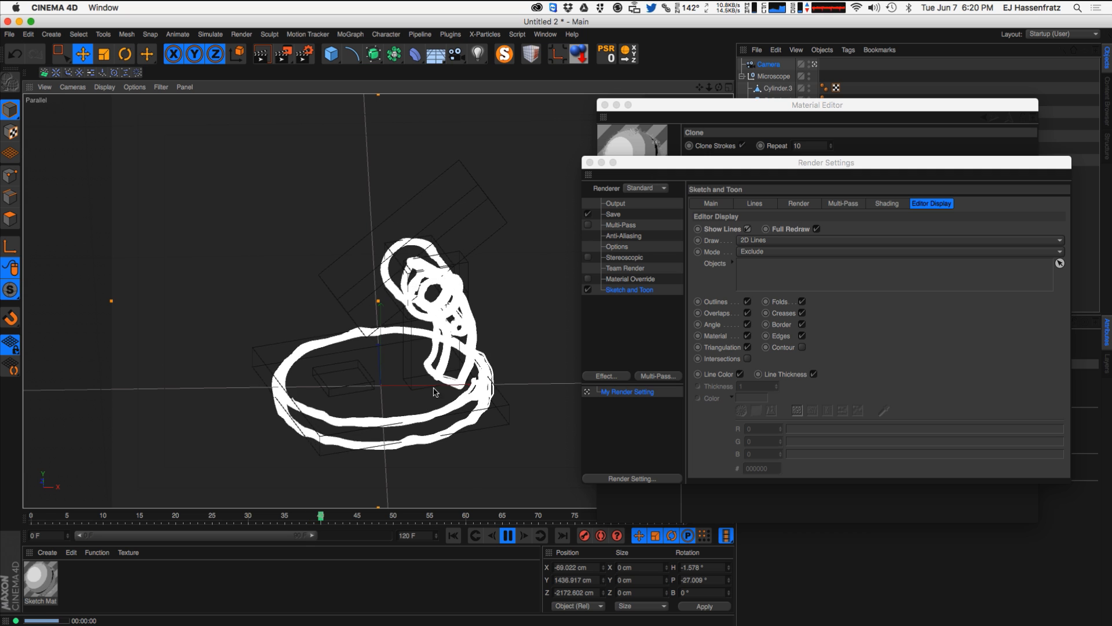
{"action": "left_click", "coordinate": [512, 540]}
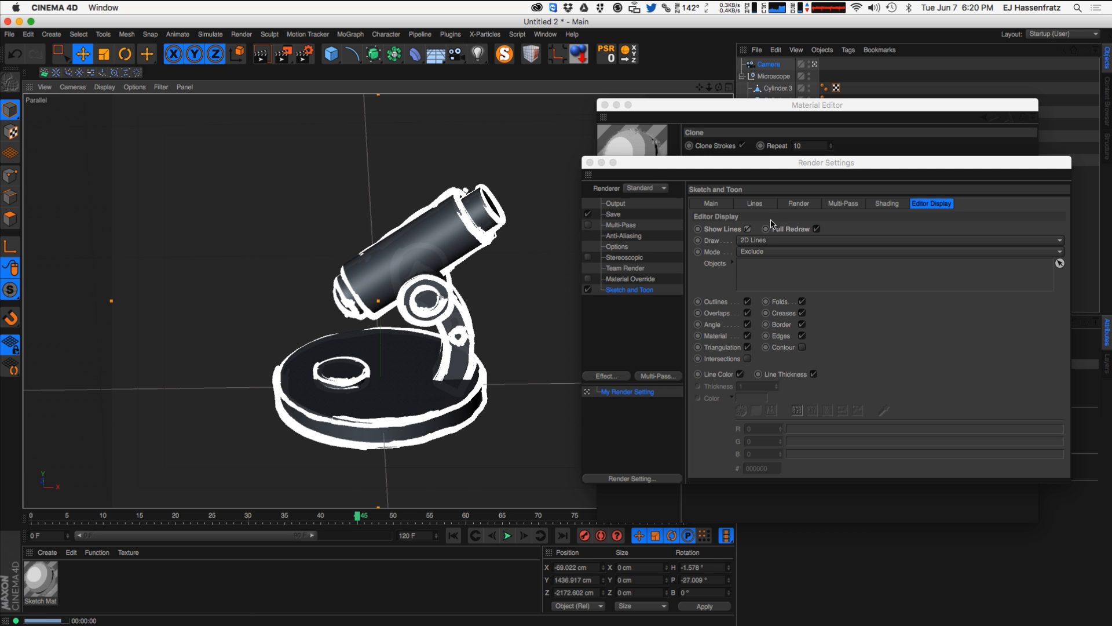
{"action": "left_click", "coordinate": [808, 242]}
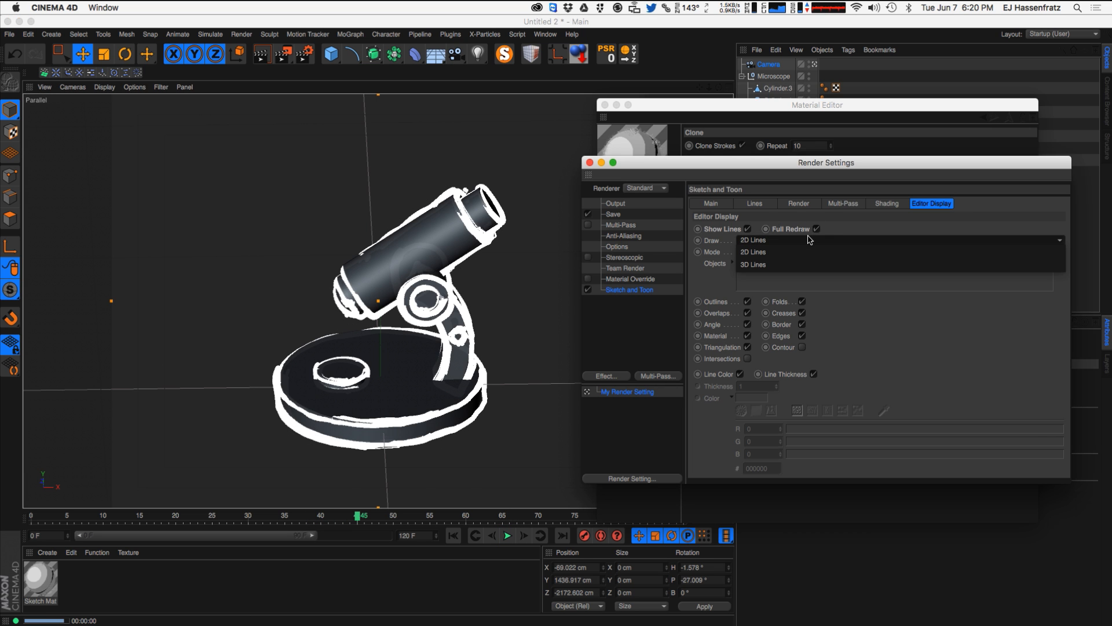
{"action": "left_click", "coordinate": [747, 229]}
- Play preview8.mov in the Picture Viewer and compare its line motion with preview7.mov
{"action": "key", "text": "shift+F6"}
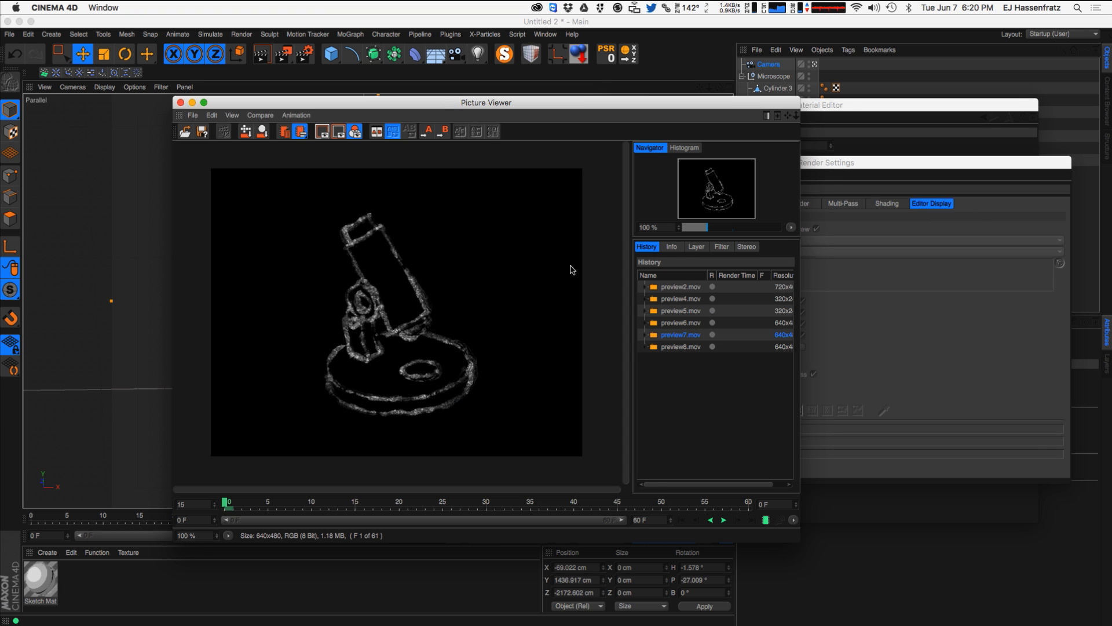
{"action": "left_click", "coordinate": [681, 347]}
{"action": "left_click", "coordinate": [765, 519]}
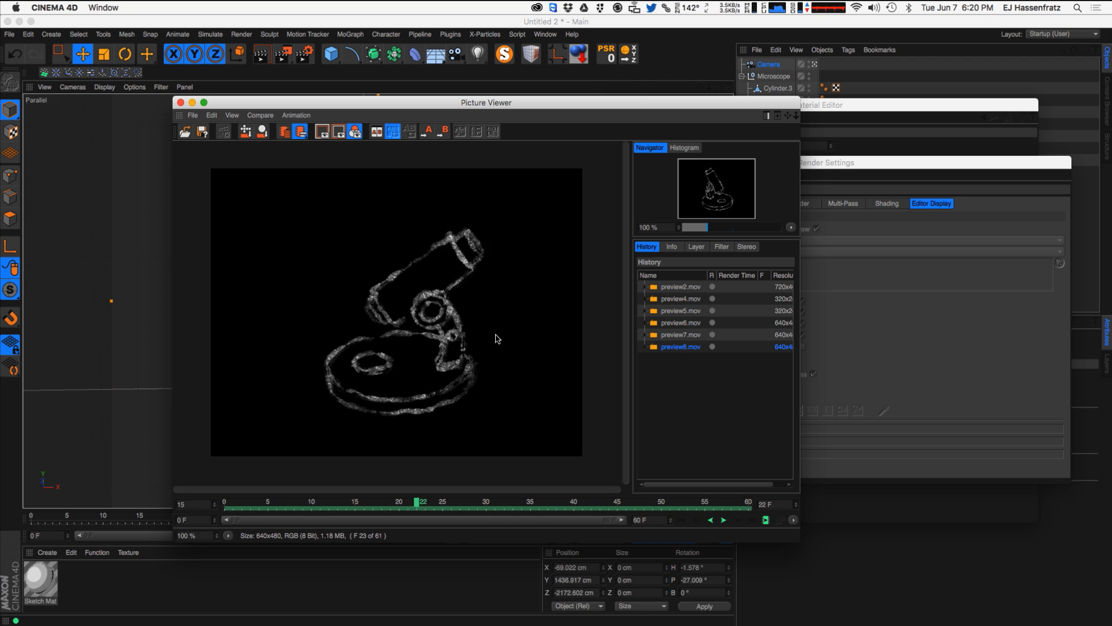
{"action": "left_click_drag", "start_coordinate": [486, 103], "coordinate": [375, 104]}
{"action": "left_click", "coordinate": [570, 338]}
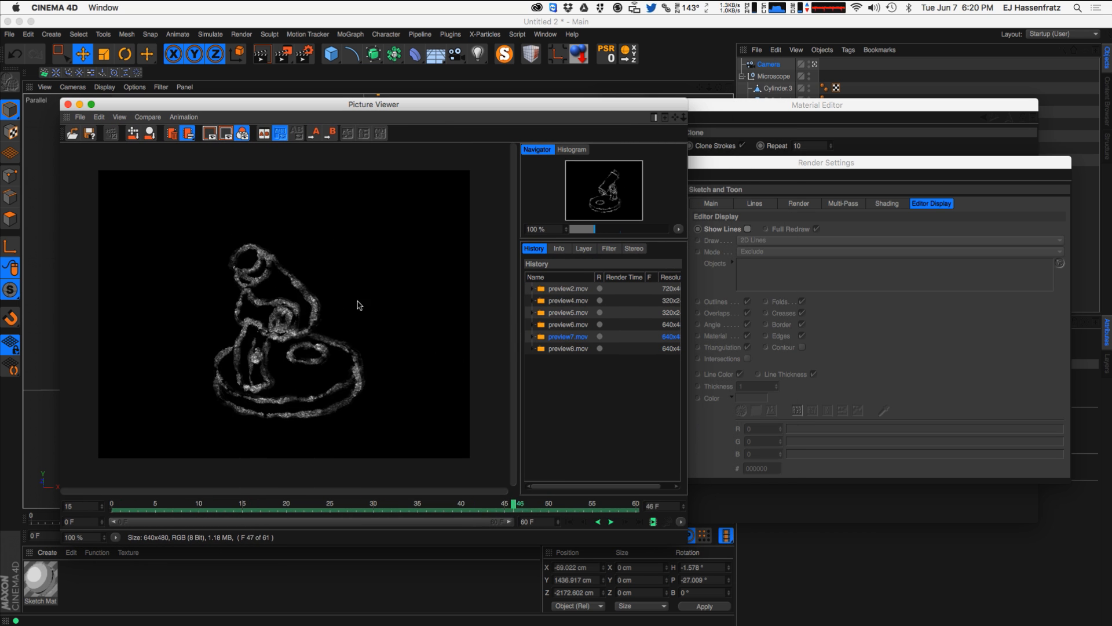
{"action": "left_click", "coordinate": [568, 349]}
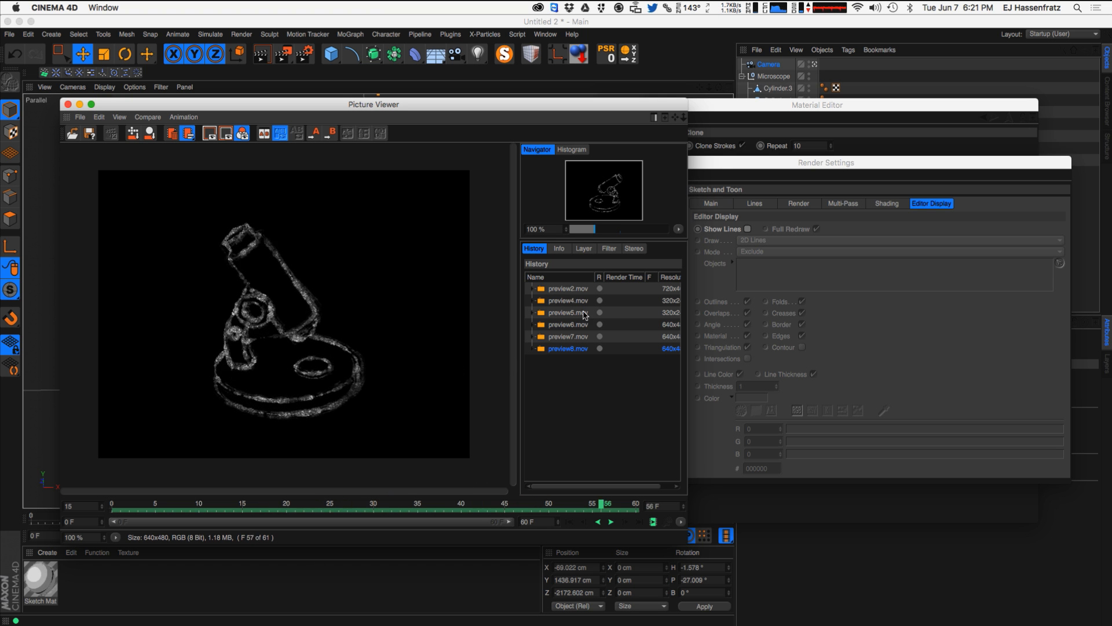
- Close the render settings and lower the sketch material's stroke Join Limit to 40°
{"action": "left_click", "coordinate": [721, 464]}
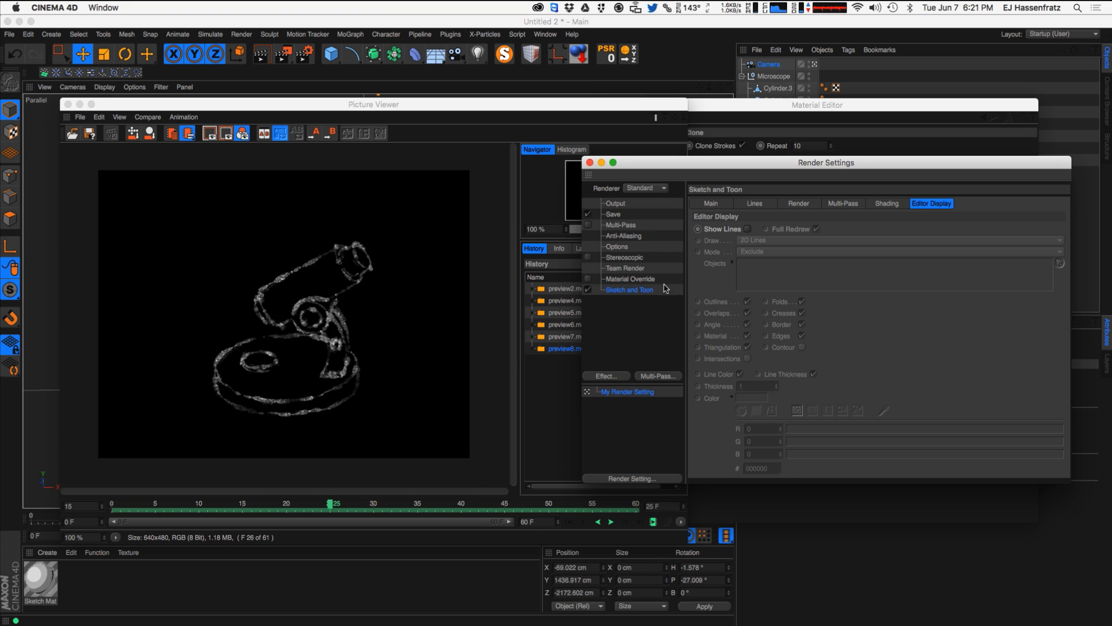
{"action": "left_click", "coordinate": [590, 162]}
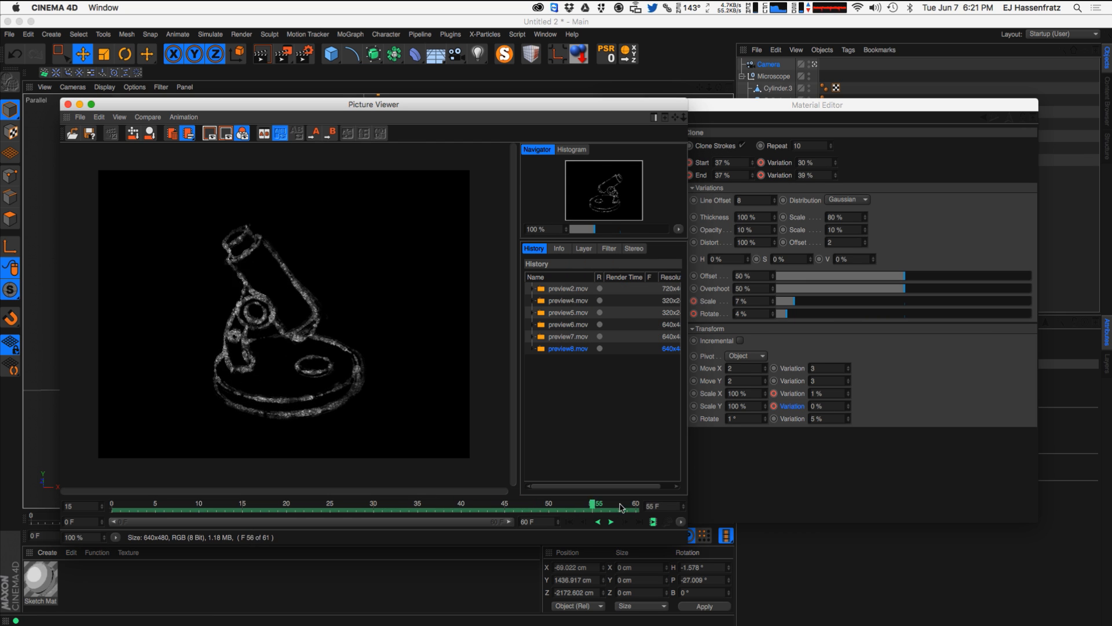
{"action": "left_click_drag", "start_coordinate": [688, 537], "coordinate": [586, 538]}
{"action": "left_click", "coordinate": [619, 242]}
{"action": "left_click", "coordinate": [624, 253]}
{"action": "left_click", "coordinate": [619, 242]}
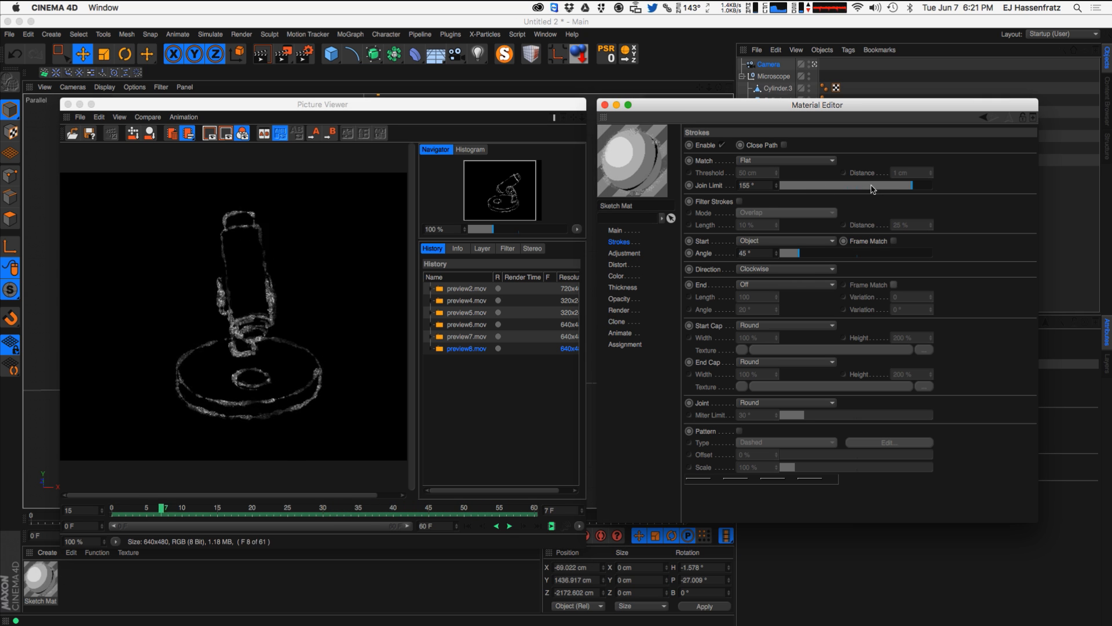
{"action": "left_click", "coordinate": [826, 185]}
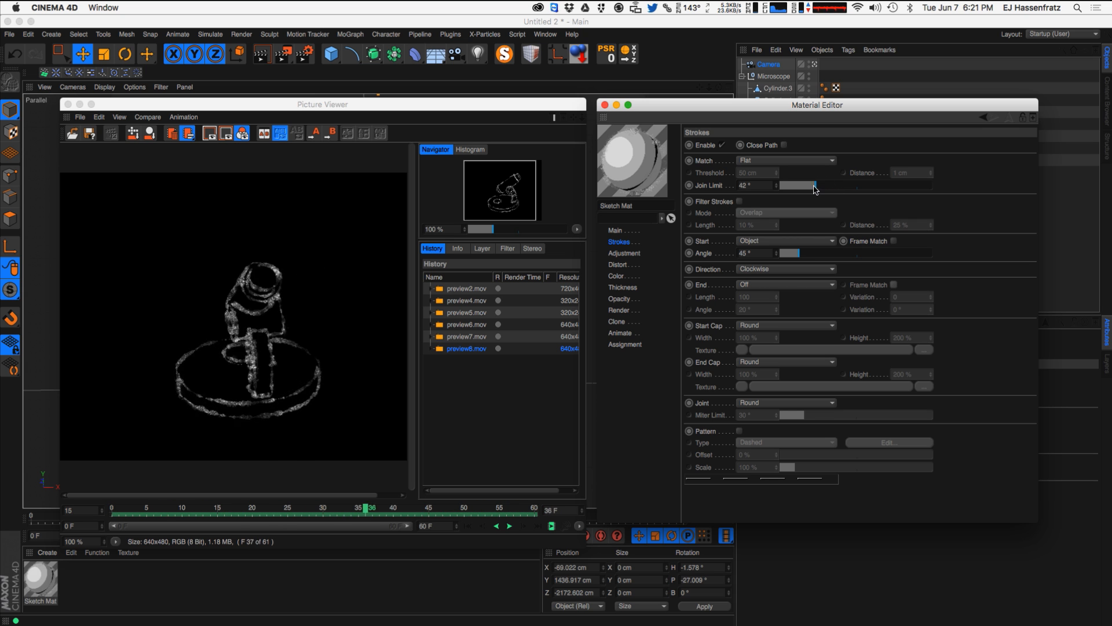
{"action": "left_click", "coordinate": [777, 187]}
{"action": "left_click", "coordinate": [776, 183]}
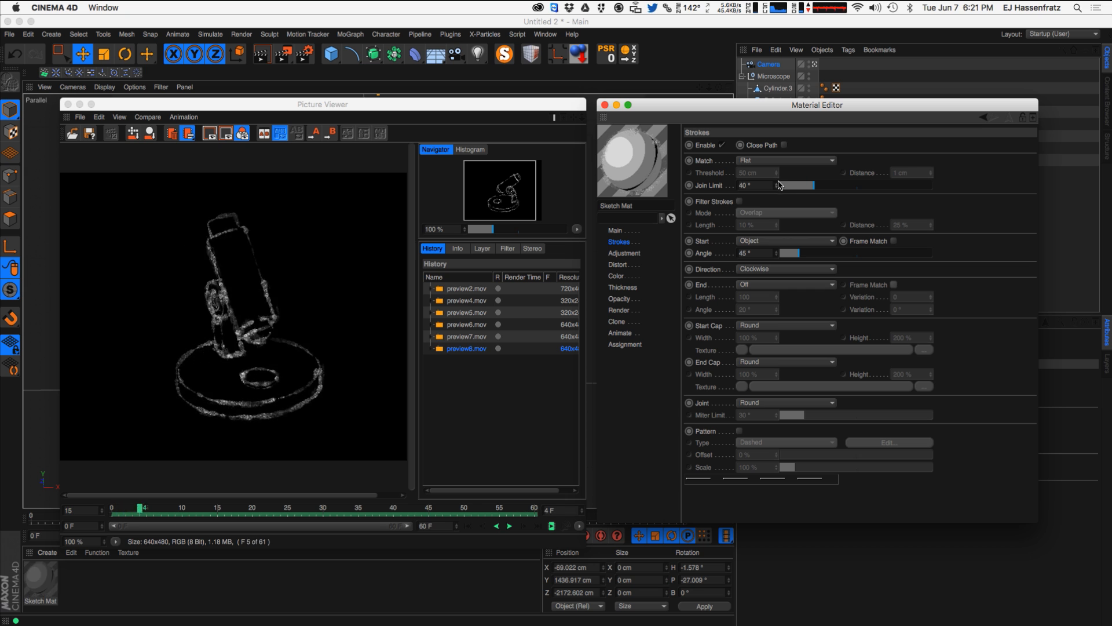
- Start another Full Render preview of all frames and minimize the Picture Viewer
{"action": "left_click_drag", "start_coordinate": [283, 54], "coordinate": [306, 167]}
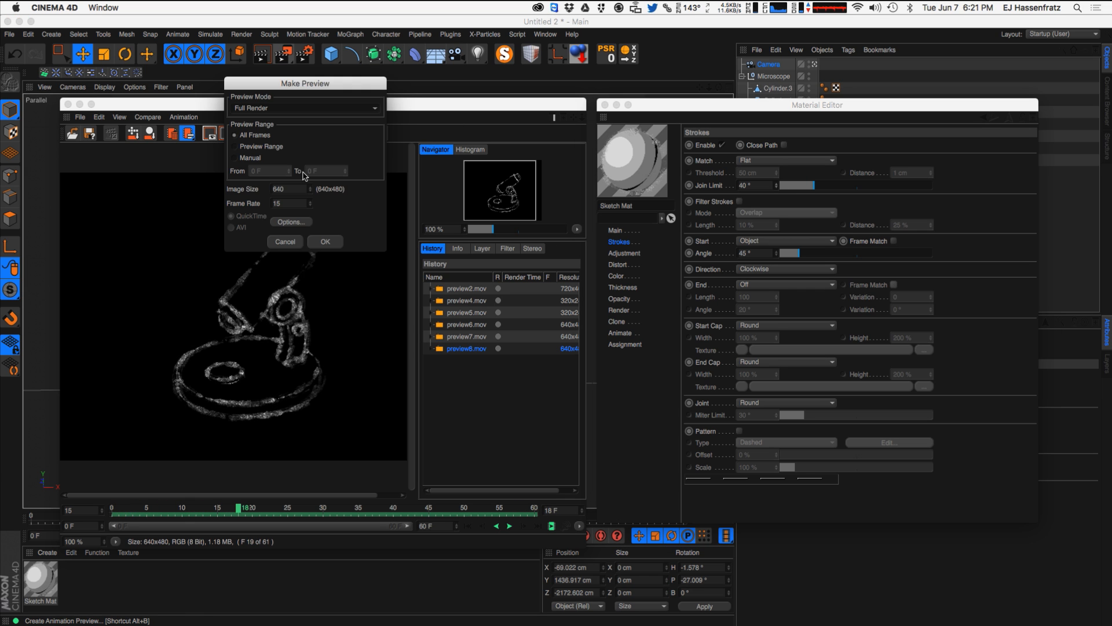
{"action": "key", "text": "Return"}
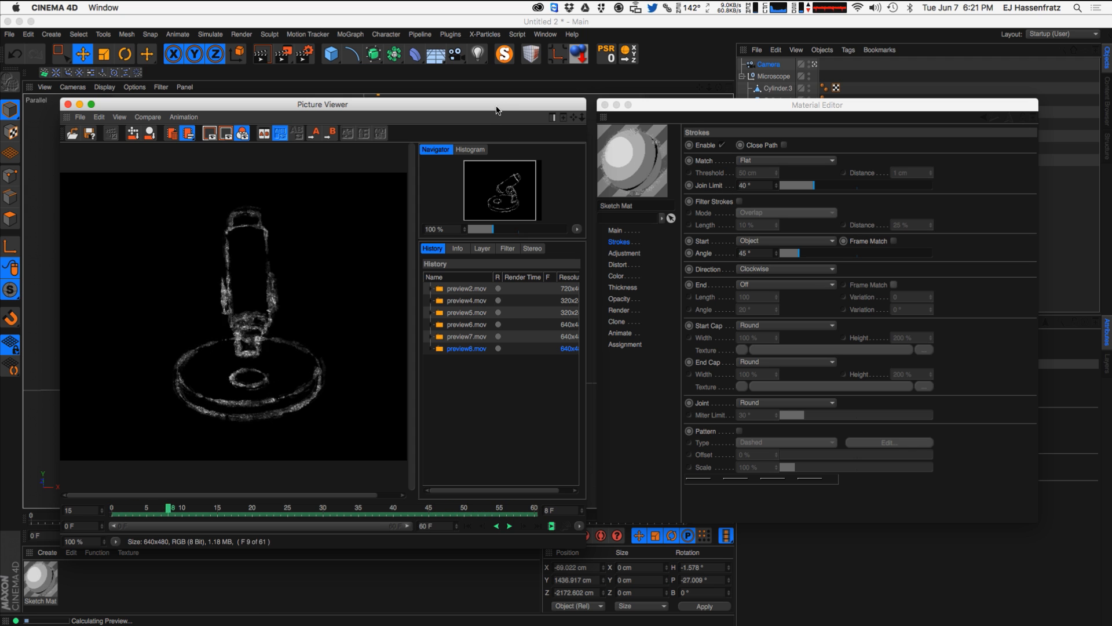
{"action": "left_click_drag", "start_coordinate": [501, 105], "coordinate": [491, 118]}
{"action": "key", "text": "super+m"}
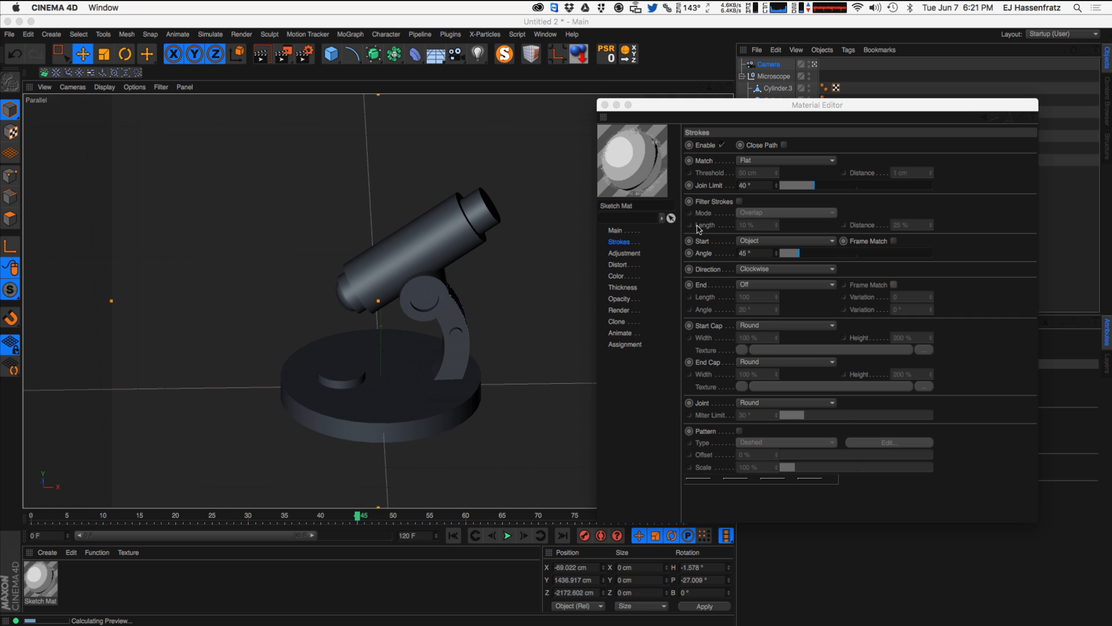
- Show the sketch material's Adjustment settings with the dope sheet beside them, and go to frame 0
{"action": "left_click", "coordinate": [630, 254]}
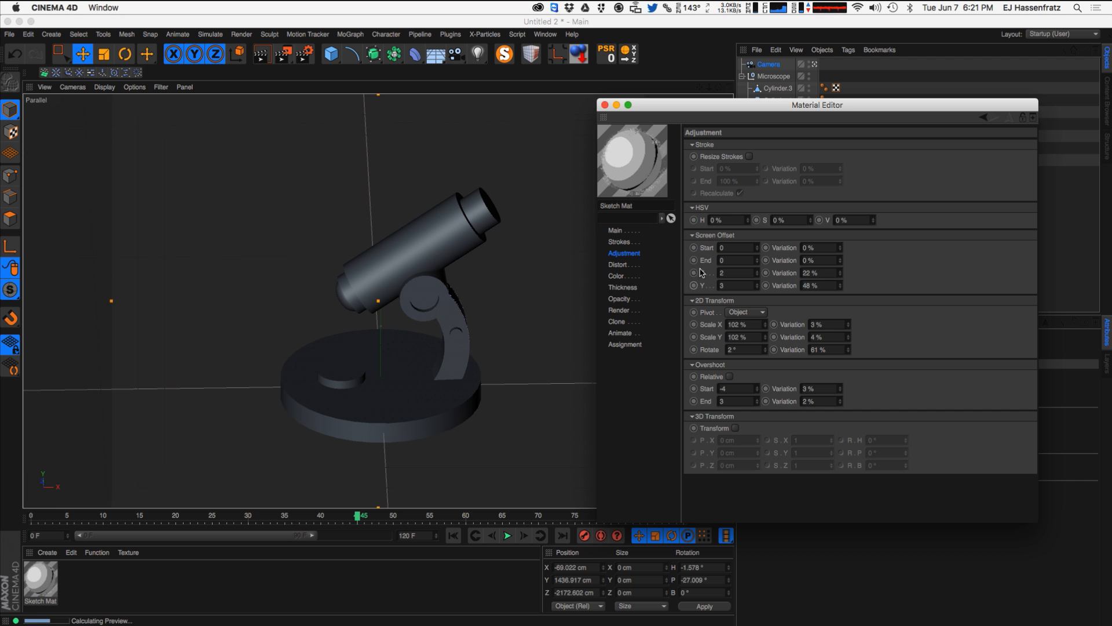
{"action": "left_click", "coordinate": [545, 34]}
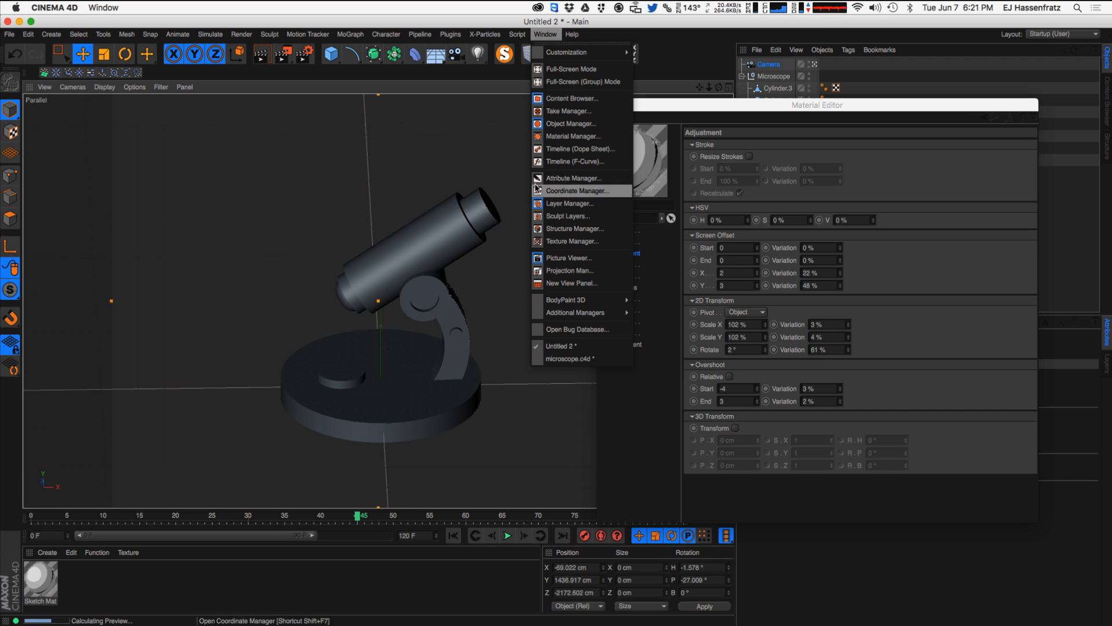
{"action": "left_click", "coordinate": [577, 152]}
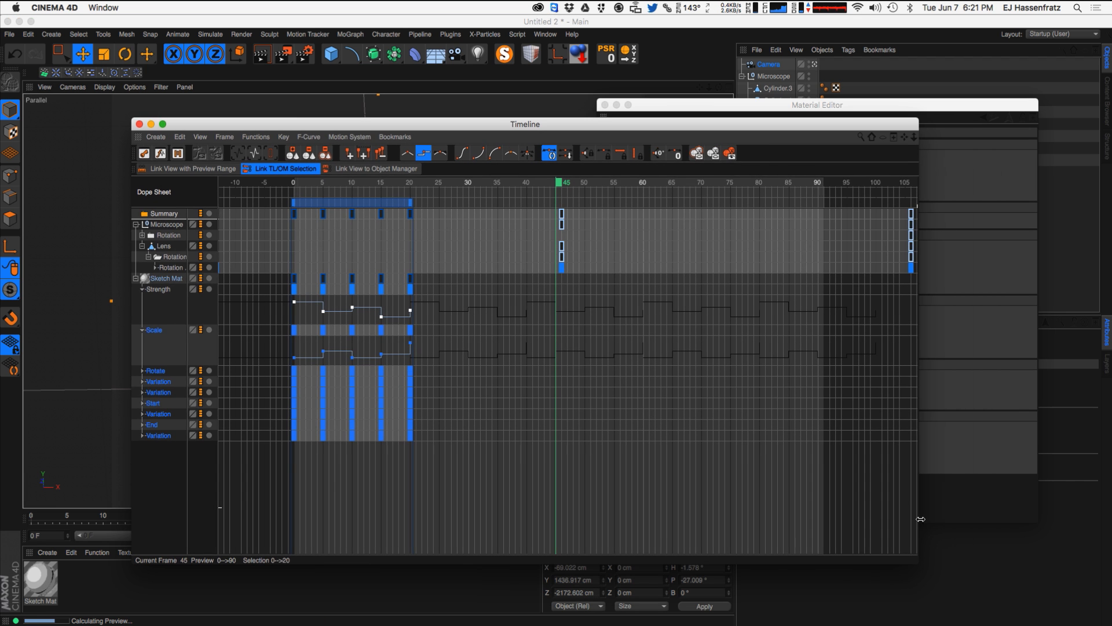
{"action": "left_click_drag", "start_coordinate": [911, 562], "coordinate": [549, 576]}
{"action": "left_click", "coordinate": [237, 187]}
- Keyframe the Screen Offset X and Y values of the sketch material at frame 0
{"action": "right_click_drag", "start_coordinate": [310, 388], "coordinate": [473, 394], "text": "alt"}
{"action": "middle_click_drag", "start_coordinate": [334, 406], "coordinate": [418, 407], "text": "alt"}
{"action": "right_click_drag", "start_coordinate": [347, 409], "coordinate": [387, 410], "text": "alt"}
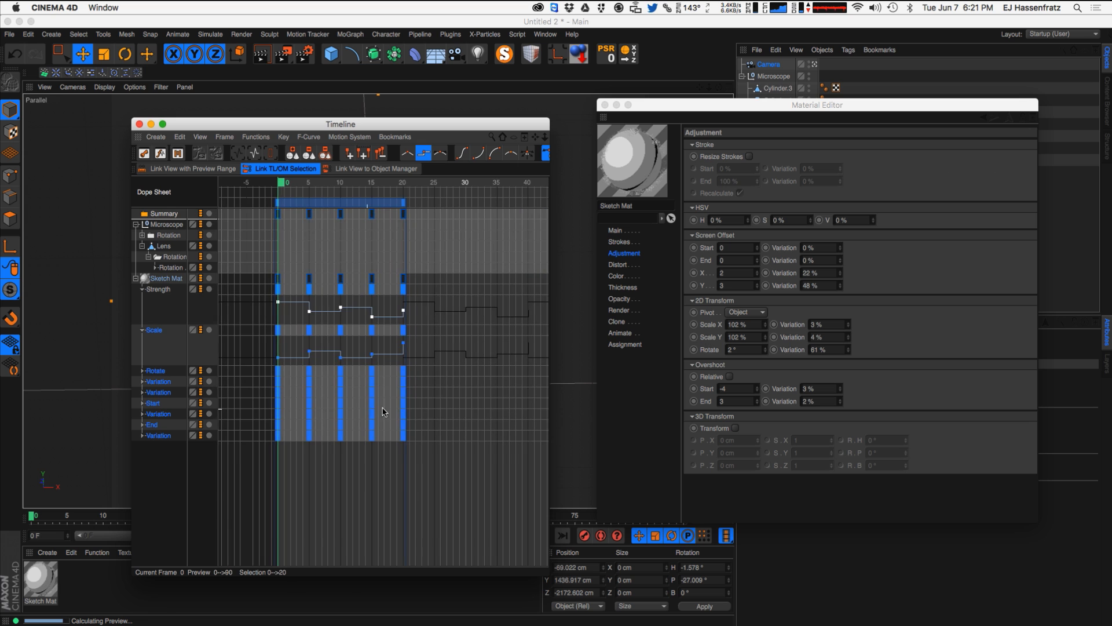
{"action": "middle_click_drag", "start_coordinate": [433, 391], "coordinate": [472, 377], "text": "alt"}
{"action": "left_click", "coordinate": [694, 272]}
{"action": "left_click", "coordinate": [694, 285]}
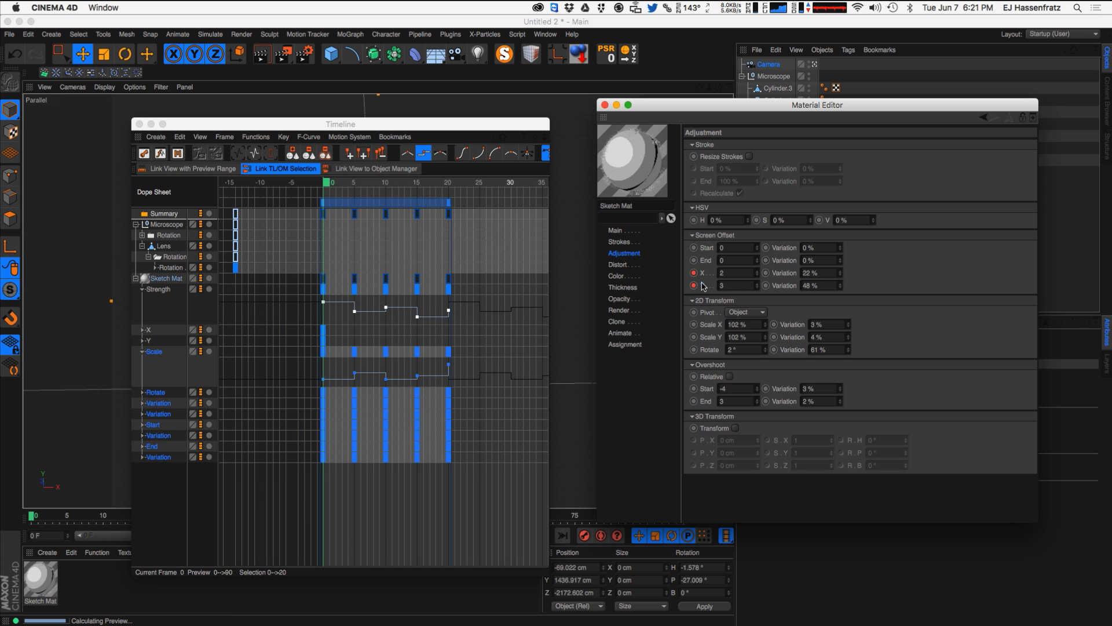
- Keyframe the 2D Transform Scale X and Scale Y values at frame 0, and go to frame 5 with the timeline window closed
{"action": "left_click", "coordinate": [694, 325]}
{"action": "left_click", "coordinate": [694, 336]}
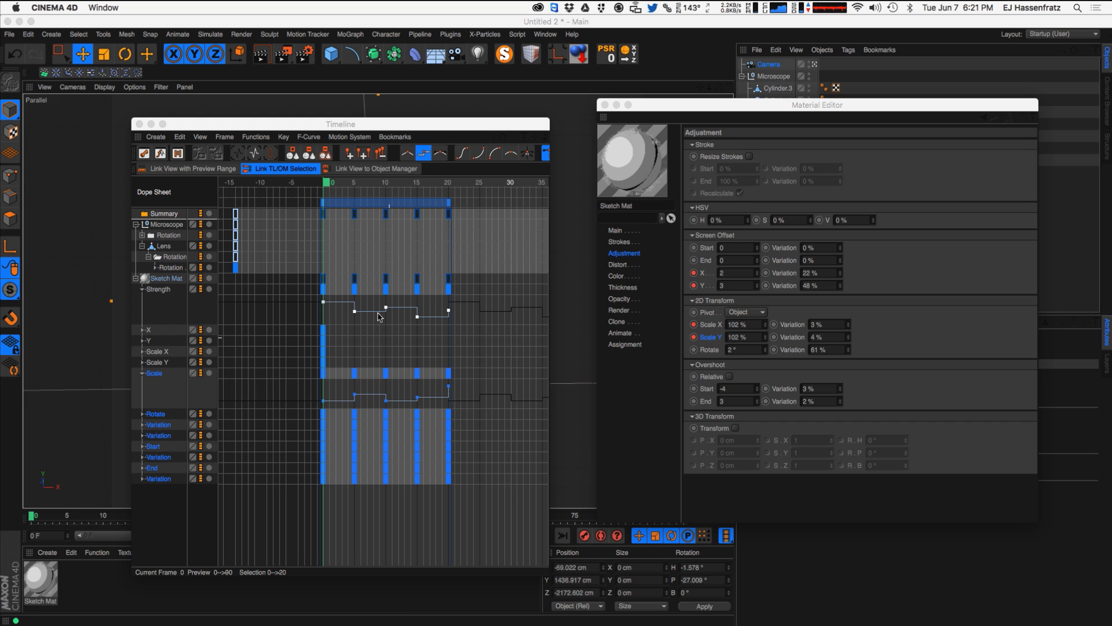
{"action": "left_click", "coordinate": [358, 185]}
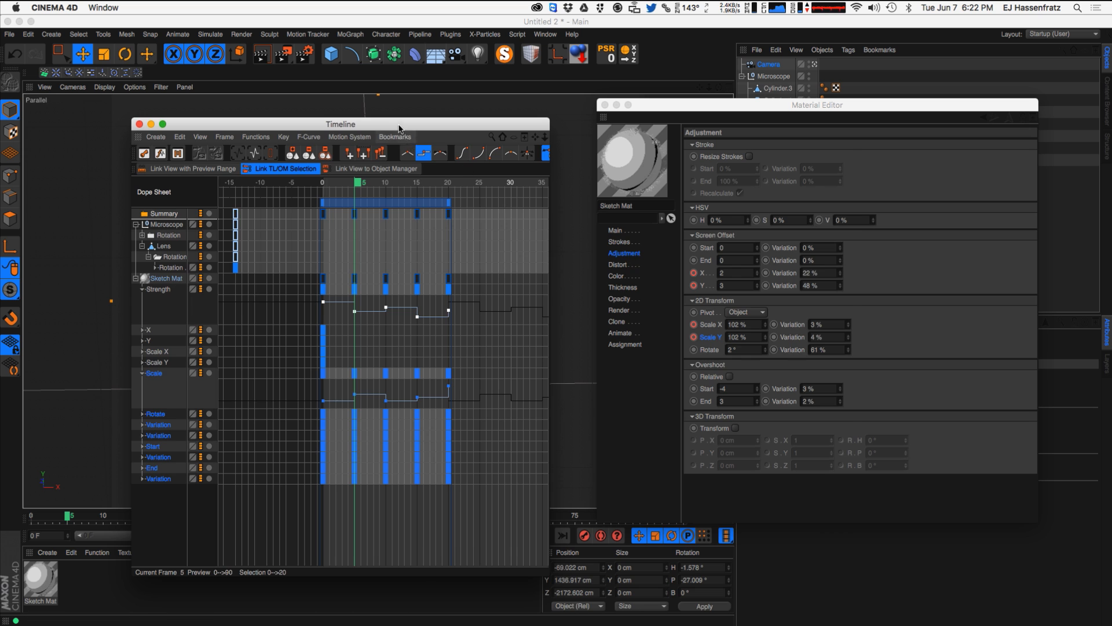
{"action": "left_click_drag", "start_coordinate": [398, 126], "coordinate": [687, 157]}
{"action": "left_click", "coordinate": [442, 105]}
{"action": "key", "text": "super+r"}
{"action": "left_click_drag", "start_coordinate": [514, 162], "coordinate": [0, 579]}
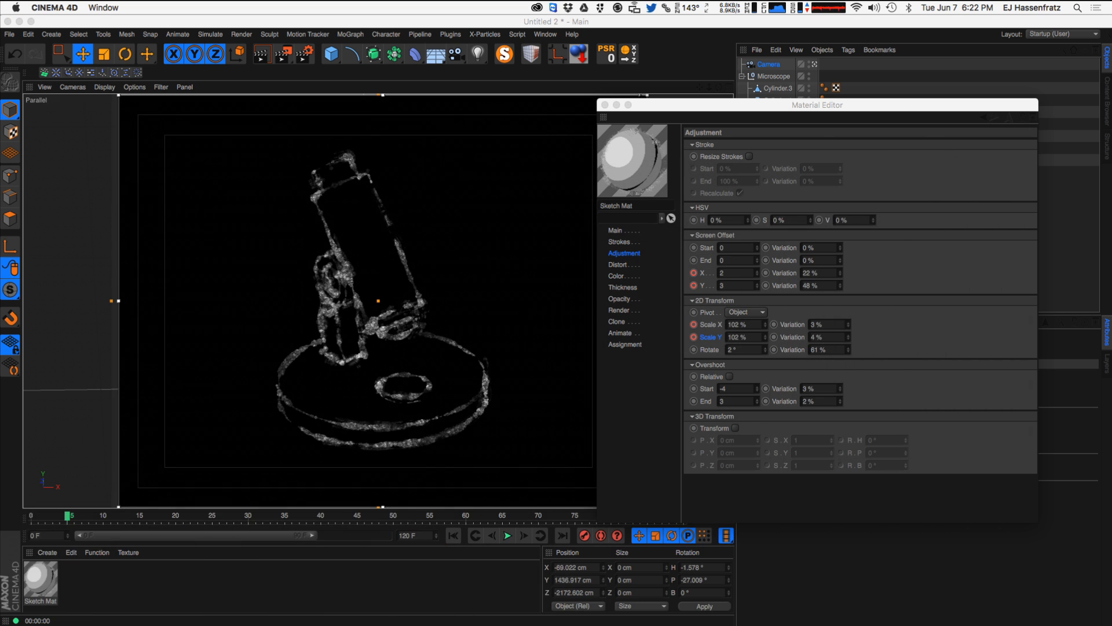
- Set Screen Offset X to 4 and Y to 5 and keyframe both values at frame 5
{"action": "double_click", "coordinate": [757, 270]}
{"action": "double_click", "coordinate": [758, 283]}
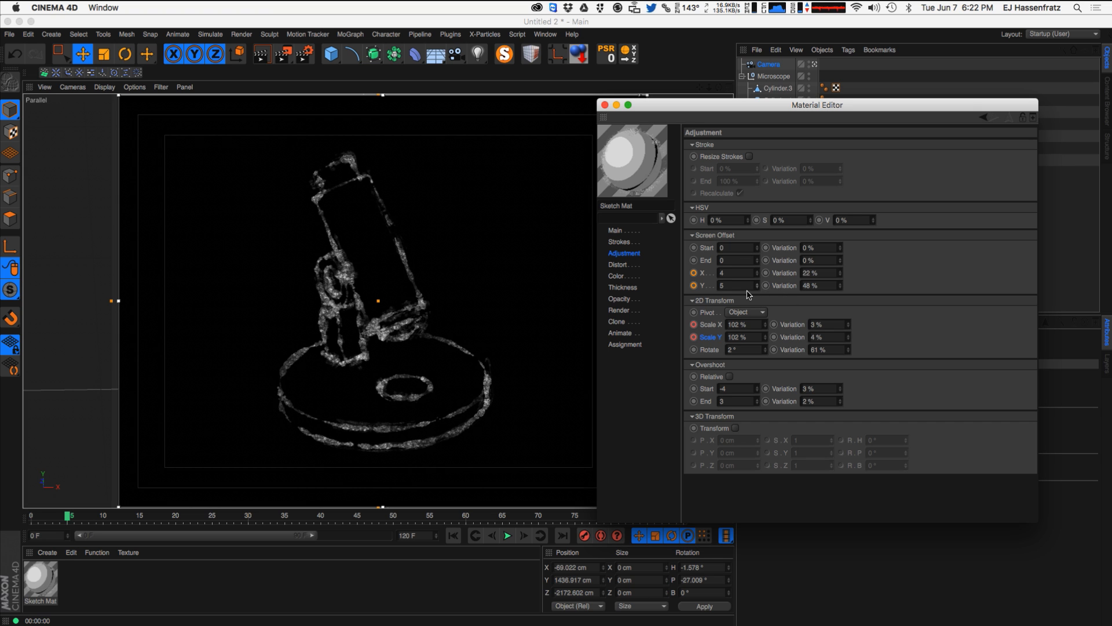
{"action": "left_click", "coordinate": [693, 273], "text": "ctrl"}
{"action": "left_click", "coordinate": [694, 286], "text": "ctrl"}
- Set the 2D Transform Scale X to 104% and Scale Y to 98% and keyframe both at frame 5
{"action": "left_click", "coordinate": [766, 322]}
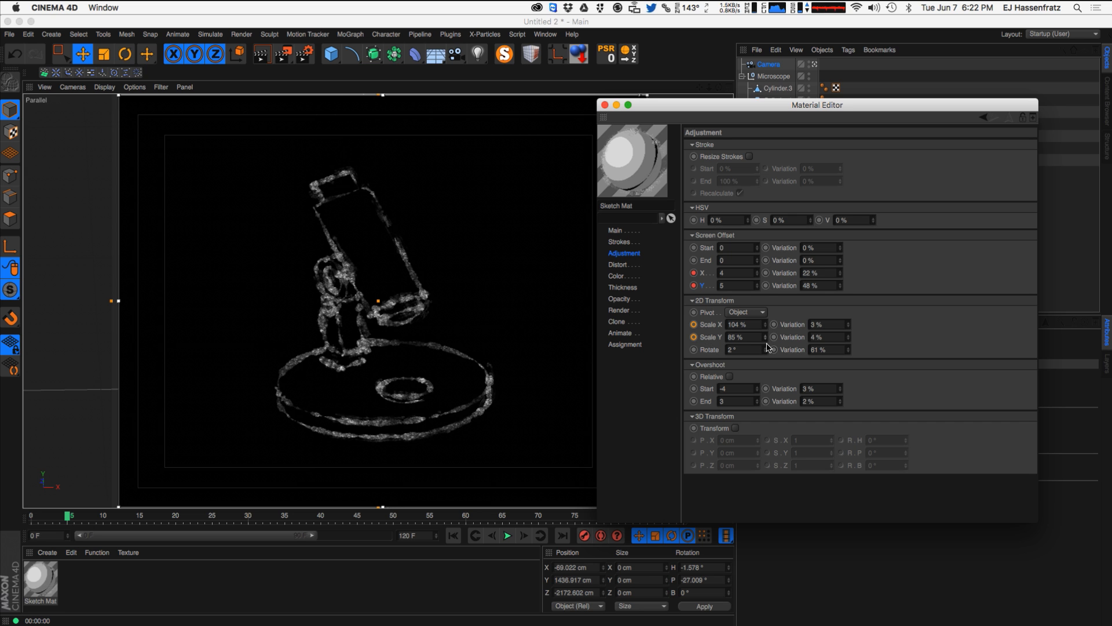
{"action": "left_click_drag", "start_coordinate": [767, 340], "coordinate": [767, 335]}
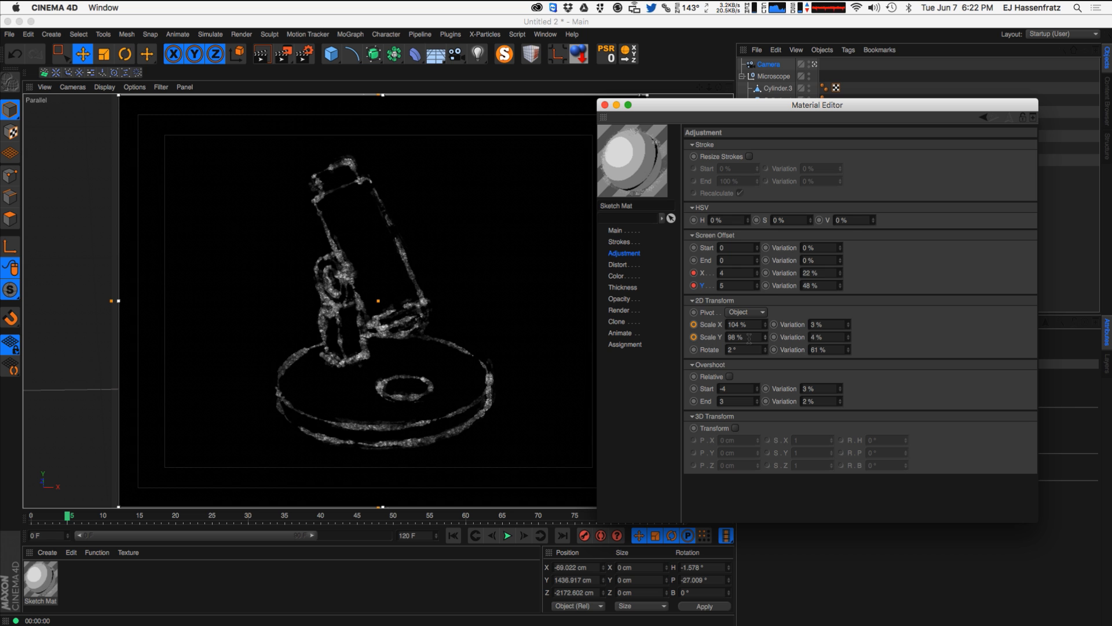
{"action": "left_click", "coordinate": [694, 325], "text": "ctrl"}
{"action": "left_click", "coordinate": [694, 337], "text": "ctrl"}
{"action": "left_click_drag", "start_coordinate": [0, 248], "coordinate": [0, 382]}
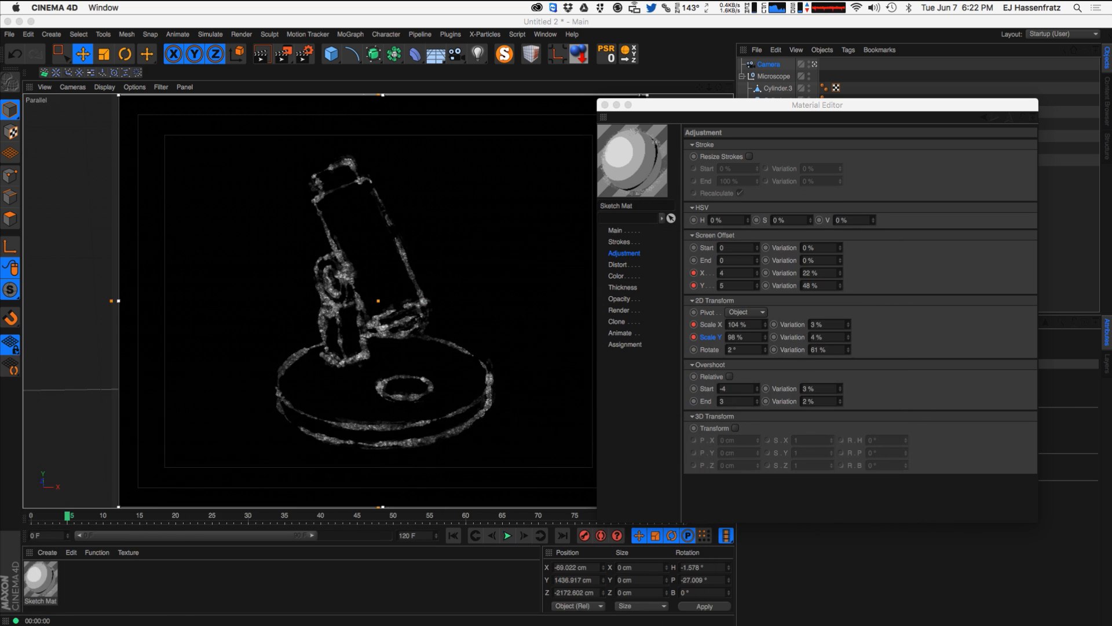
- Go to frame 10 and set Screen Offset X to -2 and Y to -1
{"action": "left_click", "coordinate": [103, 515]}
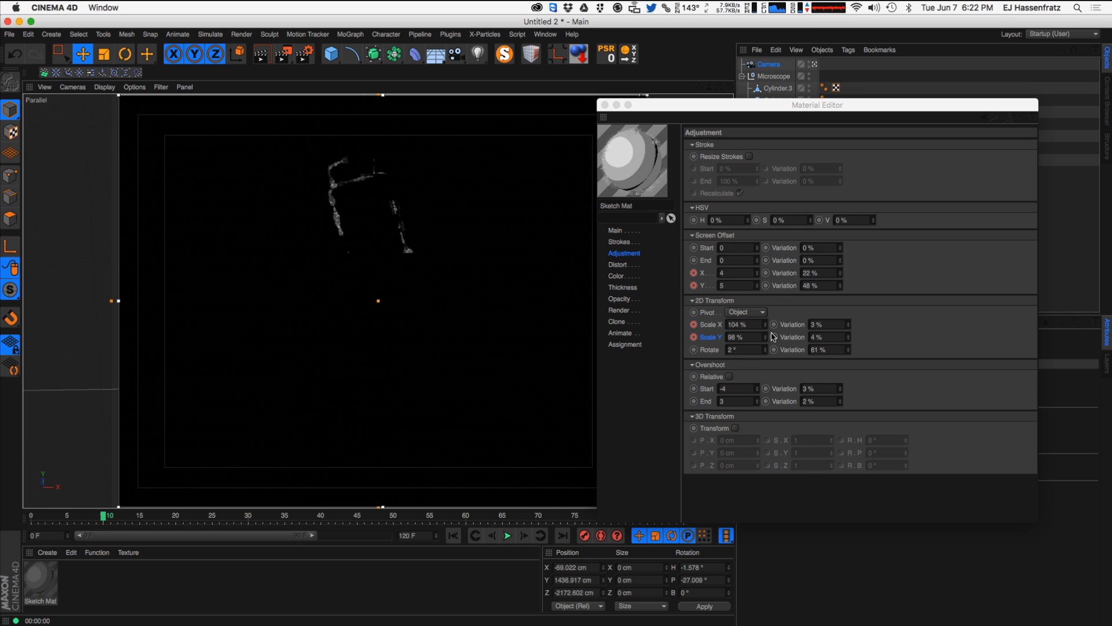
{"action": "left_click", "coordinate": [757, 275]}
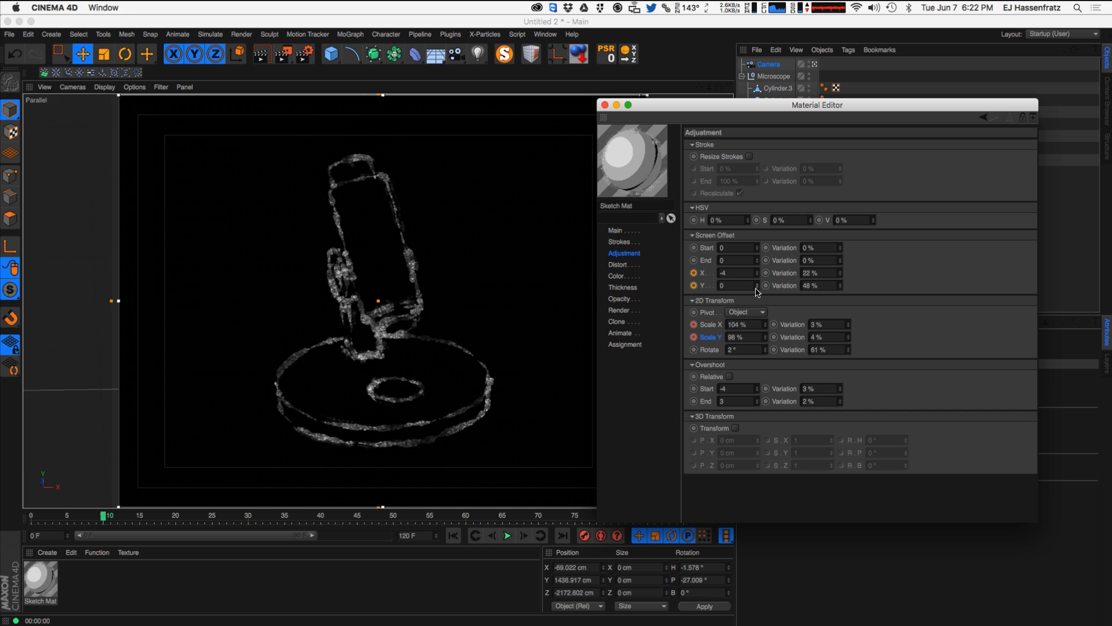
{"action": "left_click", "coordinate": [757, 288]}
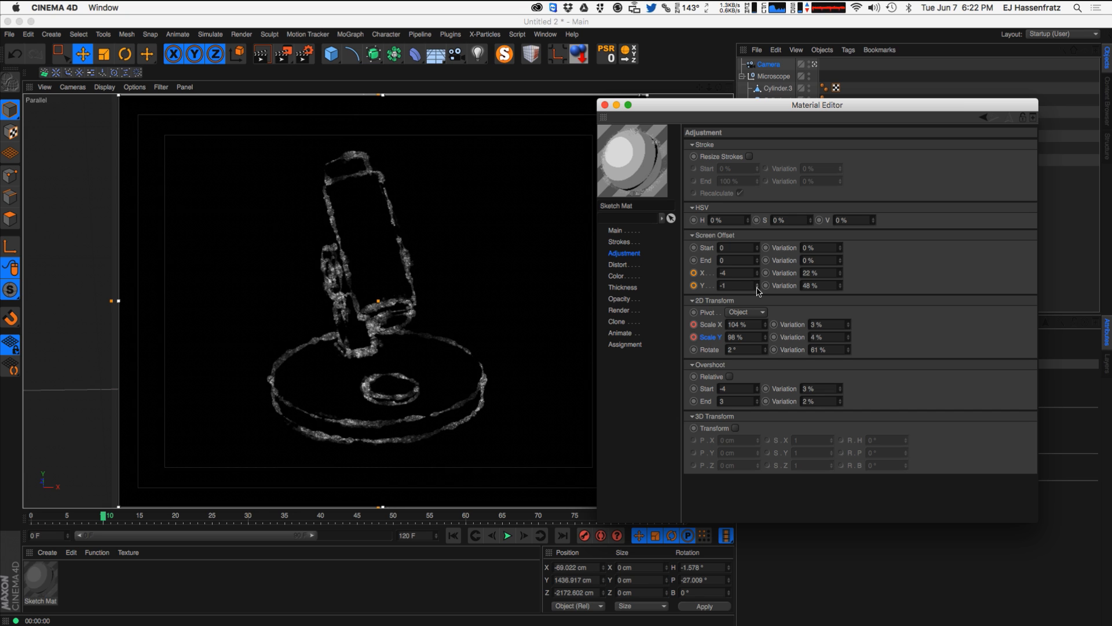
{"action": "left_click", "coordinate": [757, 270]}
{"action": "left_click", "coordinate": [757, 271]}
- Set Scale X to 102% and Scale Y to 101%, and keyframe both scales and both screen offsets at frame 10
{"action": "double_click", "coordinate": [762, 327]}
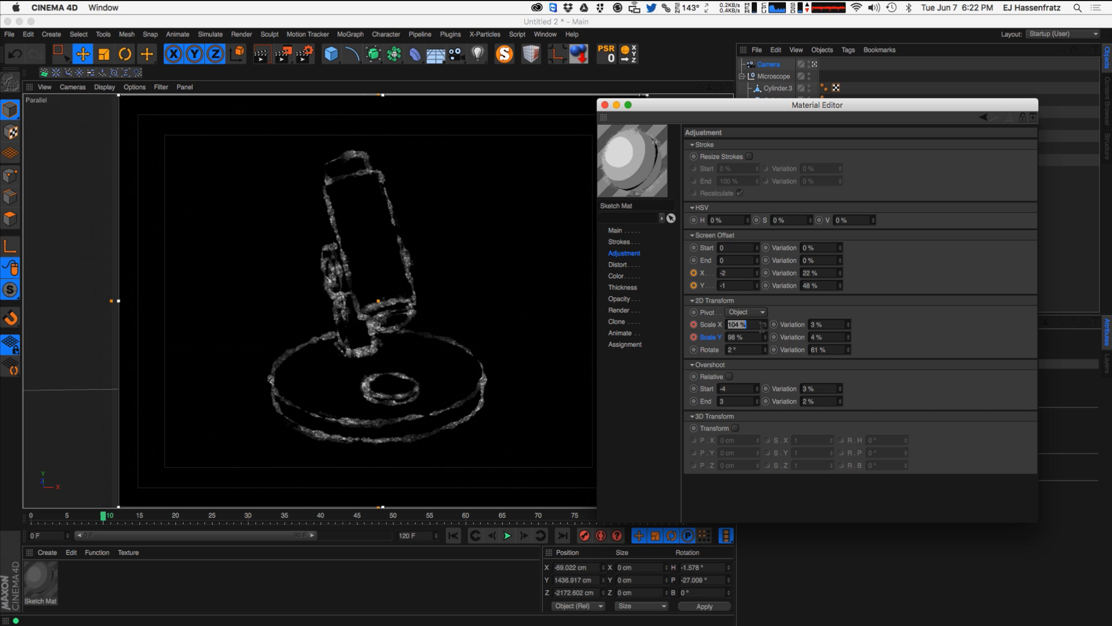
{"action": "left_click", "coordinate": [766, 336]}
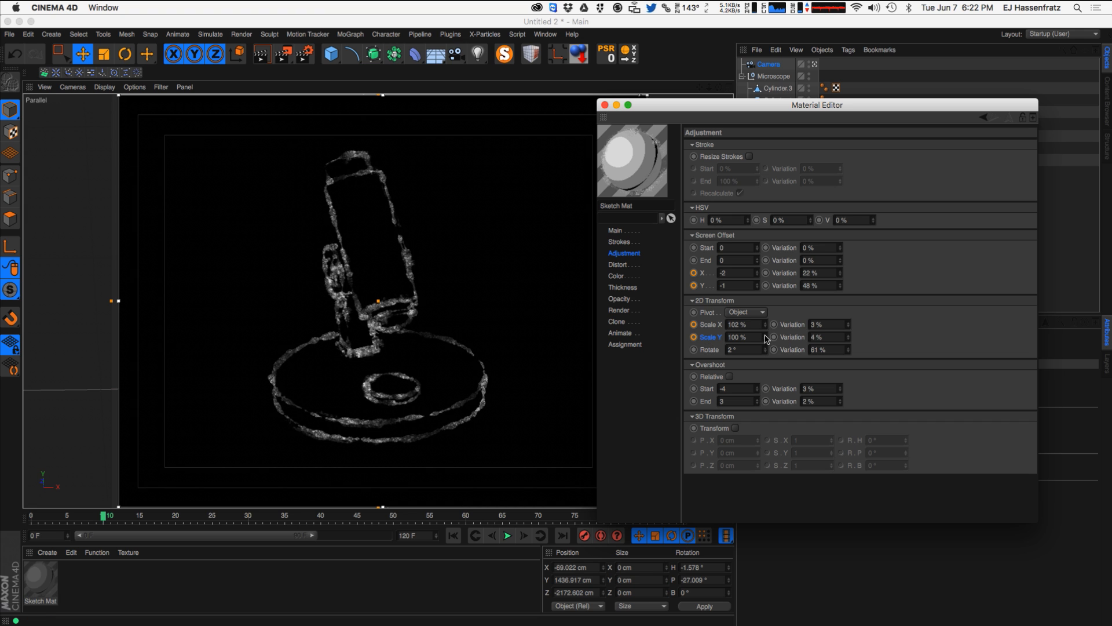
{"action": "left_click", "coordinate": [694, 324], "text": "ctrl"}
{"action": "left_click", "coordinate": [693, 337], "text": "ctrl"}
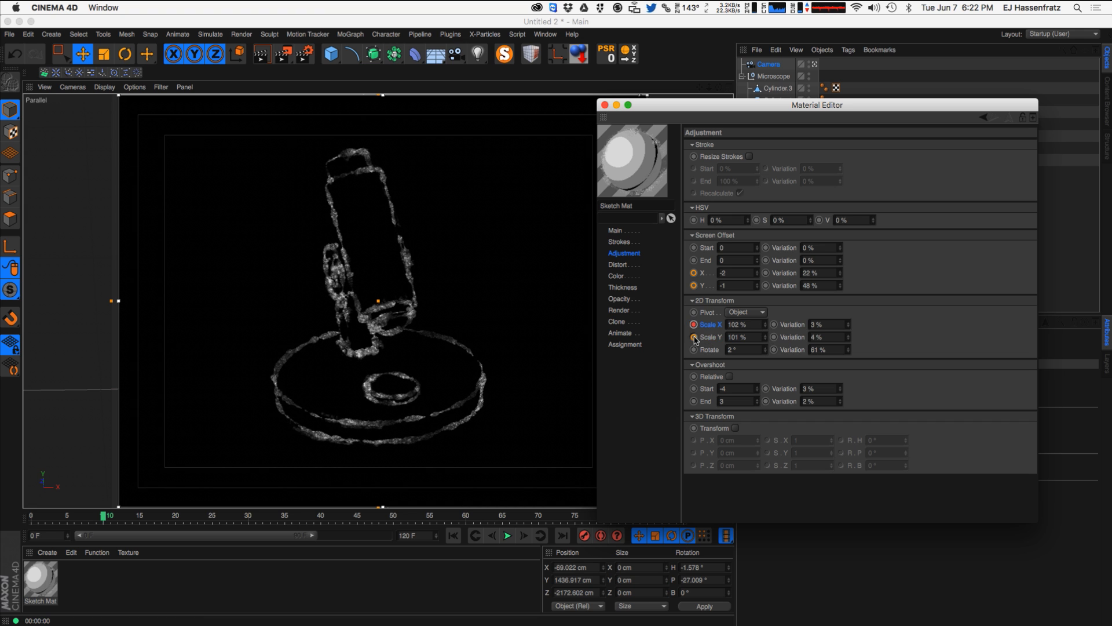
{"action": "left_click", "coordinate": [694, 272], "text": "ctrl"}
{"action": "left_click", "coordinate": [694, 285], "text": "ctrl"}
- At frame 15, keyframe Screen Offset X at 0 and Y at 2, with Scale X and Scale Y at 100%
{"action": "left_click", "coordinate": [134, 518]}
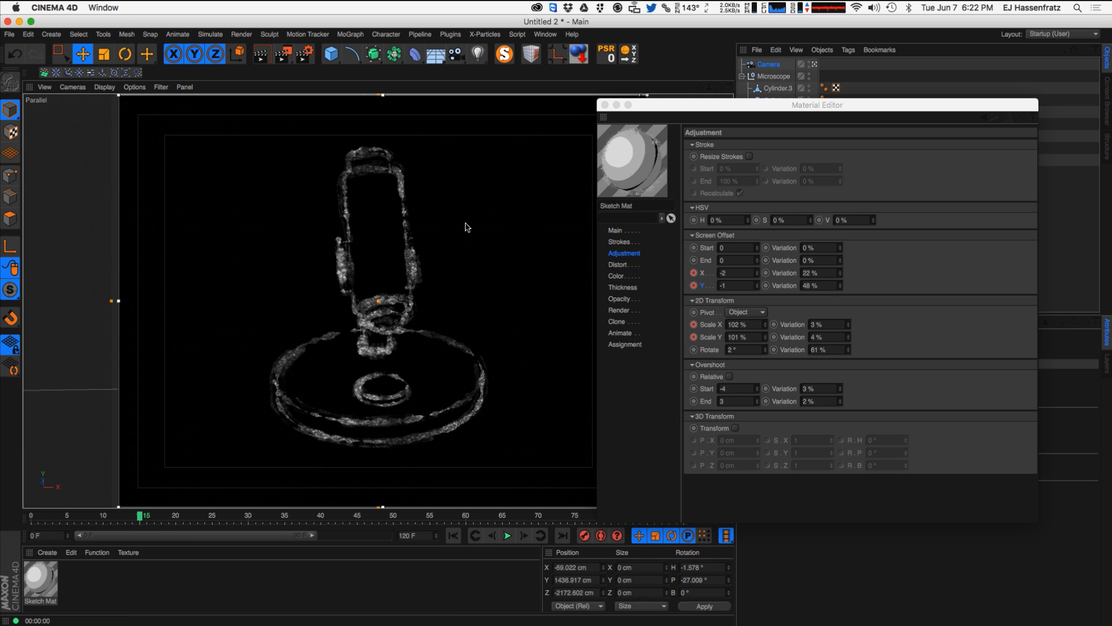
{"action": "left_click", "coordinate": [755, 272]}
{"action": "right_click", "coordinate": [757, 270]}
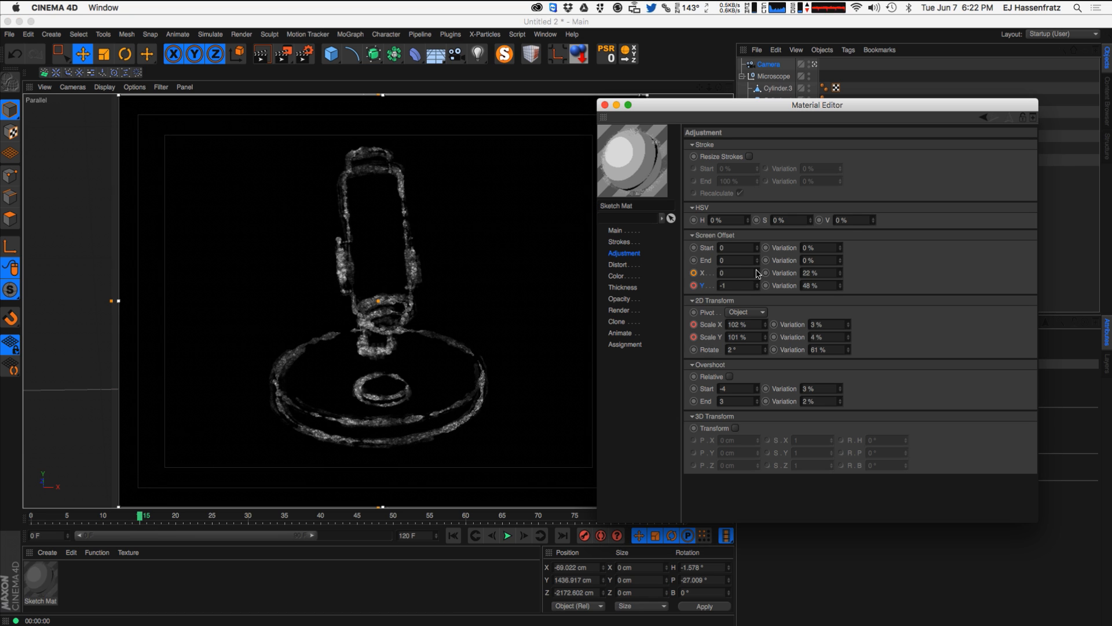
{"action": "left_click_drag", "start_coordinate": [757, 284], "coordinate": [758, 279]}
{"action": "left_click_drag", "start_coordinate": [763, 327], "coordinate": [762, 342]}
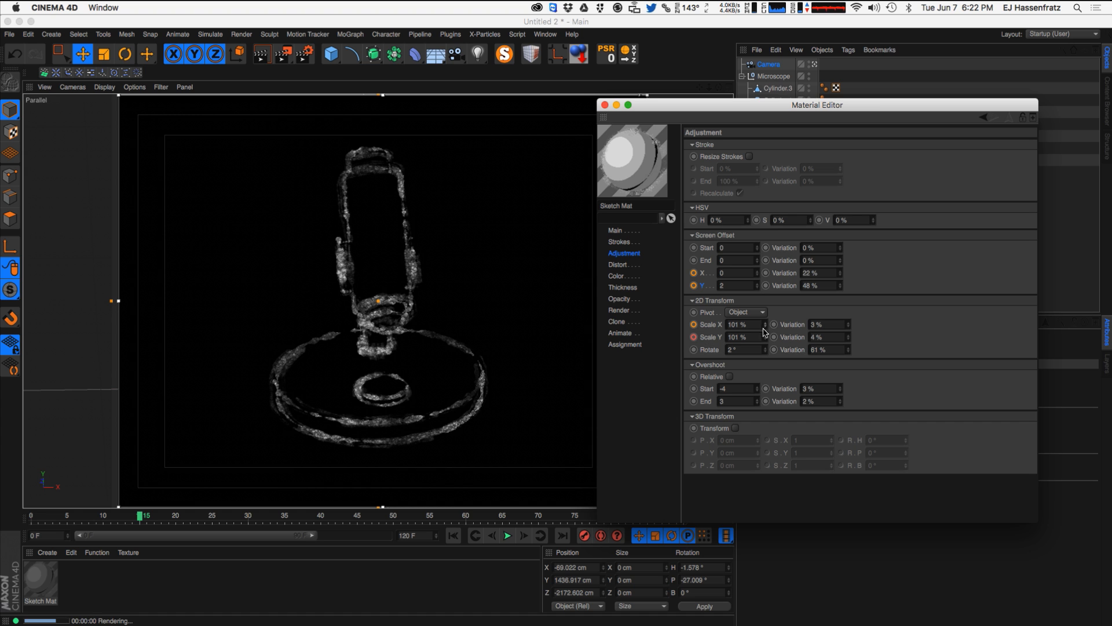
{"action": "left_click", "coordinate": [693, 337], "text": "ctrl"}
{"action": "left_click", "coordinate": [693, 325], "text": "ctrl"}
{"action": "left_click", "coordinate": [693, 285], "text": "ctrl"}
{"action": "left_click", "coordinate": [694, 273], "text": "ctrl"}
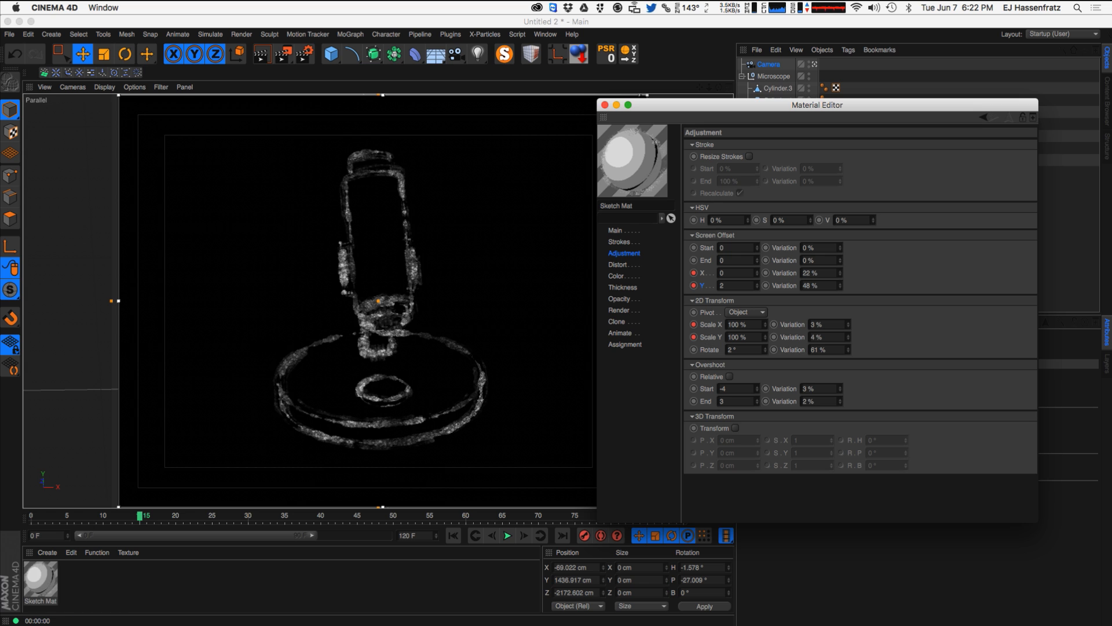
- At frame 20, keyframe Screen Offset X at 2 and Y at -1, with Scale X at 101% and Scale Y at 102%
{"action": "left_click", "coordinate": [176, 515]}
{"action": "left_click", "coordinate": [757, 271]}
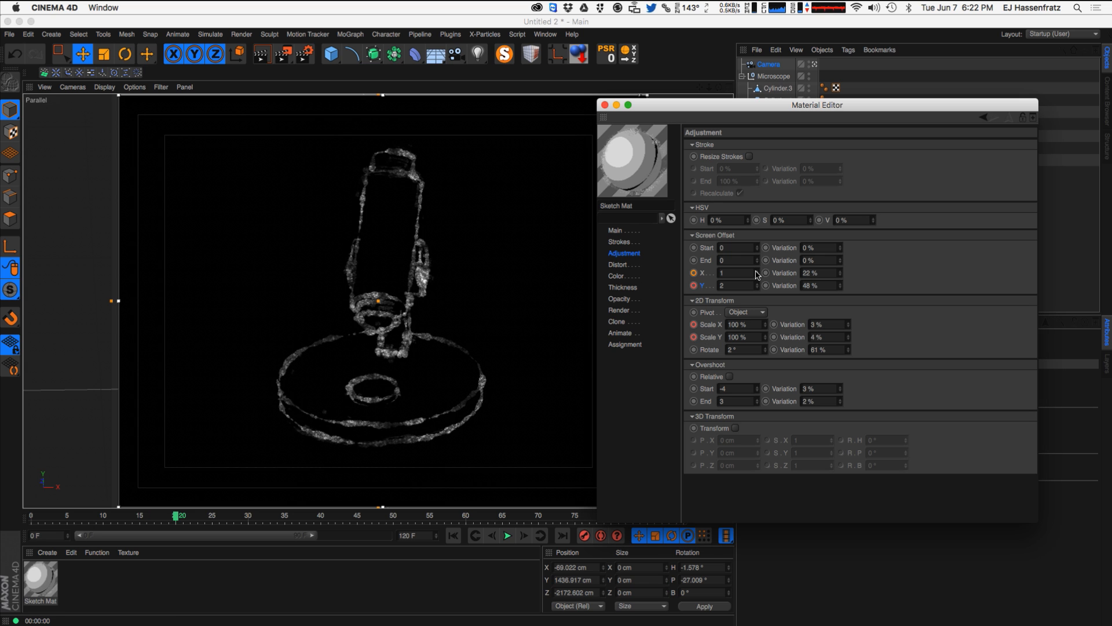
{"action": "left_click", "coordinate": [757, 271]}
{"action": "left_click", "coordinate": [756, 287]}
{"action": "left_click_drag", "start_coordinate": [761, 299], "coordinate": [756, 300]}
{"action": "left_click", "coordinate": [764, 323]}
{"action": "left_click", "coordinate": [766, 335]}
{"action": "left_click", "coordinate": [765, 335]}
{"action": "left_click", "coordinate": [694, 324]}
{"action": "left_click", "coordinate": [693, 336]}
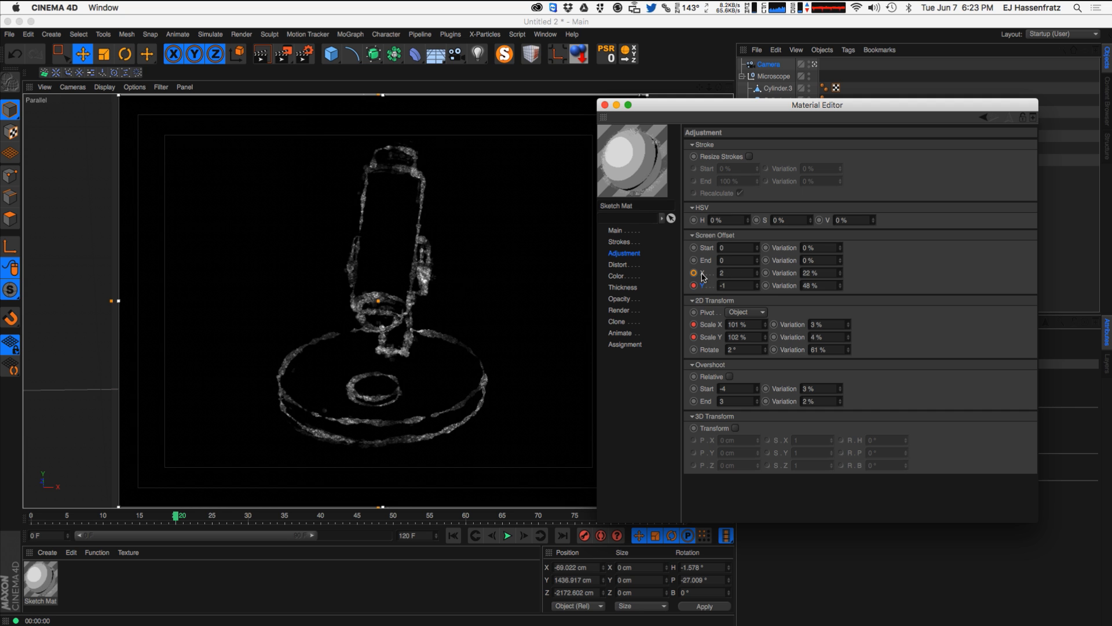
- Reopen the dope sheet and expand the sketch material's Rotate and Variation tracks to examine their curves
{"action": "key", "text": "shift+F3"}
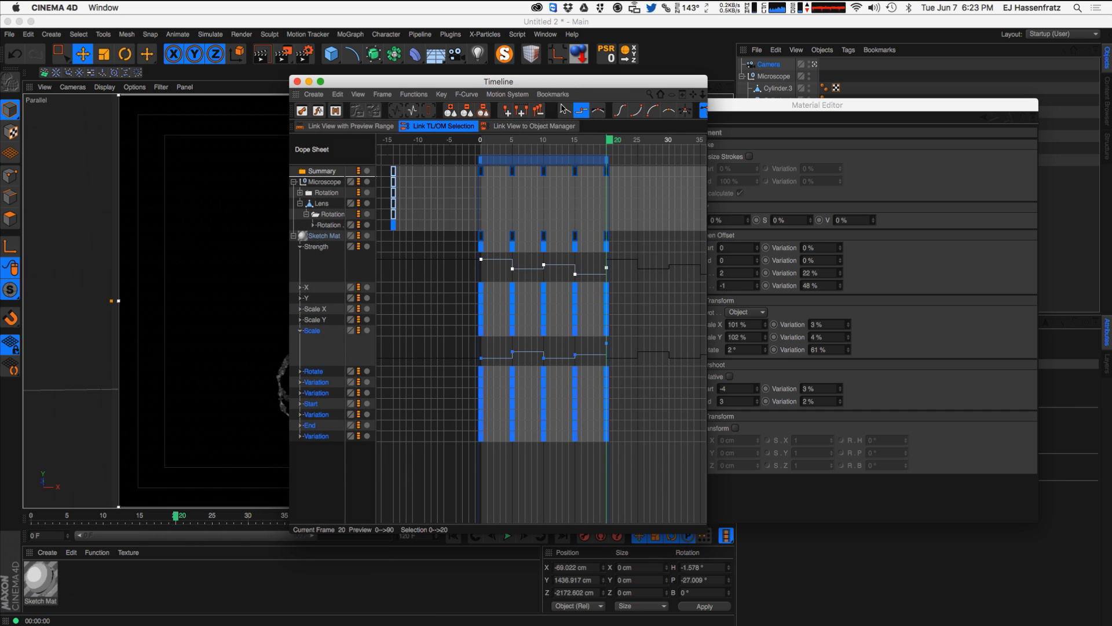
{"action": "left_click_drag", "start_coordinate": [376, 478], "coordinate": [333, 399]}
{"action": "left_click_drag", "start_coordinate": [443, 372], "coordinate": [605, 435]}
{"action": "left_click", "coordinate": [300, 372]}
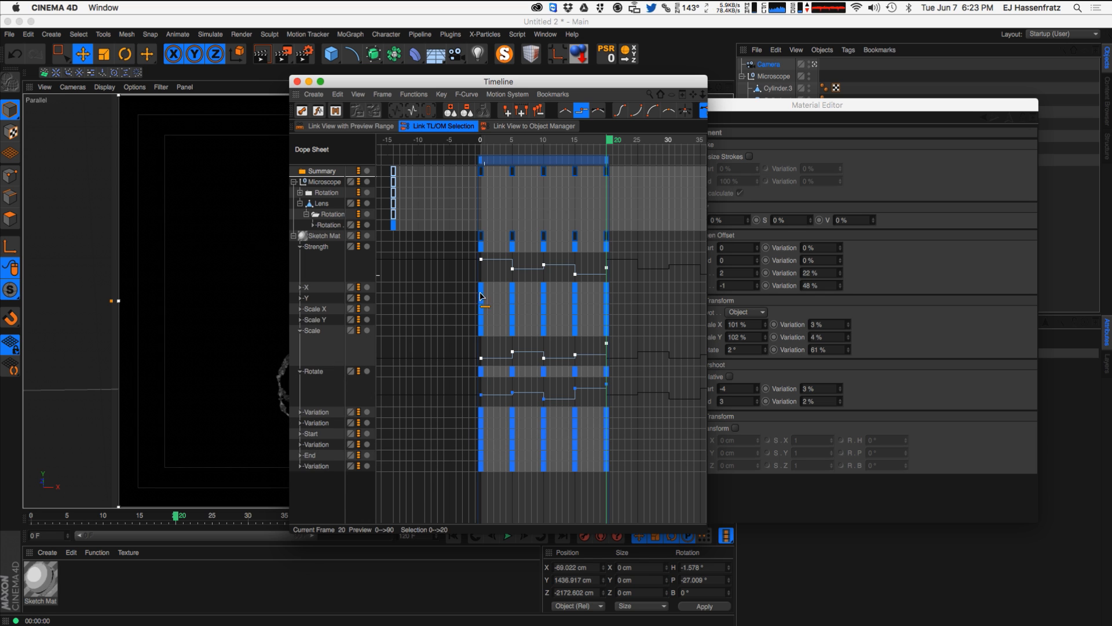
{"action": "left_click", "coordinate": [300, 413]}
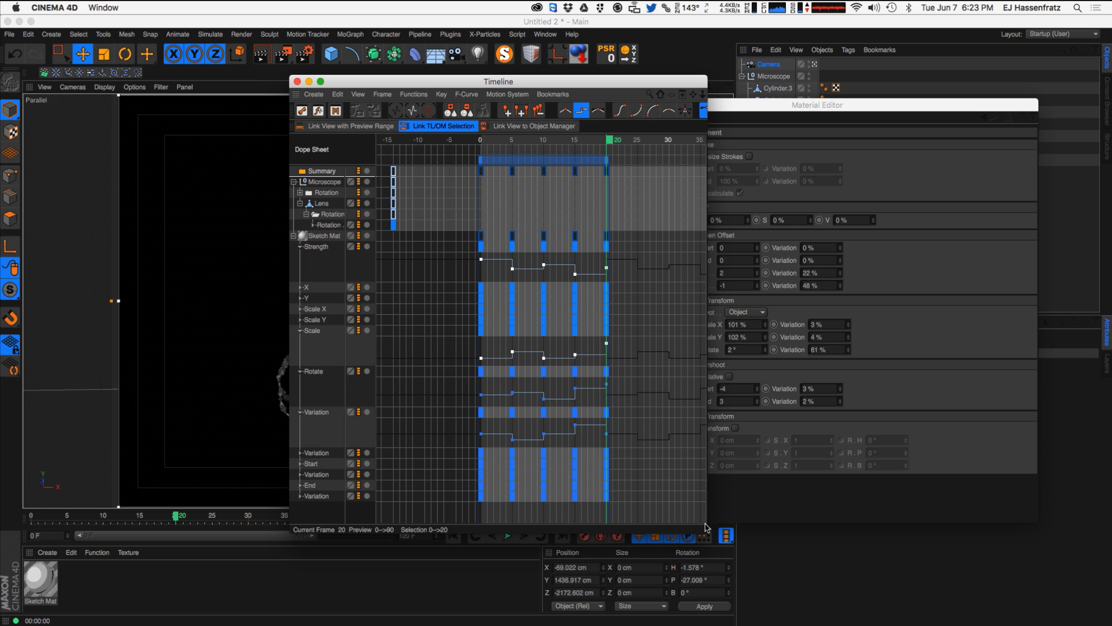
{"action": "left_click", "coordinate": [301, 464]}
{"action": "left_click", "coordinate": [300, 464]}
{"action": "left_click", "coordinate": [300, 485]}
{"action": "left_click", "coordinate": [299, 485]}
- Set the X, Y, Scale X and Scale Y keys to step interpolation and check the Scale X curve
{"action": "left_click", "coordinate": [300, 287]}
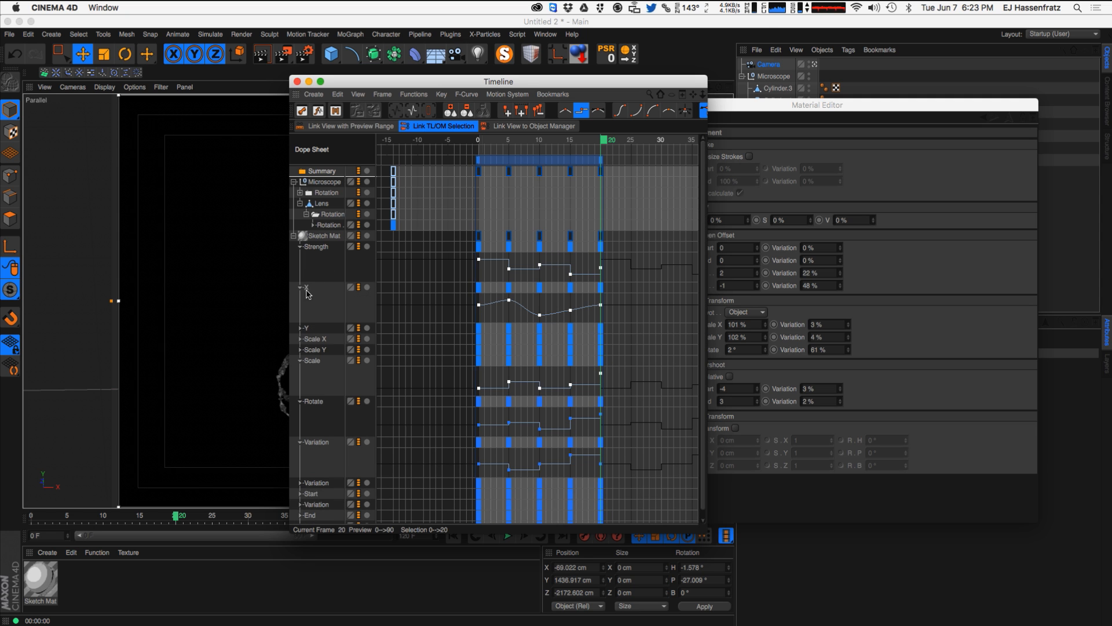
{"action": "left_click", "coordinate": [300, 287]}
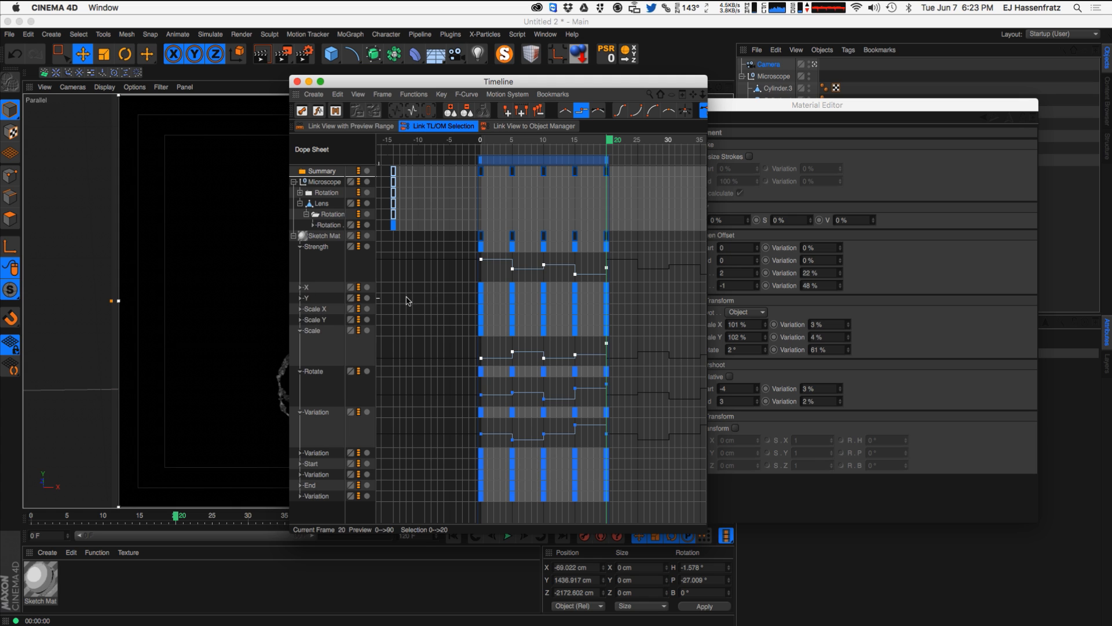
{"action": "left_click_drag", "start_coordinate": [491, 293], "coordinate": [632, 327]}
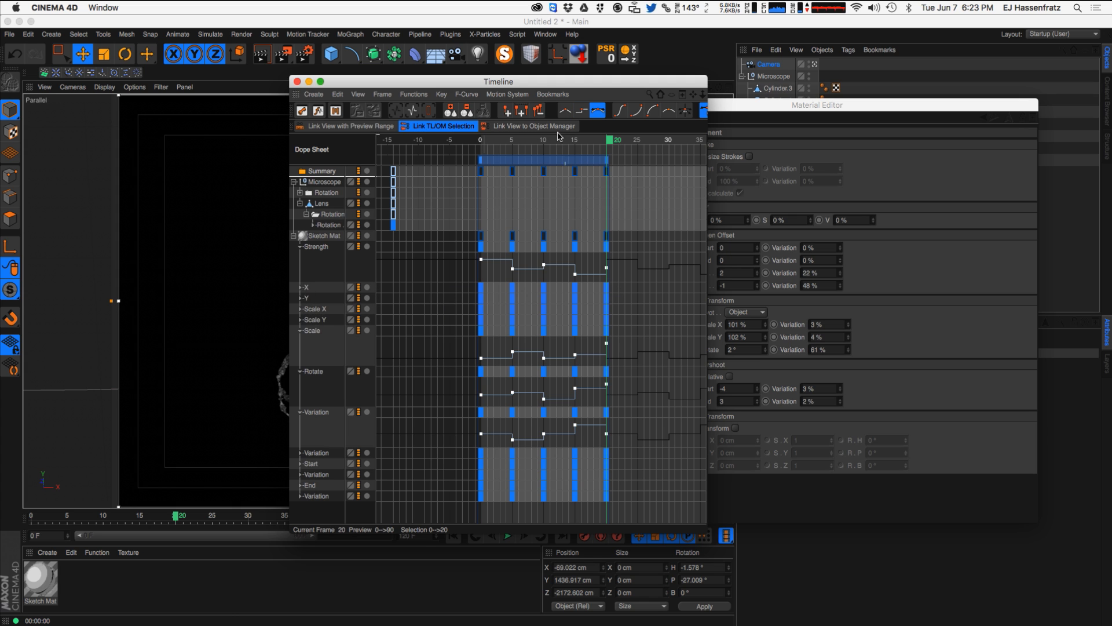
{"action": "left_click", "coordinate": [584, 115]}
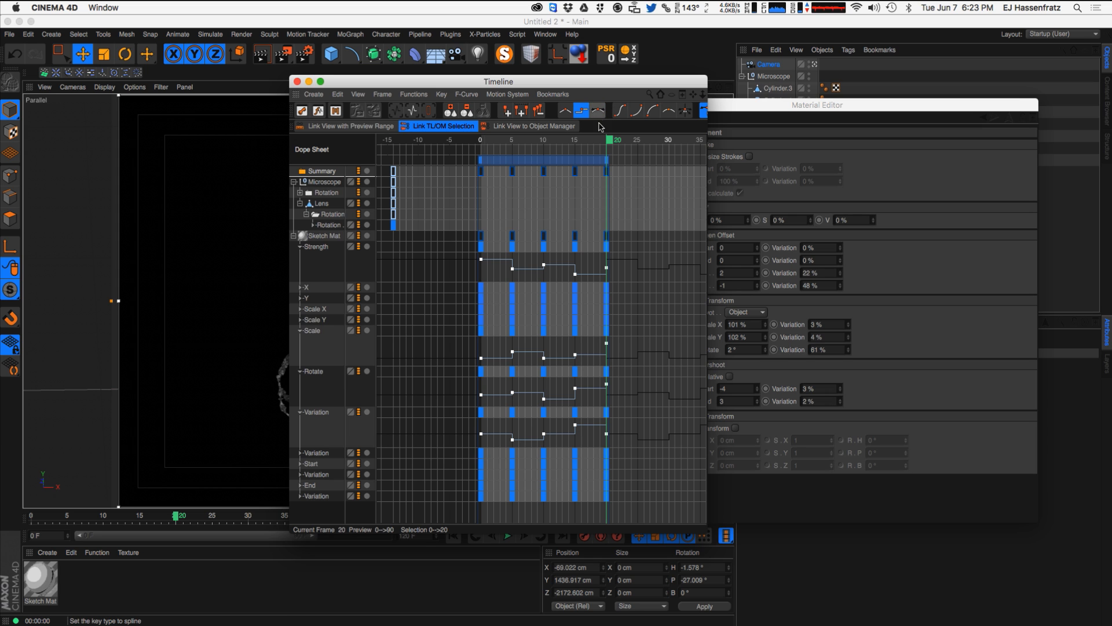
{"action": "left_click", "coordinate": [300, 310]}
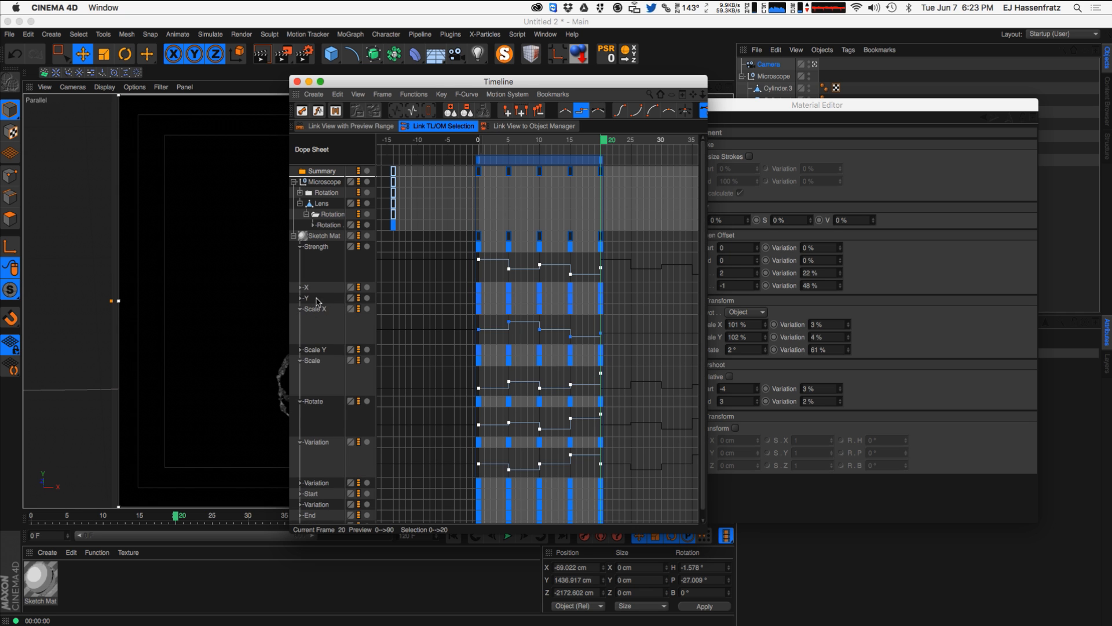
- Set the After behaviour of the X, Y, Scale X and Scale Y tracks to Repeat with 4 repetitions
{"action": "left_click", "coordinate": [310, 288]}
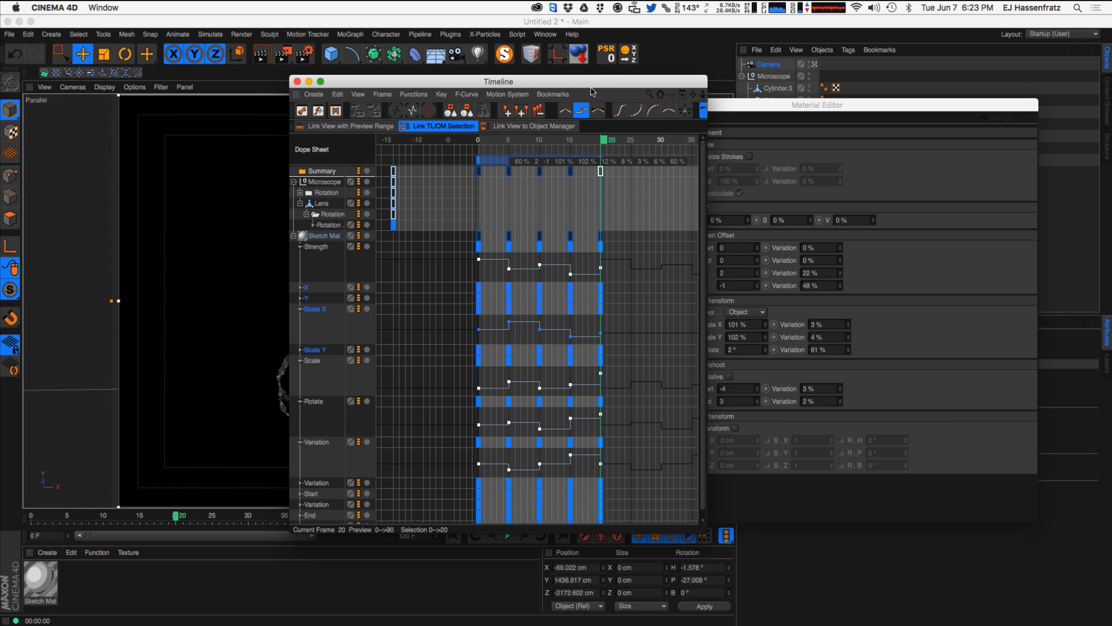
{"action": "left_click_drag", "start_coordinate": [531, 82], "coordinate": [340, 112]}
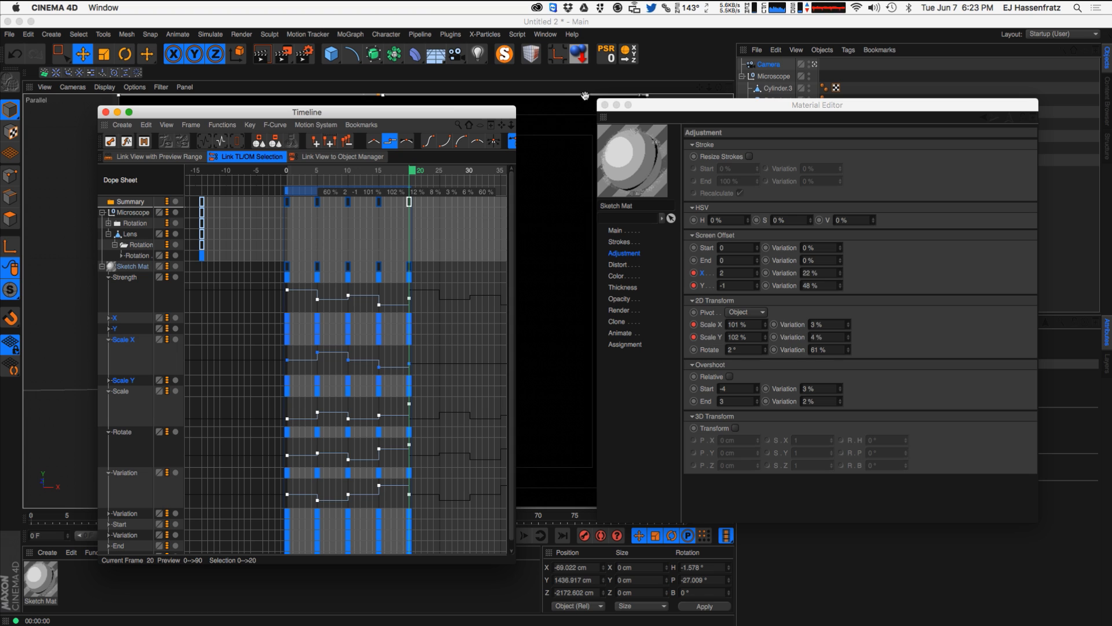
{"action": "left_click", "coordinate": [605, 105]}
{"action": "left_click", "coordinate": [832, 427]}
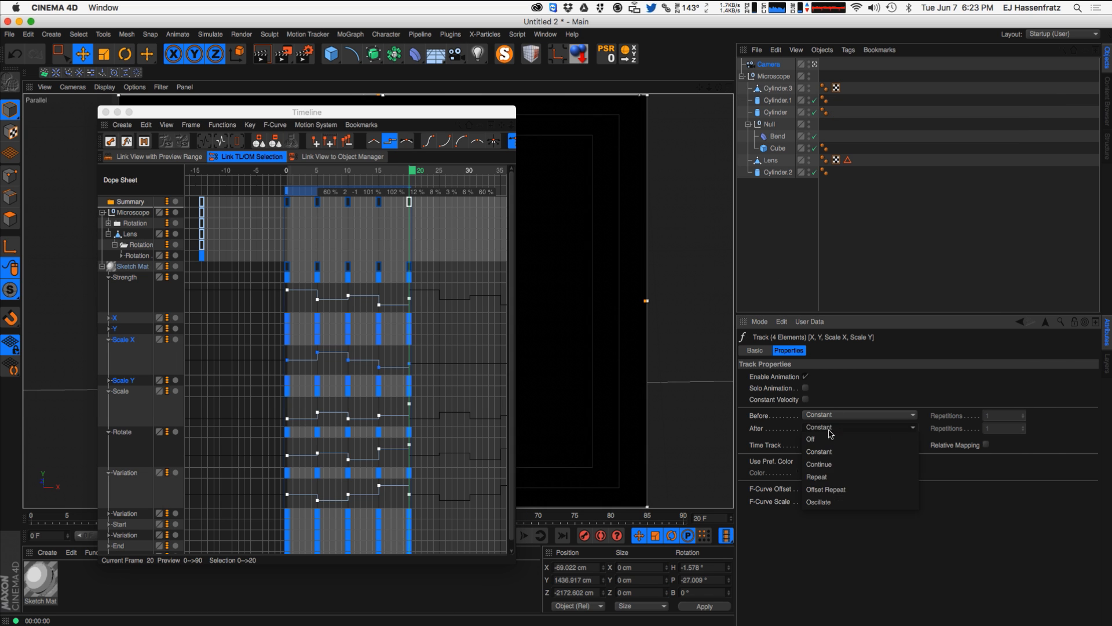
{"action": "left_click", "coordinate": [817, 476]}
{"action": "left_click", "coordinate": [999, 429]}
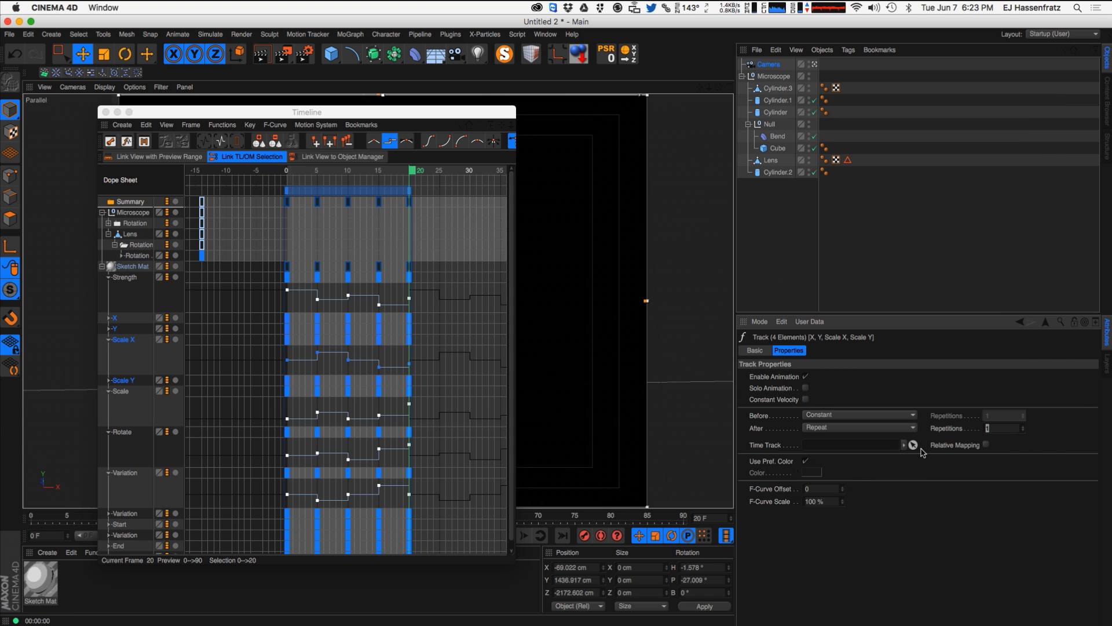
- Enlarge the timeline window, expand the Start track, and examine the repeating curves beyond frame 20
{"action": "left_click_drag", "start_coordinate": [511, 563], "coordinate": [934, 575]}
{"action": "left_click", "coordinate": [109, 525]}
{"action": "right_click_drag", "start_coordinate": [730, 340], "coordinate": [558, 362], "text": "alt"}
{"action": "middle_click_drag", "start_coordinate": [696, 362], "coordinate": [467, 363], "text": "alt"}
{"action": "right_click_drag", "start_coordinate": [626, 373], "coordinate": [568, 373], "text": "alt"}
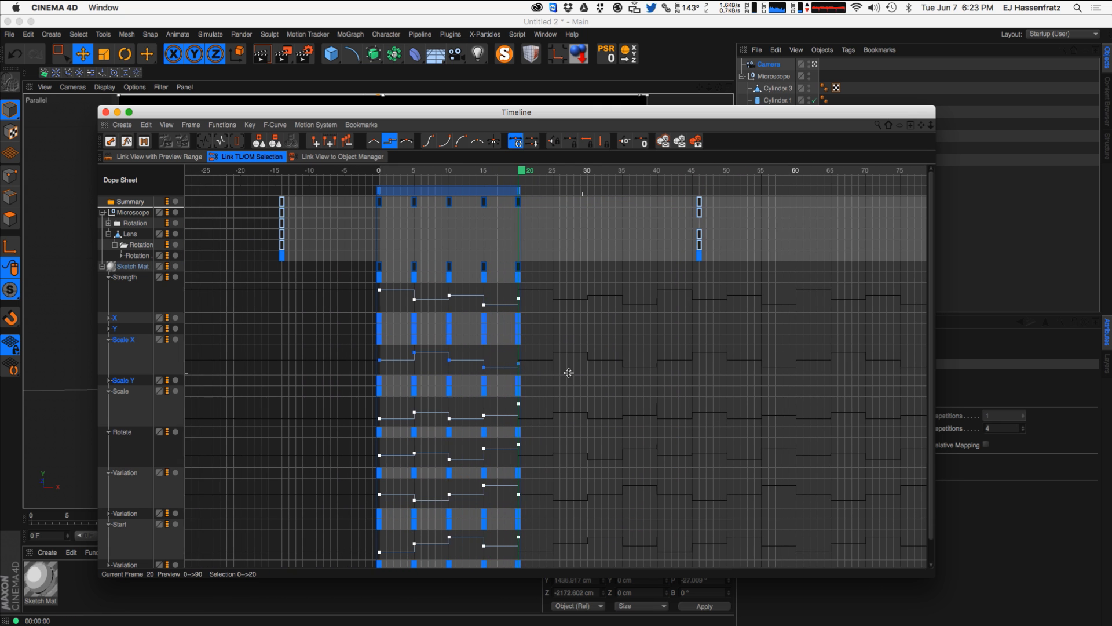
{"action": "middle_click_drag", "start_coordinate": [641, 379], "coordinate": [525, 377], "text": "alt"}
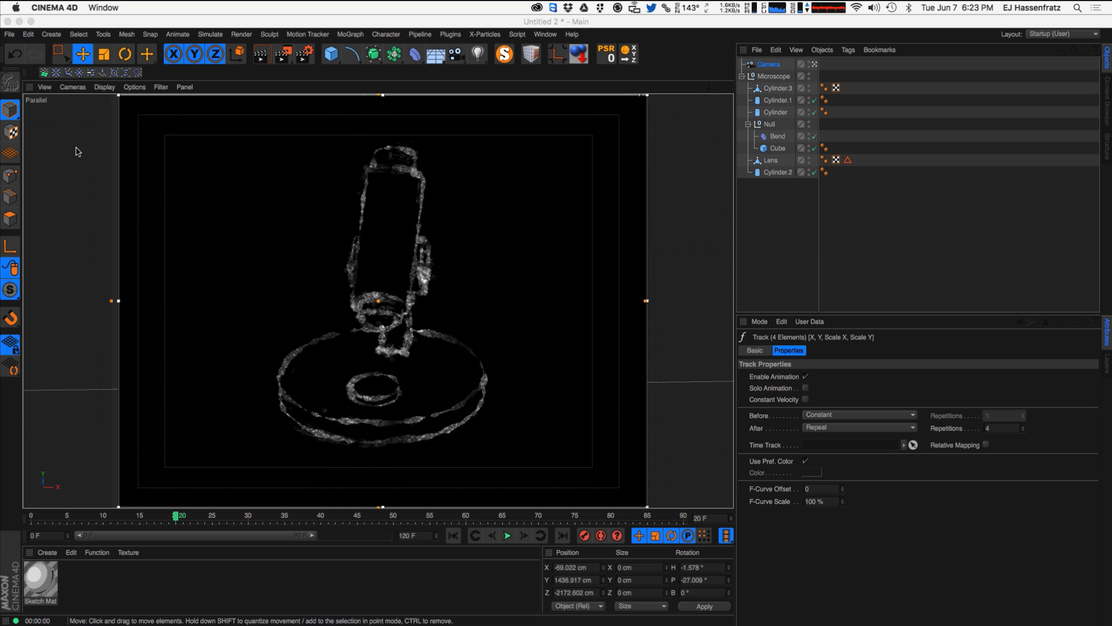
- Close the timeline and show preview9.mov in the Picture Viewer
{"action": "left_click", "coordinate": [106, 112]}
{"action": "left_click_drag", "start_coordinate": [0, 197], "coordinate": [609, 129]}
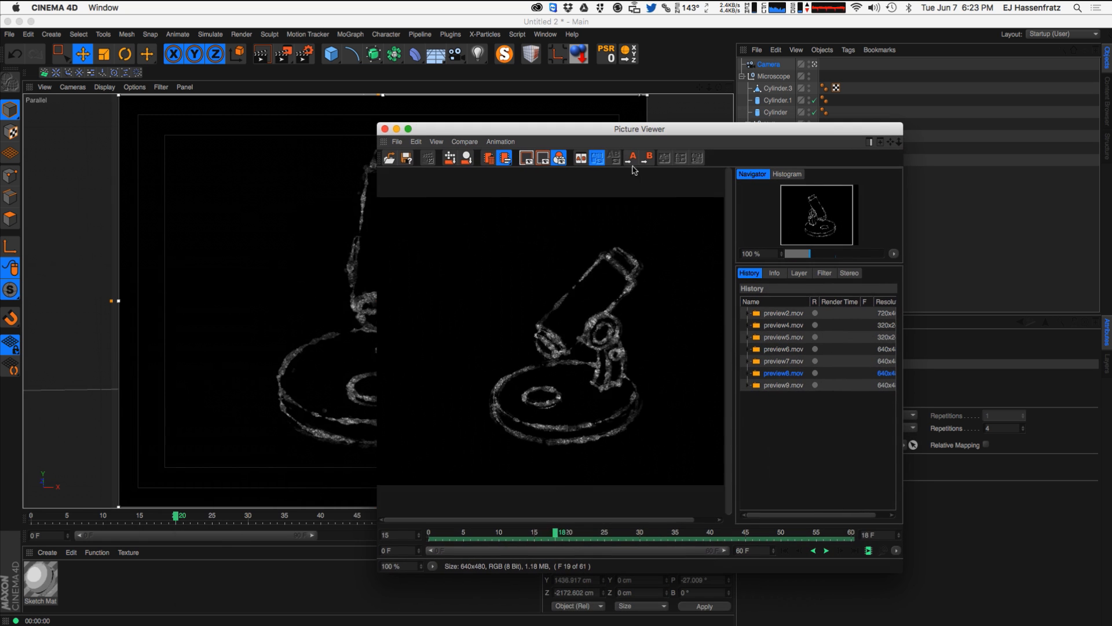
{"action": "left_click", "coordinate": [774, 387]}
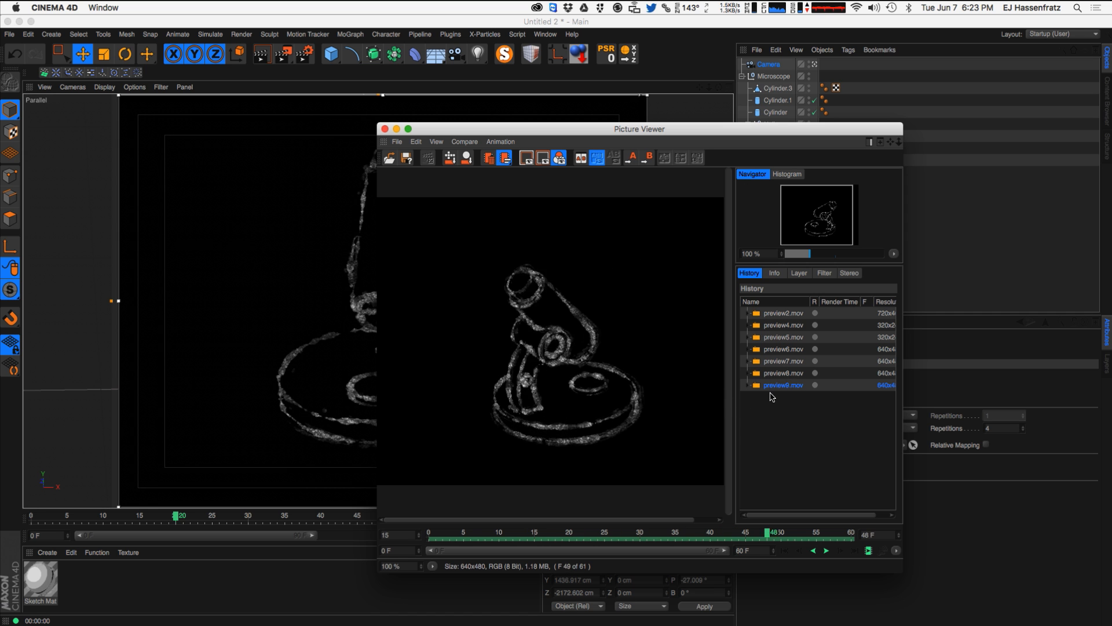
- Compare the playback of preview8.mov with preview9.mov in the Picture Viewer
{"action": "left_click", "coordinate": [785, 373]}
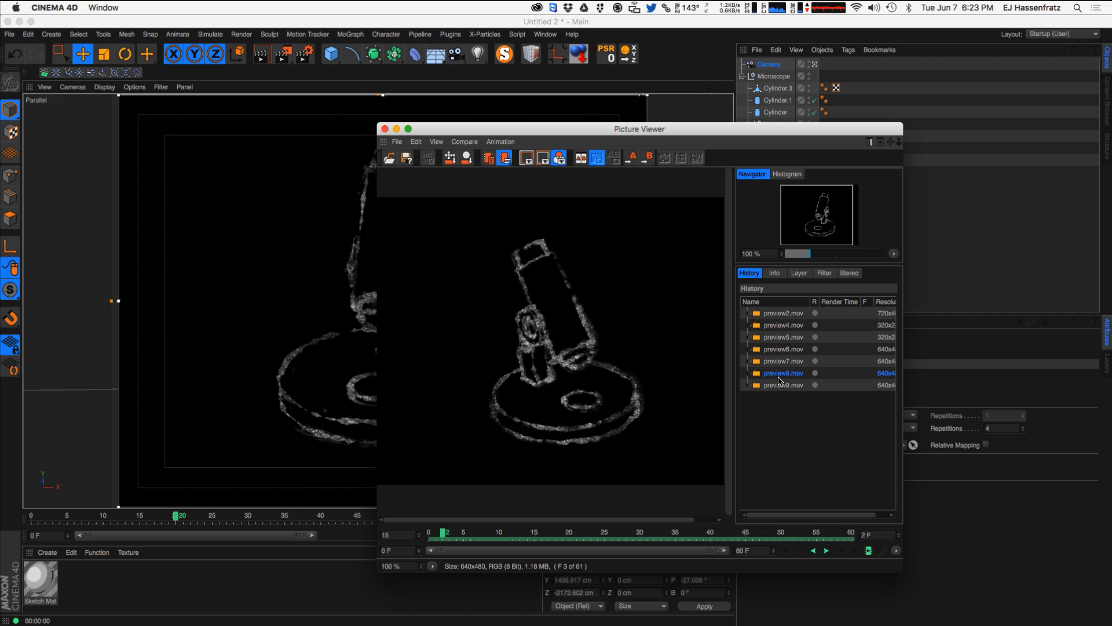
{"action": "left_click", "coordinate": [779, 385]}
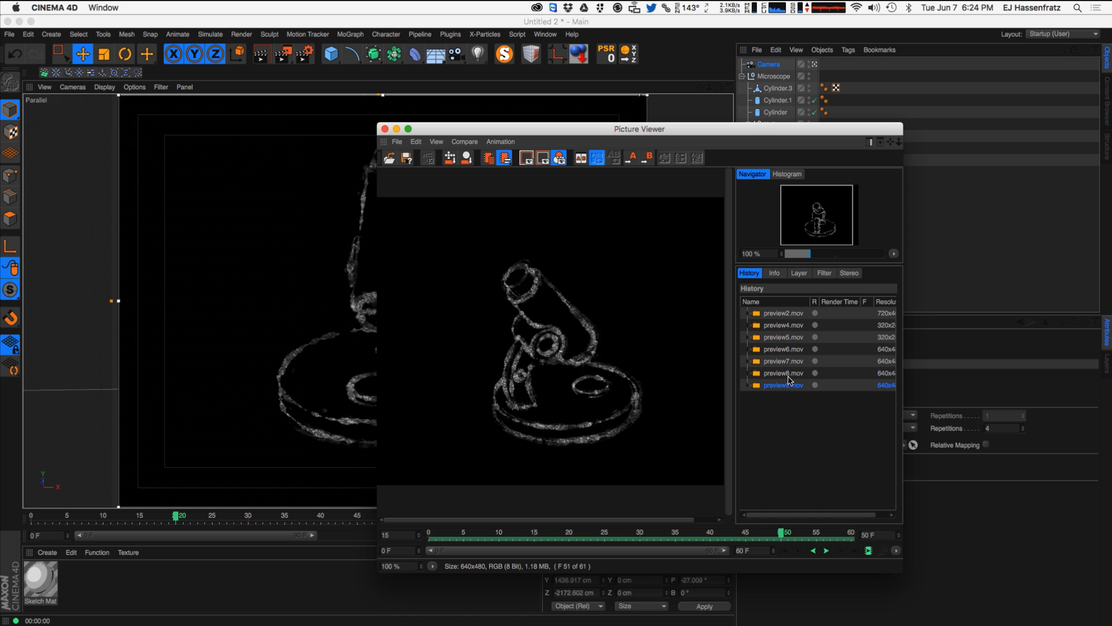
{"action": "left_click", "coordinate": [784, 373]}
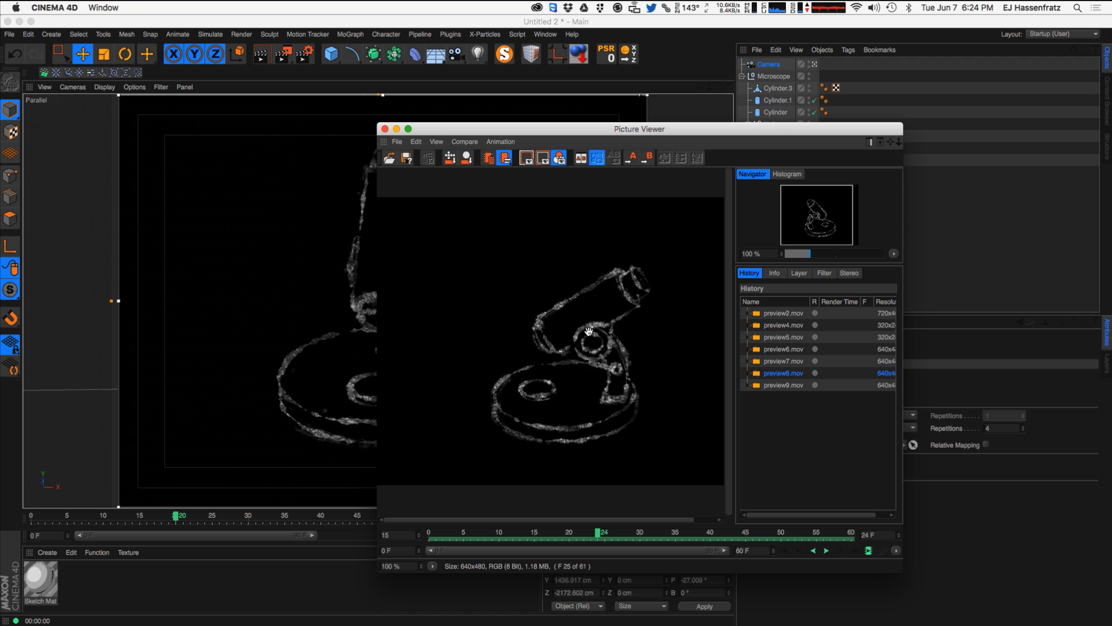
{"action": "left_click", "coordinate": [773, 386]}
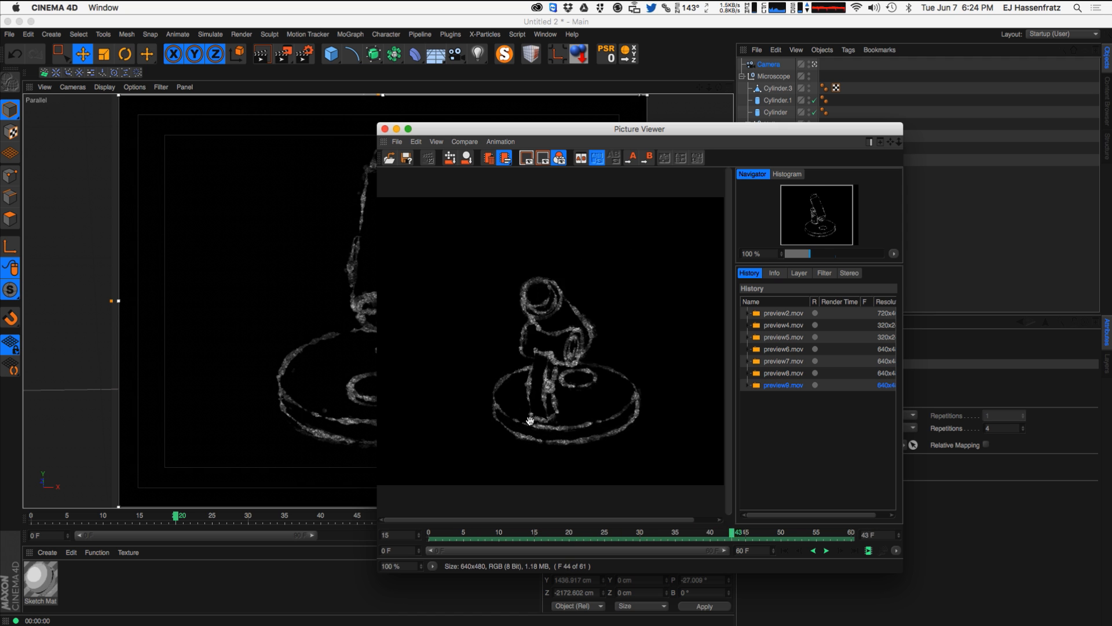
{"action": "left_click", "coordinate": [304, 54]}
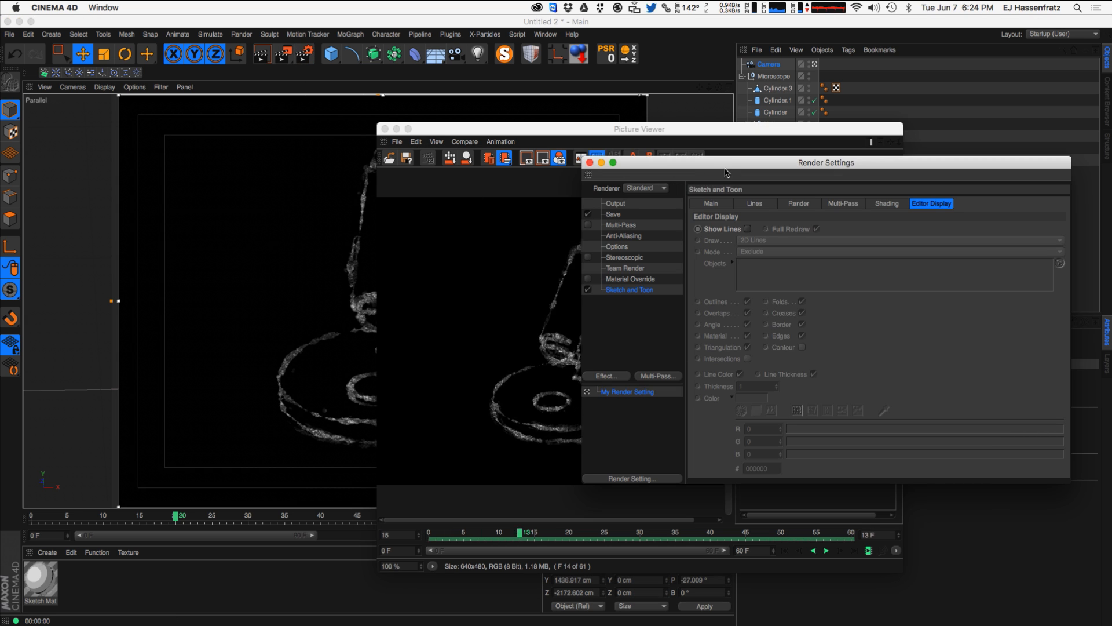
{"action": "left_click_drag", "start_coordinate": [726, 172], "coordinate": [231, 206]}
{"action": "left_click", "coordinate": [95, 200]}
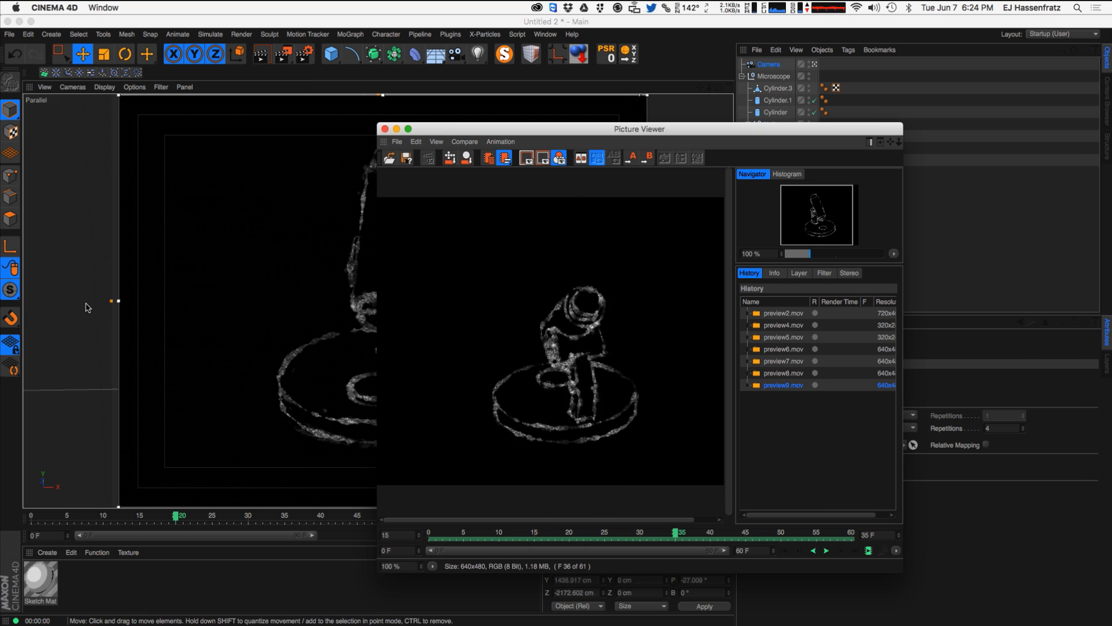
- Set the Join Limit in the Sketch Mat's Strokes settings to 35° and close the material
{"action": "double_click", "coordinate": [37, 579]}
{"action": "left_click", "coordinate": [197, 222]}
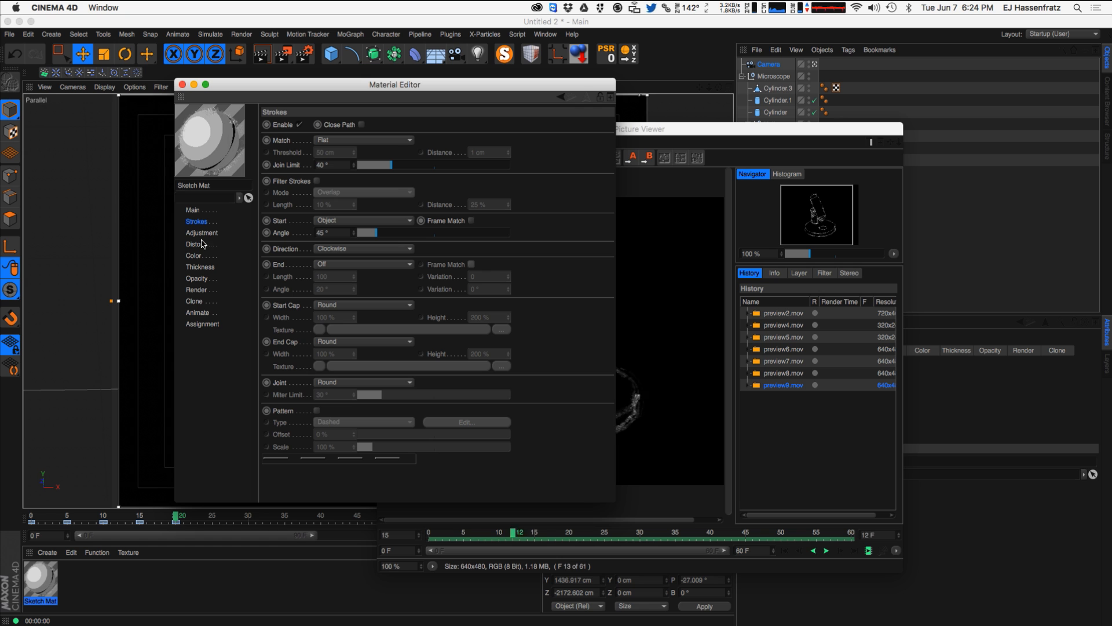
{"action": "left_click_drag", "start_coordinate": [402, 84], "coordinate": [481, 158]}
{"action": "left_click", "coordinate": [554, 240]}
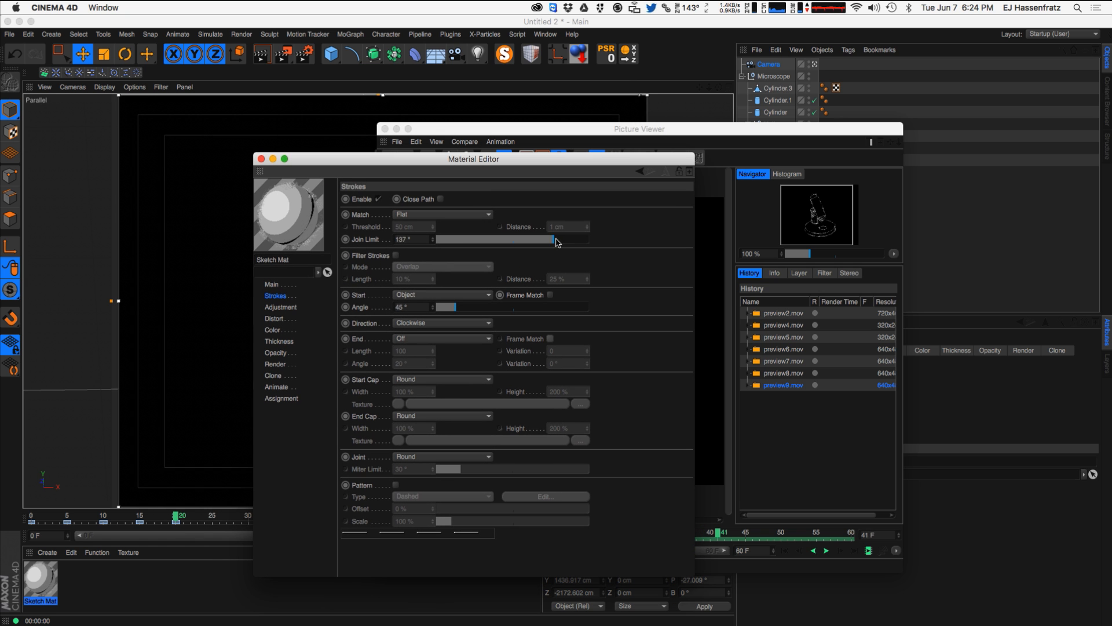
{"action": "left_click_drag", "start_coordinate": [538, 246], "coordinate": [466, 246]}
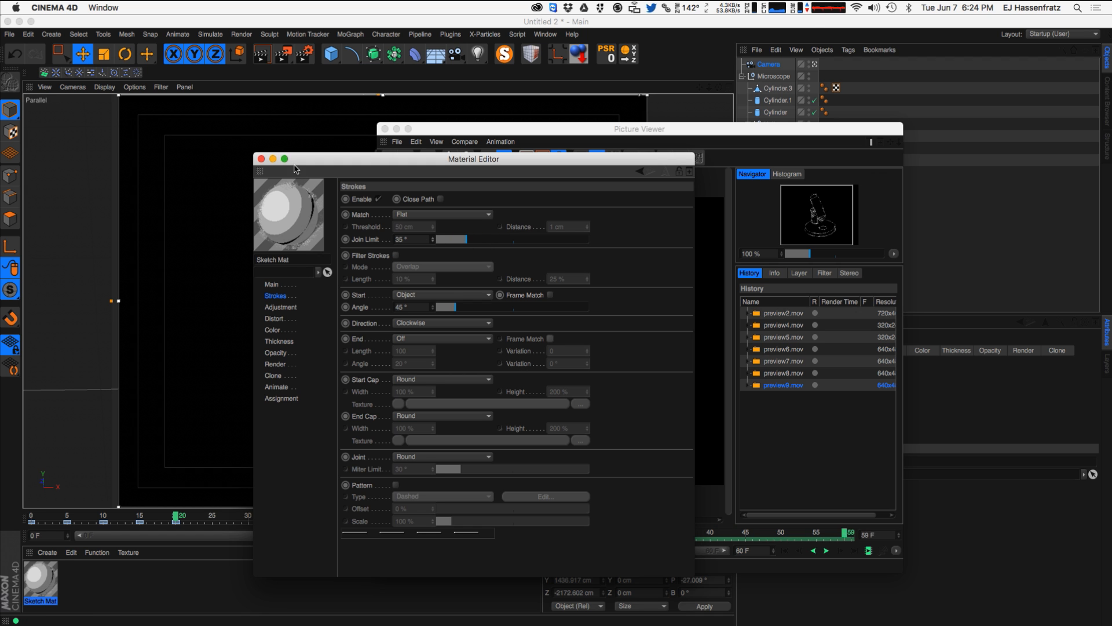
{"action": "left_click", "coordinate": [261, 159]}
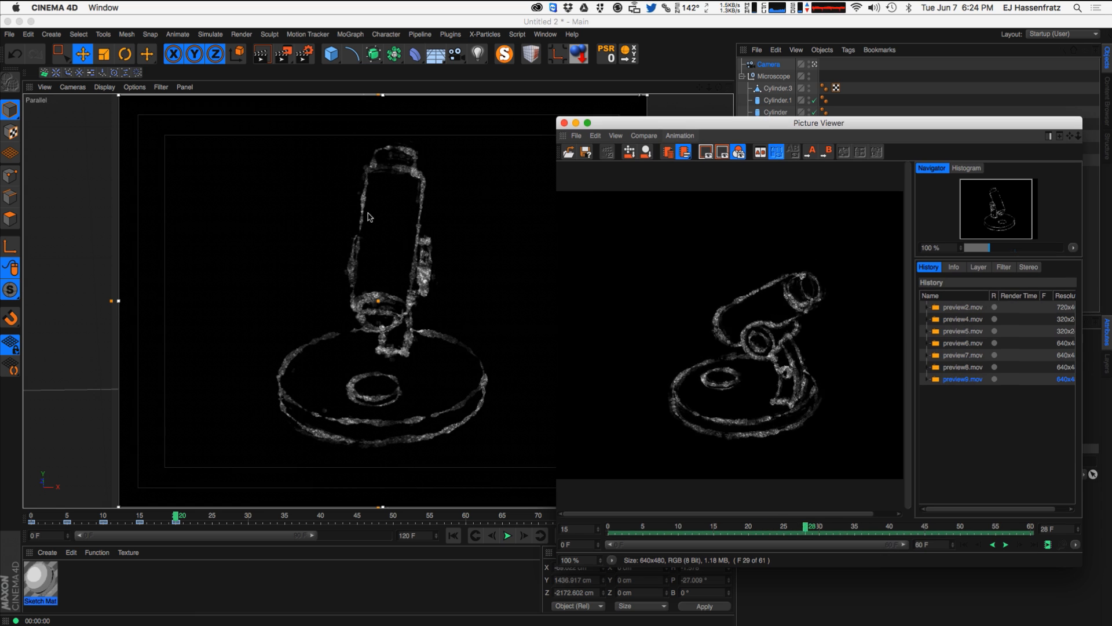
- Make a Full Render animation preview of all frames at image size 640 and frame rate 15
{"action": "left_click", "coordinate": [283, 54]}
{"action": "left_click", "coordinate": [328, 165]}
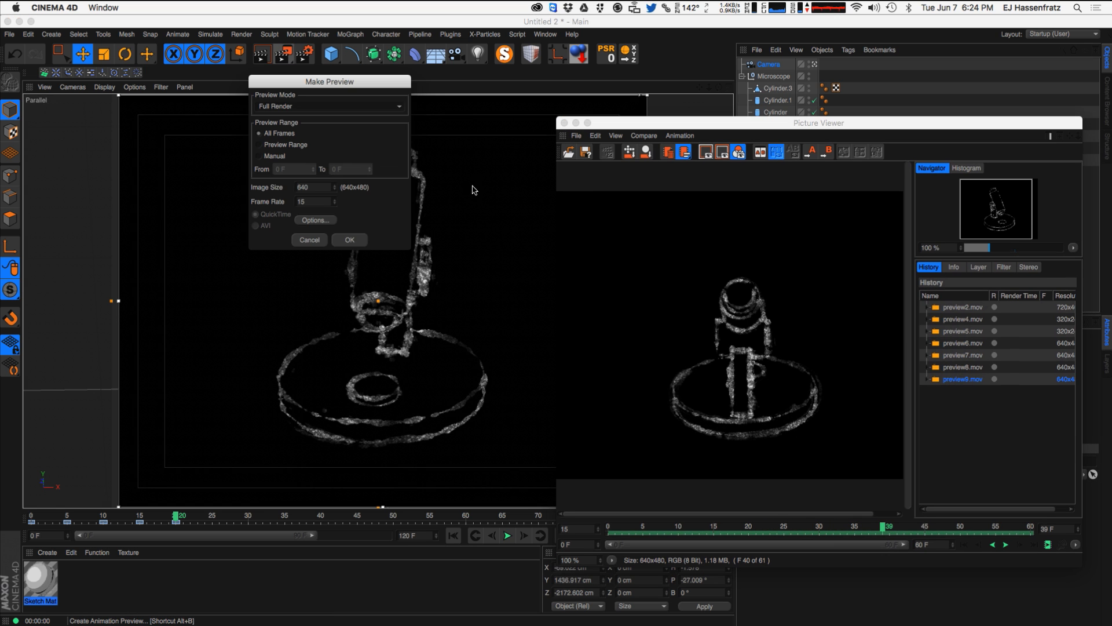
{"action": "left_click", "coordinate": [348, 241]}
{"action": "left_click_drag", "start_coordinate": [673, 126], "coordinate": [504, 127]}
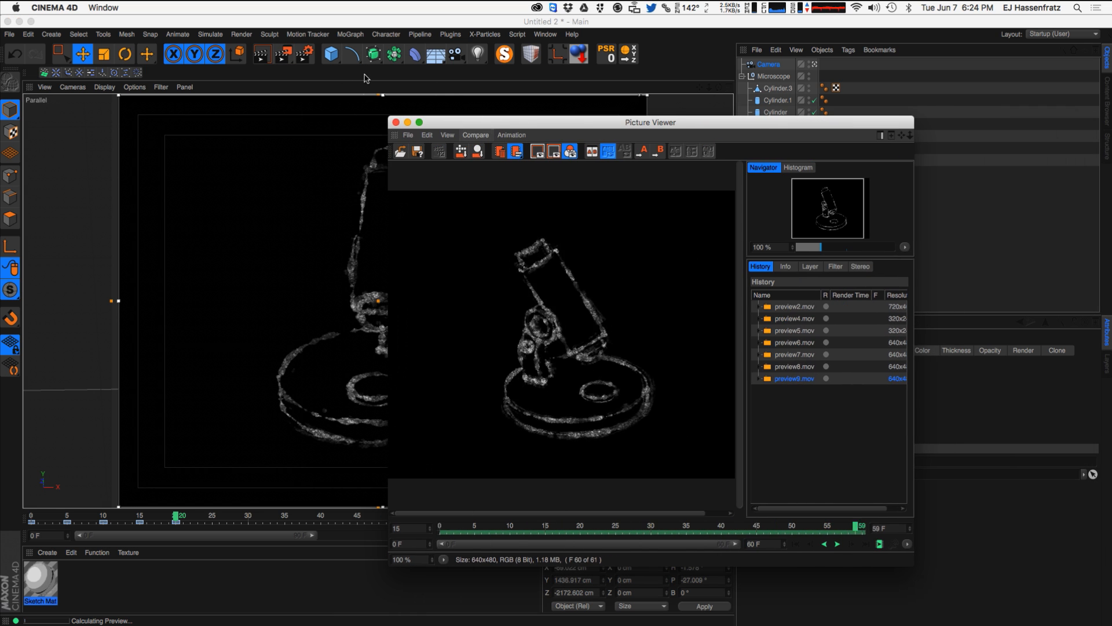
- Review the Sketch Mat's Adjustment settings and close the material
{"action": "double_click", "coordinate": [41, 580]}
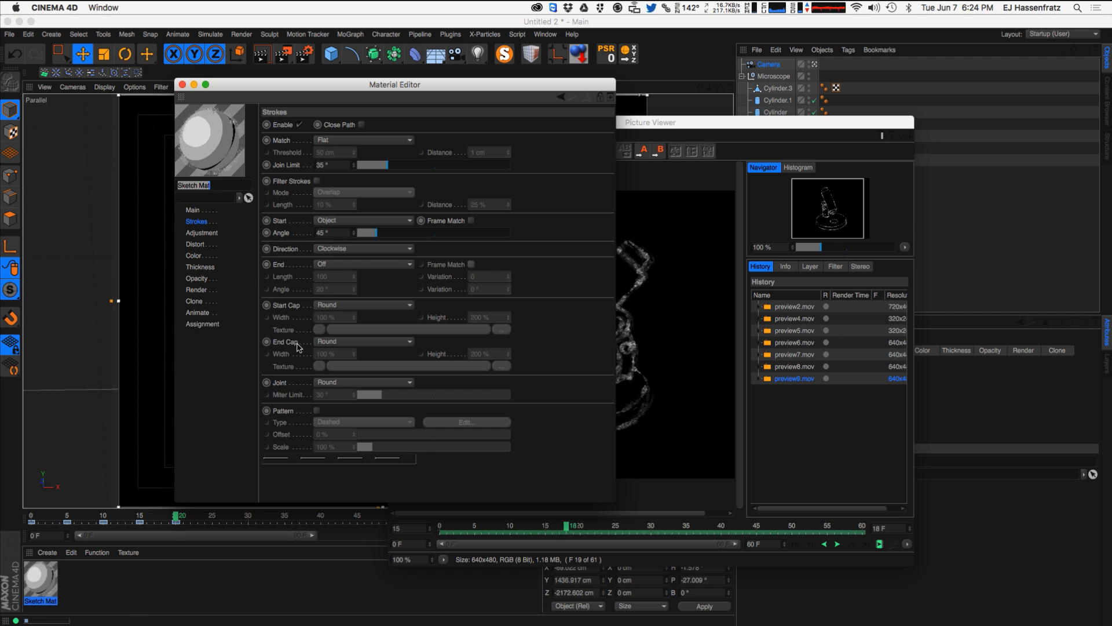
{"action": "left_click", "coordinate": [203, 232]}
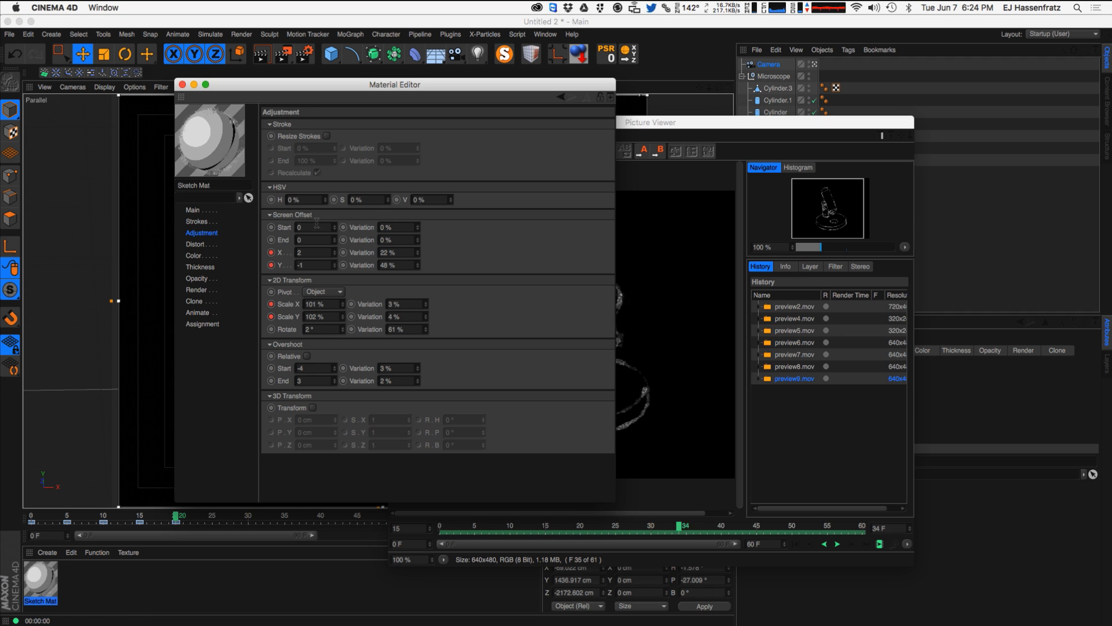
{"action": "left_click", "coordinate": [182, 84]}
- Reposition and enlarge the Picture Viewer window, and compare preview4.mov with preview9.mov
{"action": "left_click_drag", "start_coordinate": [675, 125], "coordinate": [741, 77]}
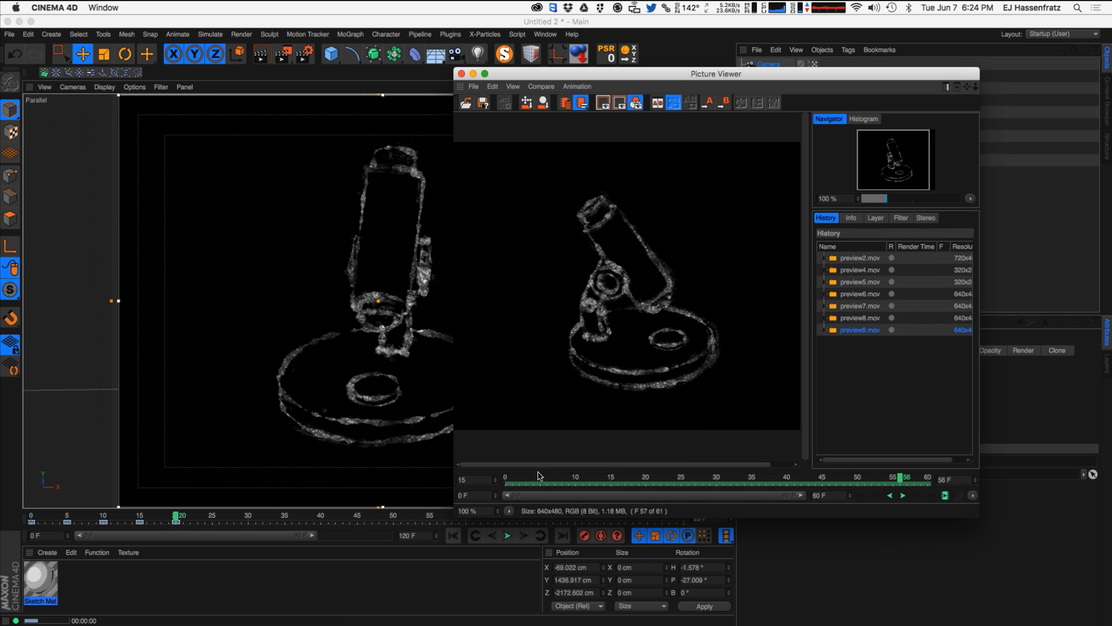
{"action": "left_click_drag", "start_coordinate": [455, 517], "coordinate": [443, 548]}
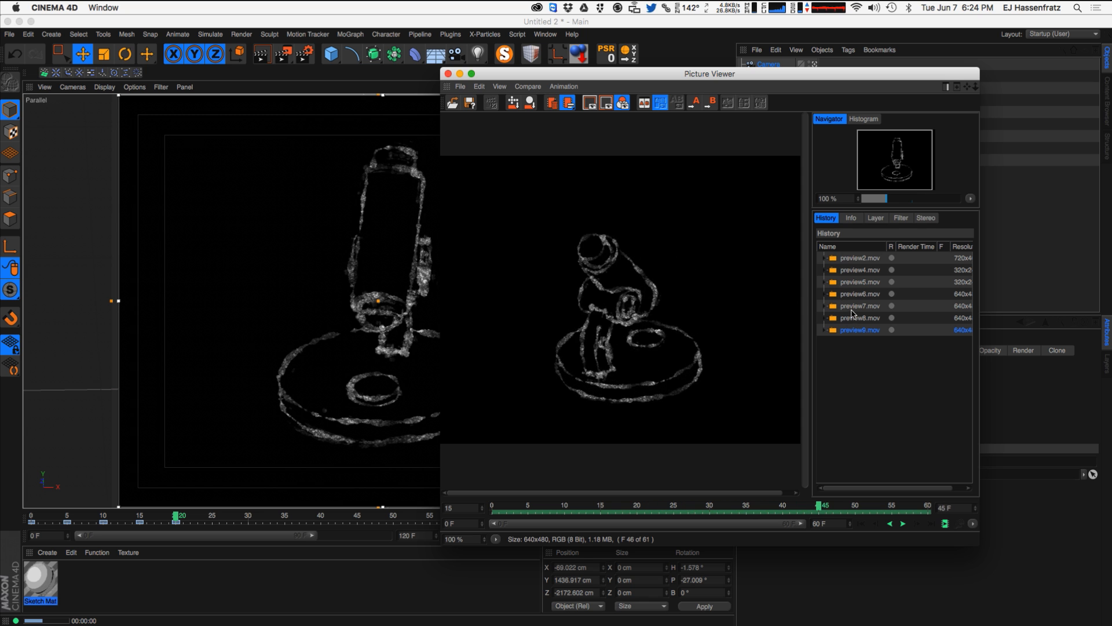
{"action": "left_click", "coordinate": [854, 270]}
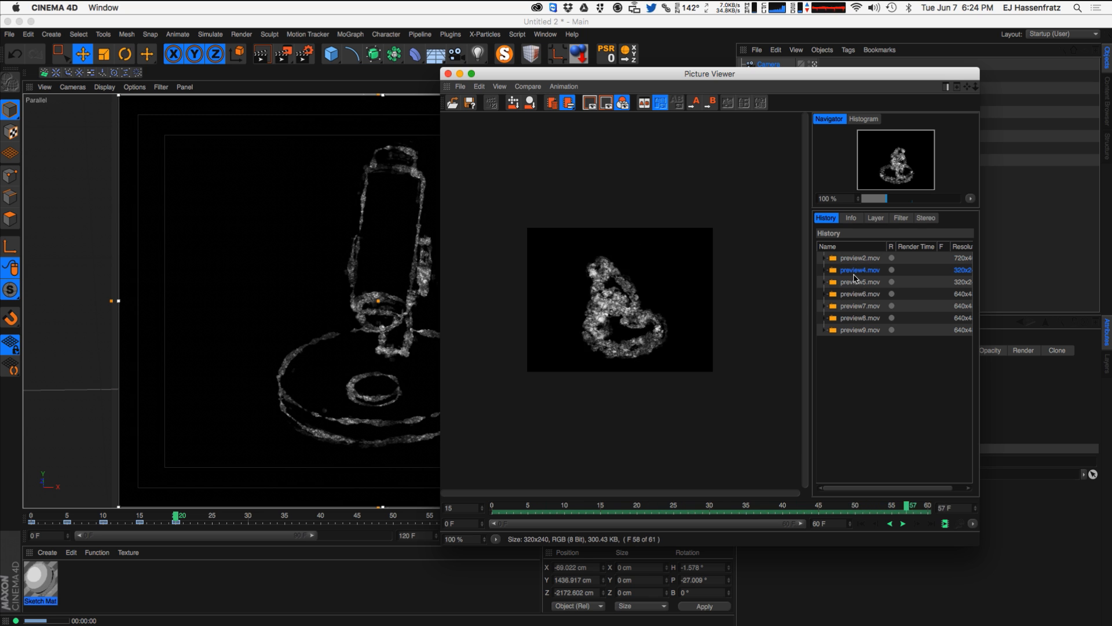
{"action": "left_click", "coordinate": [859, 329]}
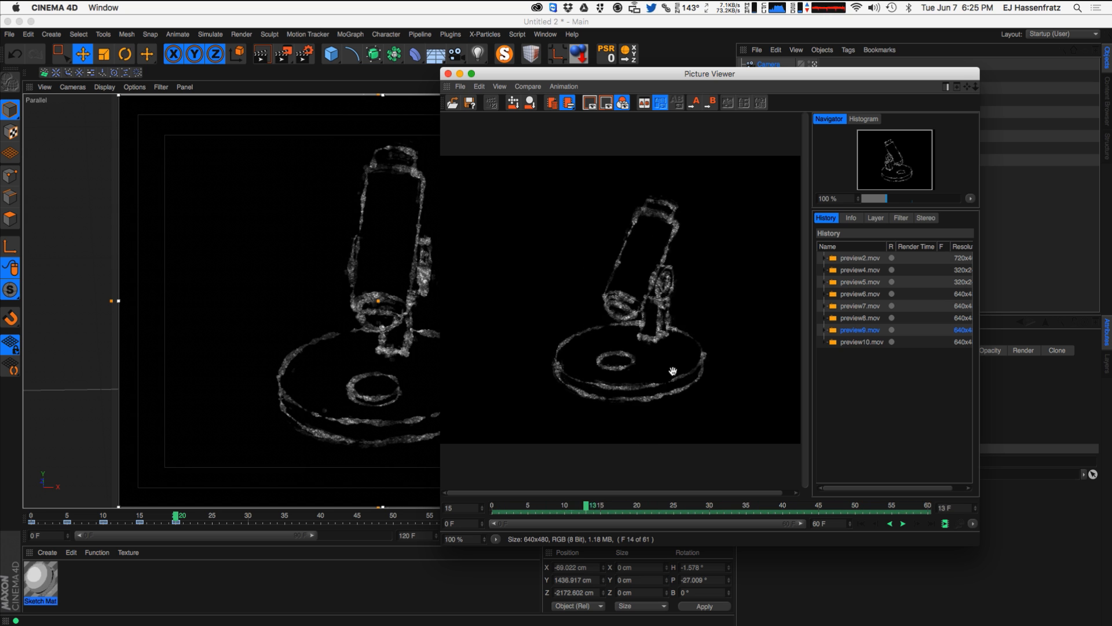
- Compare preview10.mov with preview9.mov and leave preview10.mov playing
{"action": "left_click", "coordinate": [860, 343]}
{"action": "left_click", "coordinate": [863, 332]}
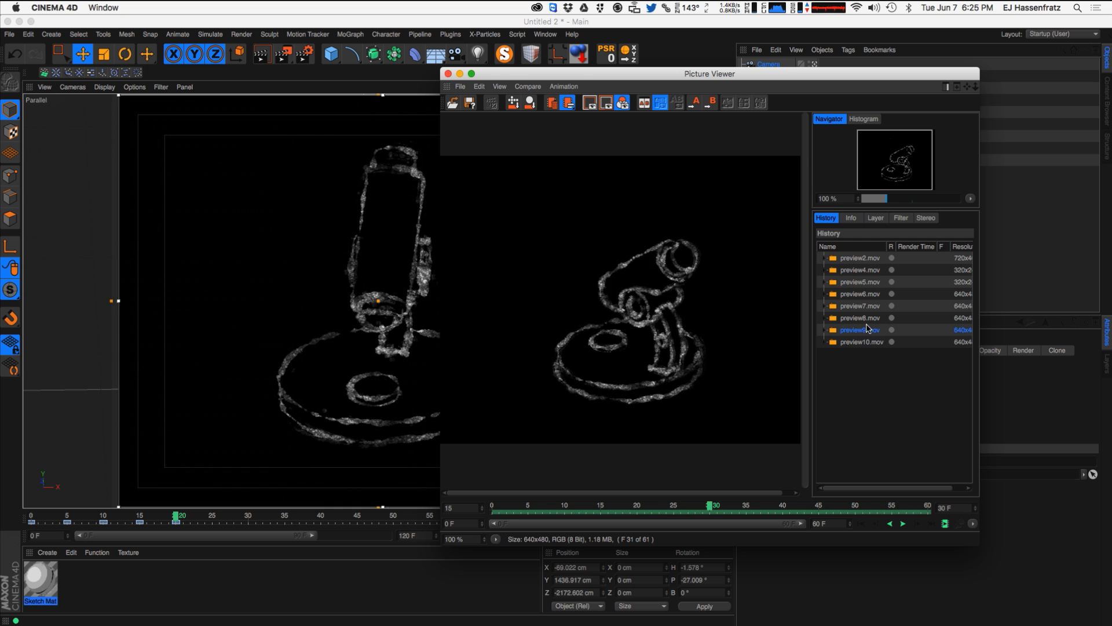
{"action": "left_click", "coordinate": [861, 343]}
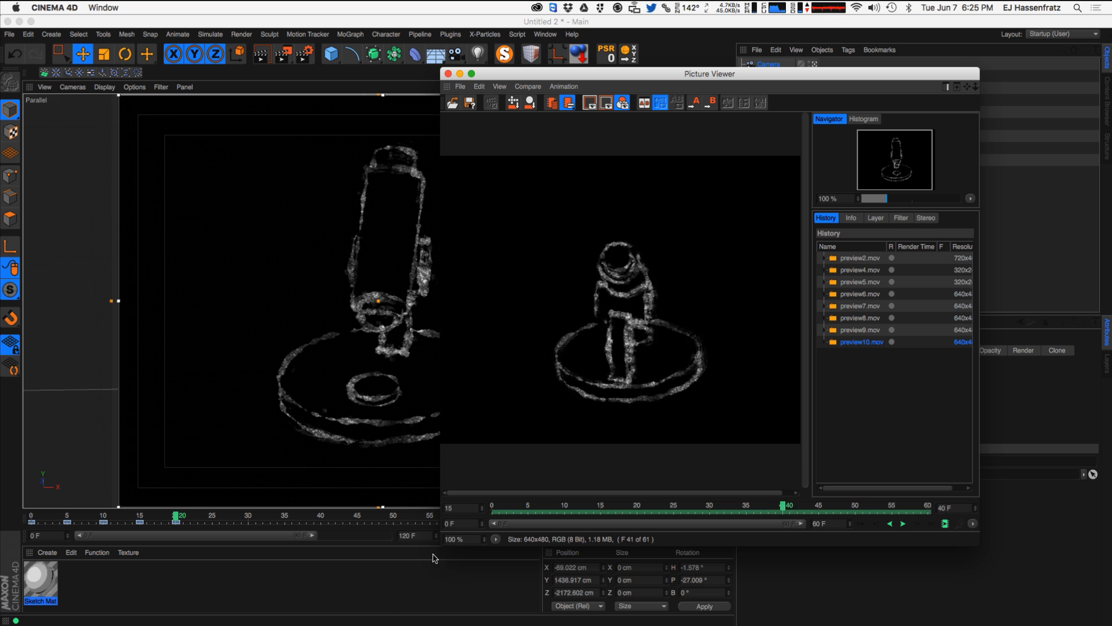
- Enlarge the Picture Viewer window to fit the whole preview10.mov frame and reposition the window
{"action": "left_click_drag", "start_coordinate": [441, 543], "coordinate": [332, 565]}
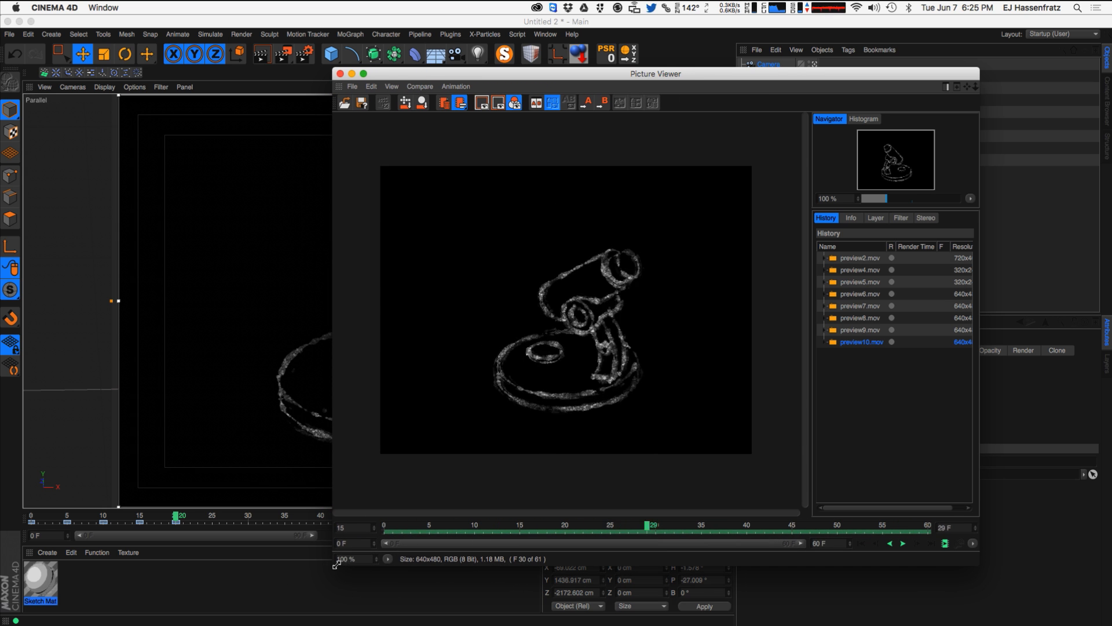
{"action": "left_click_drag", "start_coordinate": [336, 564], "coordinate": [320, 563]}
{"action": "key", "text": "super+Tab"}
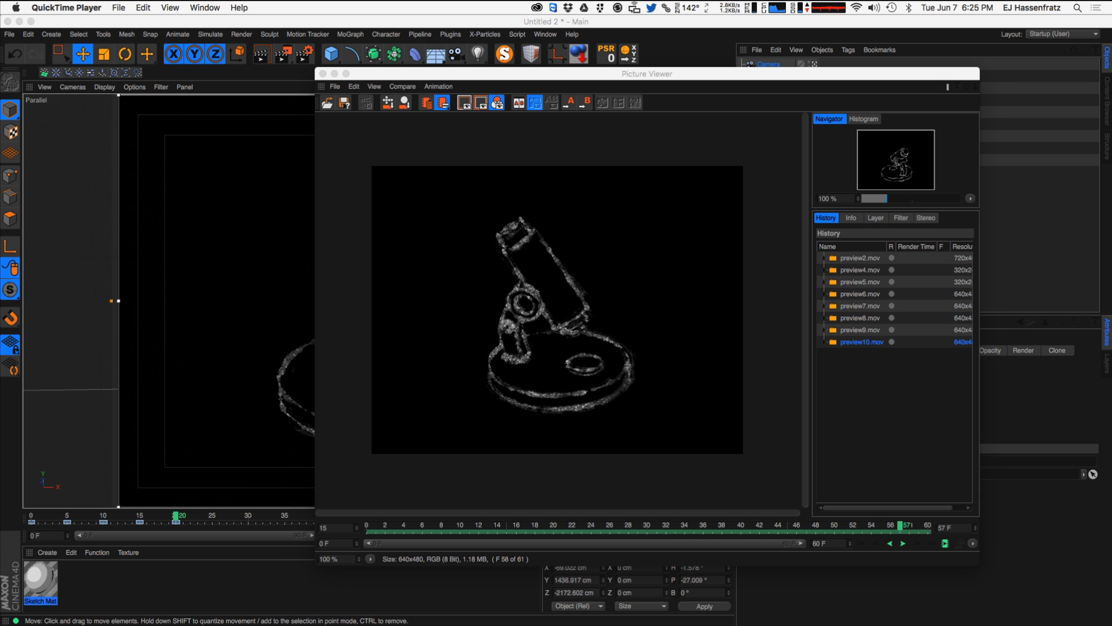
{"action": "key", "text": "super+Tab"}
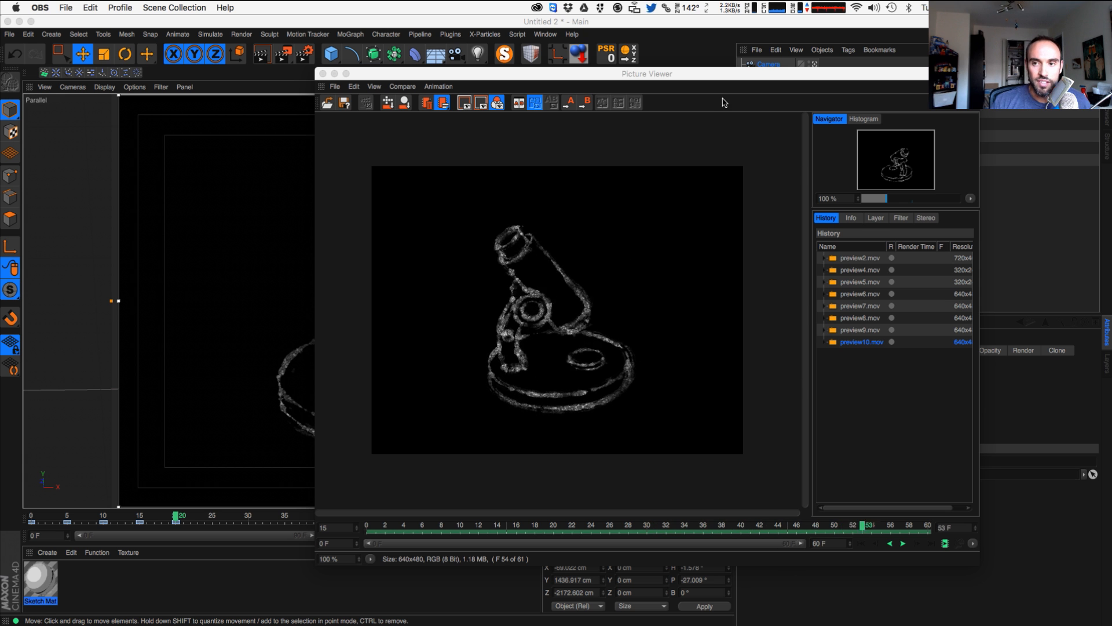
{"action": "left_click_drag", "start_coordinate": [724, 74], "coordinate": [677, 81]}
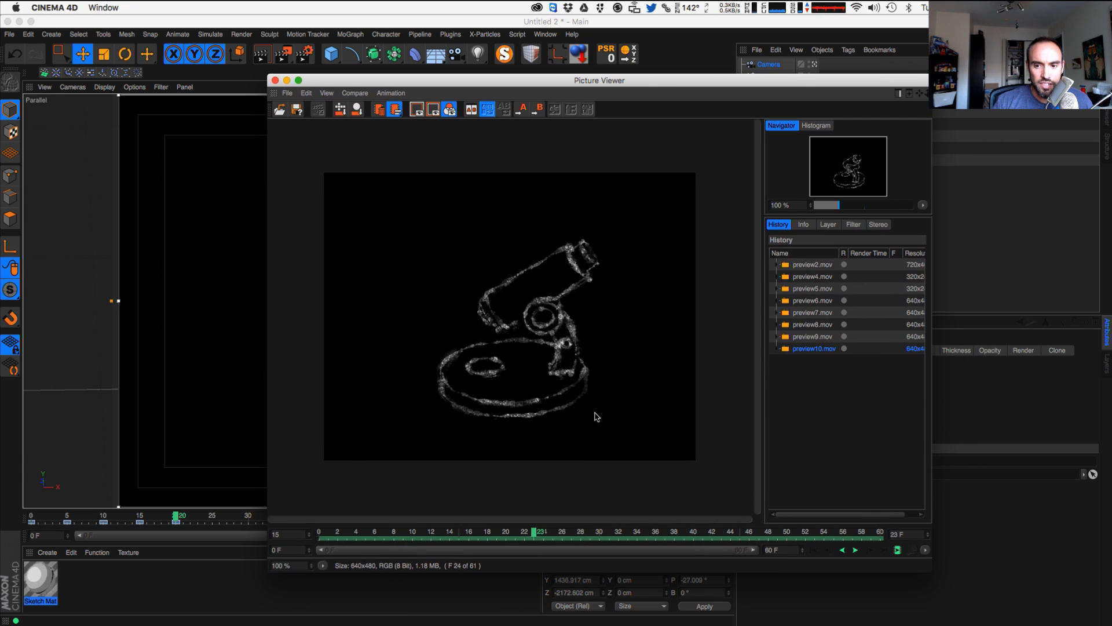